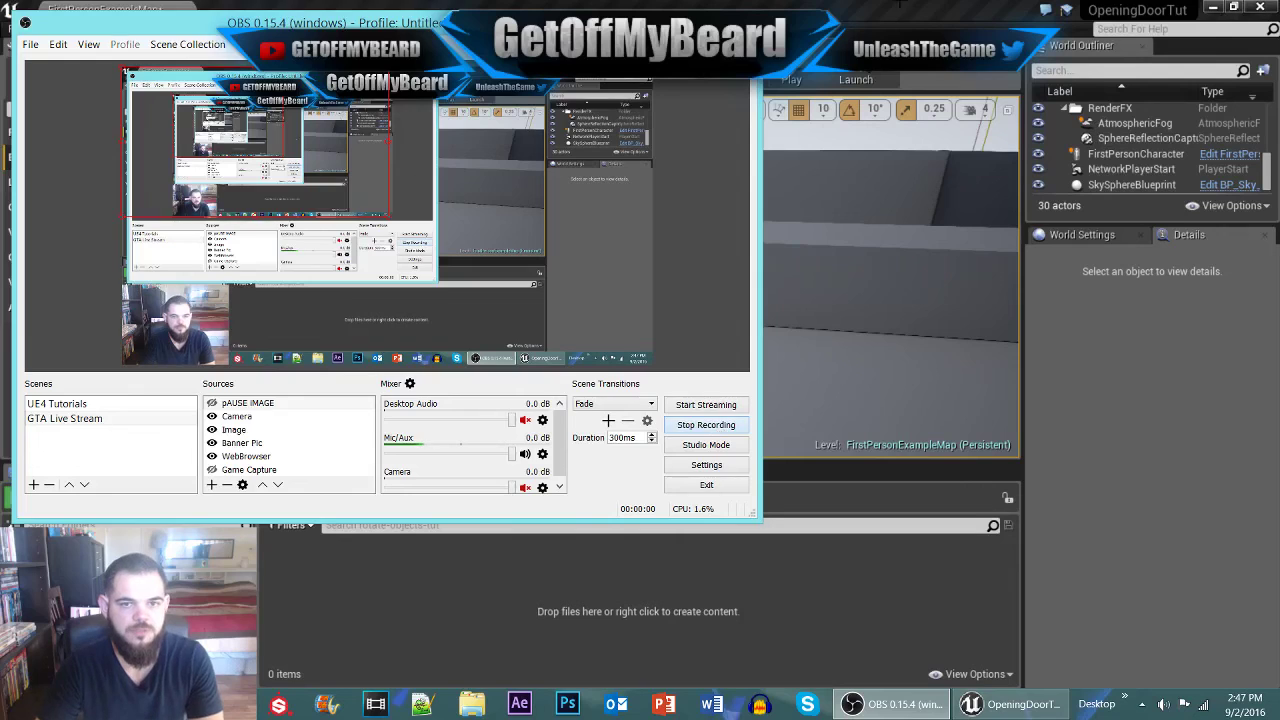
Step: Switch to the Unreal Editor and delete the three white cubes stacked in the arena
{"action": "left_click", "coordinate": [935, 706]}
{"action": "mouse_move", "coordinate": [937, 708]}
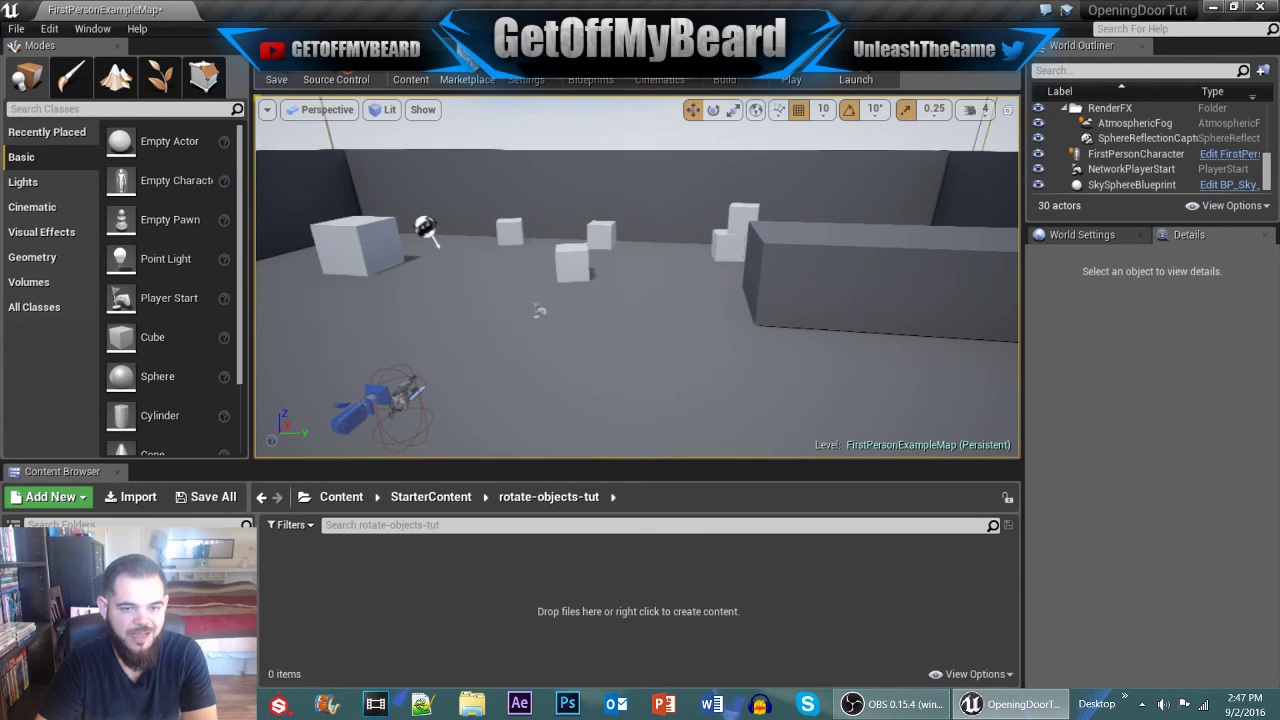
{"action": "right_click_drag", "start_coordinate": [638, 277], "coordinate": [485, 285]}
{"action": "right_click_drag", "start_coordinate": [565, 295], "coordinate": [585, 290]}
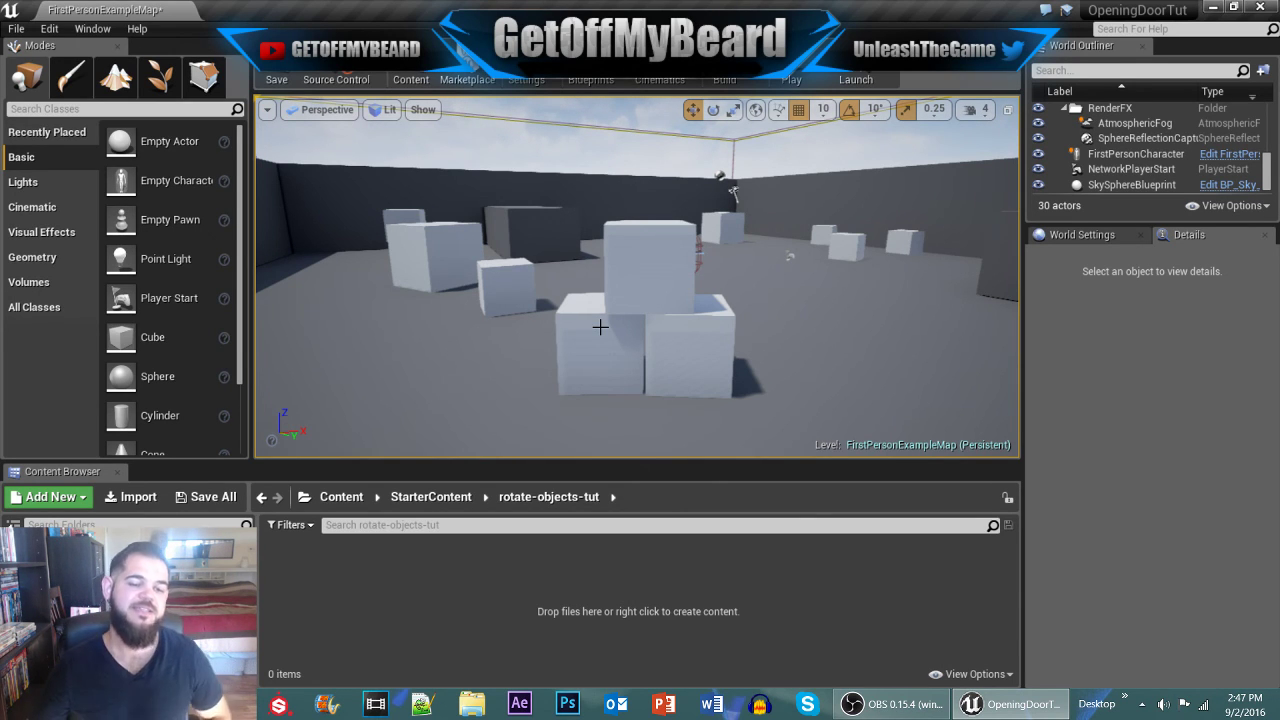
{"action": "left_click_drag", "start_coordinate": [647, 258], "coordinate": [638, 246]}
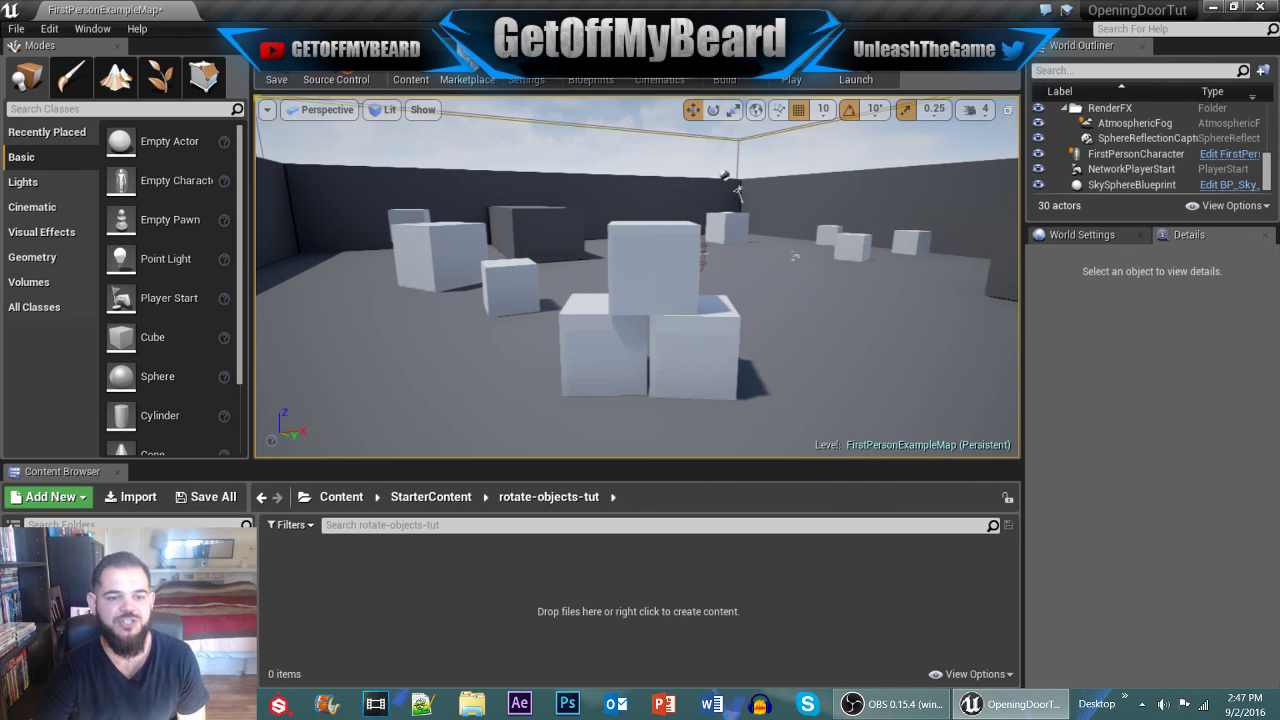
{"action": "left_click", "coordinate": [638, 246]}
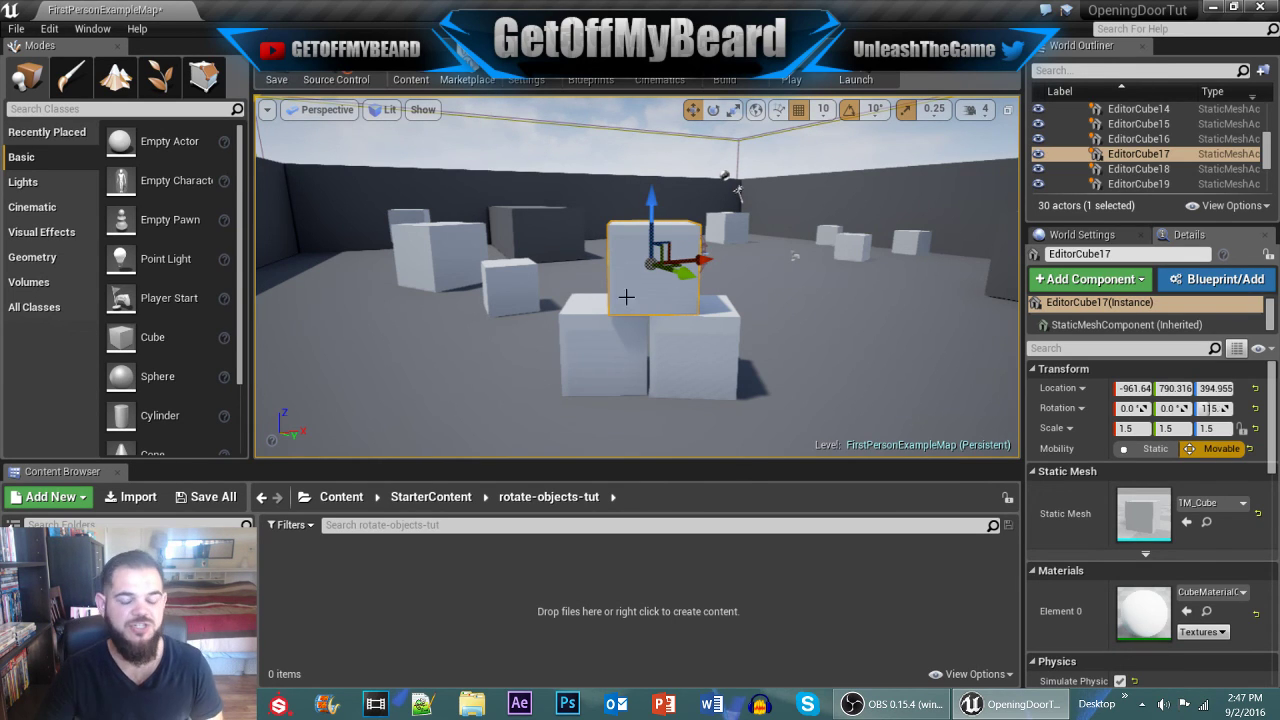
{"action": "key", "text": "Delete"}
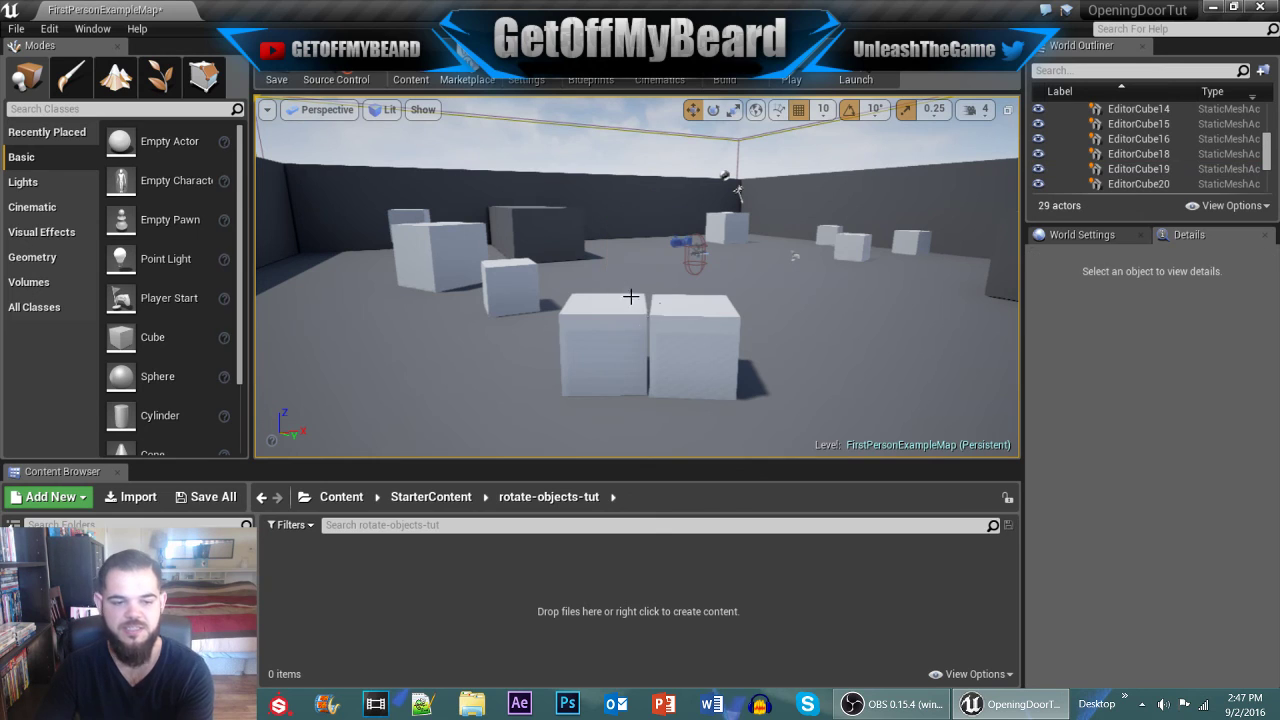
{"action": "left_click", "coordinate": [612, 313]}
{"action": "key", "text": "Delete"}
{"action": "left_click", "coordinate": [679, 314]}
{"action": "key", "text": "Delete"}
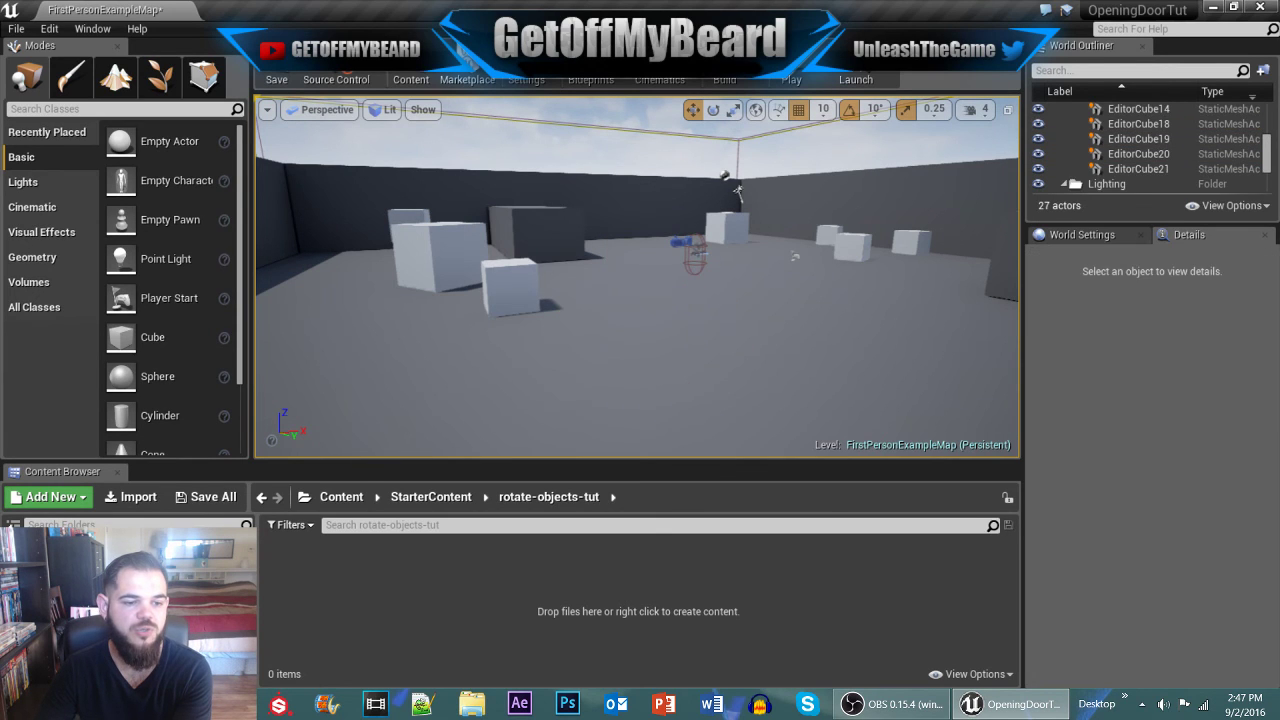
Step: Delete the four loose white cubes standing beside and in front of the BigWall block
{"action": "left_click", "coordinate": [517, 273]}
{"action": "key", "text": "Delete"}
{"action": "left_click", "coordinate": [448, 246]}
{"action": "key", "text": "Delete"}
{"action": "left_click", "coordinate": [428, 234]}
{"action": "key", "text": "Delete"}
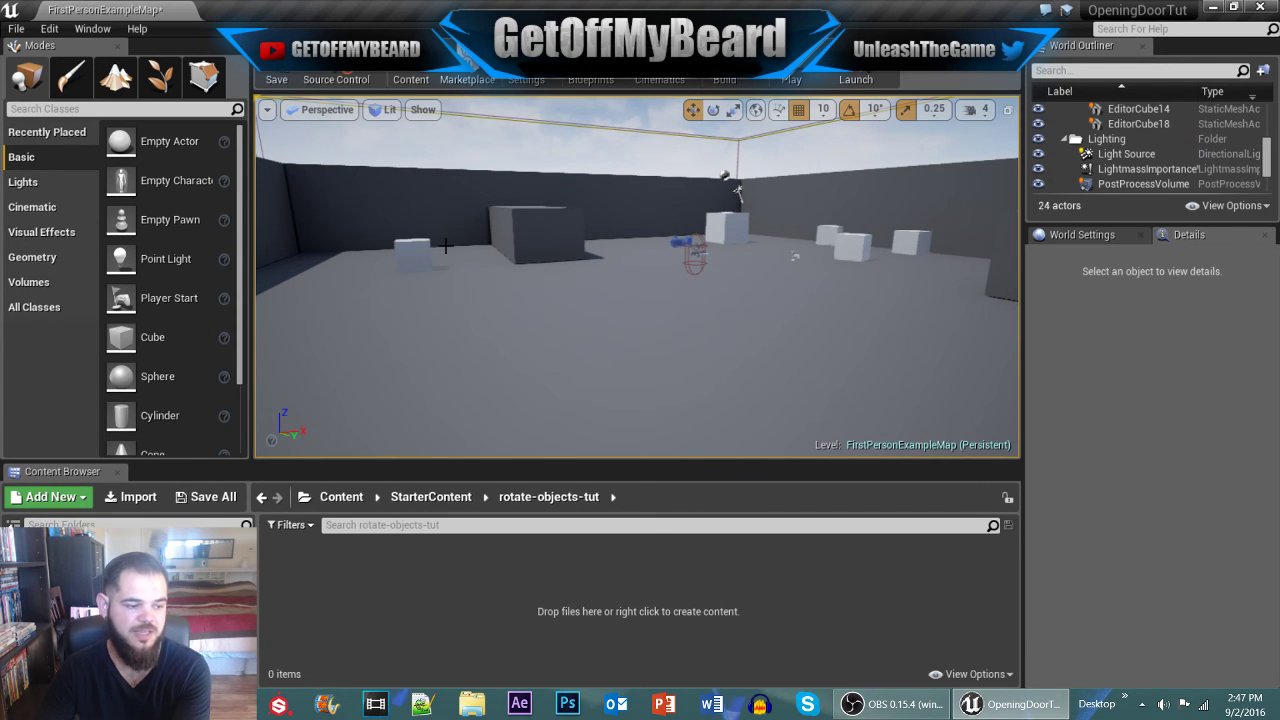
{"action": "left_click", "coordinate": [414, 256]}
{"action": "key", "text": "Delete"}
Step: Delete the BigWall block and the four white cubes scattered near the far arena walls
{"action": "left_click", "coordinate": [522, 225]}
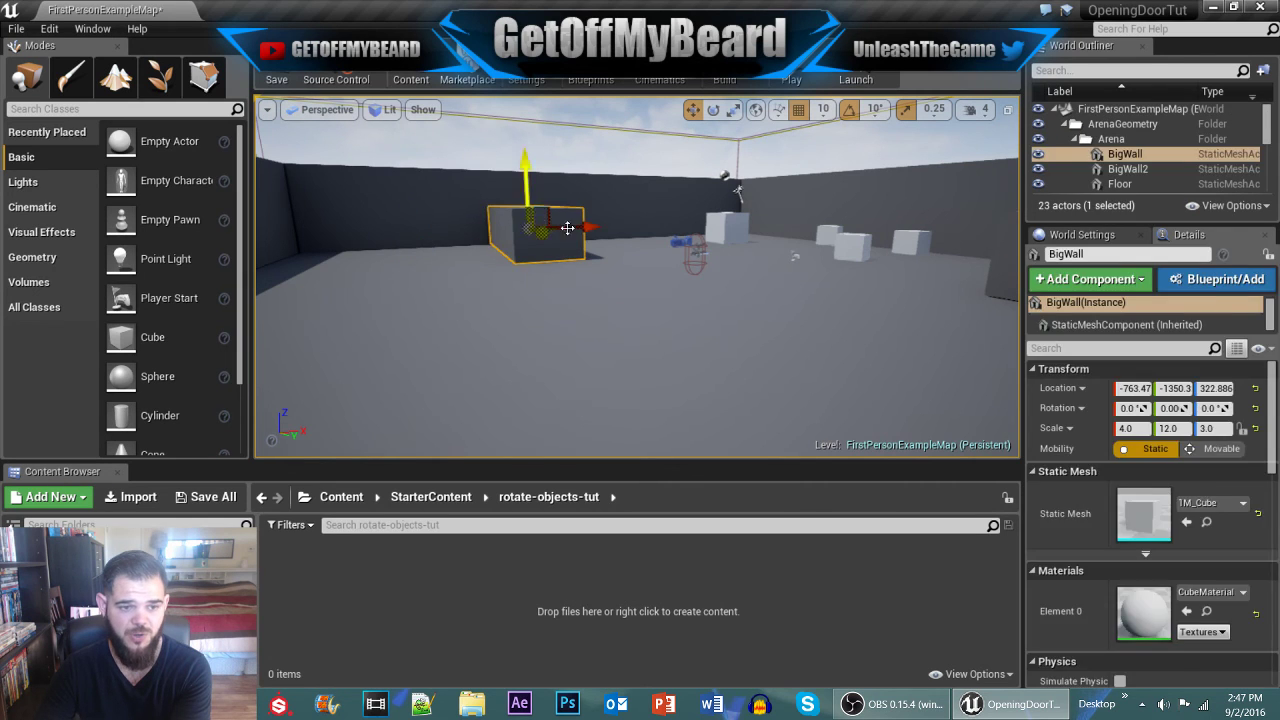
{"action": "key", "text": "Delete"}
{"action": "left_click", "coordinate": [727, 223]}
{"action": "key", "text": "Delete"}
{"action": "left_click", "coordinate": [826, 234]}
{"action": "key", "text": "Delete"}
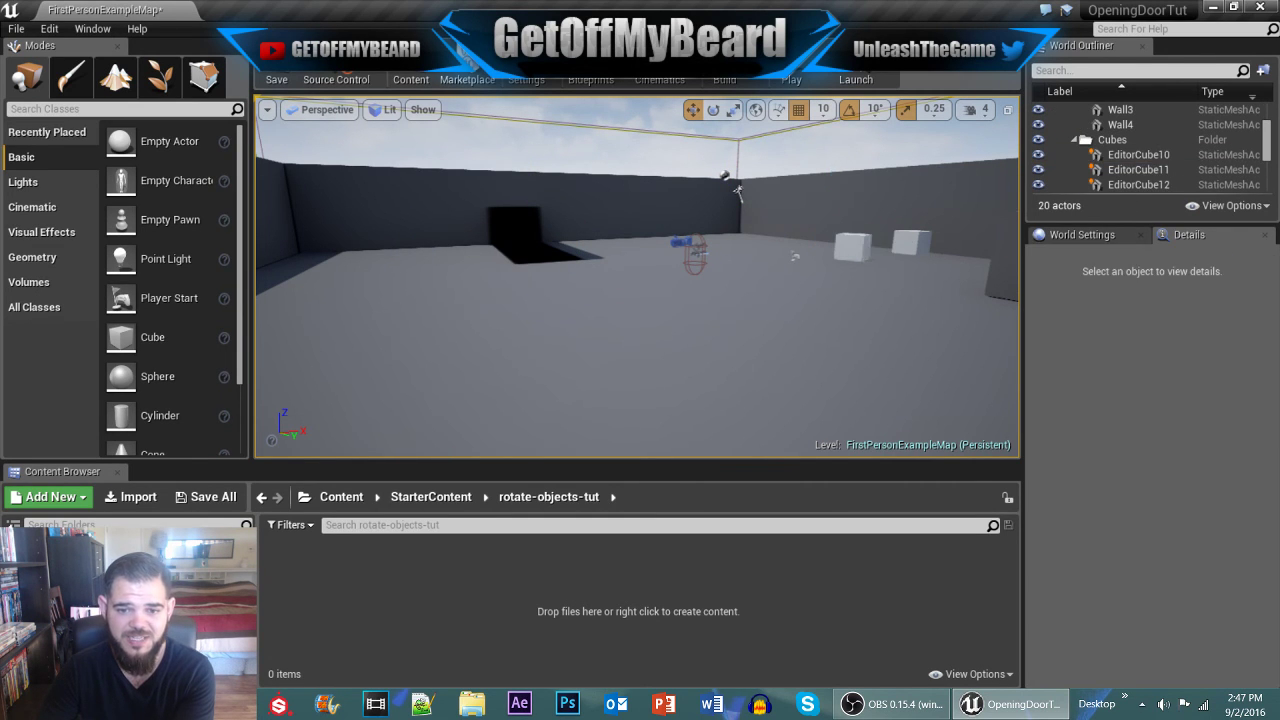
{"action": "left_click", "coordinate": [862, 250]}
{"action": "key", "text": "Delete"}
{"action": "left_click", "coordinate": [902, 248]}
{"action": "key", "text": "Delete"}
Step: Delete the second big wall block and the three remaining cubes around it
{"action": "right_click_drag", "start_coordinate": [731, 240], "coordinate": [878, 240]}
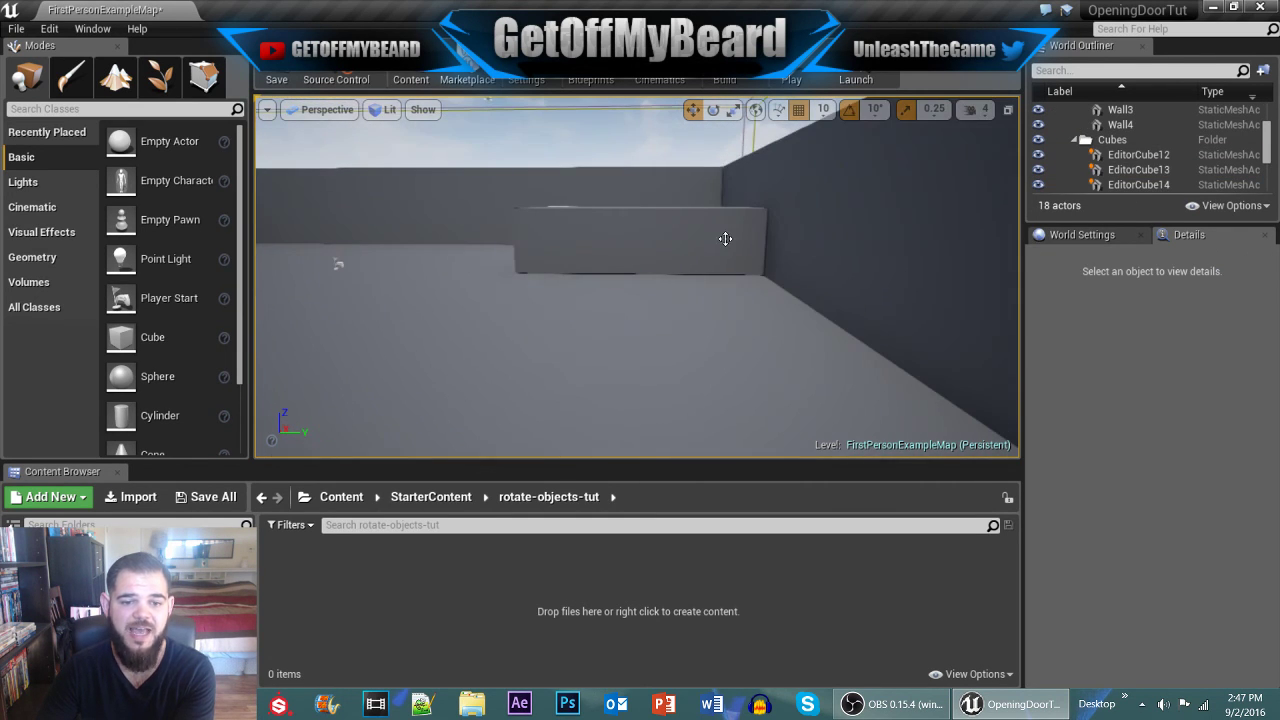
{"action": "left_click", "coordinate": [729, 240]}
{"action": "key", "text": "Delete"}
{"action": "right_click_drag", "start_coordinate": [763, 246], "coordinate": [695, 246]}
{"action": "left_click", "coordinate": [754, 240]}
{"action": "key", "text": "Delete"}
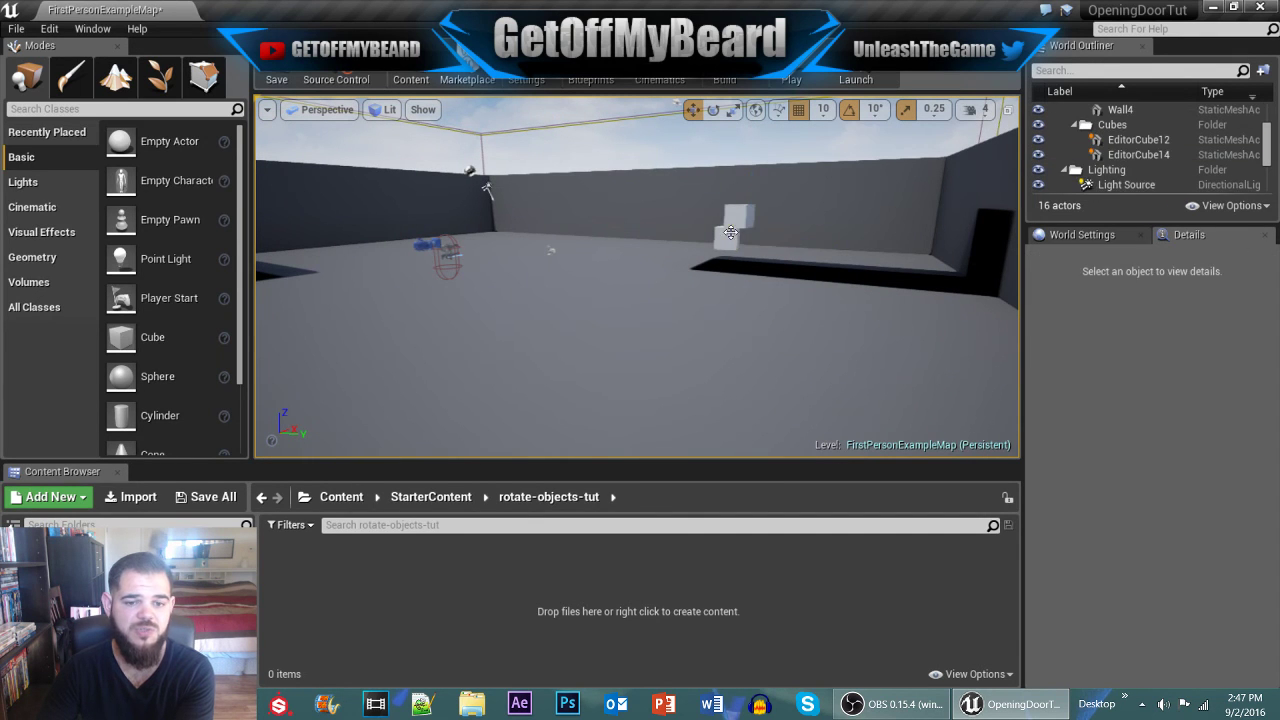
{"action": "left_click", "coordinate": [731, 233]}
{"action": "key", "text": "Delete"}
{"action": "left_click", "coordinate": [737, 221]}
{"action": "key", "text": "Delete"}
Step: Move the FirstPersonCharacter into the corner of the arena, at about X -1450 and Y 1590
{"action": "right_click_drag", "start_coordinate": [573, 244], "coordinate": [515, 250]}
{"action": "right_click_drag", "start_coordinate": [637, 260], "coordinate": [540, 340]}
{"action": "right_click_drag", "start_coordinate": [565, 275], "coordinate": [563, 223]}
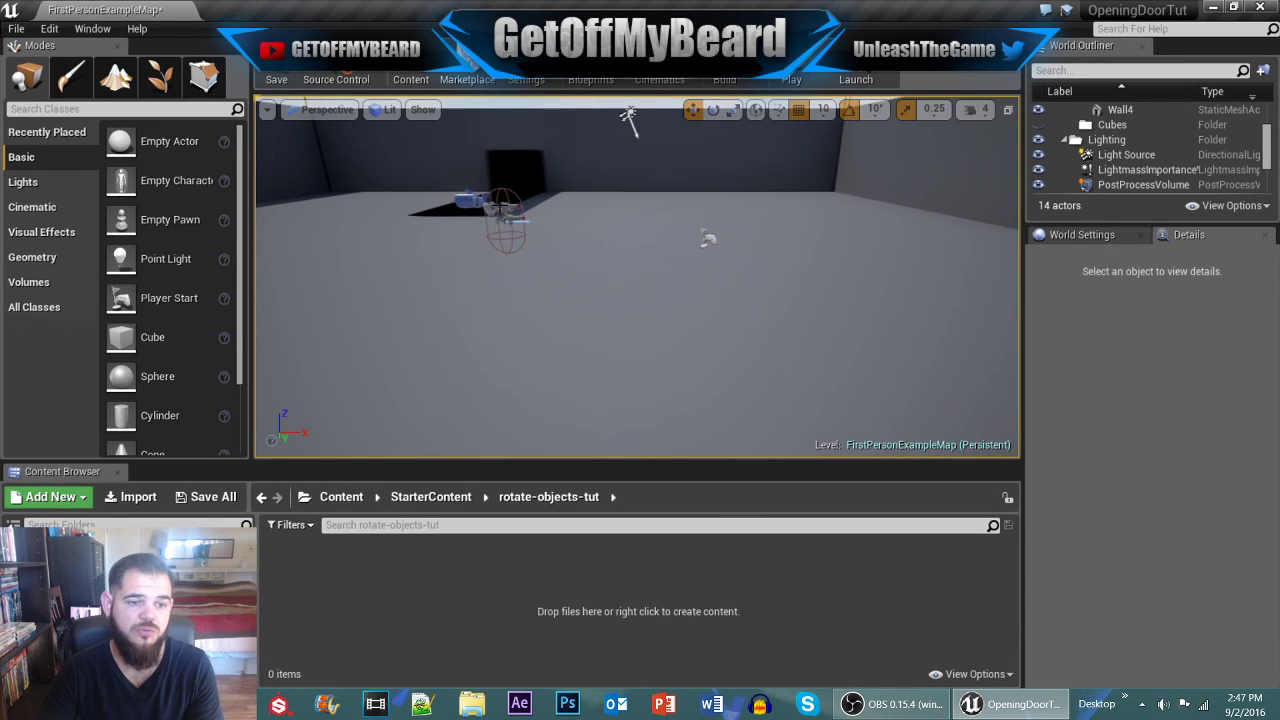
{"action": "left_click", "coordinate": [499, 208]}
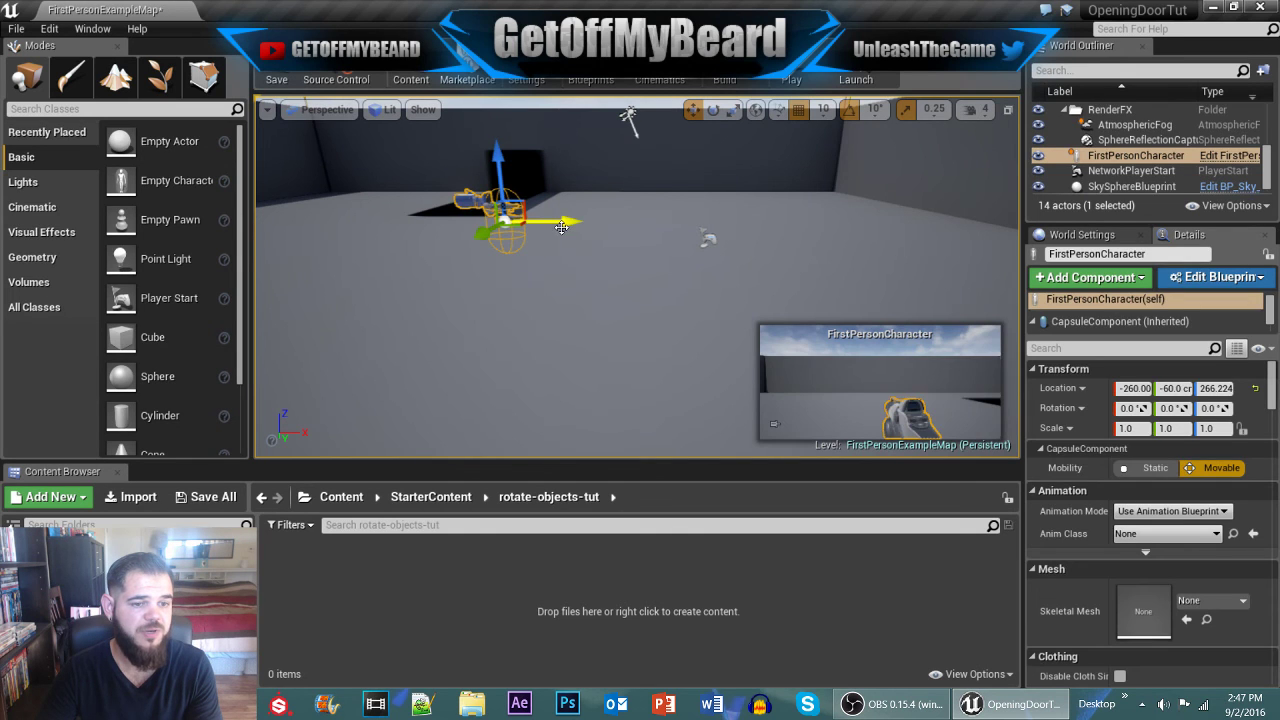
{"action": "left_click_drag", "start_coordinate": [565, 226], "coordinate": [399, 239]}
{"action": "right_click_drag", "start_coordinate": [399, 239], "coordinate": [300, 258]}
{"action": "right_click_drag", "start_coordinate": [412, 262], "coordinate": [461, 231]}
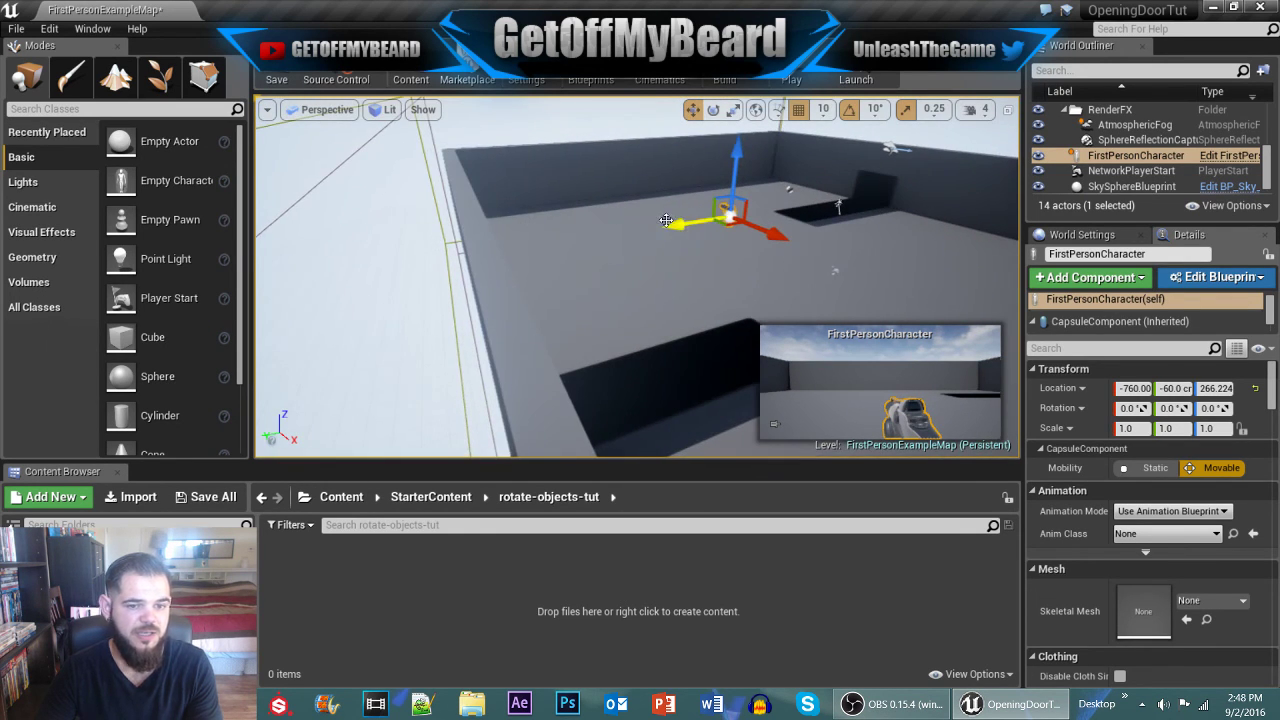
{"action": "left_click_drag", "start_coordinate": [633, 220], "coordinate": [434, 277]}
{"action": "left_click_drag", "start_coordinate": [543, 268], "coordinate": [527, 236]}
Step: Move Wall4 across the arena to about Y 1060 to form a narrow corridor around the character
{"action": "left_click", "coordinate": [833, 167]}
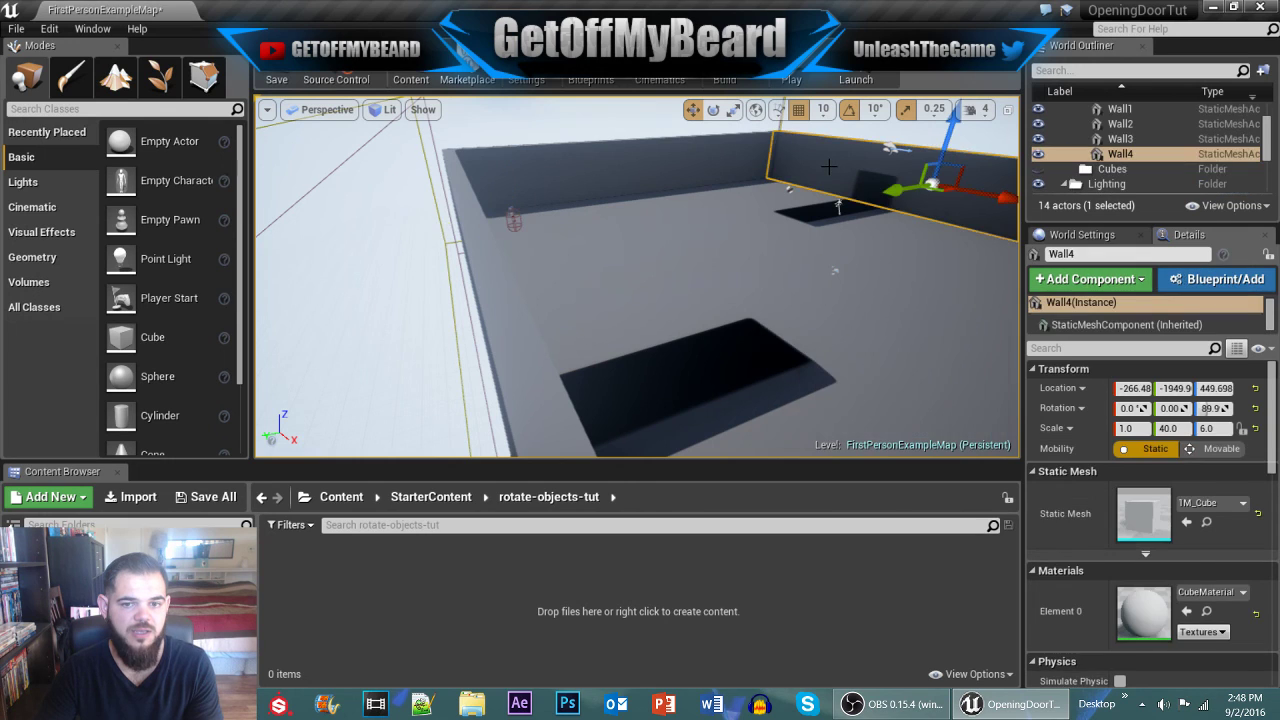
{"action": "left_click_drag", "start_coordinate": [893, 190], "coordinate": [565, 318]}
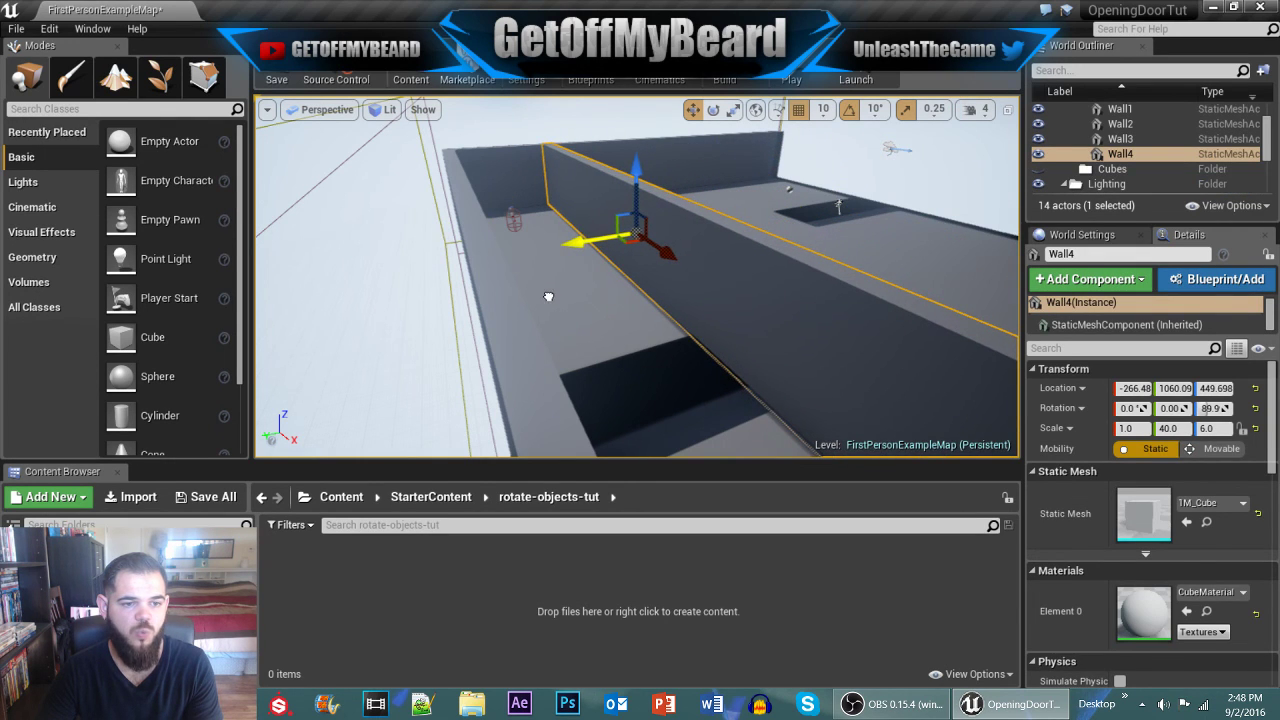
{"action": "left_click", "coordinate": [513, 216]}
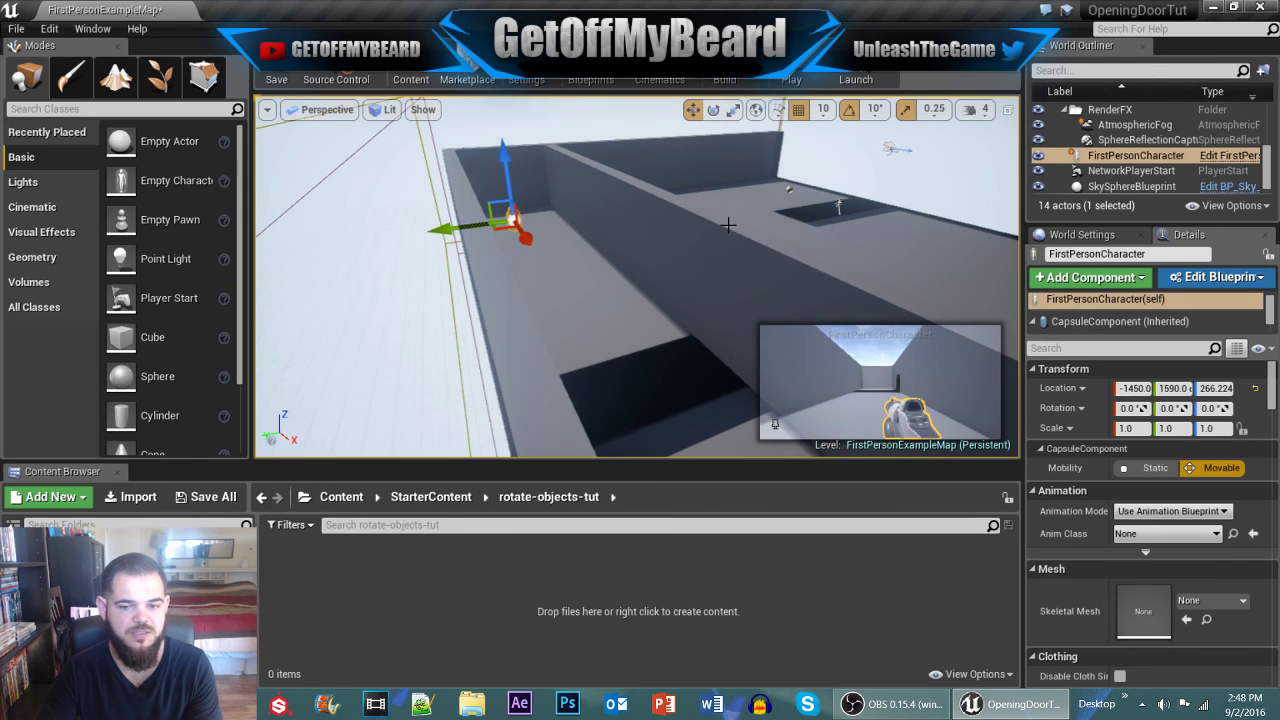
{"action": "right_click_drag", "start_coordinate": [729, 232], "coordinate": [655, 190]}
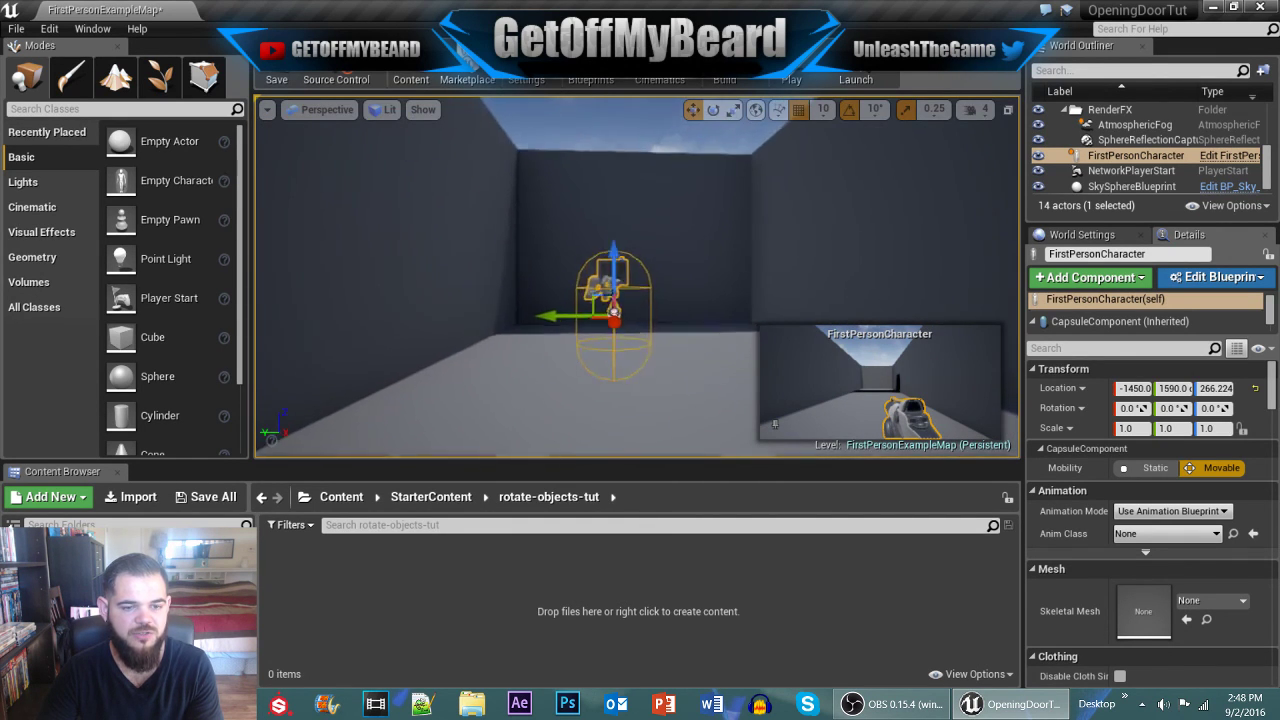
{"action": "right_click_drag", "start_coordinate": [746, 256], "coordinate": [690, 302]}
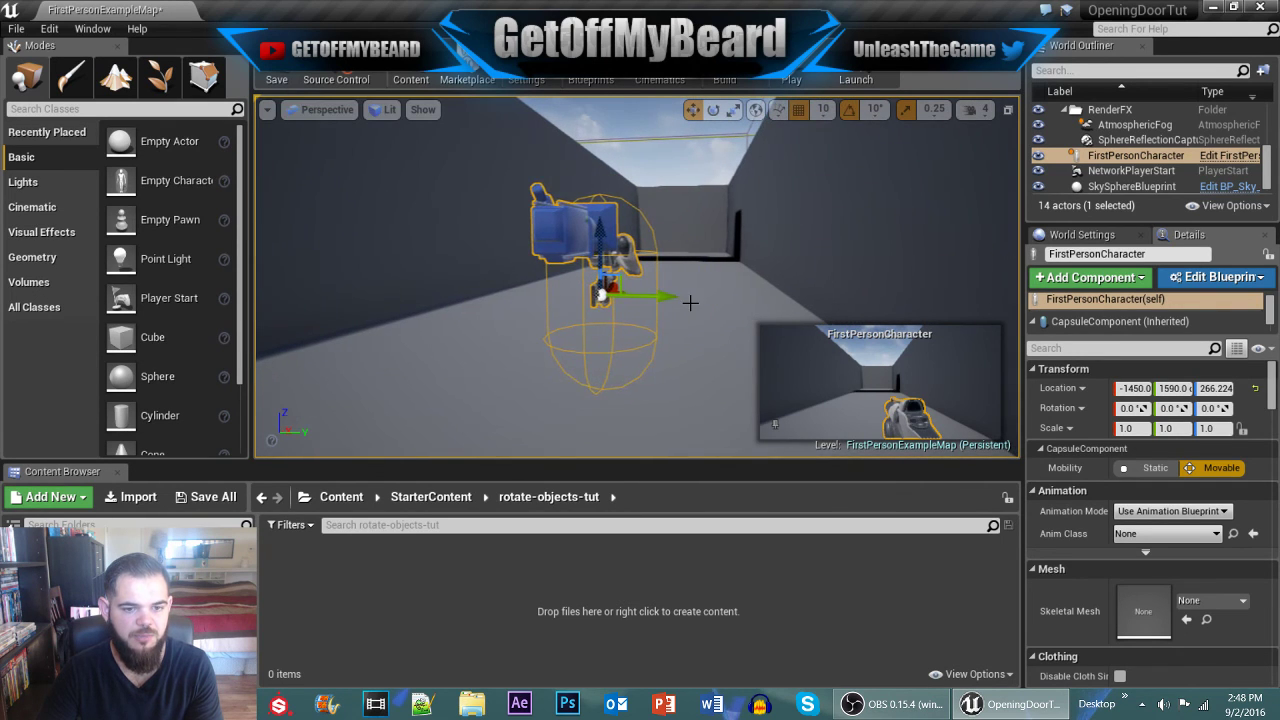
Step: Duplicate the Floor upward as a ceiling over the walls, at a height of about Z 800
{"action": "left_click", "coordinate": [690, 302]}
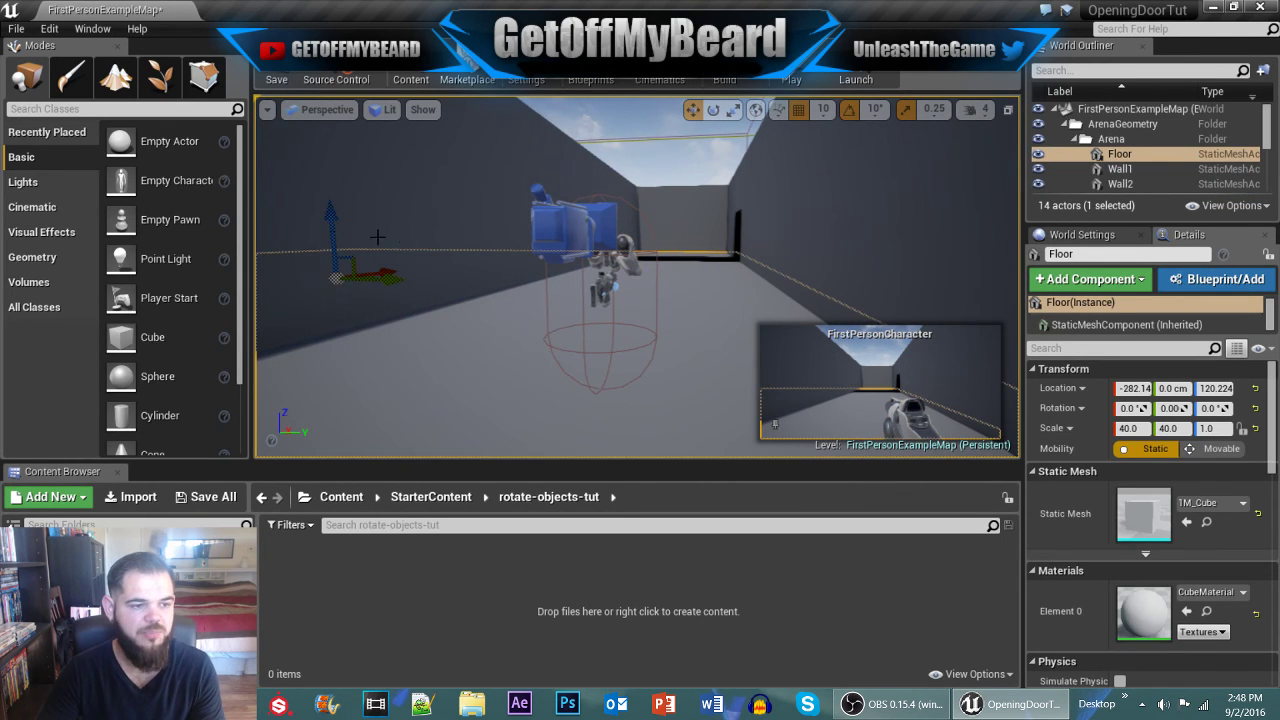
{"action": "left_click_drag", "start_coordinate": [329, 224], "coordinate": [330, 104], "text": "alt"}
{"action": "key", "text": "s"}
{"action": "right_click_drag", "start_coordinate": [602, 280], "coordinate": [590, 294]}
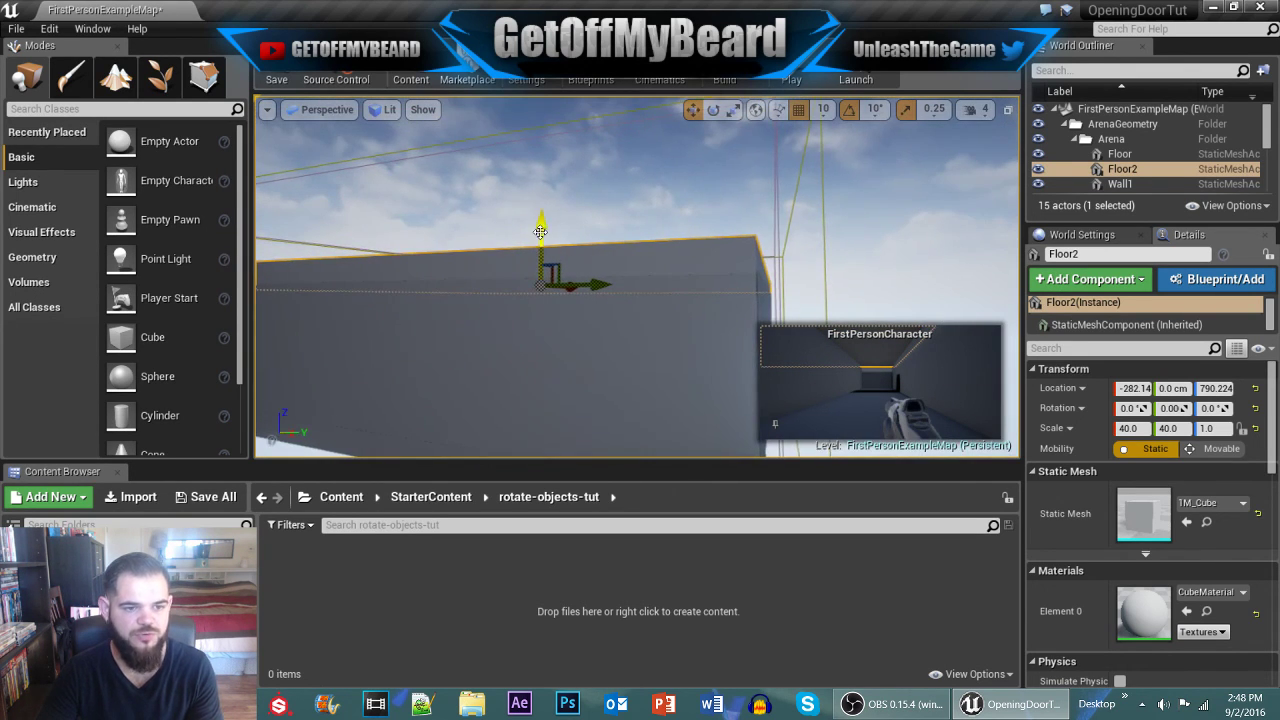
{"action": "mouse_move", "coordinate": [541, 235]}
{"action": "left_mouse_down"}
{"action": "mouse_move", "coordinate": [541, 215]}
{"action": "mouse_move", "coordinate": [547, 229]}
{"action": "left_mouse_up"}
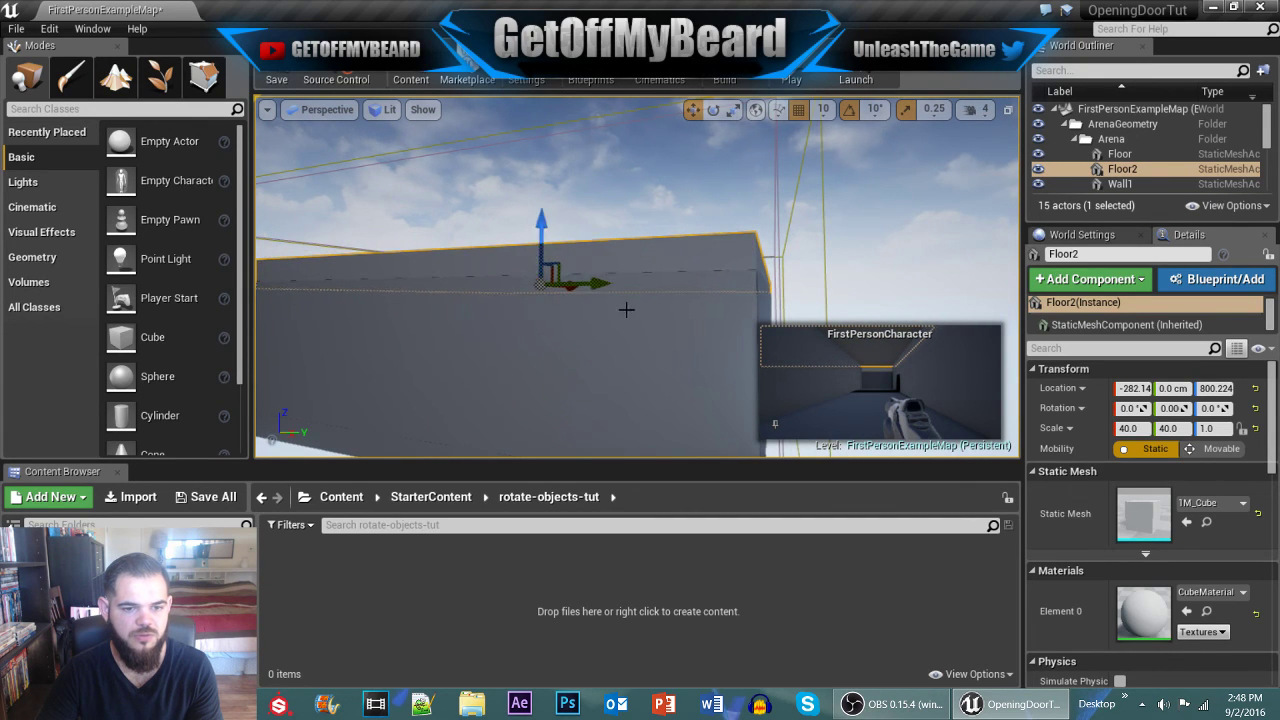
{"action": "key", "text": "w"}
{"action": "right_click_drag", "start_coordinate": [626, 308], "coordinate": [638, 325]}
Step: Start a lighting-only build of the level
{"action": "left_click", "coordinate": [750, 80]}
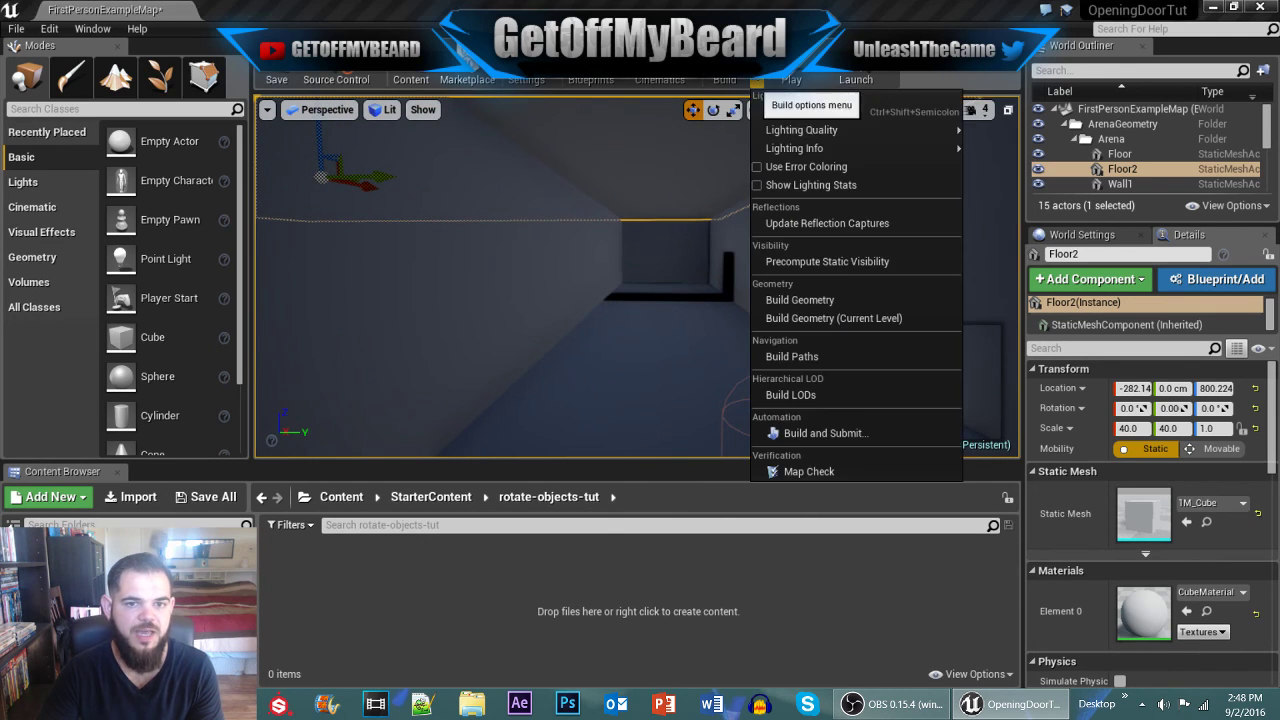
{"action": "left_click", "coordinate": [838, 112]}
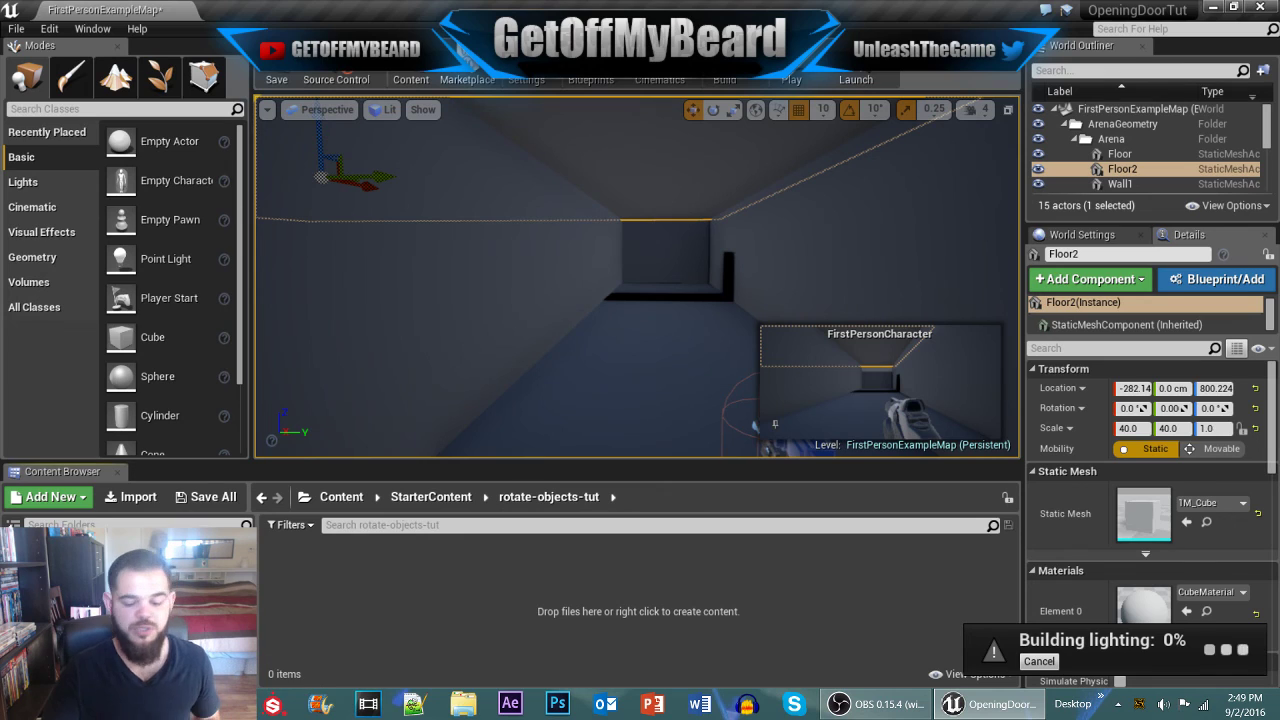
{"action": "key", "text": "Delete"}
Step: Apply the M_Concrete_Tiles material from the StarterContent Materials folder to the corridor floor
{"action": "left_click", "coordinate": [238, 648]}
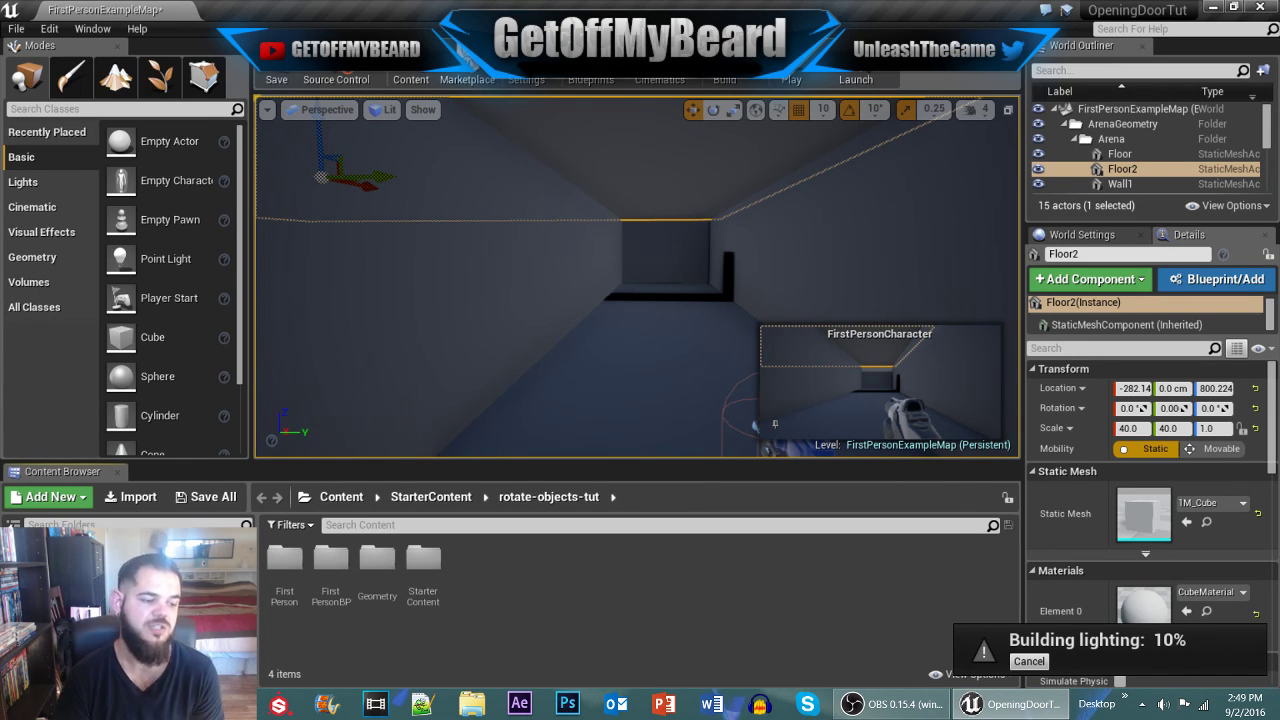
{"action": "left_click", "coordinate": [591, 372]}
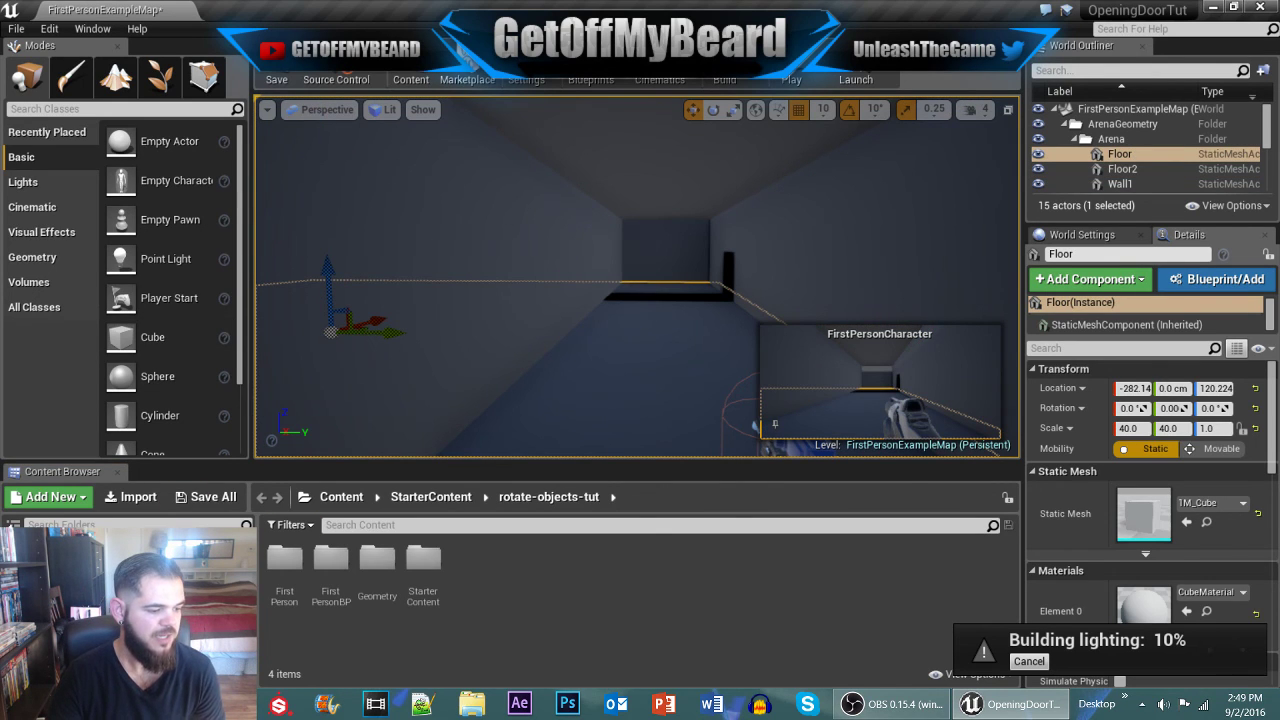
{"action": "left_click", "coordinate": [100, 645]}
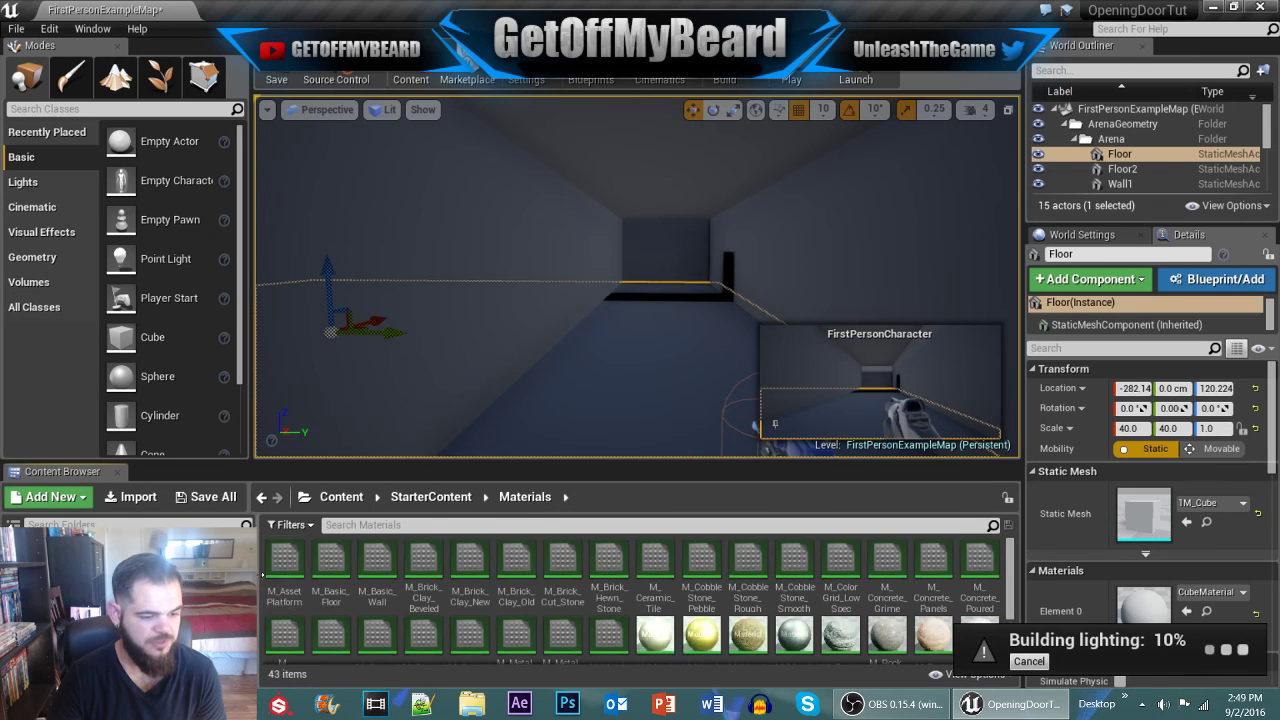
{"action": "scroll", "coordinate": [431, 616], "scroll_direction": "down", "scroll_amount": 1}
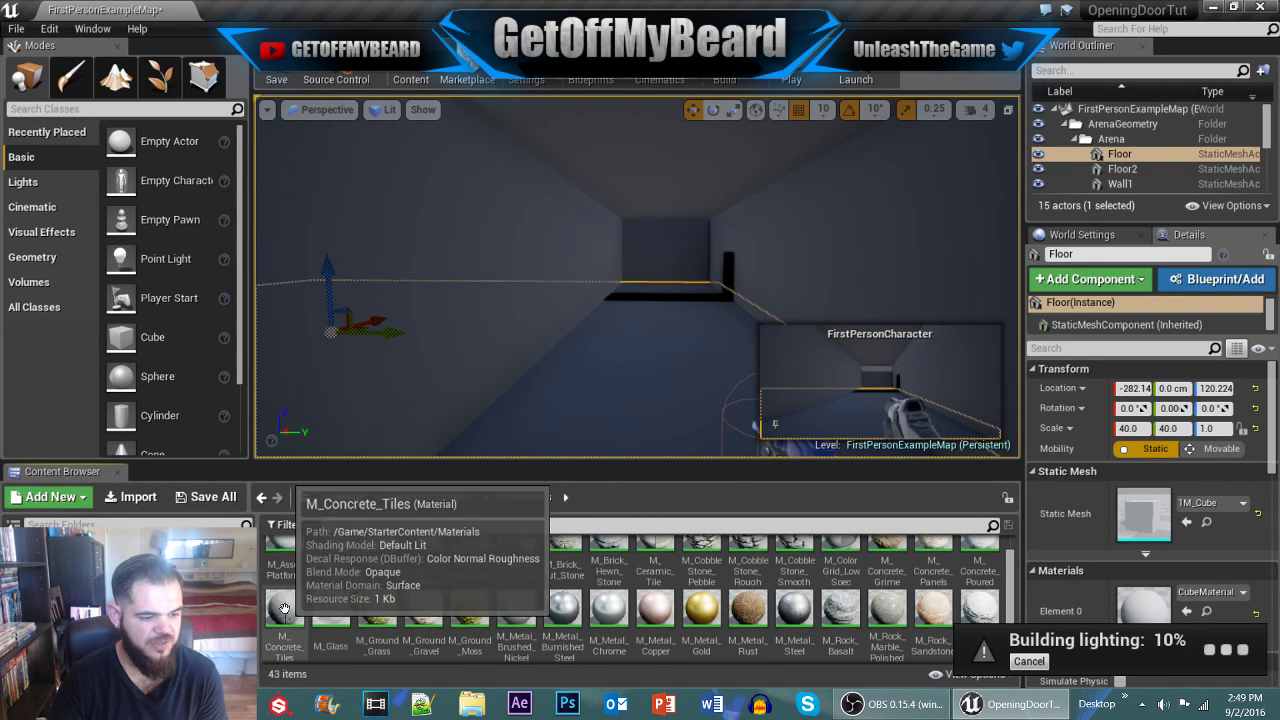
{"action": "left_click", "coordinate": [283, 610]}
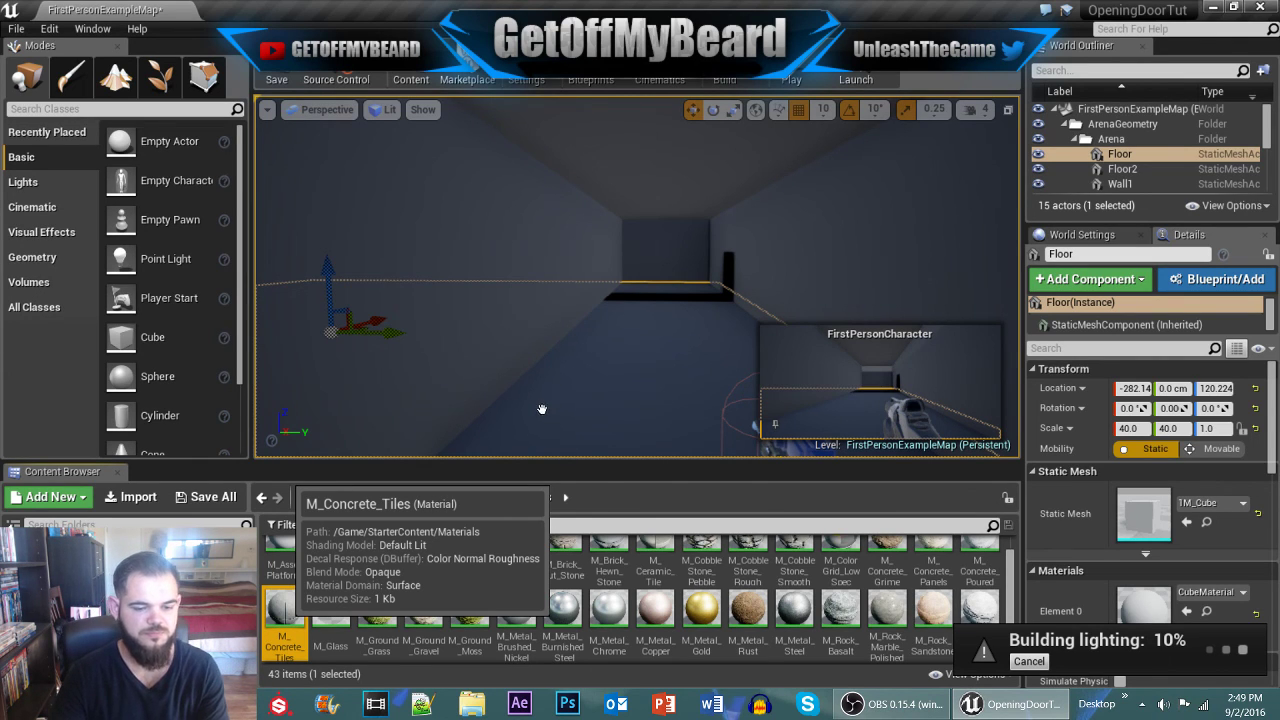
{"action": "left_click_drag", "start_coordinate": [285, 607], "coordinate": [649, 348]}
{"action": "right_click_drag", "start_coordinate": [649, 348], "coordinate": [836, 436]}
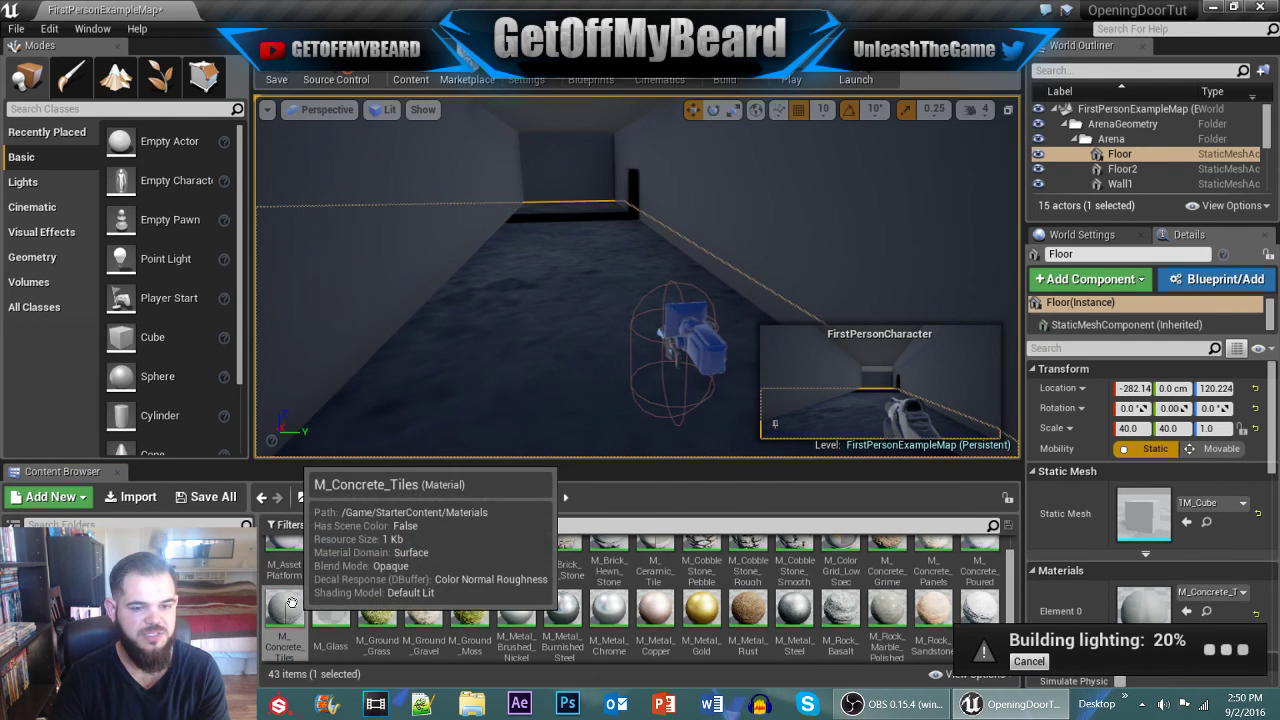
Step: Locate the textures used by the floor's M_Concrete_Tiles material in the project content
{"action": "scroll", "coordinate": [1179, 485], "scroll_direction": "down", "scroll_amount": 4}
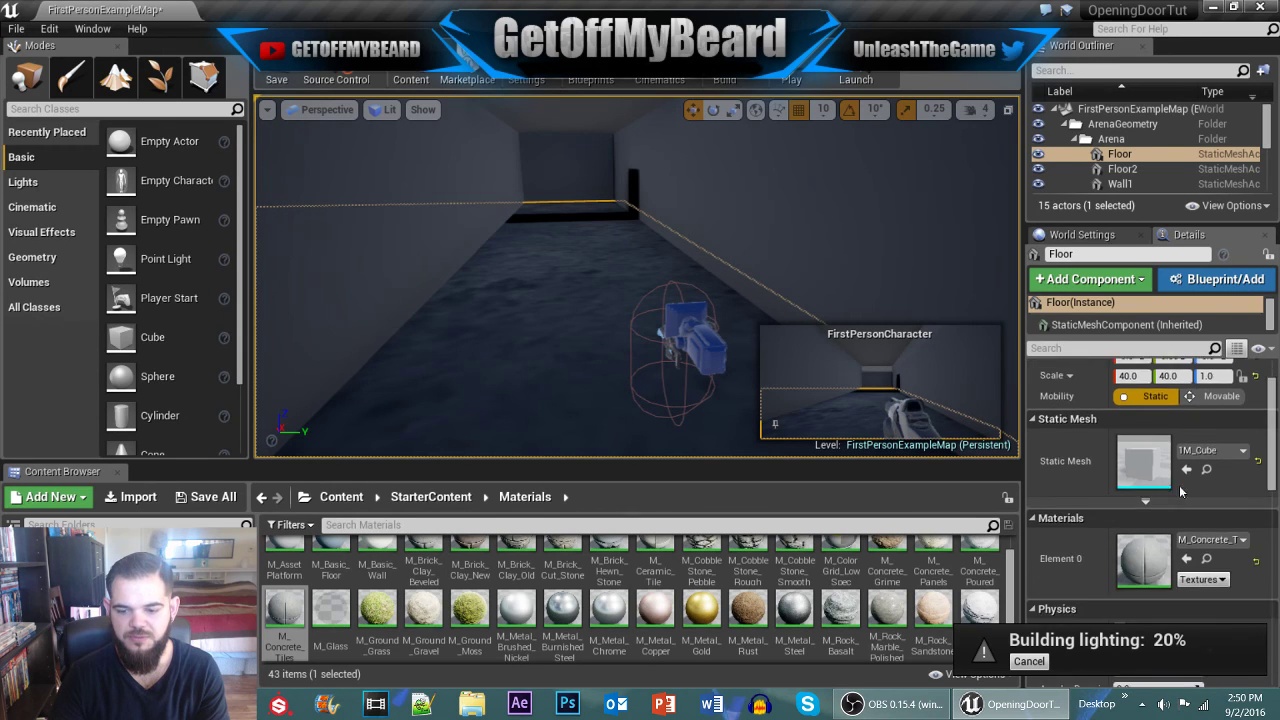
{"action": "left_click", "coordinate": [1201, 472]}
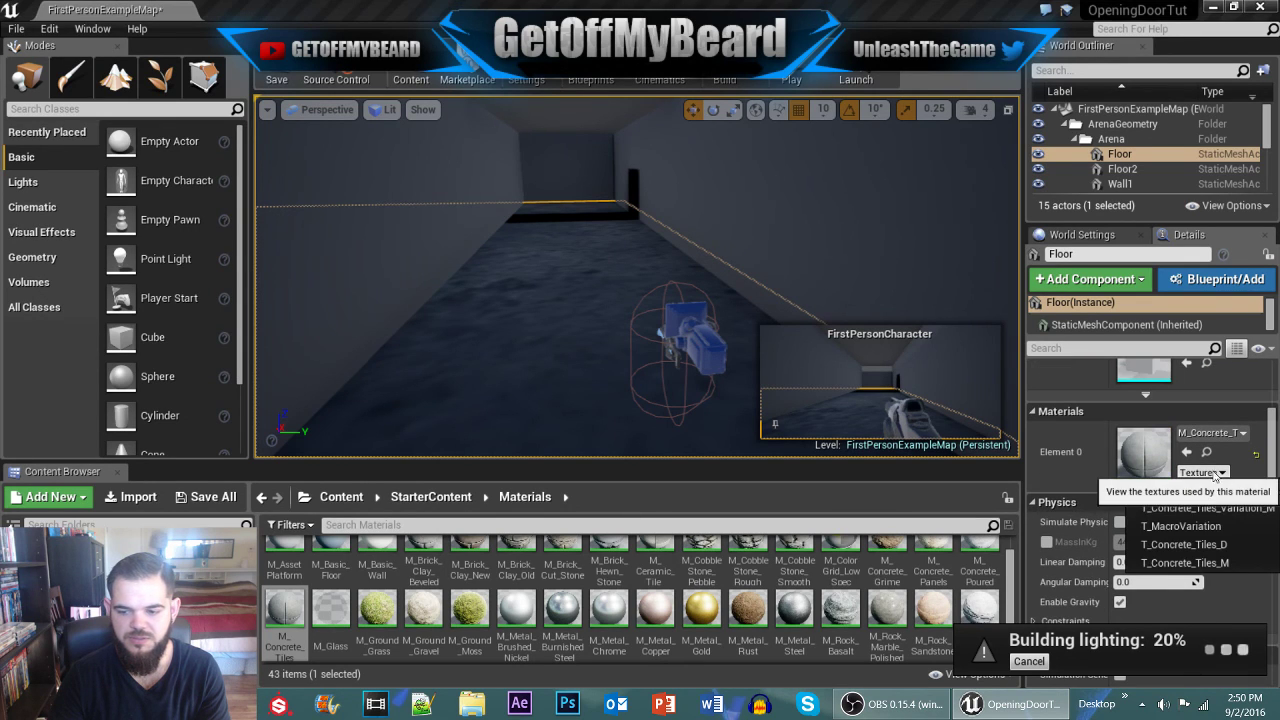
{"action": "left_click", "coordinate": [1231, 562]}
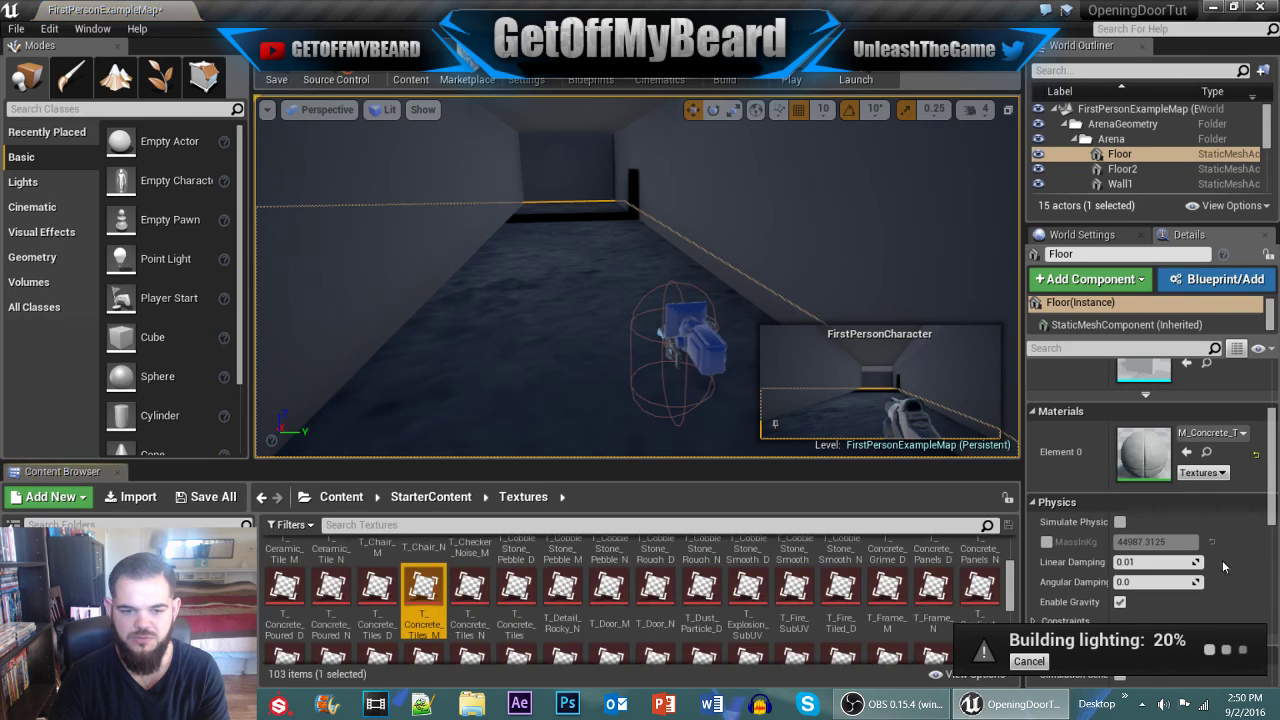
{"action": "left_click", "coordinate": [1201, 472]}
{"action": "left_click", "coordinate": [1201, 490]}
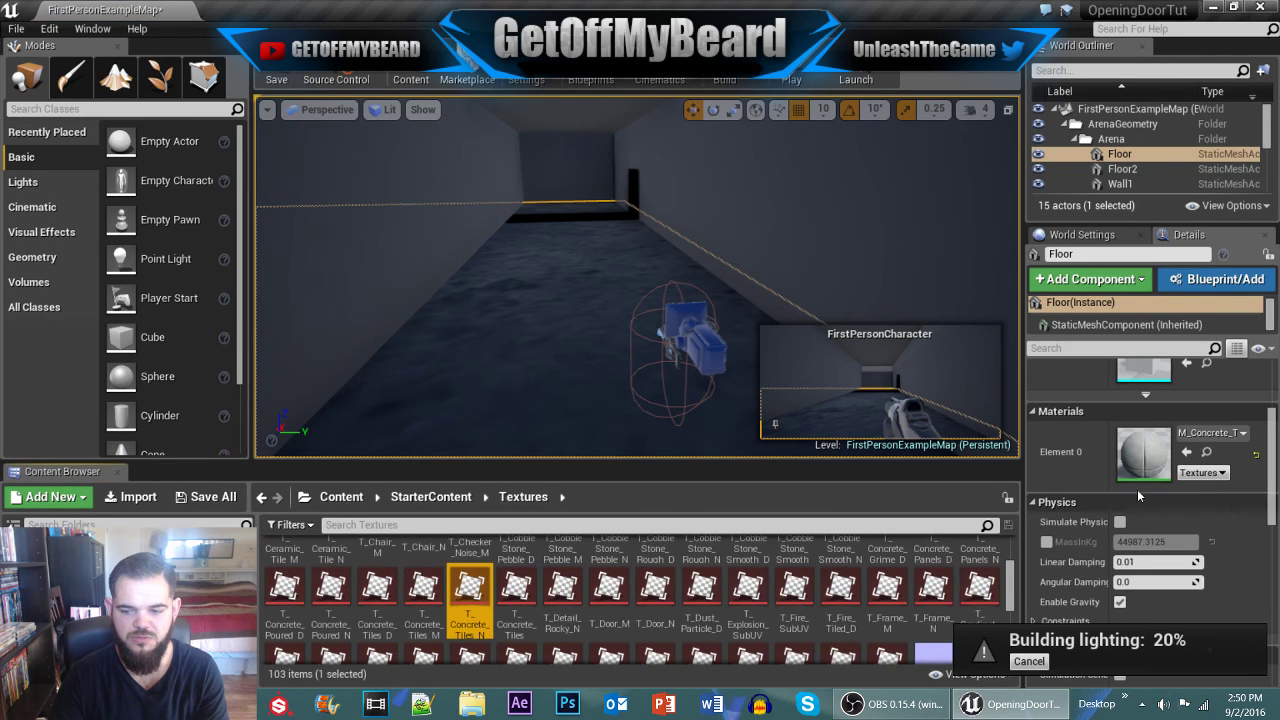
{"action": "left_click", "coordinate": [1200, 474]}
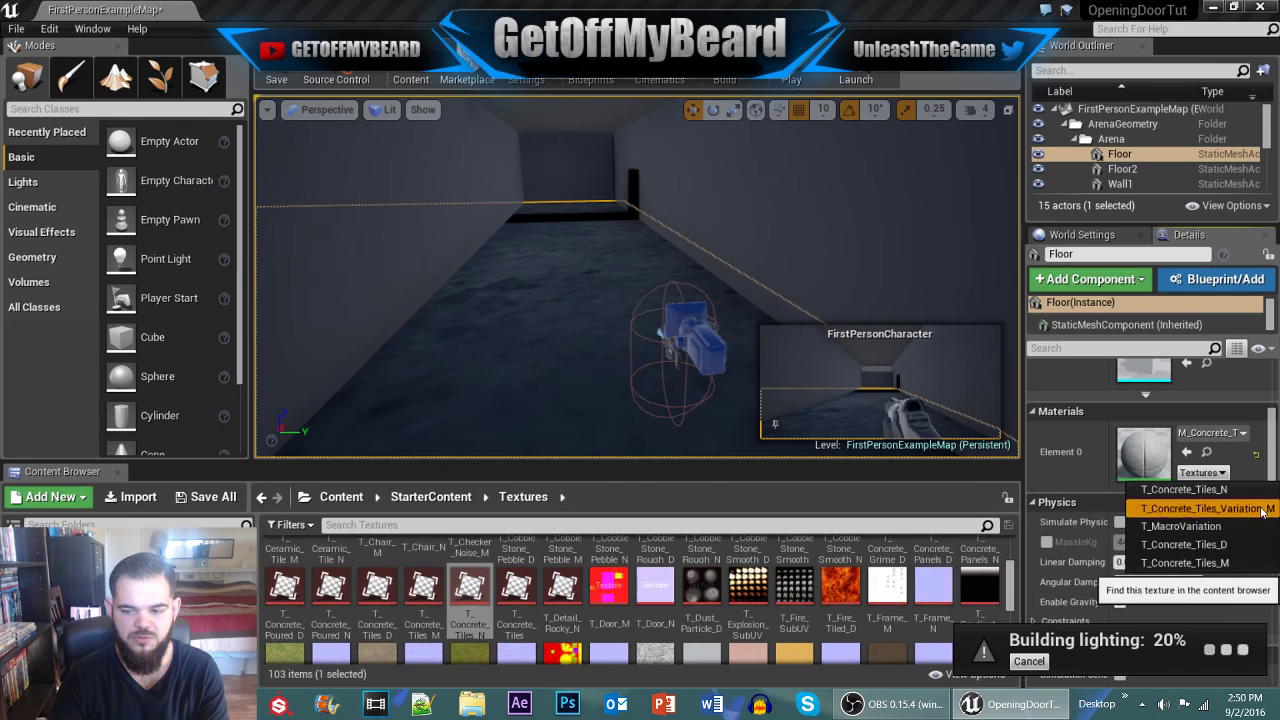
{"action": "left_click", "coordinate": [1200, 500]}
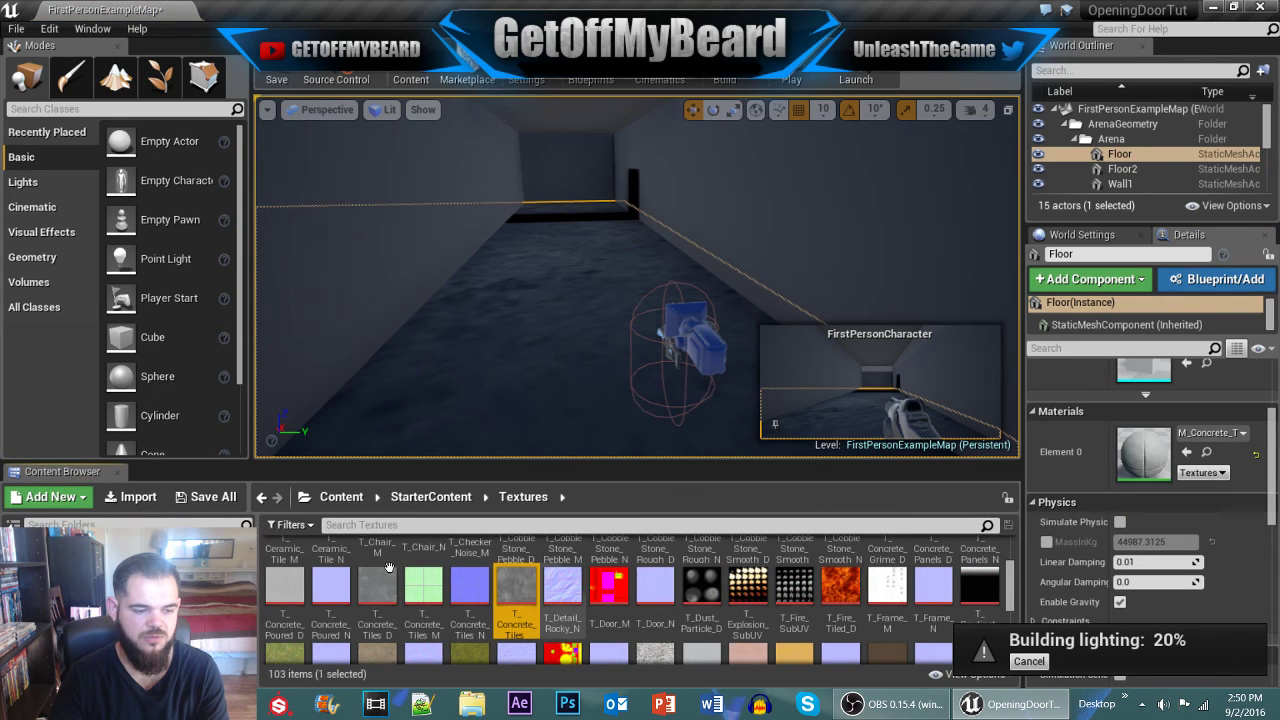
Step: Open the M_Concrete_Tiles material from the StarterContent Materials folder for editing
{"action": "left_click", "coordinate": [100, 604]}
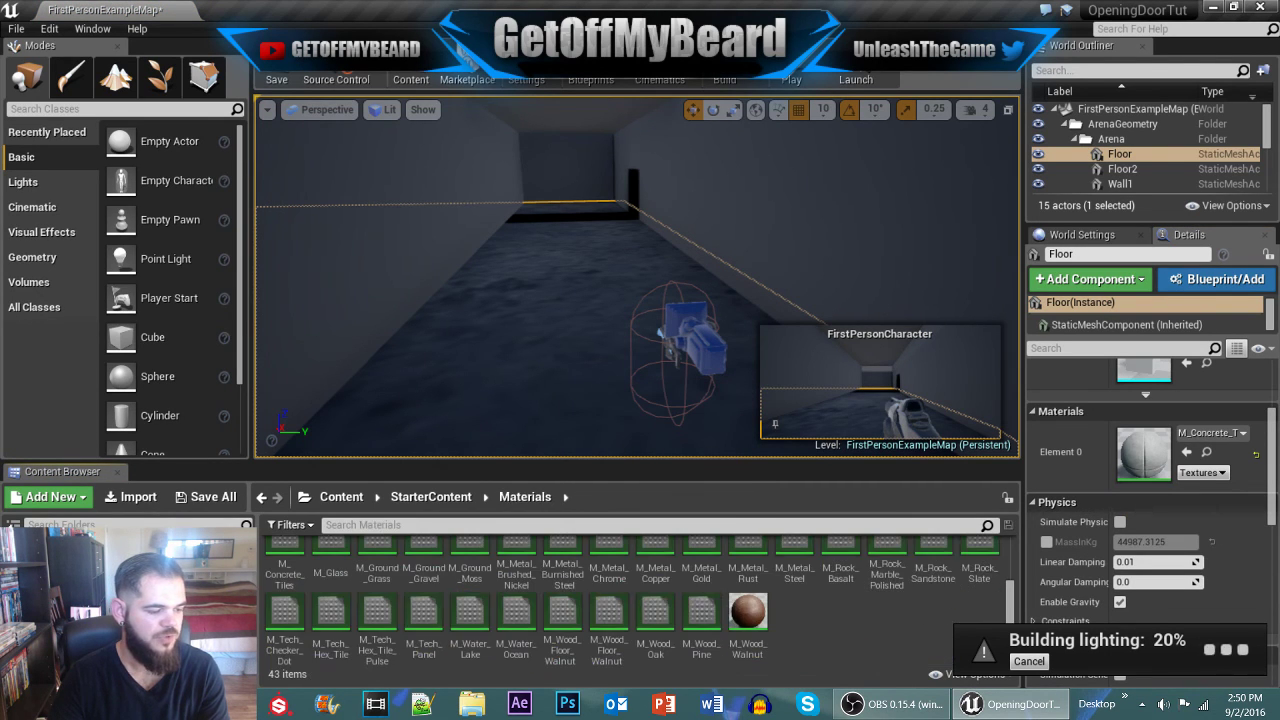
{"action": "scroll", "coordinate": [300, 600], "scroll_direction": "up", "scroll_amount": 1}
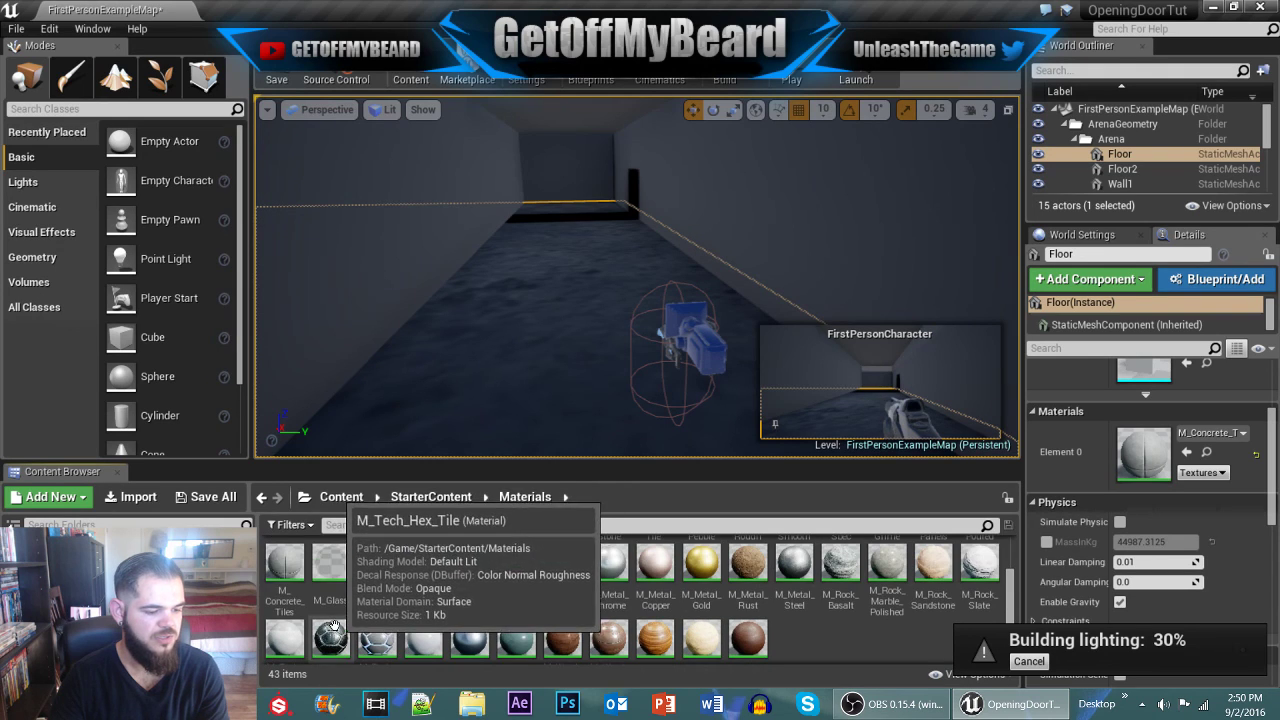
{"action": "double_click", "coordinate": [288, 568]}
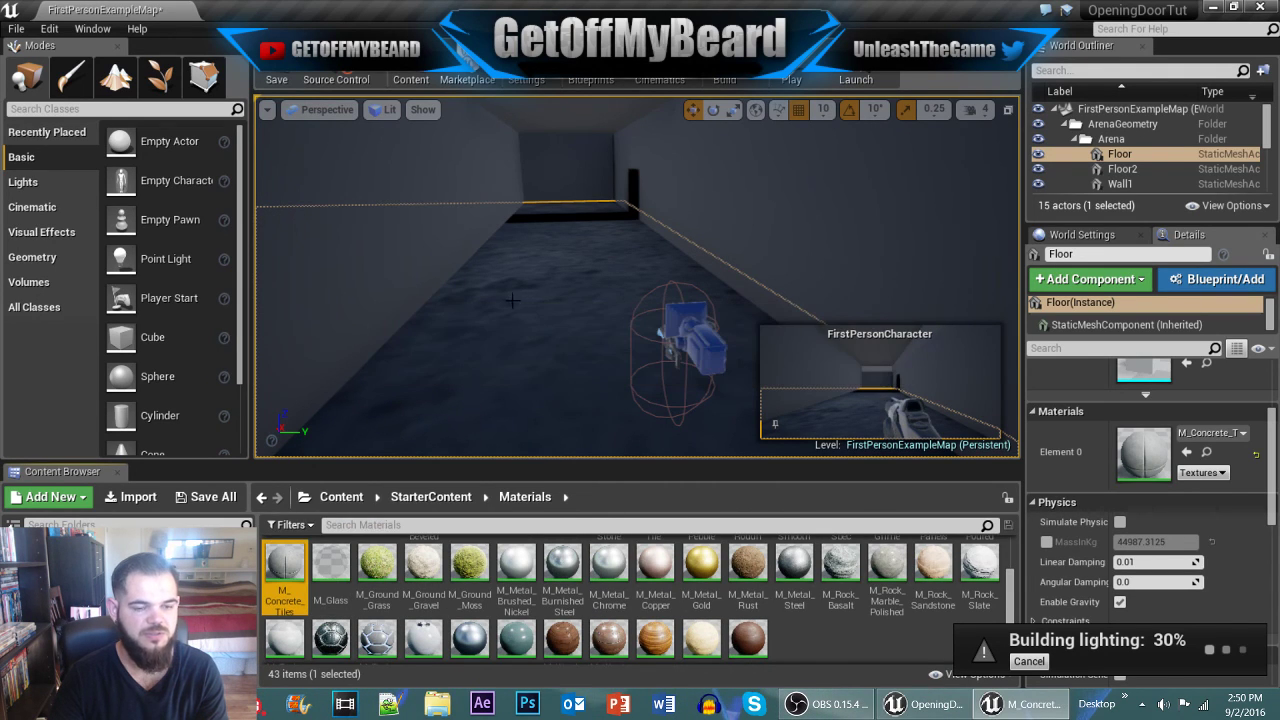
Step: Set UTiling and VTiling to 5 on the TexCoord node that feeds the green mask and normal map texture samples
{"action": "scroll", "coordinate": [658, 327], "scroll_direction": "down", "scroll_amount": 5}
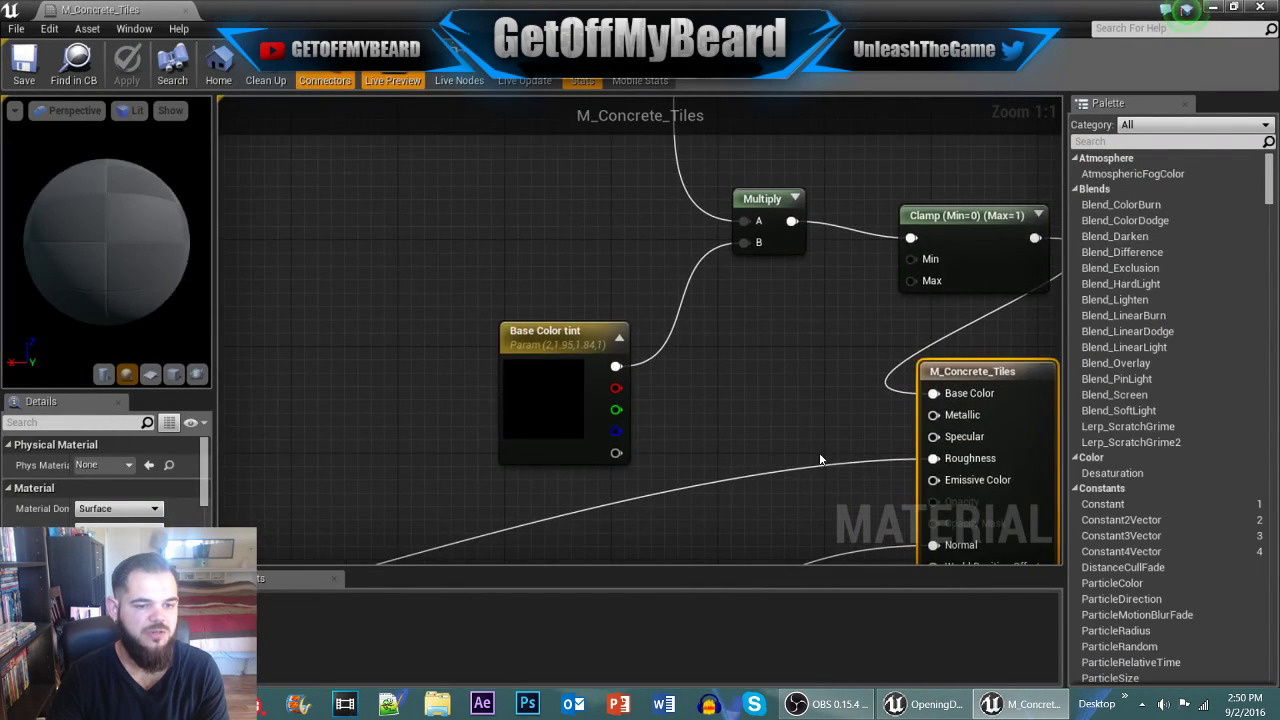
{"action": "right_click_drag", "start_coordinate": [931, 497], "coordinate": [986, 643]}
{"action": "right_click_drag", "start_coordinate": [230, 425], "coordinate": [796, 444]}
{"action": "scroll", "coordinate": [650, 444], "scroll_direction": "down", "scroll_amount": 2}
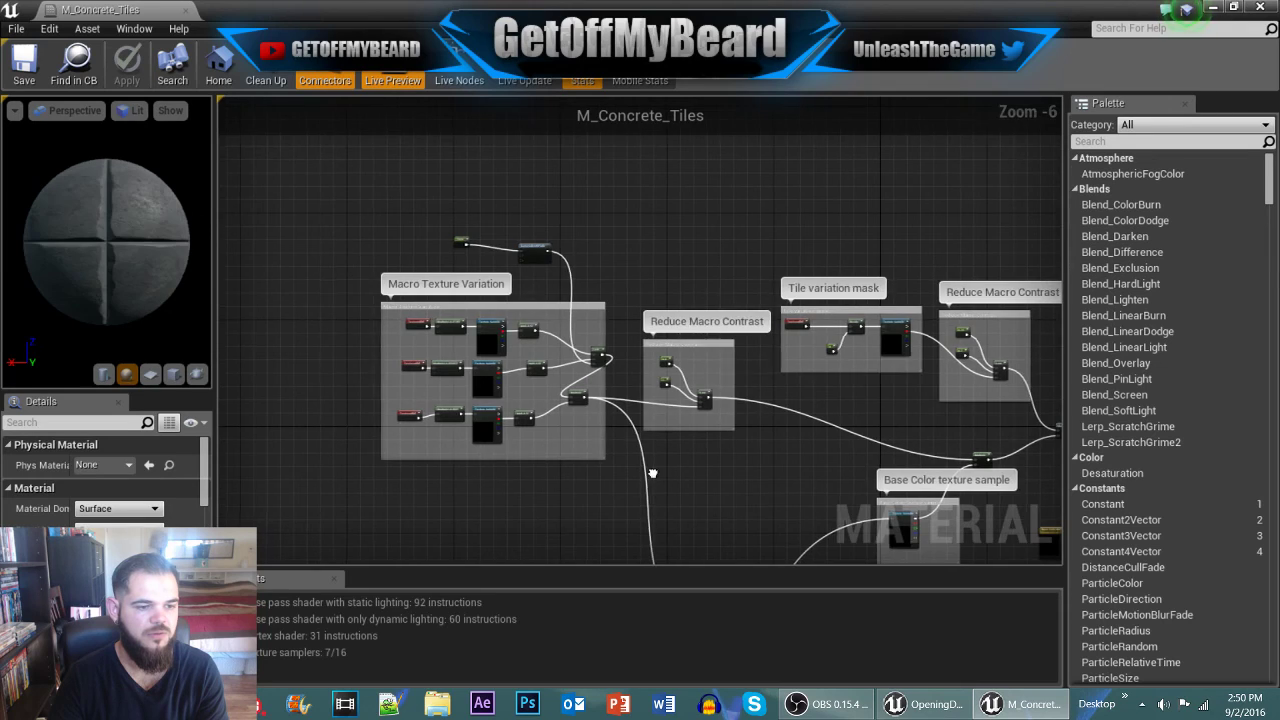
{"action": "right_click_drag", "start_coordinate": [615, 442], "coordinate": [416, 16]}
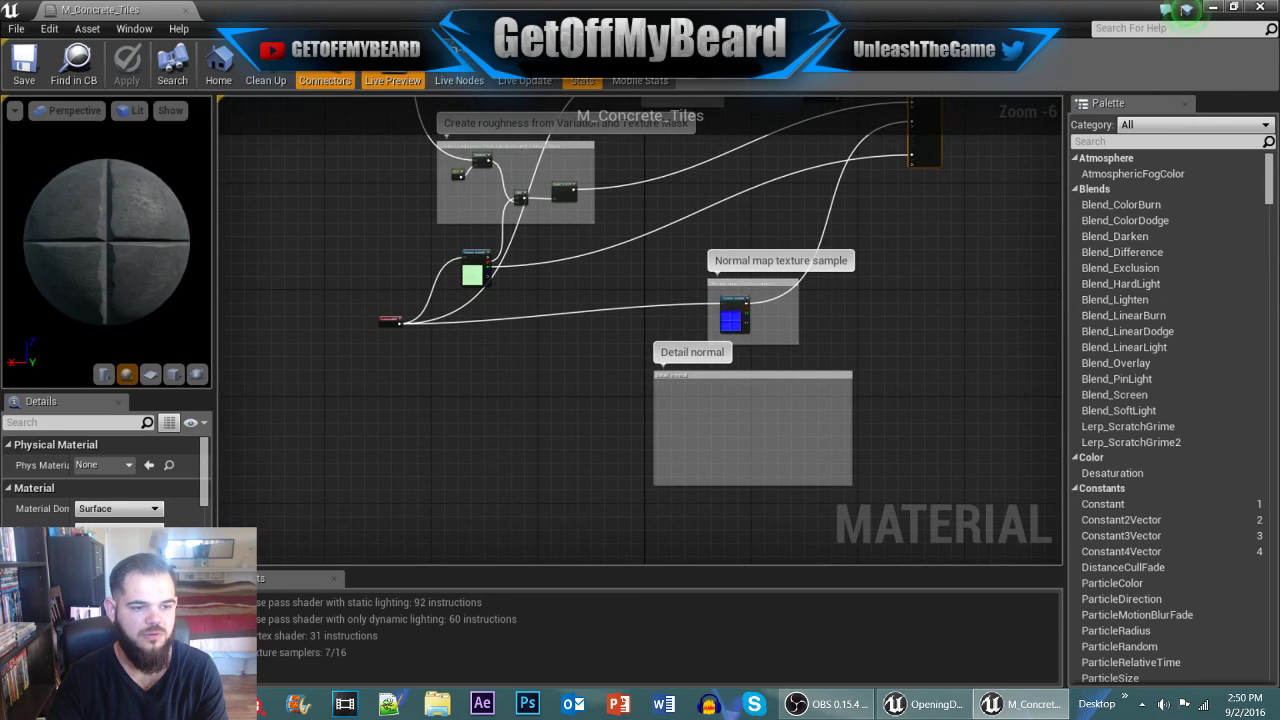
{"action": "scroll", "coordinate": [444, 253], "scroll_direction": "up", "scroll_amount": 4}
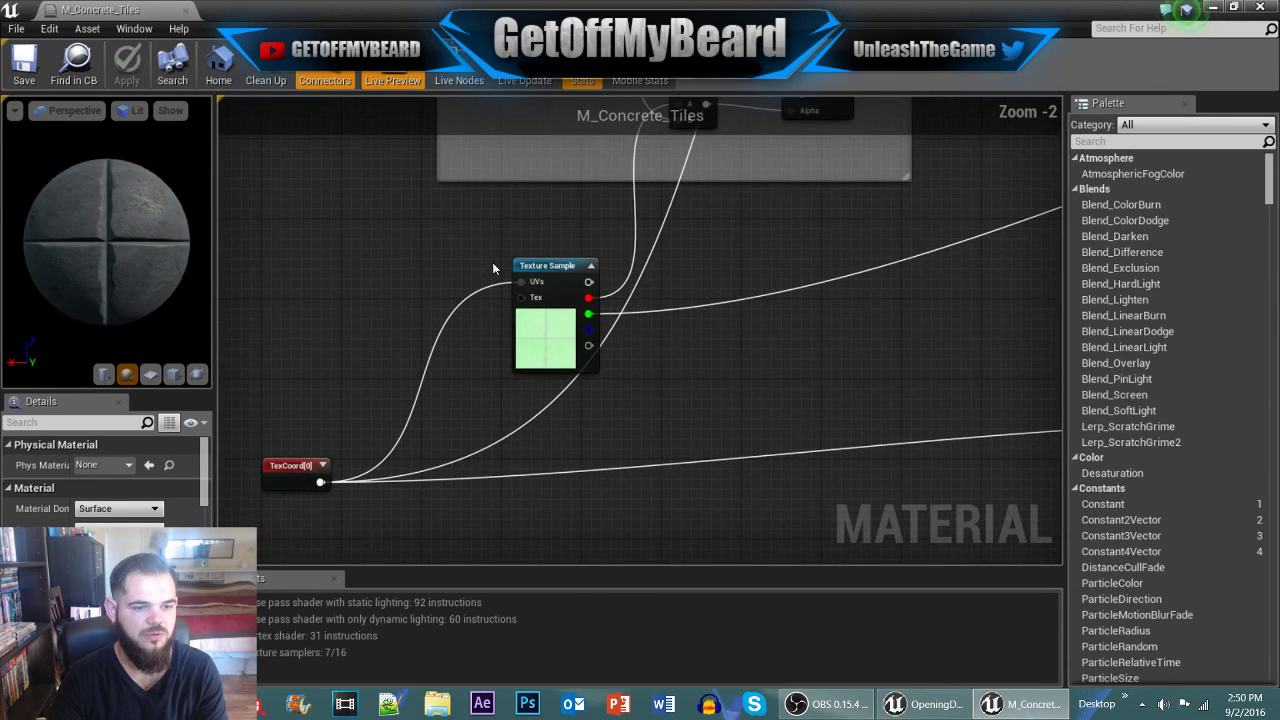
{"action": "scroll", "coordinate": [492, 266], "scroll_direction": "up", "scroll_amount": 1}
{"action": "right_click_drag", "start_coordinate": [471, 271], "coordinate": [486, 331]}
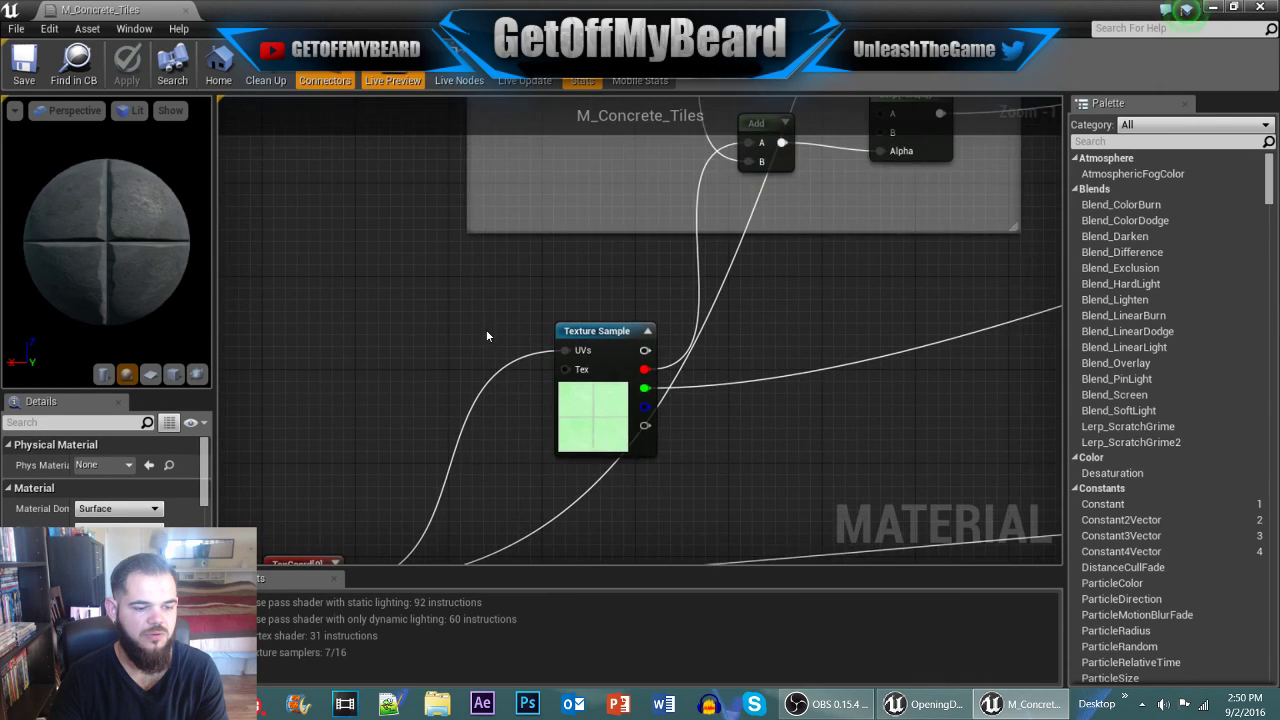
{"action": "scroll", "coordinate": [486, 336], "scroll_direction": "down", "scroll_amount": 1}
{"action": "right_click_drag", "start_coordinate": [366, 466], "coordinate": [289, 314]}
{"action": "left_click", "coordinate": [245, 382]}
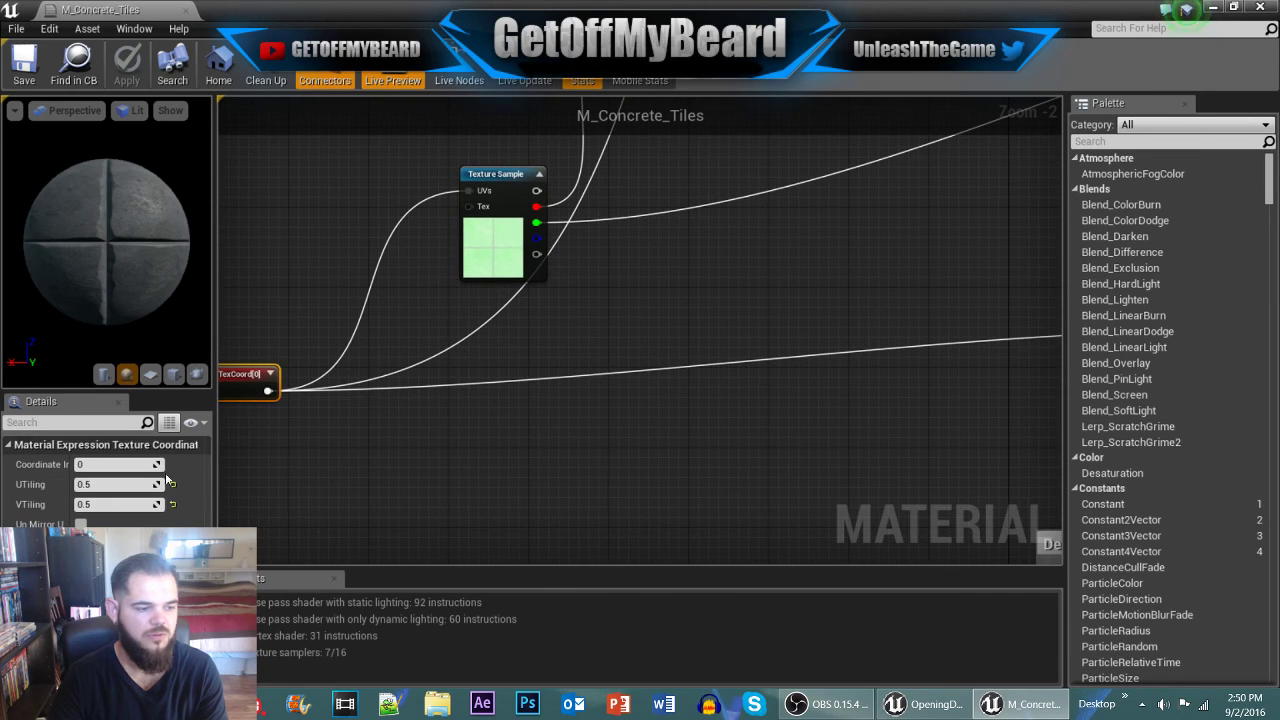
{"action": "left_click", "coordinate": [107, 484]}
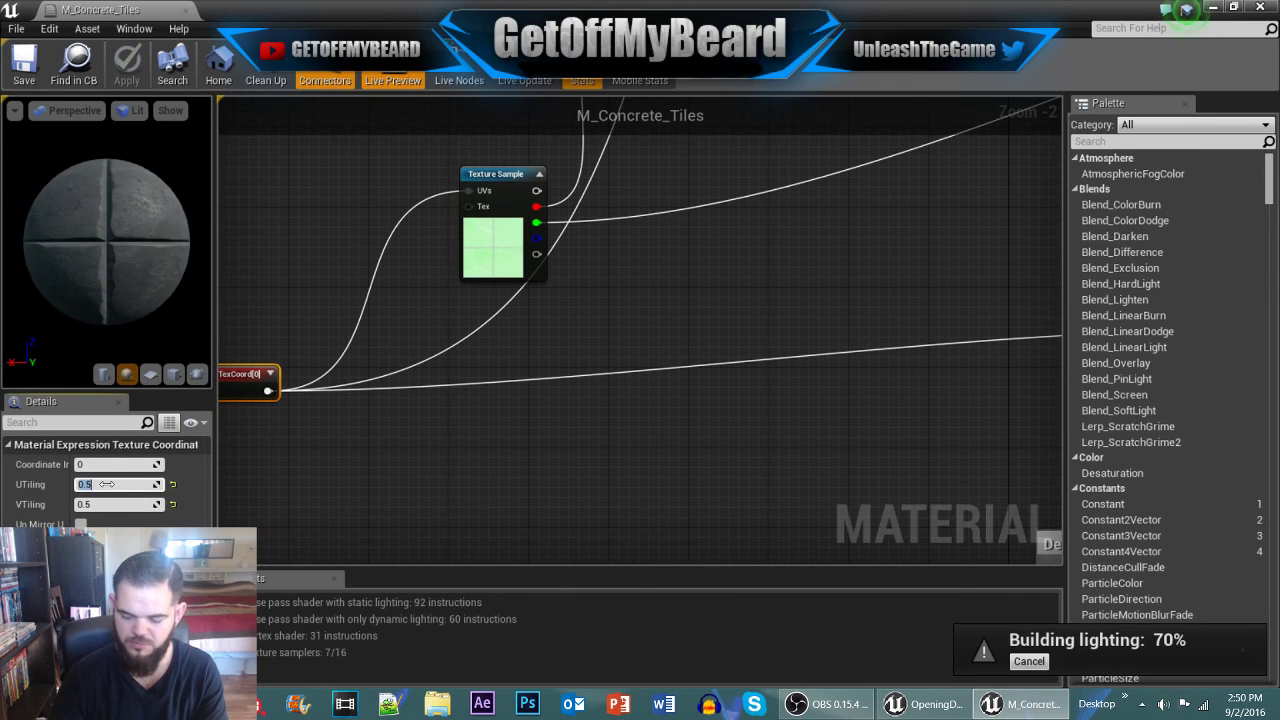
{"action": "type", "text": "5"}
{"action": "key", "text": "Return"}
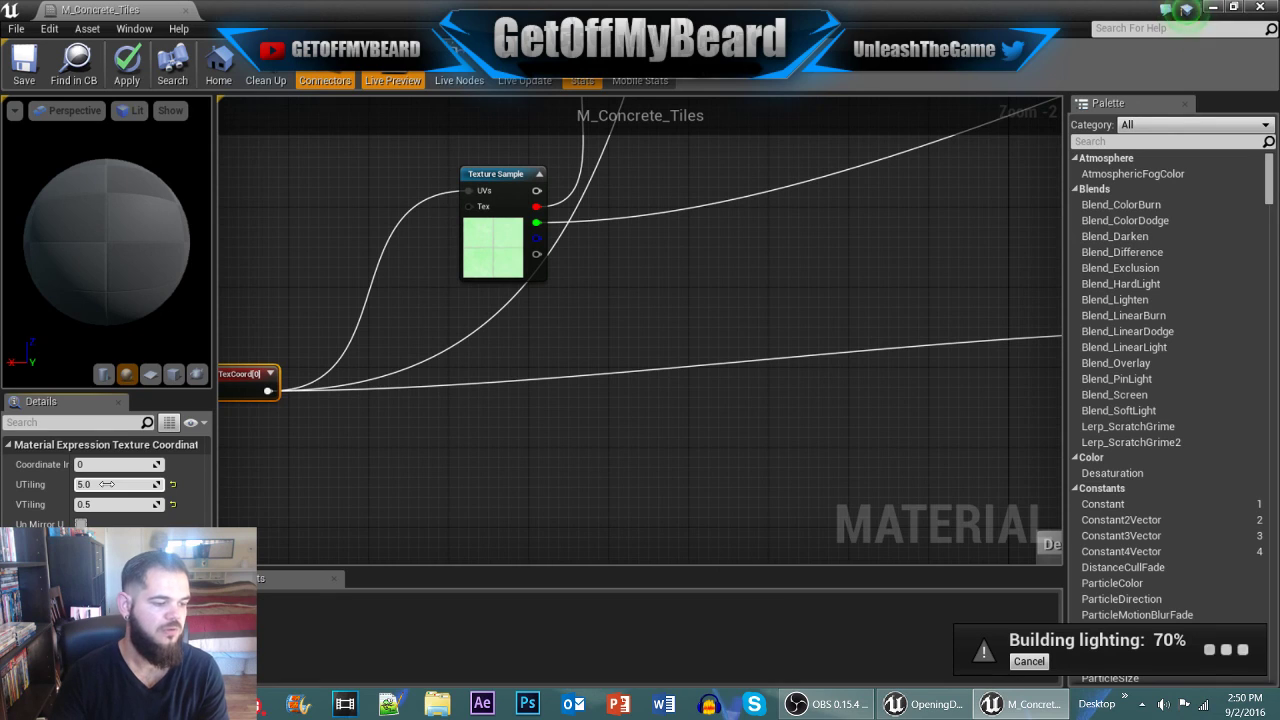
{"action": "left_click", "coordinate": [92, 504]}
{"action": "type", "text": "5"}
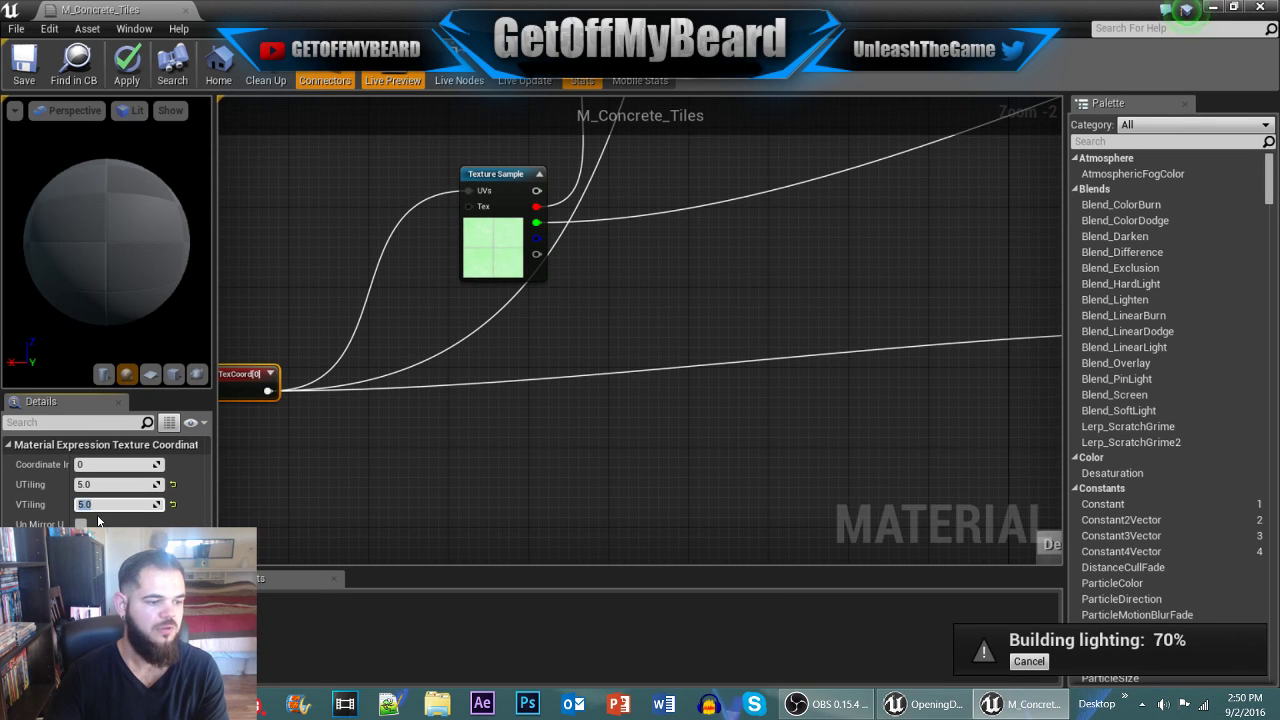
{"action": "key", "text": "Return"}
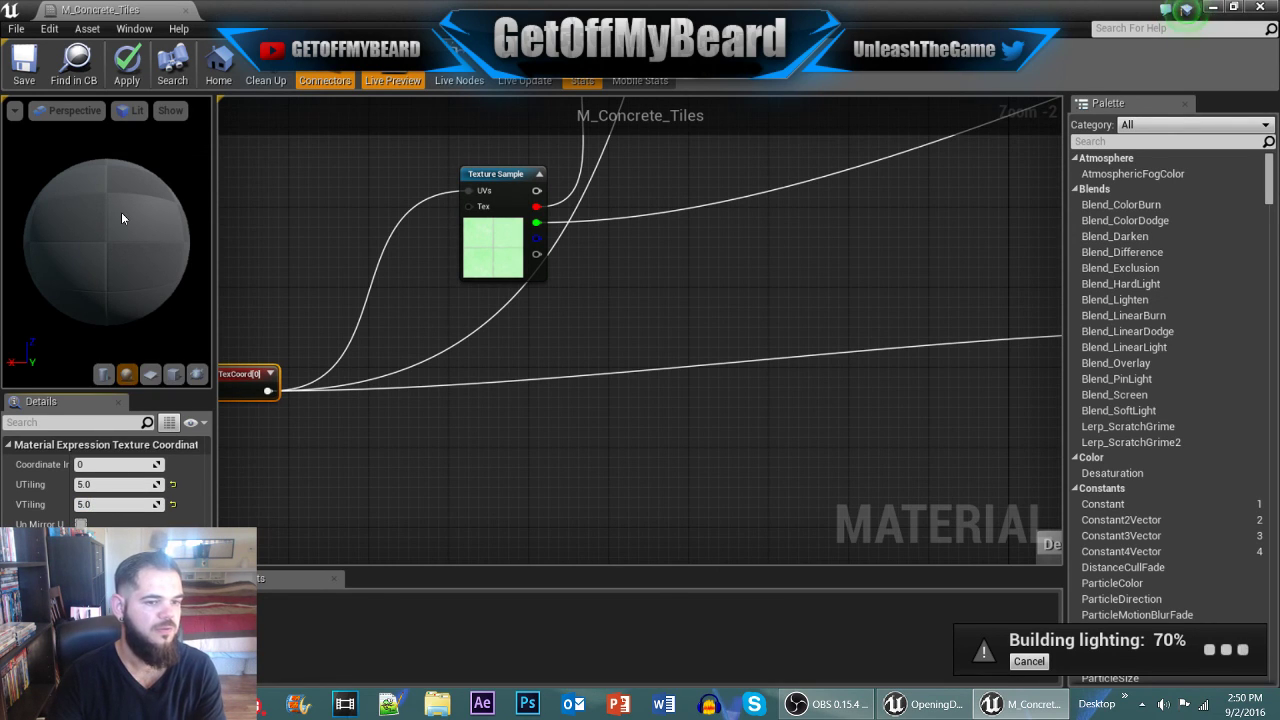
Step: Select the uppermost TexCoord node in the Macro Texture Variation group
{"action": "scroll", "coordinate": [654, 374], "scroll_direction": "down", "scroll_amount": 3}
{"action": "scroll", "coordinate": [658, 384], "scroll_direction": "down", "scroll_amount": 2}
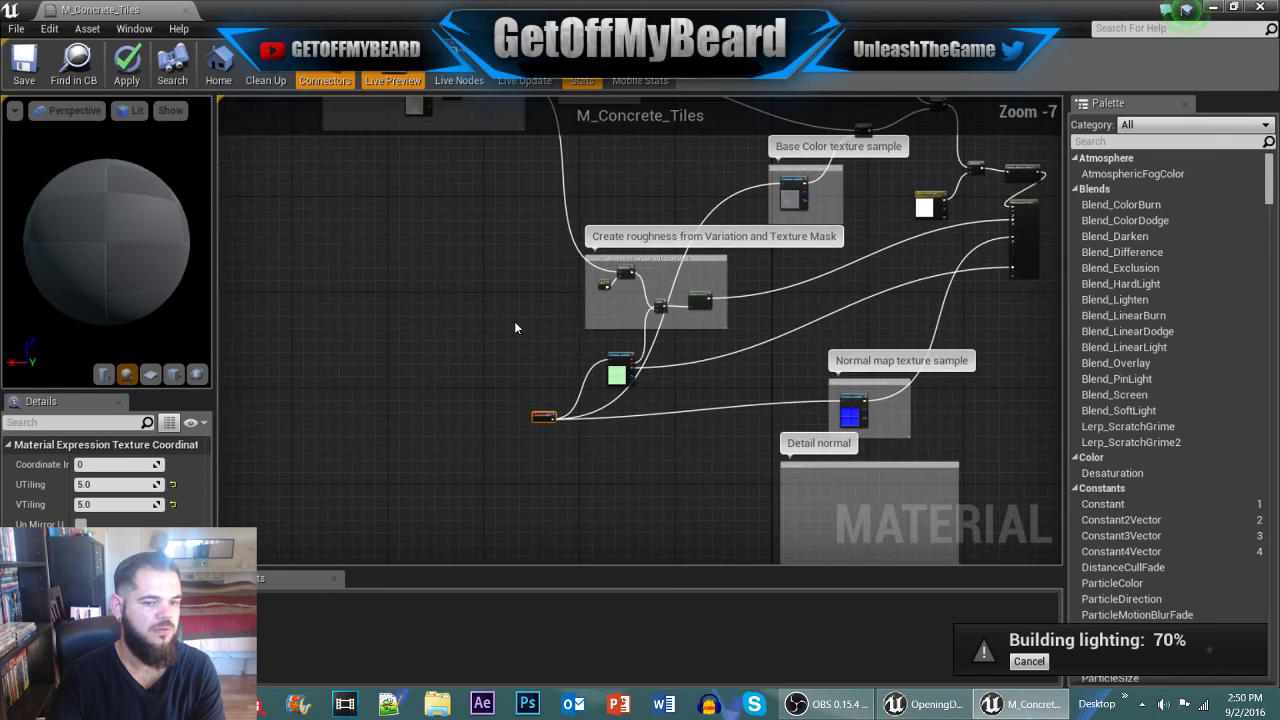
{"action": "right_click_drag", "start_coordinate": [499, 316], "coordinate": [646, 548]}
{"action": "scroll", "coordinate": [451, 315], "scroll_direction": "up", "scroll_amount": 4}
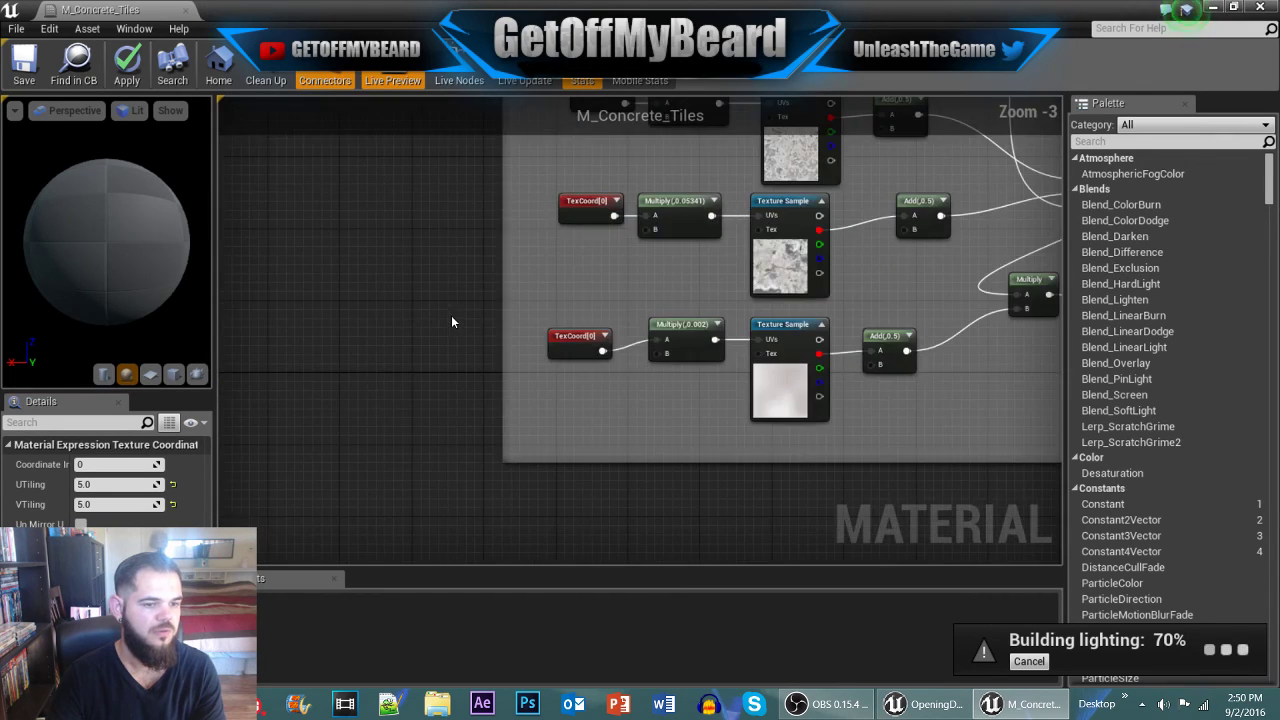
{"action": "left_click", "coordinate": [561, 235]}
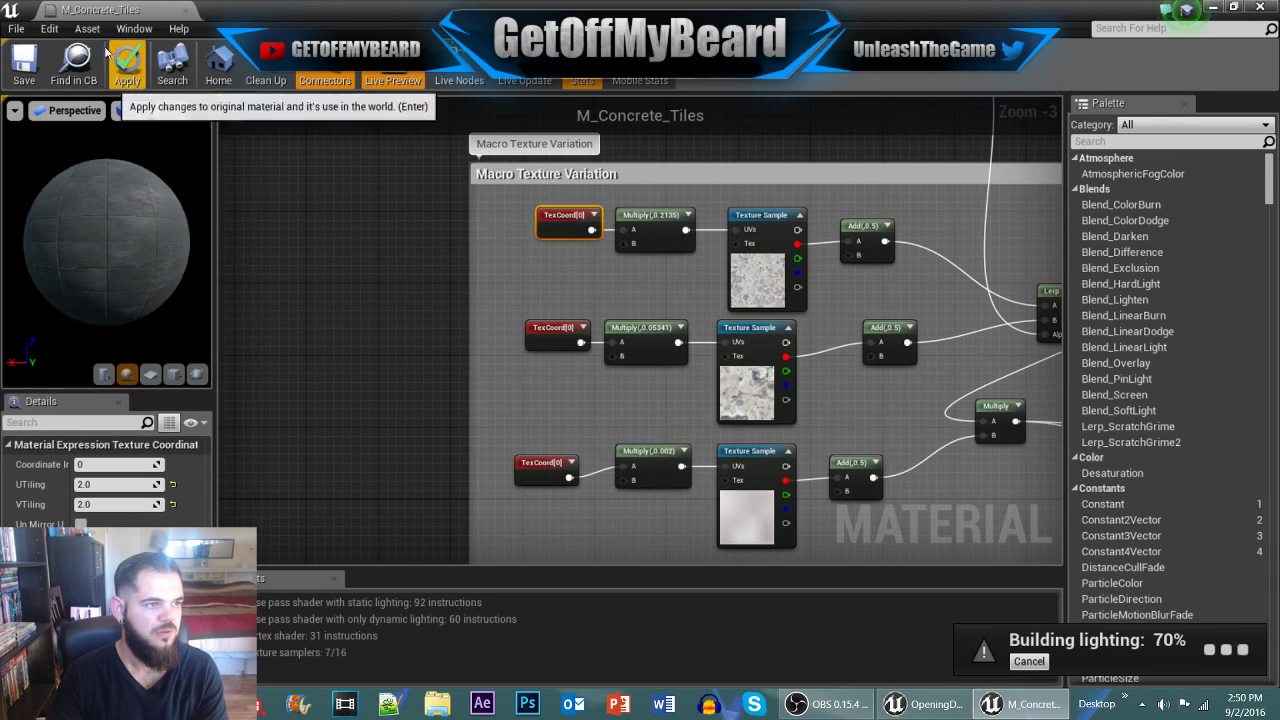
Step: Dock the M_Concrete_Tiles editor beside the level map, check the corridor in the level, and return to the material
{"action": "left_click_drag", "start_coordinate": [100, 9], "coordinate": [270, 16]}
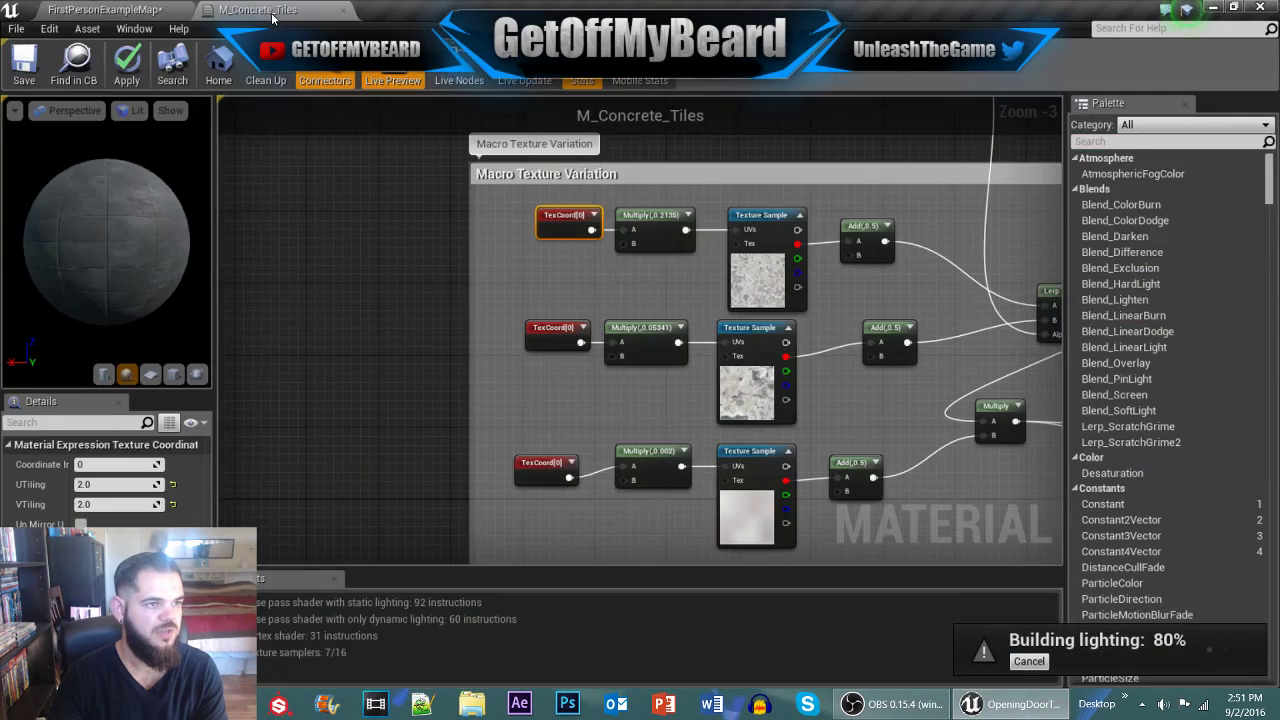
{"action": "left_click", "coordinate": [157, 14]}
{"action": "key", "text": "s"}
{"action": "right_click_drag", "start_coordinate": [590, 255], "coordinate": [545, 238]}
{"action": "left_click", "coordinate": [257, 9]}
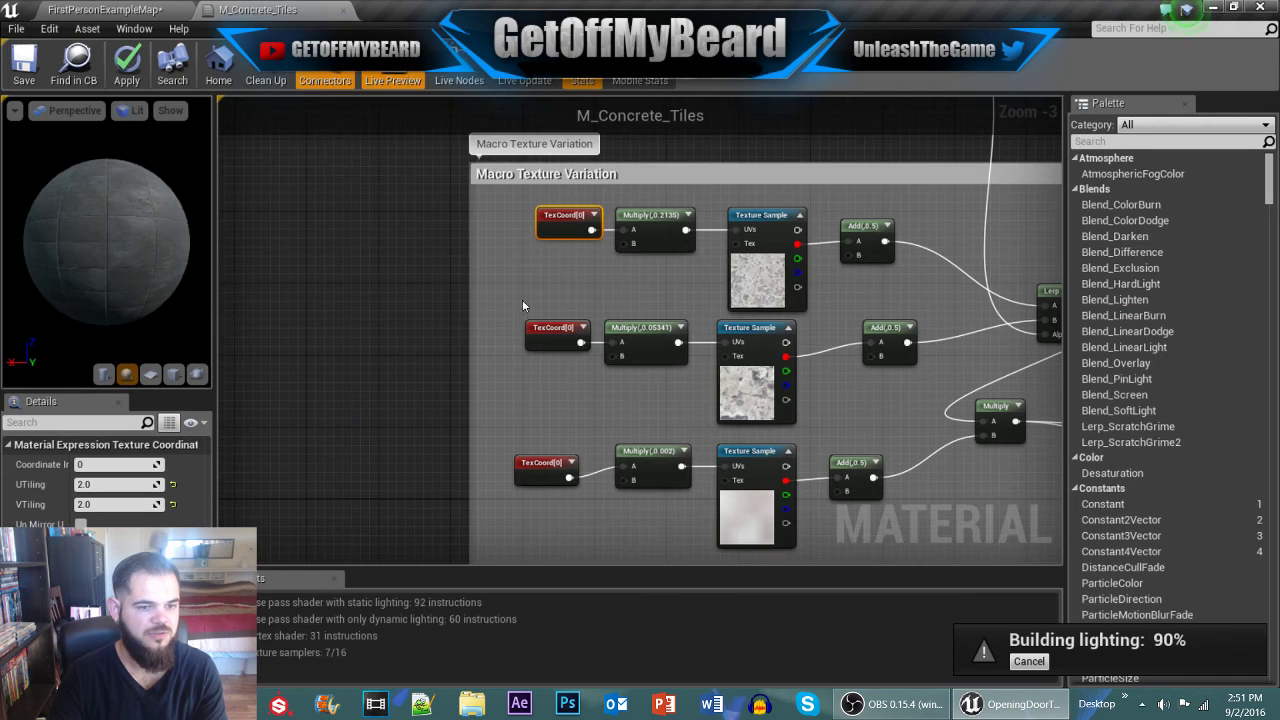
Step: Set UTiling and VTiling to 7 on the uppermost TexCoord node of the Macro Texture Variation group
{"action": "left_click", "coordinate": [100, 484]}
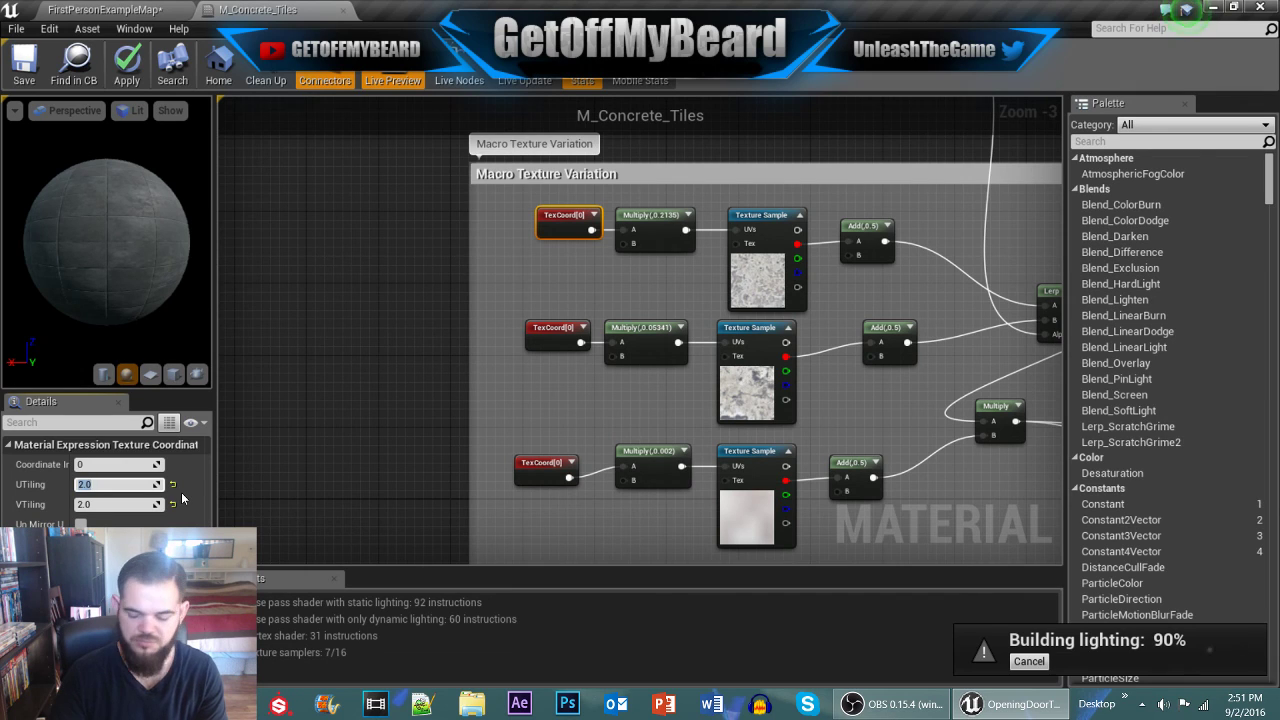
{"action": "type", "text": "7"}
{"action": "key", "text": "Return"}
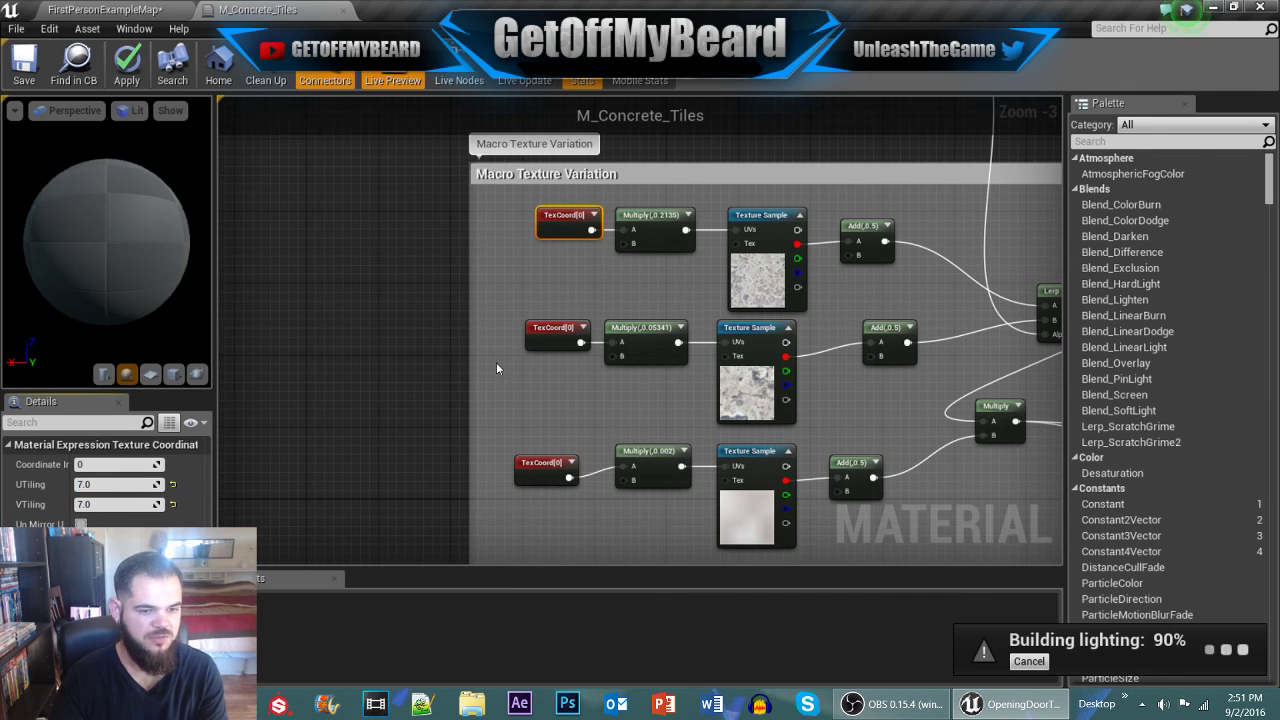
Step: Set UTiling and VTiling to 7 on the middle TexCoord node of the Macro Texture Variation group
{"action": "left_click", "coordinate": [549, 330]}
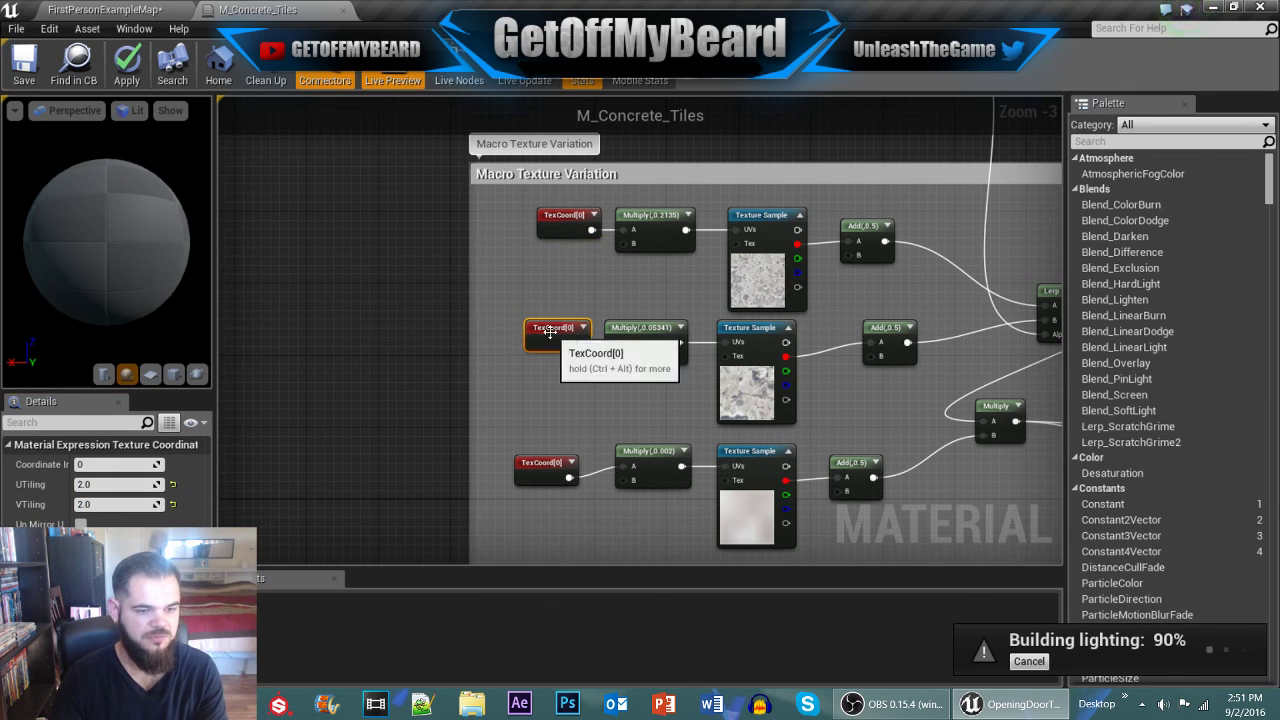
{"action": "left_click", "coordinate": [110, 484]}
{"action": "type", "text": "7"}
{"action": "key", "text": "Return"}
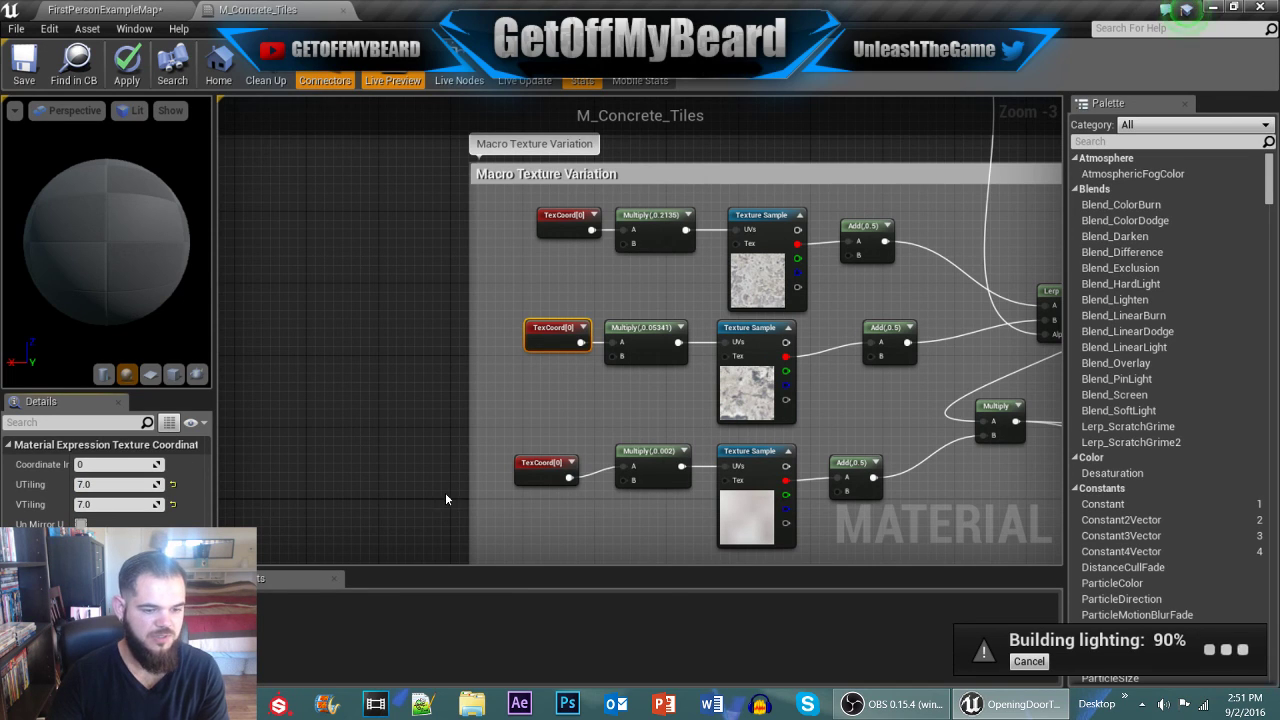
Step: Set UTiling and VTiling to 5 on the lowest TexCoord node of the Macro Texture Variation group
{"action": "left_click", "coordinate": [545, 466]}
{"action": "left_click", "coordinate": [100, 484]}
{"action": "type", "text": "5"}
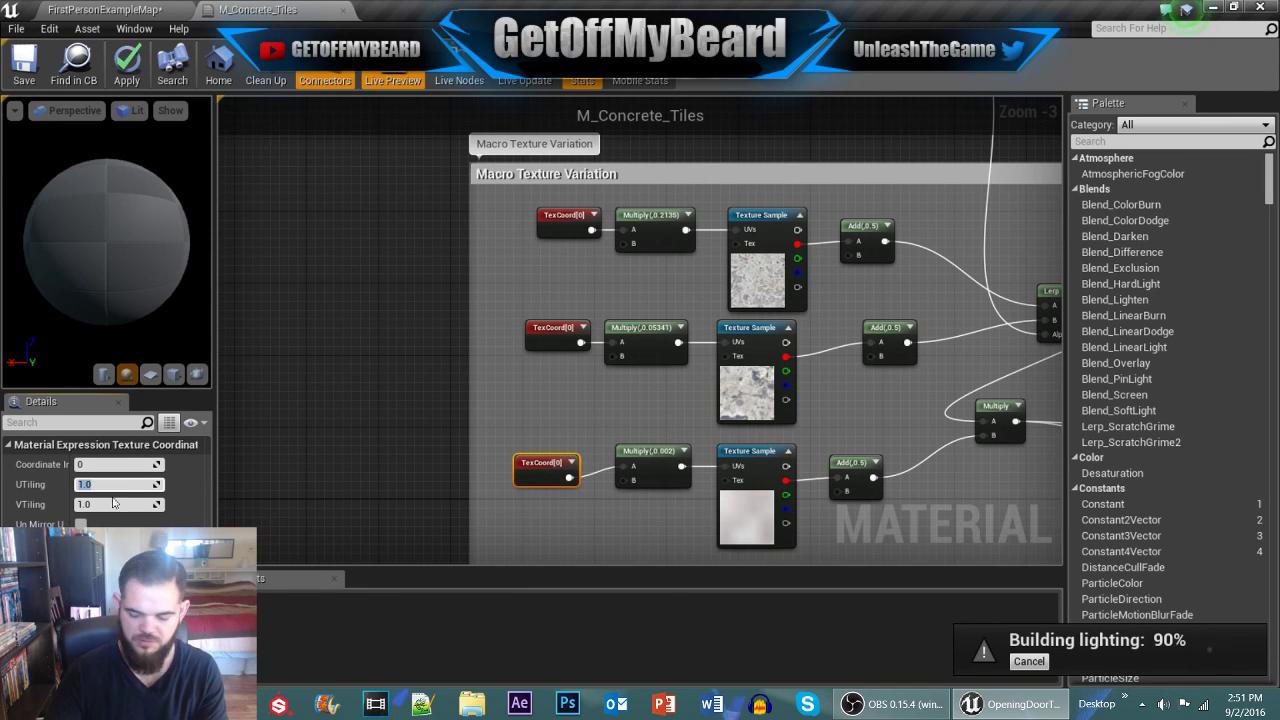
{"action": "key", "text": "Tab"}
{"action": "type", "text": "5"}
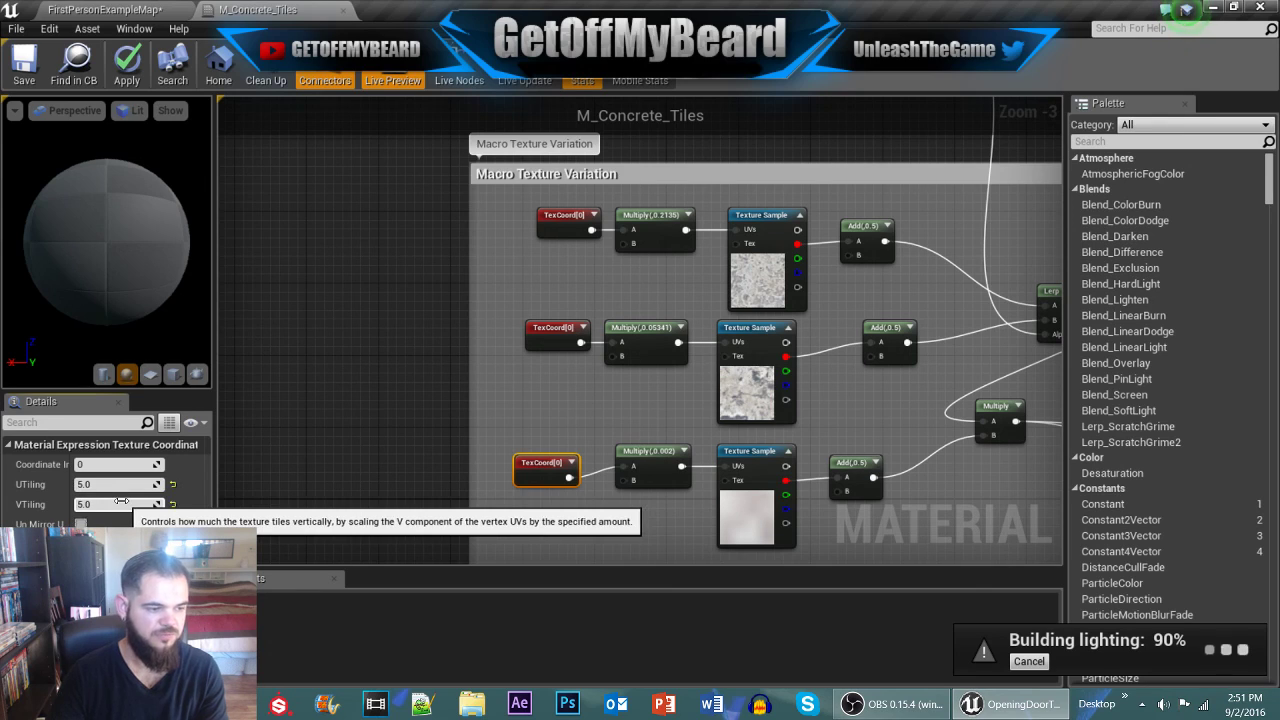
{"action": "key", "text": "Return"}
Step: Set the lowest macro variation TexCoord node's UTiling and VTiling to 4.5 and apply the material changes
{"action": "left_click", "coordinate": [108, 484]}
{"action": "type", "text": "4"}
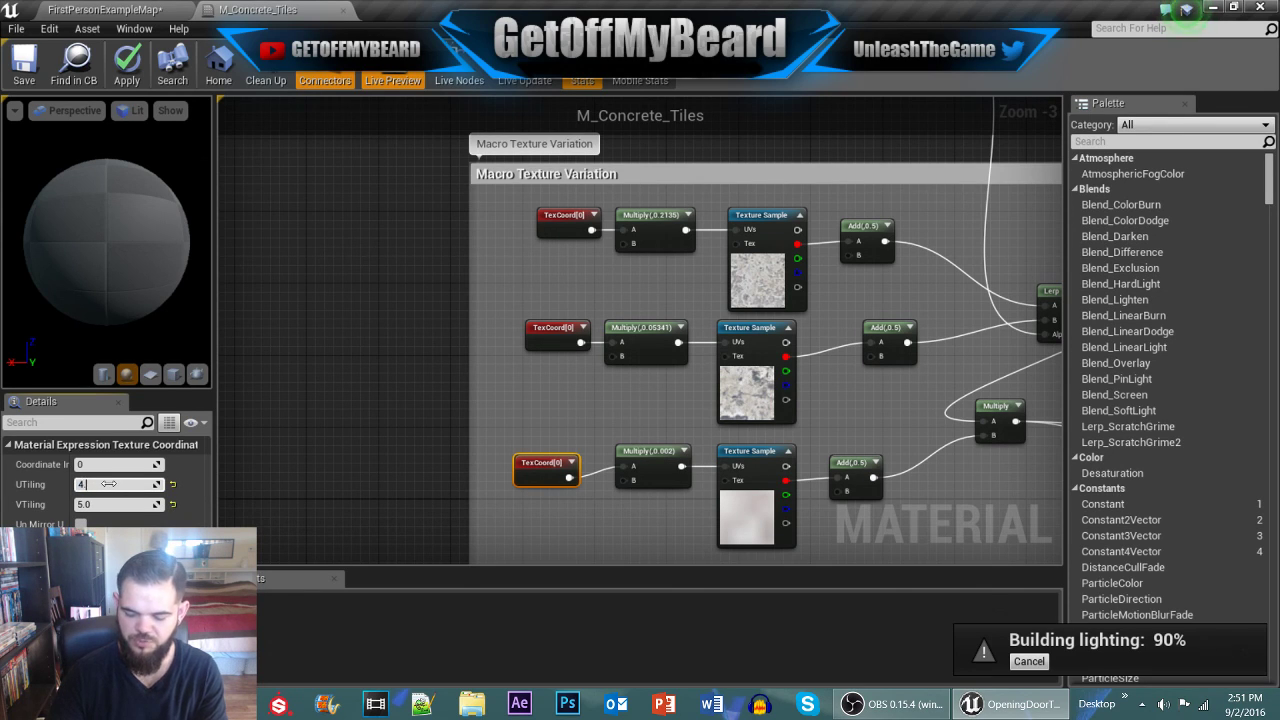
{"action": "type", "text": ".5"}
{"action": "key", "text": "Tab"}
{"action": "type", "text": "4.5"}
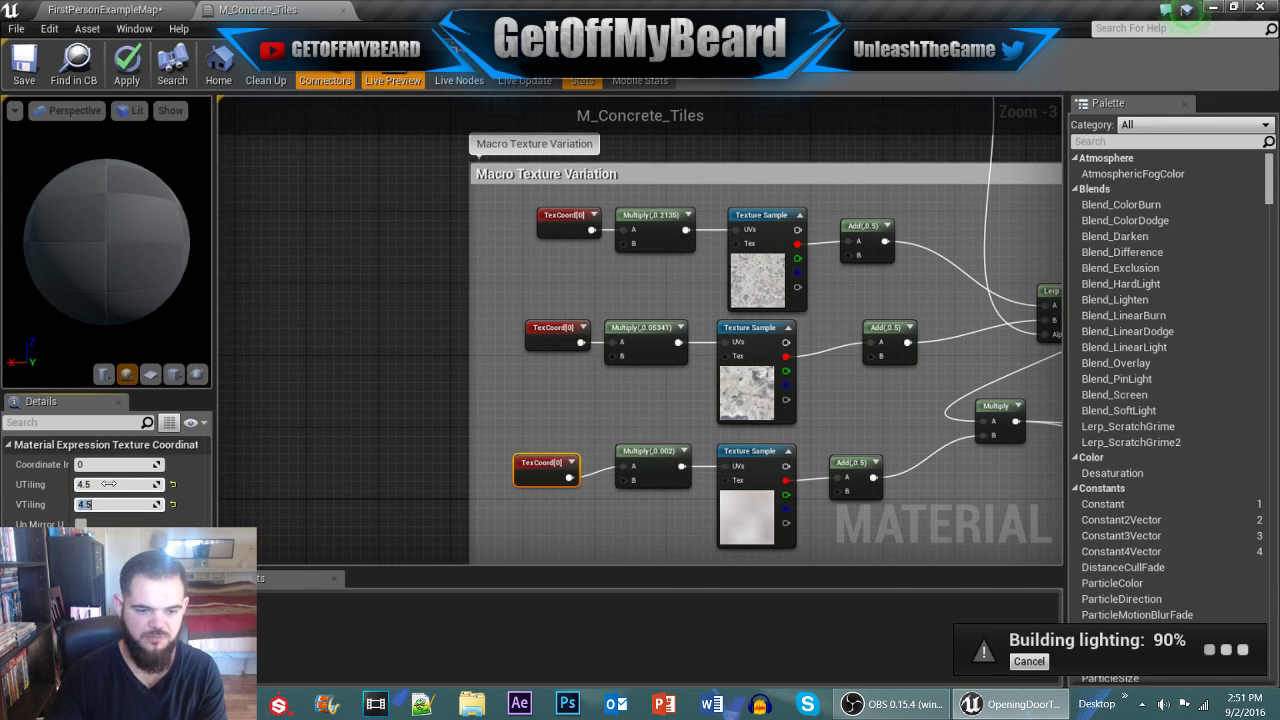
{"action": "left_click", "coordinate": [127, 62]}
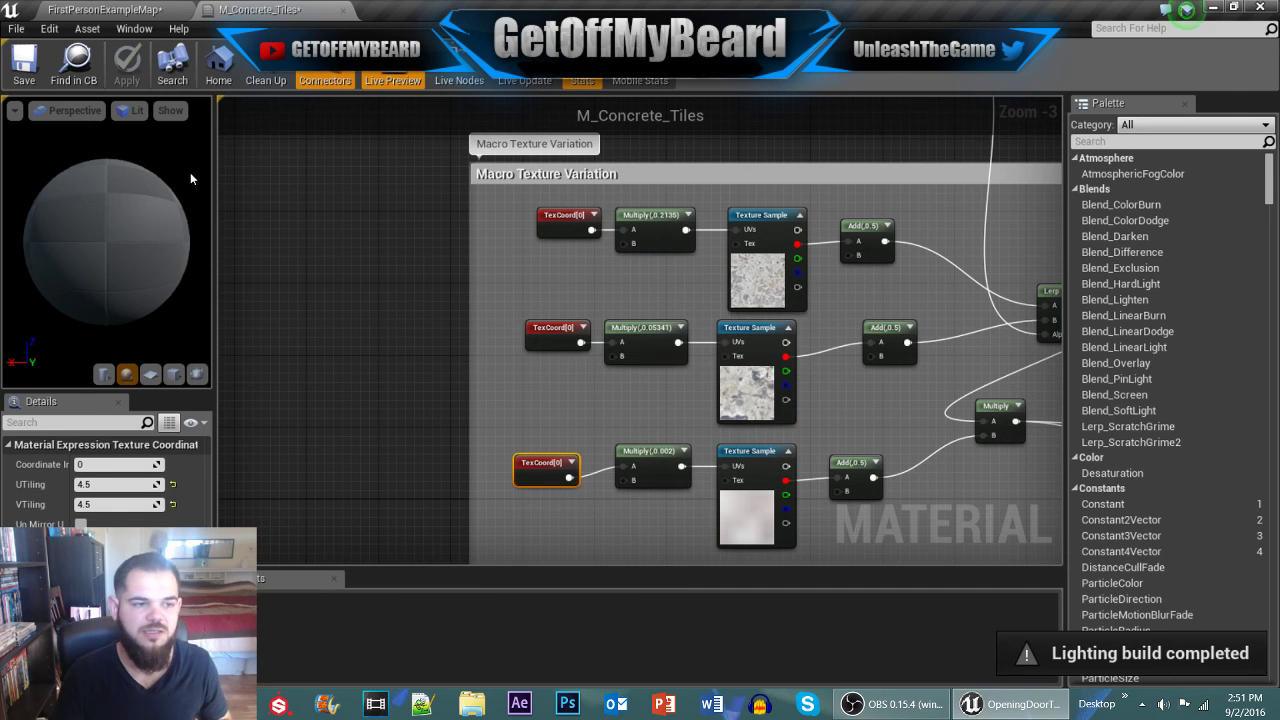
Step: Return to the FirstPersonExampleMap level and inspect the corridor with the built lighting and updated floor material
{"action": "left_click", "coordinate": [161, 7]}
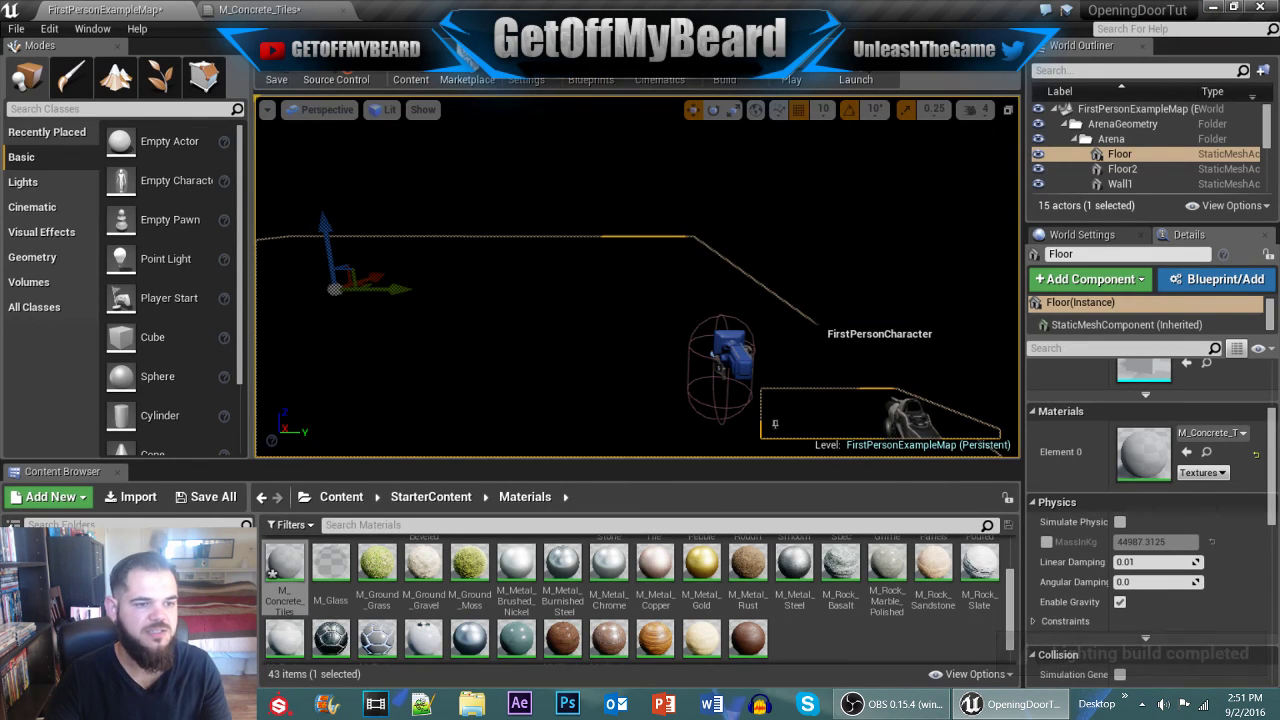
{"action": "right_click_drag", "start_coordinate": [480, 270], "coordinate": [262, 275]}
{"action": "right_click_drag", "start_coordinate": [640, 170], "coordinate": [545, 195]}
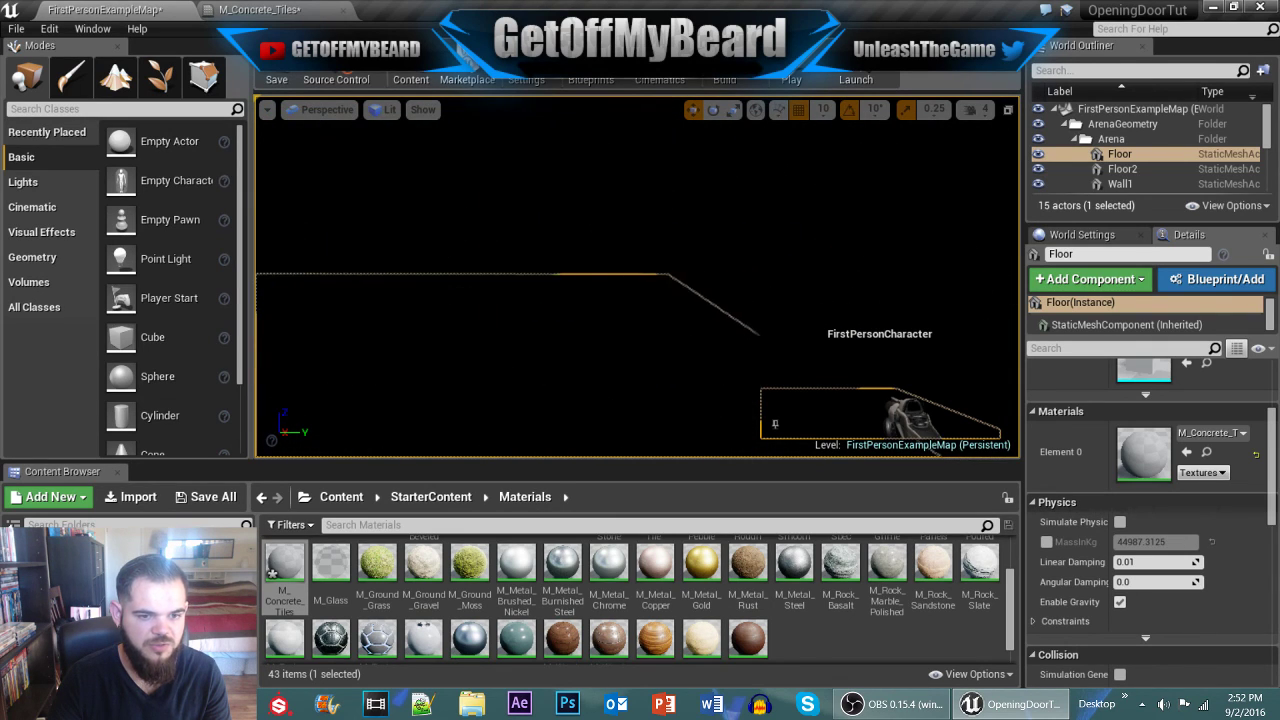
Step: Switch the level viewport to unlit shading to view the dark corridor
{"action": "left_click", "coordinate": [386, 109]}
{"action": "left_click", "coordinate": [422, 166]}
{"action": "mouse_move", "coordinate": [620, 283]}
{"action": "right_mouse_down"}
{"action": "mouse_move", "coordinate": [622, 340]}
{"action": "mouse_move", "coordinate": [614, 280]}
{"action": "right_mouse_up"}
Step: In the M_Concrete_Tiles material, set UTiling and VTiling to 16.5 on the lowest TexCoord node of the Macro Texture Variation group
{"action": "left_click", "coordinate": [243, 9]}
{"action": "left_click", "coordinate": [555, 231]}
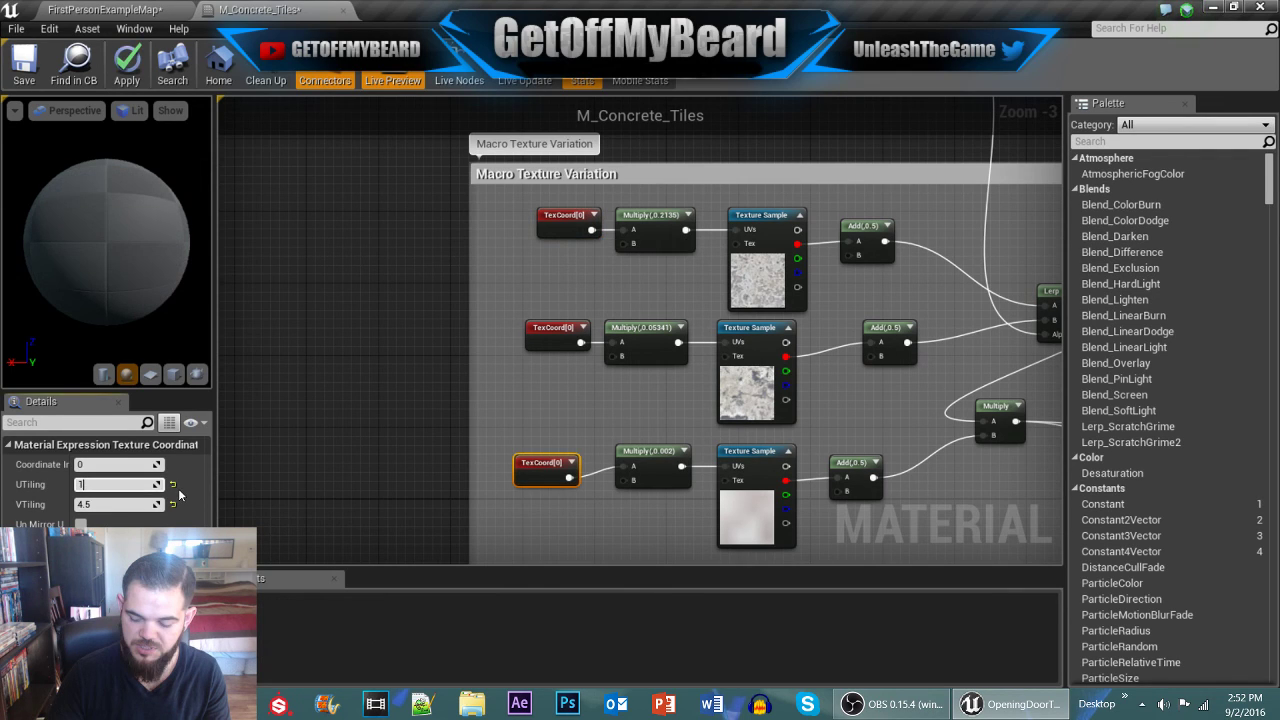
{"action": "type", "text": "6.5"}
{"action": "left_click", "coordinate": [115, 506]}
{"action": "type", "text": "16.5"}
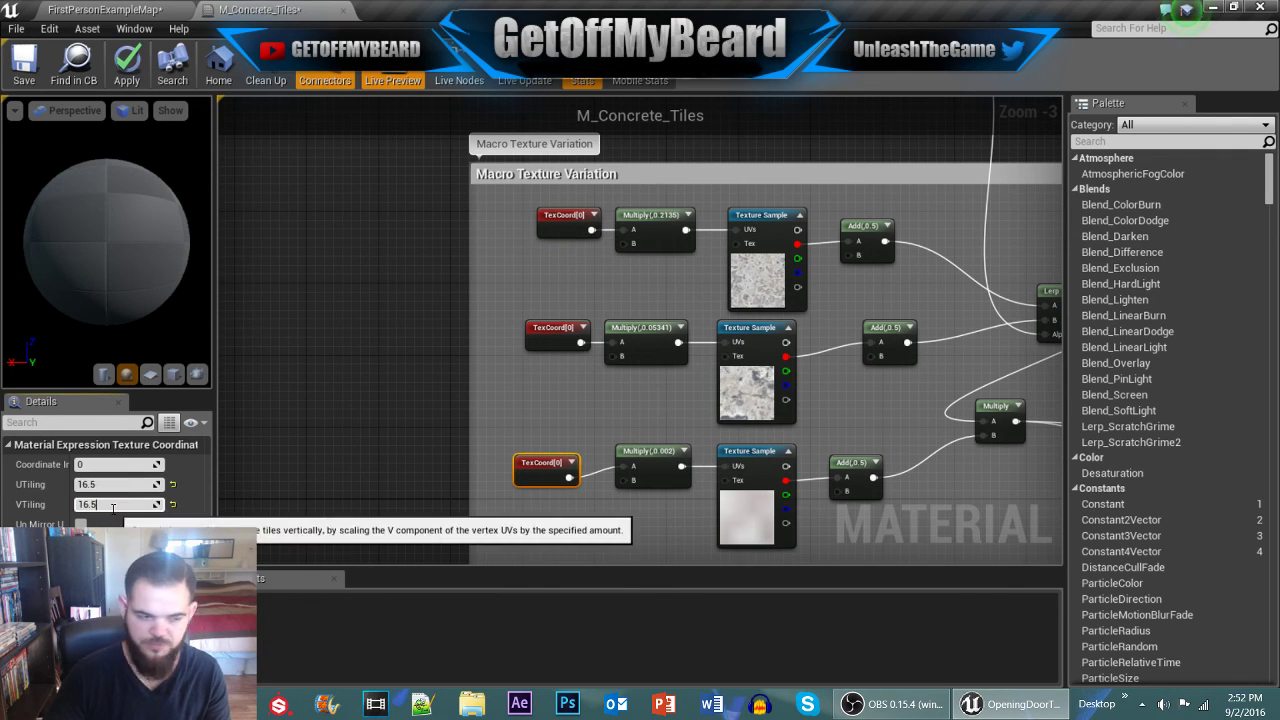
{"action": "key", "text": "Return"}
Step: Set UTiling and VTiling to 21 on the separate TexCoord node below the Macro Texture Variation group and apply the material
{"action": "right_click_drag", "start_coordinate": [467, 530], "coordinate": [439, 100]}
{"action": "right_click_drag", "start_coordinate": [439, 277], "coordinate": [400, 100]}
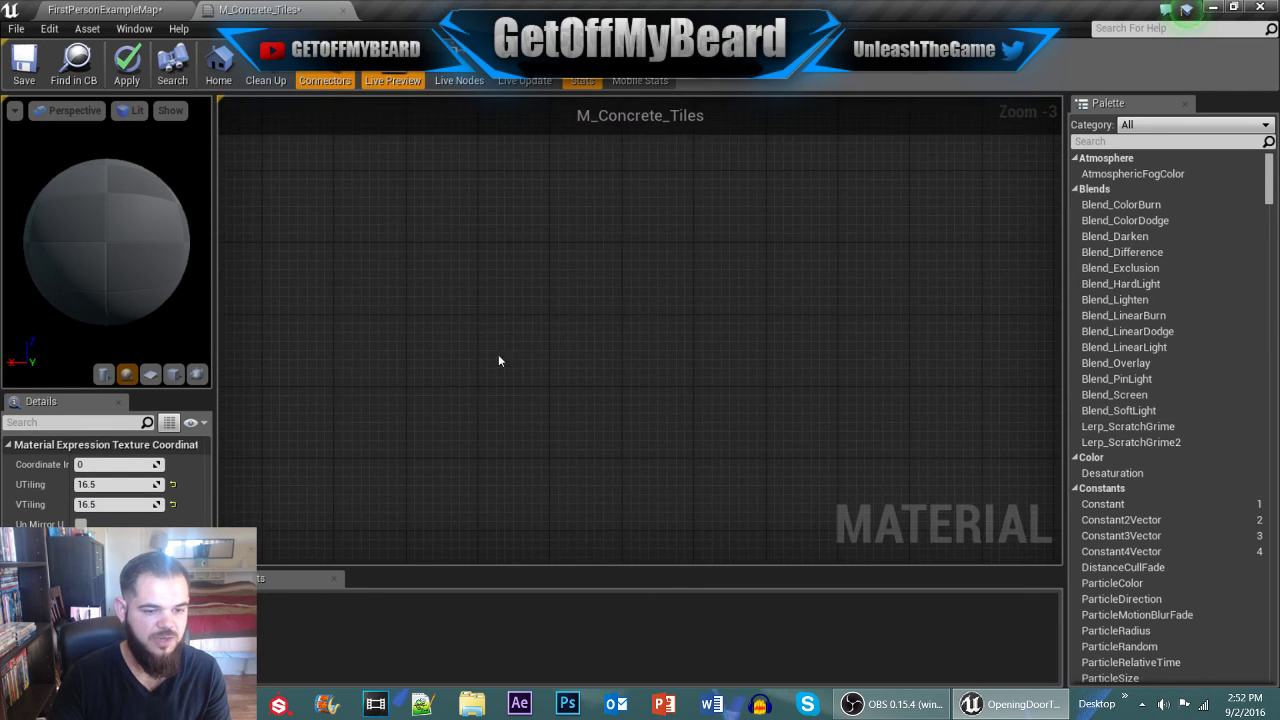
{"action": "scroll", "coordinate": [498, 354], "scroll_direction": "down", "scroll_amount": 5}
{"action": "right_click_drag", "start_coordinate": [714, 490], "coordinate": [646, 394]}
{"action": "scroll", "coordinate": [660, 405], "scroll_direction": "up", "scroll_amount": 5}
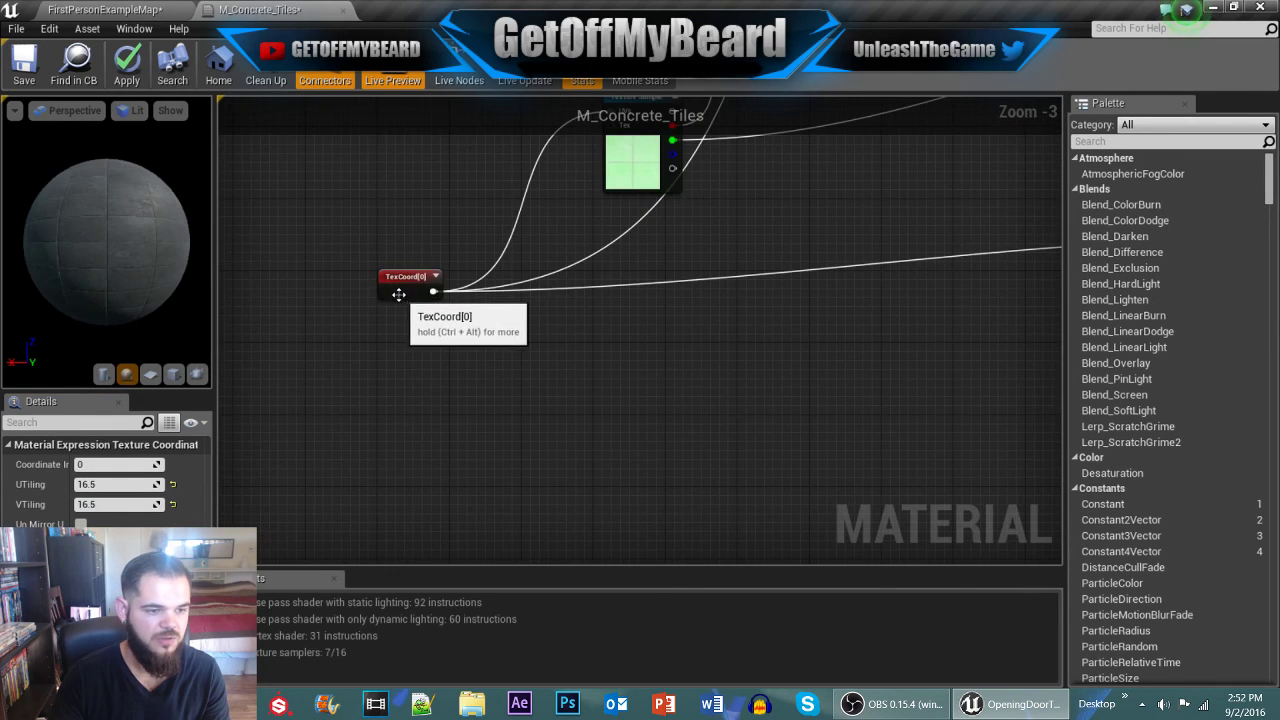
{"action": "left_click", "coordinate": [410, 280]}
{"action": "left_click", "coordinate": [100, 484]}
{"action": "type", "text": "21"}
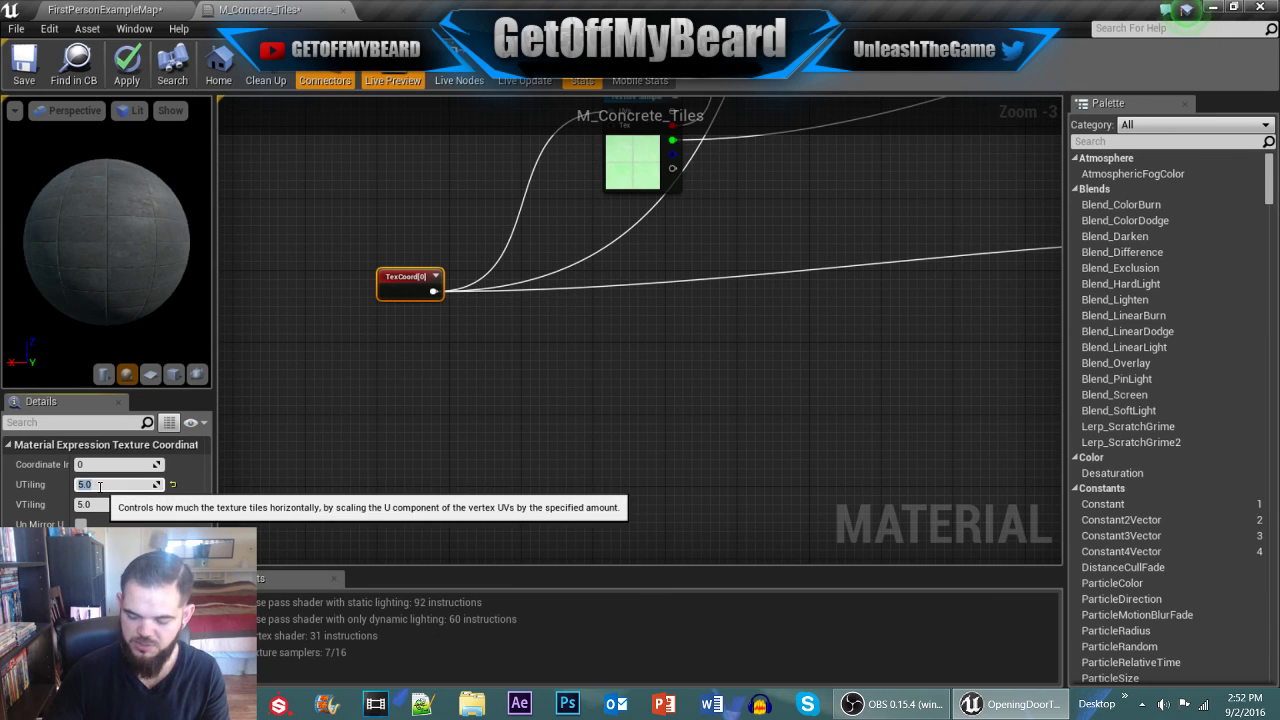
{"action": "key", "text": "Tab"}
{"action": "type", "text": "21"}
{"action": "key", "text": "Return"}
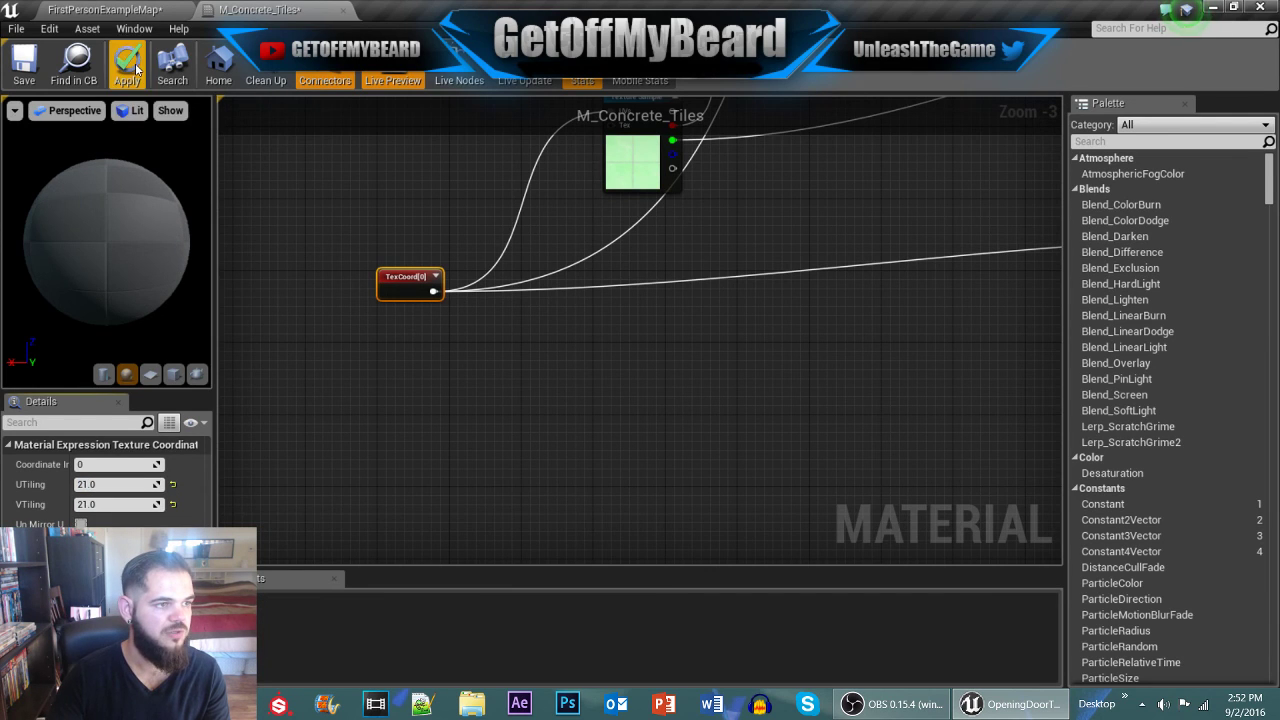
Step: Go back to the level and examine the concrete tile scale along the corridor floor
{"action": "left_click", "coordinate": [108, 10]}
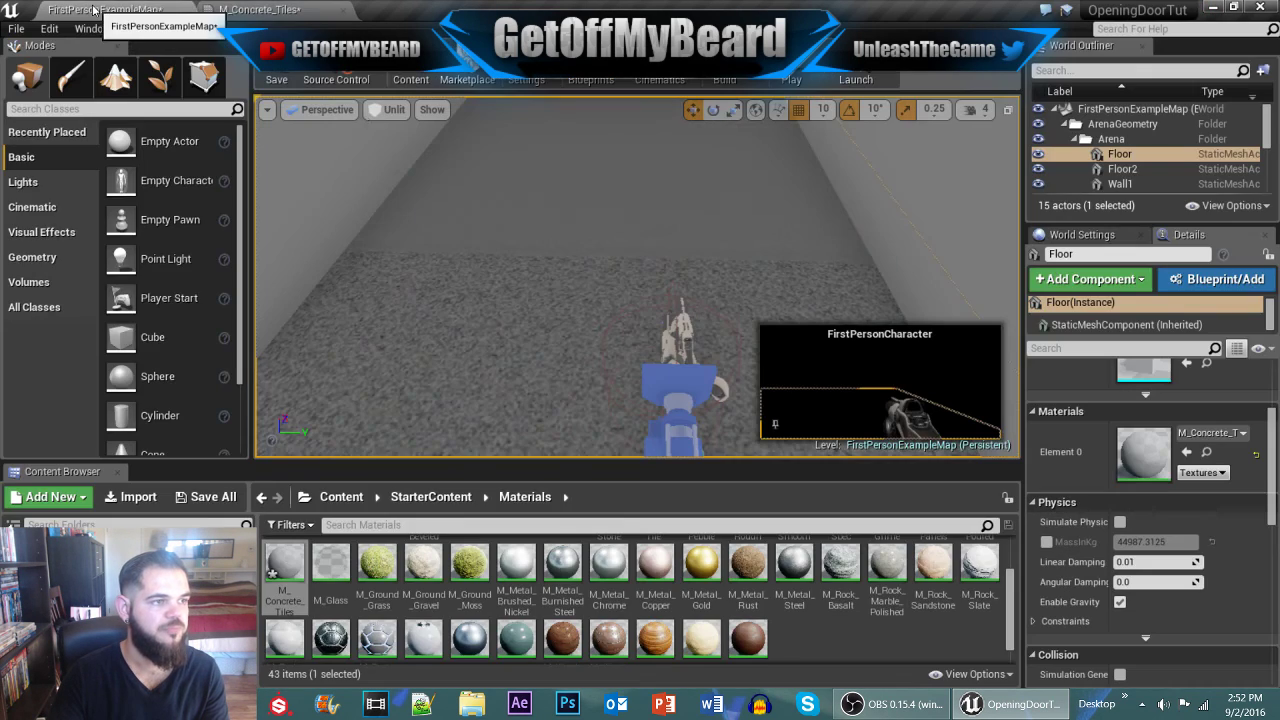
{"action": "right_click_drag", "start_coordinate": [646, 285], "coordinate": [700, 245]}
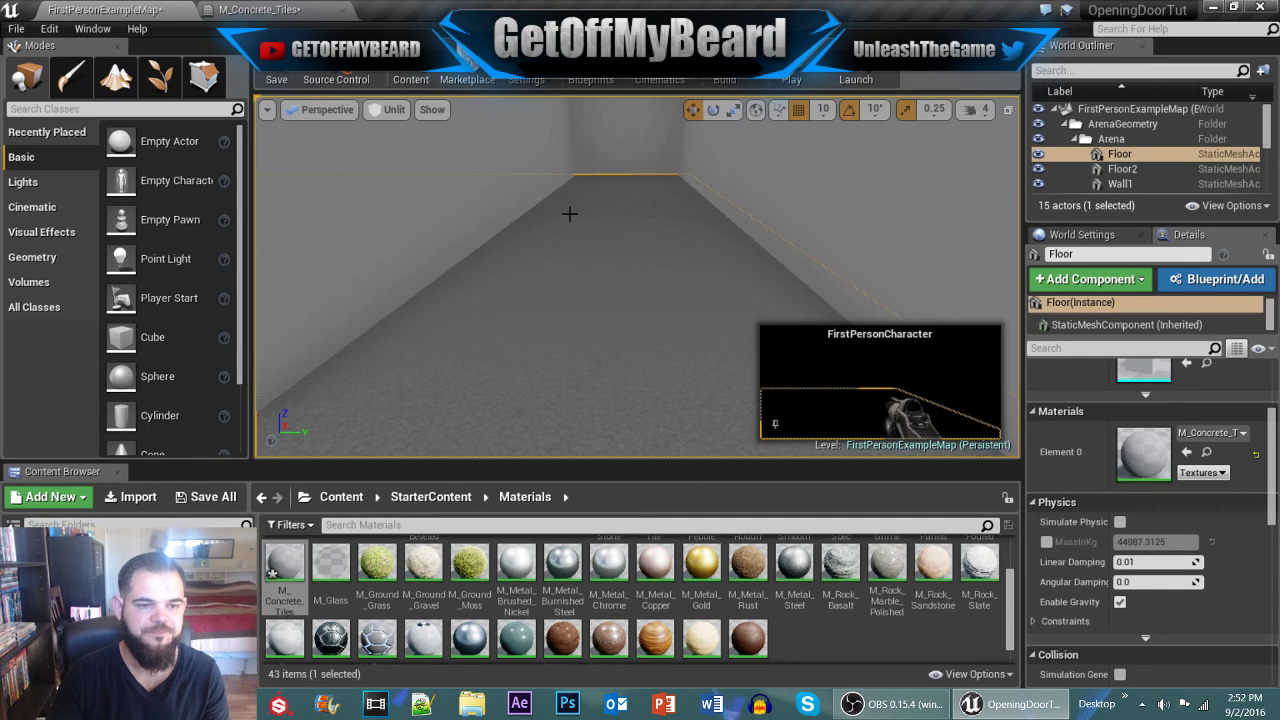
{"action": "right_click_drag", "start_coordinate": [580, 210], "coordinate": [614, 214]}
{"action": "right_click_drag", "start_coordinate": [706, 194], "coordinate": [585, 213]}
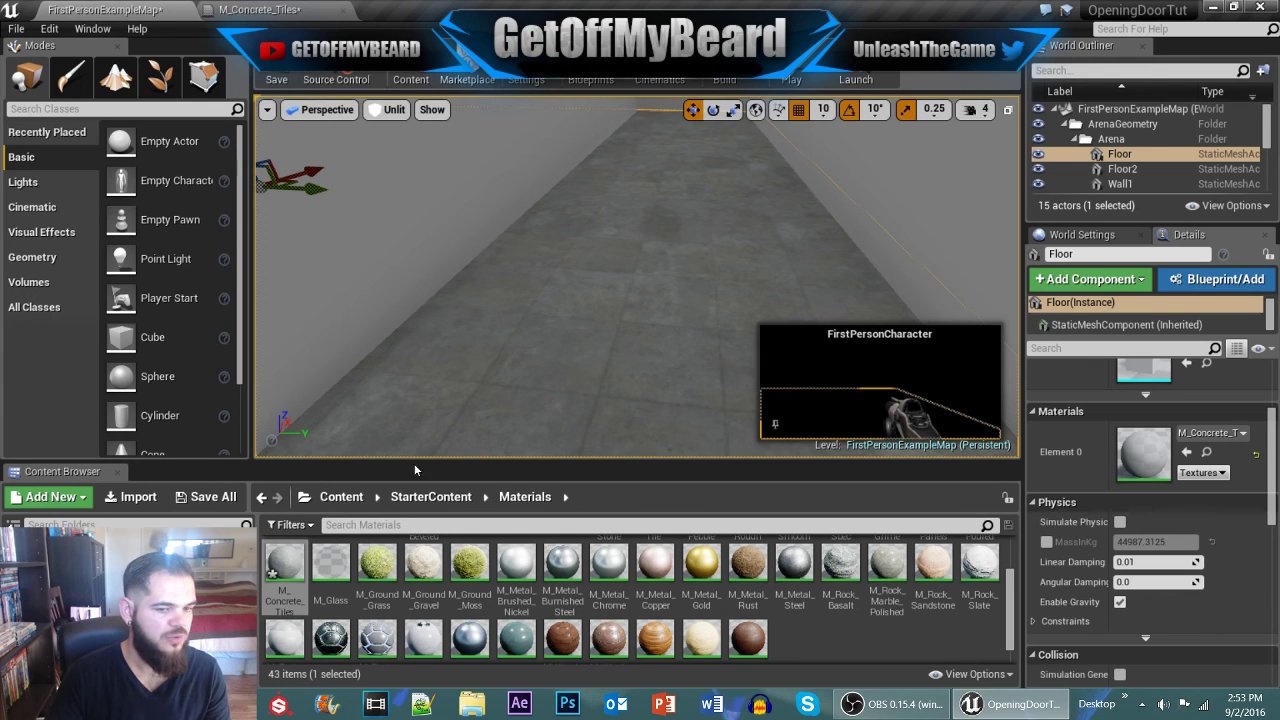
Step: Move the FirstPersonCharacter back along the corridor's length, then select the floor
{"action": "right_click_drag", "start_coordinate": [480, 385], "coordinate": [635, 285]}
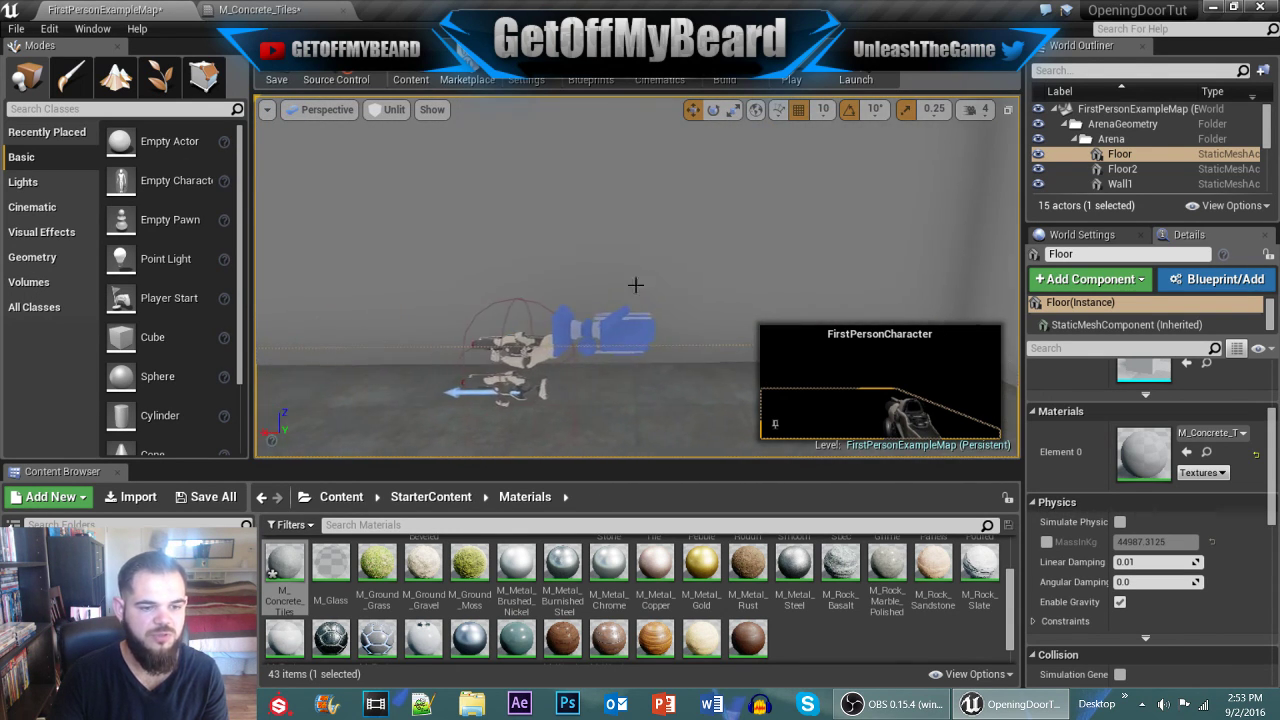
{"action": "left_click", "coordinate": [515, 350]}
{"action": "left_click_drag", "start_coordinate": [456, 392], "coordinate": [858, 284]}
{"action": "right_click_drag", "start_coordinate": [845, 227], "coordinate": [638, 442]}
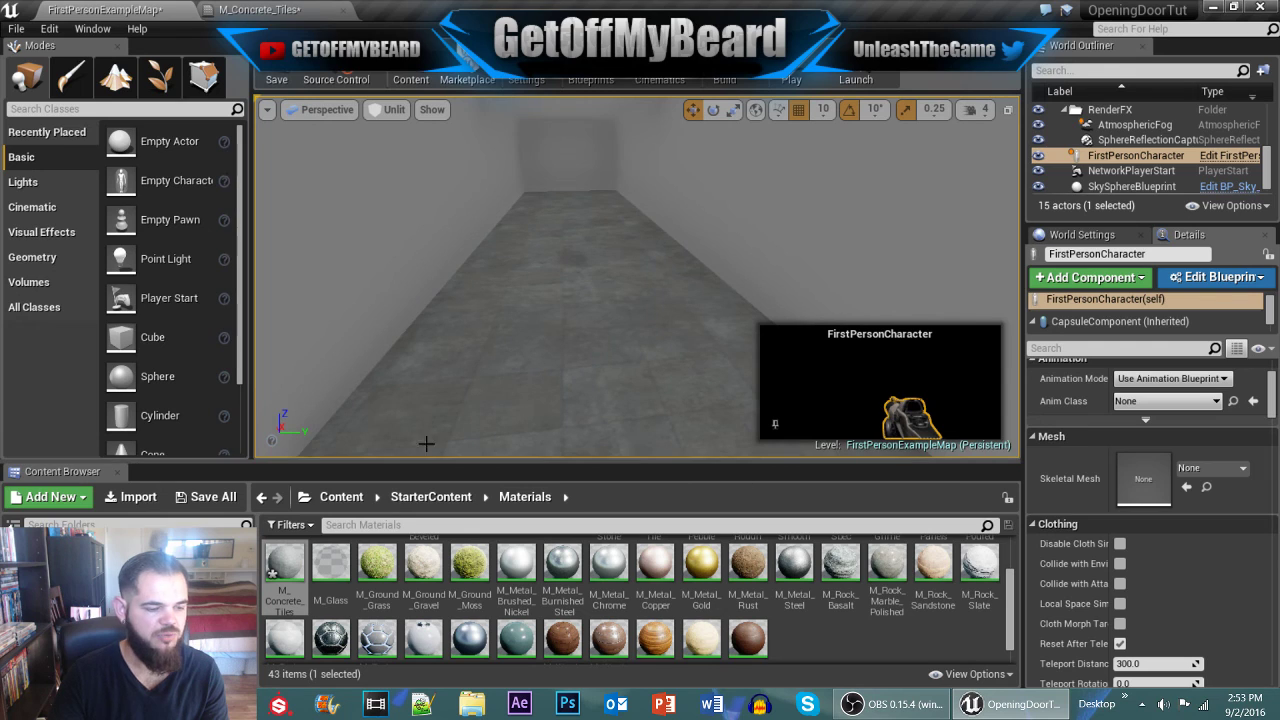
{"action": "left_click", "coordinate": [702, 231]}
{"action": "right_click_drag", "start_coordinate": [641, 332], "coordinate": [670, 343]}
{"action": "left_click", "coordinate": [657, 322]}
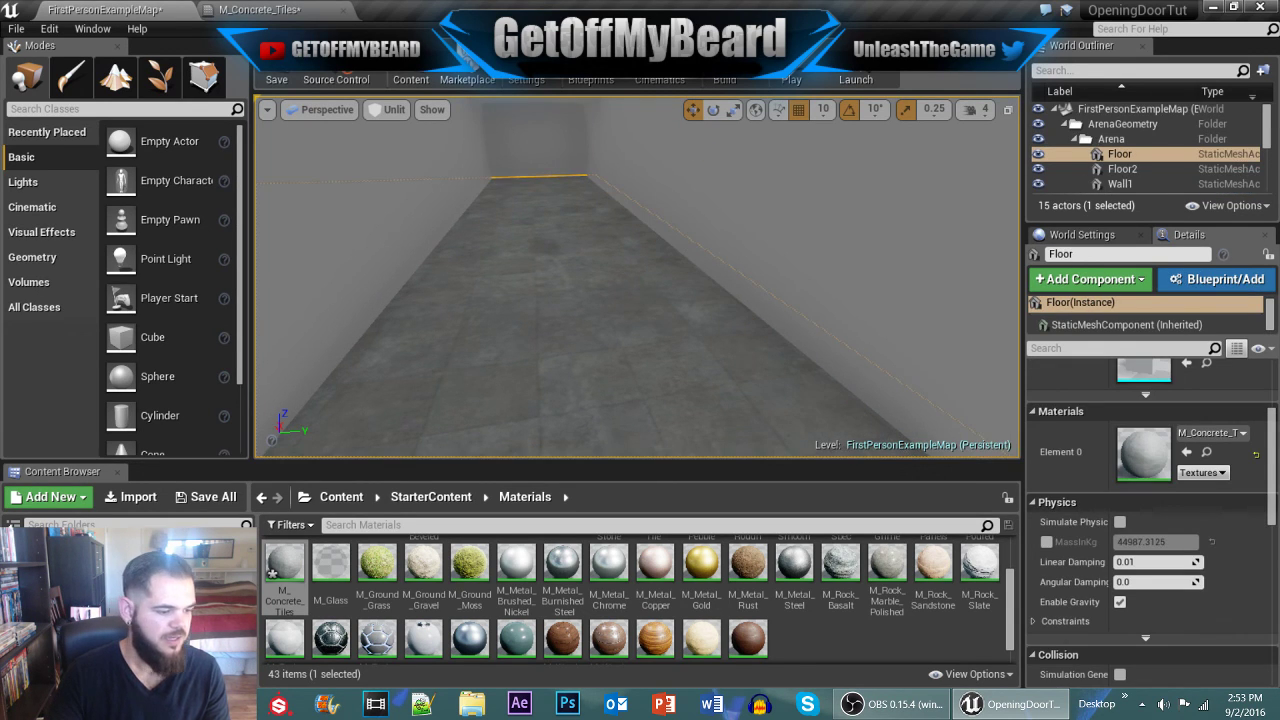
Step: Place a Pillar_50x500 mesh from the StarterContent Architecture folder on the corridor floor
{"action": "left_click", "coordinate": [90, 625]}
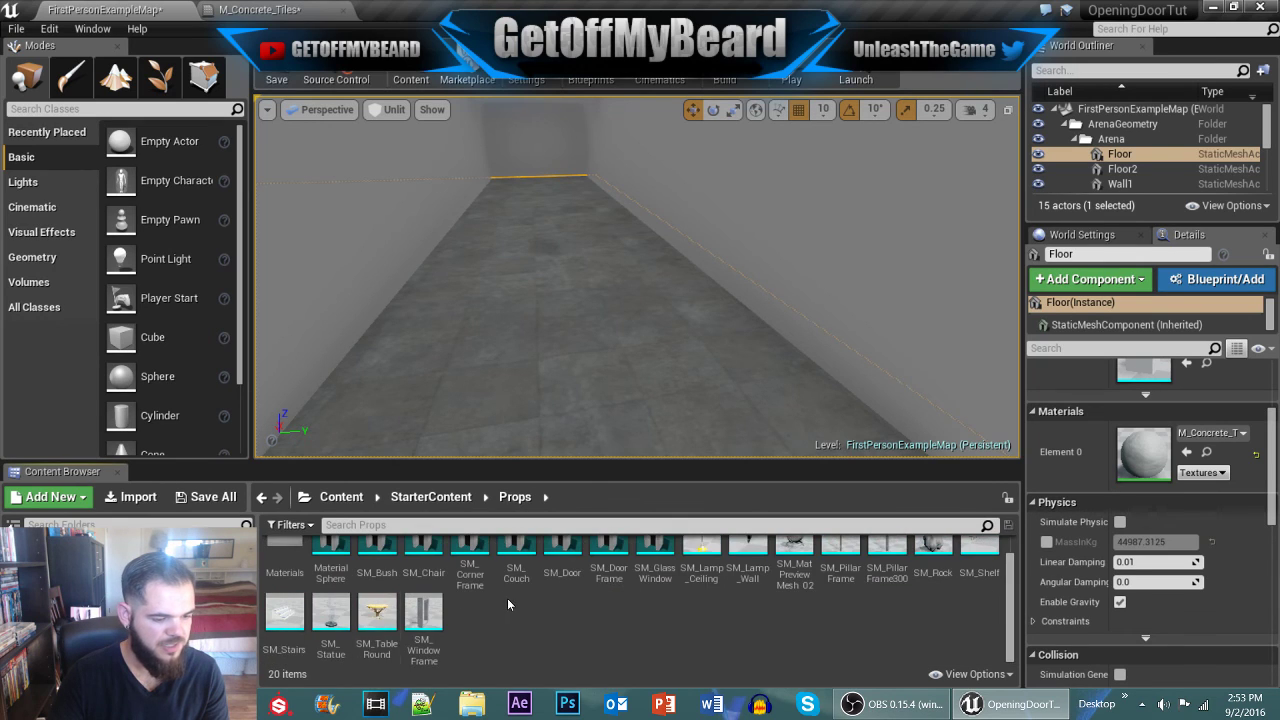
{"action": "right_click_drag", "start_coordinate": [508, 598], "coordinate": [514, 636]}
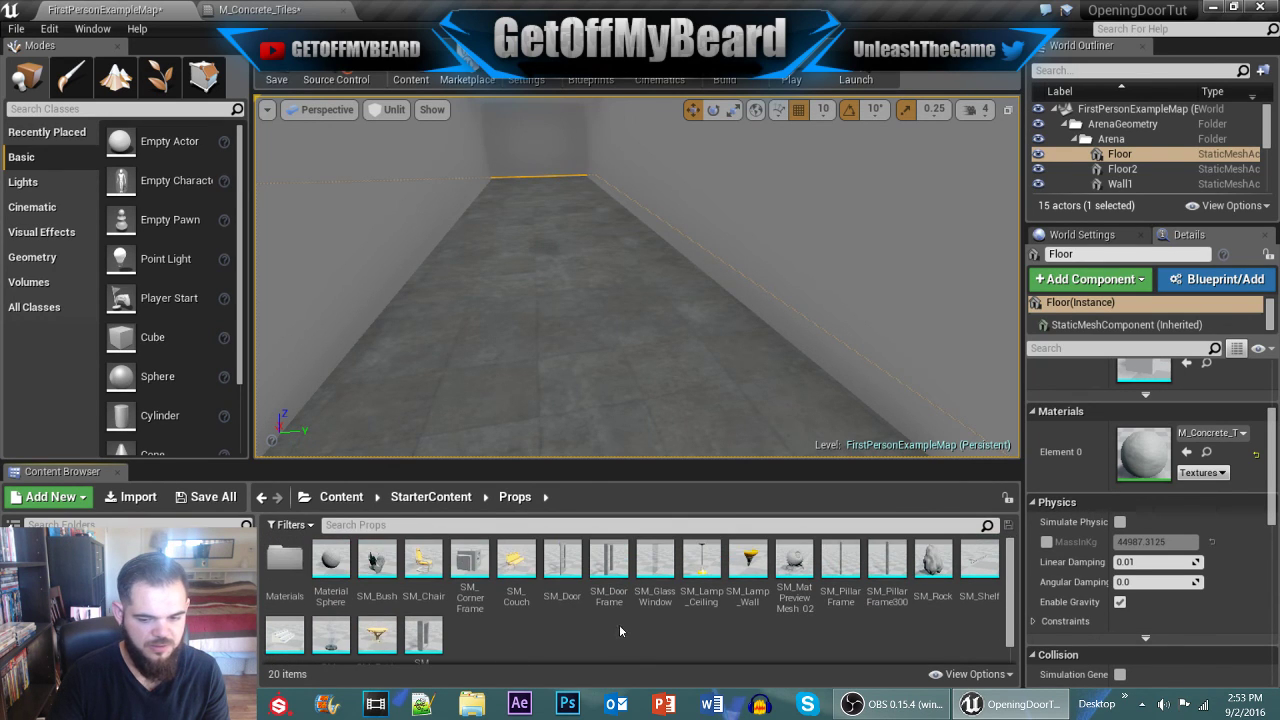
{"action": "right_click_drag", "start_coordinate": [619, 624], "coordinate": [619, 623]}
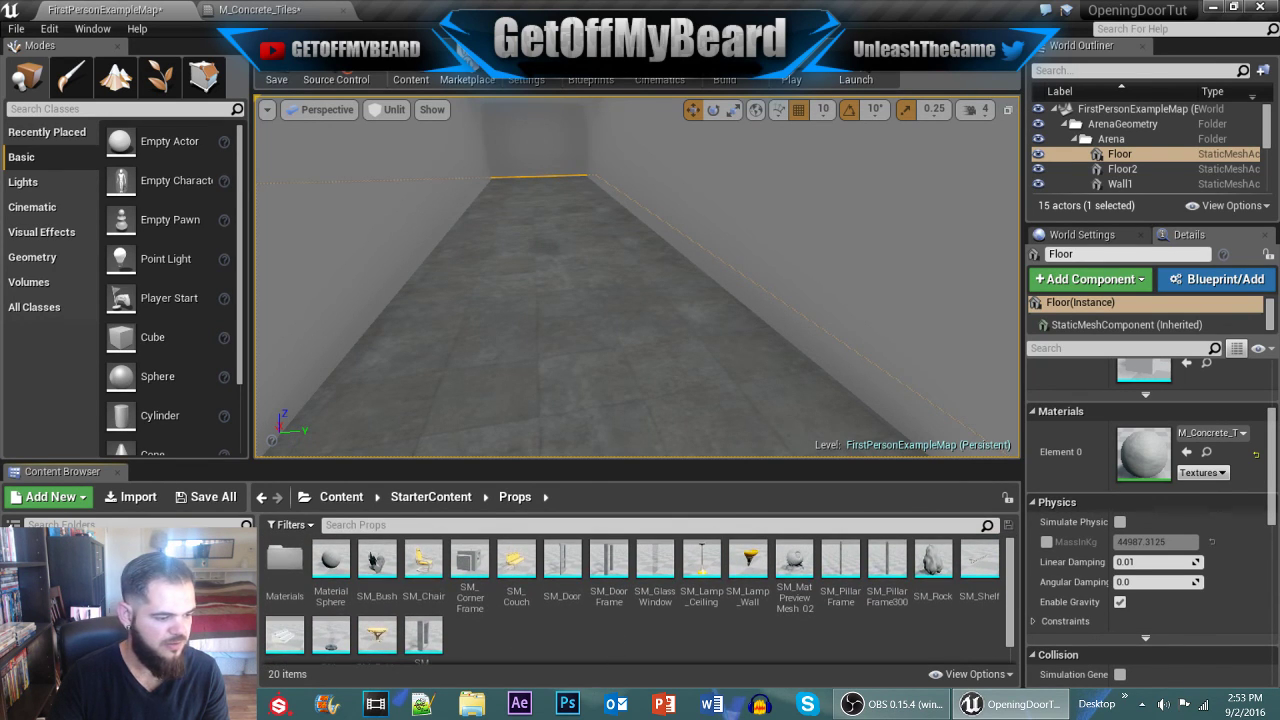
{"action": "left_click", "coordinate": [90, 570]}
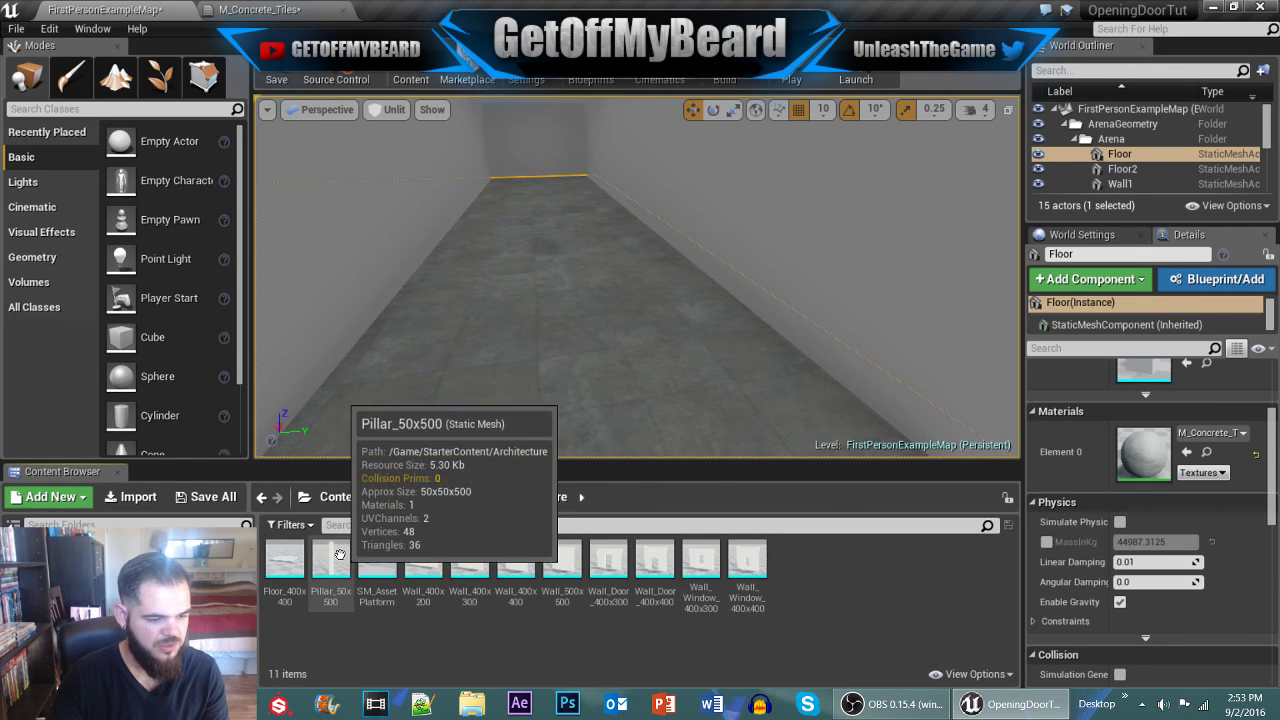
{"action": "left_click_drag", "start_coordinate": [331, 565], "coordinate": [620, 362]}
{"action": "mouse_move", "coordinate": [738, 390]}
{"action": "right_mouse_down"}
{"action": "mouse_move", "coordinate": [742, 335]}
{"action": "mouse_move", "coordinate": [790, 392]}
{"action": "mouse_move", "coordinate": [737, 389]}
{"action": "right_mouse_up"}
{"action": "scroll", "coordinate": [1170, 500], "scroll_direction": "up", "scroll_amount": 3}
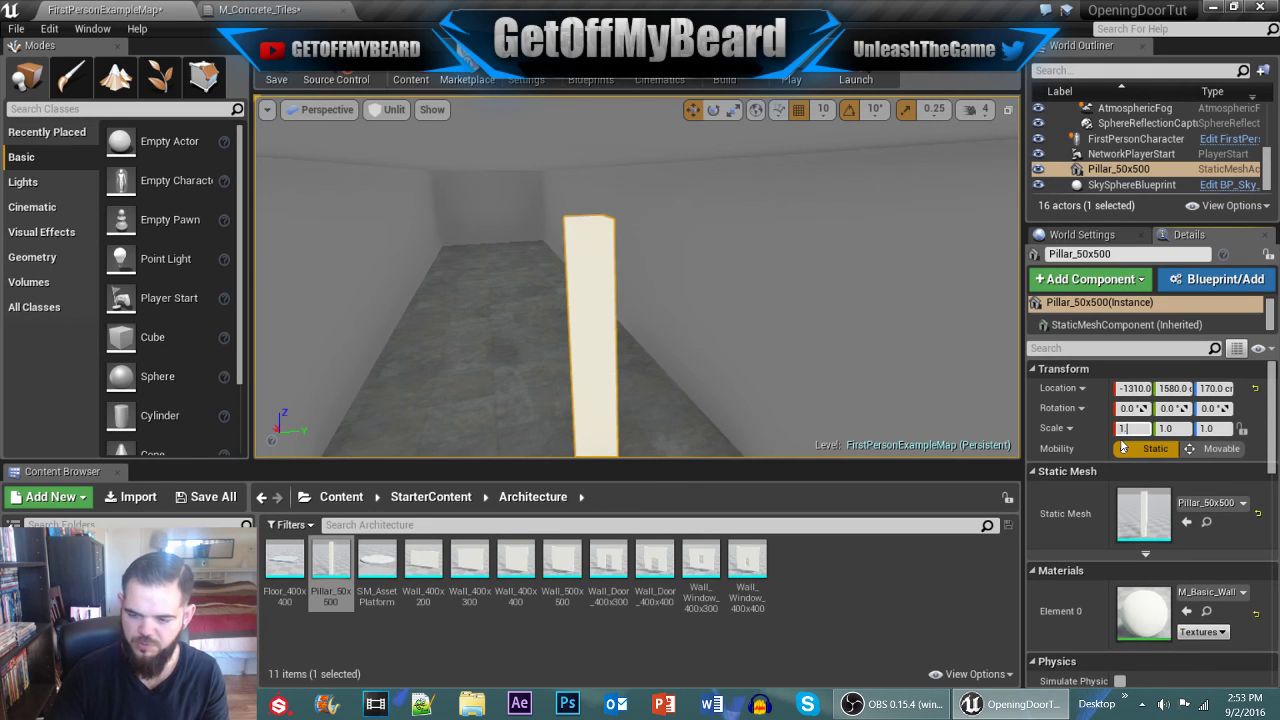
Step: Set the pillar's scale to 1.5 on the X, Y and Z axes
{"action": "type", "text": ".5"}
{"action": "key", "text": "Tab"}
{"action": "type", "text": "1.5"}
{"action": "key", "text": "Tab"}
{"action": "type", "text": "1"}
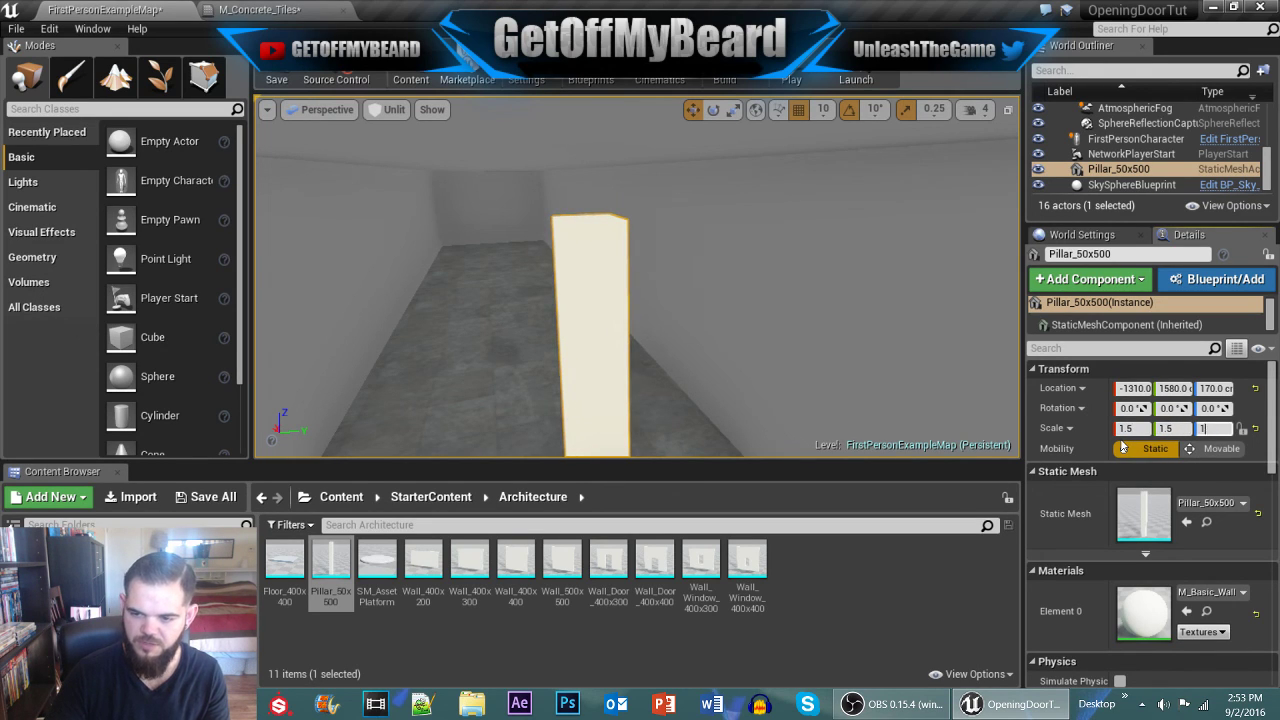
{"action": "type", "text": ".5"}
{"action": "key", "text": "Return"}
Step: Move the pillar sideways against the corridor's side wall, to a Y location of about 1150
{"action": "right_click_drag", "start_coordinate": [680, 416], "coordinate": [627, 326]}
{"action": "key", "text": "s"}
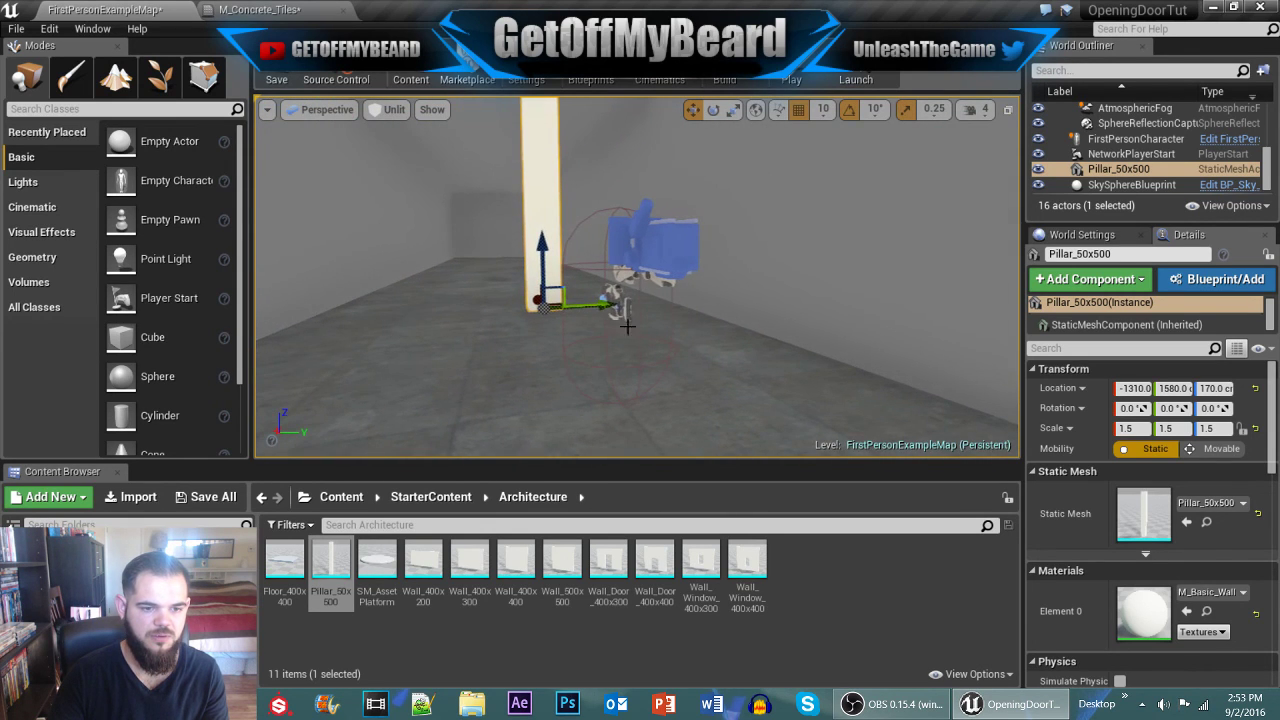
{"action": "left_click_drag", "start_coordinate": [600, 308], "coordinate": [470, 327]}
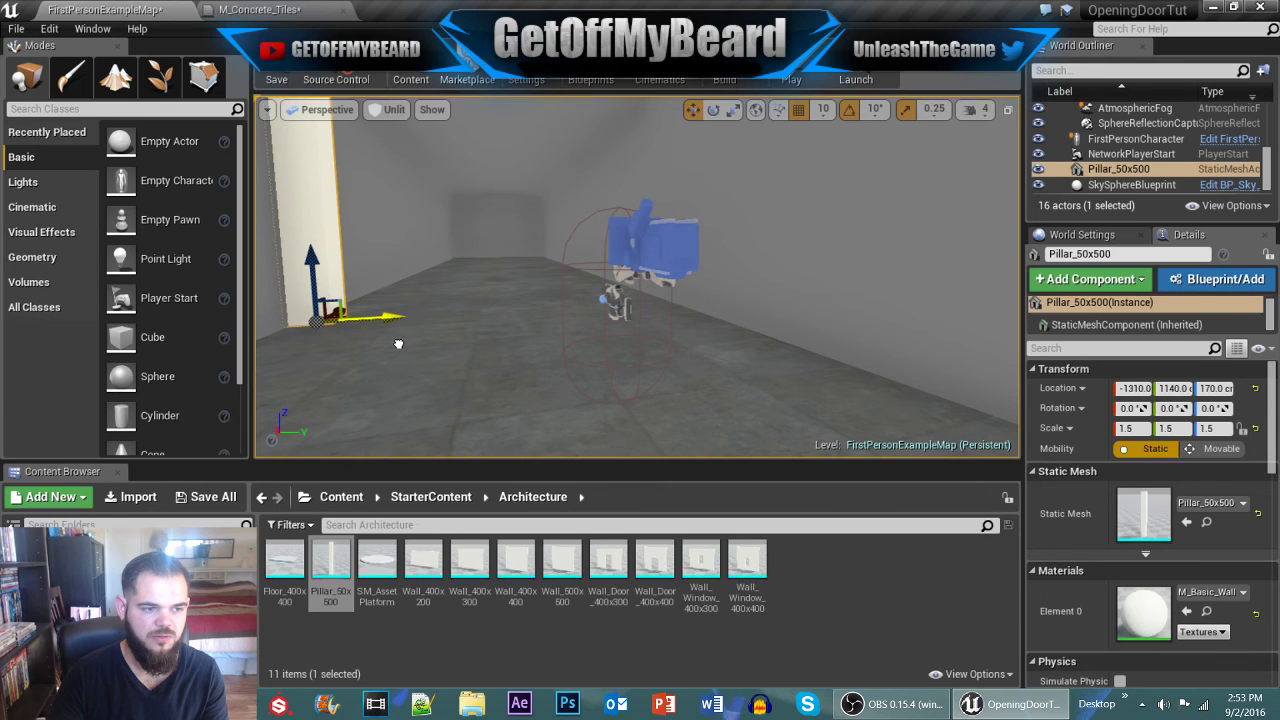
{"action": "left_click_drag", "start_coordinate": [401, 346], "coordinate": [403, 347]}
{"action": "right_click_drag", "start_coordinate": [452, 303], "coordinate": [415, 316]}
Step: Duplicate the pillar along the side wall, placing the third pillar at an X location of about -640
{"action": "left_click_drag", "start_coordinate": [842, 288], "coordinate": [1015, 288]}
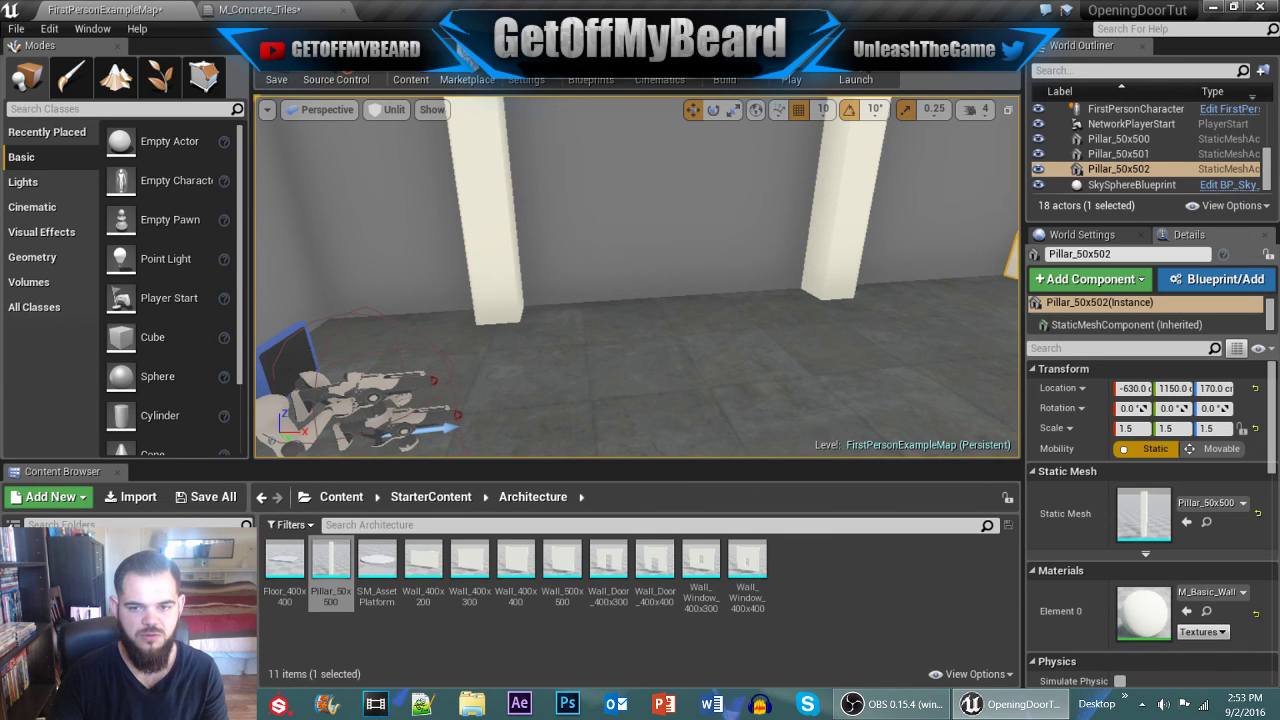
{"action": "right_click_drag", "start_coordinate": [955, 274], "coordinate": [1005, 271]}
{"action": "key", "text": "d"}
{"action": "key", "text": "s"}
{"action": "key", "text": "w"}
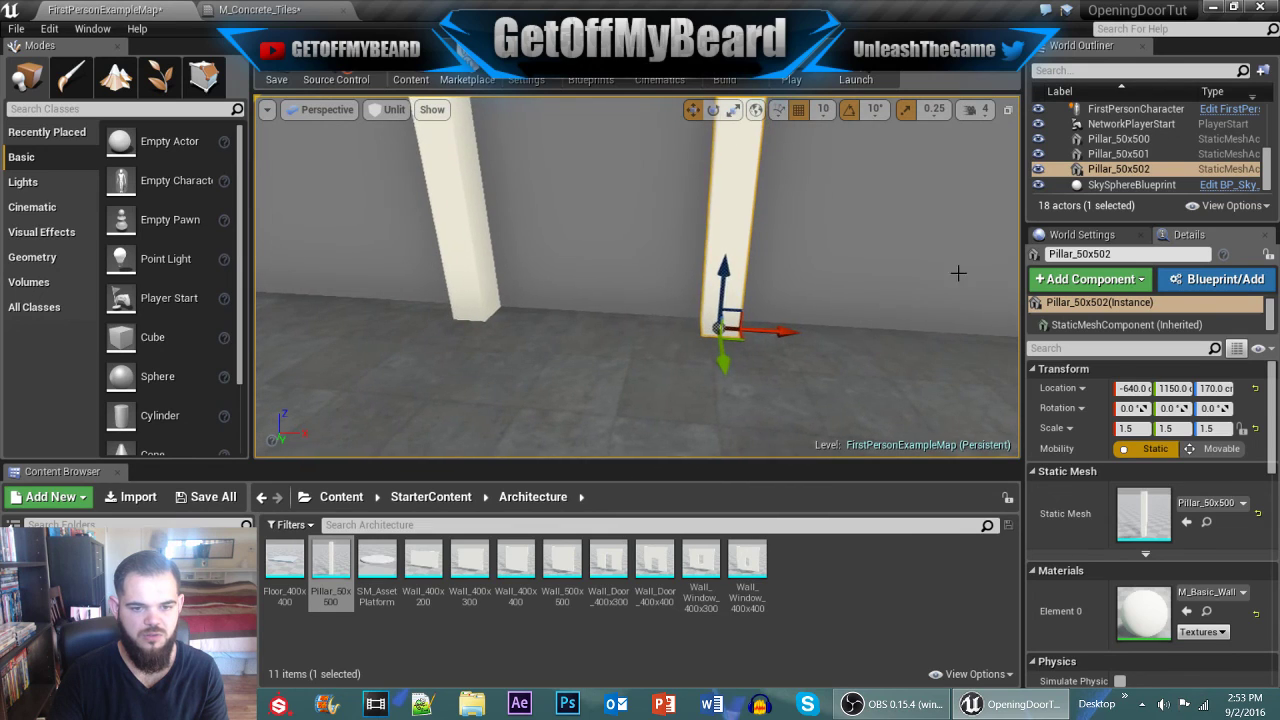
Step: Add two more pillar copies farther along the same wall, with the last at an X location of about 820
{"action": "left_click_drag", "start_coordinate": [788, 328], "coordinate": [1015, 337]}
{"action": "mouse_move", "coordinate": [778, 325]}
{"action": "right_mouse_down"}
{"action": "mouse_move", "coordinate": [846, 325]}
{"action": "mouse_move", "coordinate": [778, 322]}
{"action": "right_mouse_up"}
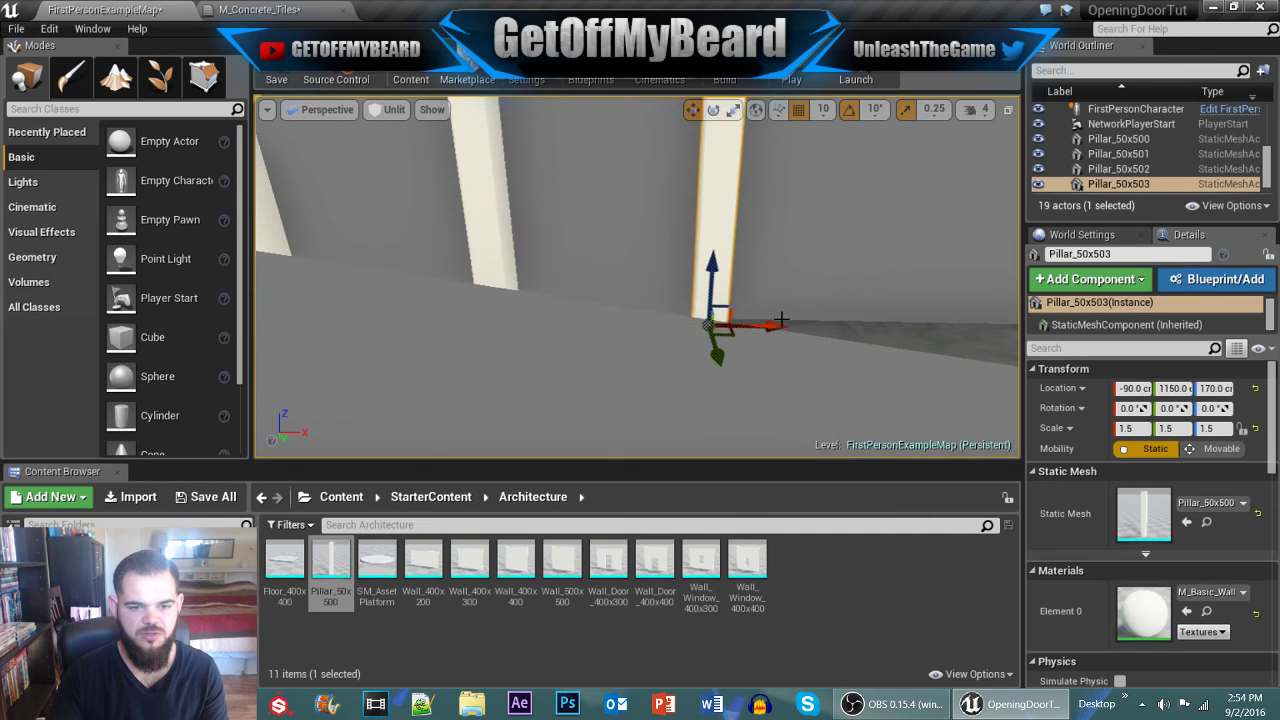
{"action": "left_click_drag", "start_coordinate": [778, 325], "coordinate": [829, 326]}
{"action": "mouse_move", "coordinate": [665, 322]}
{"action": "right_mouse_down"}
{"action": "mouse_move", "coordinate": [800, 325]}
{"action": "mouse_move", "coordinate": [665, 322]}
{"action": "right_mouse_up"}
{"action": "left_click_drag", "start_coordinate": [600, 336], "coordinate": [931, 334], "text": "alt"}
{"action": "right_click_drag", "start_coordinate": [931, 334], "coordinate": [896, 326]}
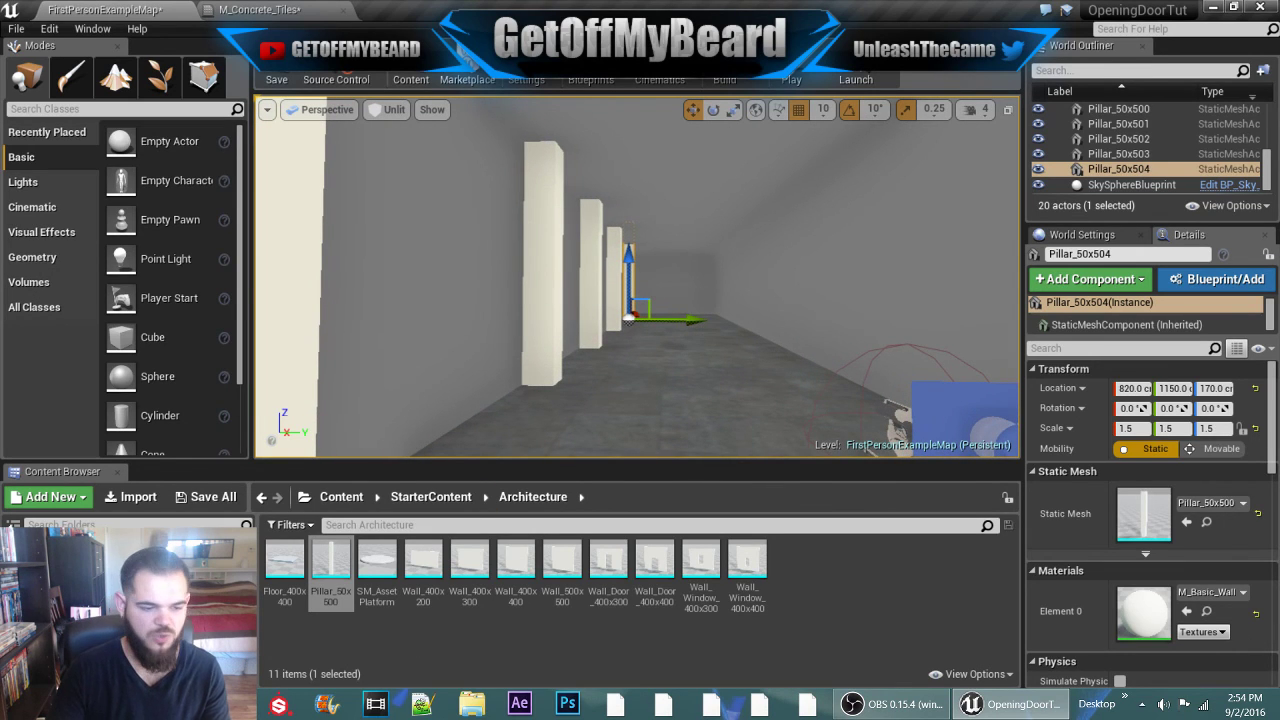
Step: Create a folder named tutorial-project inside the Content folder
{"action": "left_click", "coordinate": [130, 620]}
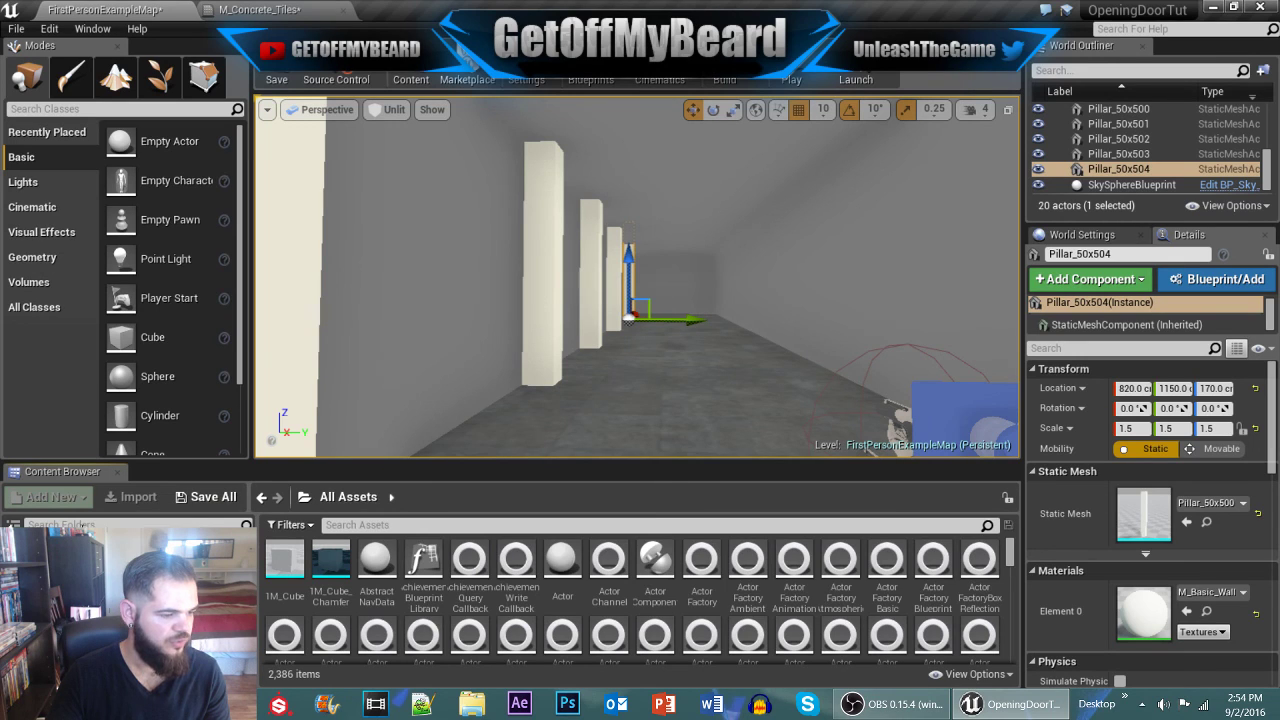
{"action": "left_click", "coordinate": [56, 544]}
{"action": "right_click", "coordinate": [56, 544]}
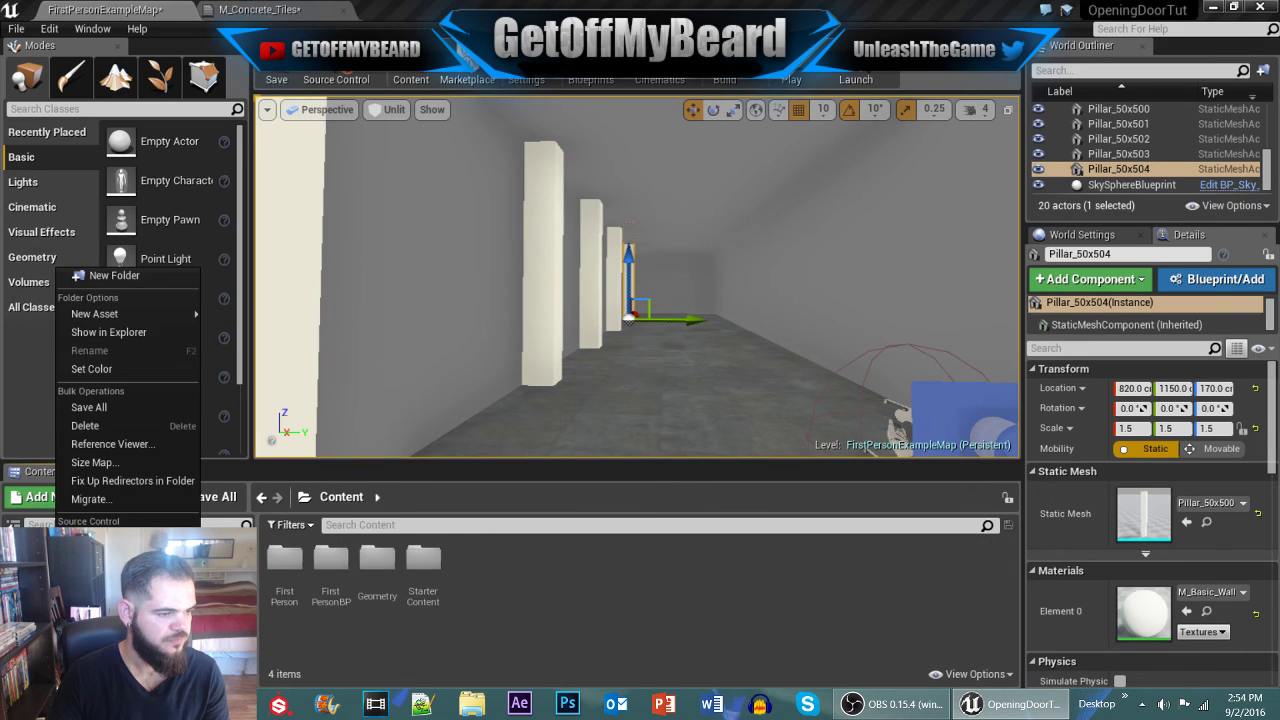
{"action": "left_click", "coordinate": [124, 273]}
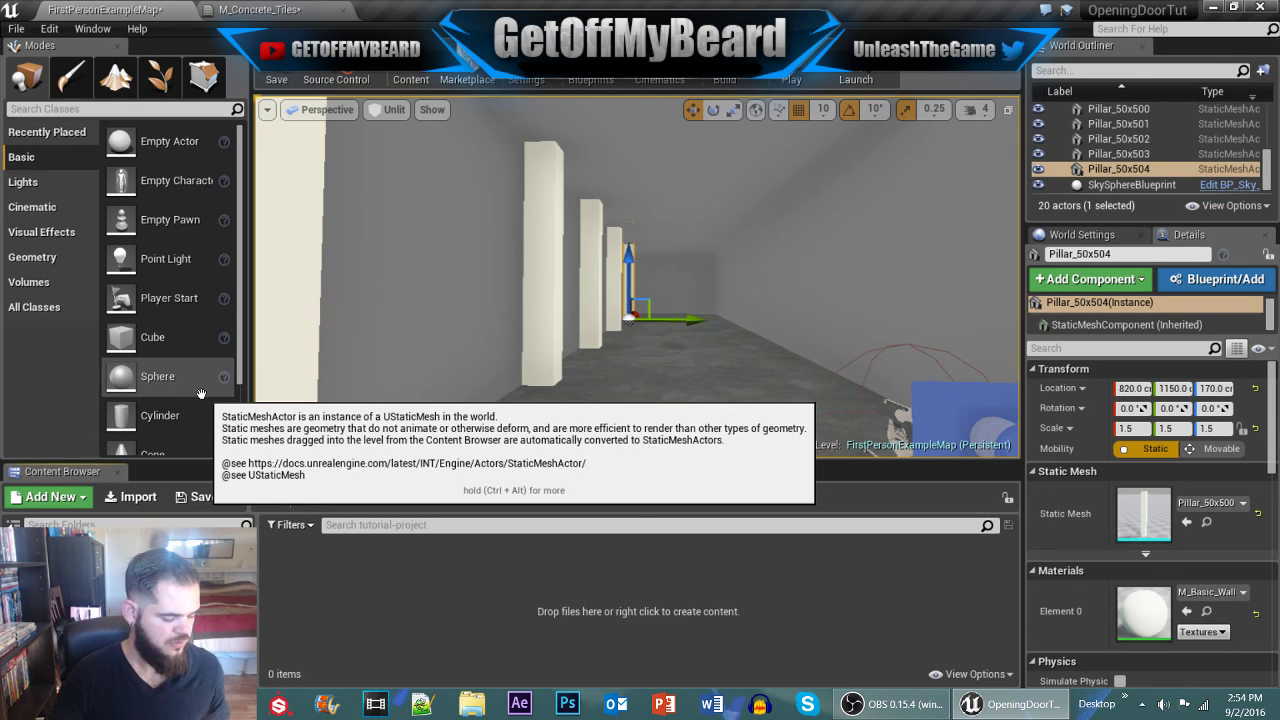
Step: Create a material named pillar-mat in the tutorial-project folder and open it for editing
{"action": "right_click", "coordinate": [380, 574]}
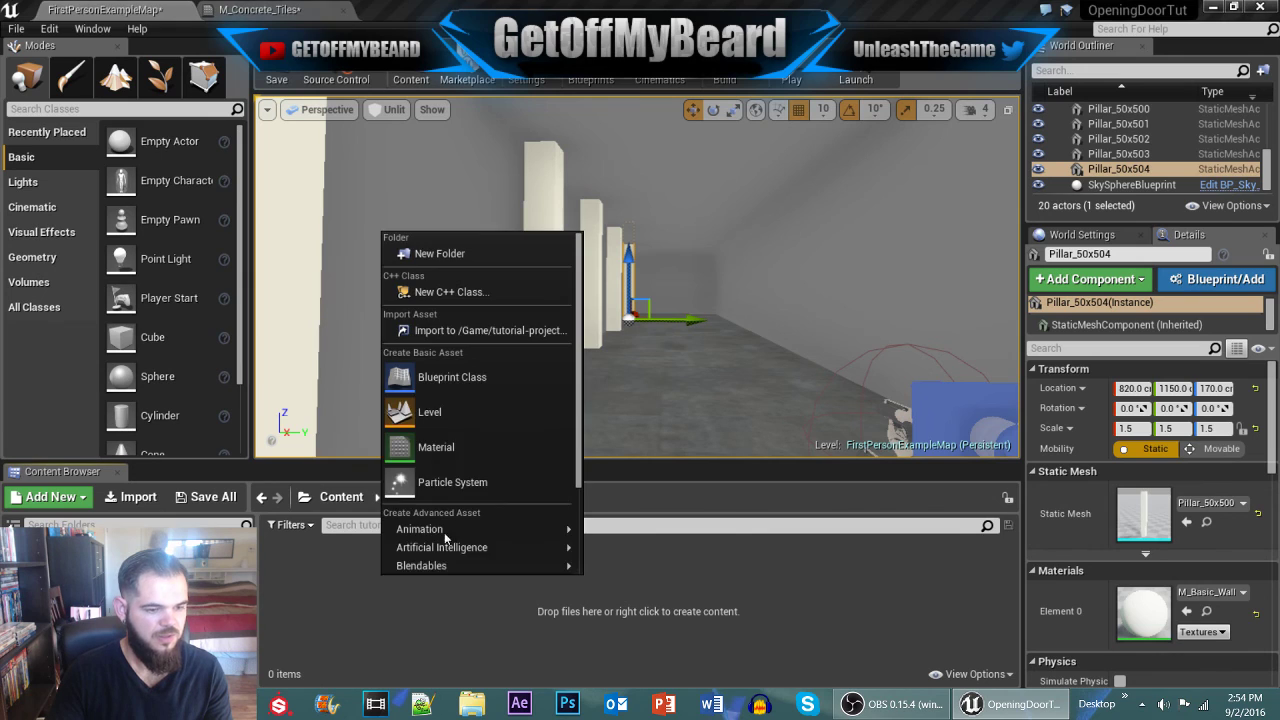
{"action": "left_click", "coordinate": [455, 446]}
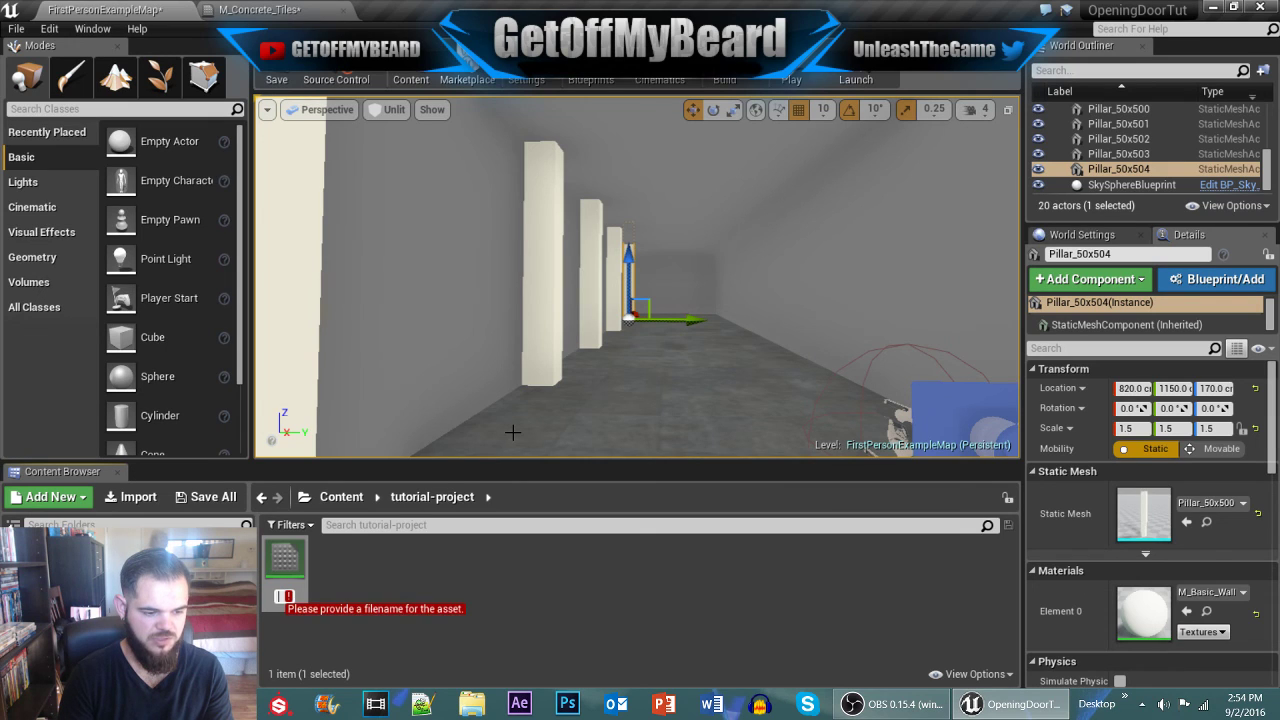
{"action": "type", "text": "pillar-m"}
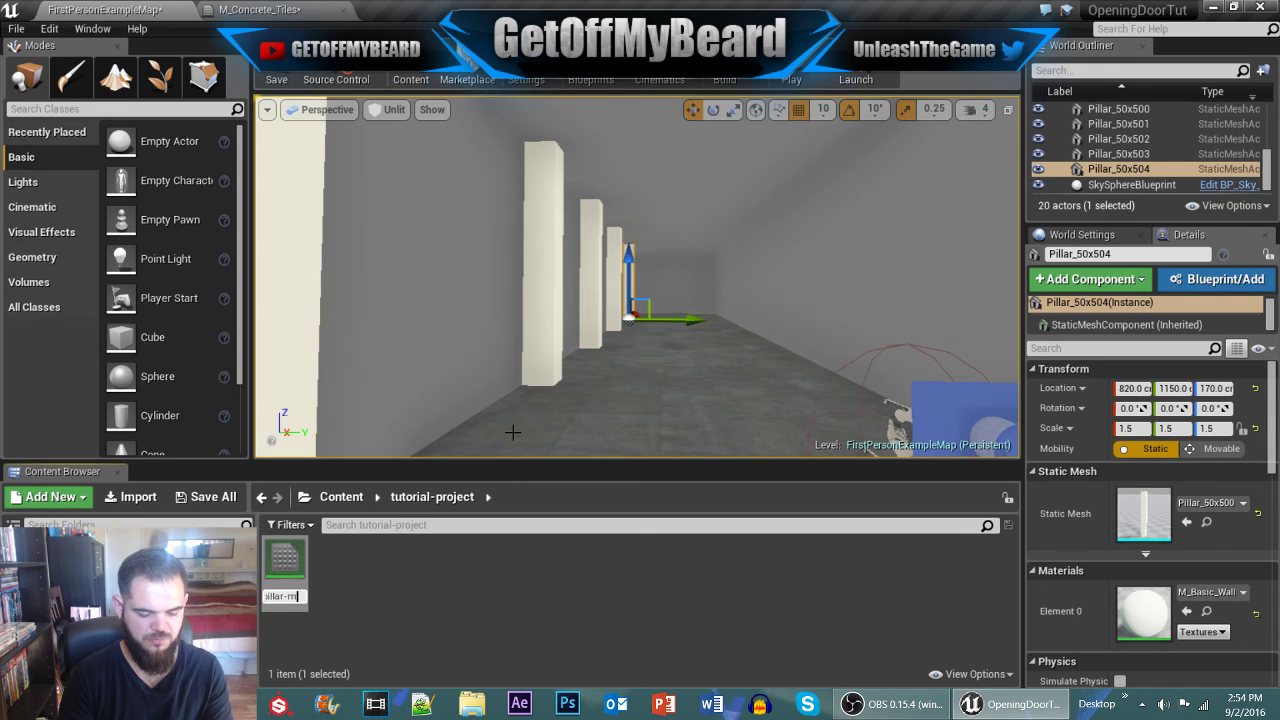
{"action": "type", "text": "at"}
{"action": "key", "text": "Return"}
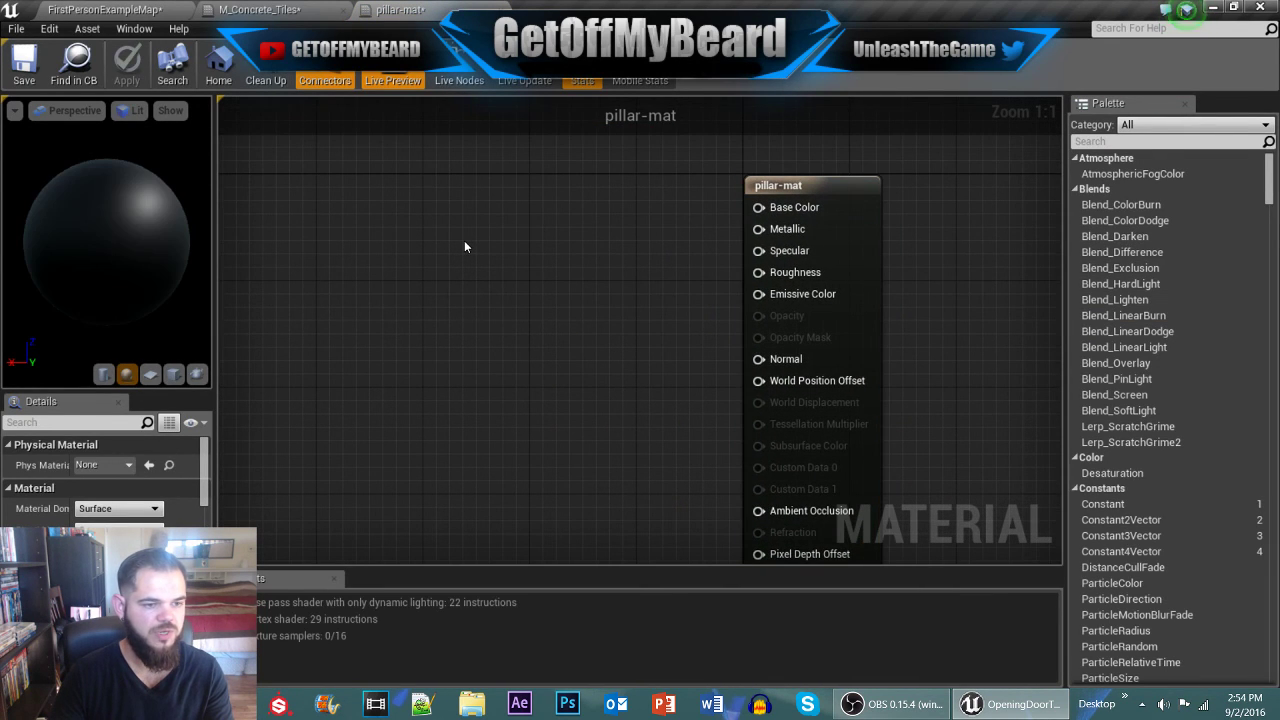
Step: Add a Constant3Vector node, connect it to pillar-mat's Base Color, and set its color to white (1,1,1)
{"action": "left_click", "coordinate": [464, 240]}
{"action": "left_click_drag", "start_coordinate": [568, 274], "coordinate": [759, 208]}
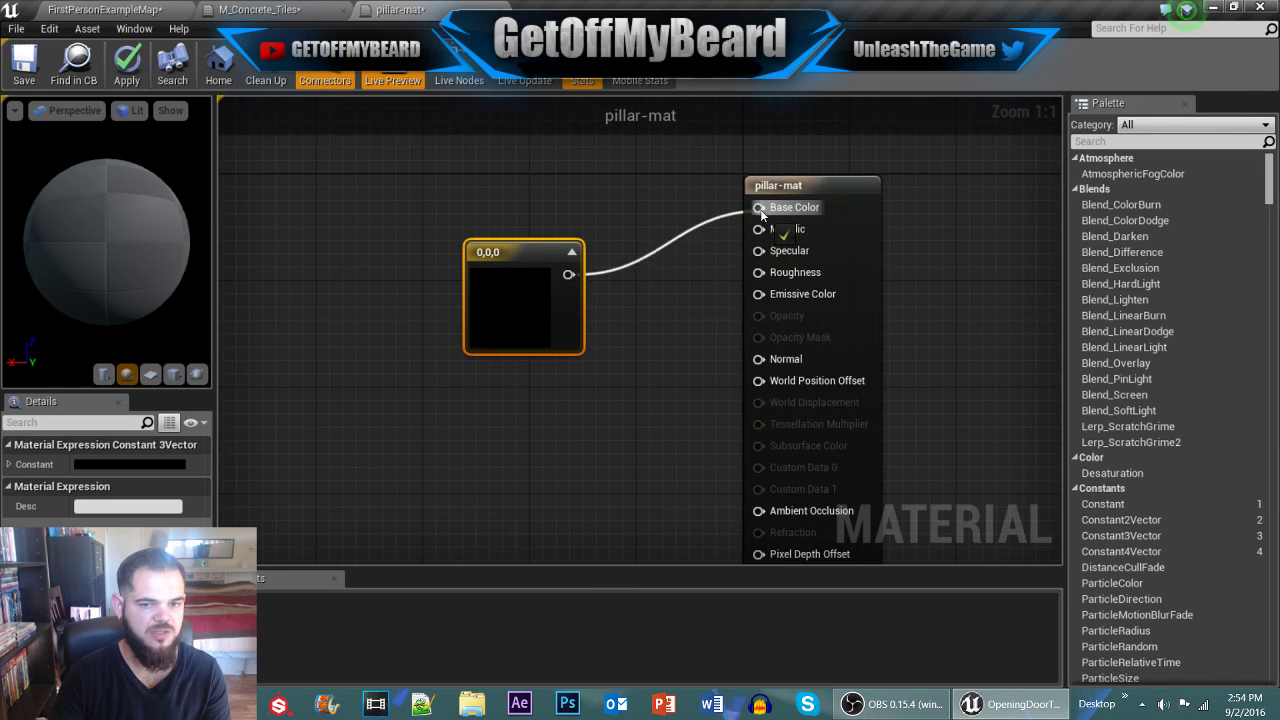
{"action": "left_click", "coordinate": [150, 463]}
{"action": "left_click_drag", "start_coordinate": [399, 455], "coordinate": [402, 288]}
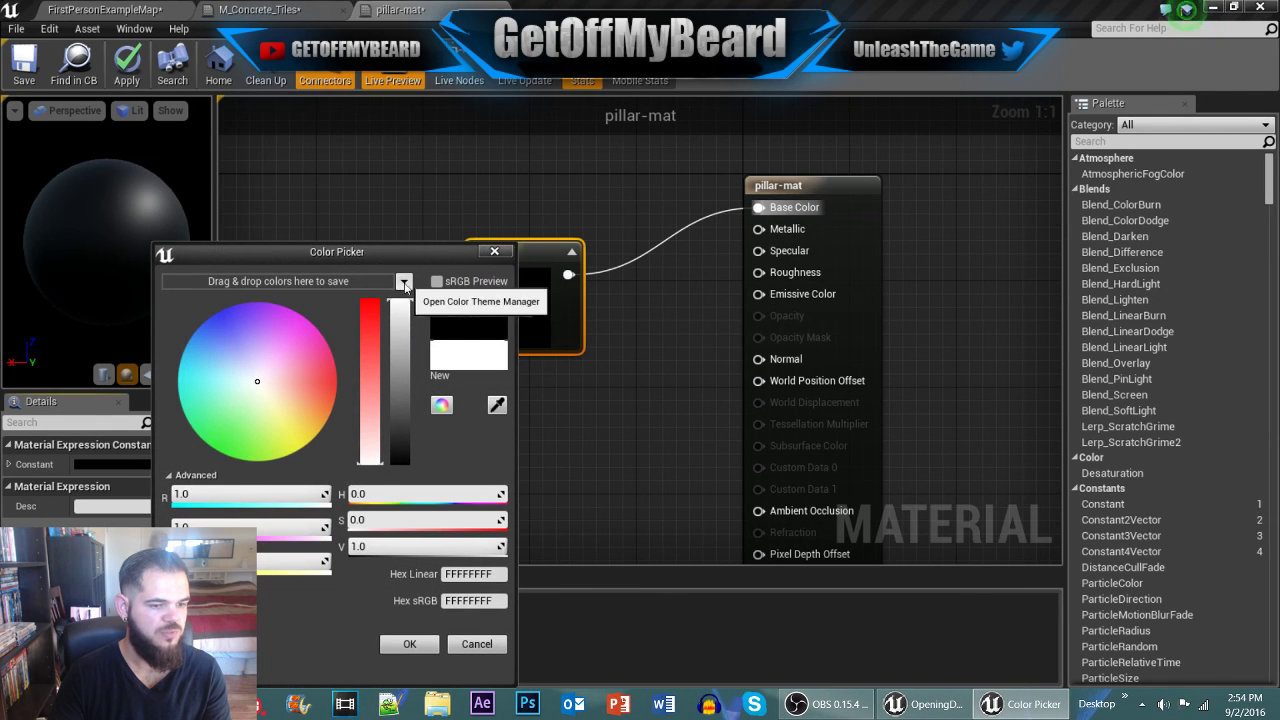
{"action": "left_click", "coordinate": [410, 643]}
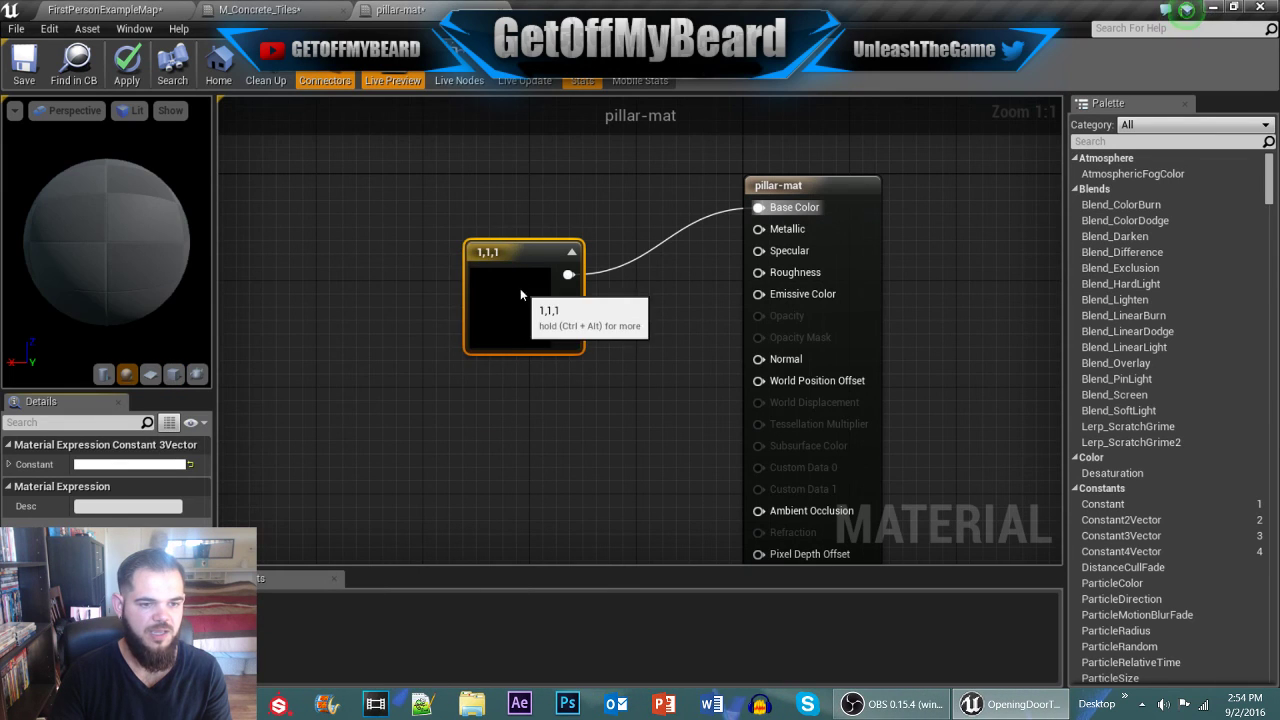
{"action": "left_click_drag", "start_coordinate": [520, 288], "coordinate": [492, 248]}
{"action": "left_click", "coordinate": [622, 323]}
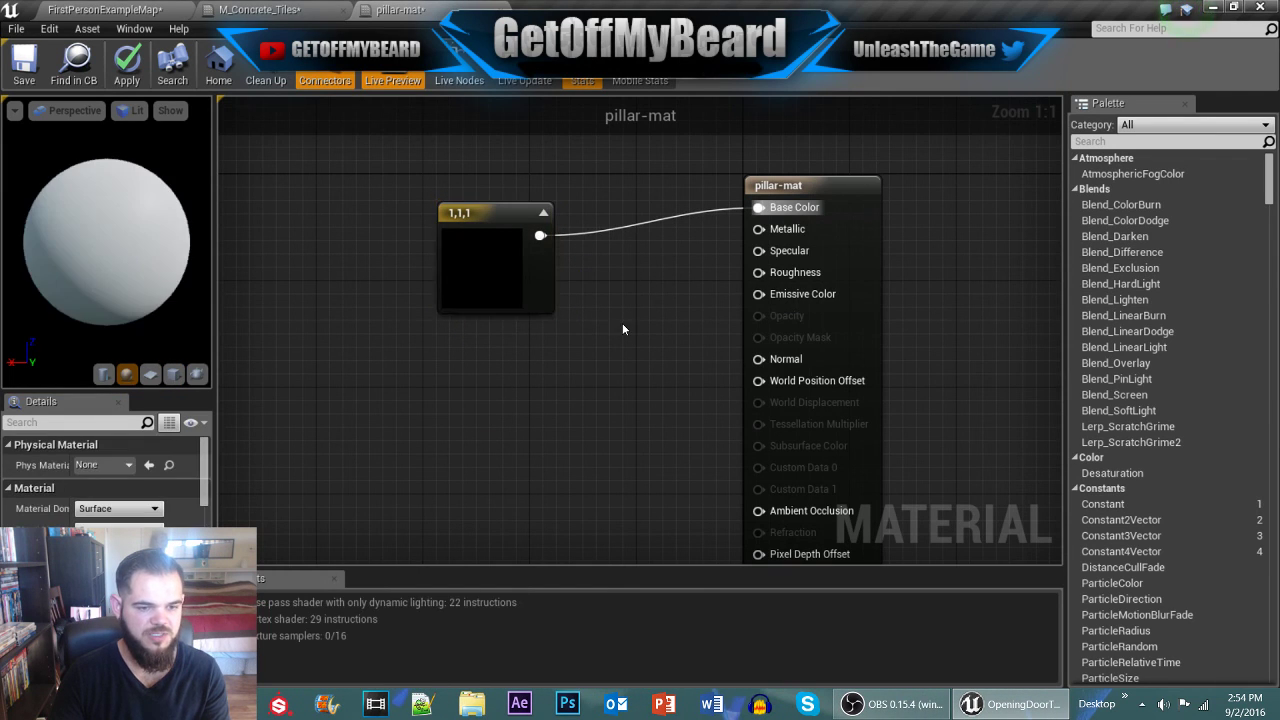
Step: Add a Constant node with value 0 below the white color node, connect it to pillar-mat's Roughness, and apply the material
{"action": "left_click", "coordinate": [592, 378]}
{"action": "left_click_drag", "start_coordinate": [621, 412], "coordinate": [759, 272]}
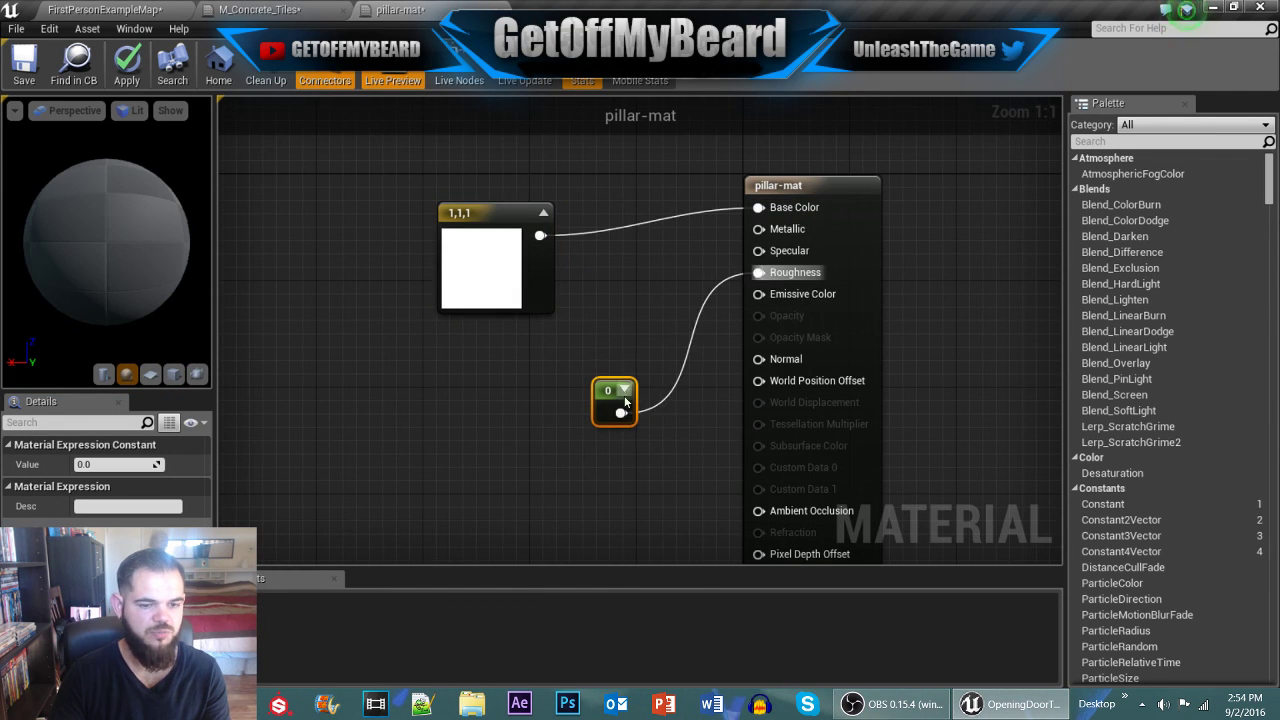
{"action": "left_click_drag", "start_coordinate": [612, 407], "coordinate": [521, 377]}
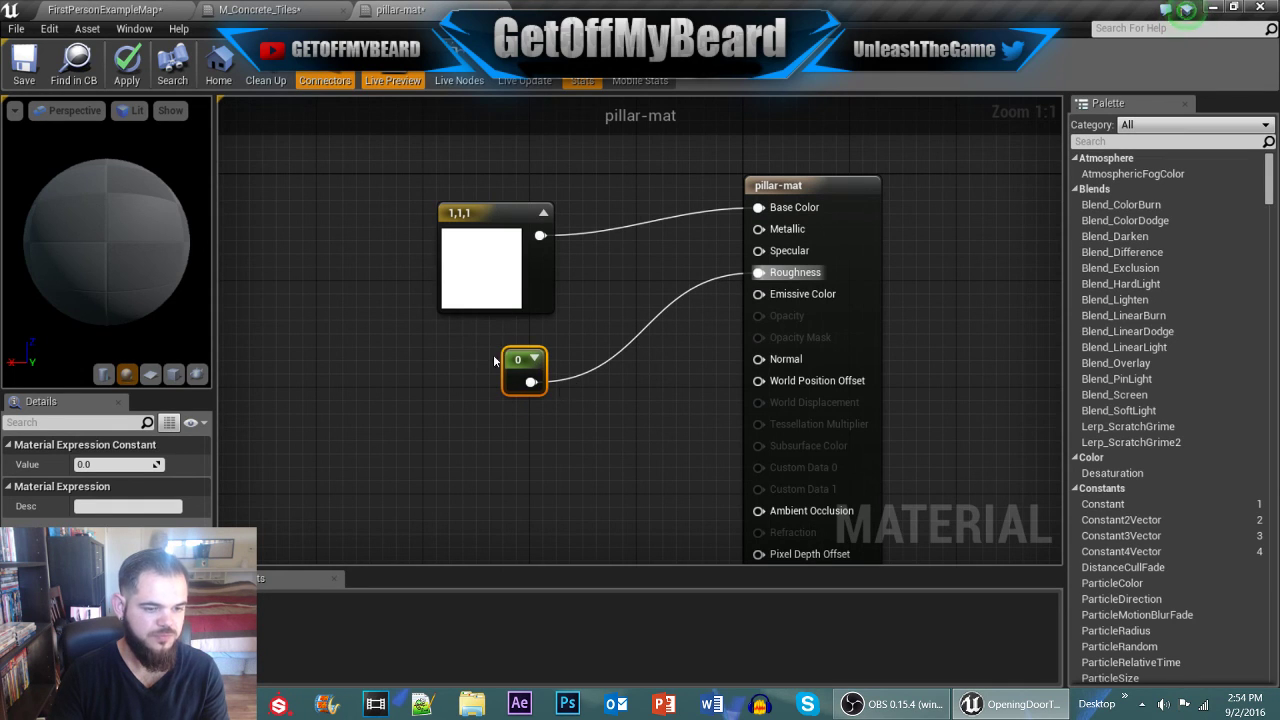
{"action": "mouse_move", "coordinate": [145, 241]}
{"action": "right_mouse_down"}
{"action": "mouse_move", "coordinate": [145, 205]}
{"action": "mouse_move", "coordinate": [145, 245]}
{"action": "right_mouse_up"}
{"action": "left_click_drag", "start_coordinate": [145, 241], "coordinate": [146, 212]}
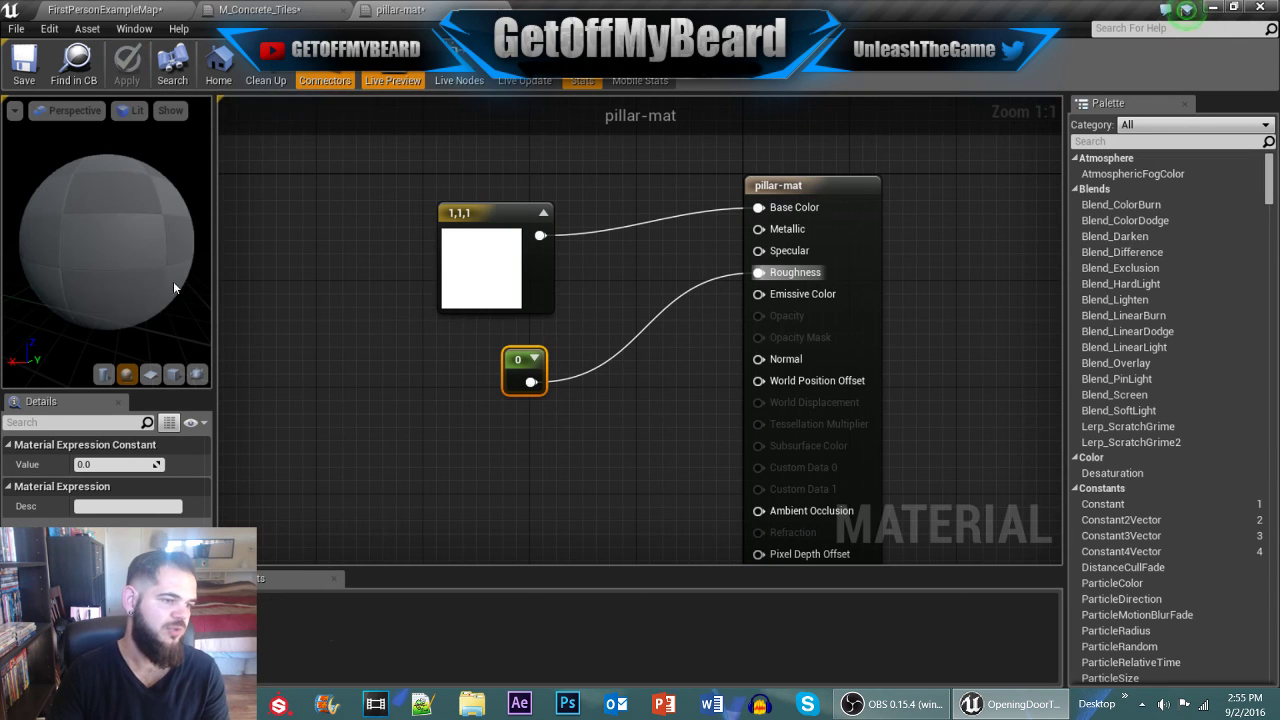
Step: Select all five pillars, Pillar_50x500 through Pillar_50x504, in the level and assign pillar-mat as their Element 0 material
{"action": "left_click", "coordinate": [141, 7]}
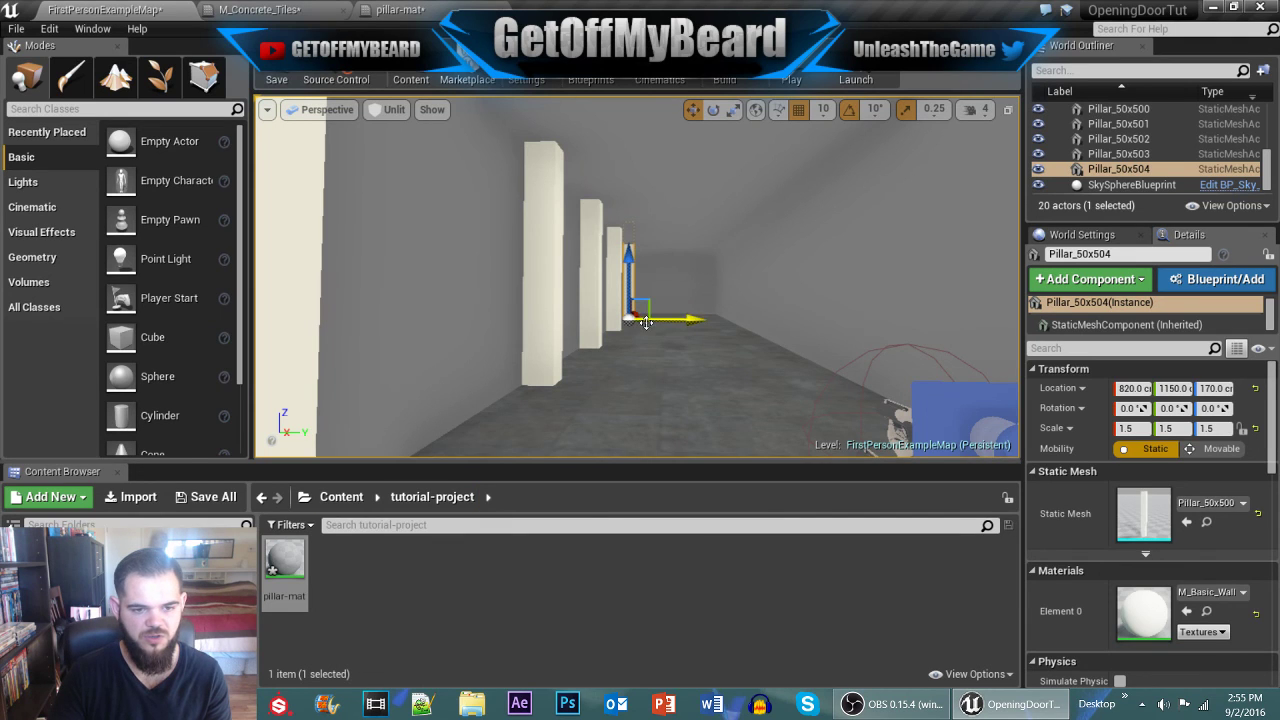
{"action": "scroll", "coordinate": [1134, 140], "scroll_direction": "up", "scroll_amount": 1}
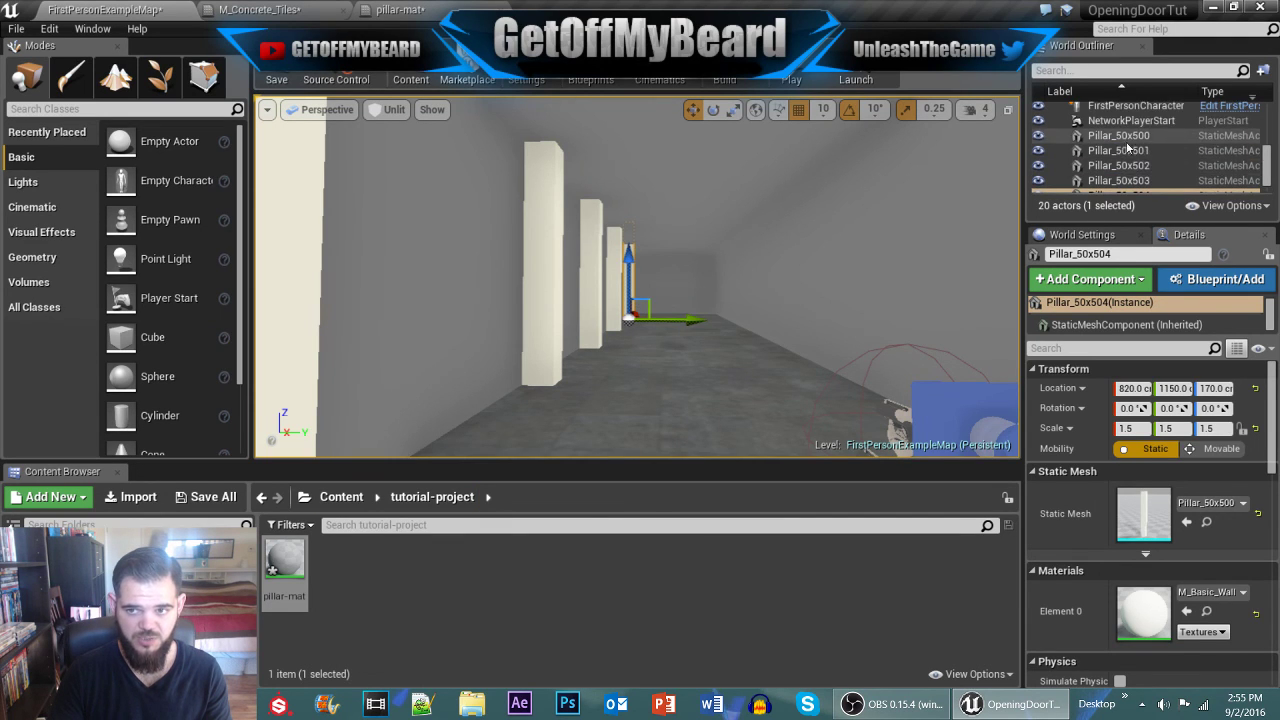
{"action": "left_click", "coordinate": [1118, 140], "text": "shift"}
{"action": "left_click", "coordinate": [1115, 138]}
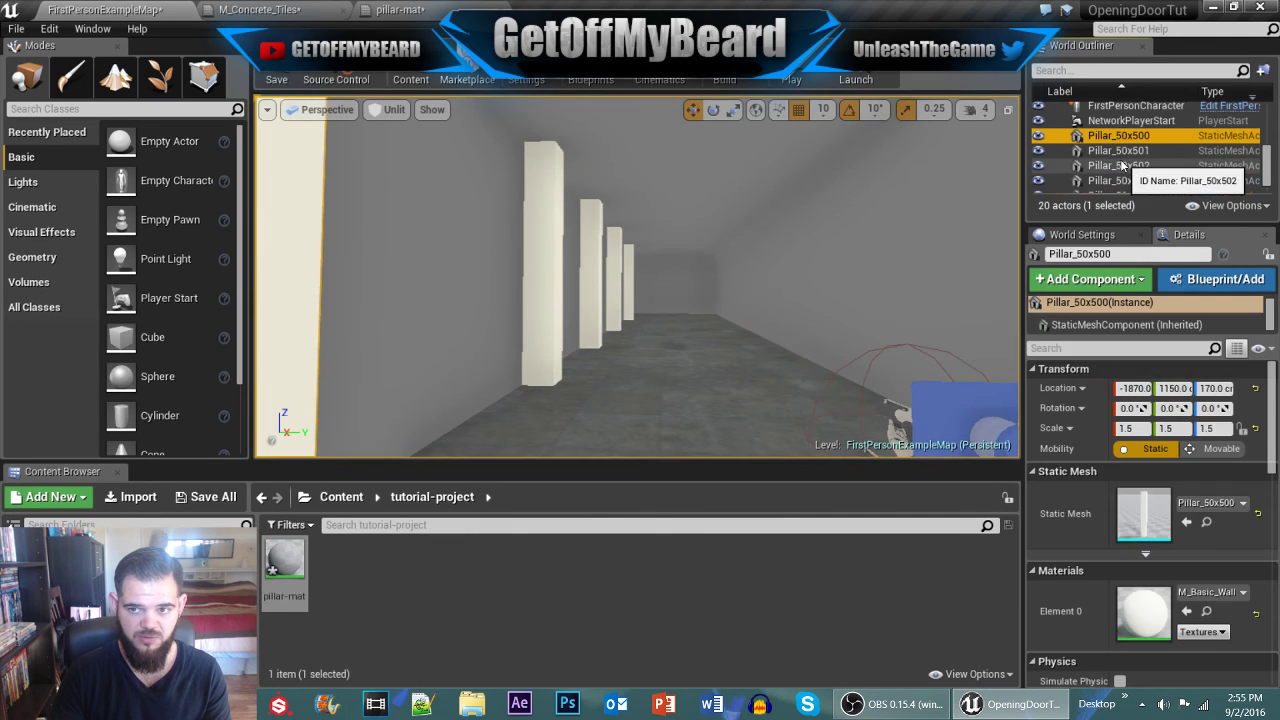
{"action": "left_click", "coordinate": [1118, 190], "text": "shift"}
{"action": "left_click_drag", "start_coordinate": [284, 560], "coordinate": [1153, 553]}
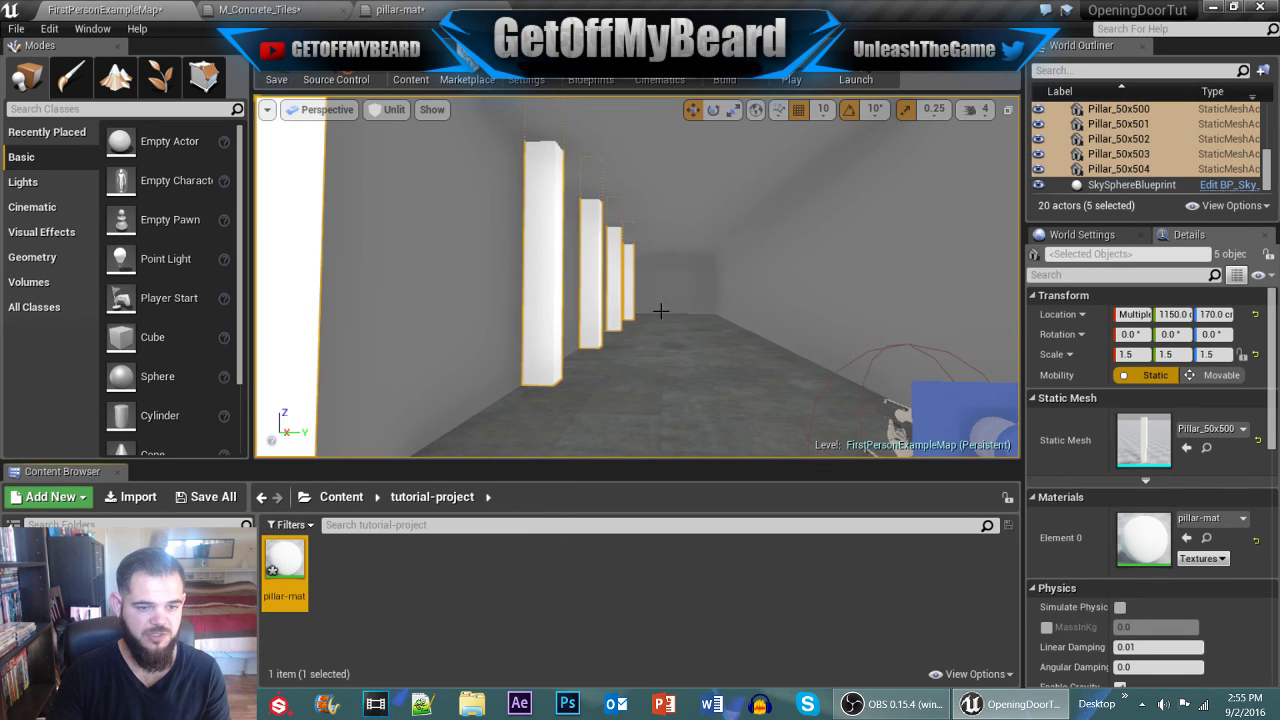
{"action": "right_click_drag", "start_coordinate": [596, 319], "coordinate": [629, 317]}
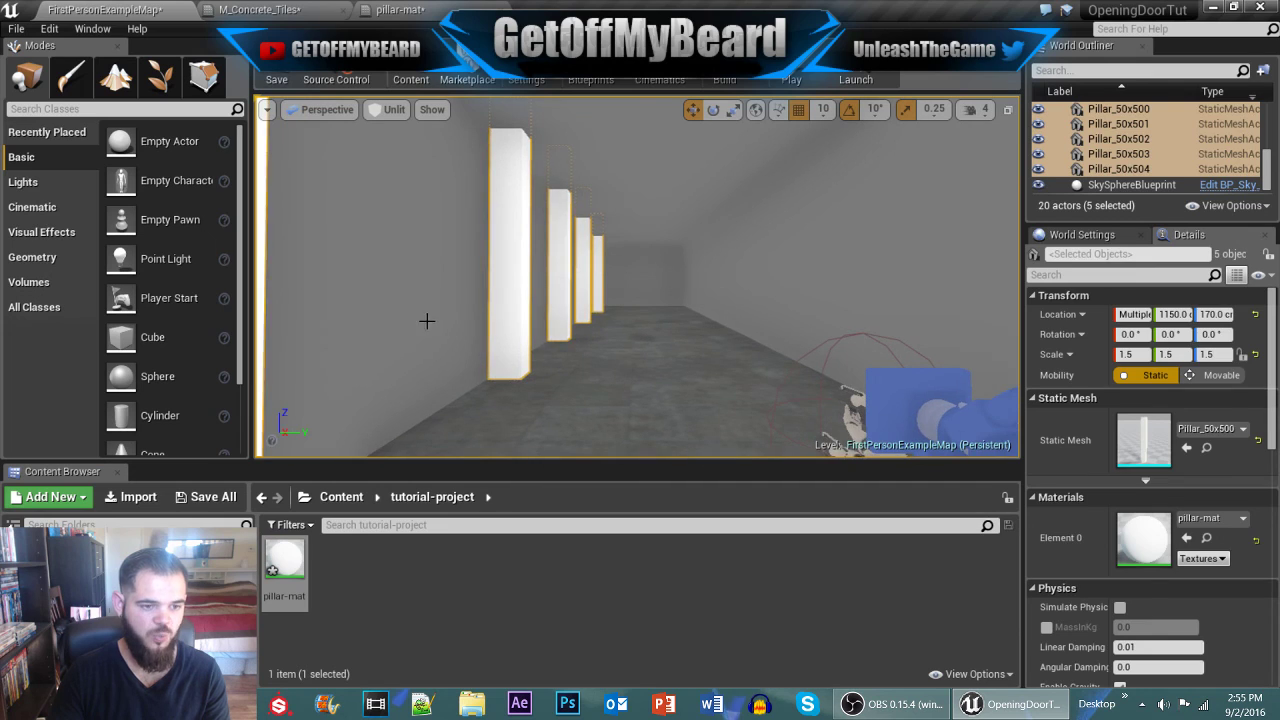
Step: Select the wall behind the pillars and look through the StarterContent Materials folder for a suitable wall material
{"action": "left_click", "coordinate": [427, 321]}
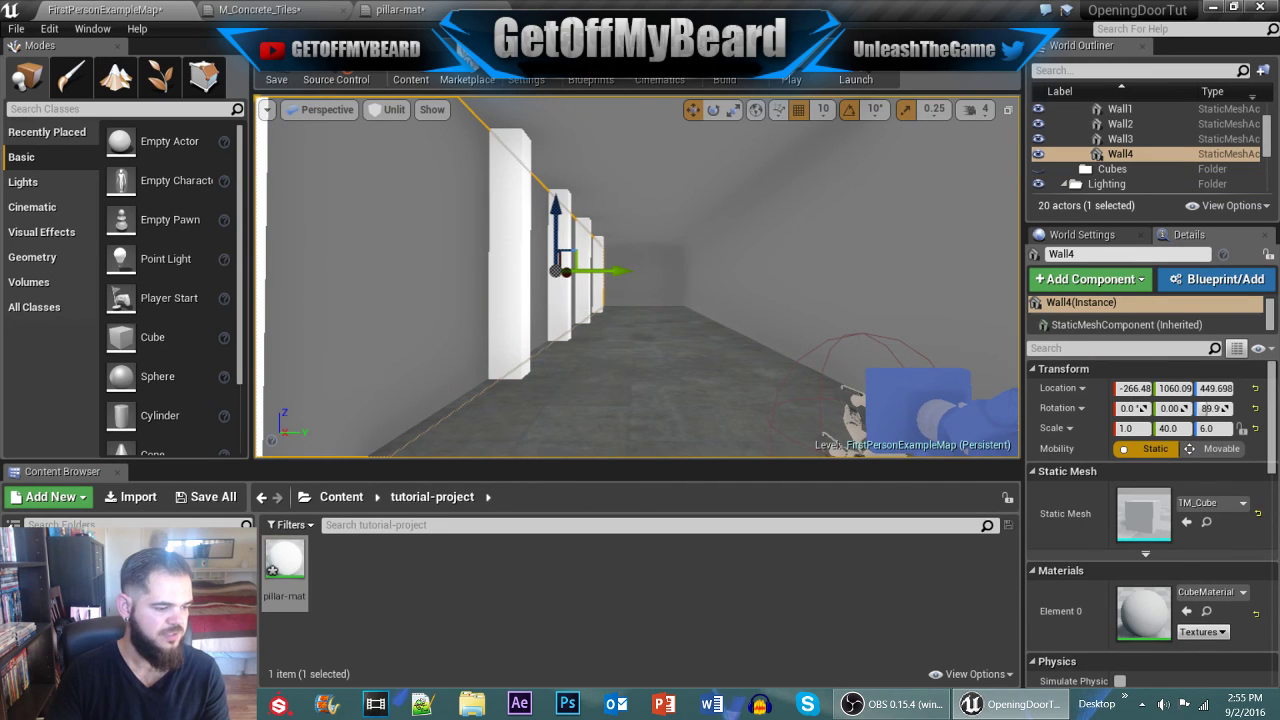
{"action": "left_click", "coordinate": [82, 608]}
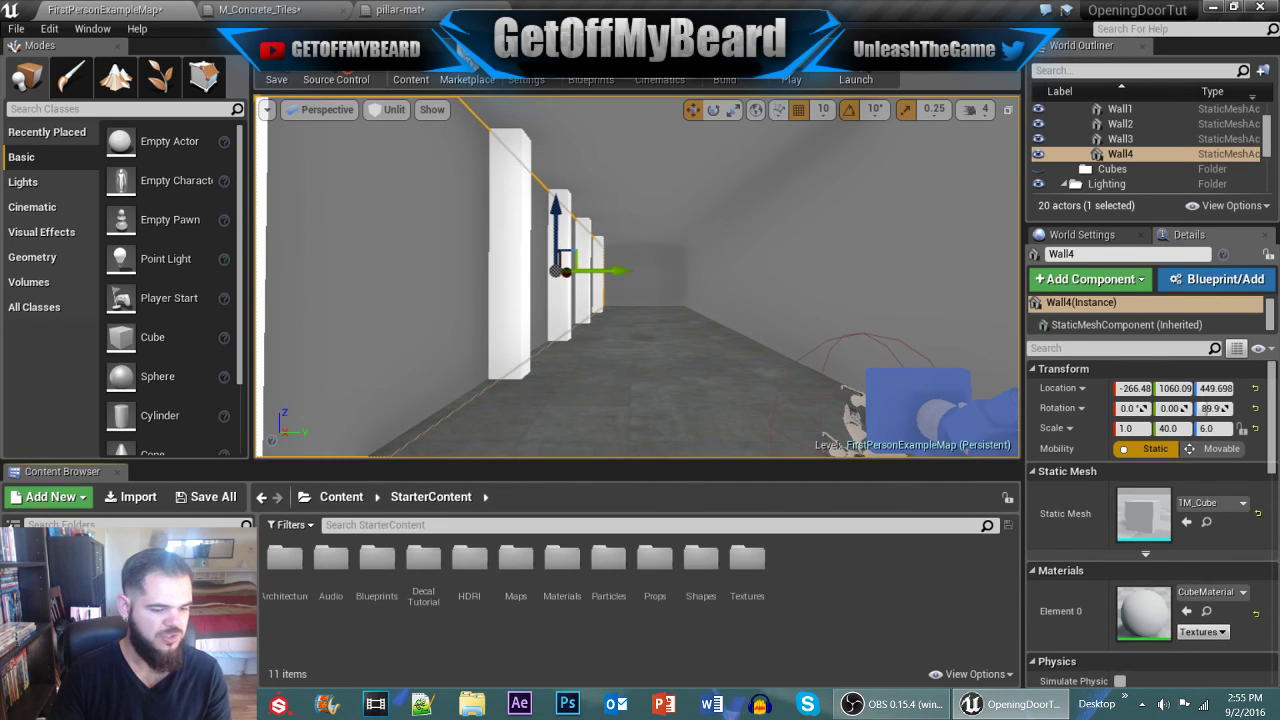
{"action": "double_click", "coordinate": [562, 562]}
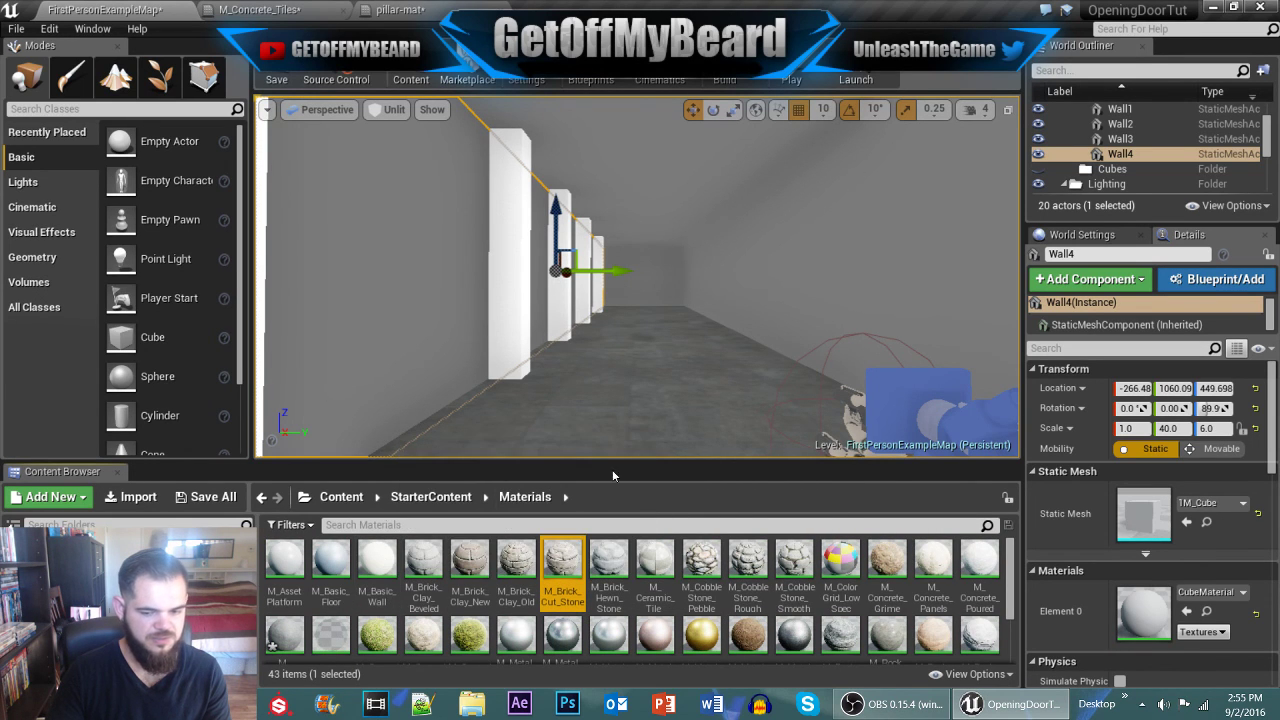
{"action": "scroll", "coordinate": [865, 597], "scroll_direction": "down", "scroll_amount": 1}
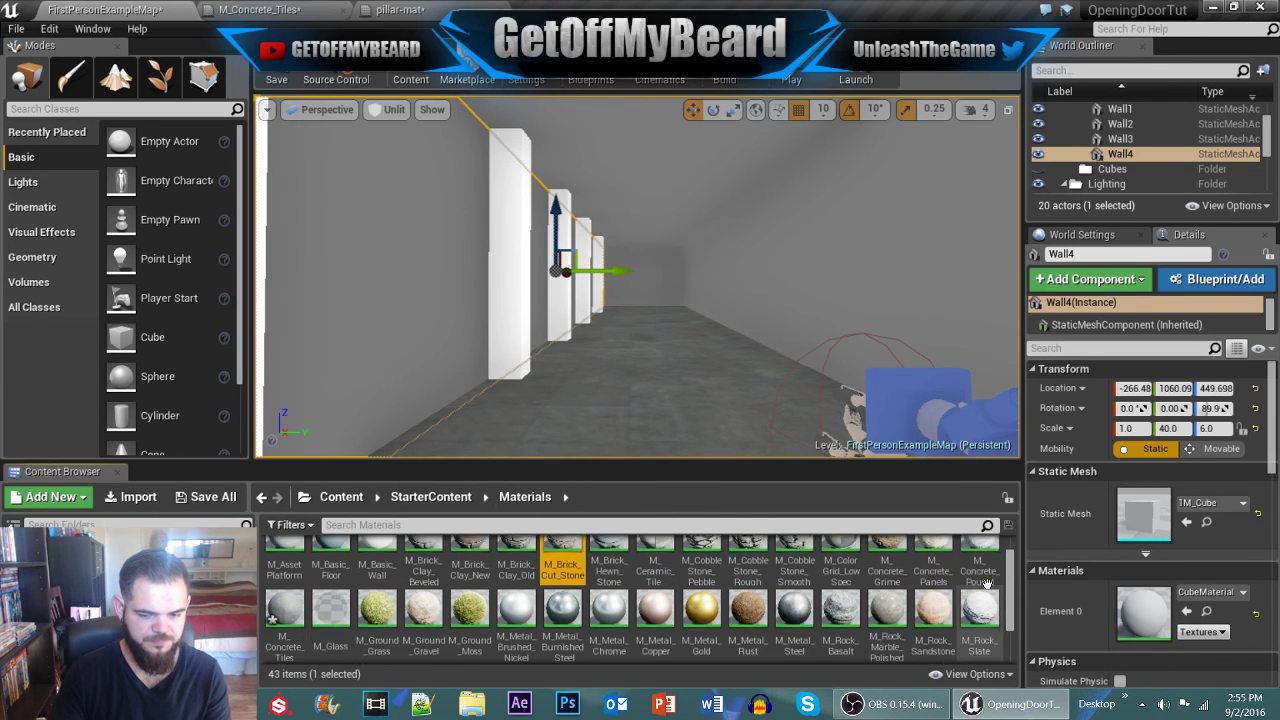
{"action": "scroll", "coordinate": [865, 597], "scroll_direction": "down", "scroll_amount": 1}
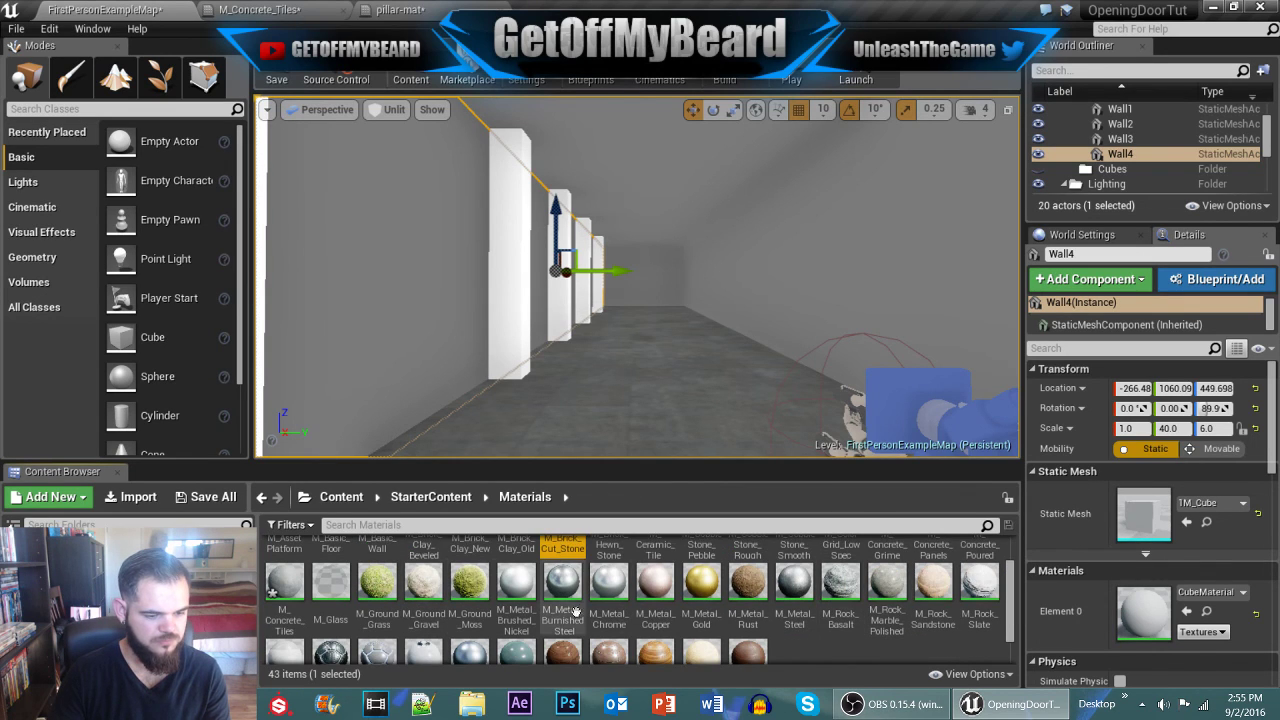
{"action": "scroll", "coordinate": [640, 620], "scroll_direction": "down", "scroll_amount": 1}
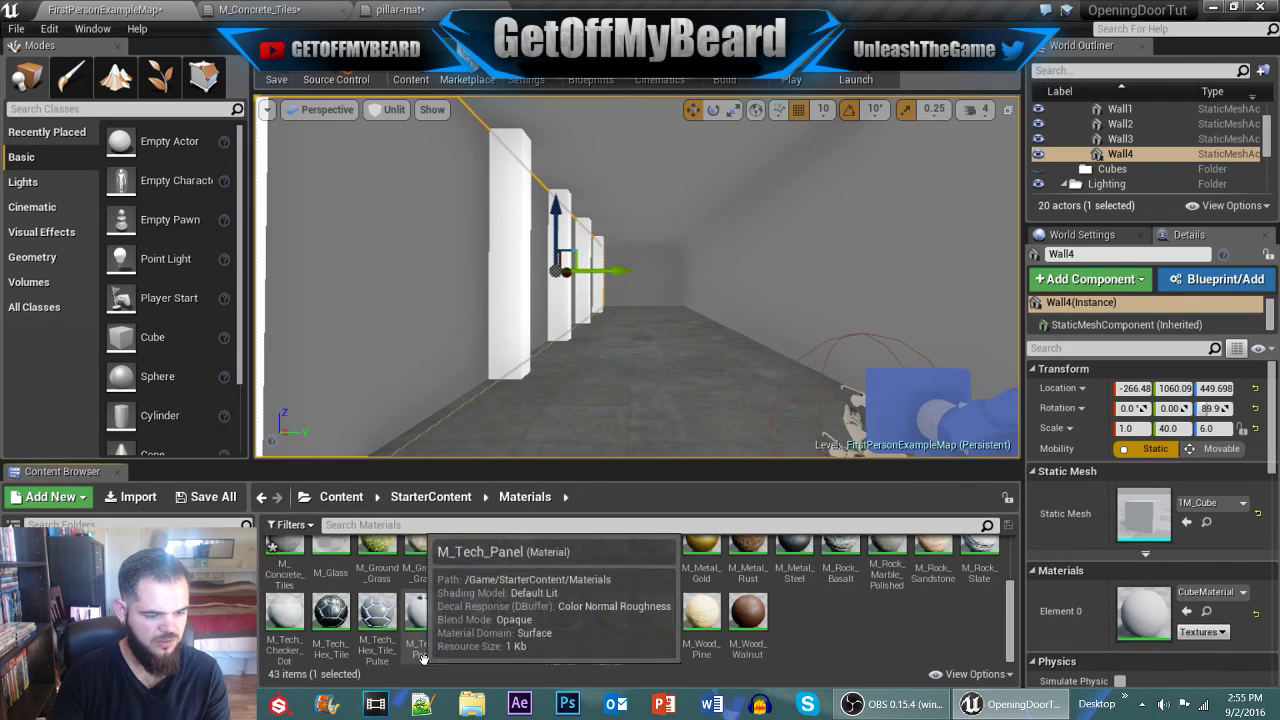
{"action": "scroll", "coordinate": [600, 625], "scroll_direction": "up", "scroll_amount": 2}
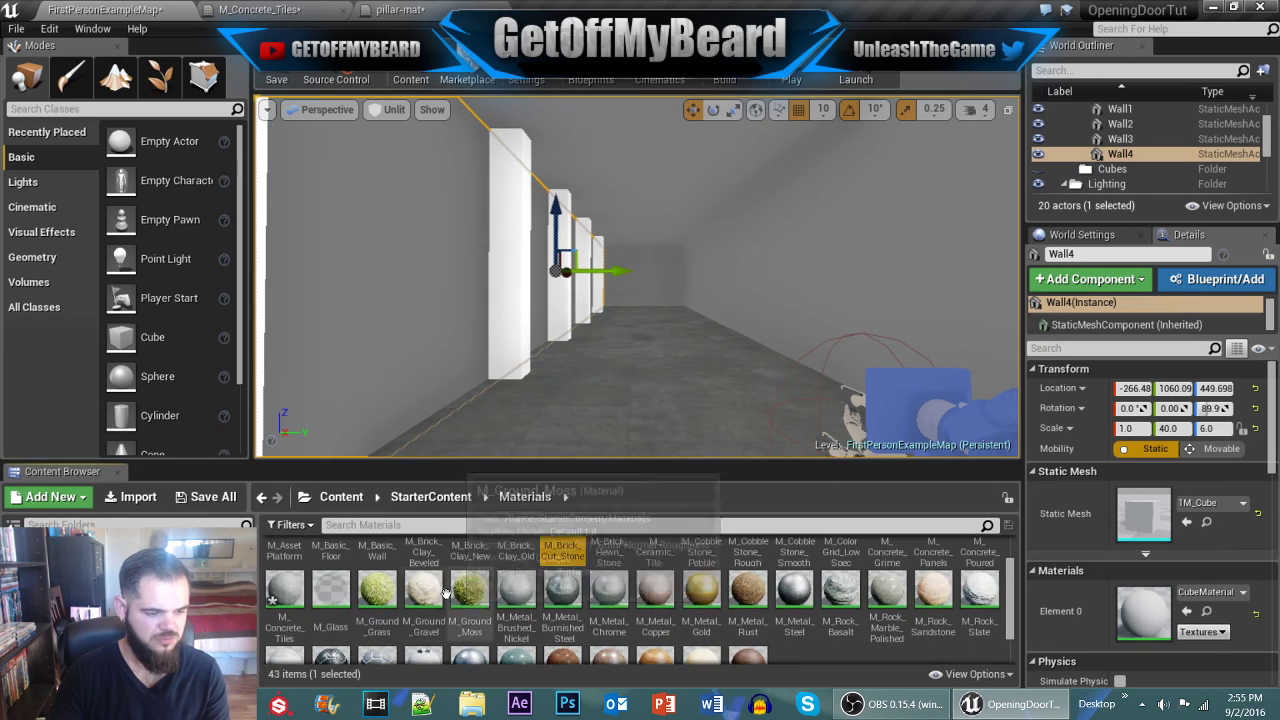
{"action": "scroll", "coordinate": [447, 592], "scroll_direction": "up", "scroll_amount": 1}
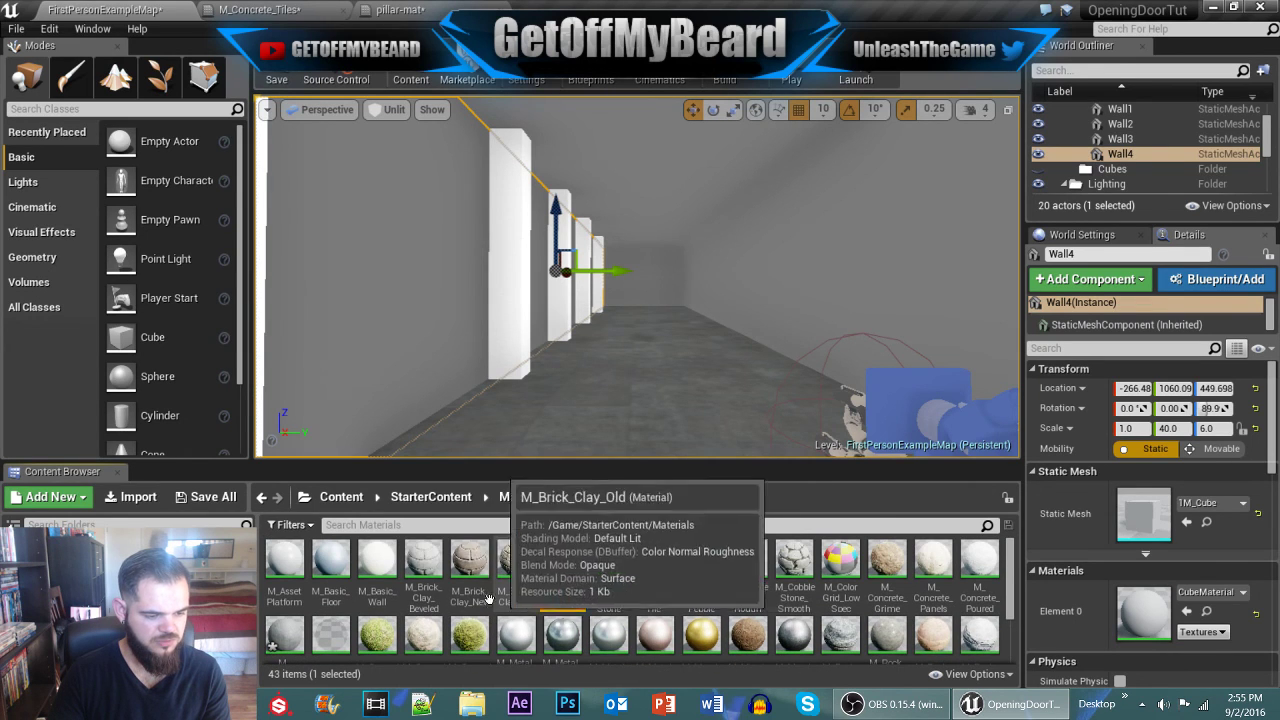
Step: Inspect the Roughness parameter in the M_Basic_Wall material and close all open material editors
{"action": "double_click", "coordinate": [378, 561]}
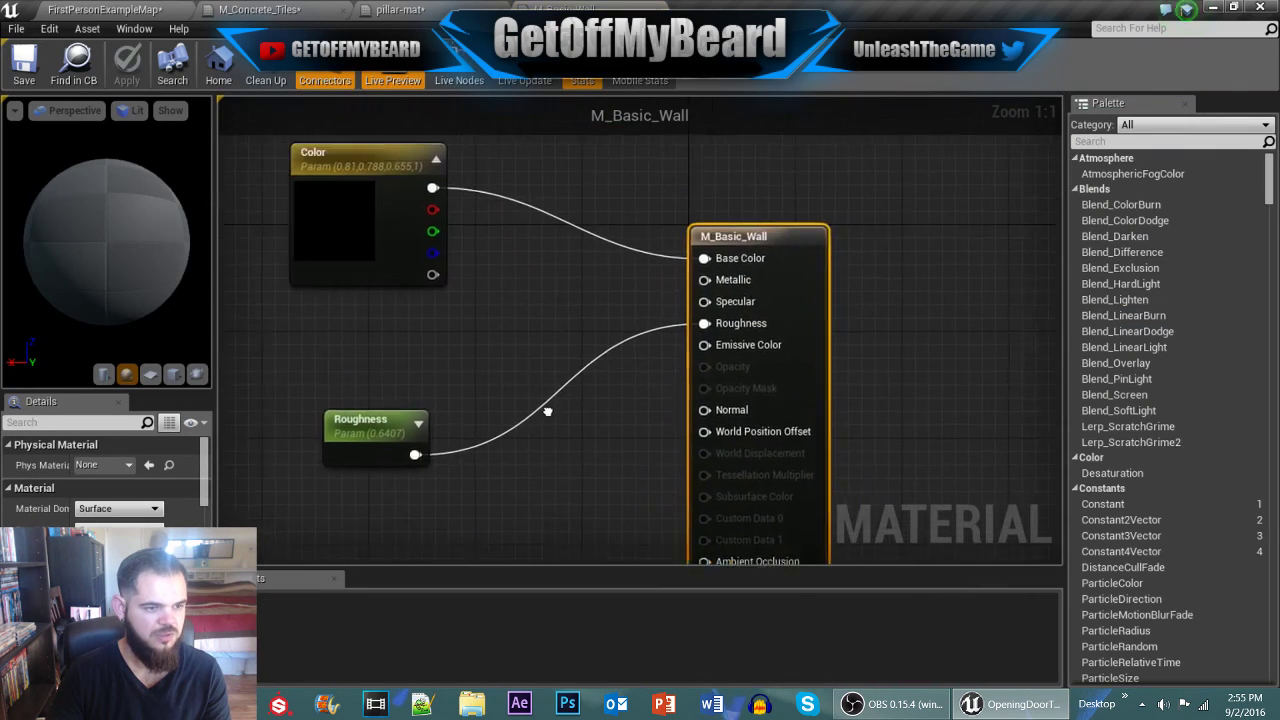
{"action": "left_click", "coordinate": [390, 458]}
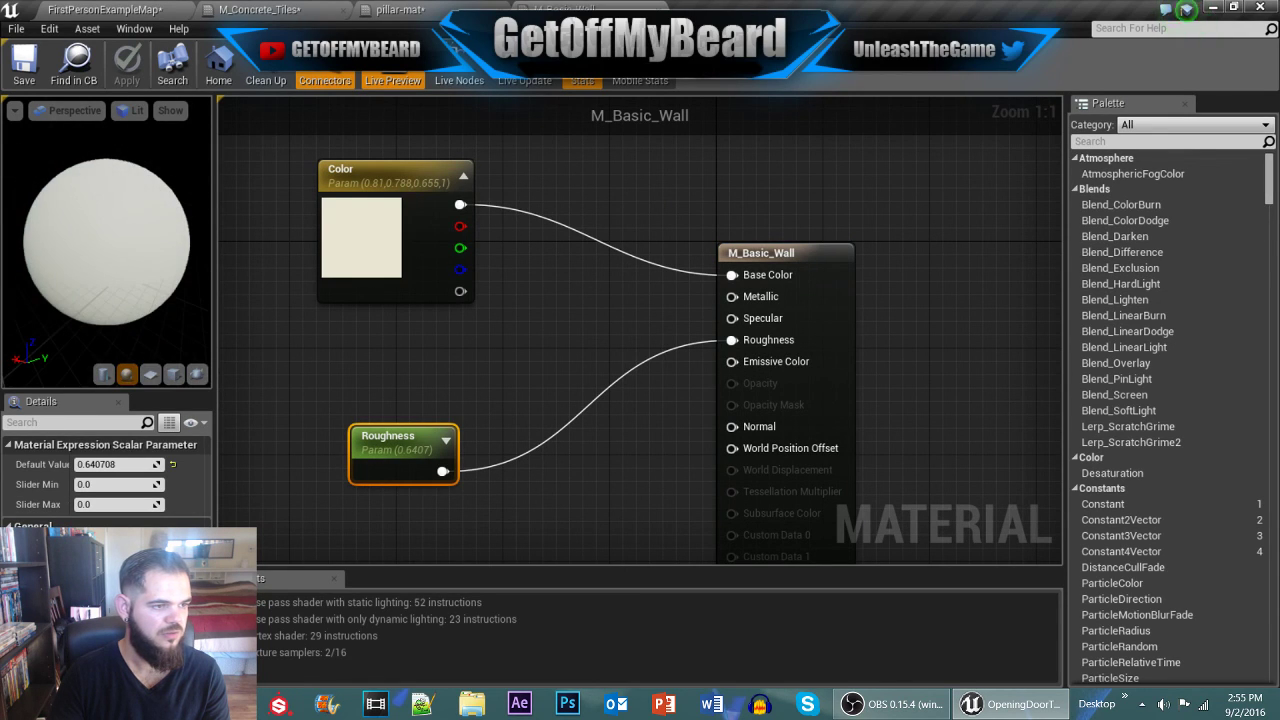
{"action": "left_click", "coordinate": [657, 9]}
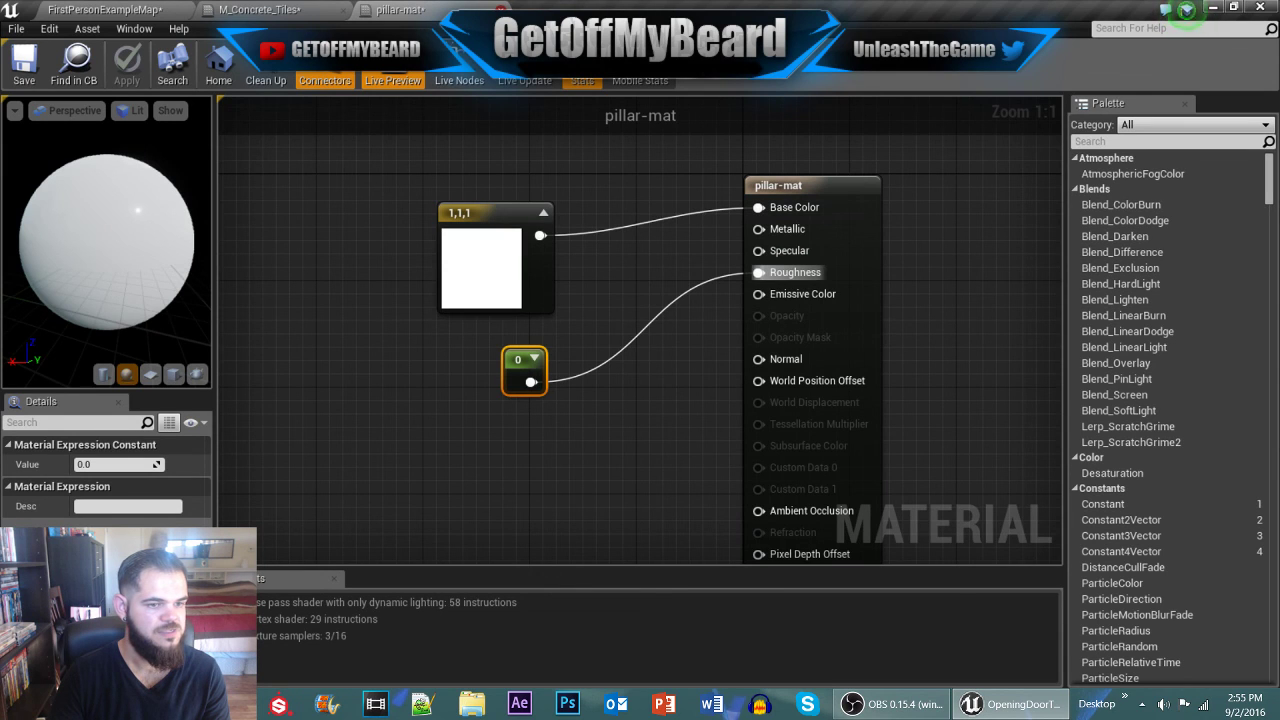
{"action": "left_click", "coordinate": [501, 9]}
{"action": "left_click", "coordinate": [343, 11]}
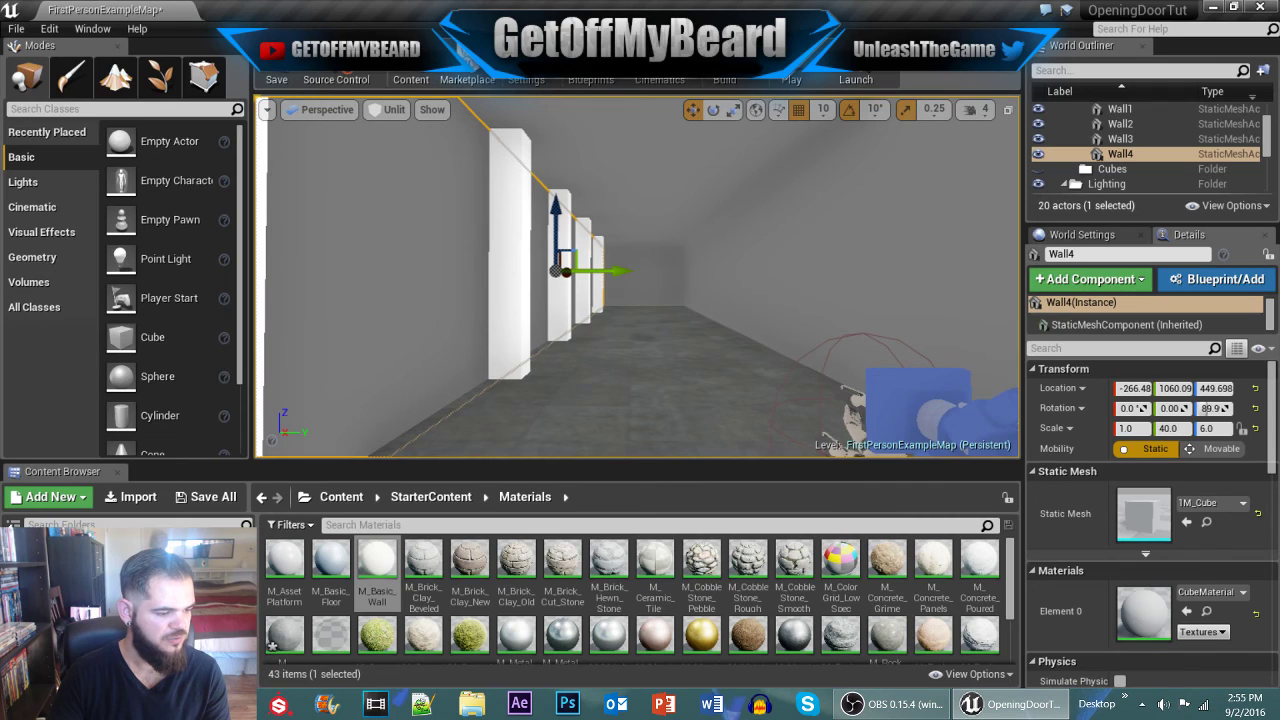
Step: Duplicate pillar-mat in the tutorial-project folder and name the copy wall-mat
{"action": "left_click", "coordinate": [35, 602]}
{"action": "left_click", "coordinate": [90, 617]}
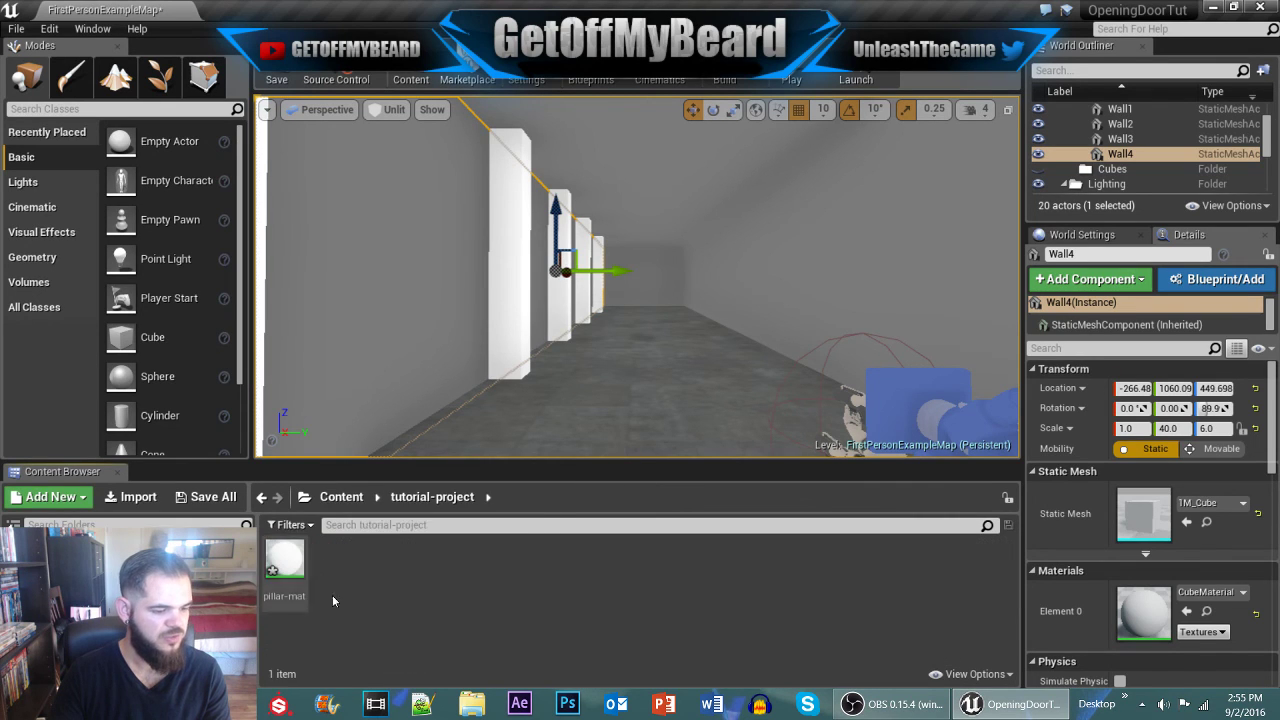
{"action": "right_click", "coordinate": [302, 553]}
{"action": "left_click", "coordinate": [414, 290]}
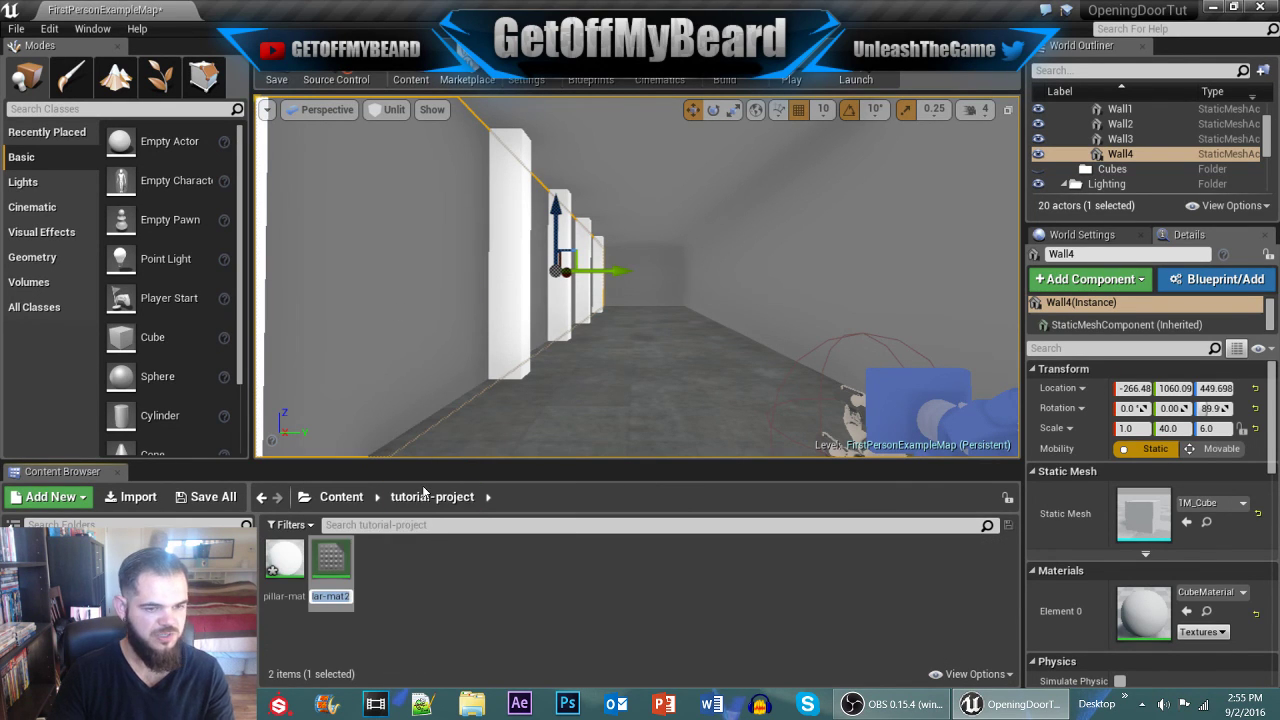
{"action": "type", "text": "wall-mat"}
{"action": "key", "text": "Return"}
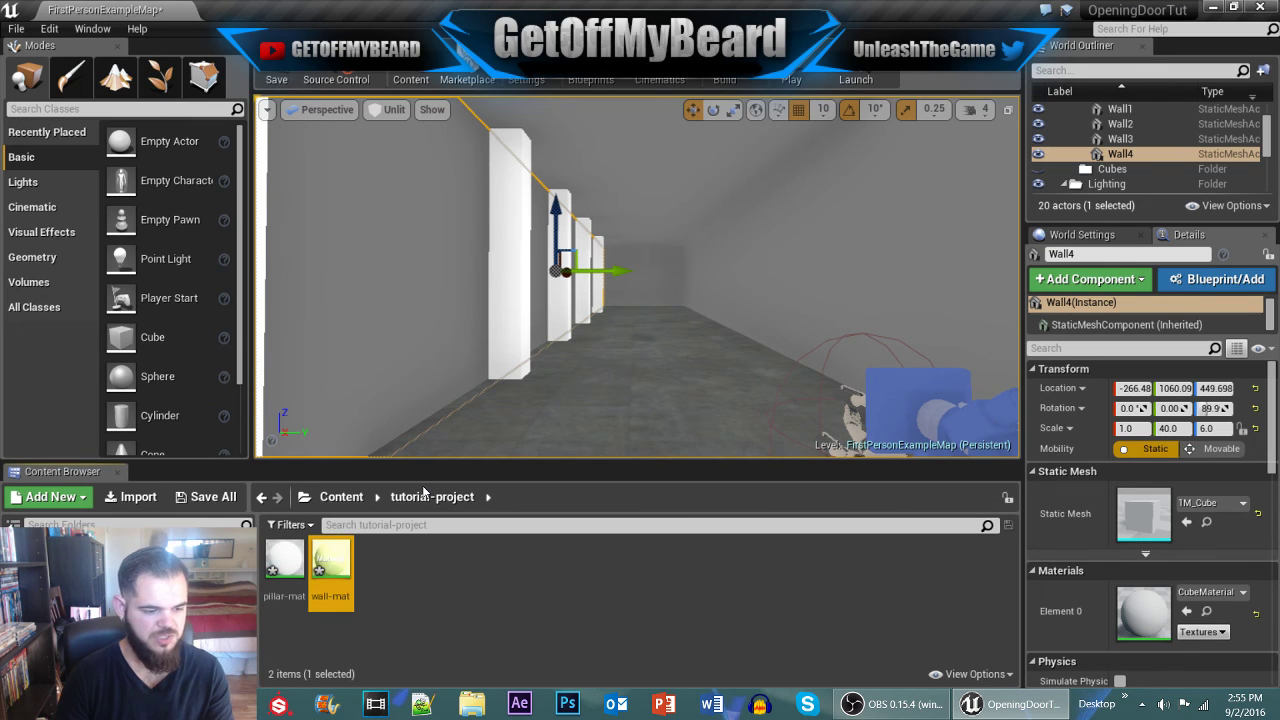
Step: Open wall-mat, set its Base Color constant to yellow (1, 0.748, 0.115), and apply the material
{"action": "double_click", "coordinate": [351, 557]}
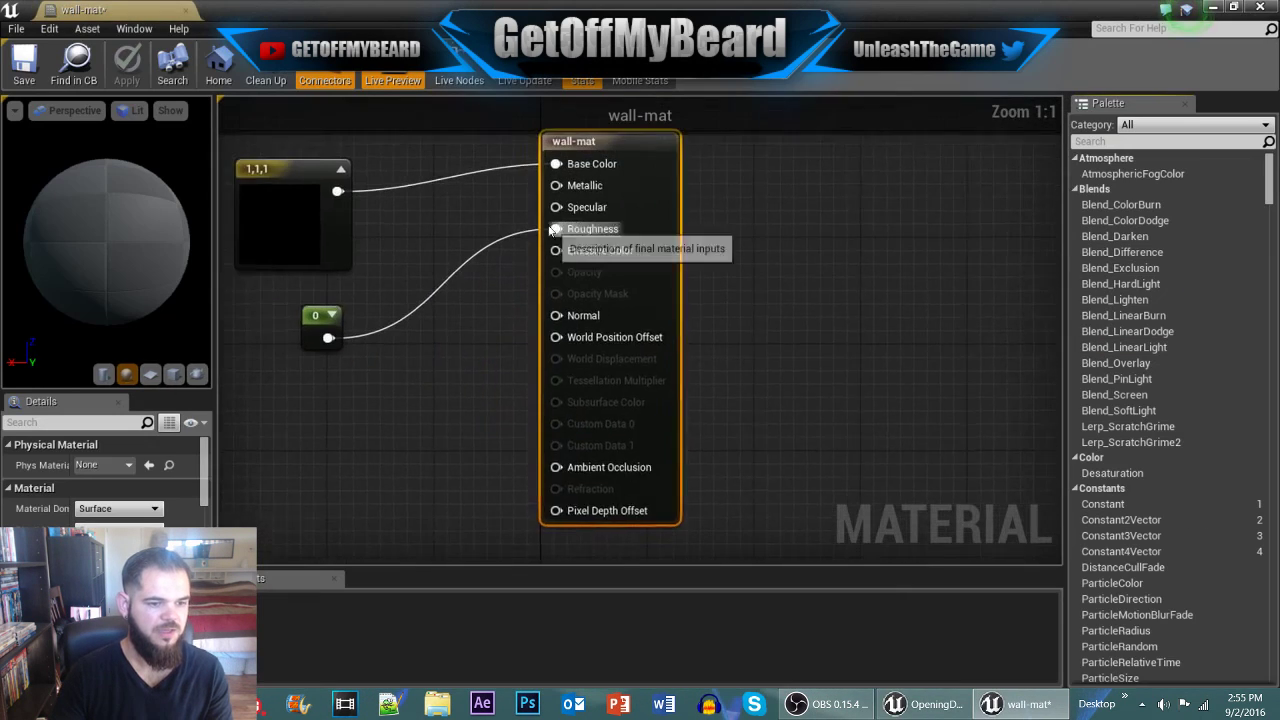
{"action": "left_click", "coordinate": [320, 250]}
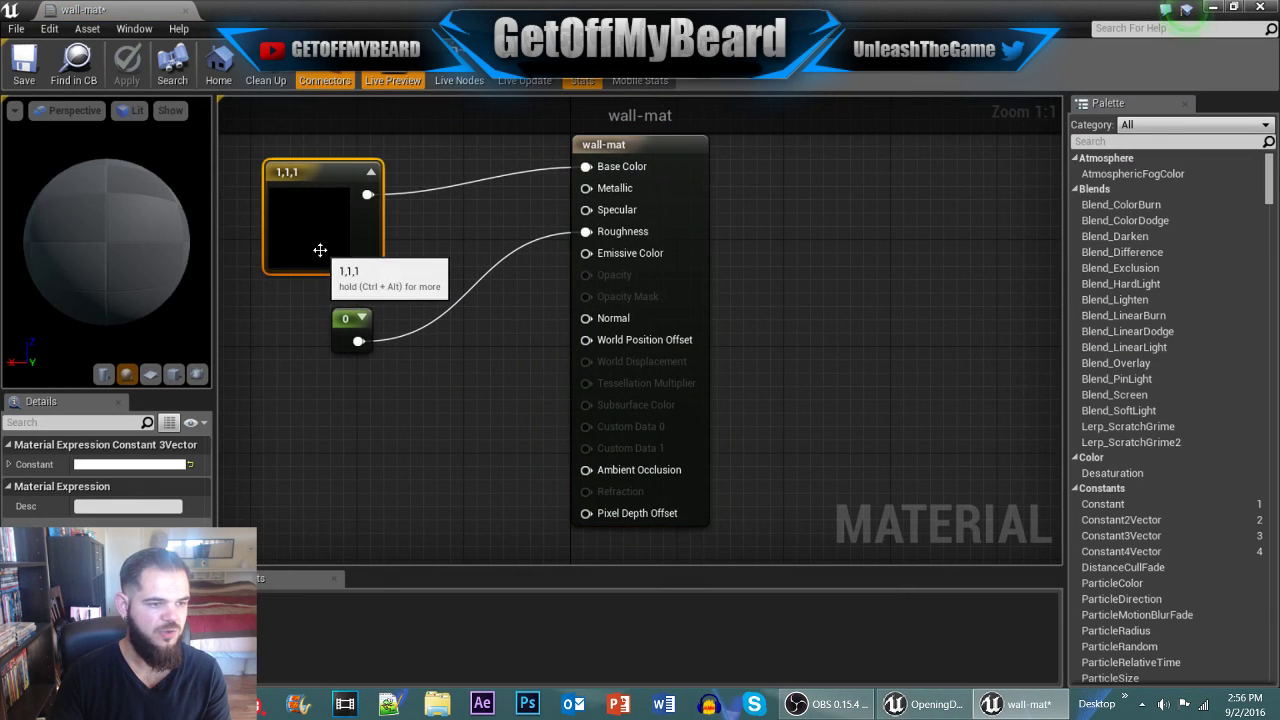
{"action": "left_click", "coordinate": [148, 466]}
{"action": "left_click_drag", "start_coordinate": [300, 398], "coordinate": [301, 425]}
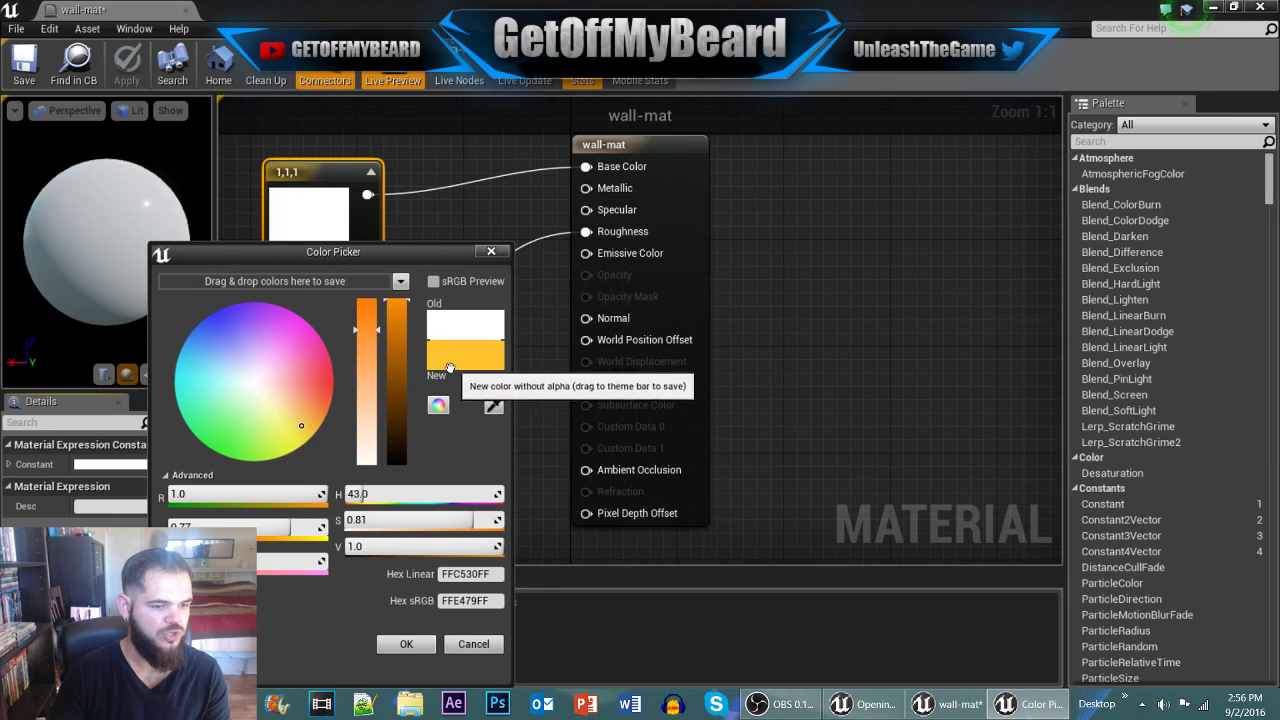
{"action": "left_click_drag", "start_coordinate": [366, 329], "coordinate": [366, 317]}
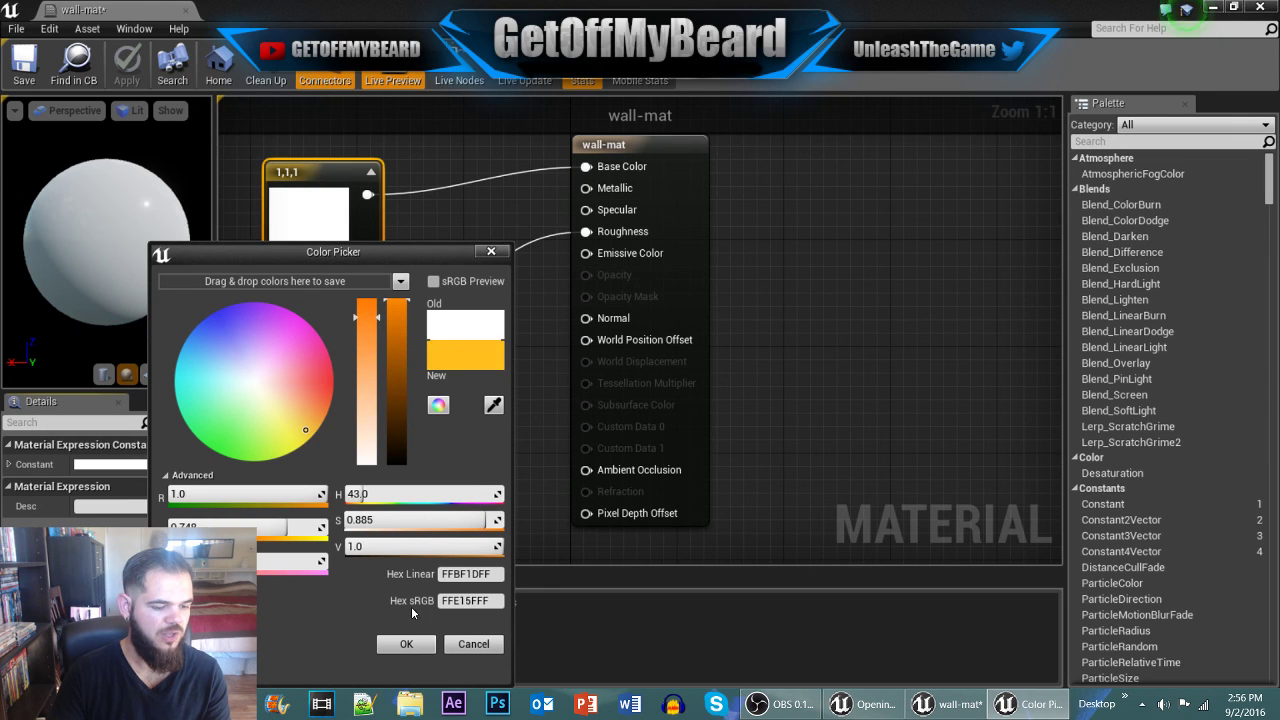
{"action": "left_click", "coordinate": [407, 644]}
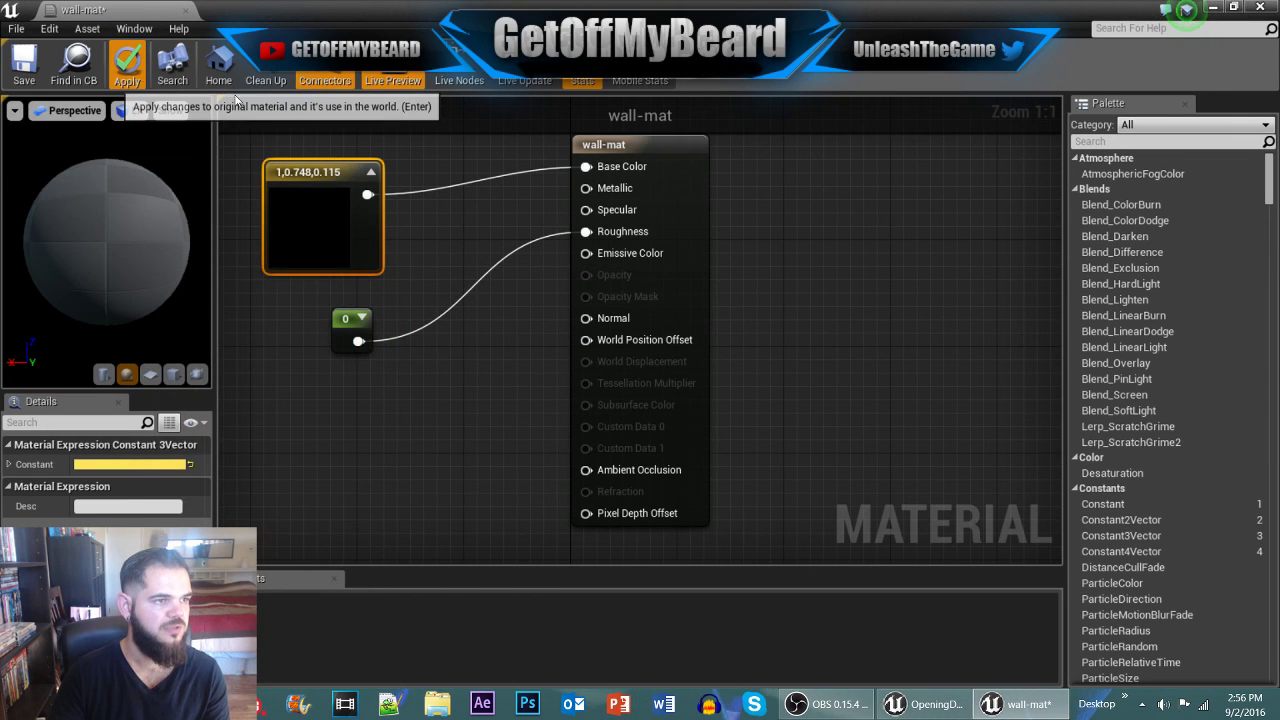
Step: Dock the wall-mat editor beside the level tab and assign wall-mat to the long wall opposite the pillars
{"action": "left_click_drag", "start_coordinate": [112, 16], "coordinate": [276, 19]}
{"action": "left_click", "coordinate": [140, 18]}
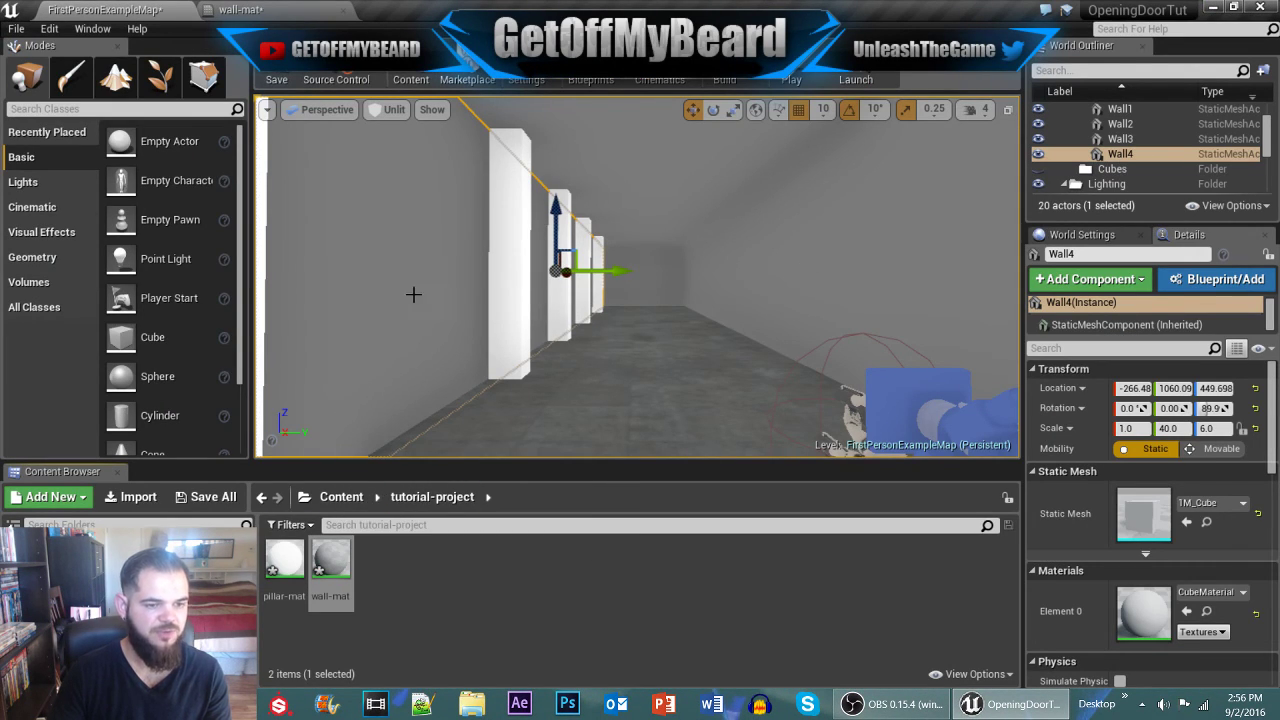
{"action": "left_click_drag", "start_coordinate": [331, 558], "coordinate": [806, 289]}
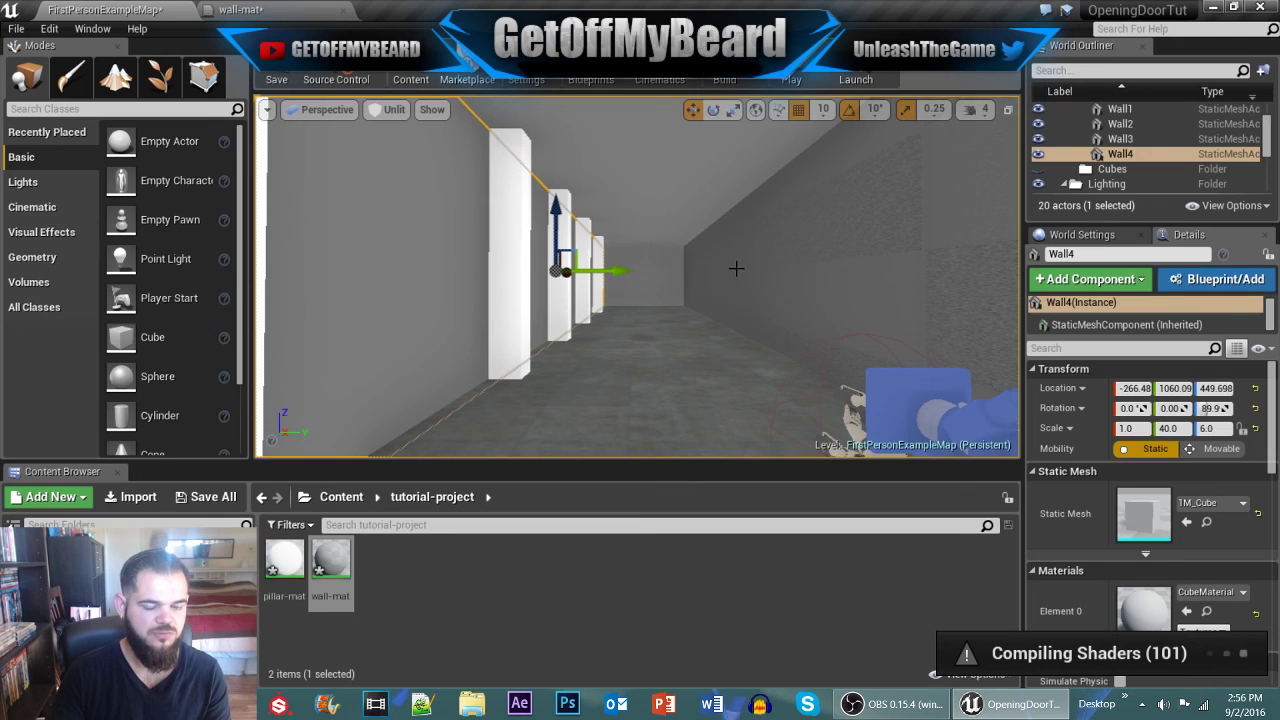
{"action": "mouse_move", "coordinate": [562, 399]}
{"action": "right_mouse_down"}
{"action": "mouse_move", "coordinate": [602, 414]}
{"action": "mouse_move", "coordinate": [562, 399]}
{"action": "right_mouse_up"}
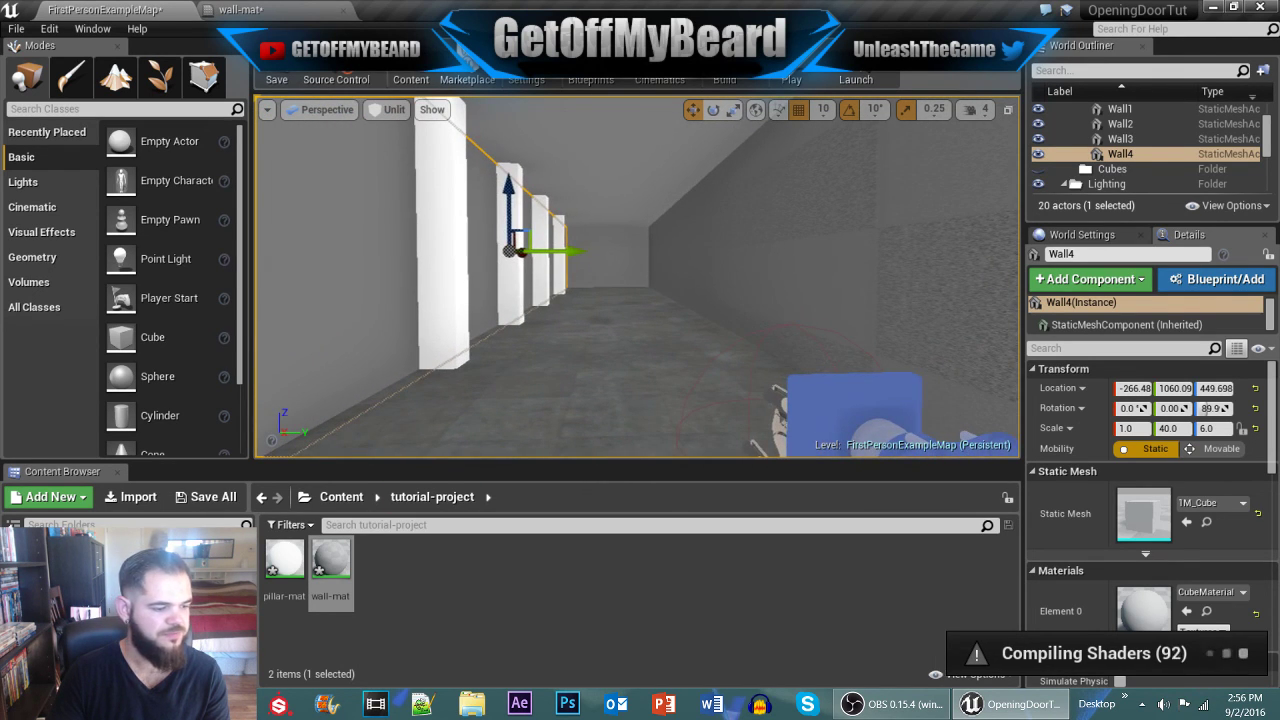
Step: Search the Content folder for "pipe" assets and narrow the search to the StarterContent Shapes folder
{"action": "left_click", "coordinate": [62, 588]}
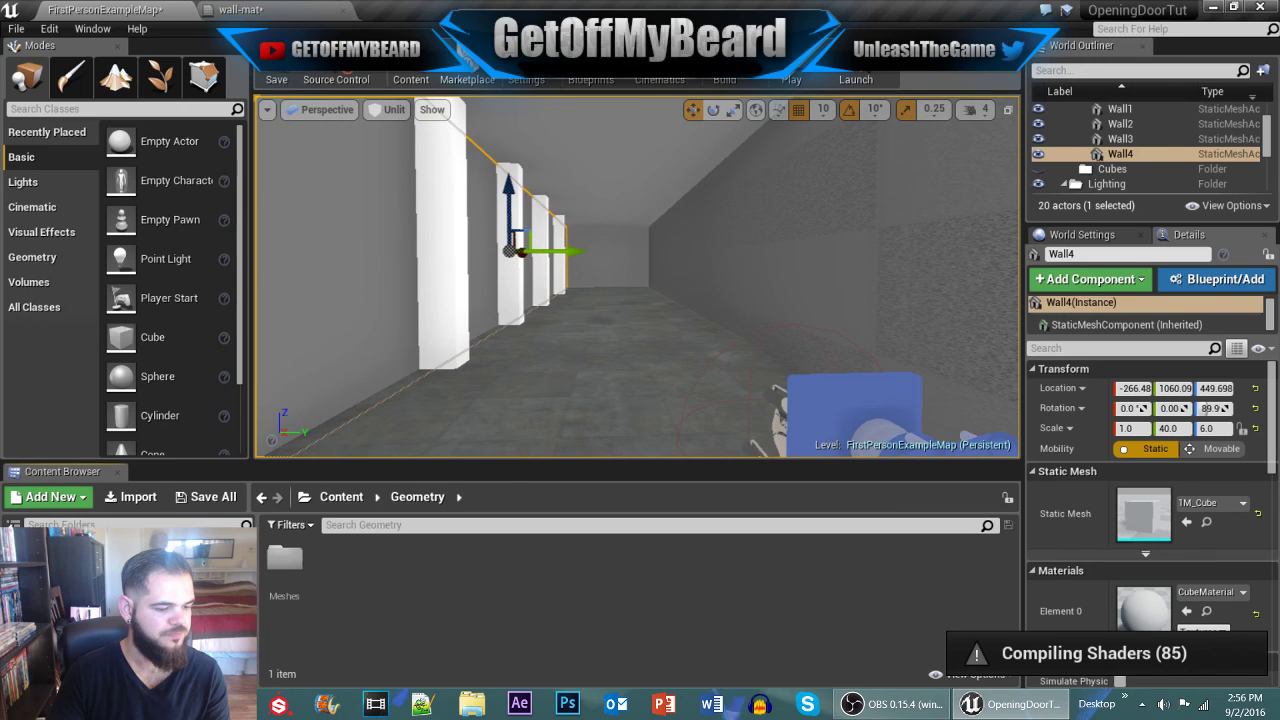
{"action": "double_click", "coordinate": [284, 562]}
{"action": "left_click", "coordinate": [62, 560]}
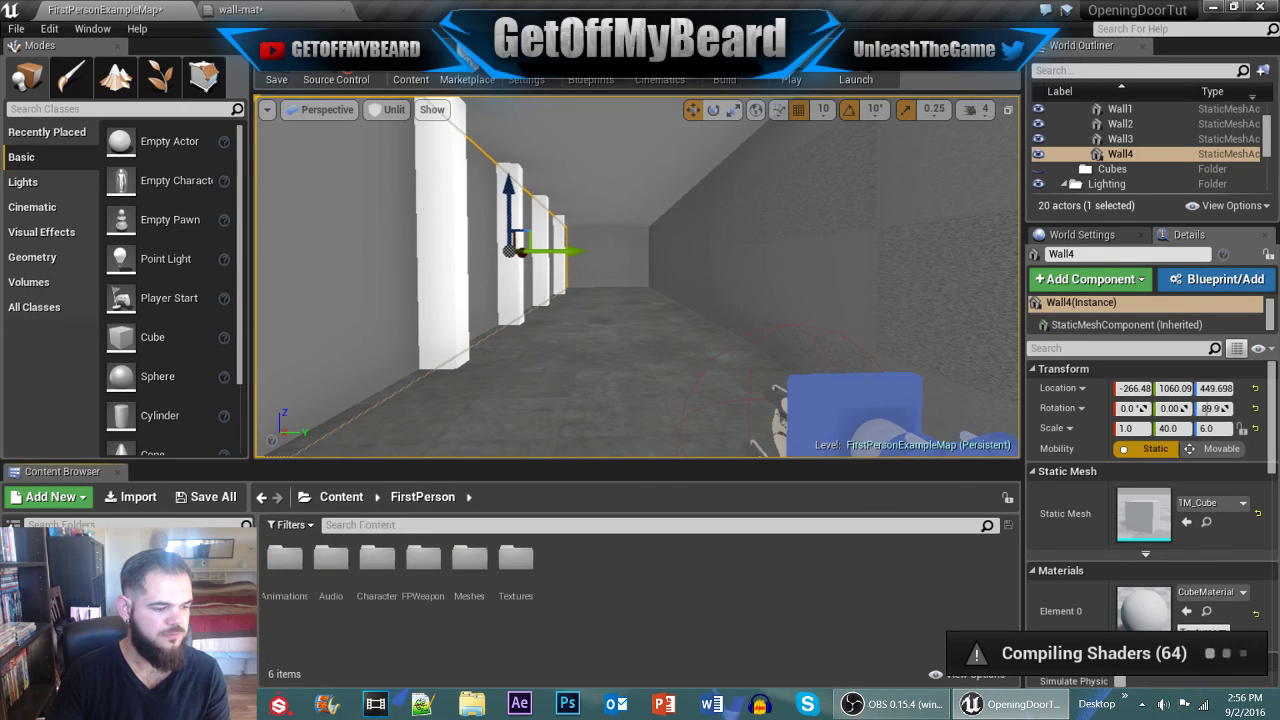
{"action": "left_click", "coordinate": [342, 498]}
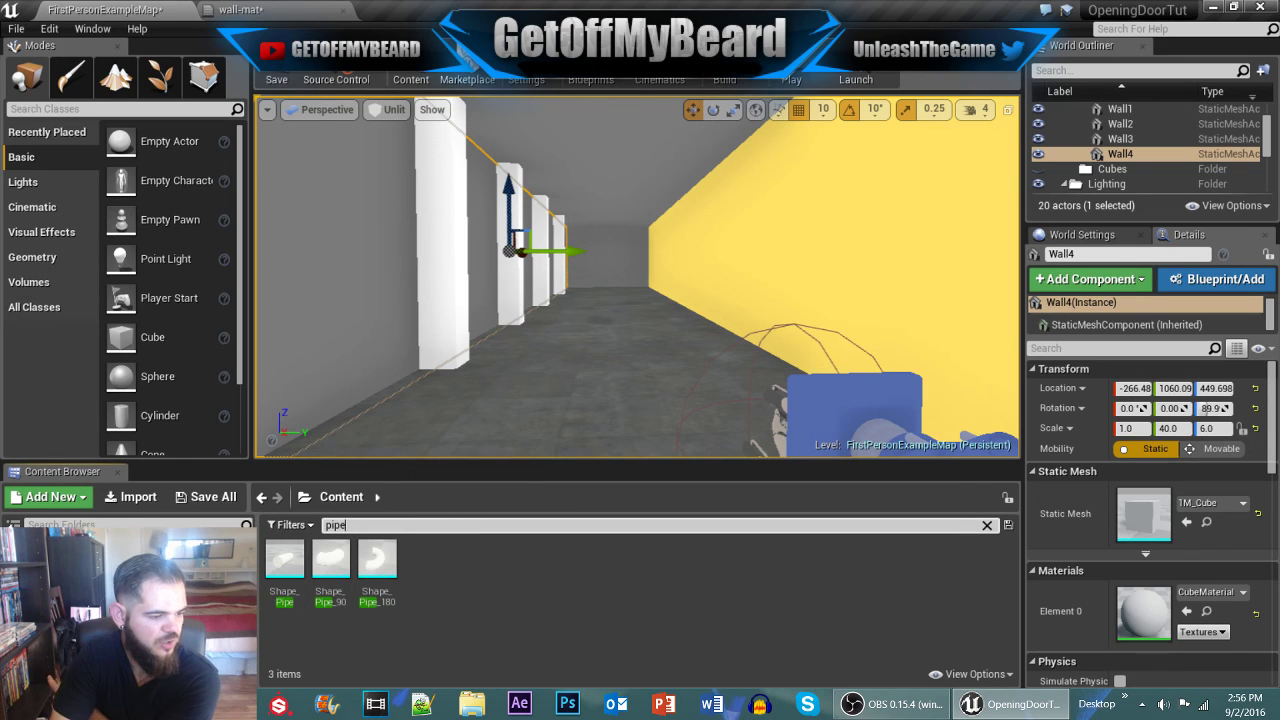
{"action": "left_click", "coordinate": [72, 606]}
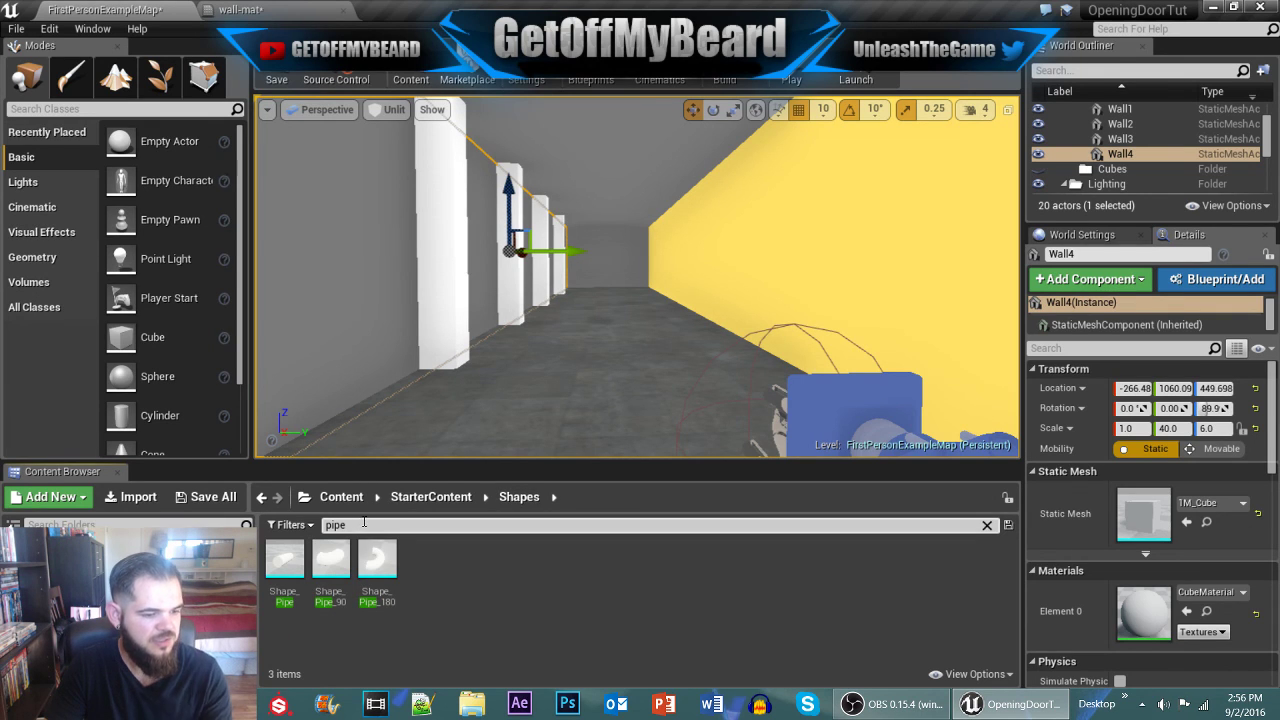
Step: Clear the asset search, inspect the Shape_Trim mesh up close, and close its editor along with the wall-mat editor
{"action": "left_click_drag", "start_coordinate": [363, 524], "coordinate": [276, 526]}
{"action": "key", "text": "BackSpace"}
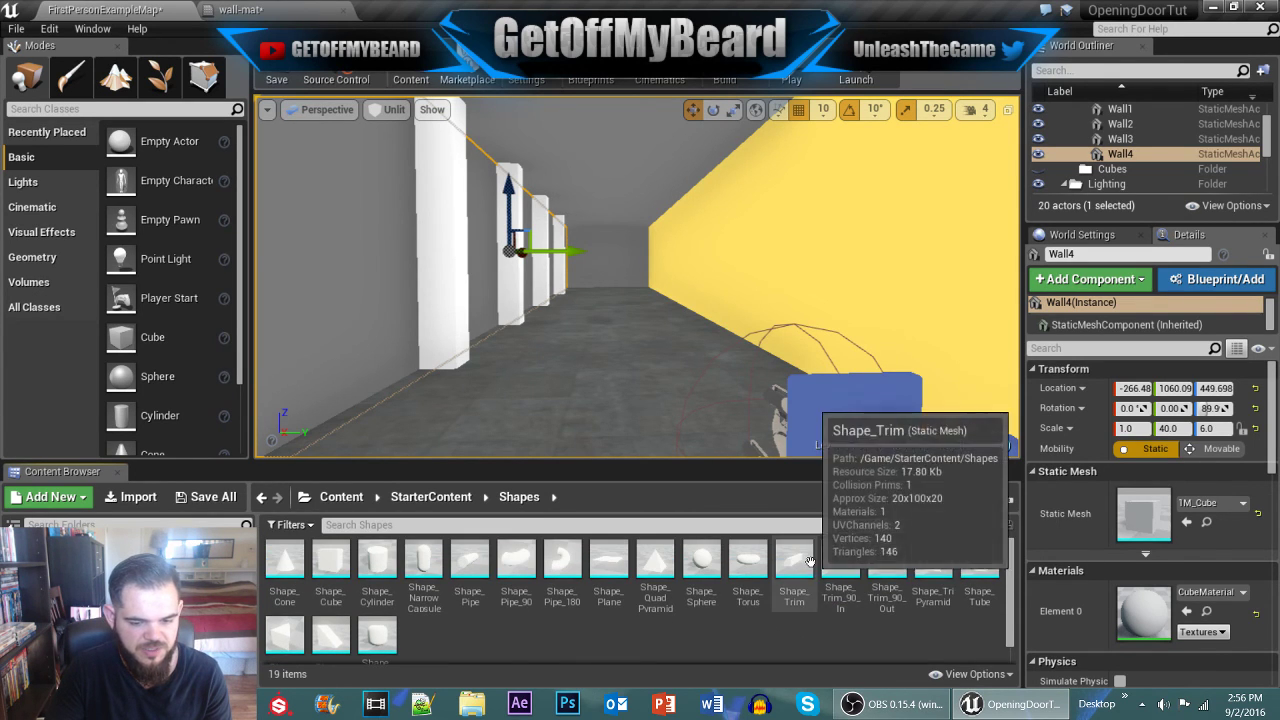
{"action": "double_click", "coordinate": [801, 562]}
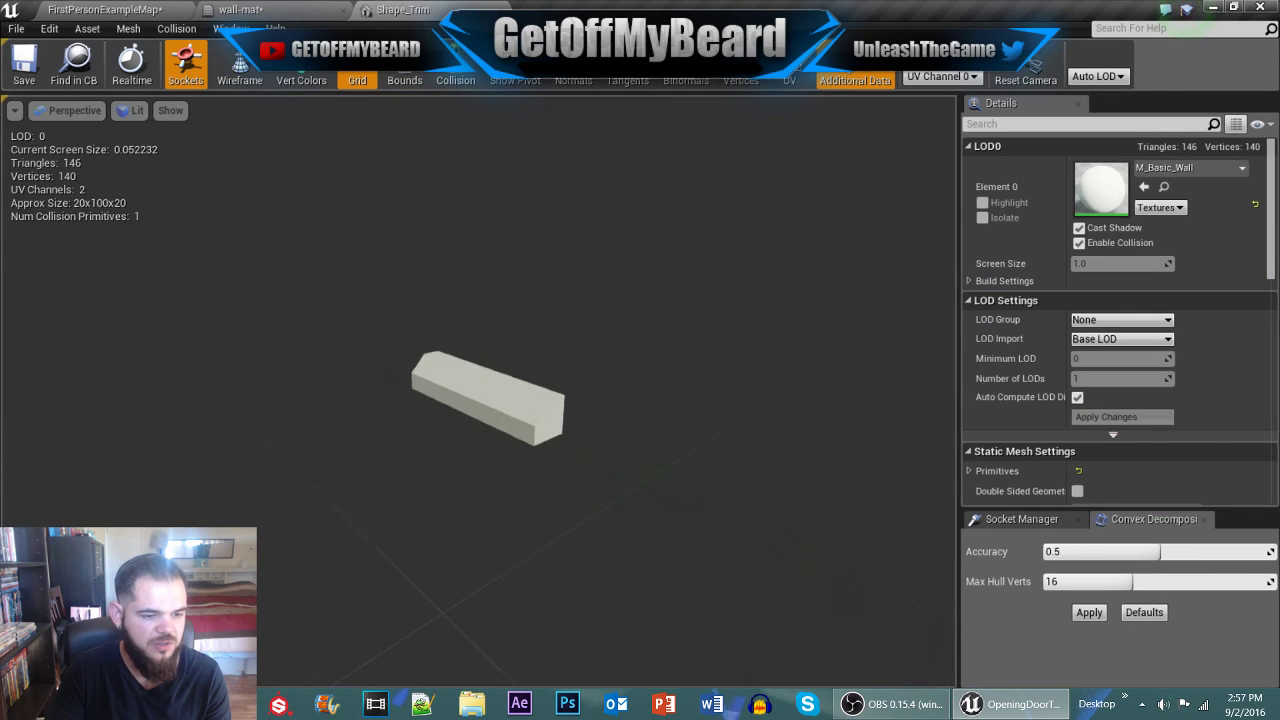
{"action": "right_click_drag", "start_coordinate": [480, 390], "coordinate": [555, 390]}
{"action": "left_click_drag", "start_coordinate": [555, 390], "coordinate": [351, 214]}
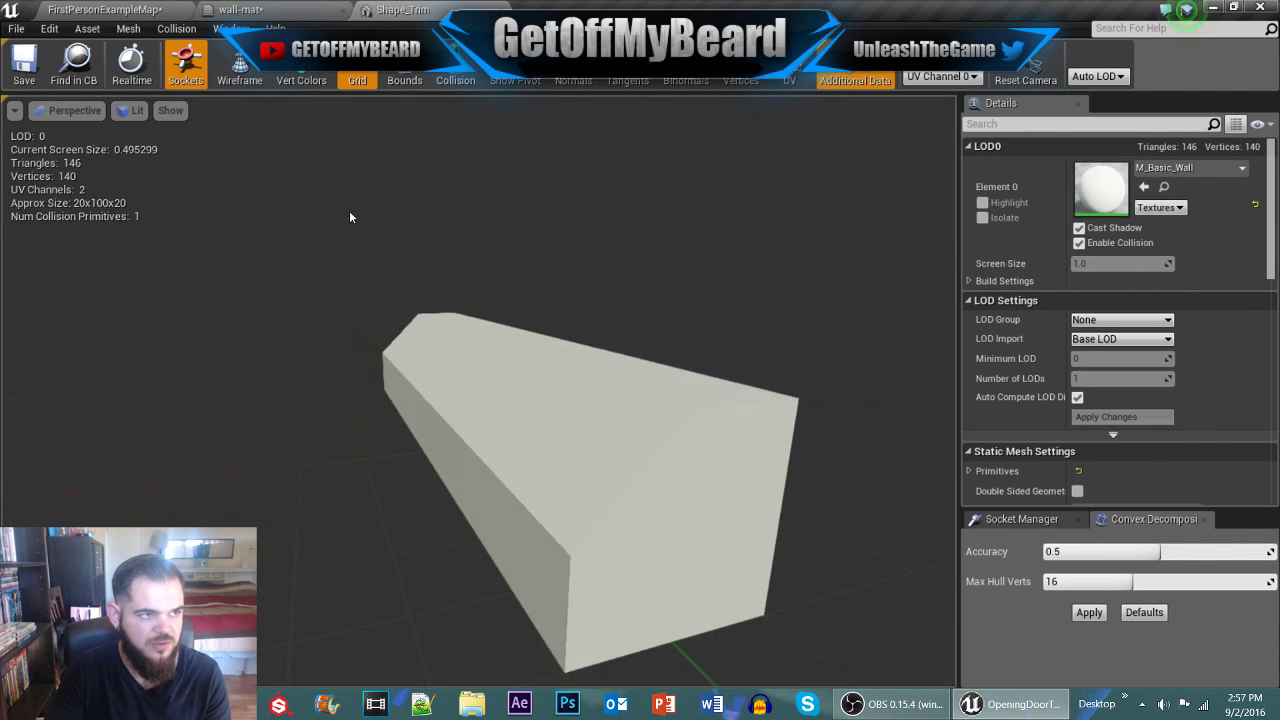
{"action": "left_click", "coordinate": [240, 9]}
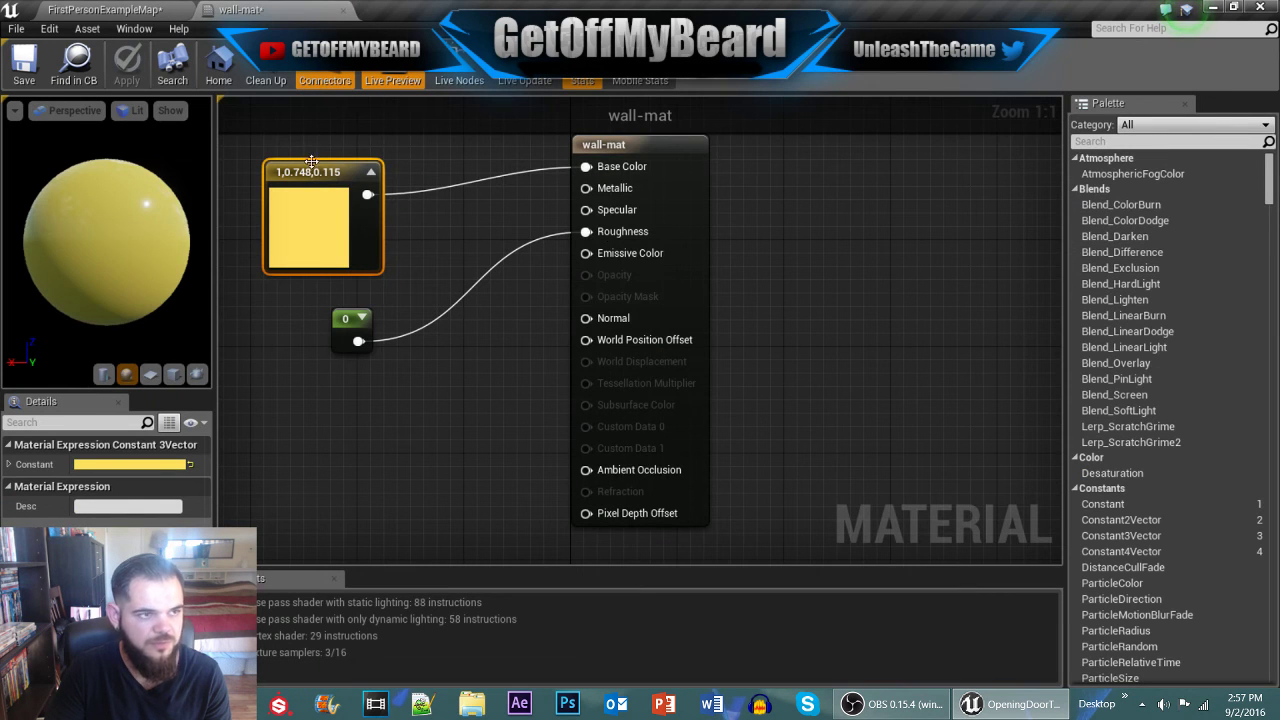
{"action": "left_click", "coordinate": [344, 10]}
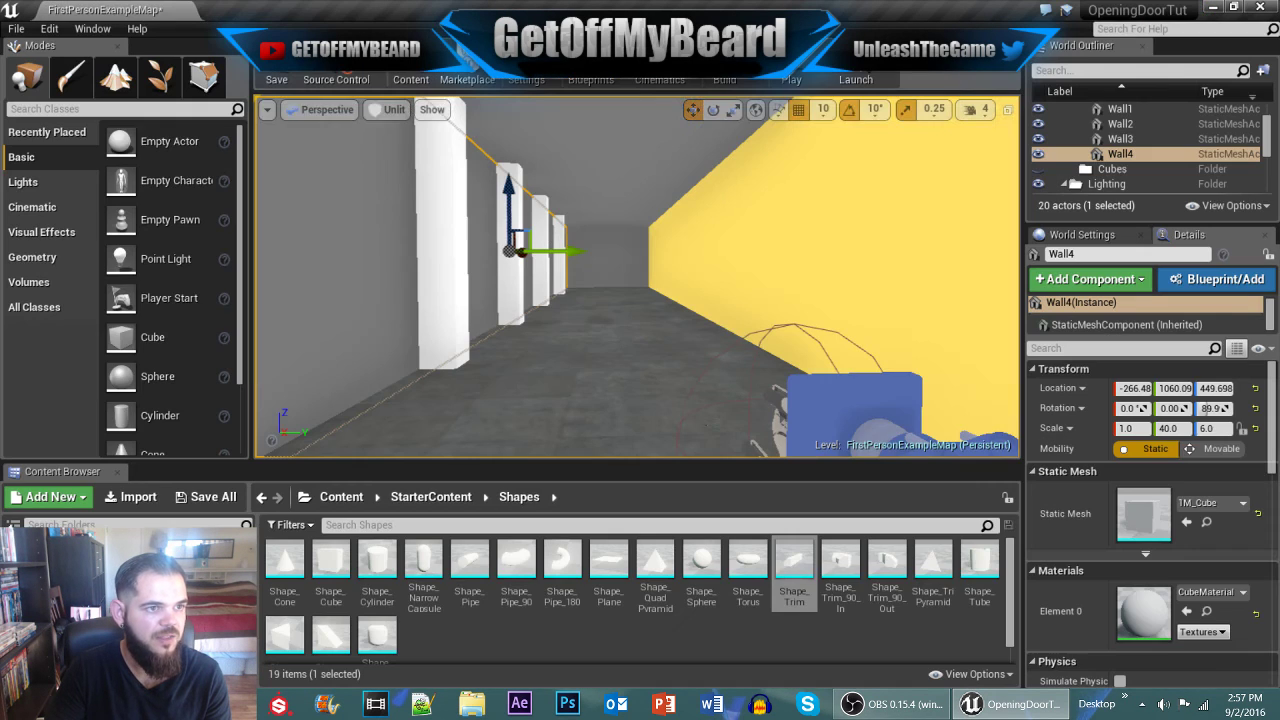
Step: Inspect the Shape_Trim_90_In and Shape_Trim_90_Out meshes in turn, closing each mesh editor
{"action": "double_click", "coordinate": [841, 566]}
{"action": "left_click_drag", "start_coordinate": [580, 423], "coordinate": [540, 423]}
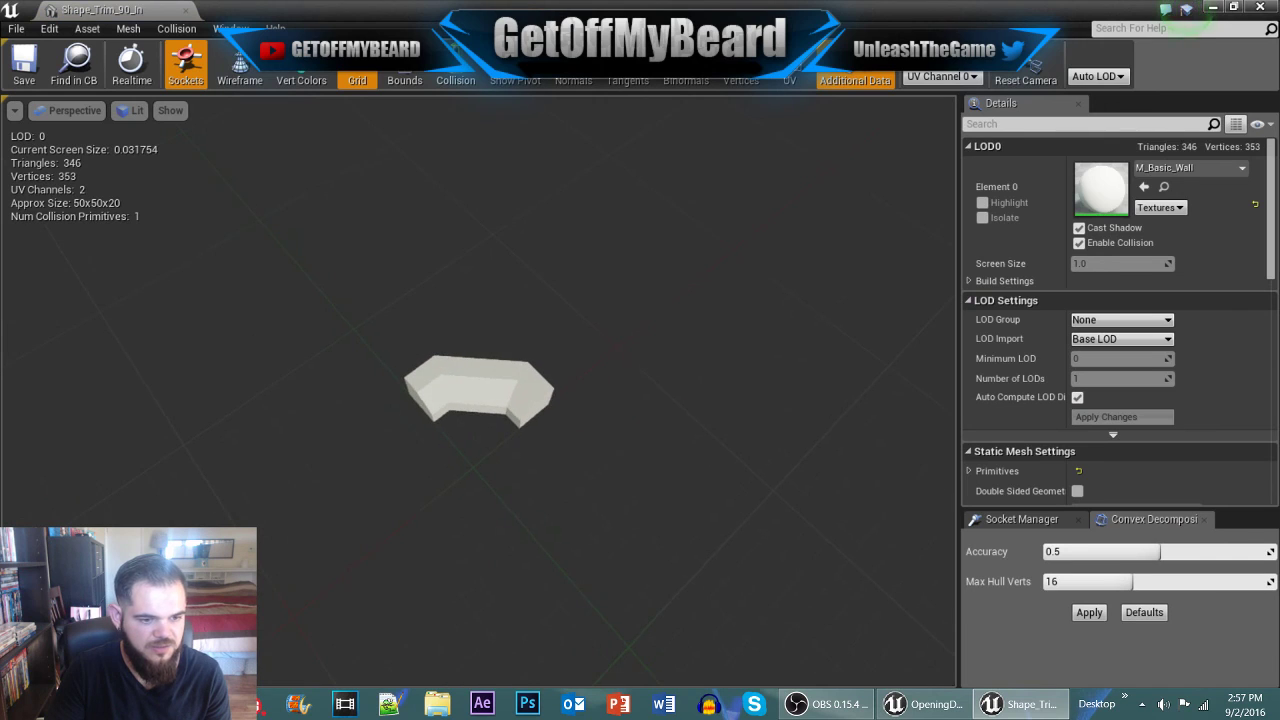
{"action": "left_click", "coordinate": [185, 10]}
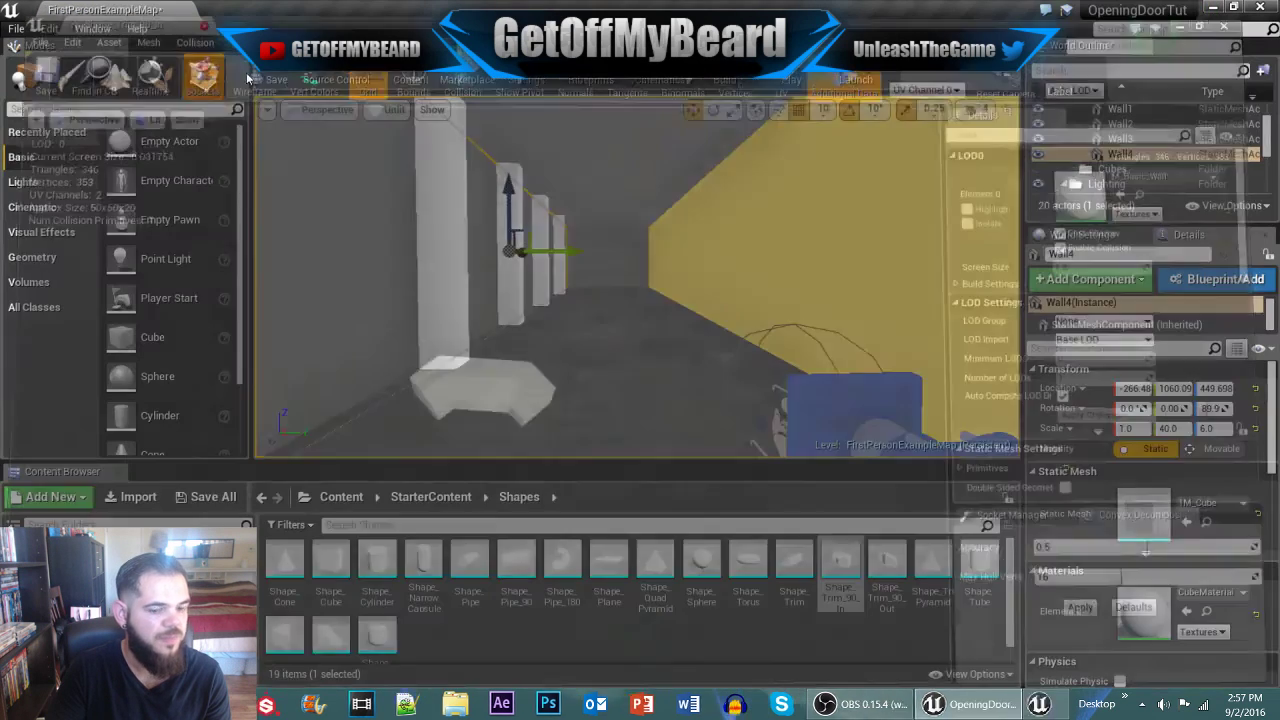
{"action": "double_click", "coordinate": [887, 562]}
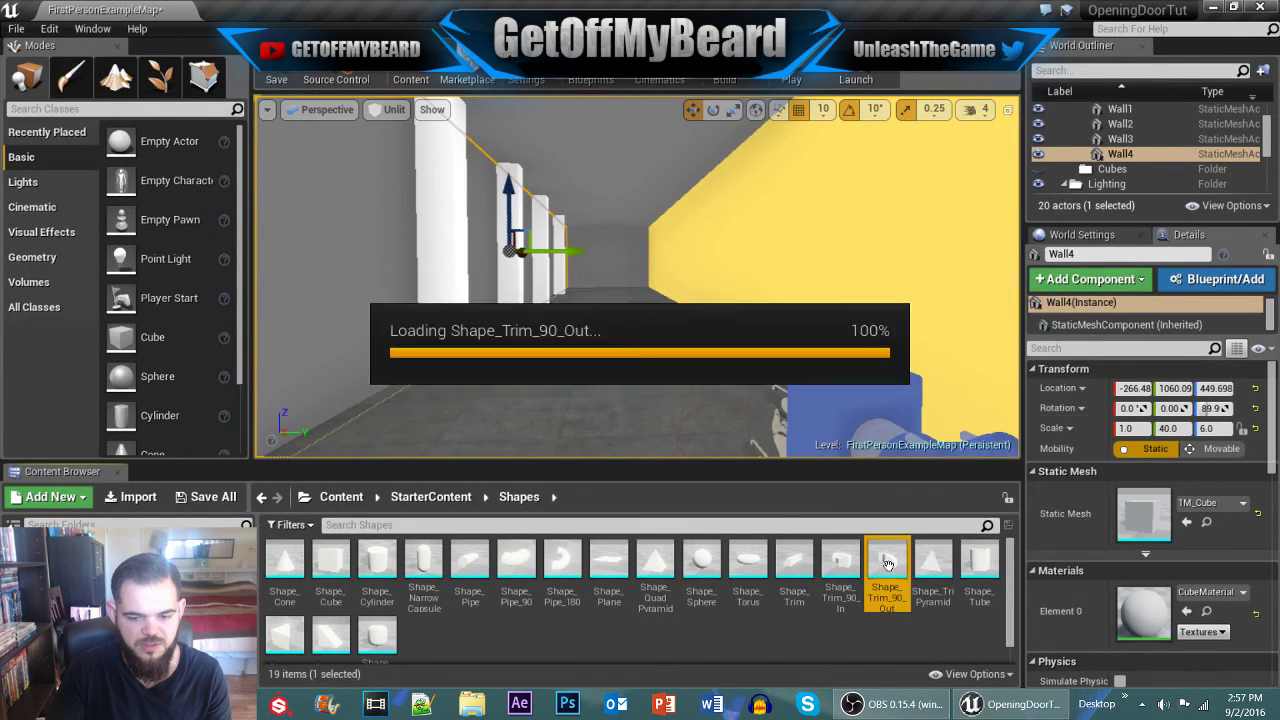
{"action": "left_click_drag", "start_coordinate": [641, 354], "coordinate": [570, 356]}
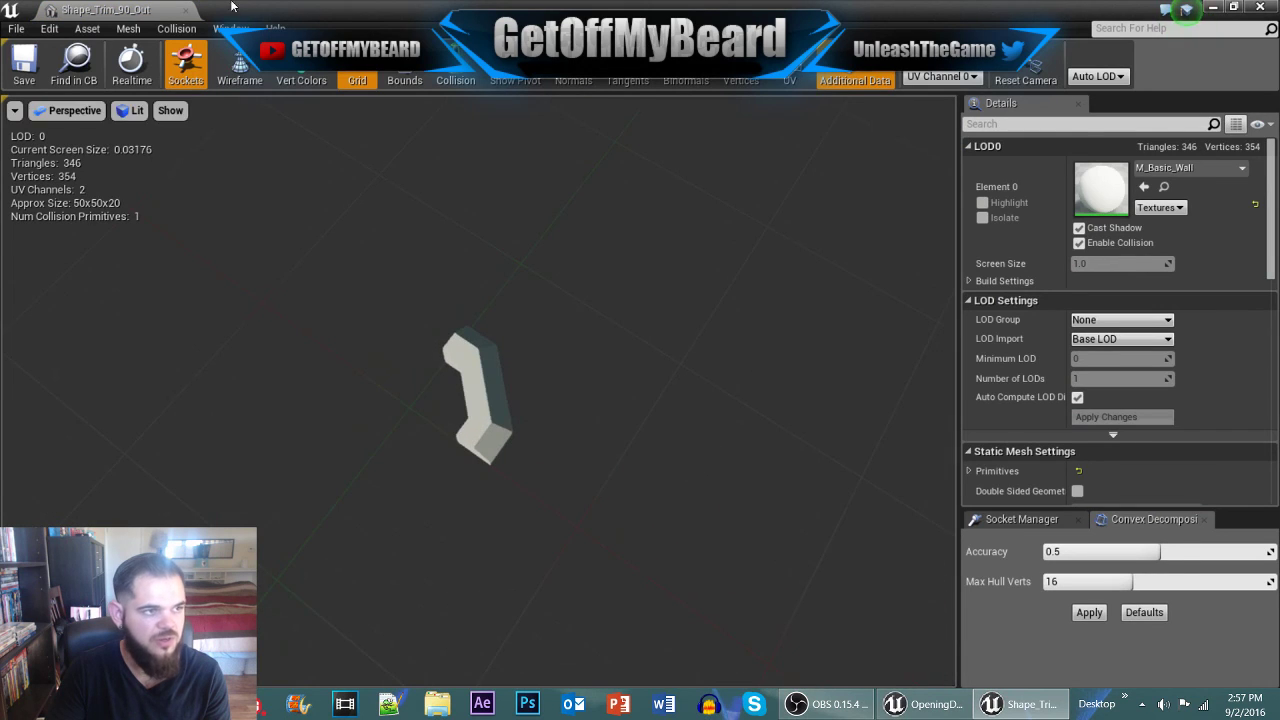
{"action": "left_click", "coordinate": [185, 10]}
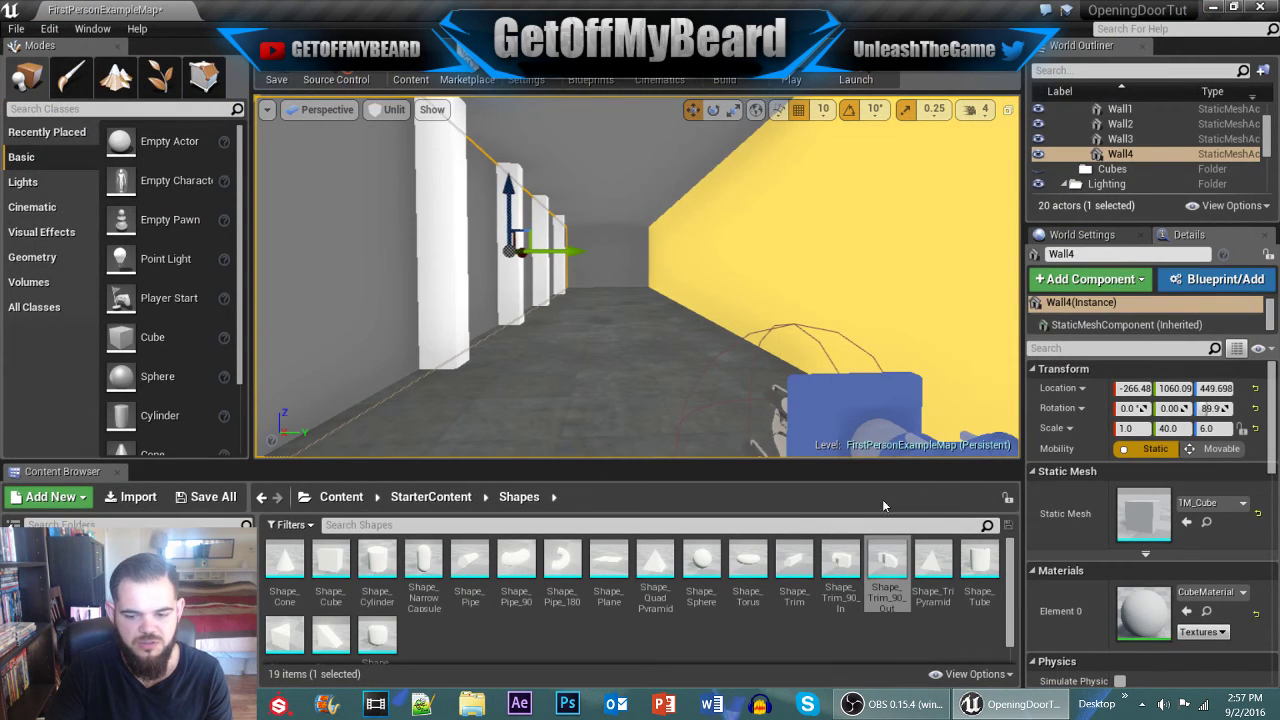
Step: Place Shape_Trim on the corridor floor at about X -1410, Y 1710, Z 170 and rotate it 90° around Z
{"action": "left_click_drag", "start_coordinate": [794, 565], "coordinate": [880, 435]}
{"action": "key", "text": "e"}
{"action": "key", "text": "f"}
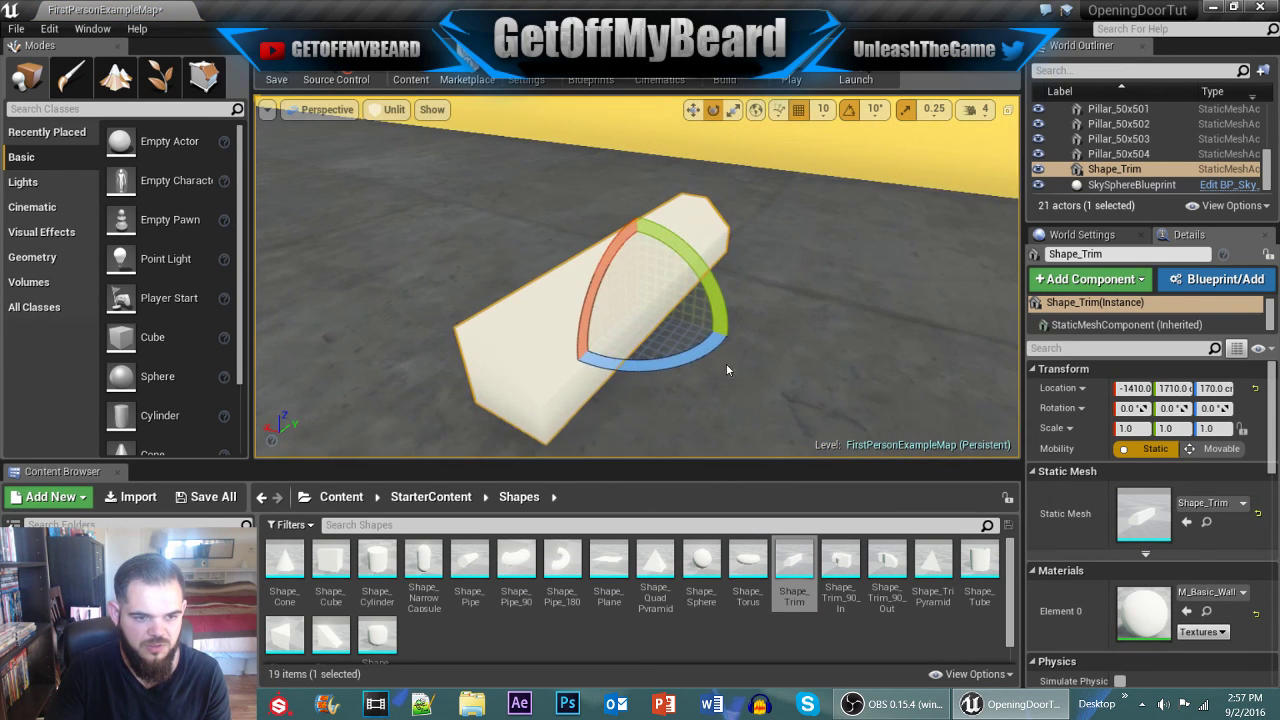
{"action": "left_click_drag", "start_coordinate": [683, 352], "coordinate": [775, 359]}
{"action": "scroll", "coordinate": [691, 351], "scroll_direction": "down", "scroll_amount": 8}
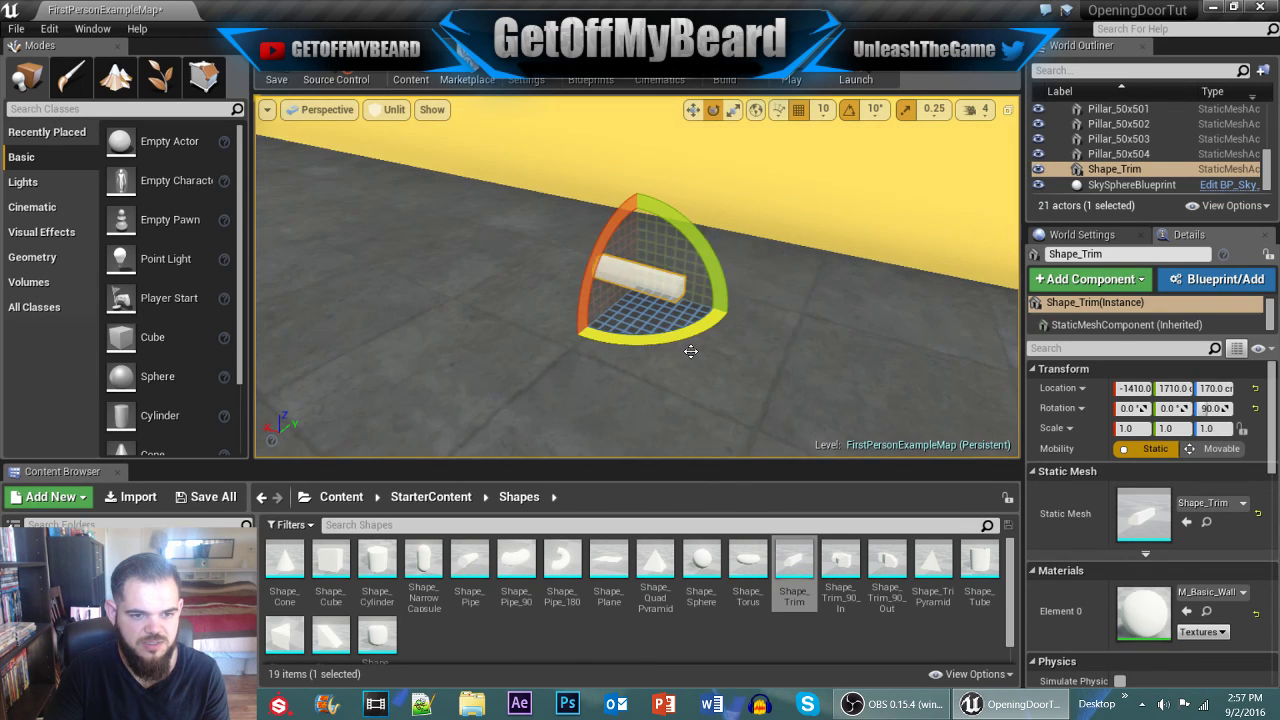
Step: Stretch the trim lengthwise to a Y scale of 9.75
{"action": "key", "text": "r"}
{"action": "scroll", "coordinate": [690, 351], "scroll_direction": "down", "scroll_amount": 10}
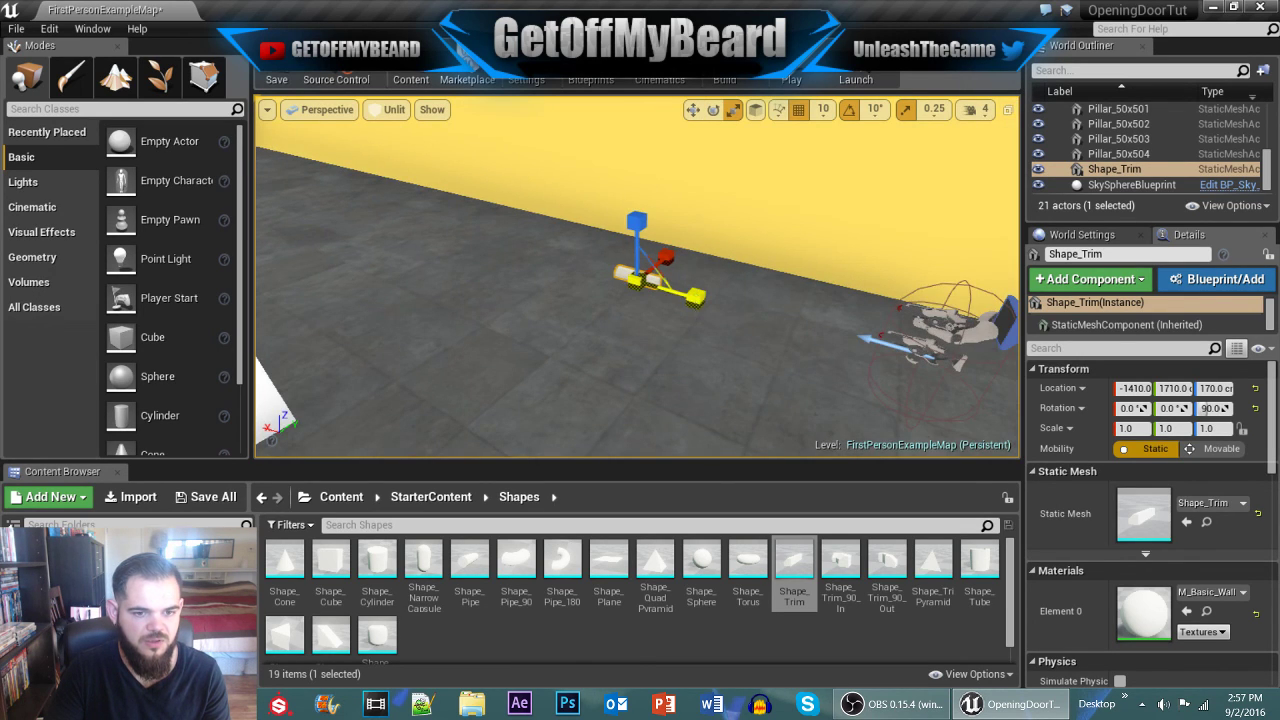
{"action": "left_click_drag", "start_coordinate": [696, 298], "coordinate": [800, 325]}
Step: Move the trim against the base of the yellow wall at about X -730, Y 1894.33, with grid snapping off for the final adjustment
{"action": "key", "text": "w"}
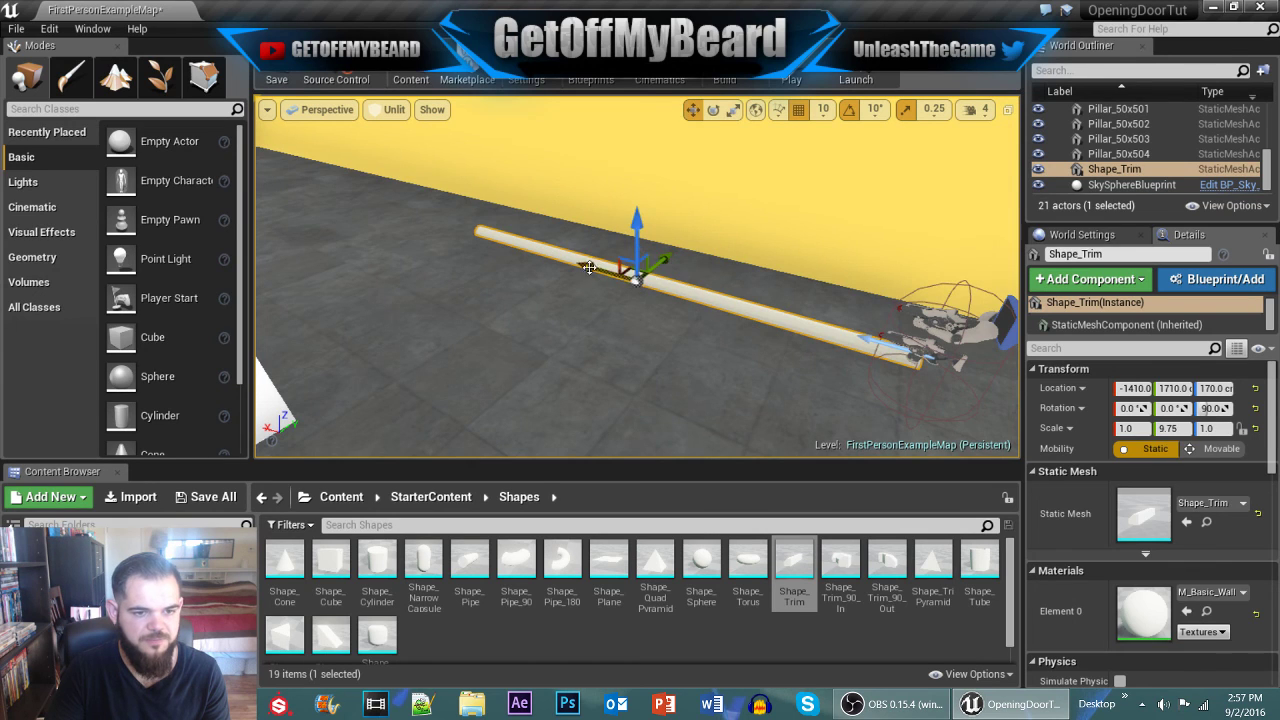
{"action": "left_click_drag", "start_coordinate": [590, 267], "coordinate": [523, 190]}
{"action": "key", "text": "f"}
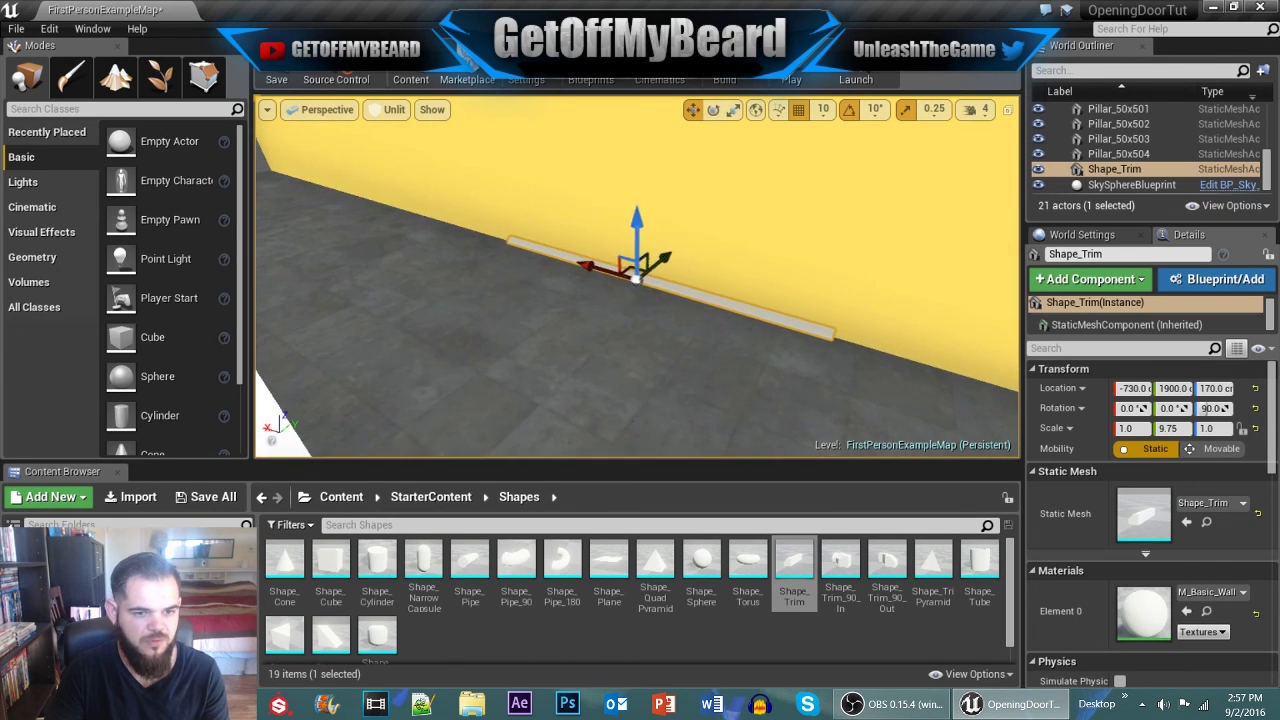
{"action": "left_click_drag", "start_coordinate": [627, 250], "coordinate": [490, 250], "text": "alt"}
{"action": "left_click_drag", "start_coordinate": [750, 312], "coordinate": [712, 332], "text": "alt"}
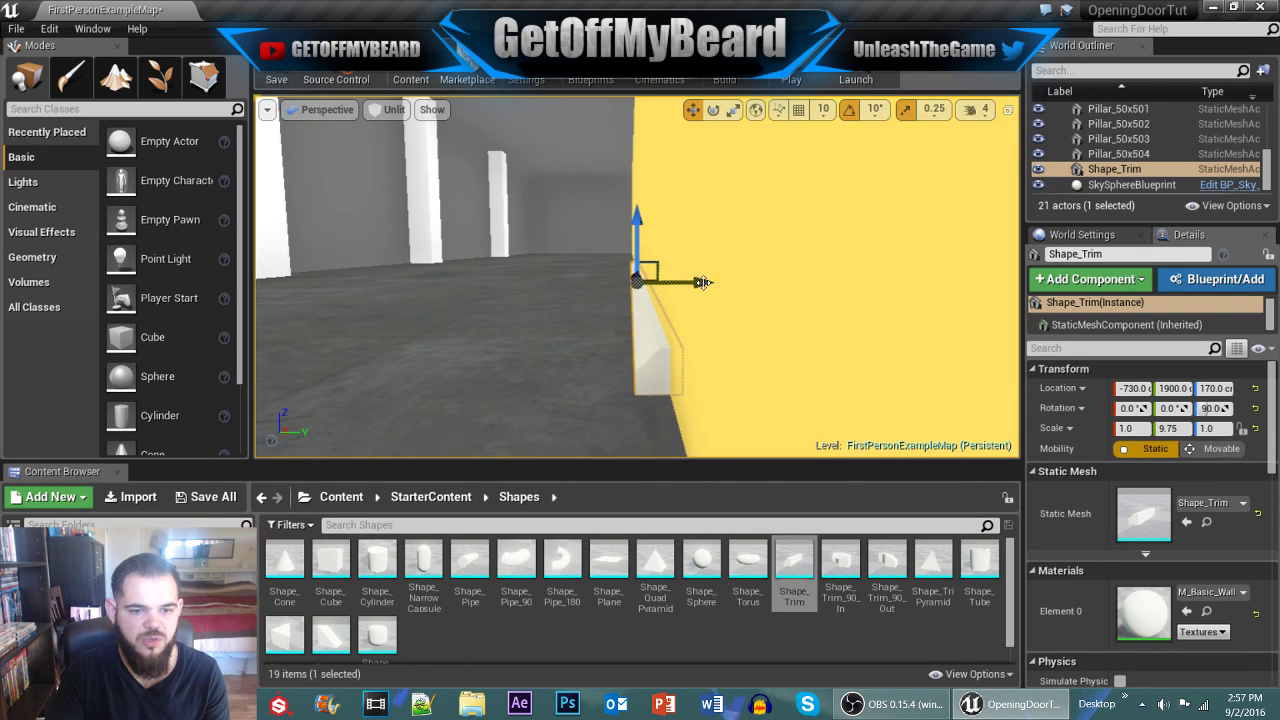
{"action": "left_click_drag", "start_coordinate": [705, 283], "coordinate": [699, 283]}
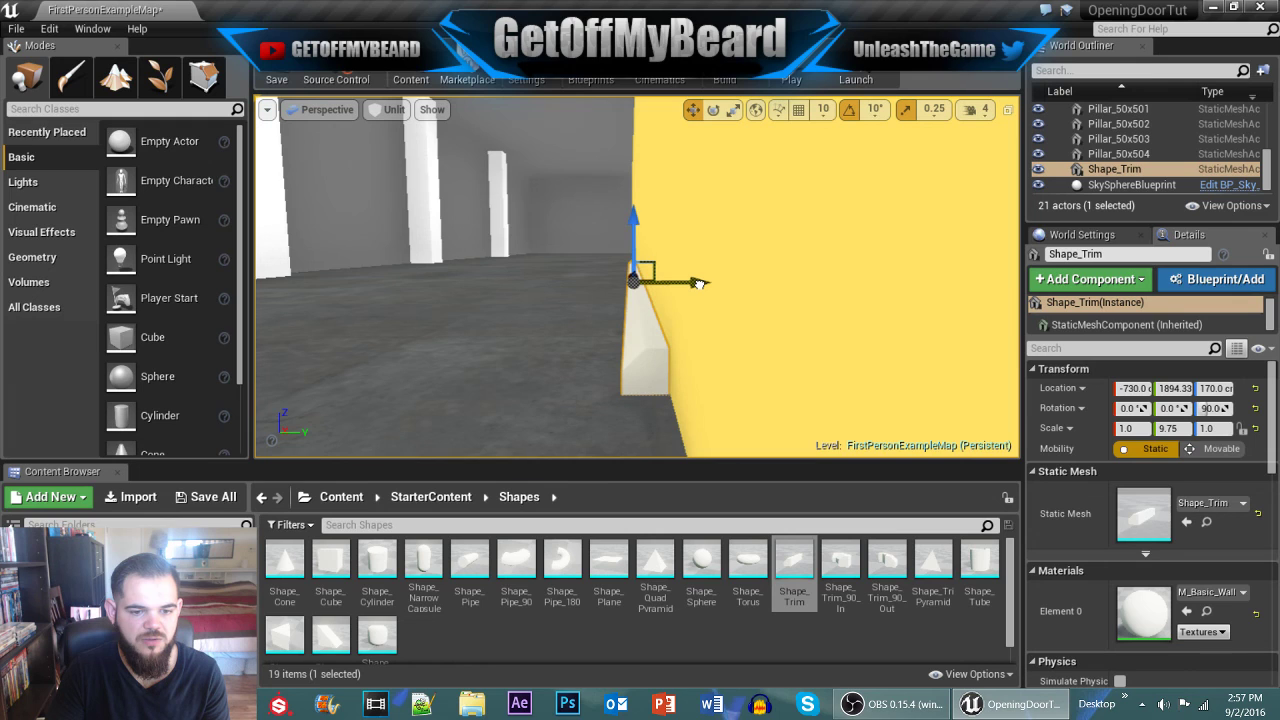
{"action": "left_click", "coordinate": [803, 123]}
Step: Stretch the trim along the base of the yellow wall to a Y scale of 31.75
{"action": "scroll", "coordinate": [652, 288], "scroll_direction": "down", "scroll_amount": 3}
{"action": "left_click_drag", "start_coordinate": [652, 288], "coordinate": [870, 290], "text": "alt"}
{"action": "key", "text": "r"}
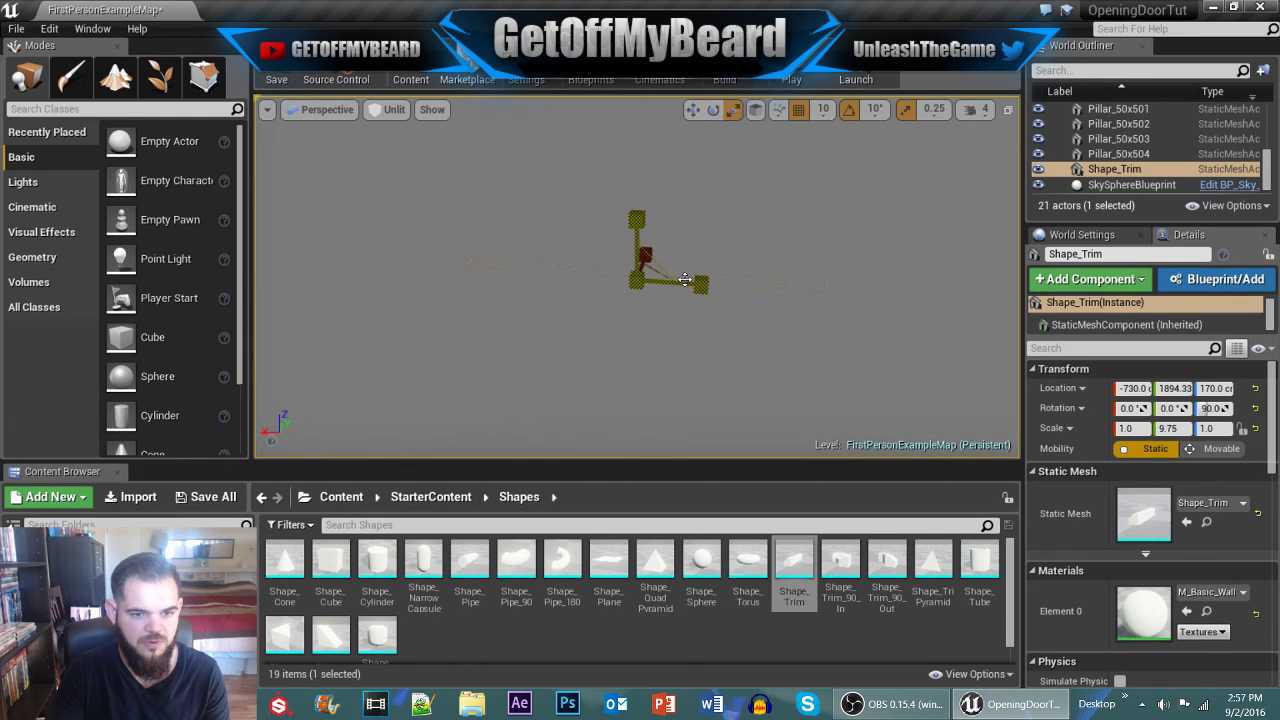
{"action": "right_click_drag", "start_coordinate": [709, 242], "coordinate": [728, 226]}
{"action": "key", "text": "w"}
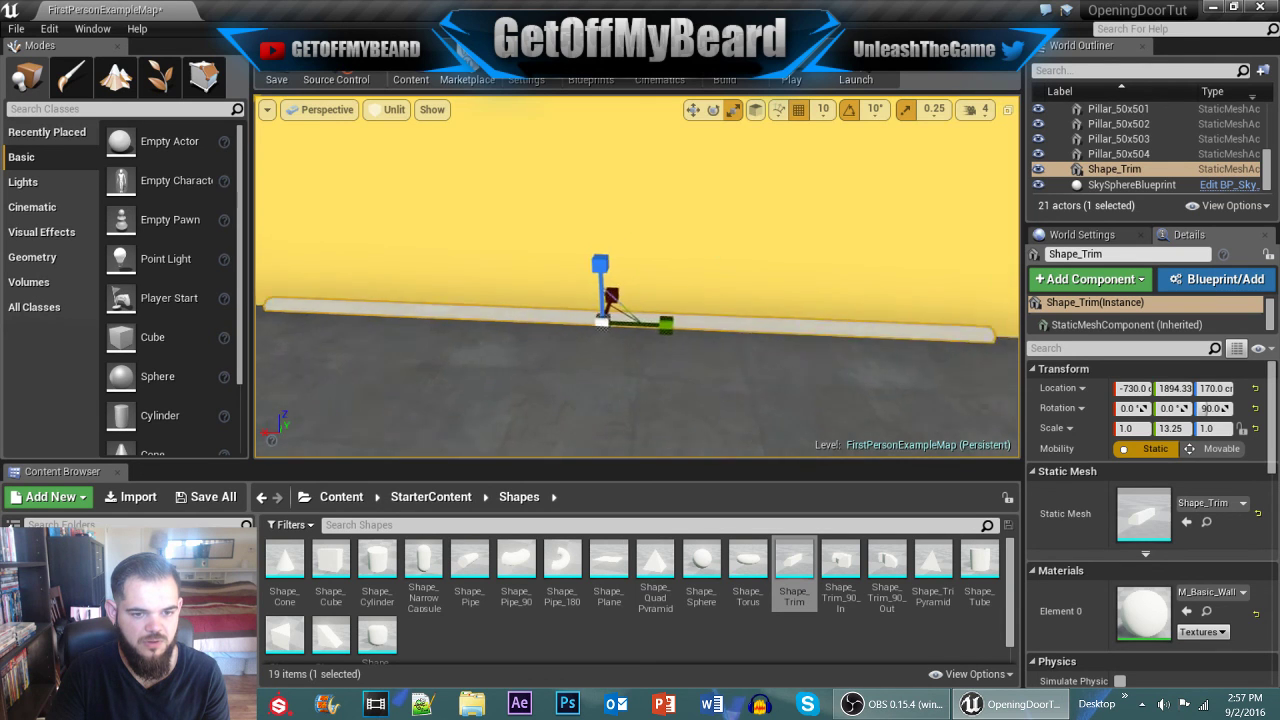
{"action": "right_click_drag", "start_coordinate": [617, 283], "coordinate": [670, 298]}
{"action": "key", "text": "s"}
{"action": "key", "text": "s"}
{"action": "key", "text": "w"}
Step: Slide the trim along the yellow wall to X -310 with grid snapping on
{"action": "key", "text": "w"}
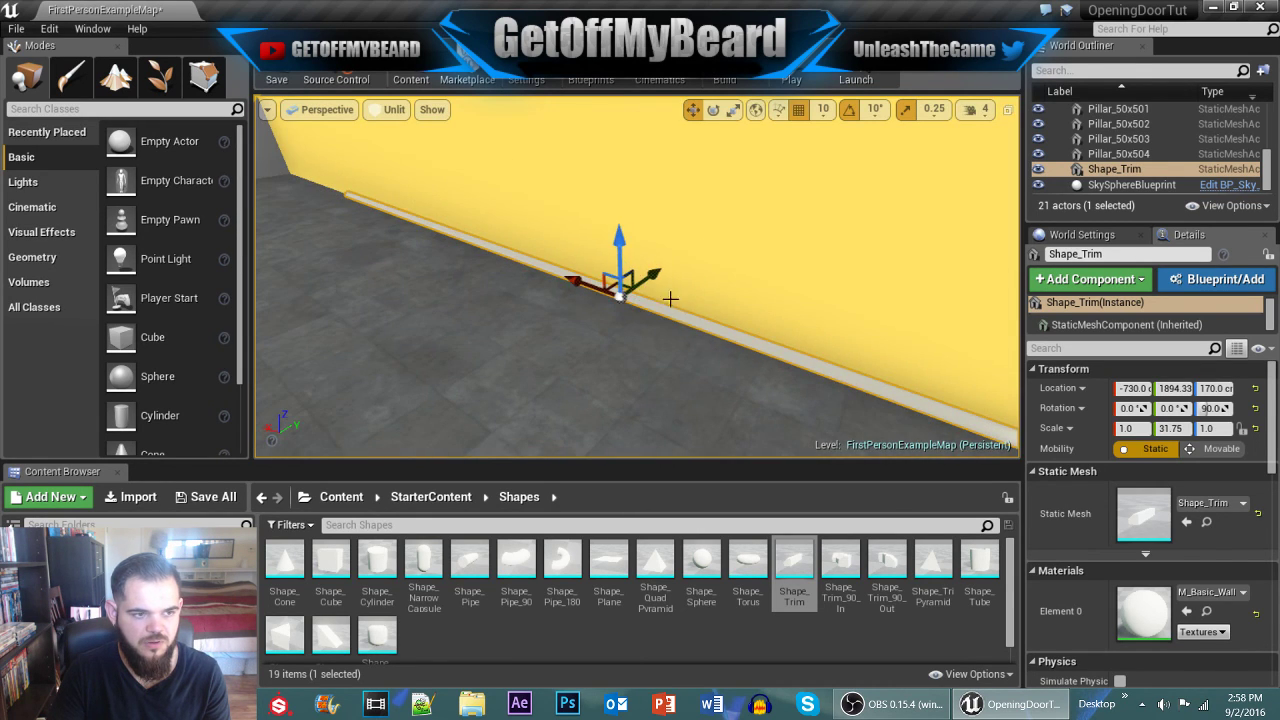
{"action": "left_click_drag", "start_coordinate": [581, 281], "coordinate": [490, 260]}
{"action": "right_click_drag", "start_coordinate": [571, 263], "coordinate": [454, 259]}
Step: Adjust the trim's length to a Y scale of 37.75, checking its fit at both ends of the wall
{"action": "key", "text": "r"}
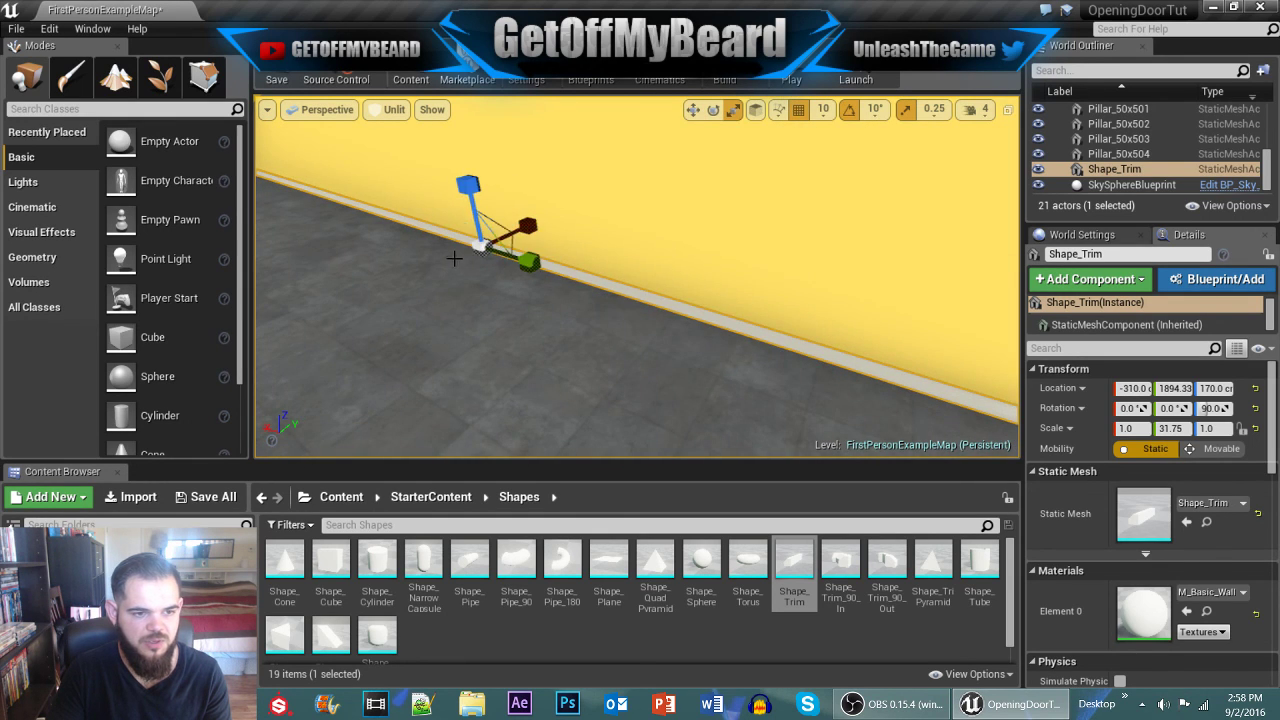
{"action": "left_click_drag", "start_coordinate": [530, 261], "coordinate": [602, 213]}
{"action": "mouse_move", "coordinate": [731, 292]}
{"action": "right_mouse_down"}
{"action": "mouse_move", "coordinate": [930, 290]}
{"action": "mouse_move", "coordinate": [731, 292]}
{"action": "right_mouse_up"}
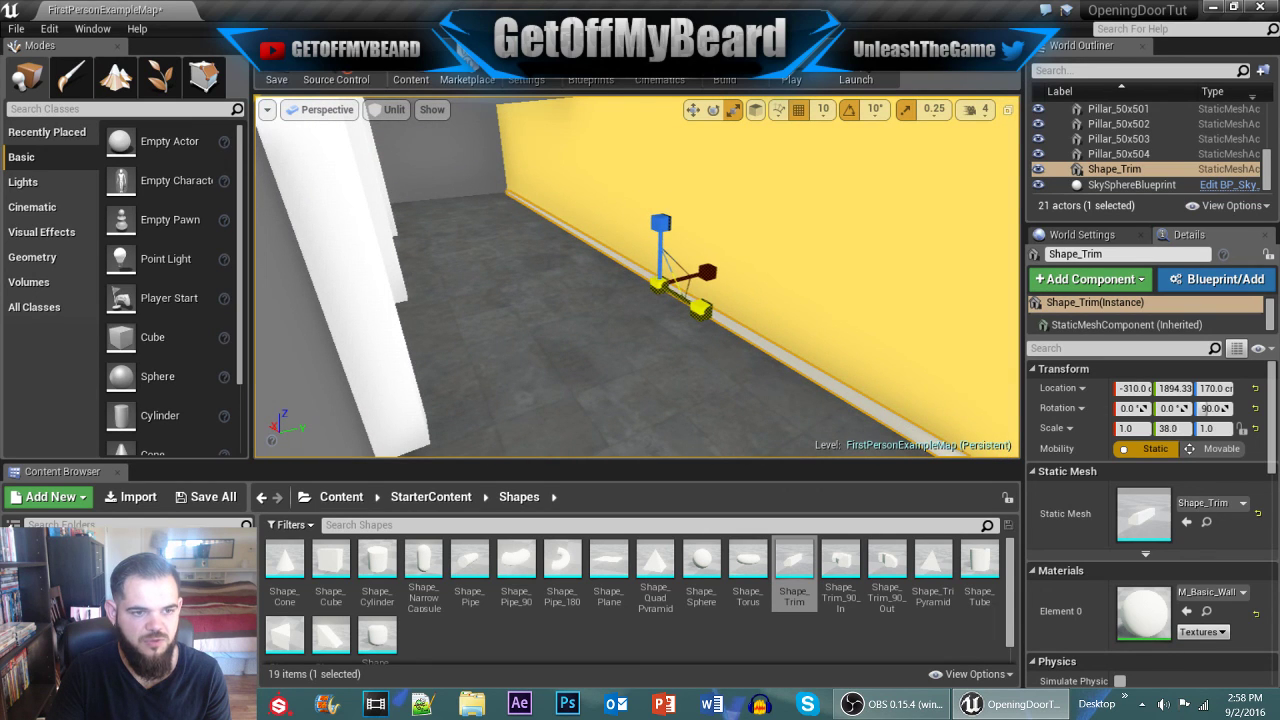
{"action": "right_click_drag", "start_coordinate": [700, 310], "coordinate": [945, 308]}
{"action": "right_click_drag", "start_coordinate": [734, 286], "coordinate": [755, 325]}
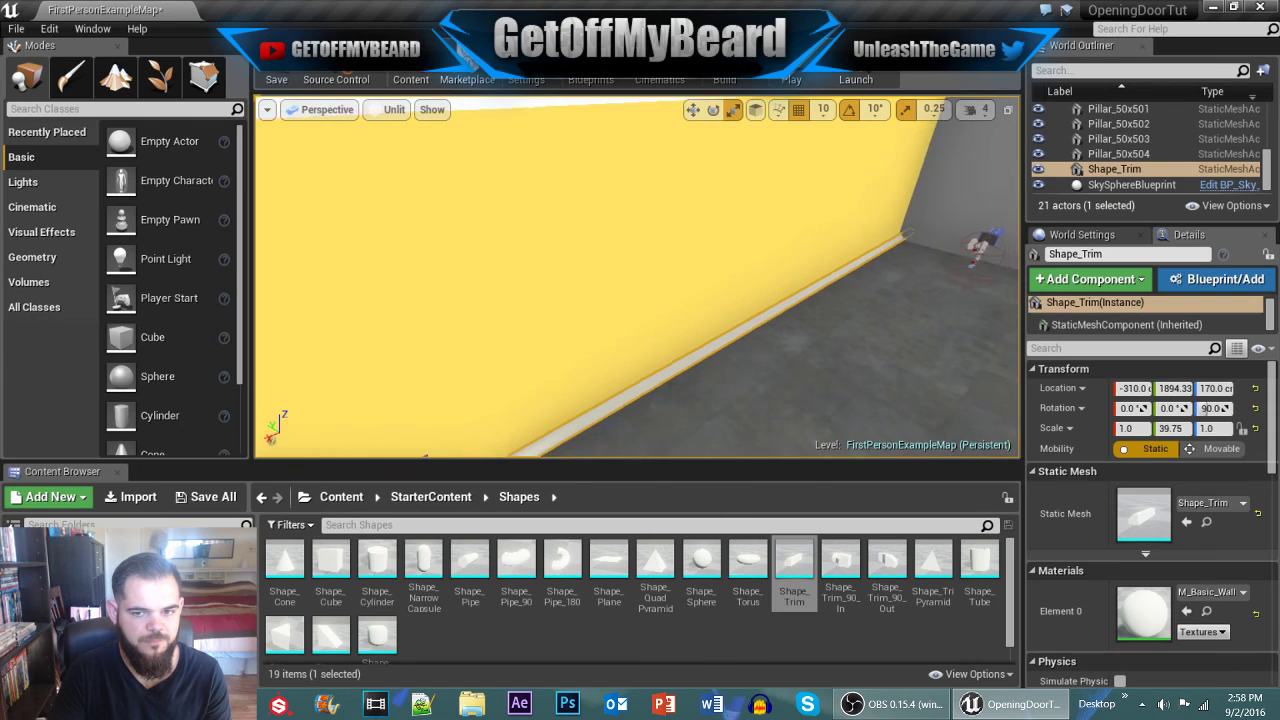
{"action": "scroll", "coordinate": [734, 286], "scroll_direction": "down", "scroll_amount": 5}
{"action": "scroll", "coordinate": [585, 368], "scroll_direction": "up", "scroll_amount": 4}
{"action": "right_click_drag", "start_coordinate": [585, 368], "coordinate": [555, 405]}
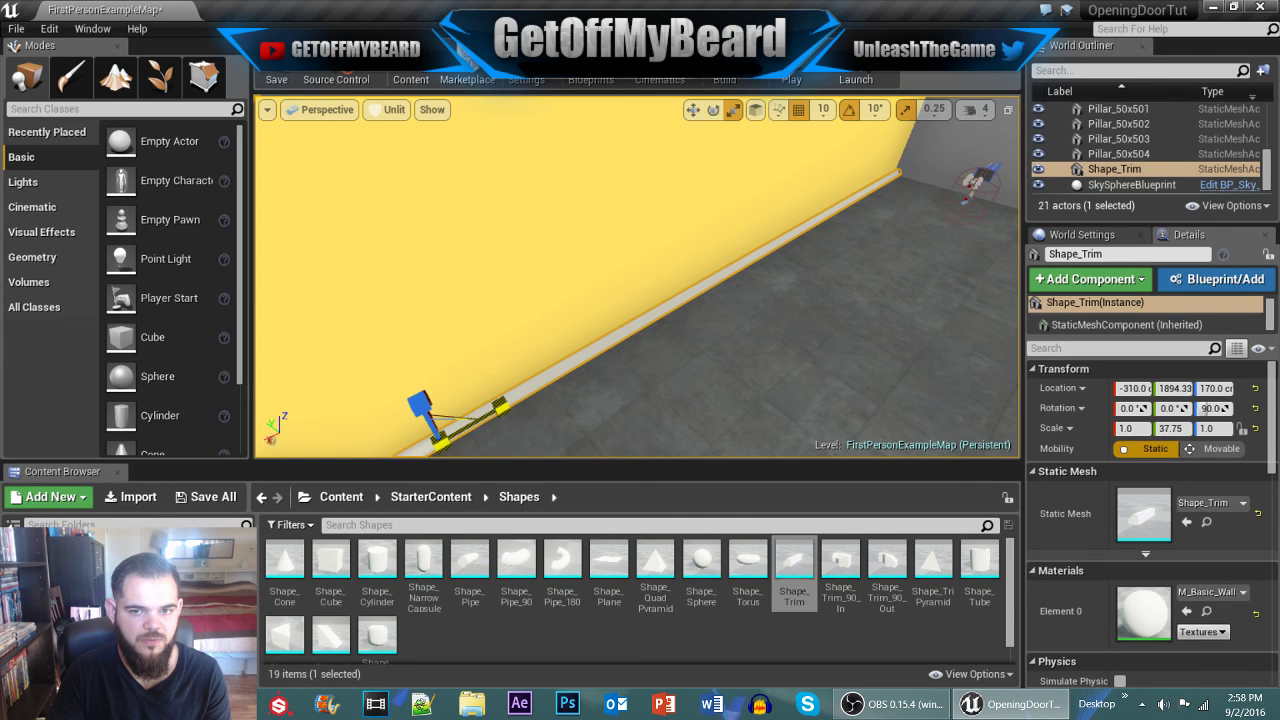
Step: Set the trim's Y scale to 37.5 and slide it along the wall to X -290
{"action": "mouse_move", "coordinate": [616, 305]}
{"action": "right_mouse_down"}
{"action": "mouse_move", "coordinate": [330, 300]}
{"action": "mouse_move", "coordinate": [760, 306]}
{"action": "mouse_move", "coordinate": [640, 300]}
{"action": "mouse_move", "coordinate": [610, 295]}
{"action": "mouse_move", "coordinate": [612, 282]}
{"action": "mouse_move", "coordinate": [616, 320]}
{"action": "mouse_move", "coordinate": [631, 300]}
{"action": "right_mouse_up"}
{"action": "key", "text": "w"}
{"action": "key", "text": "d"}
{"action": "key", "text": "w"}
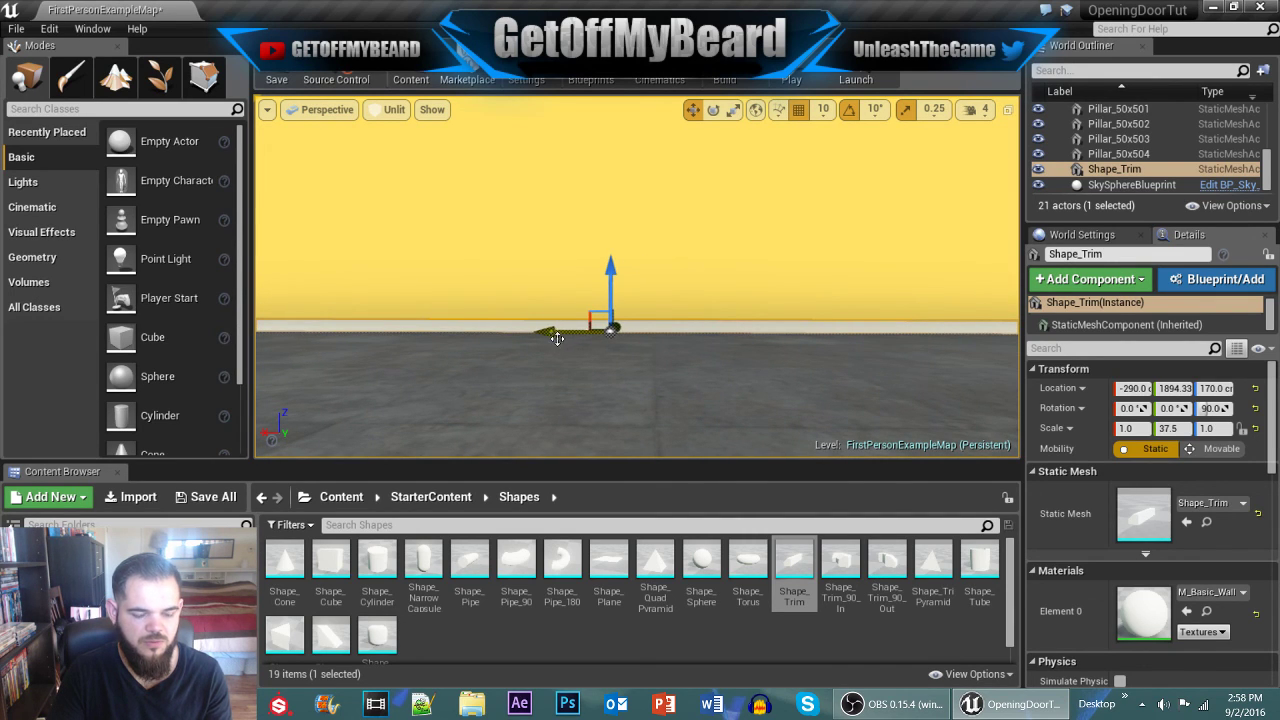
Step: Lengthen the trim slightly to a Y scale of 37.75
{"action": "key", "text": "r"}
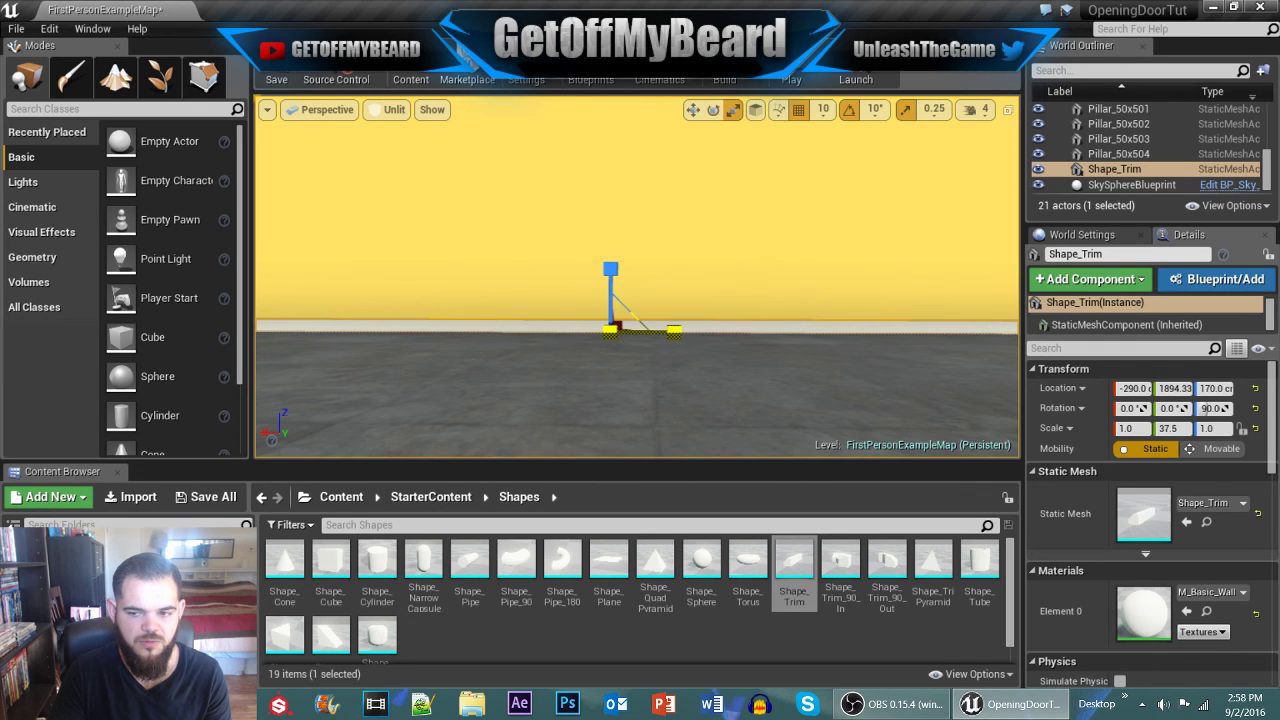
{"action": "right_click_drag", "start_coordinate": [640, 329], "coordinate": [425, 368]}
{"action": "key", "text": "w"}
{"action": "key", "text": "s"}
{"action": "key", "text": "a"}
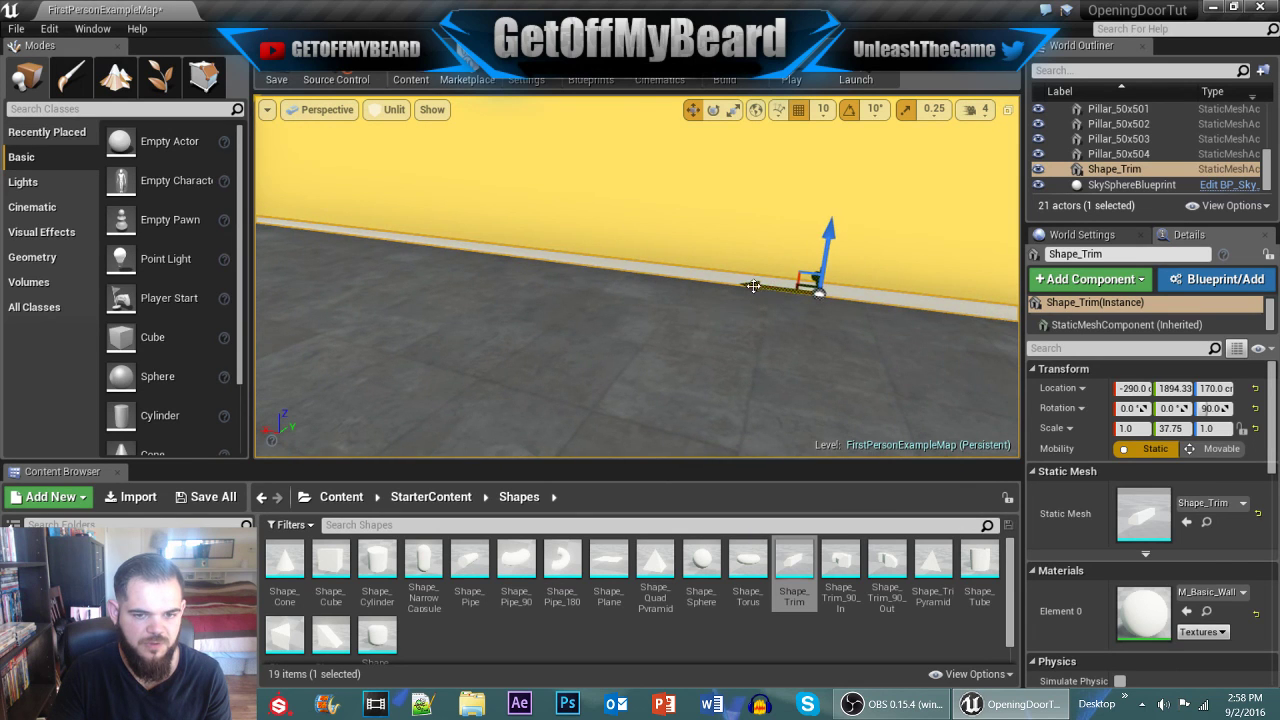
Step: Slide the trim farther along the yellow wall to X -270
{"action": "right_click_drag", "start_coordinate": [753, 286], "coordinate": [930, 295]}
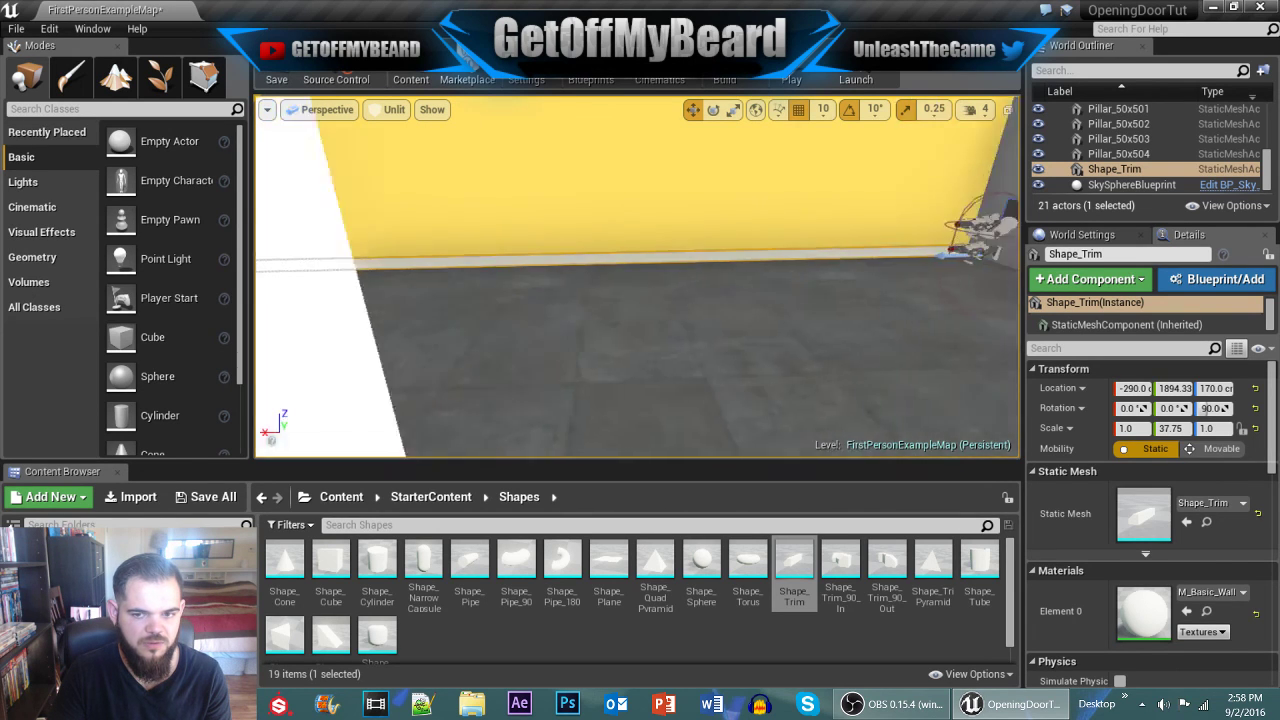
{"action": "right_click_drag", "start_coordinate": [486, 272], "coordinate": [668, 304]}
{"action": "right_click_drag", "start_coordinate": [470, 300], "coordinate": [760, 275]}
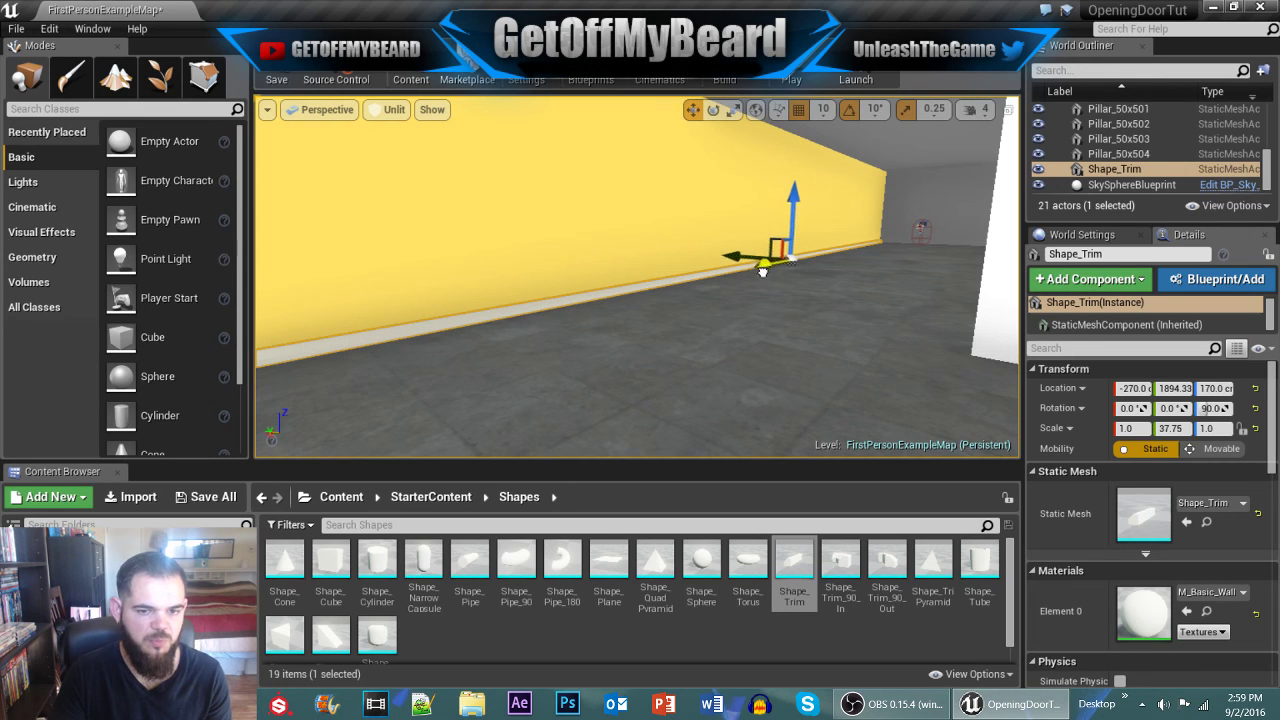
Step: Shift the trim's pivot toward its end, turn off grid snapping, and nudge the trim into the corner at about X -266.09
{"action": "left_click_drag", "start_coordinate": [762, 272], "coordinate": [337, 346]}
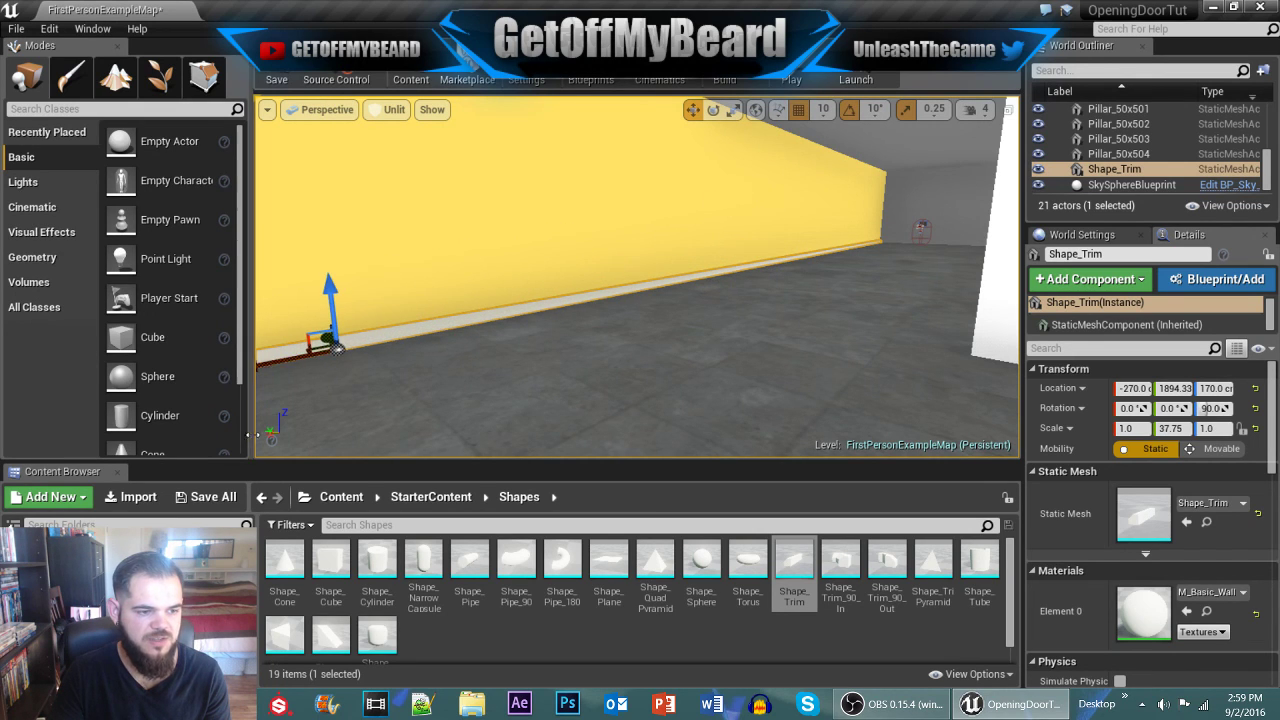
{"action": "mouse_move", "coordinate": [462, 374]}
{"action": "right_mouse_down"}
{"action": "mouse_move", "coordinate": [405, 374]}
{"action": "mouse_move", "coordinate": [468, 385]}
{"action": "mouse_move", "coordinate": [456, 395]}
{"action": "right_mouse_up"}
{"action": "key", "text": "w"}
{"action": "key", "text": "w"}
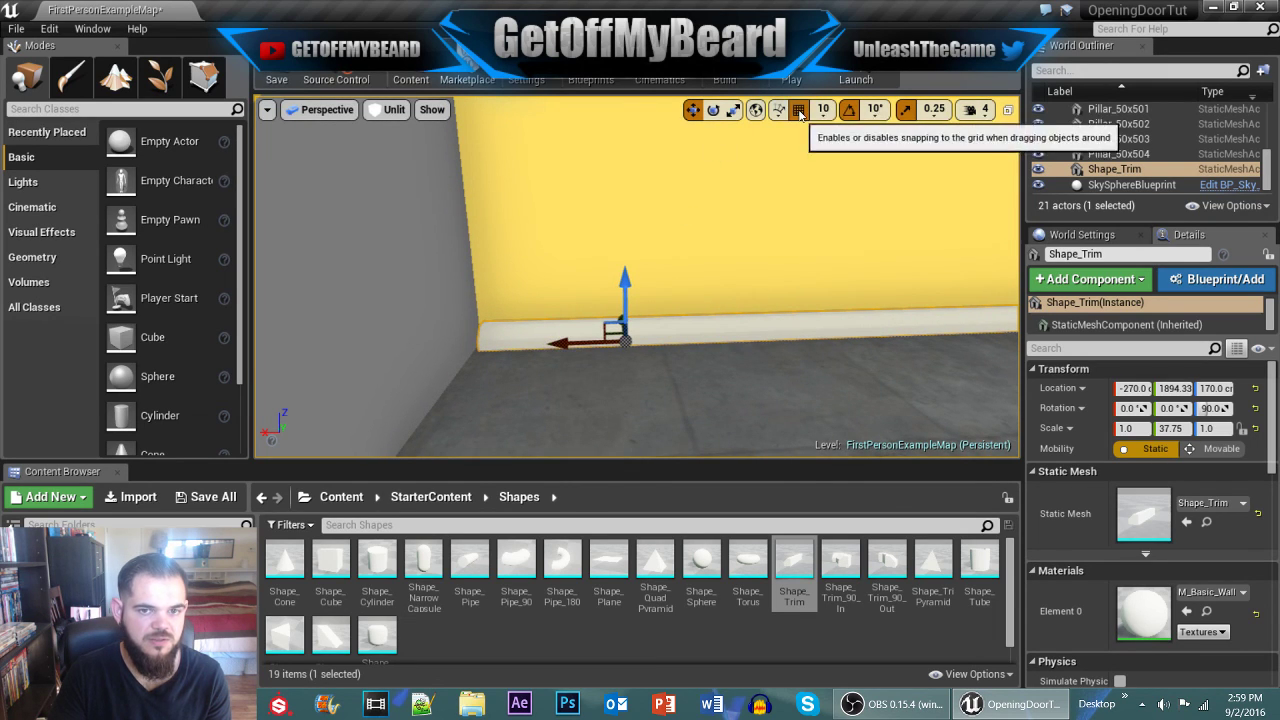
{"action": "left_click_drag", "start_coordinate": [573, 342], "coordinate": [561, 346]}
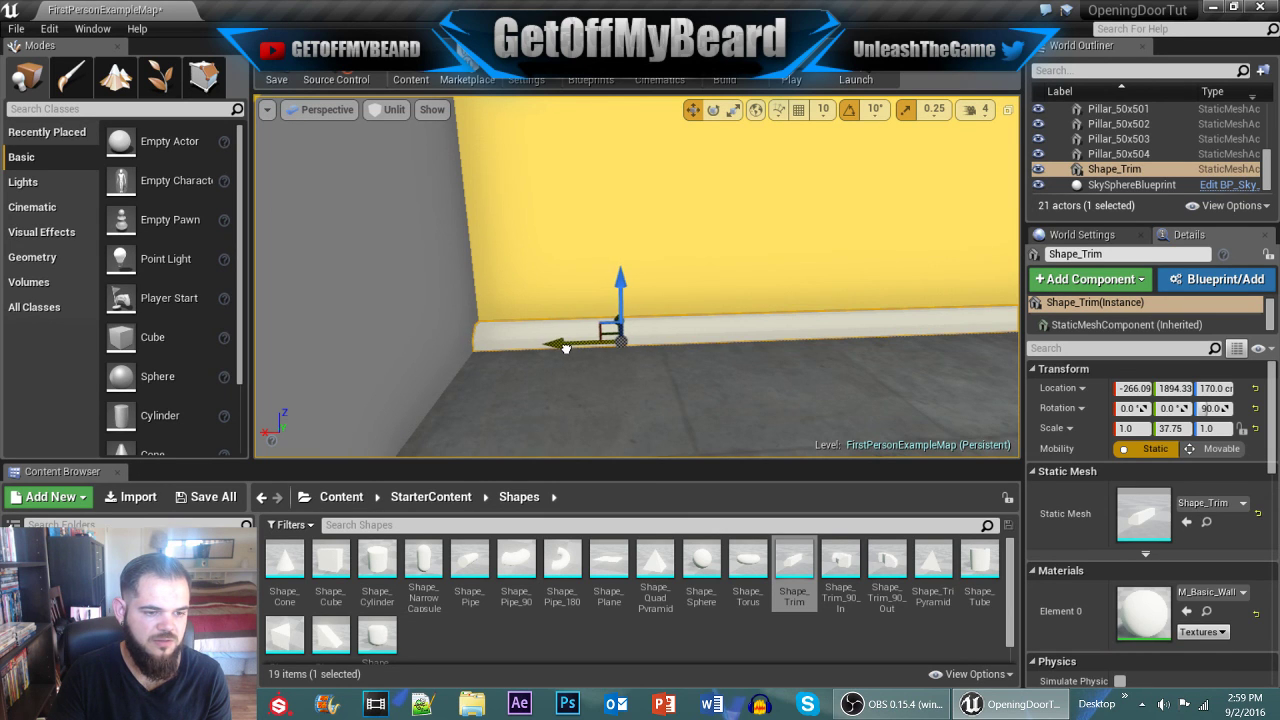
Step: Set the trim's Y scale to about 38.3 so it reaches the opposite end wall, and check it along the corridor
{"action": "right_click_drag", "start_coordinate": [566, 336], "coordinate": [800, 380]}
{"action": "key", "text": "w"}
{"action": "key", "text": "a"}
{"action": "key", "text": "r"}
{"action": "left_click", "coordinate": [1172, 428]}
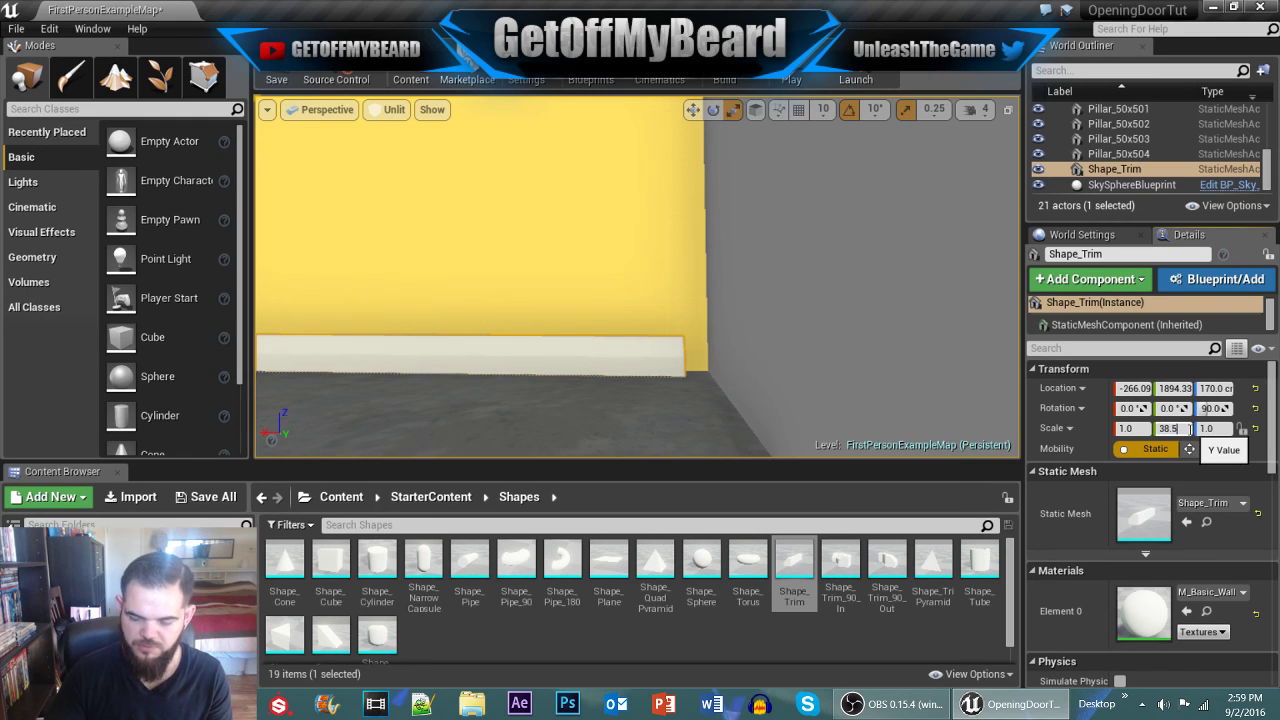
{"action": "key", "text": "Return"}
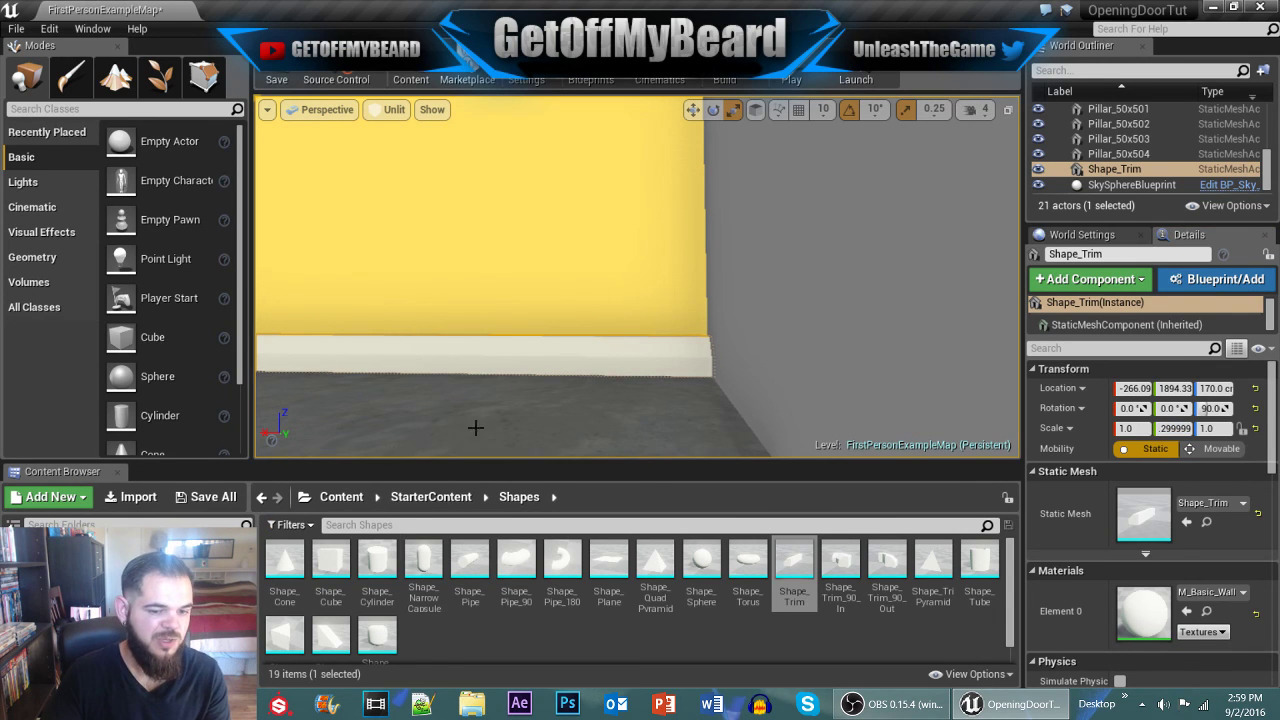
{"action": "right_click_drag", "start_coordinate": [474, 426], "coordinate": [275, 430]}
{"action": "right_click_drag", "start_coordinate": [350, 418], "coordinate": [513, 348]}
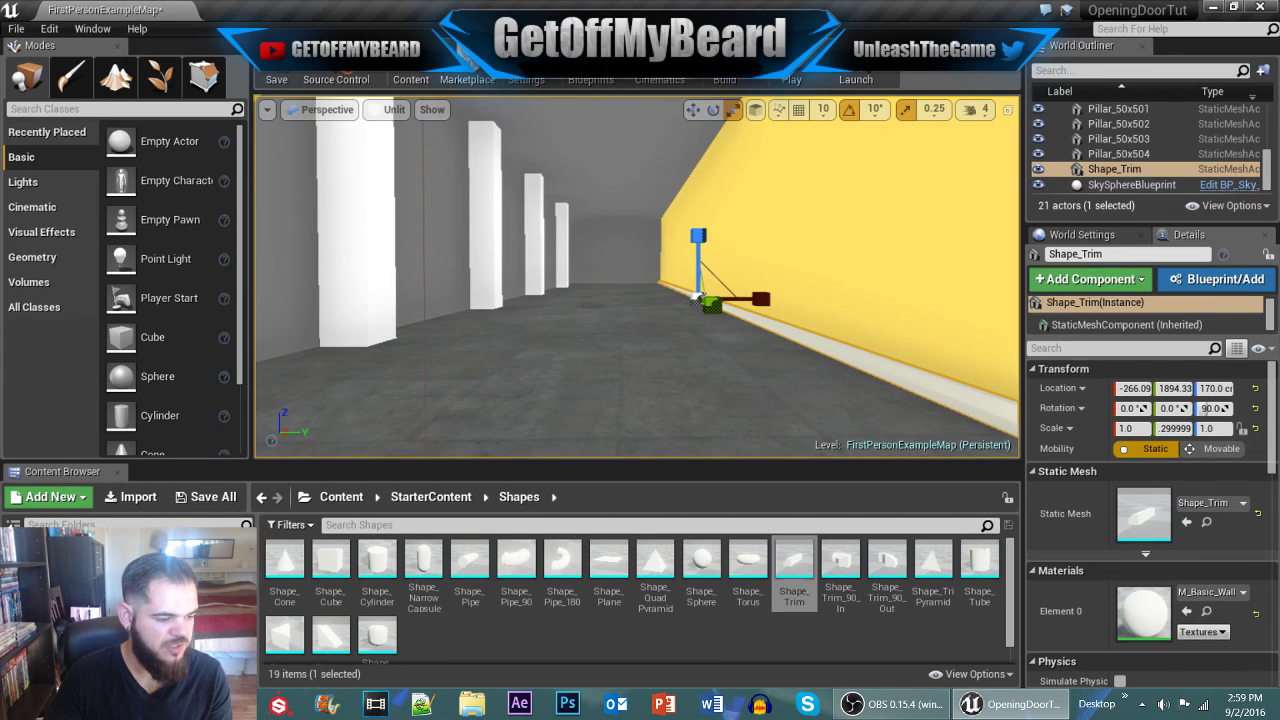
Step: Apply the pillar-mat material from the tutorial-project folder to the baseboard trim
{"action": "left_click", "coordinate": [100, 650]}
{"action": "left_click_drag", "start_coordinate": [286, 562], "coordinate": [1142, 618]}
{"action": "right_click_drag", "start_coordinate": [772, 395], "coordinate": [802, 371]}
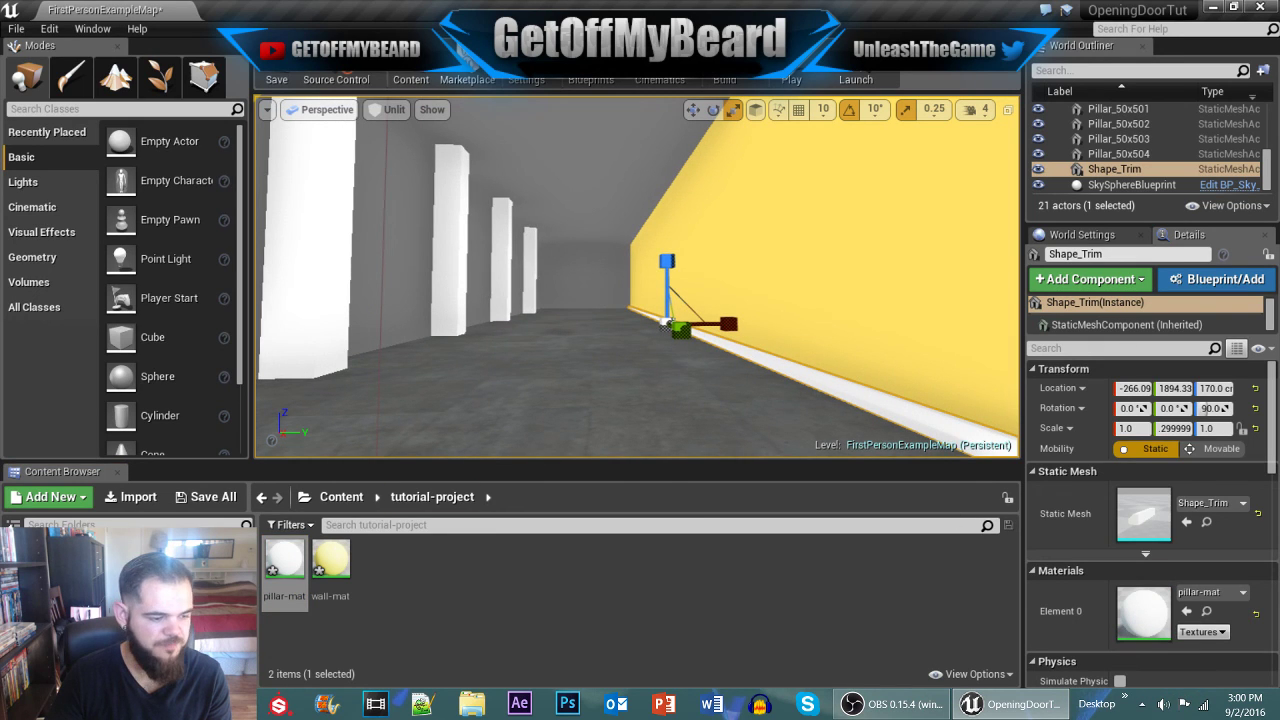
Step: Place a Shape_Pipe from the StarterContent Shapes on the floor near the yellow wall and rotate it 90 degrees about Z
{"action": "left_click", "coordinate": [100, 615]}
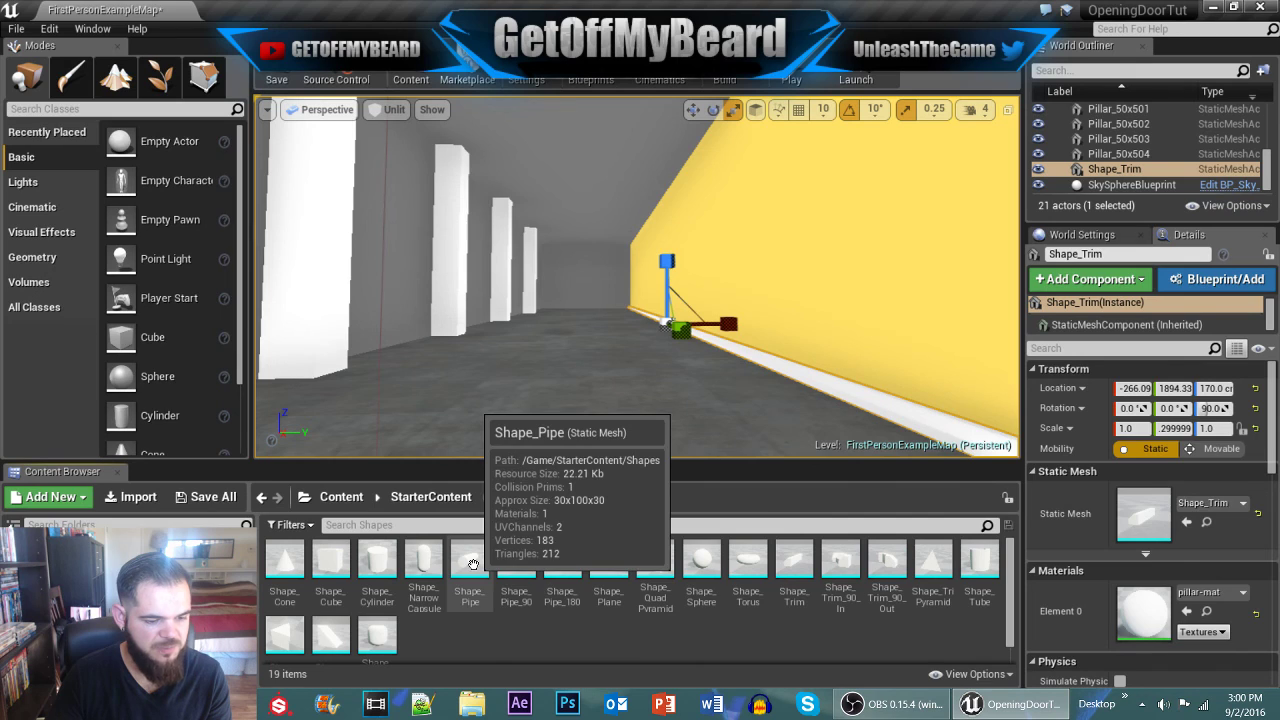
{"action": "left_click_drag", "start_coordinate": [470, 565], "coordinate": [770, 382]}
{"action": "key", "text": "e"}
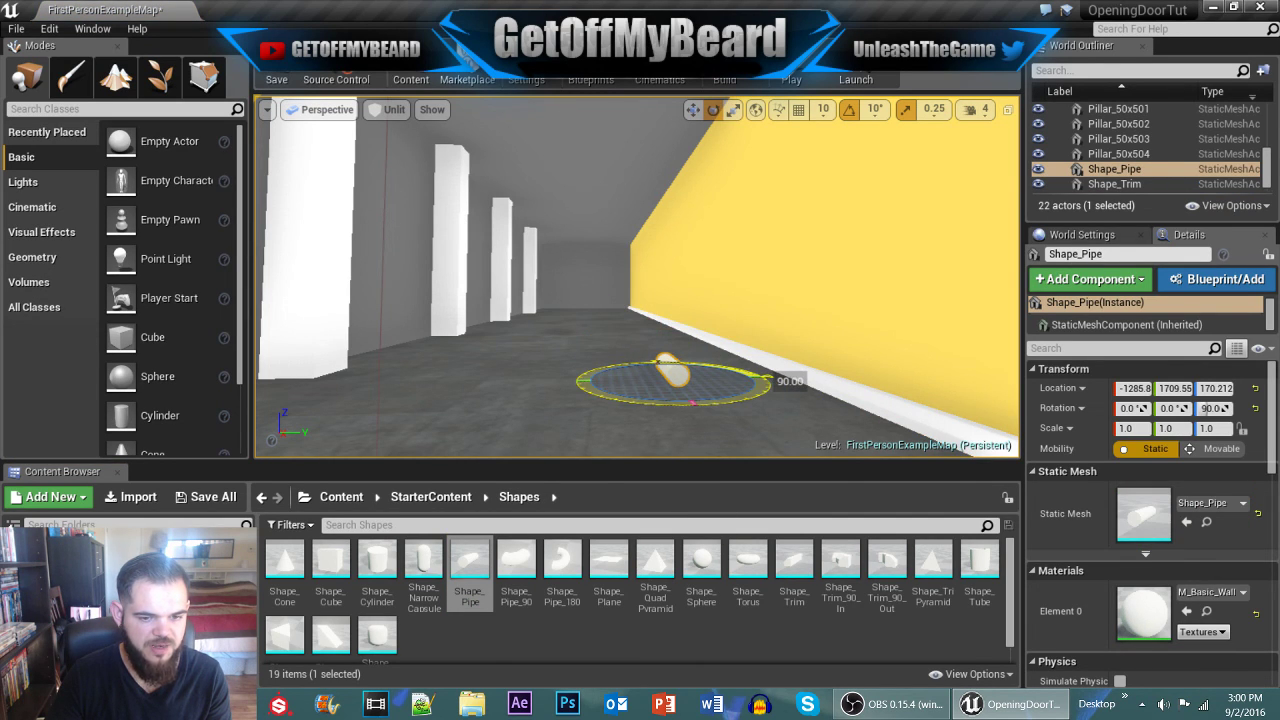
Step: Raise the pipe off the floor to a Z location of about 239
{"action": "key", "text": "w"}
{"action": "left_click_drag", "start_coordinate": [676, 338], "coordinate": [672, 292]}
{"action": "key", "text": "f"}
{"action": "left_click_drag", "start_coordinate": [745, 345], "coordinate": [960, 350], "text": "alt"}
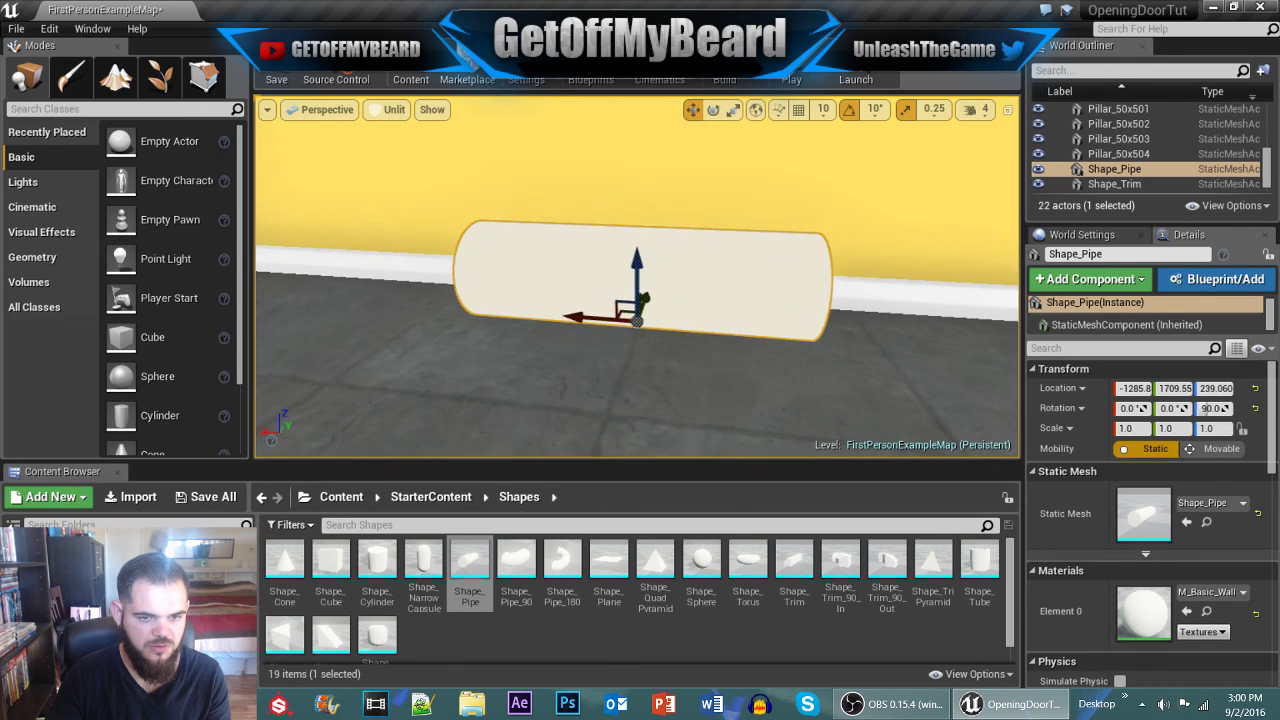
{"action": "scroll", "coordinate": [745, 345], "scroll_direction": "down", "scroll_amount": 4}
{"action": "left_click_drag", "start_coordinate": [745, 345], "coordinate": [725, 348], "text": "alt"}
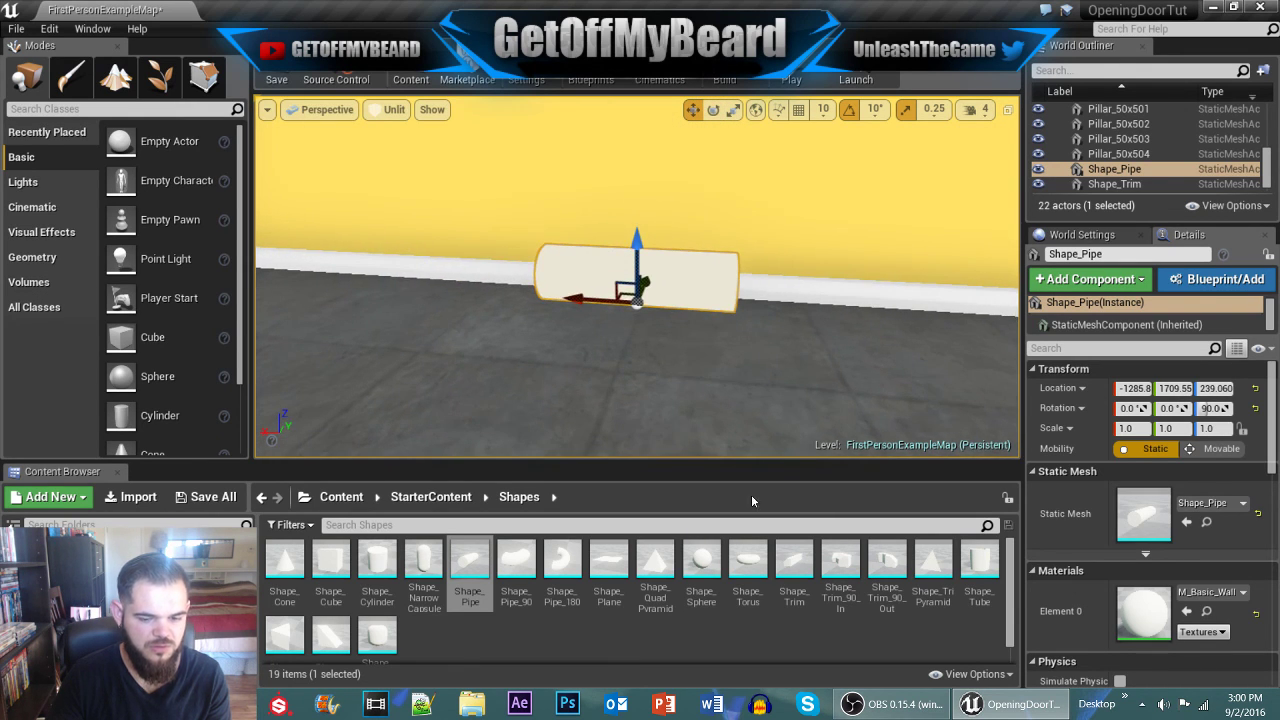
Step: Scale the pipe up uniformly to 4.25
{"action": "right_click_drag", "start_coordinate": [775, 322], "coordinate": [530, 326]}
{"action": "key", "text": "d"}
{"action": "key", "text": "r"}
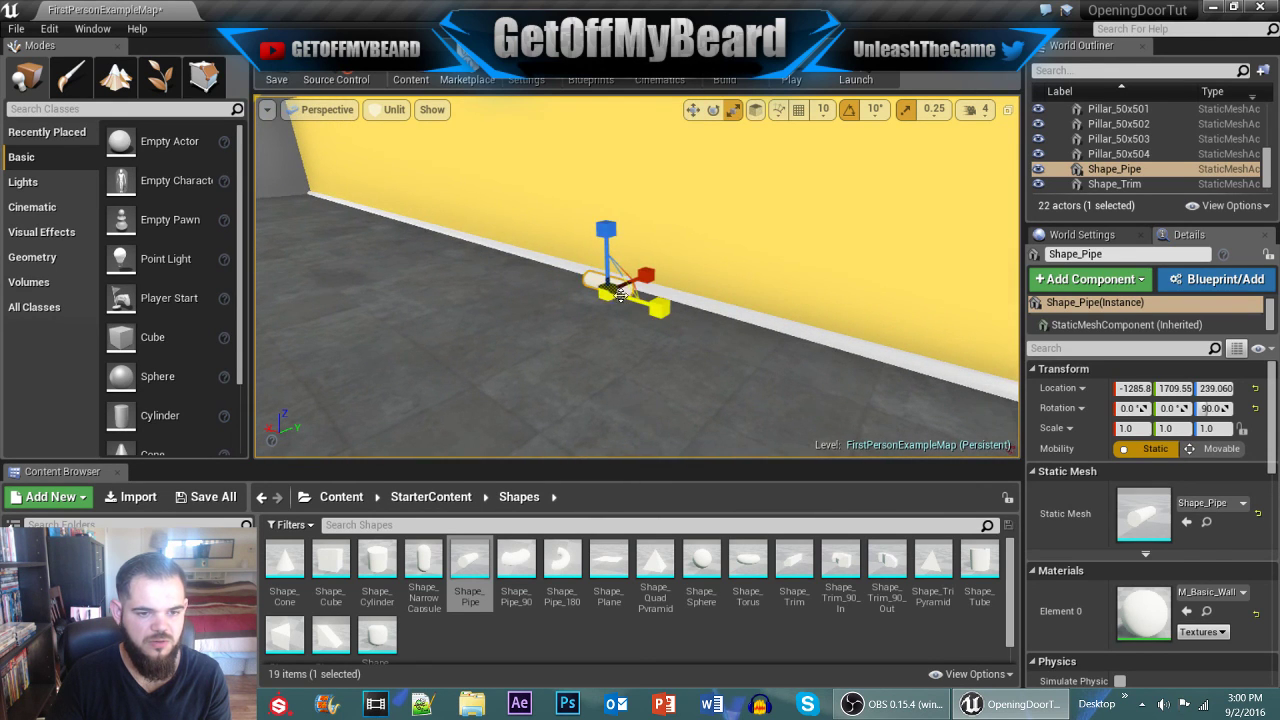
{"action": "left_click_drag", "start_coordinate": [607, 290], "coordinate": [690, 296]}
{"action": "right_click_drag", "start_coordinate": [703, 298], "coordinate": [880, 298]}
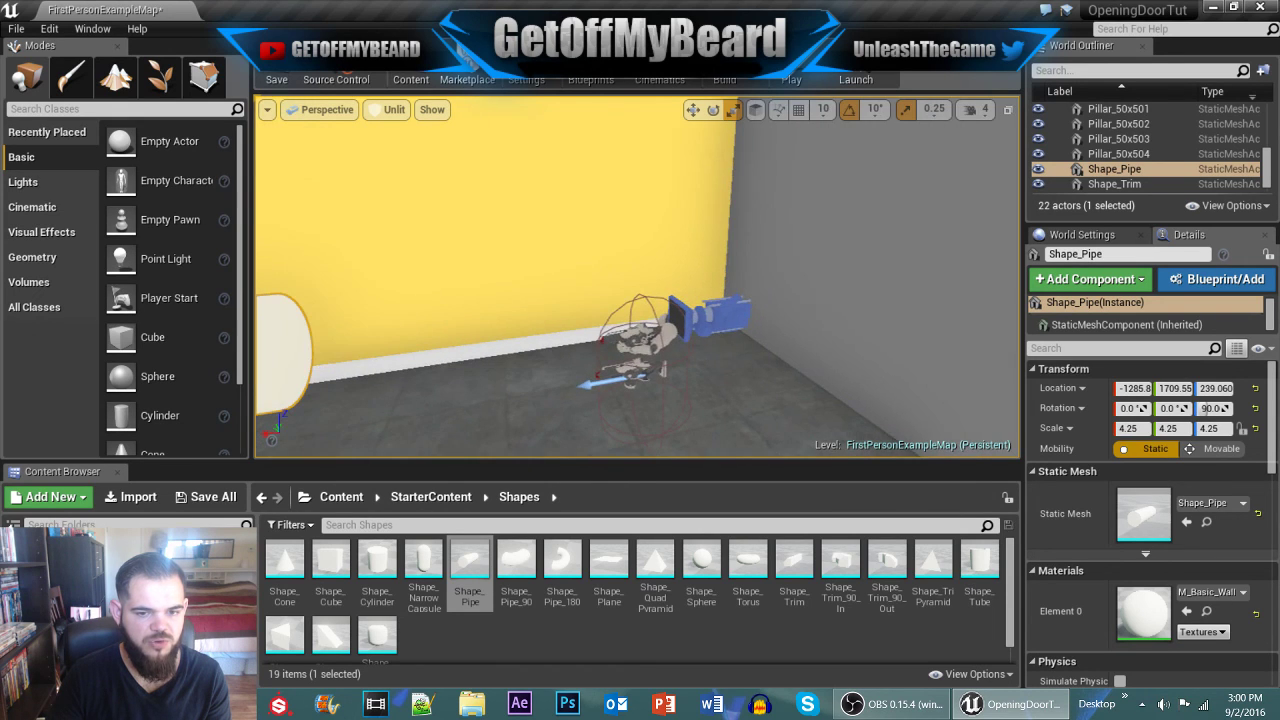
Step: Lengthen the pipe along the yellow wall to a Y scale of 13.25
{"action": "left_click", "coordinate": [707, 315]}
{"action": "key", "text": "w"}
{"action": "right_click_drag", "start_coordinate": [480, 338], "coordinate": [275, 338]}
{"action": "left_click", "coordinate": [582, 301]}
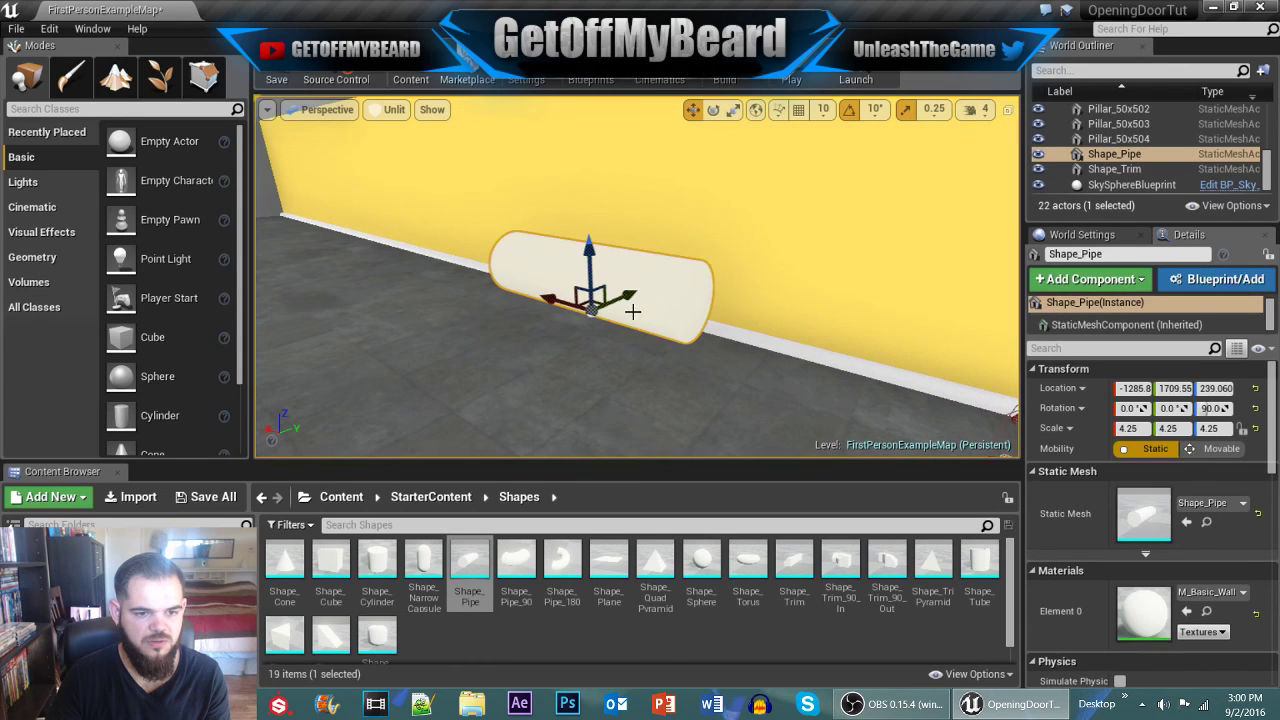
{"action": "left_click_drag", "start_coordinate": [645, 327], "coordinate": [808, 358]}
{"action": "right_click_drag", "start_coordinate": [645, 327], "coordinate": [850, 327]}
{"action": "key", "text": "f"}
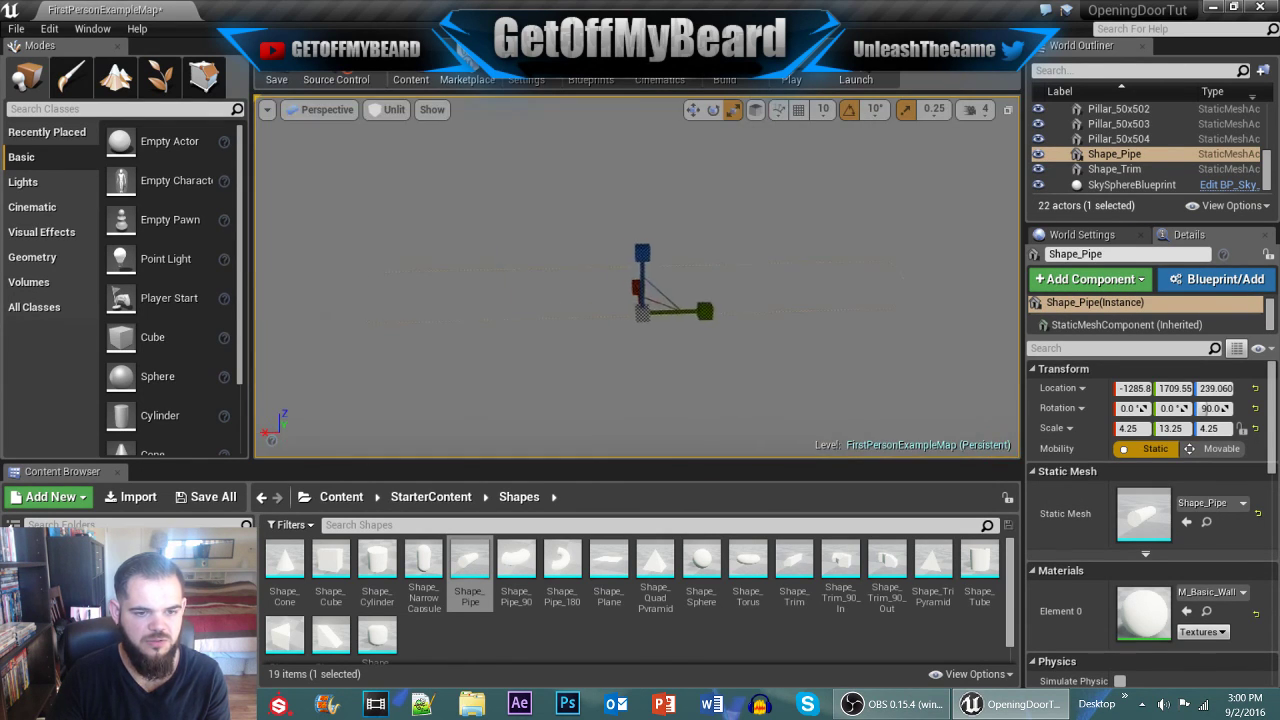
Step: Slide the pipe along the yellow wall to an X location of about -979.6
{"action": "scroll", "coordinate": [514, 246], "scroll_direction": "up", "scroll_amount": 2}
{"action": "scroll", "coordinate": [514, 246], "scroll_direction": "up", "scroll_amount": 1}
{"action": "key", "text": "w"}
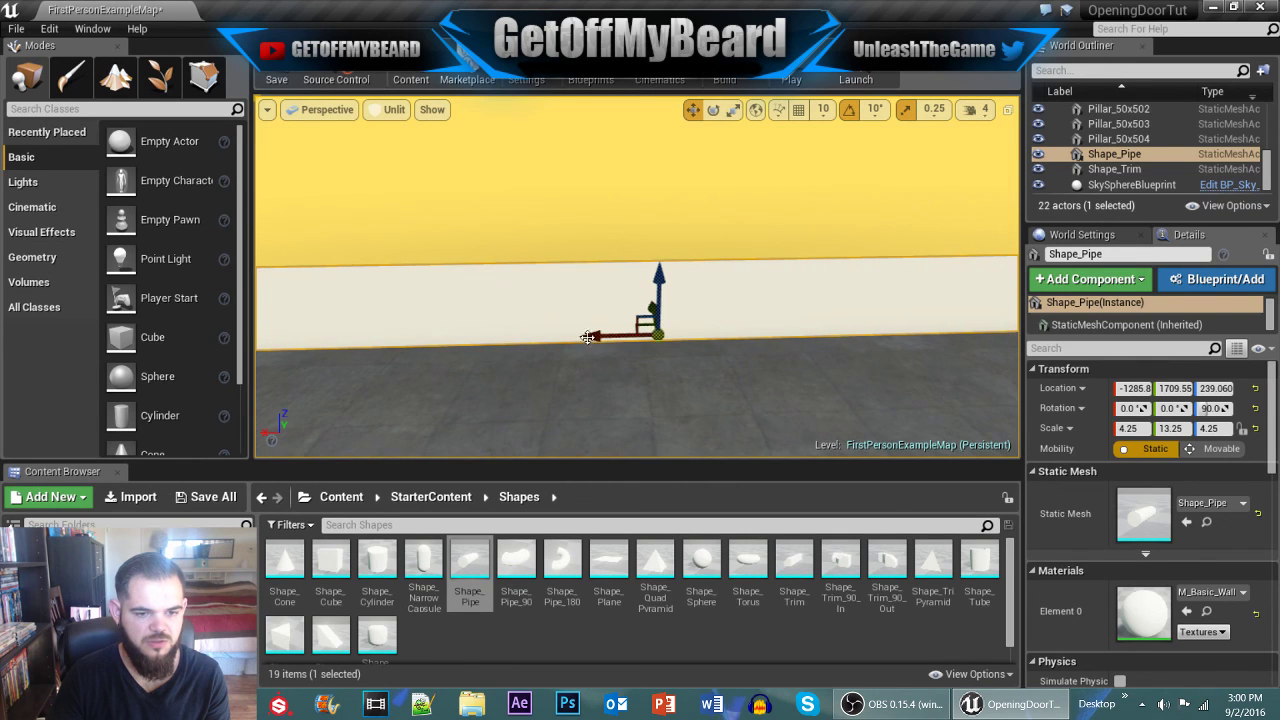
{"action": "left_click_drag", "start_coordinate": [596, 340], "coordinate": [406, 341]}
{"action": "right_click_drag", "start_coordinate": [628, 297], "coordinate": [470, 310]}
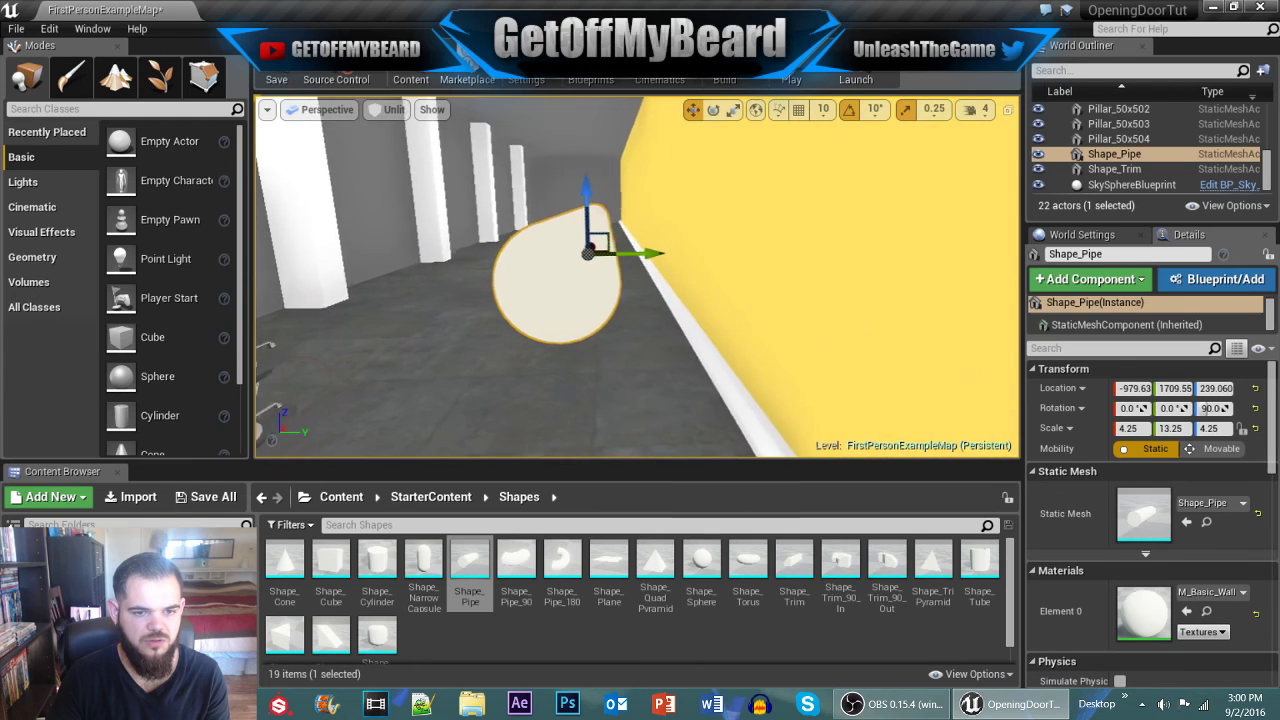
Step: Move the pipe toward the yellow wall to a Y location of about 1790.3
{"action": "left_click_drag", "start_coordinate": [645, 258], "coordinate": [687, 278]}
{"action": "right_click_drag", "start_coordinate": [674, 289], "coordinate": [641, 327]}
{"action": "left_click_drag", "start_coordinate": [679, 287], "coordinate": [663, 295]}
{"action": "right_click_drag", "start_coordinate": [634, 340], "coordinate": [700, 340]}
{"action": "mouse_move", "coordinate": [549, 404]}
{"action": "right_mouse_down"}
{"action": "mouse_move", "coordinate": [600, 402]}
{"action": "mouse_move", "coordinate": [530, 404]}
{"action": "mouse_move", "coordinate": [549, 404]}
{"action": "right_mouse_up"}
Step: Place a Shape_Pipe_90 elbow on the floor near the pipe's end and set its X and Z scale to 4.25
{"action": "left_click", "coordinate": [527, 545]}
{"action": "left_click_drag", "start_coordinate": [525, 545], "coordinate": [728, 440]}
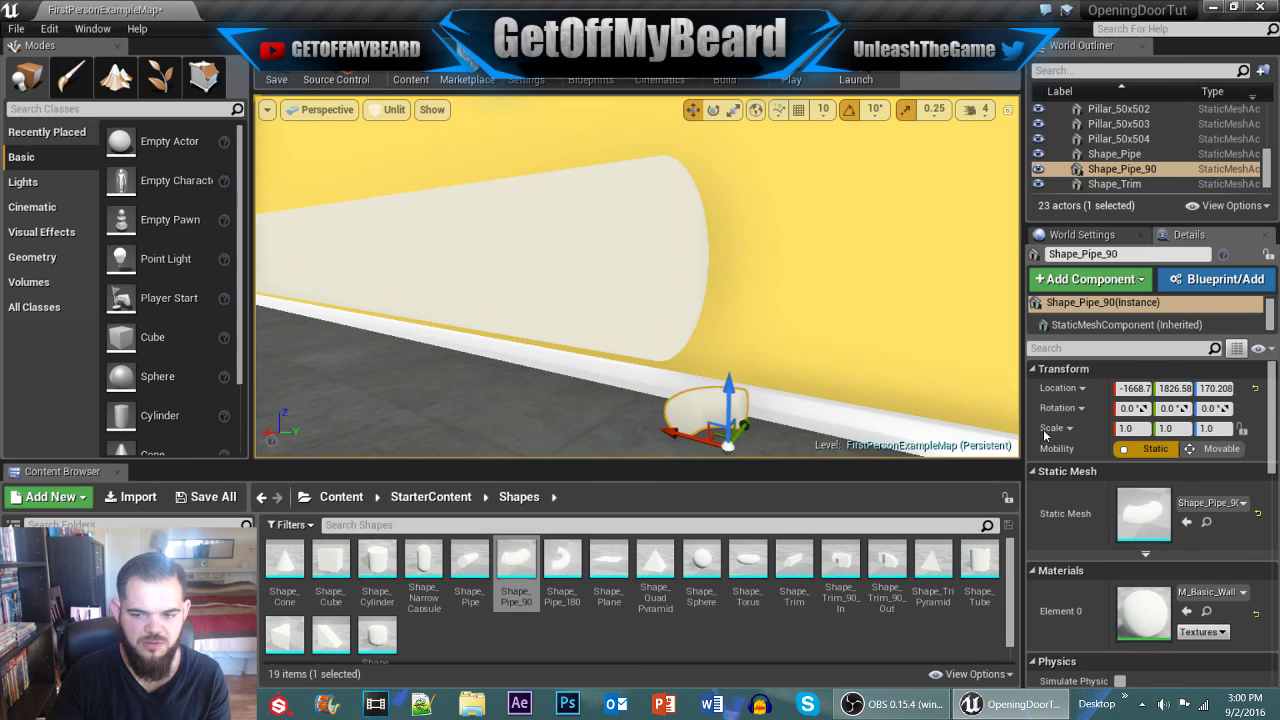
{"action": "left_click", "coordinate": [654, 315]}
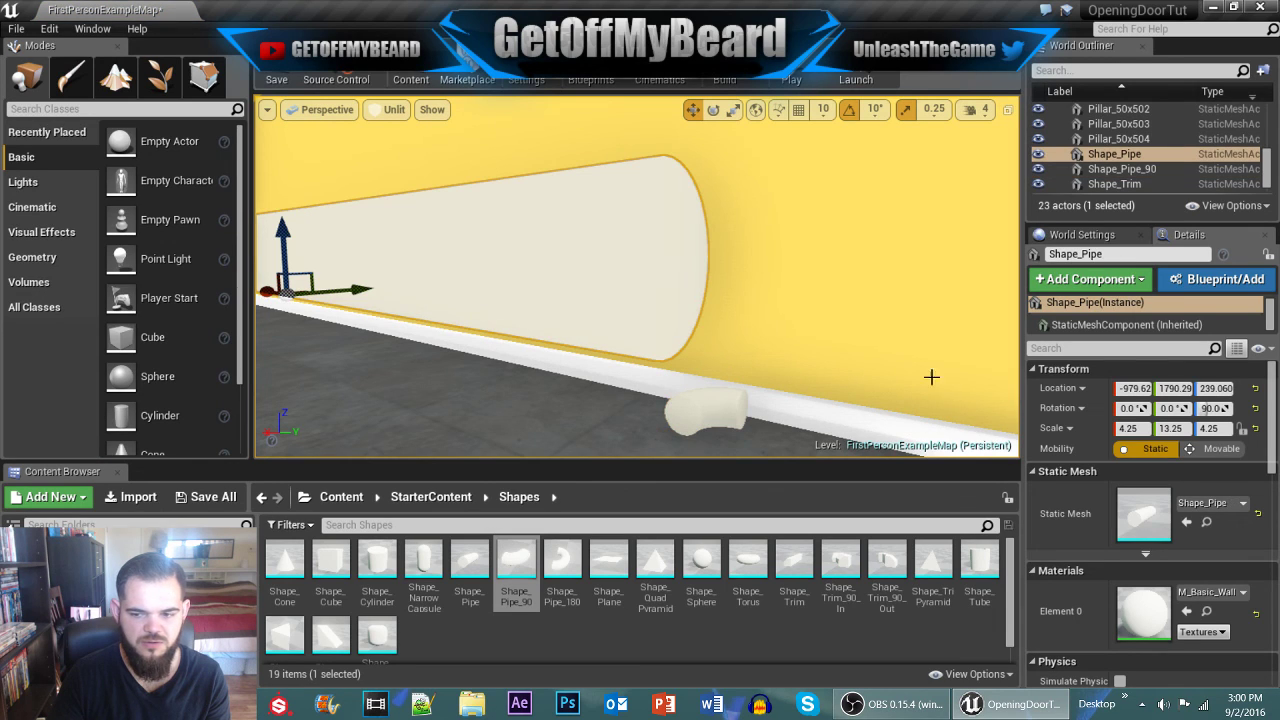
{"action": "left_click", "coordinate": [717, 414]}
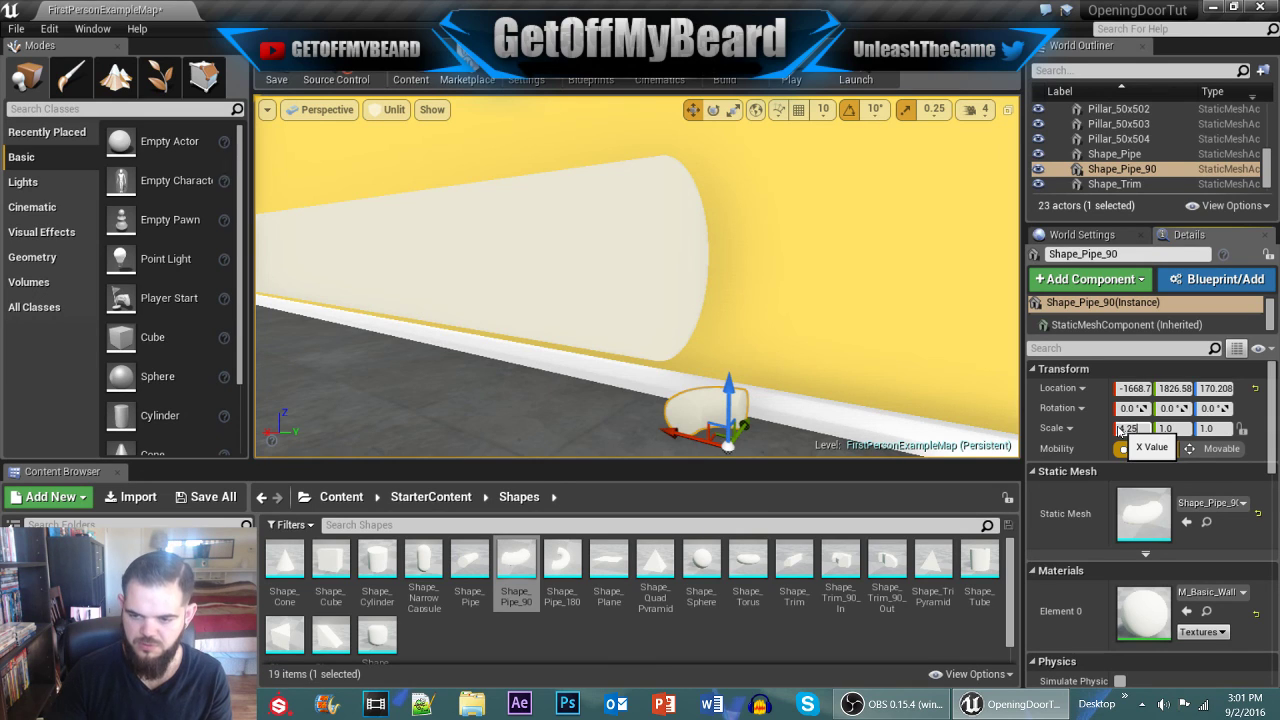
{"action": "key", "text": "Return"}
{"action": "left_click", "coordinate": [658, 279]}
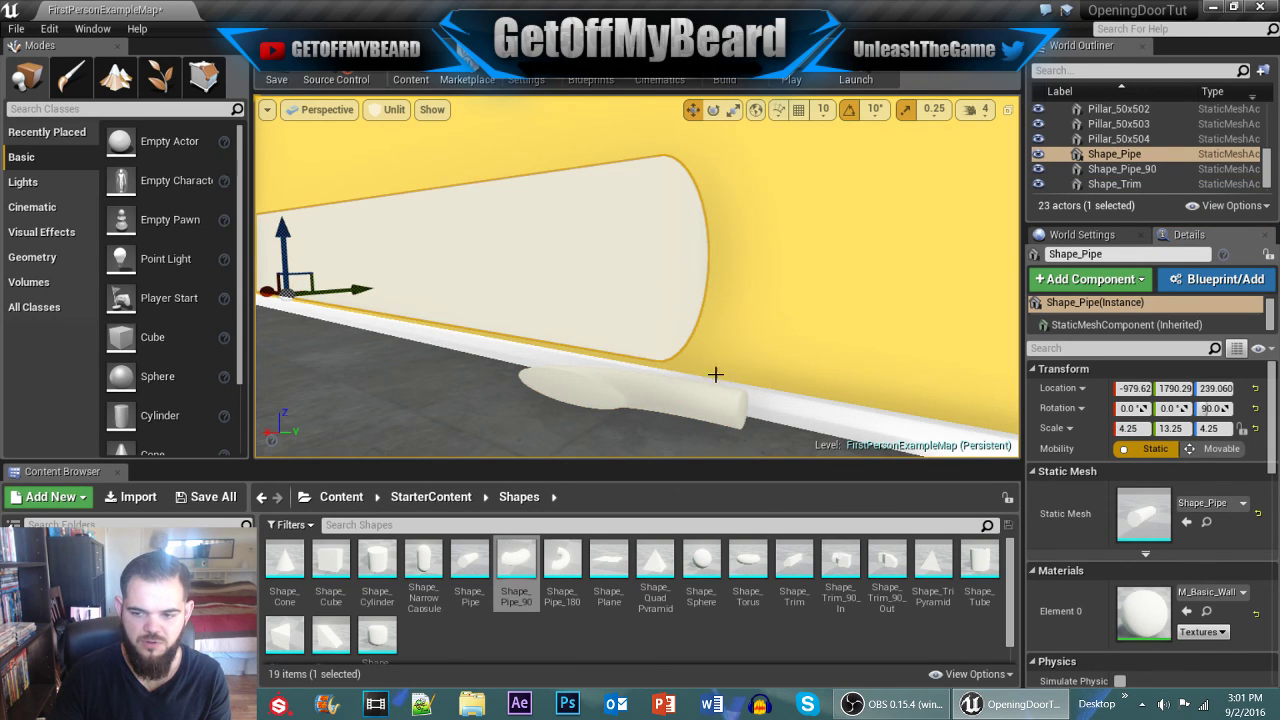
{"action": "left_click", "coordinate": [731, 408]}
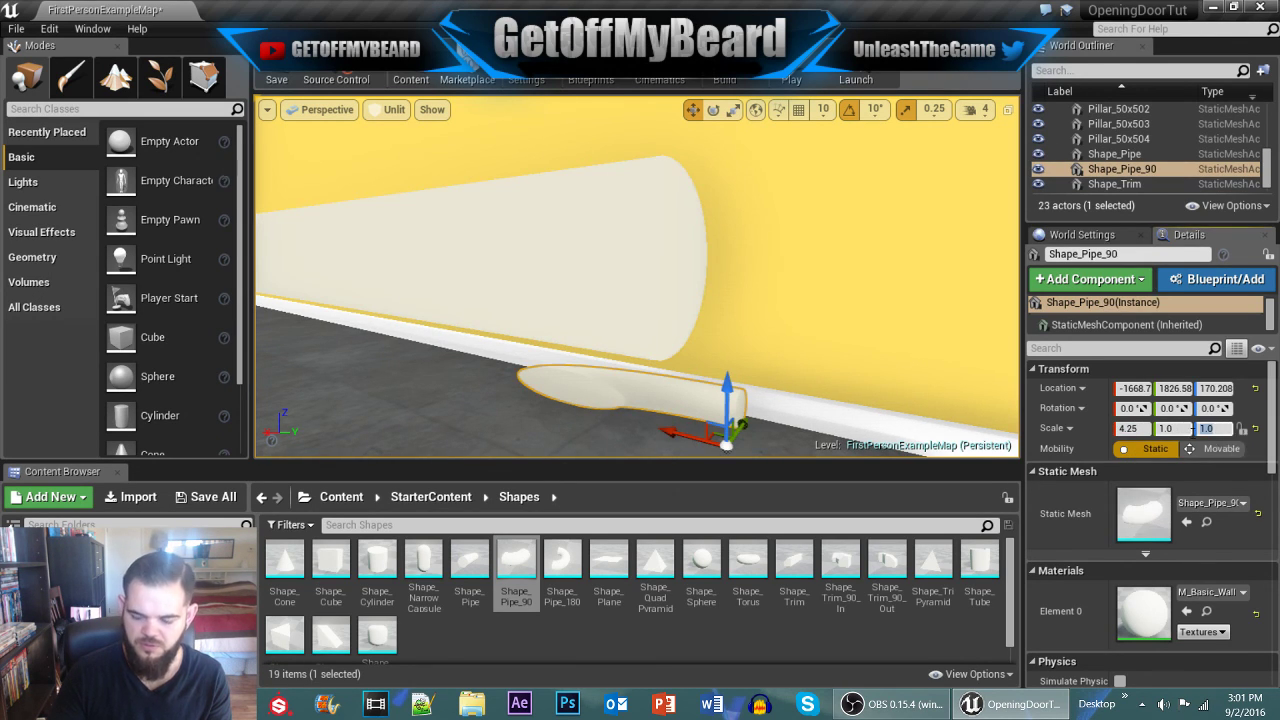
{"action": "type", "text": "4.25"}
{"action": "key", "text": "Return"}
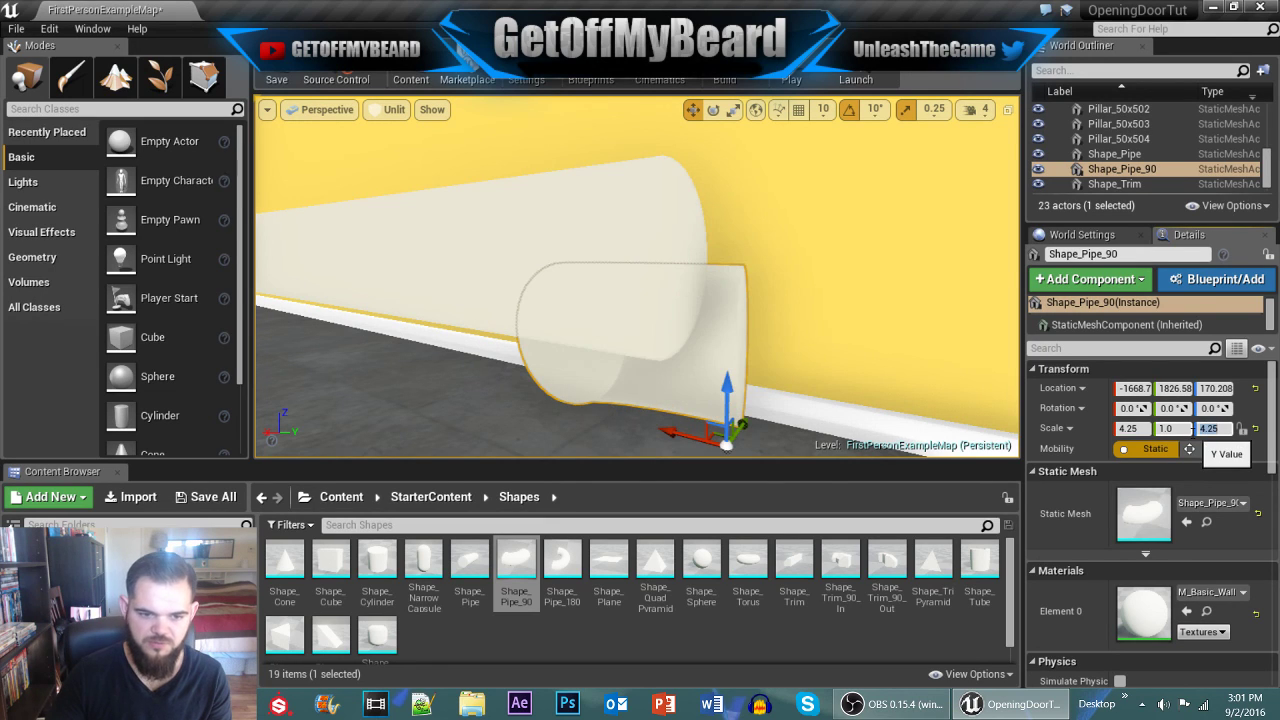
Step: Rotate the elbow about -80 degrees around X and bring its Y scale to 4.25
{"action": "key", "text": "e"}
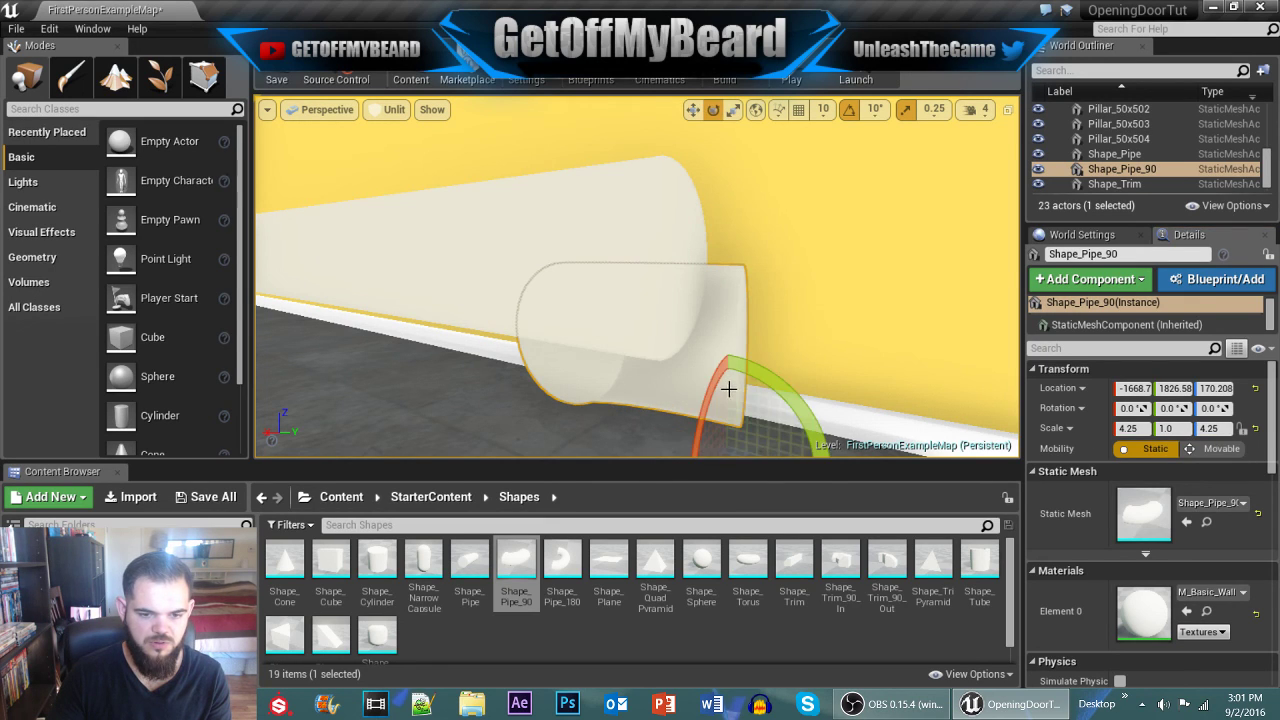
{"action": "left_click_drag", "start_coordinate": [727, 388], "coordinate": [735, 320]}
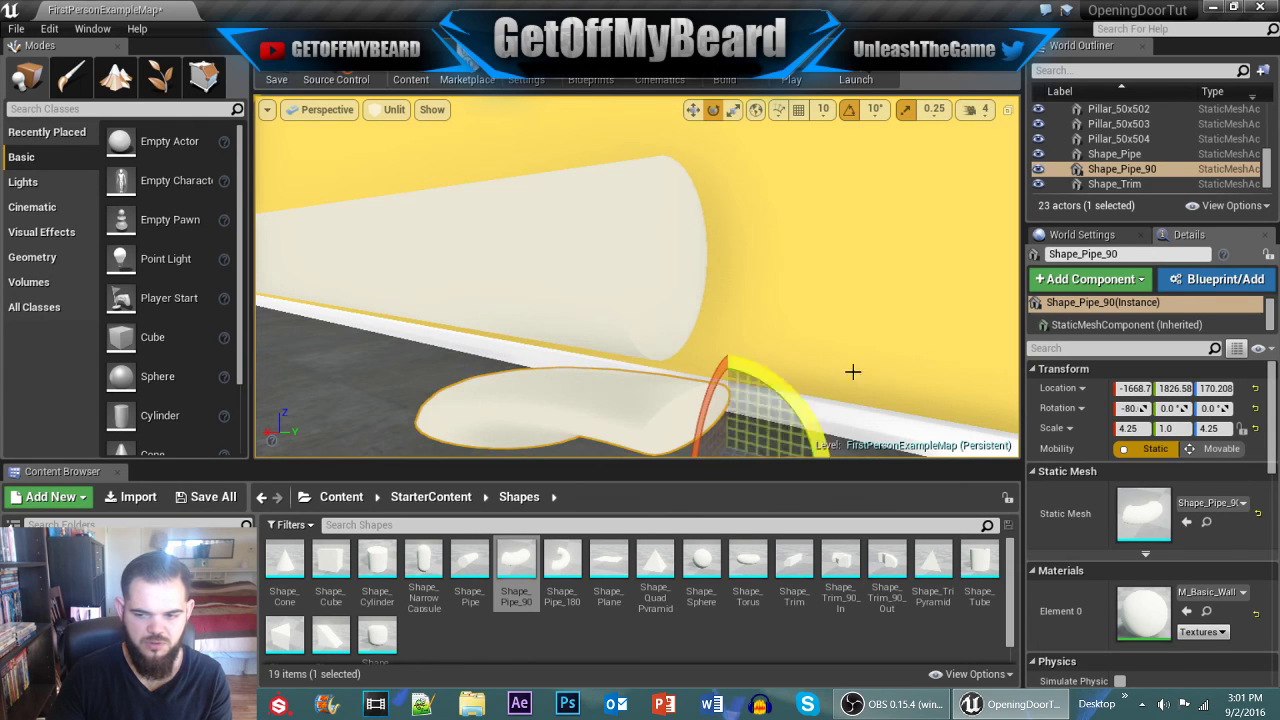
{"action": "key", "text": "r"}
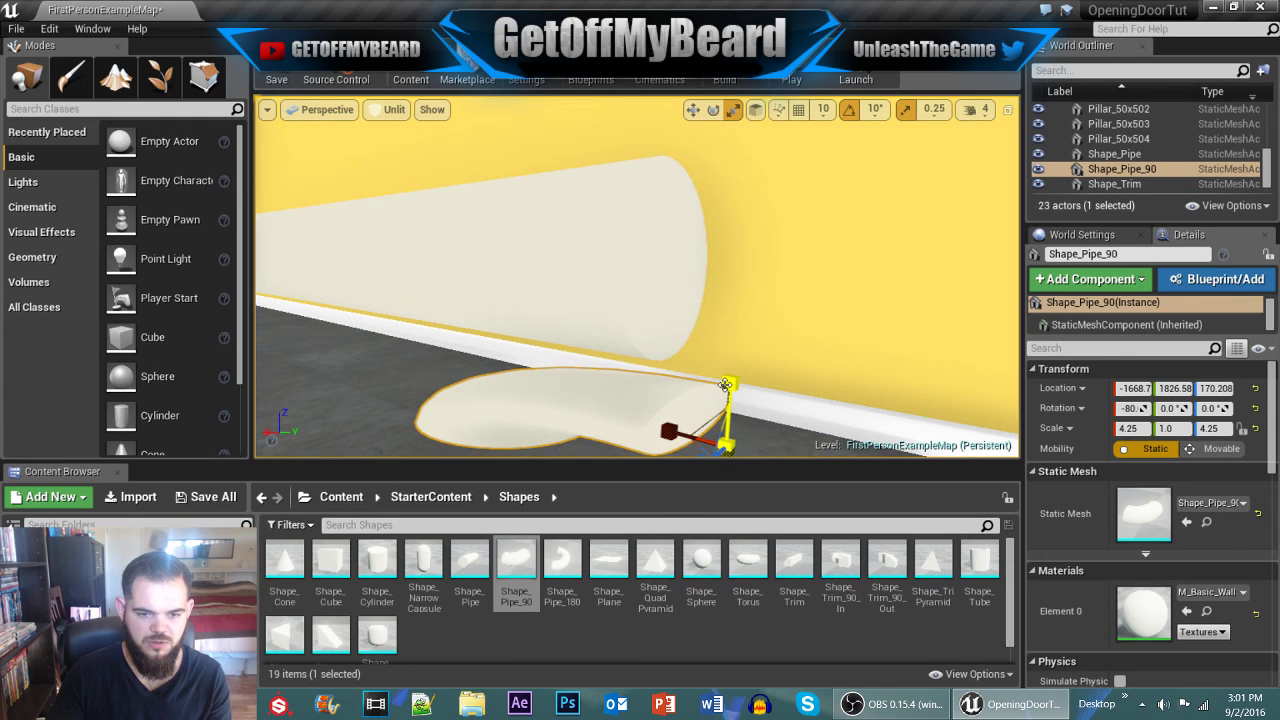
{"action": "left_click_drag", "start_coordinate": [726, 385], "coordinate": [729, 382]}
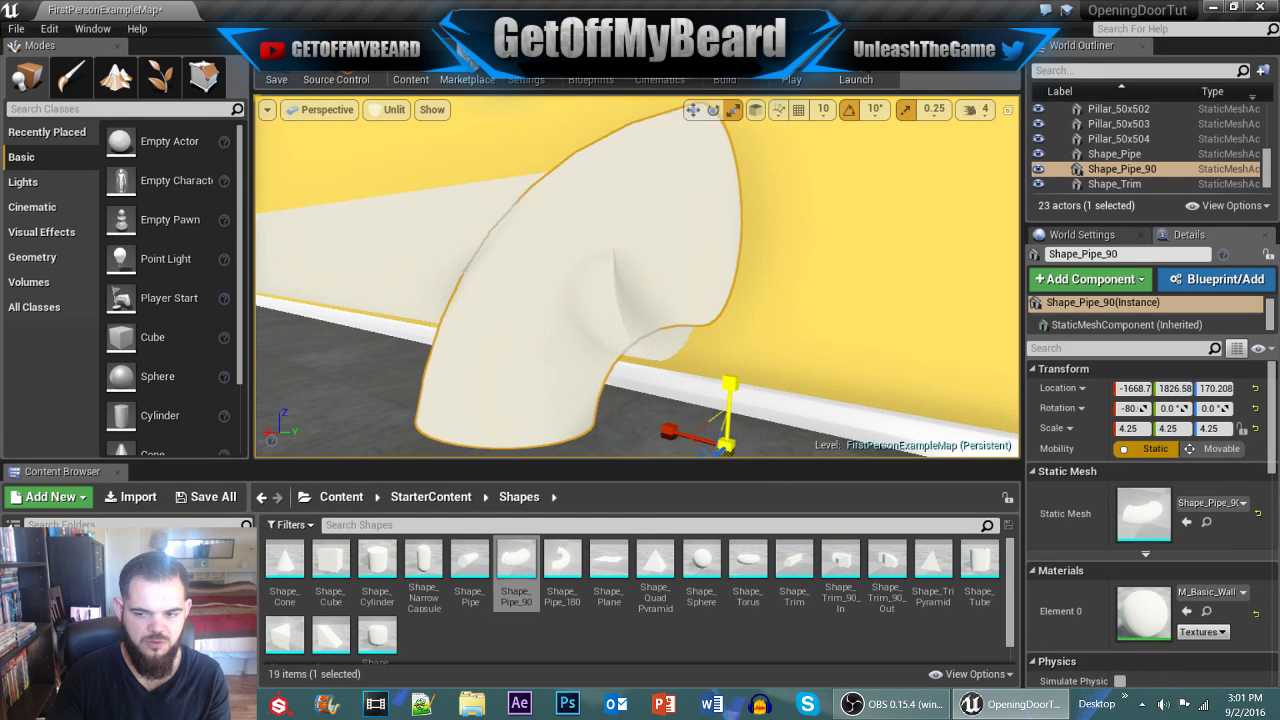
Step: Turn the elbow about 180 degrees around its vertical axis so its upper opening faces the pipe
{"action": "key", "text": "s"}
{"action": "right_click_drag", "start_coordinate": [820, 384], "coordinate": [811, 375]}
{"action": "key", "text": "e"}
{"action": "left_click_drag", "start_coordinate": [762, 386], "coordinate": [860, 380]}
Step: Move the elbow against the pipe's end, to about X -1627.9, Y 1752.9 and Z 149.6
{"action": "key", "text": "w"}
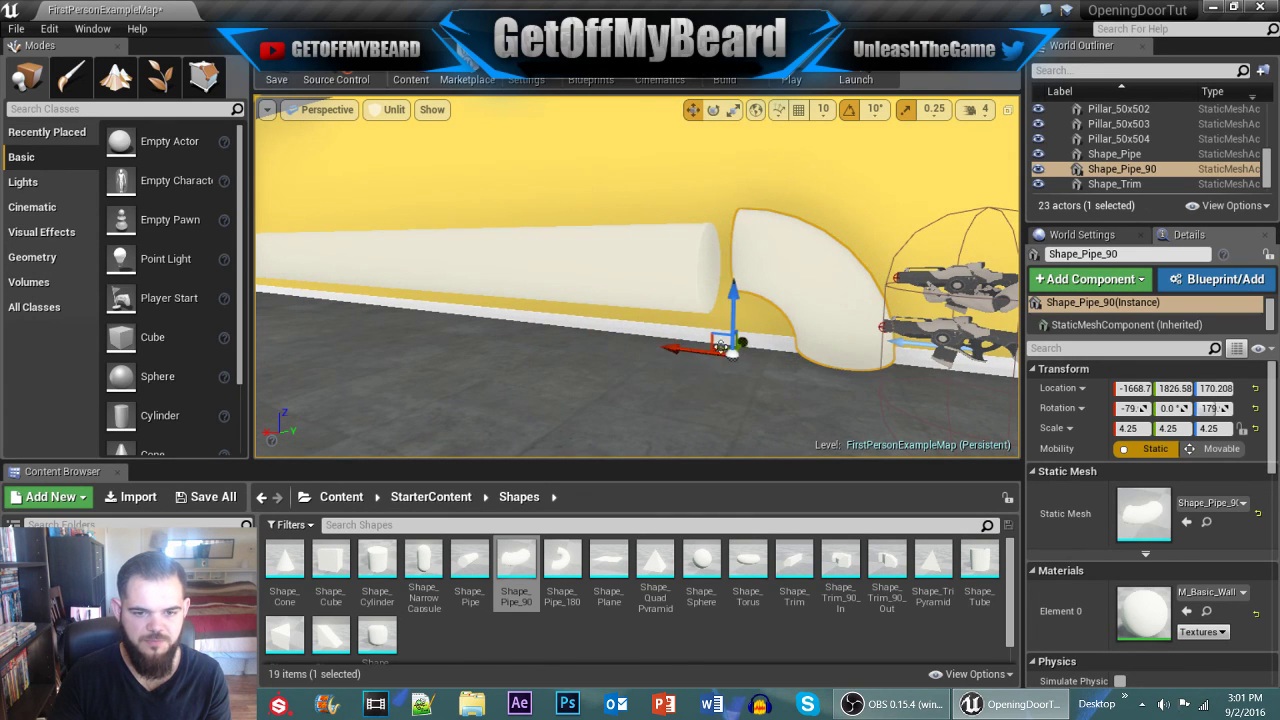
{"action": "left_click_drag", "start_coordinate": [668, 360], "coordinate": [649, 362]}
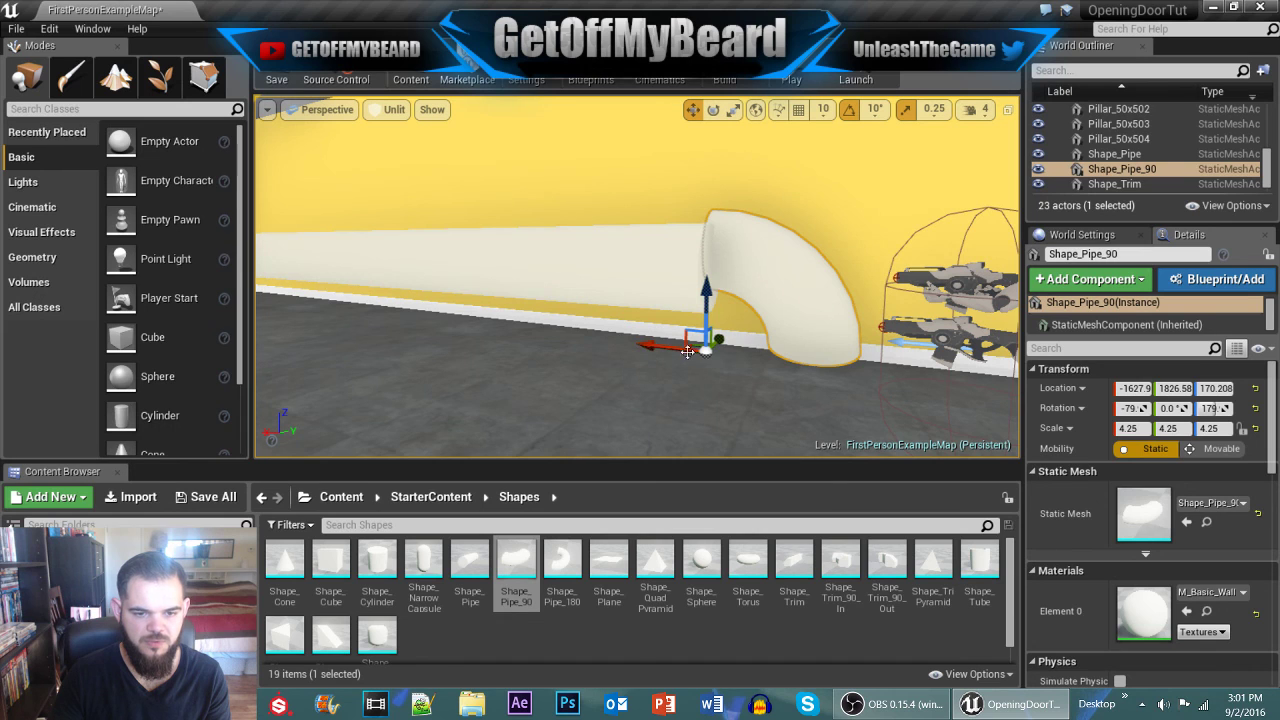
{"action": "left_click_drag", "start_coordinate": [703, 310], "coordinate": [703, 320]}
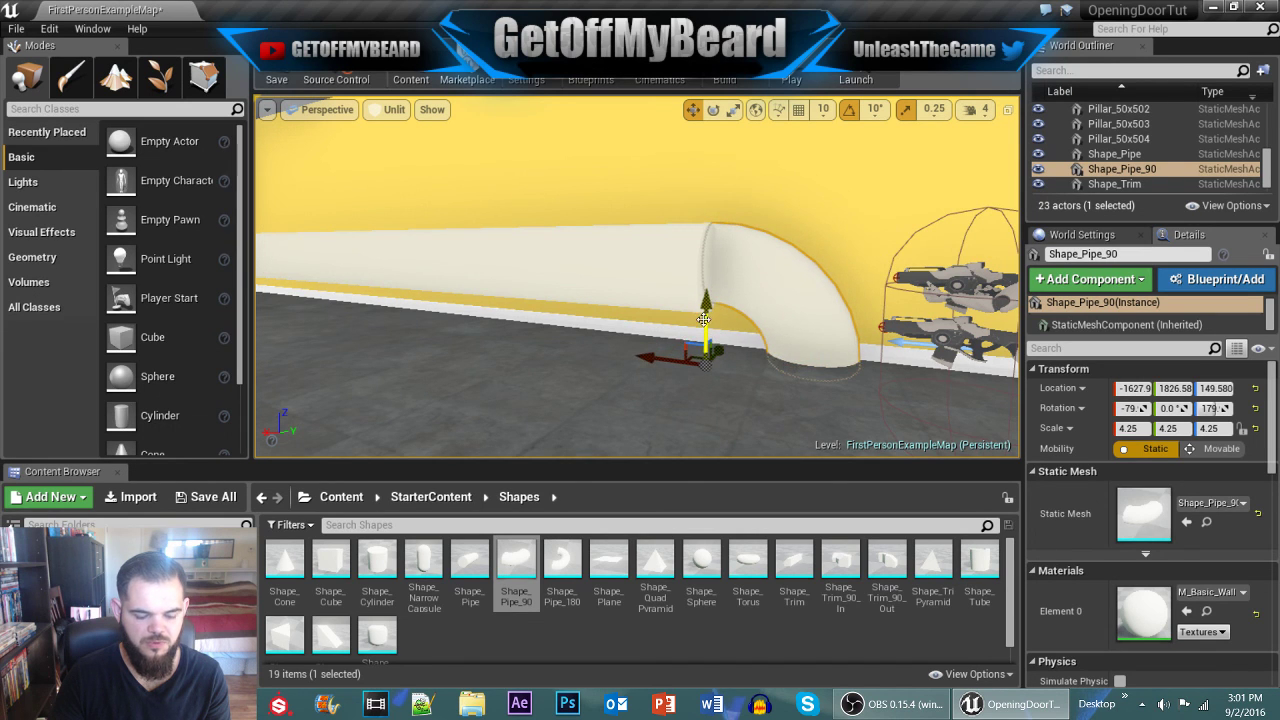
{"action": "right_click_drag", "start_coordinate": [703, 320], "coordinate": [659, 267]}
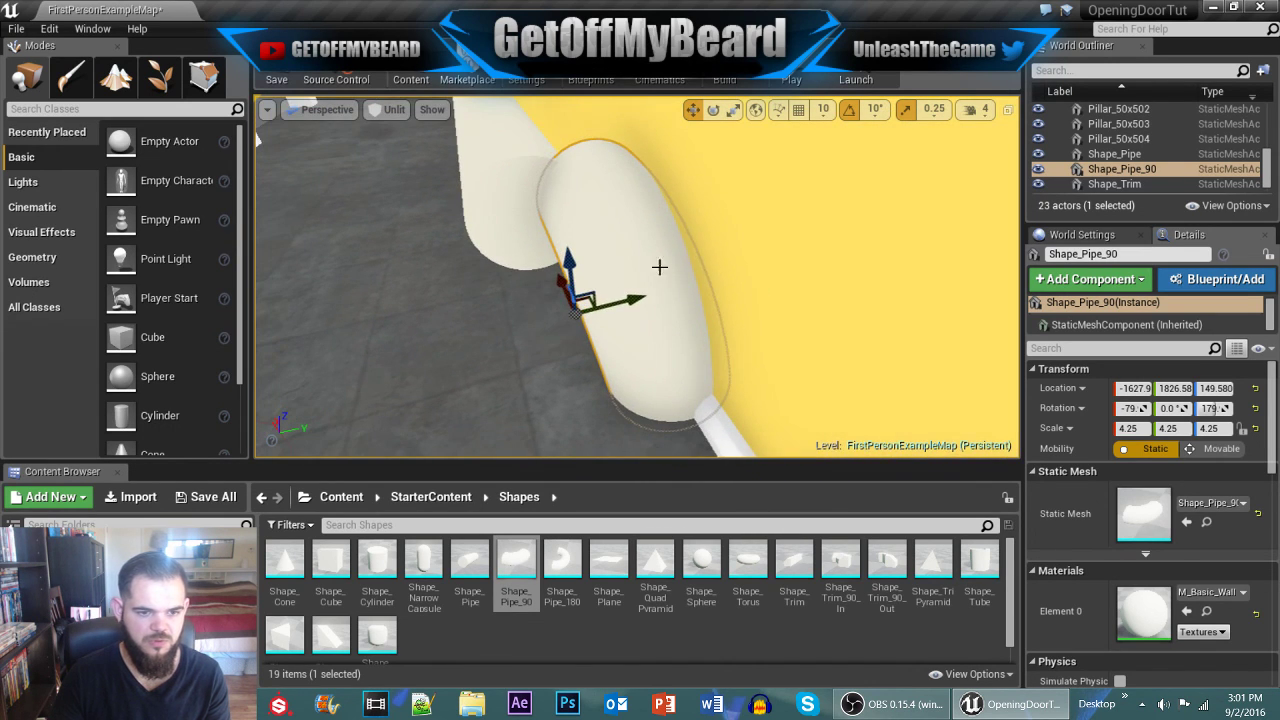
{"action": "left_click_drag", "start_coordinate": [612, 300], "coordinate": [579, 327]}
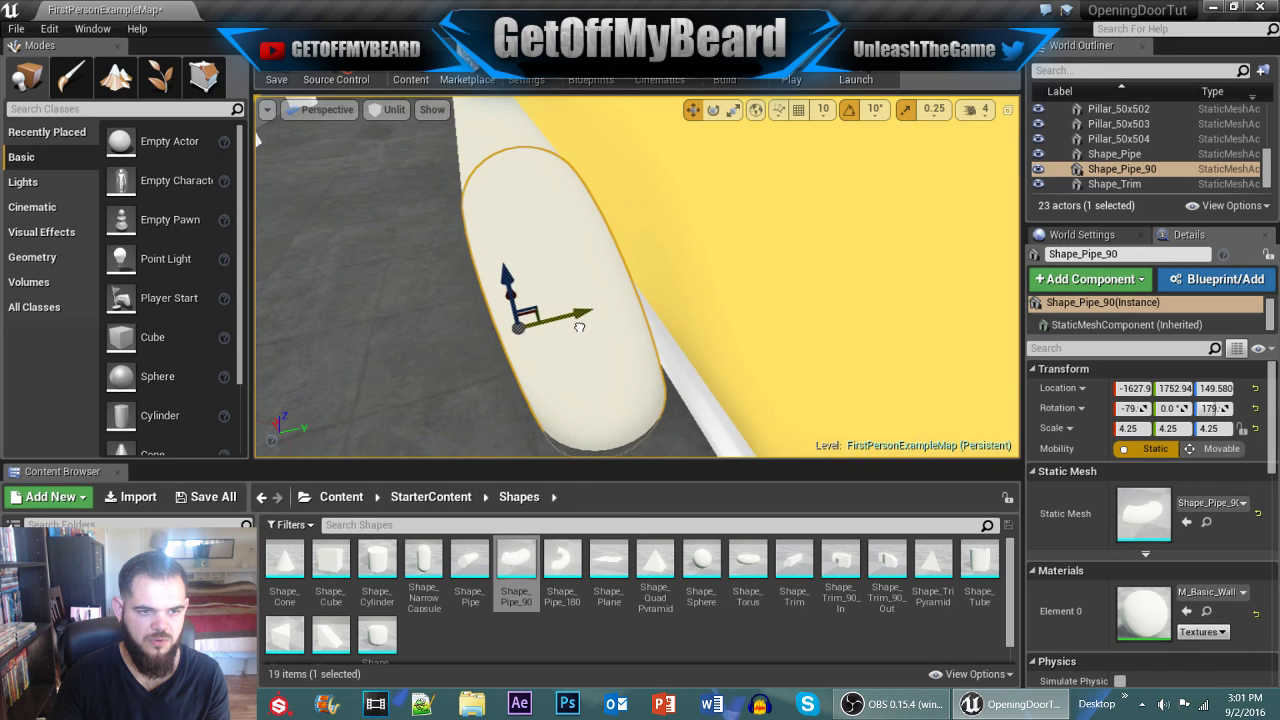
Step: Fine-tune the elbow's fit against the pipe at about X -1643.0 and Z 143.5
{"action": "right_click_drag", "start_coordinate": [512, 311], "coordinate": [675, 287]}
{"action": "left_click_drag", "start_coordinate": [459, 434], "coordinate": [489, 444]}
{"action": "right_click_drag", "start_coordinate": [622, 386], "coordinate": [612, 388]}
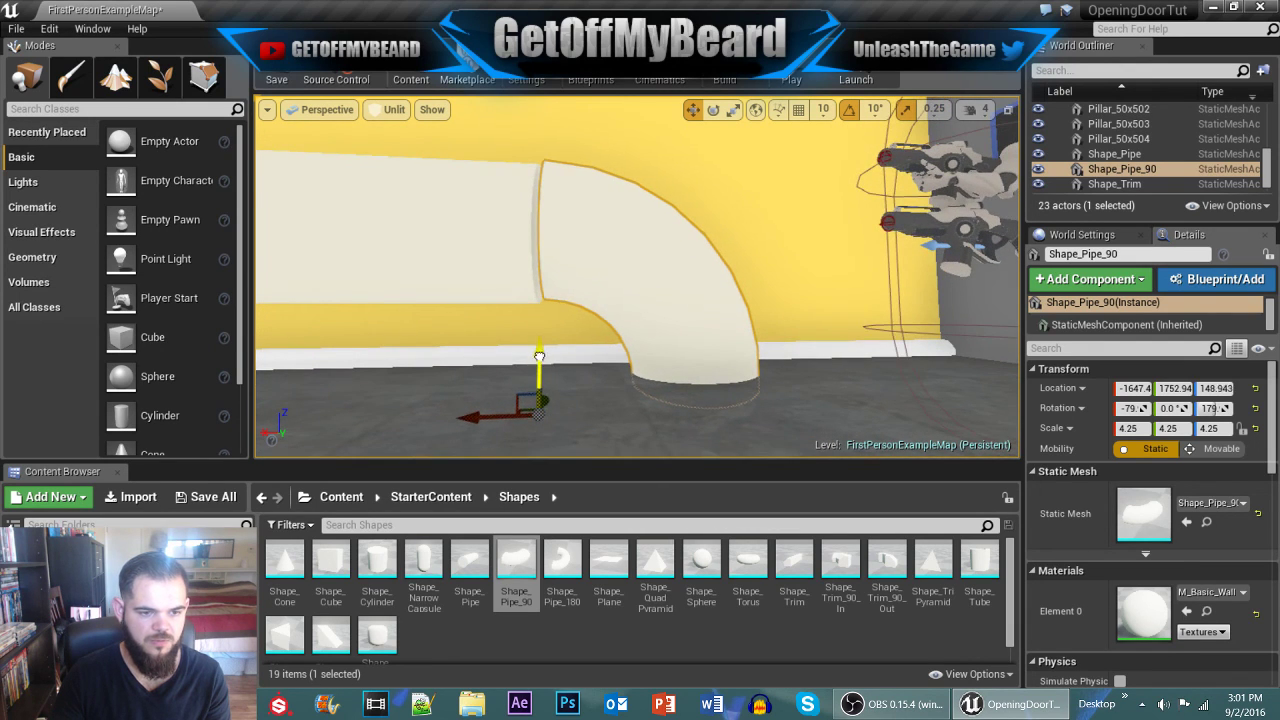
{"action": "left_click_drag", "start_coordinate": [539, 356], "coordinate": [540, 364]}
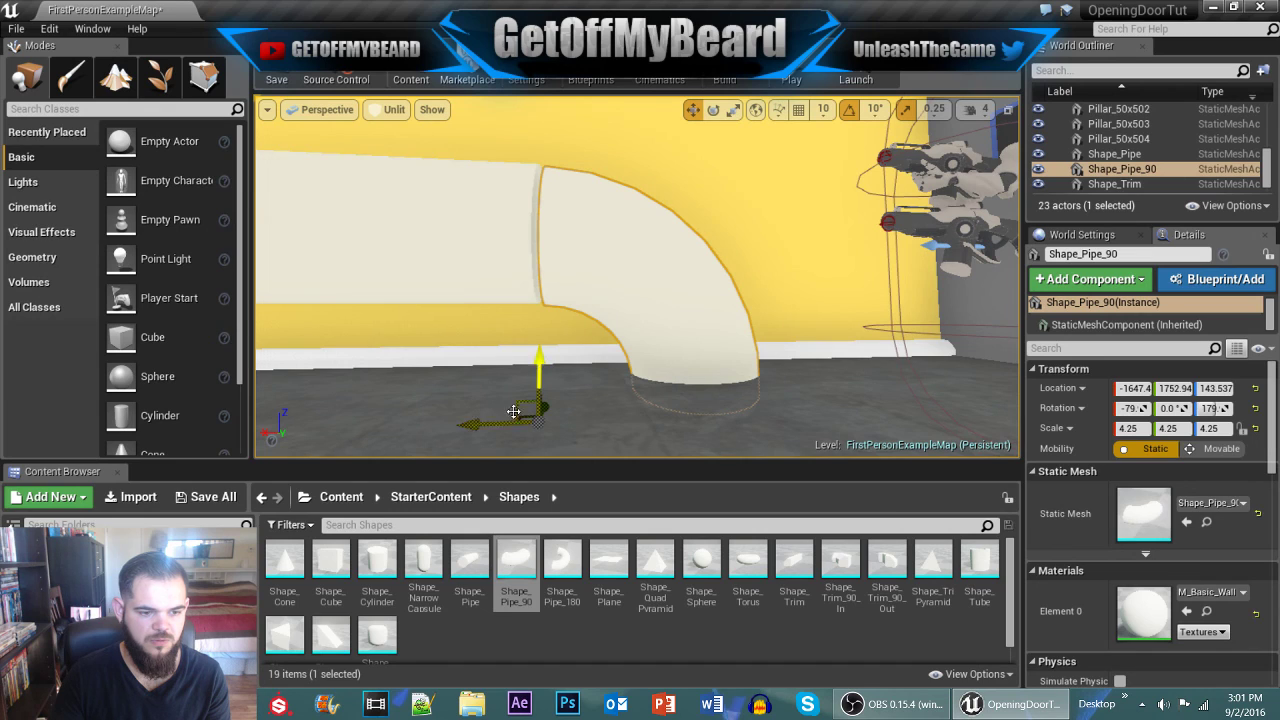
{"action": "left_click_drag", "start_coordinate": [485, 426], "coordinate": [482, 426]}
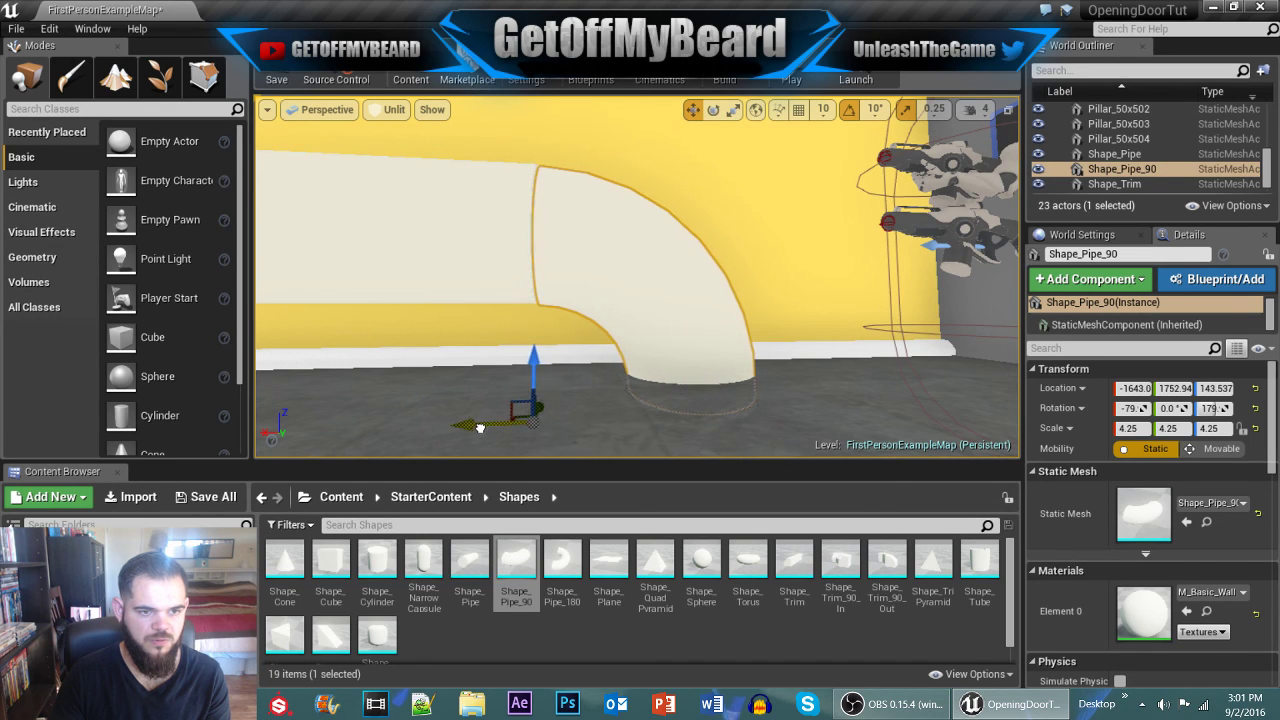
Step: Inspect the pipe joint up close and raise the elbow slightly to a Z location of about 145.7
{"action": "left_click", "coordinate": [732, 196]}
{"action": "mouse_move", "coordinate": [704, 269]}
{"action": "right_mouse_down"}
{"action": "mouse_move", "coordinate": [690, 255]}
{"action": "mouse_move", "coordinate": [704, 269]}
{"action": "right_mouse_up"}
{"action": "key", "text": "w"}
{"action": "left_click", "coordinate": [704, 269]}
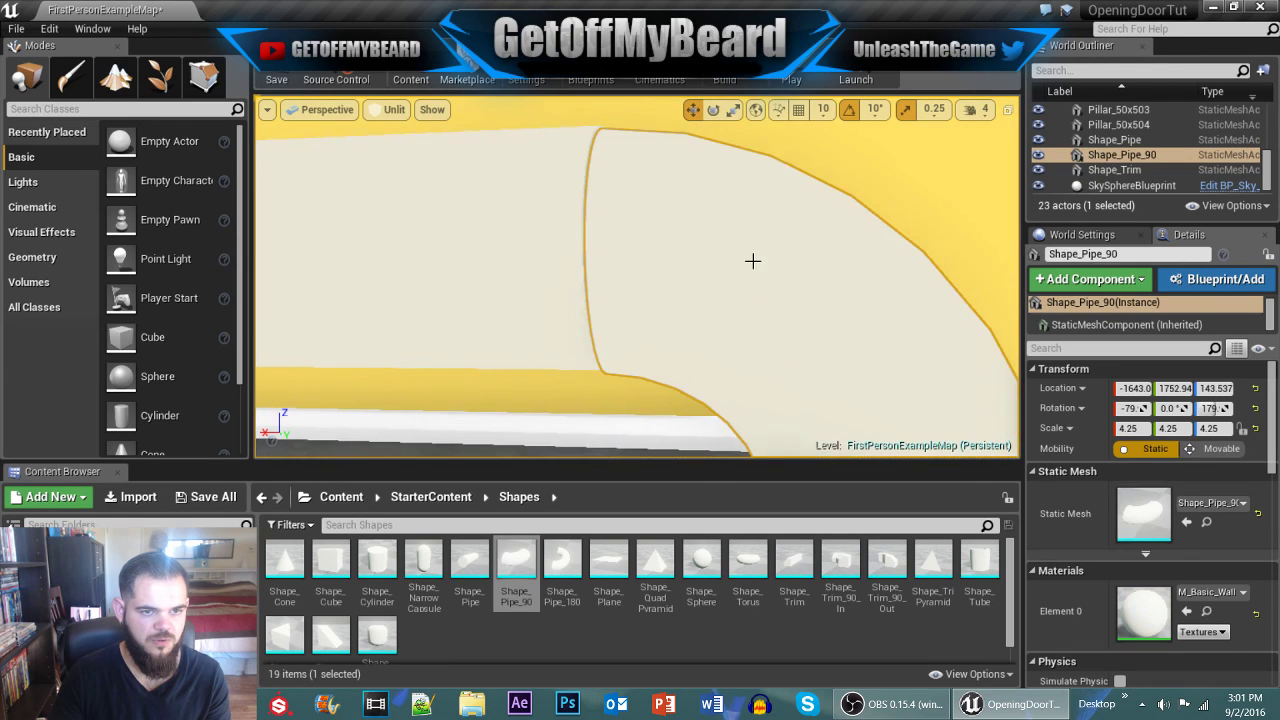
{"action": "scroll", "coordinate": [753, 261], "scroll_direction": "down", "scroll_amount": 5}
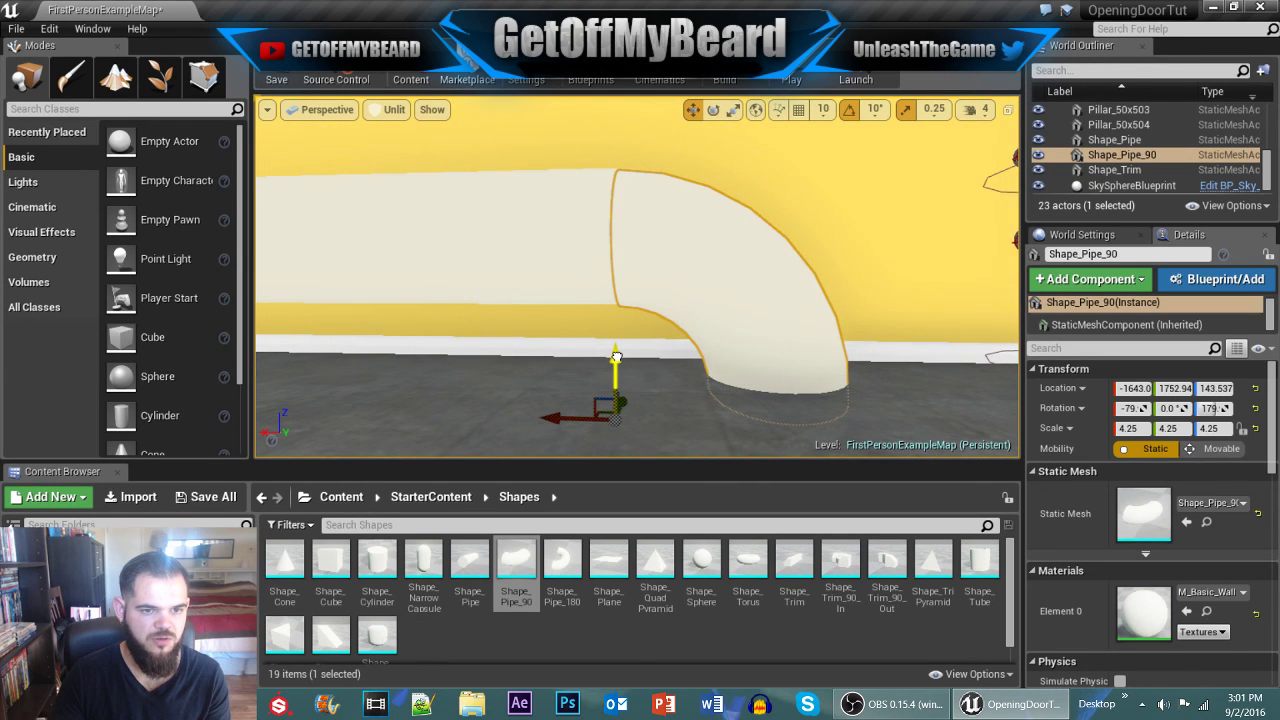
{"action": "left_click_drag", "start_coordinate": [616, 357], "coordinate": [617, 353]}
{"action": "left_click", "coordinate": [697, 263]}
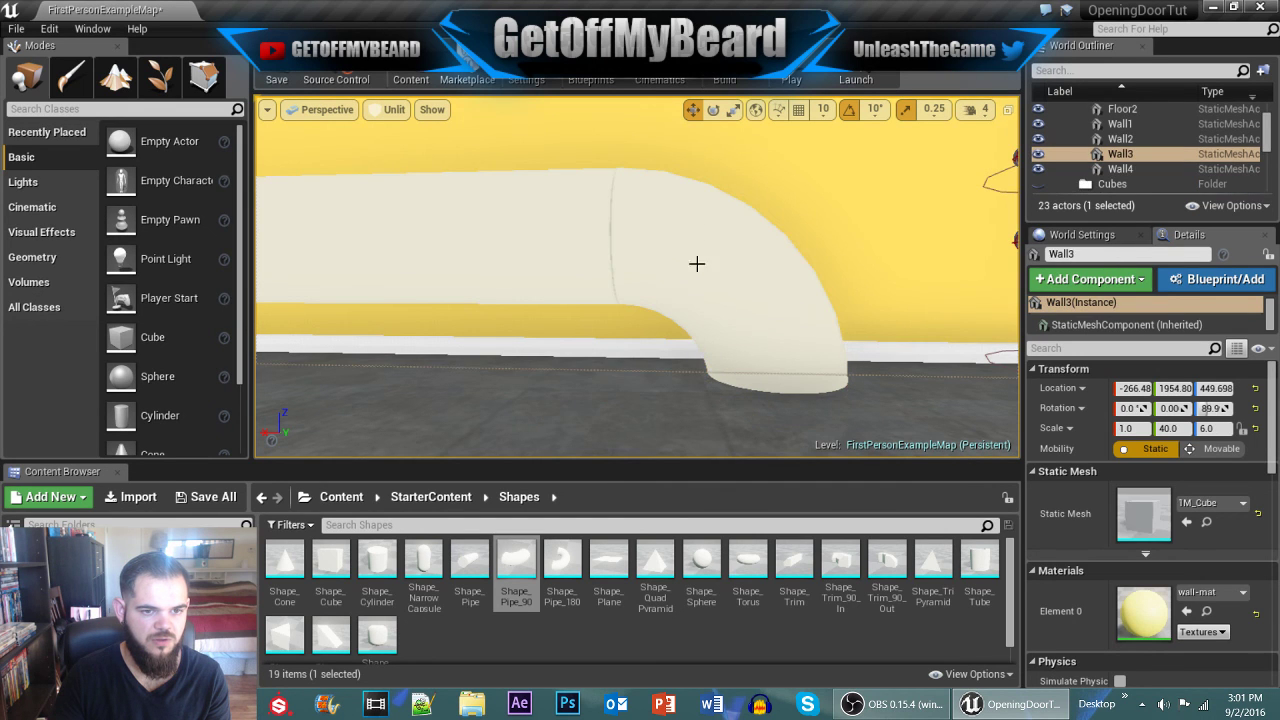
{"action": "right_click_drag", "start_coordinate": [687, 294], "coordinate": [530, 300]}
{"action": "right_click_drag", "start_coordinate": [600, 282], "coordinate": [720, 277]}
Step: Duplicate the elbow and turn the copy to a Z rotation of 0 degrees so it bends the opposite way
{"action": "left_click", "coordinate": [749, 249]}
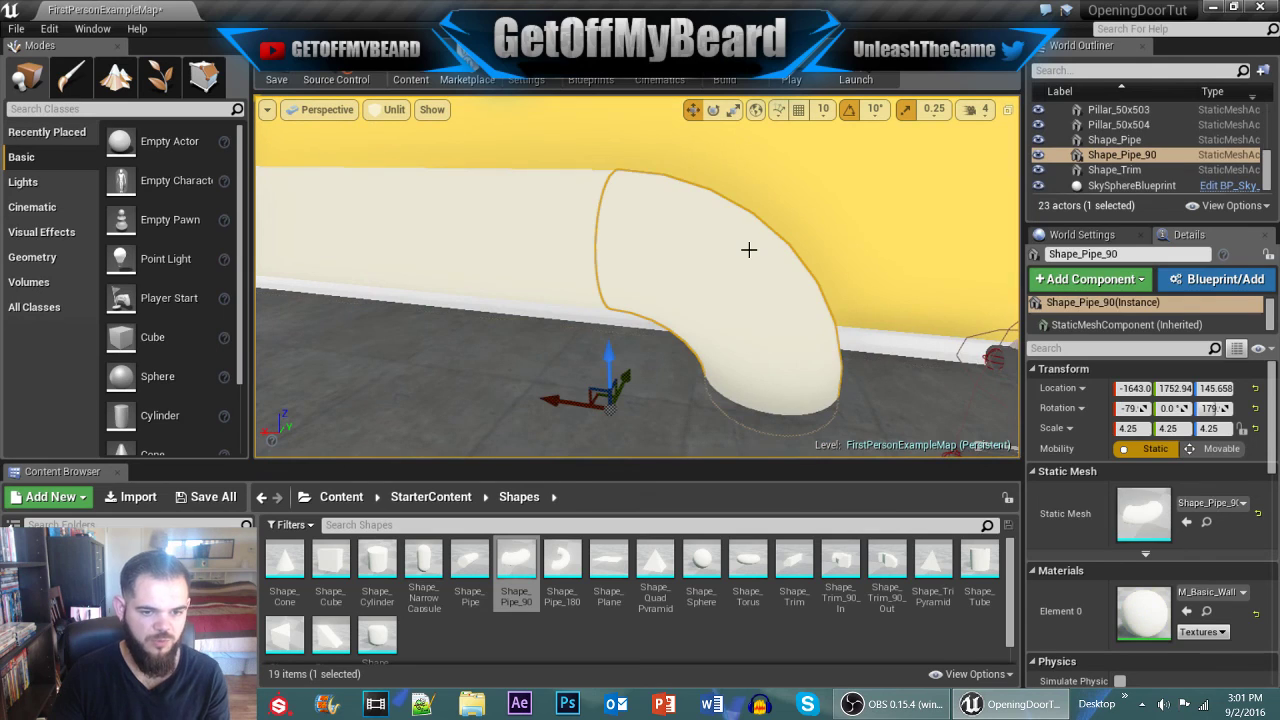
{"action": "key", "text": "ctrl+w"}
{"action": "key", "text": "e"}
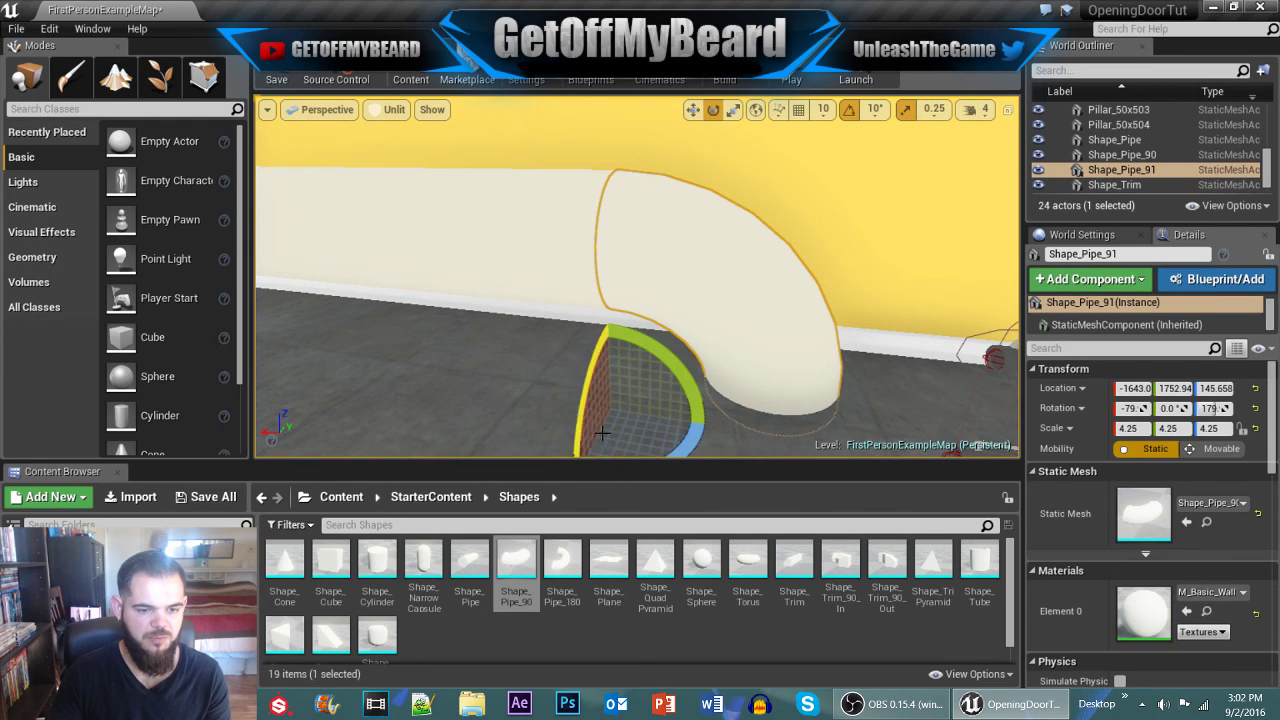
{"action": "mouse_move", "coordinate": [668, 445]}
{"action": "left_mouse_down"}
{"action": "mouse_move", "coordinate": [495, 410]}
{"action": "mouse_move", "coordinate": [538, 370]}
{"action": "mouse_move", "coordinate": [510, 390]}
{"action": "mouse_move", "coordinate": [668, 446]}
{"action": "left_mouse_up"}
{"action": "left_click_drag", "start_coordinate": [519, 396], "coordinate": [521, 404]}
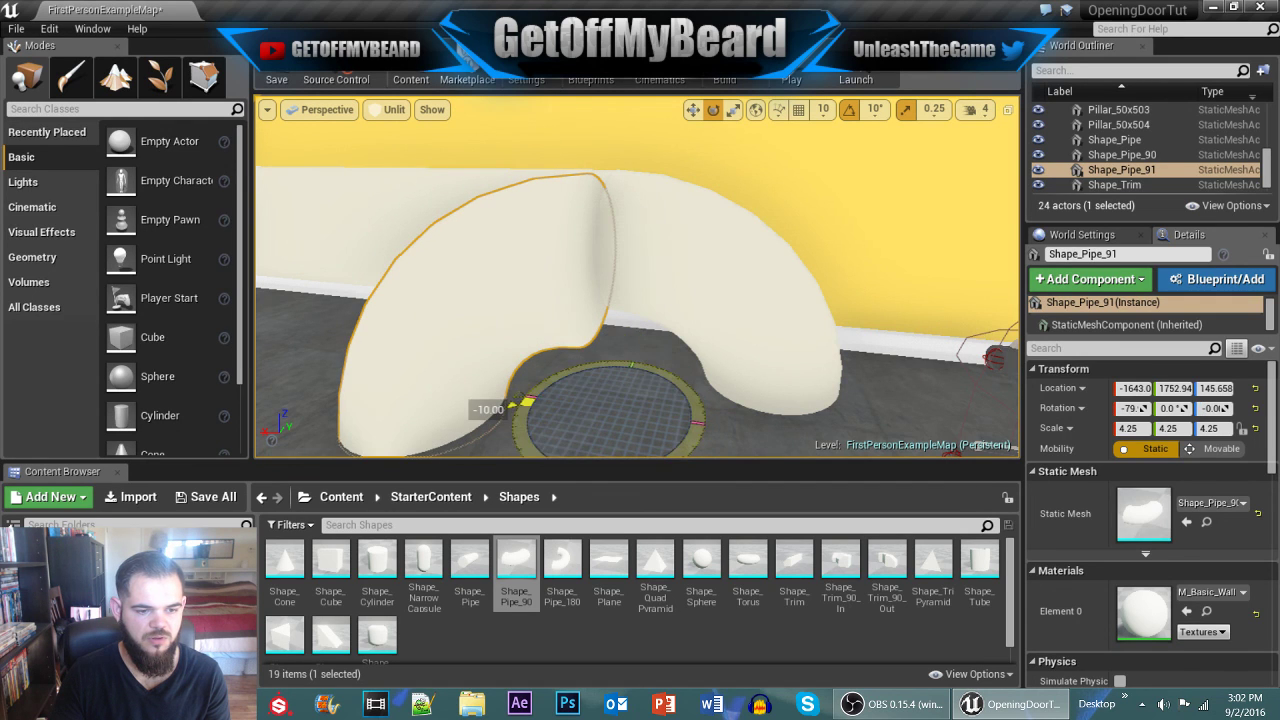
Step: Move the elbow copy to the pipe's open far end, to about X -310.1 and Y 1829.5
{"action": "left_click", "coordinate": [320, 109]}
{"action": "left_click", "coordinate": [323, 168]}
{"action": "key", "text": "f"}
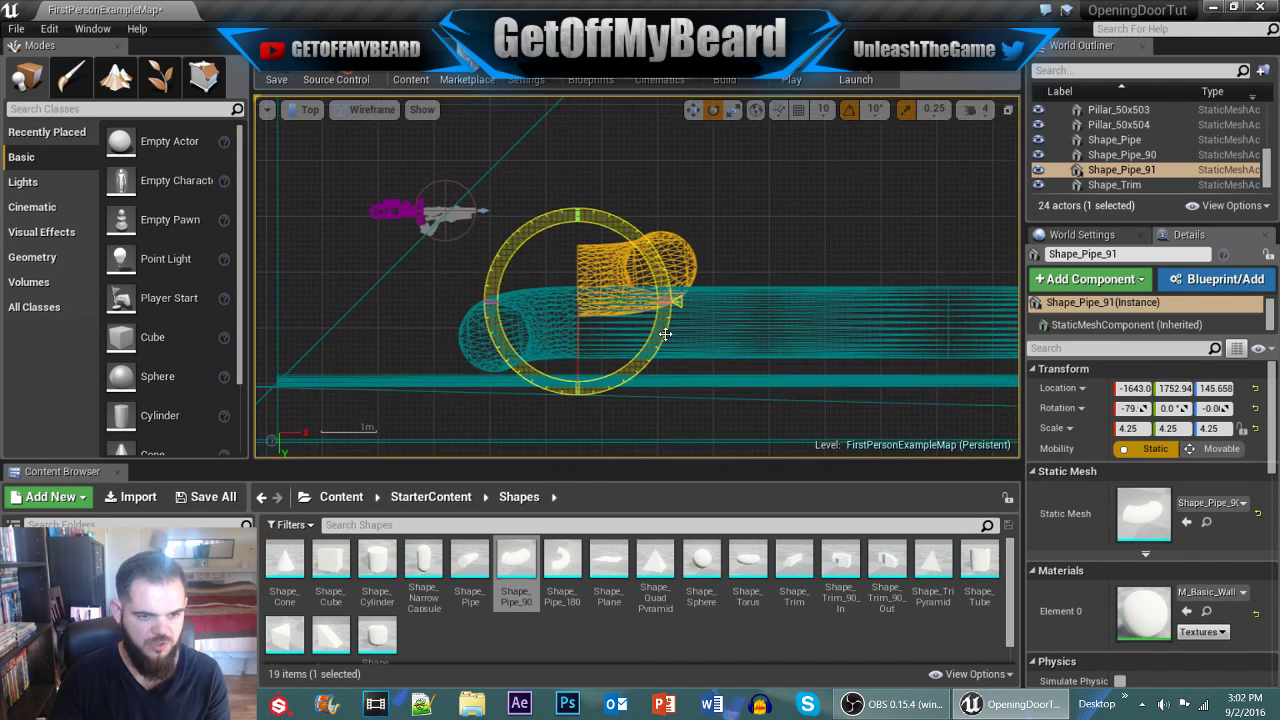
{"action": "scroll", "coordinate": [665, 333], "scroll_direction": "down", "scroll_amount": 2}
{"action": "left_click_drag", "start_coordinate": [611, 359], "coordinate": [602, 407]}
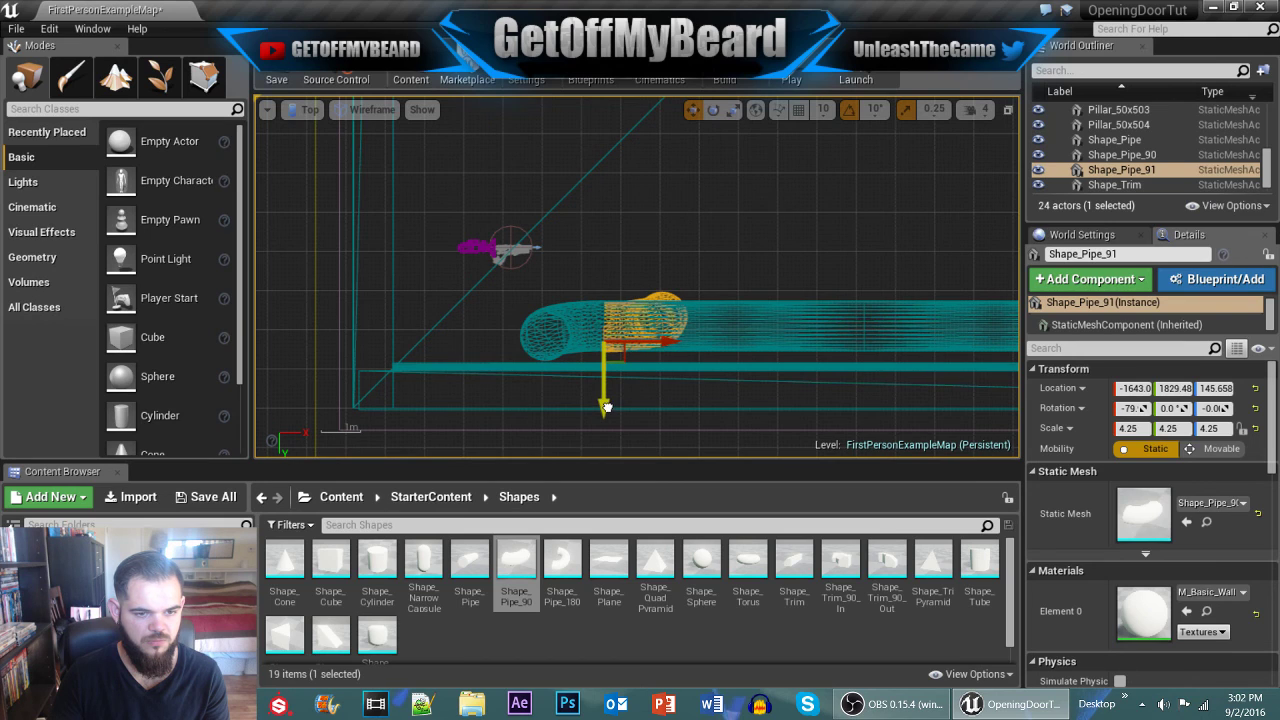
{"action": "left_click_drag", "start_coordinate": [654, 344], "coordinate": [1015, 344]}
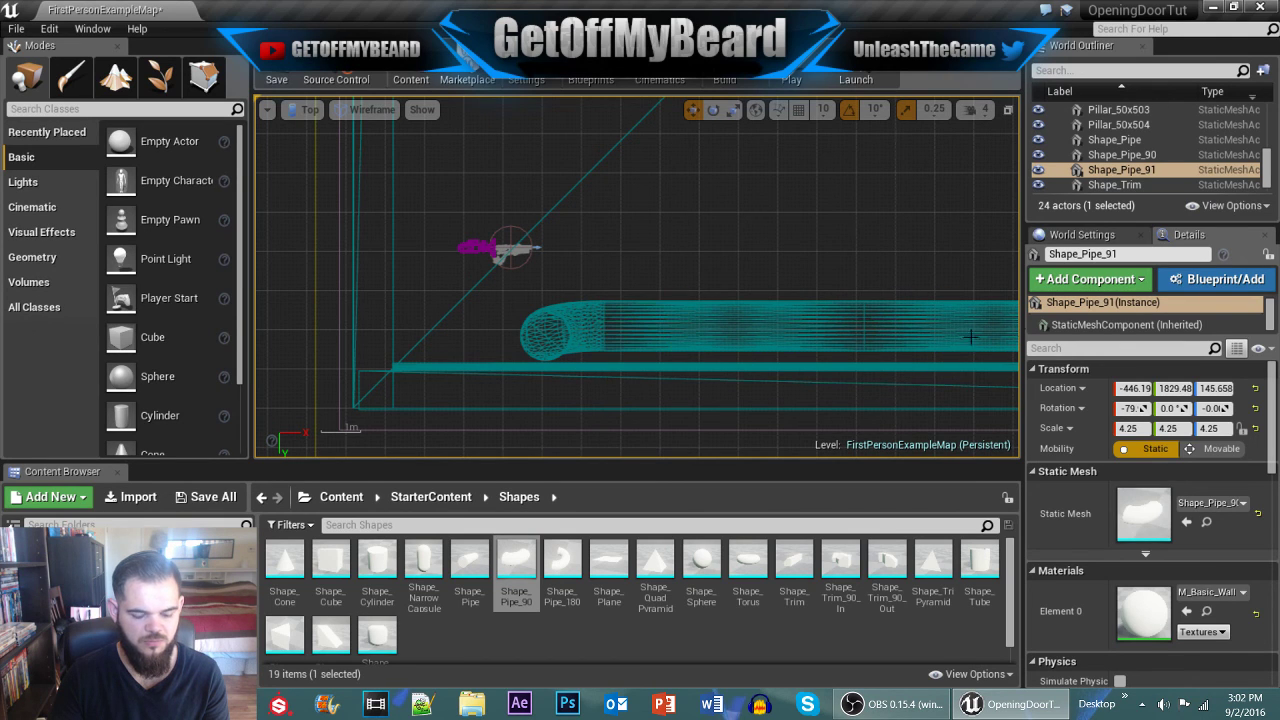
{"action": "right_click_drag", "start_coordinate": [990, 360], "coordinate": [386, 320]}
{"action": "left_click_drag", "start_coordinate": [531, 303], "coordinate": [589, 316]}
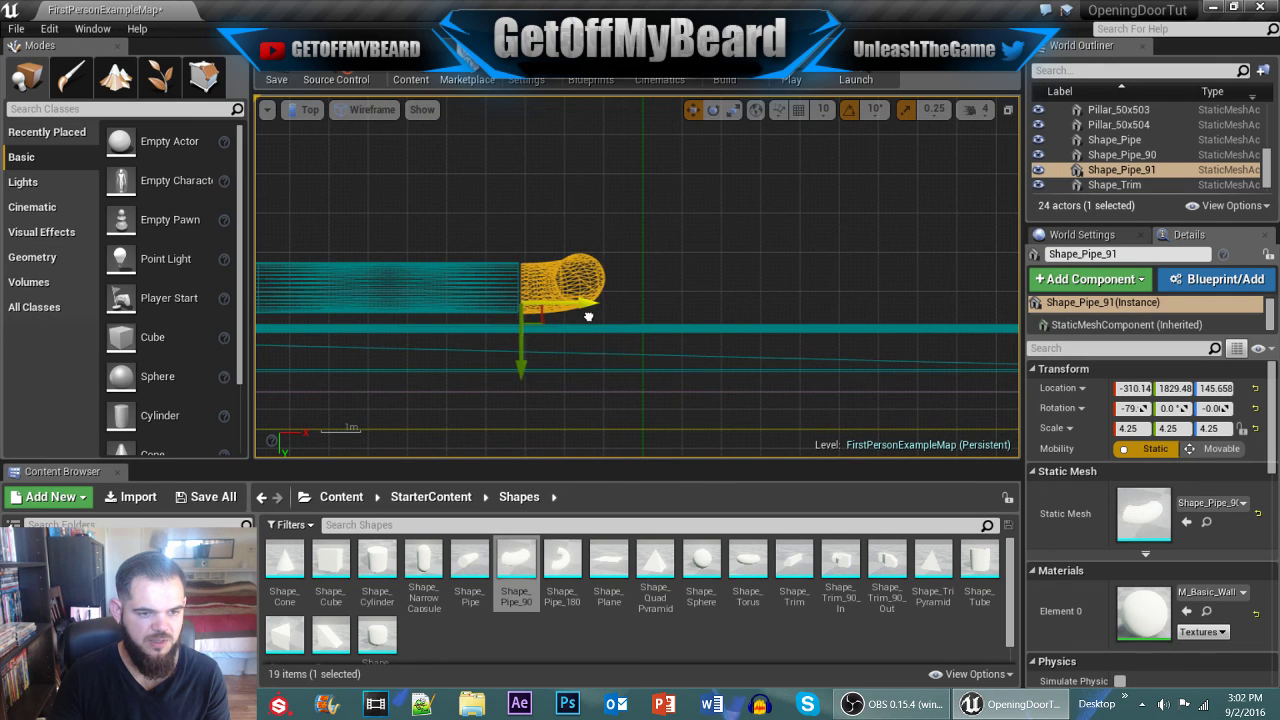
Step: Fine-tune the elbow copy against the pipe's end at about X -316.4 and Y 1827.4
{"action": "scroll", "coordinate": [587, 322], "scroll_direction": "up", "scroll_amount": 6}
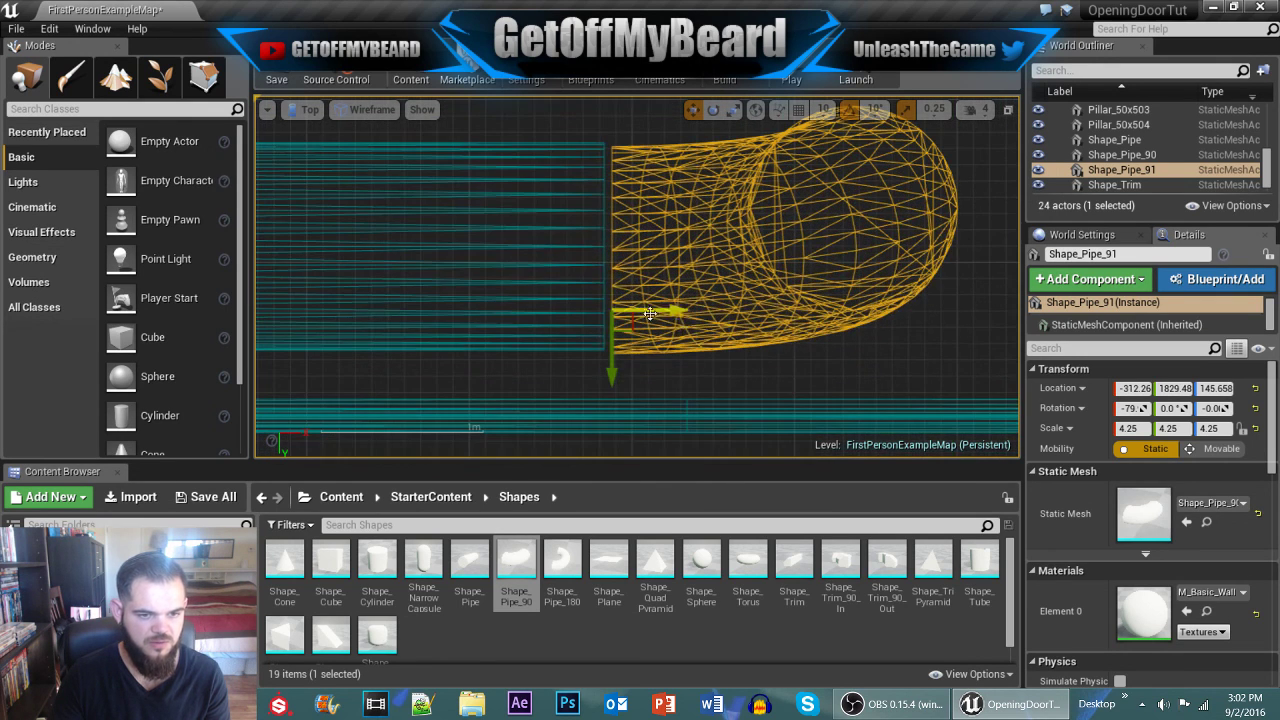
{"action": "left_click_drag", "start_coordinate": [684, 313], "coordinate": [671, 313]}
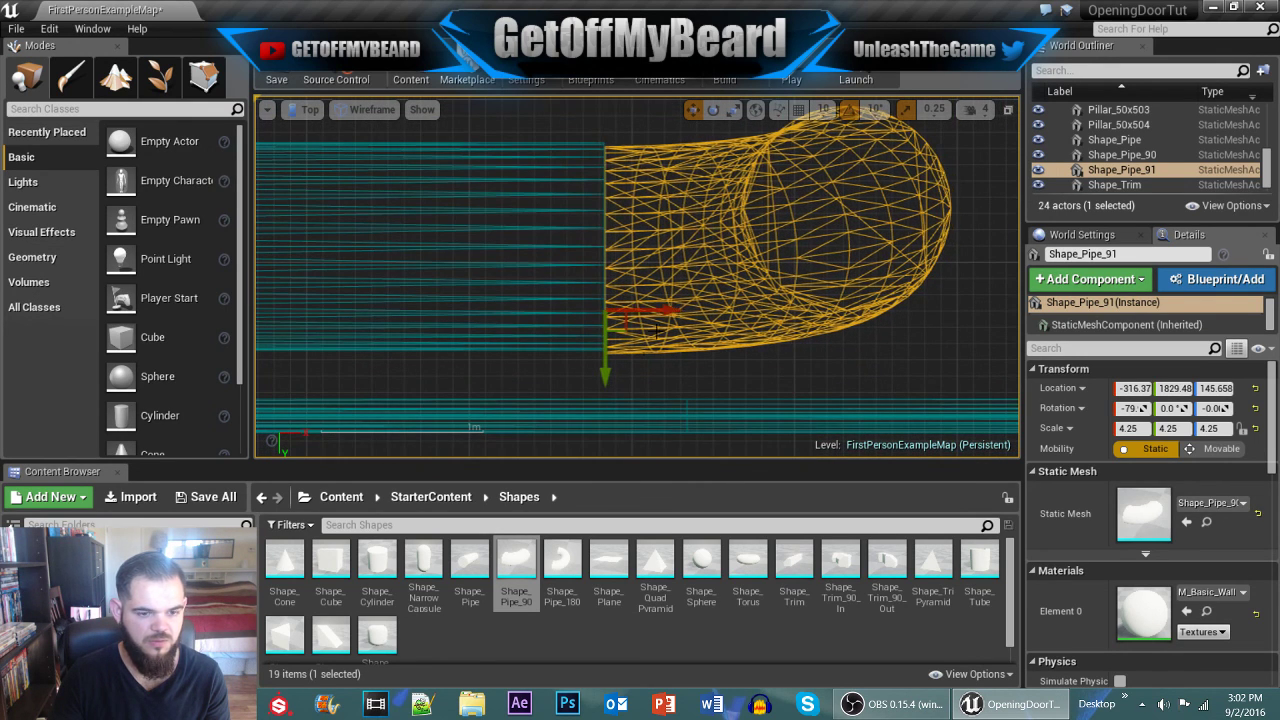
{"action": "left_click_drag", "start_coordinate": [608, 376], "coordinate": [611, 374]}
Step: Select the pipe with both elbows in the perspective view and assign the M_Metal_Brushed_Nickel material to them
{"action": "left_click", "coordinate": [306, 113]}
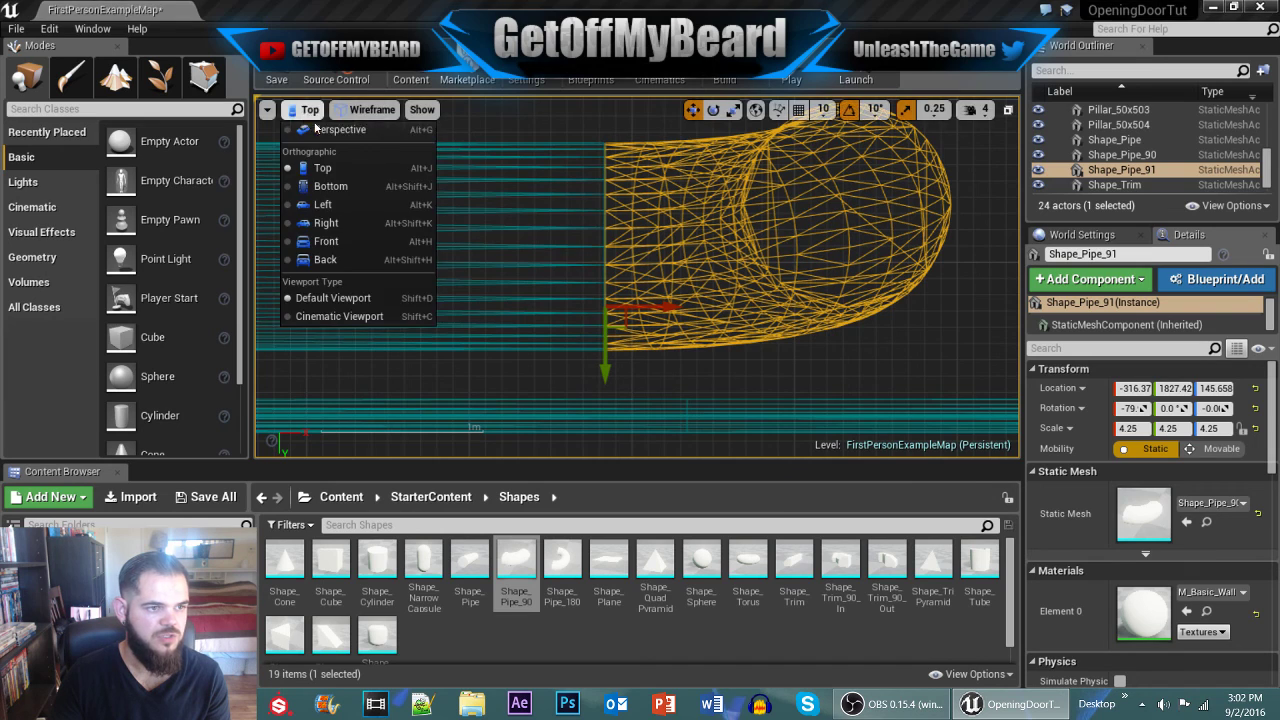
{"action": "left_click", "coordinate": [322, 128]}
{"action": "right_click_drag", "start_coordinate": [699, 279], "coordinate": [597, 259]}
{"action": "left_click", "coordinate": [650, 265], "text": "ctrl"}
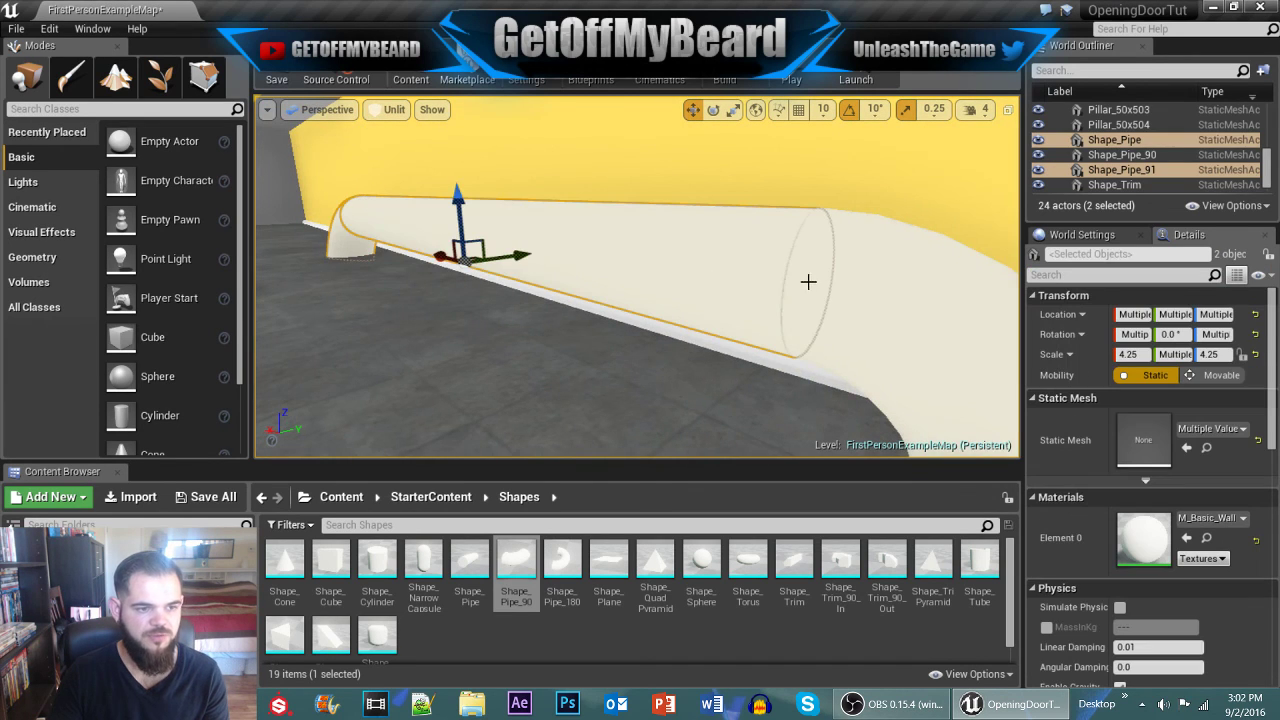
{"action": "left_click", "coordinate": [860, 300], "text": "ctrl"}
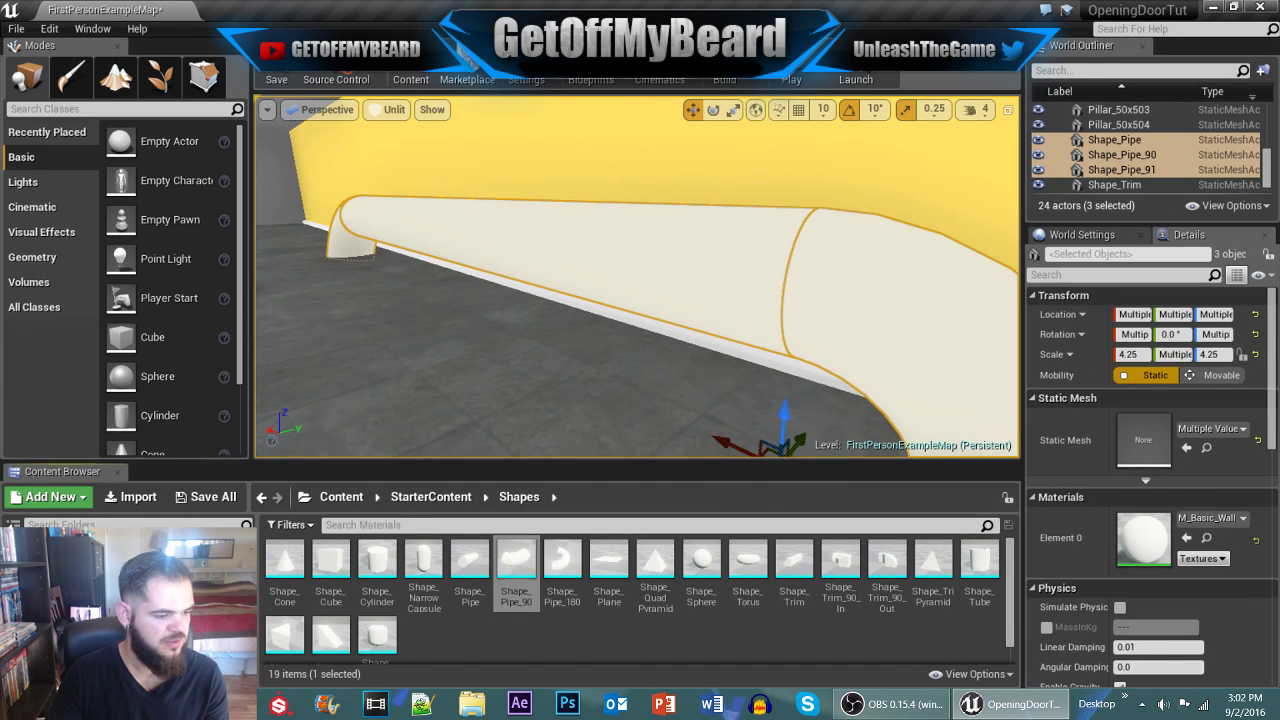
{"action": "scroll", "coordinate": [606, 612], "scroll_direction": "down", "scroll_amount": 2}
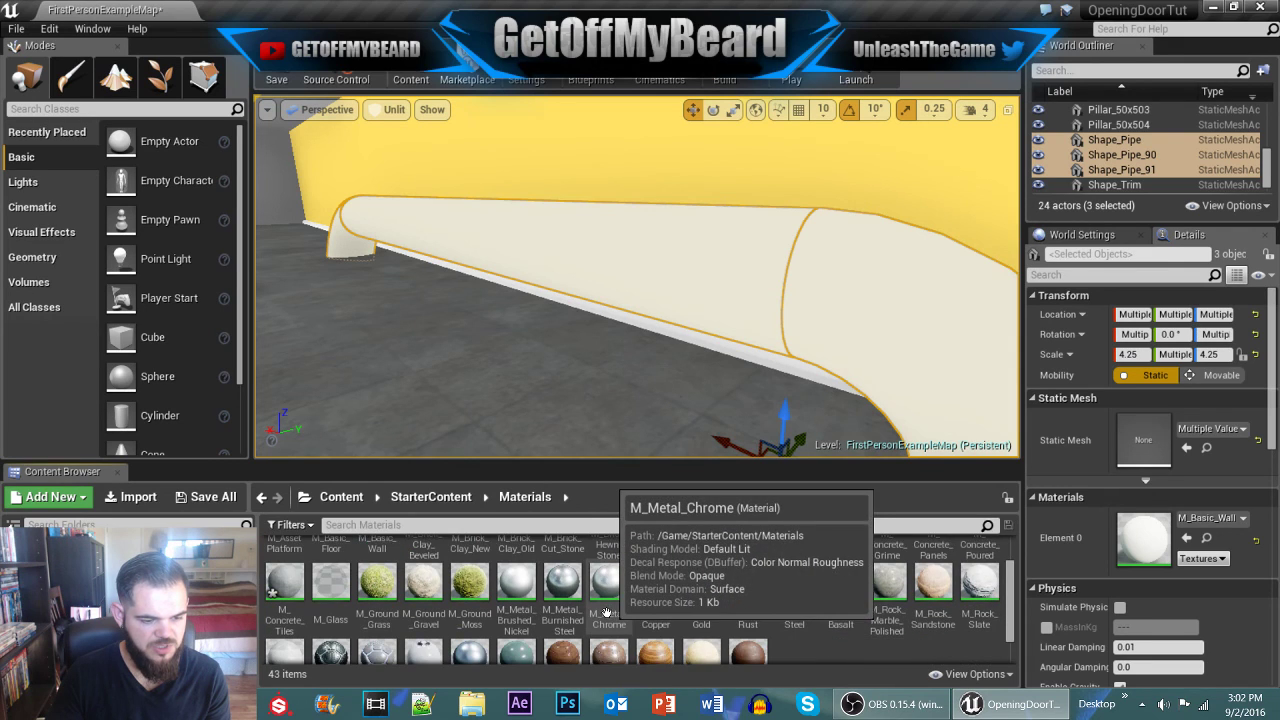
{"action": "scroll", "coordinate": [606, 600], "scroll_direction": "up", "scroll_amount": 1}
{"action": "left_click_drag", "start_coordinate": [516, 560], "coordinate": [1148, 530]}
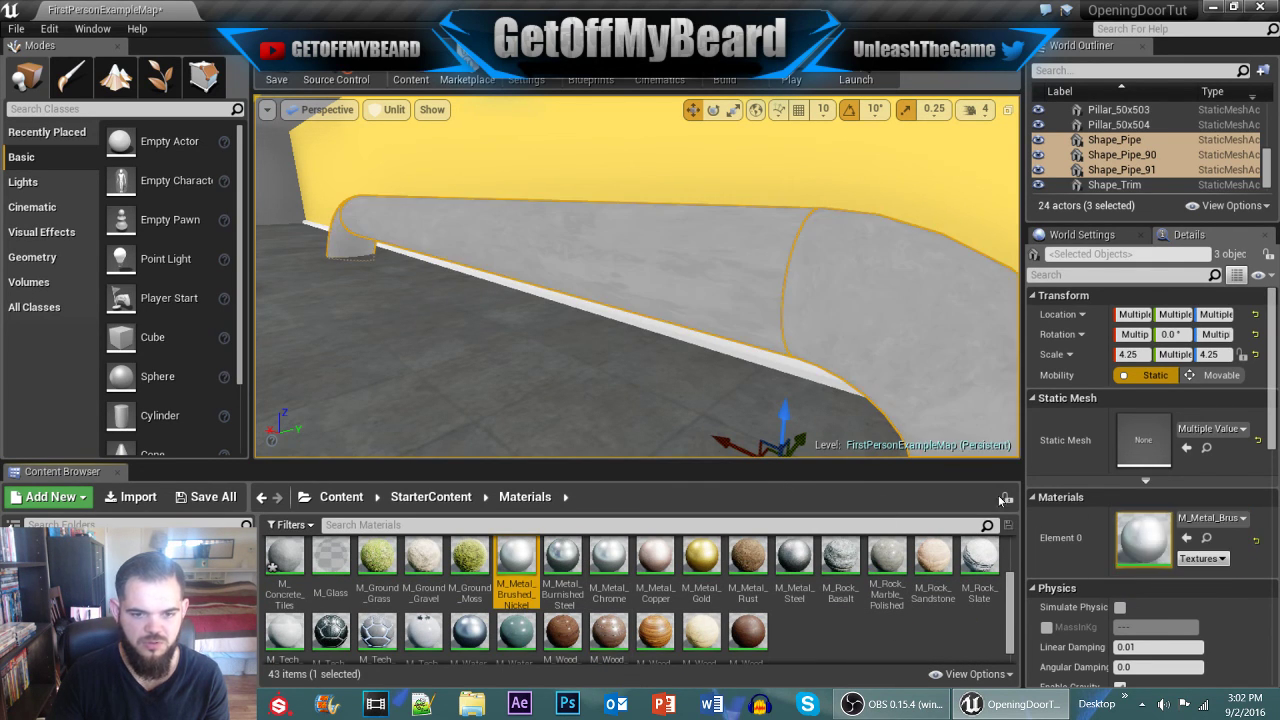
{"action": "right_click_drag", "start_coordinate": [637, 290], "coordinate": [540, 280]}
{"action": "mouse_move", "coordinate": [870, 284]}
{"action": "right_mouse_down"}
{"action": "mouse_move", "coordinate": [845, 275]}
{"action": "mouse_move", "coordinate": [870, 284]}
{"action": "right_mouse_up"}
{"action": "left_click", "coordinate": [860, 276]}
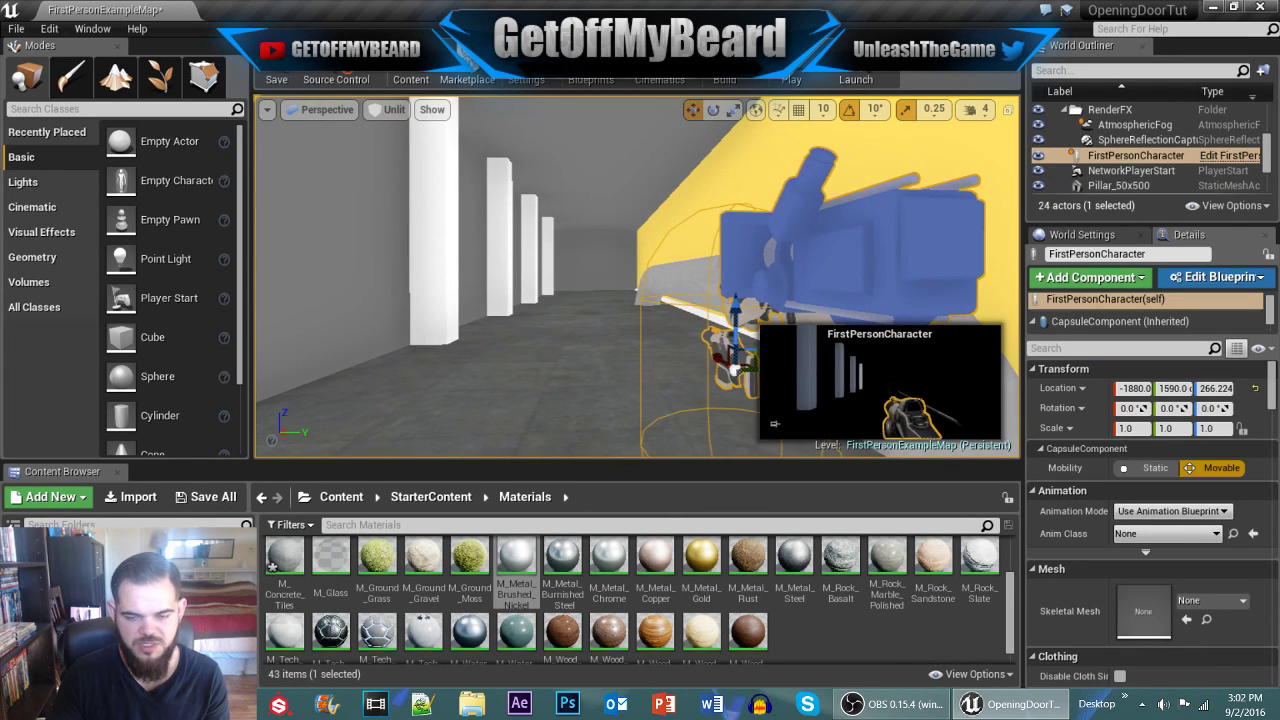
{"action": "right_click_drag", "start_coordinate": [710, 254], "coordinate": [710, 254]}
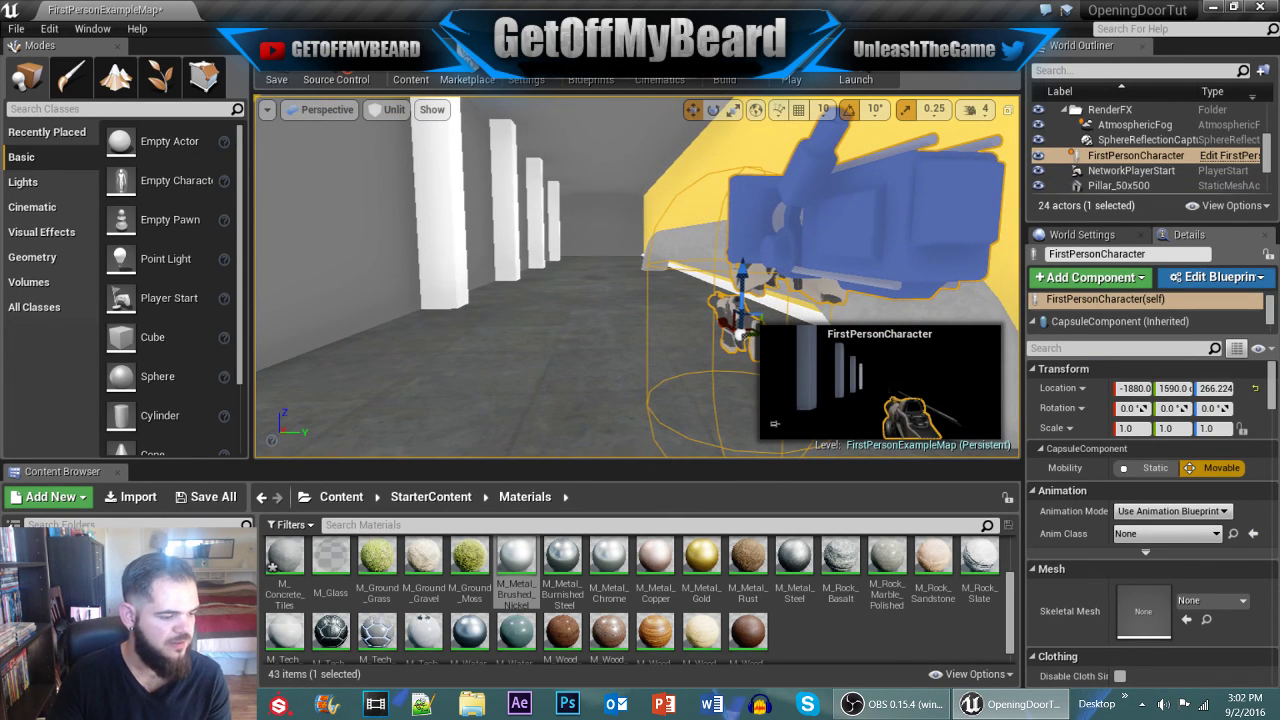
Step: Browse the StarterContent Props folder and preview the SM_Shelf mesh from several angles
{"action": "left_click", "coordinate": [100, 630]}
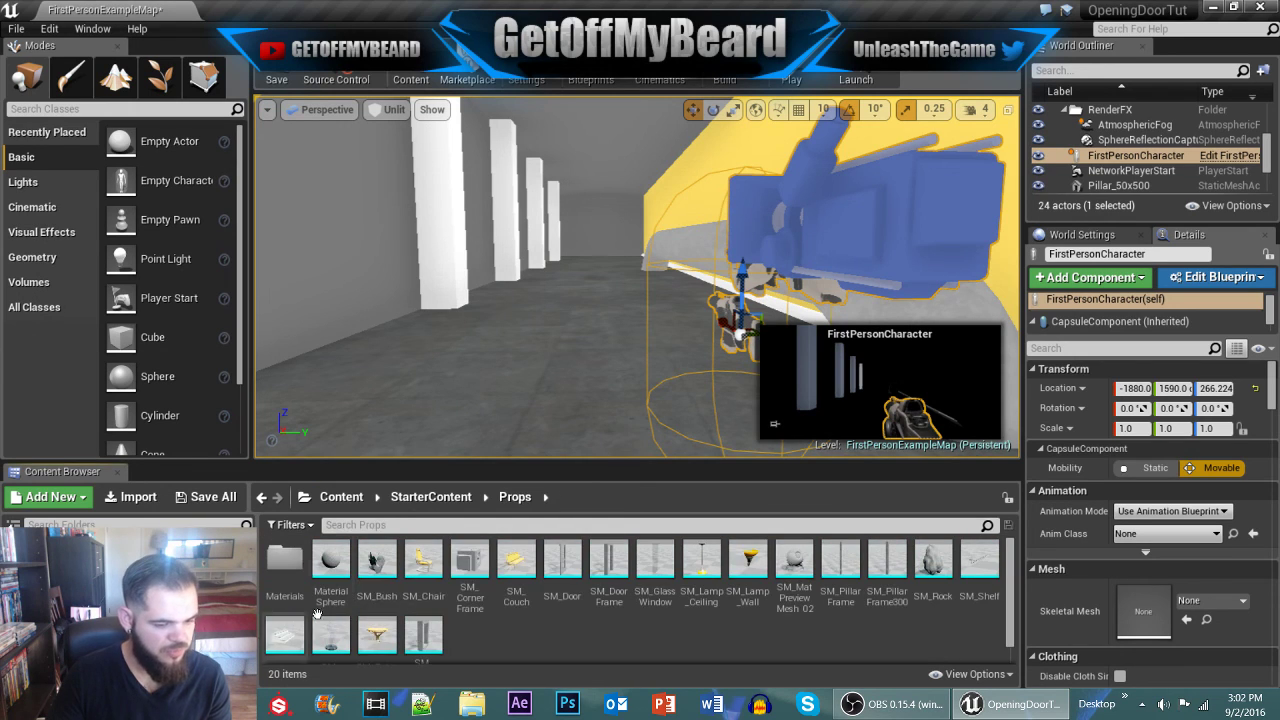
{"action": "scroll", "coordinate": [463, 632], "scroll_direction": "down", "scroll_amount": 1}
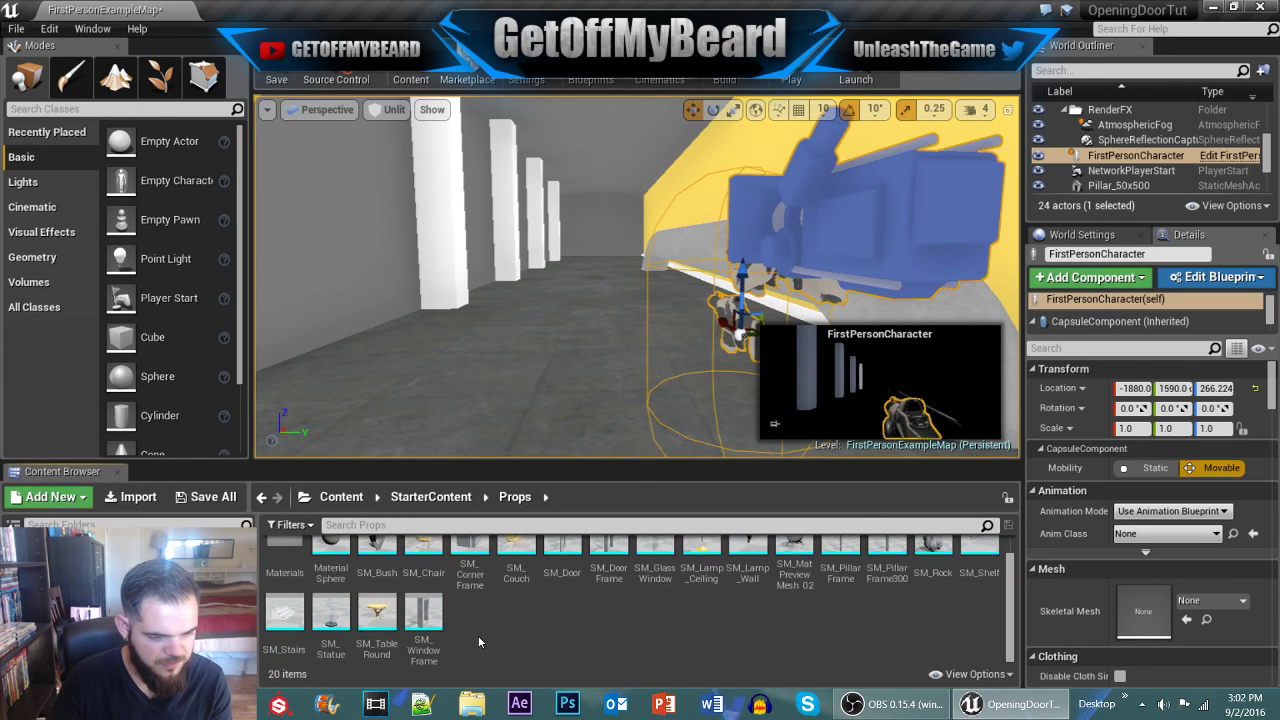
{"action": "scroll", "coordinate": [478, 635], "scroll_direction": "up", "scroll_amount": 1}
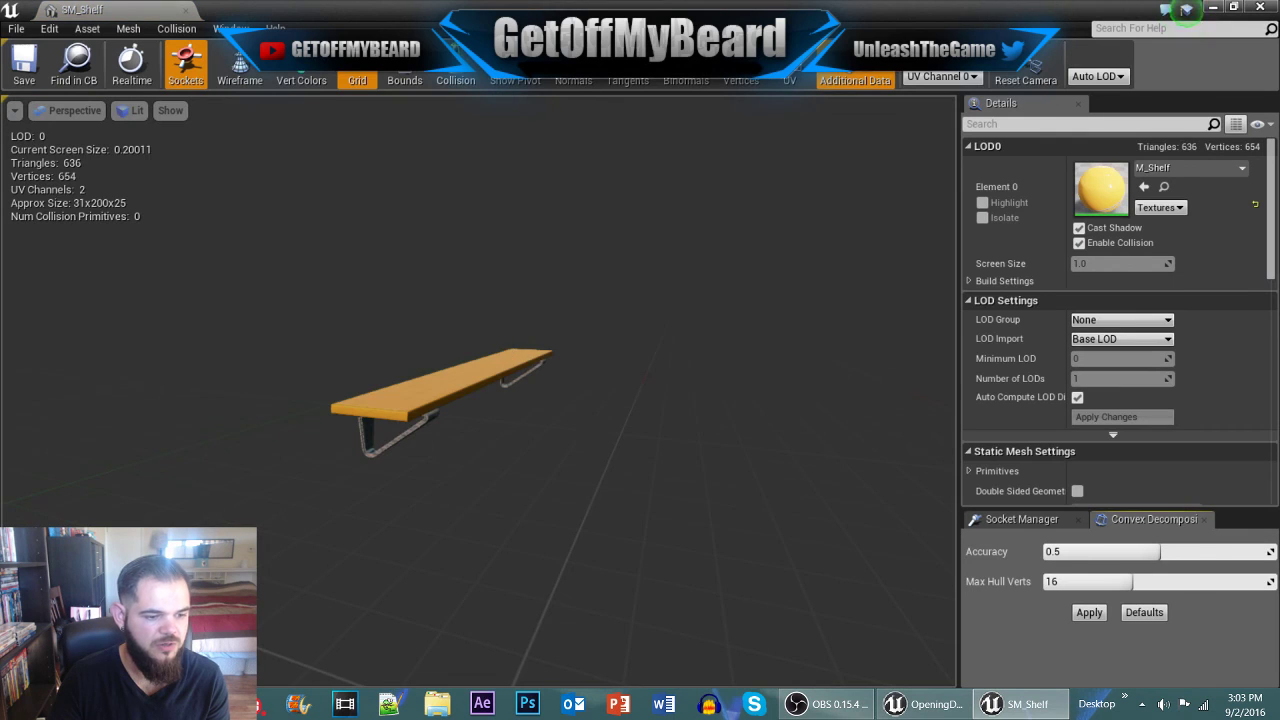
{"action": "mouse_move", "coordinate": [480, 390]}
{"action": "left_mouse_down"}
{"action": "mouse_move", "coordinate": [430, 330]}
{"action": "mouse_move", "coordinate": [400, 260]}
{"action": "mouse_move", "coordinate": [400, 330]}
{"action": "mouse_move", "coordinate": [500, 390]}
{"action": "left_mouse_up"}
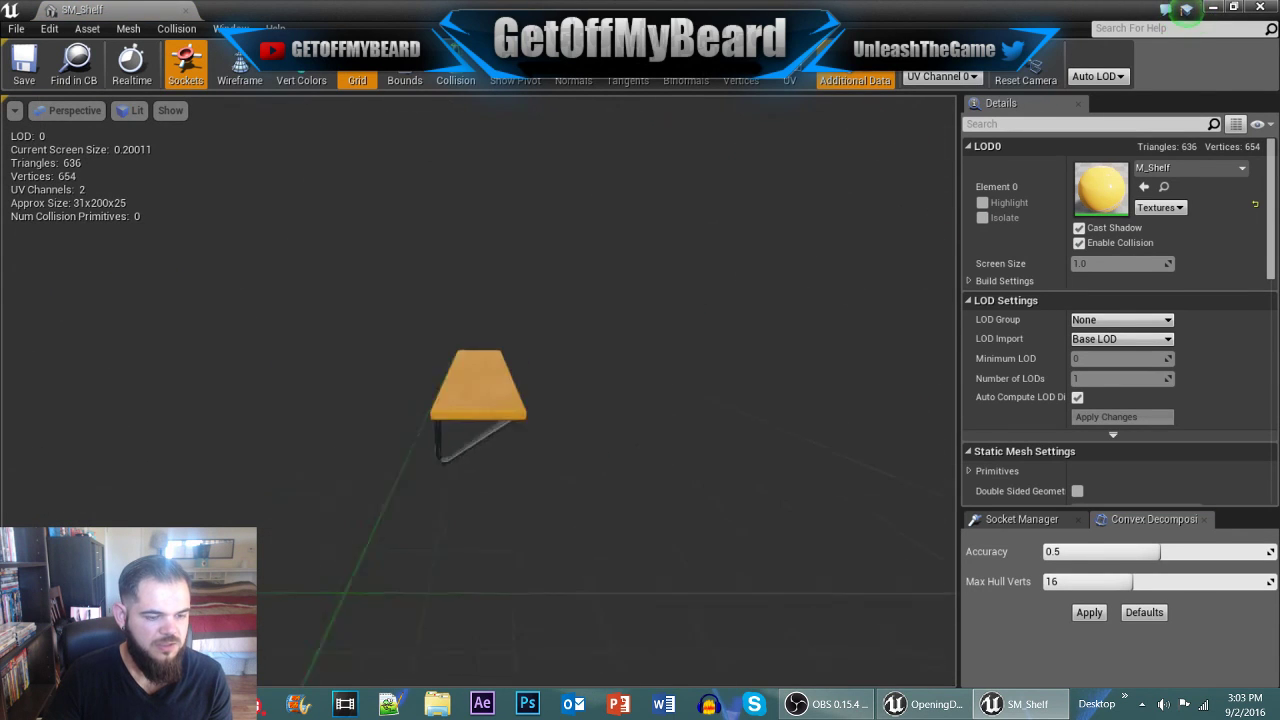
{"action": "left_click_drag", "start_coordinate": [640, 400], "coordinate": [578, 426]}
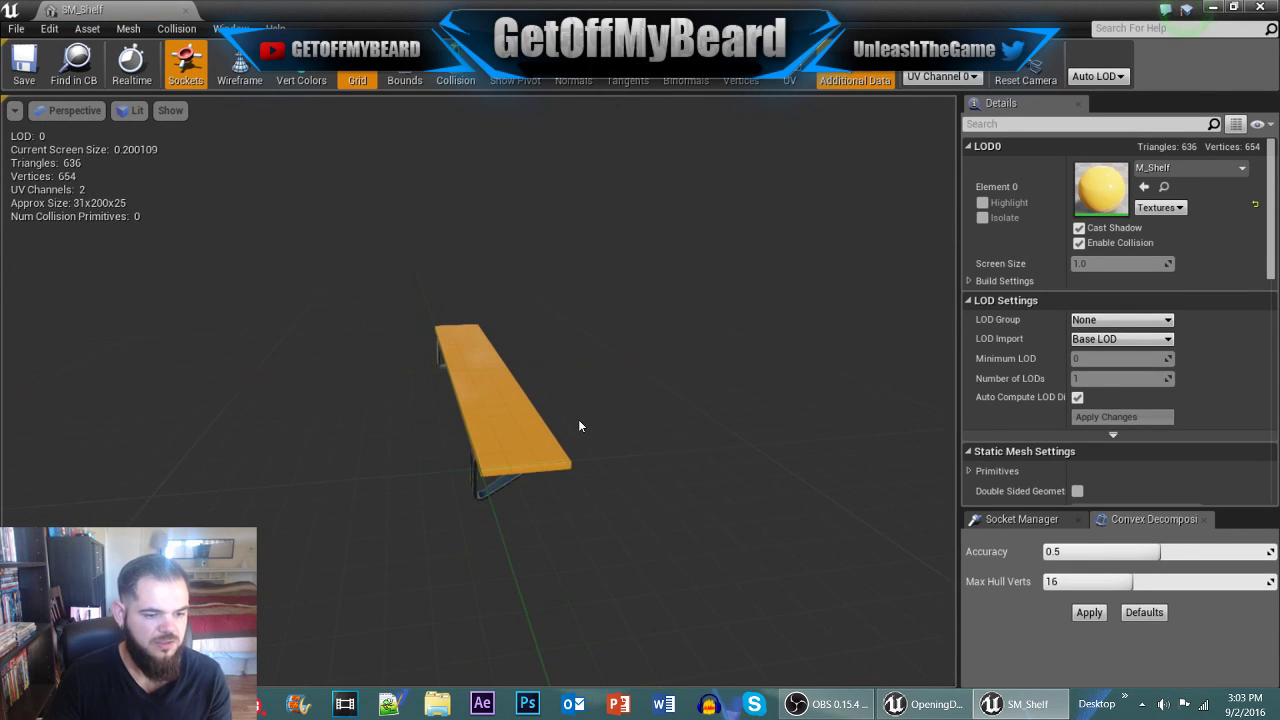
{"action": "left_click", "coordinate": [185, 10]}
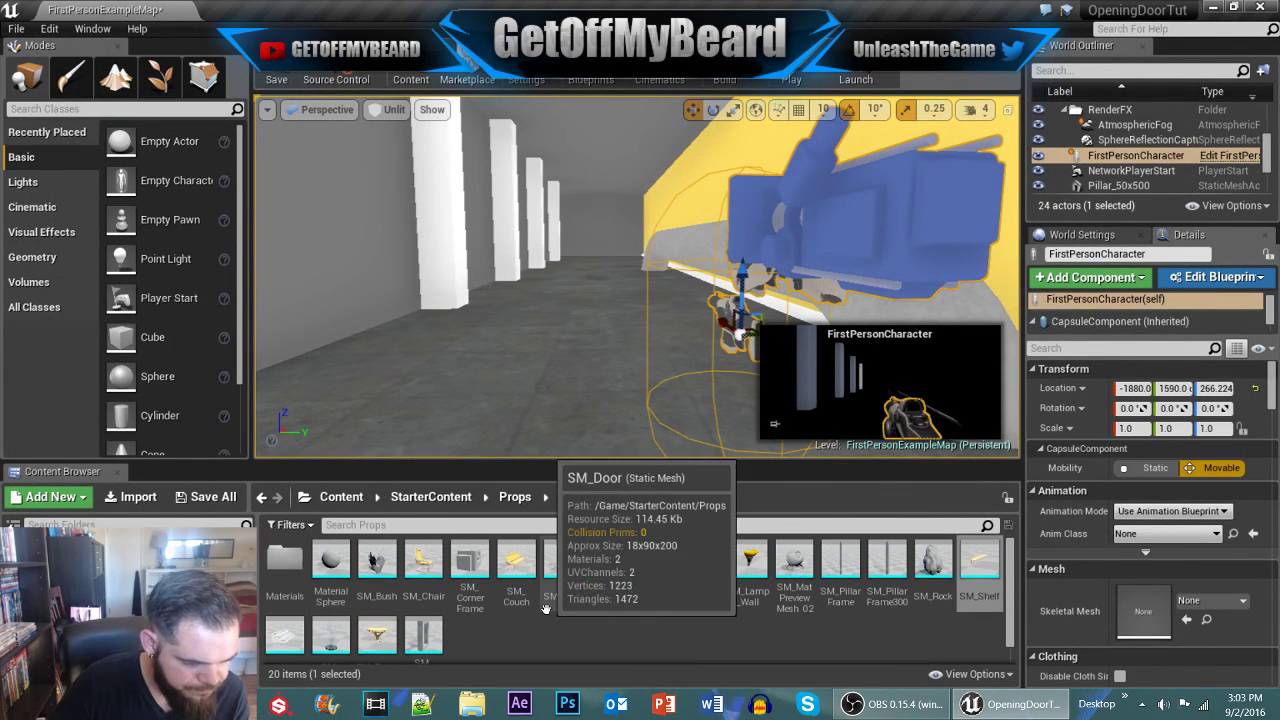
Step: Preview the SM_WindowFrame mesh in its editor and close it
{"action": "left_click", "coordinate": [438, 617]}
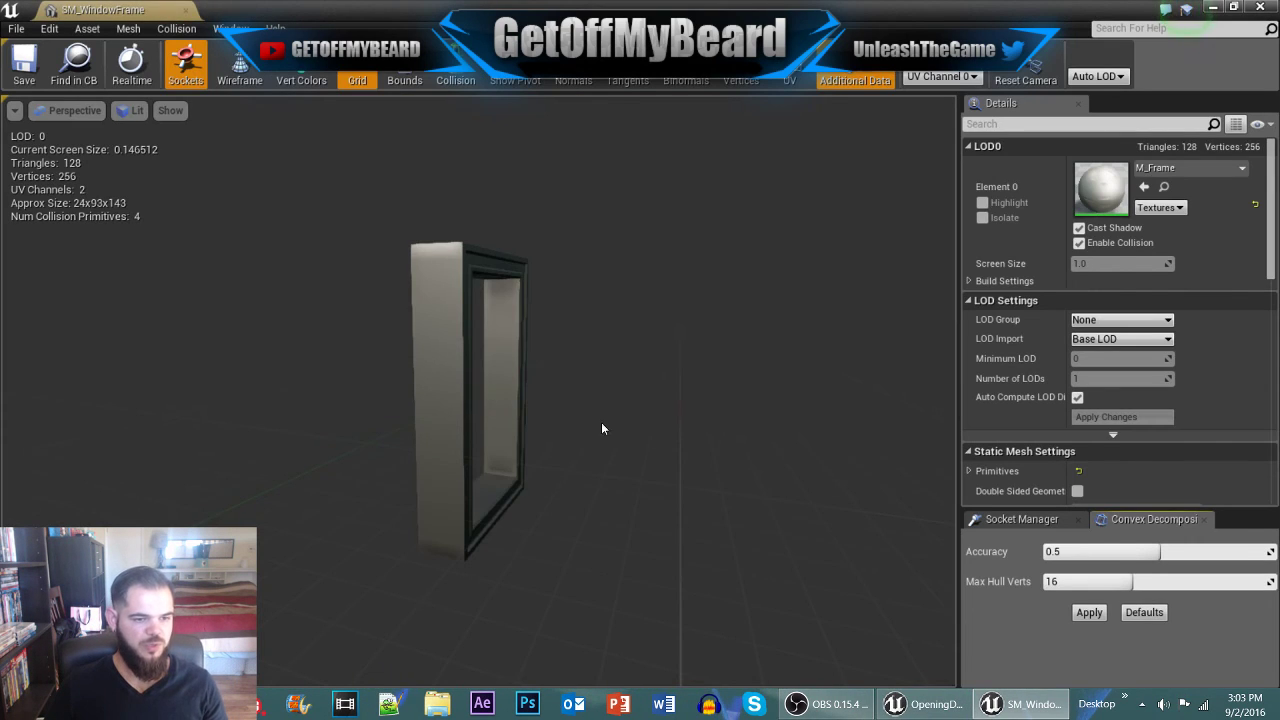
{"action": "left_click_drag", "start_coordinate": [601, 424], "coordinate": [480, 424]}
{"action": "left_click", "coordinate": [186, 10]}
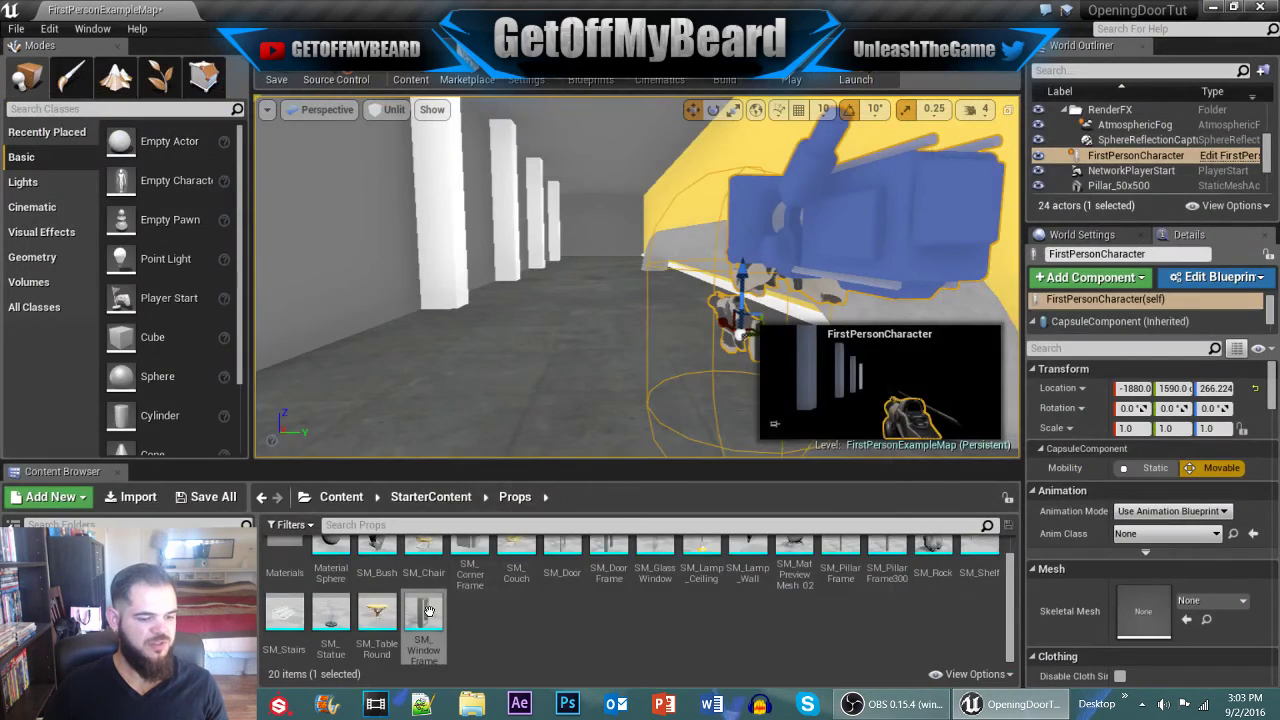
Step: Place an SM_WindowFrame on the corridor floor and rotate it flat with a Y rotation of 90 degrees
{"action": "left_click_drag", "start_coordinate": [428, 611], "coordinate": [617, 362]}
{"action": "key", "text": "e"}
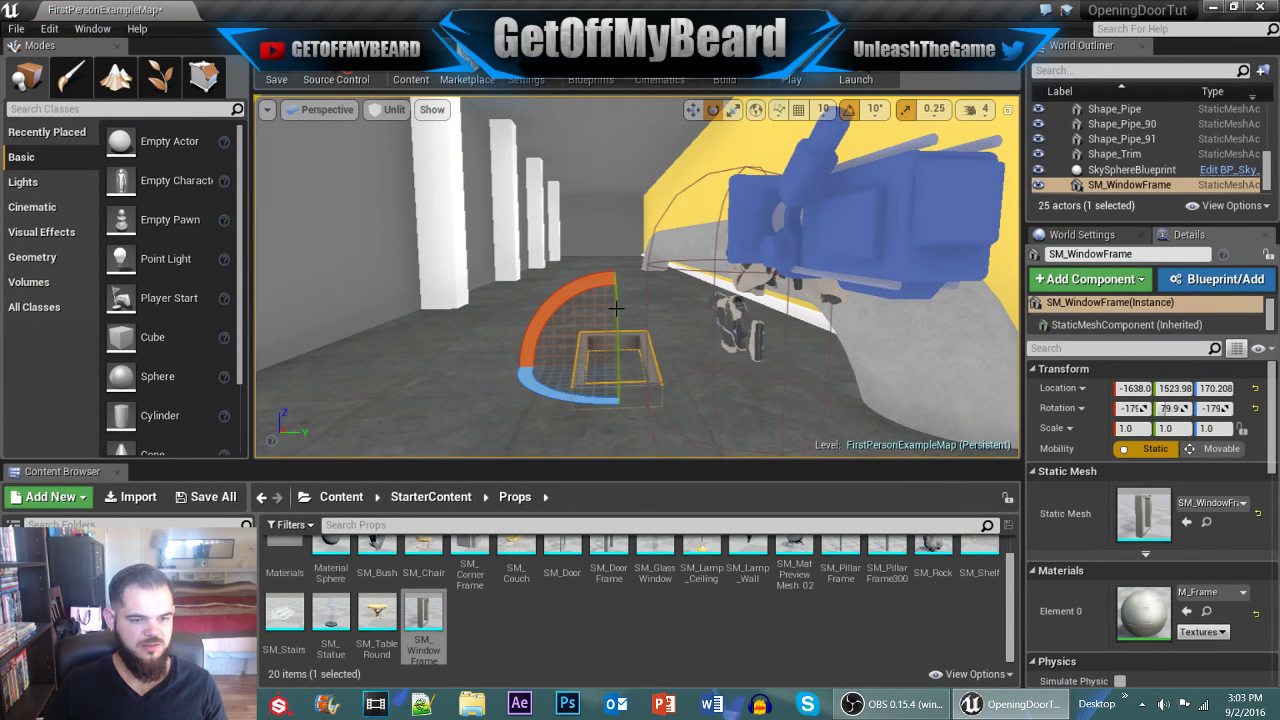
{"action": "right_click_drag", "start_coordinate": [595, 330], "coordinate": [770, 330]}
{"action": "key", "text": "a"}
{"action": "left_click_drag", "start_coordinate": [595, 330], "coordinate": [475, 403]}
Step: Raise the flat window frame to the corridor ceiling at a Z location of about 744.1
{"action": "key", "text": "w"}
{"action": "left_click_drag", "start_coordinate": [551, 336], "coordinate": [553, 45]}
{"action": "key", "text": "f"}
{"action": "key", "text": "s"}
{"action": "right_click_drag", "start_coordinate": [720, 237], "coordinate": [647, 162]}
{"action": "key", "text": "w"}
{"action": "left_click_drag", "start_coordinate": [600, 261], "coordinate": [590, 101]}
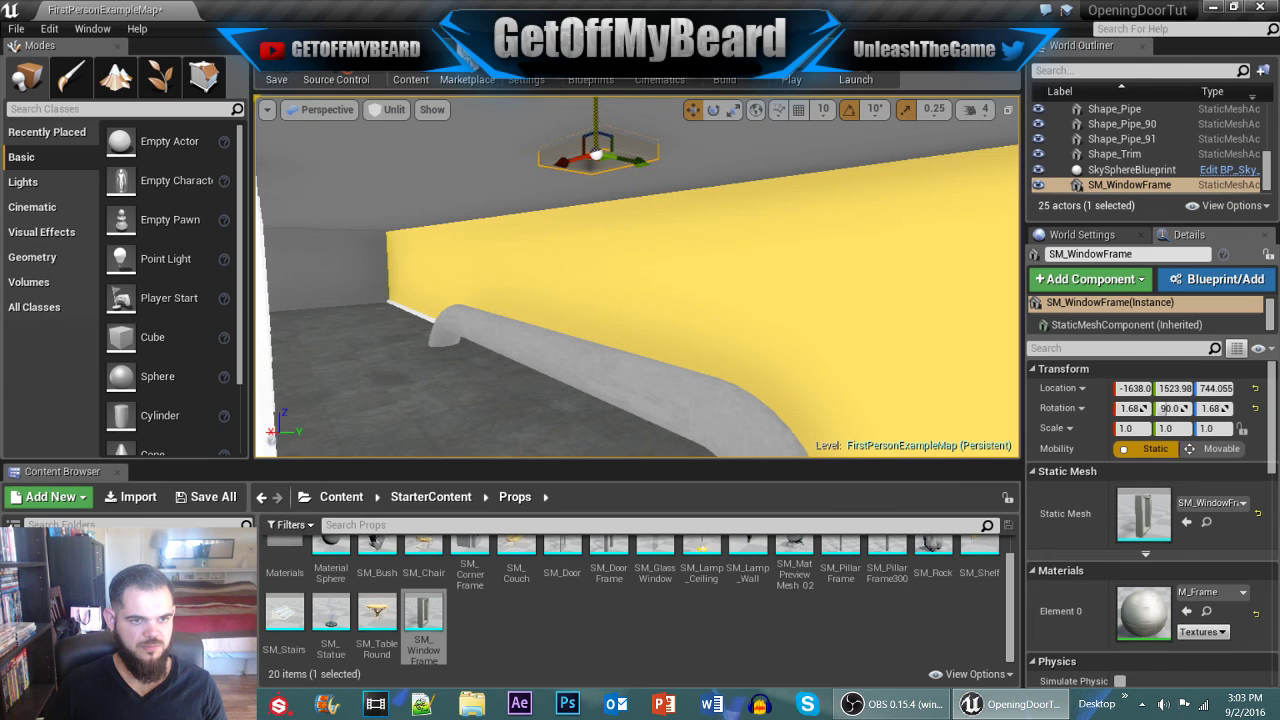
Step: Shift the ceiling window frame along the corridor to an X location of about -1835.6
{"action": "right_click_drag", "start_coordinate": [646, 217], "coordinate": [645, 130]}
{"action": "key", "text": "f"}
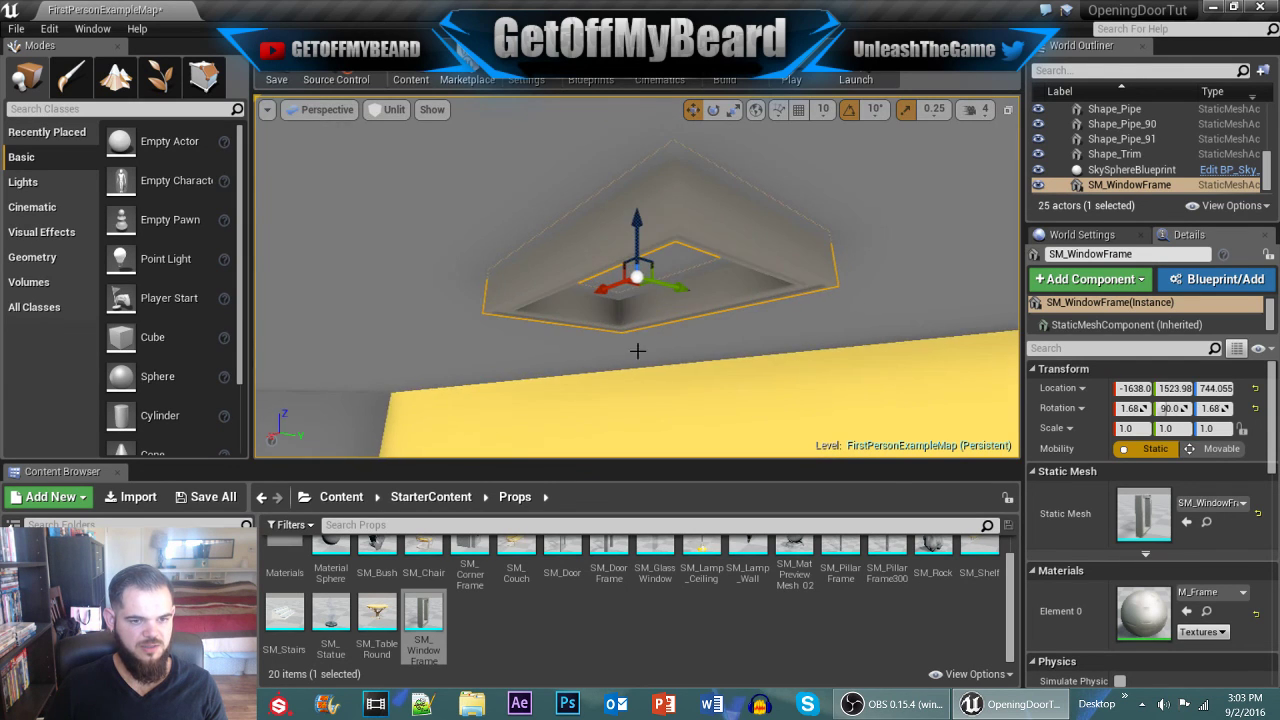
{"action": "mouse_move", "coordinate": [637, 350]}
{"action": "right_mouse_down"}
{"action": "mouse_move", "coordinate": [622, 342]}
{"action": "mouse_move", "coordinate": [623, 355]}
{"action": "right_mouse_up"}
{"action": "scroll", "coordinate": [622, 342], "scroll_direction": "down", "scroll_amount": 2}
{"action": "scroll", "coordinate": [622, 342], "scroll_direction": "up", "scroll_amount": 3}
{"action": "left_click_drag", "start_coordinate": [637, 218], "coordinate": [633, 278]}
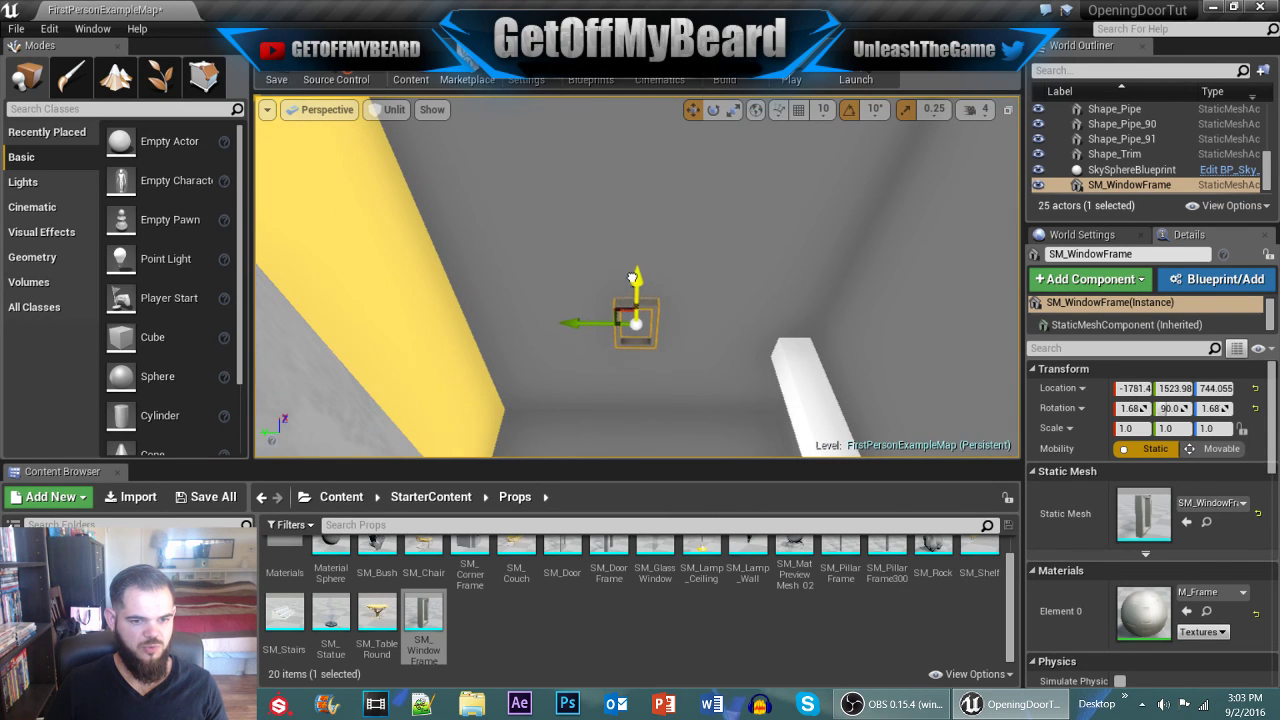
{"action": "scroll", "coordinate": [683, 315], "scroll_direction": "down", "scroll_amount": 3}
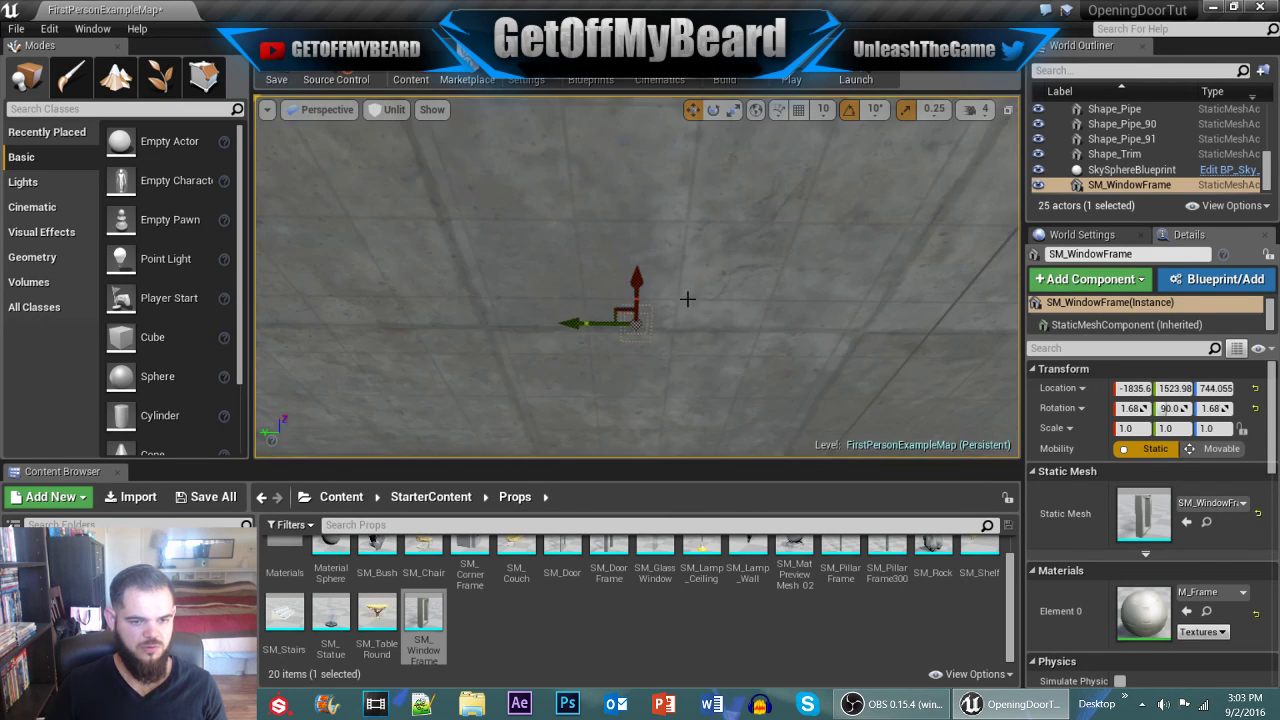
Step: Add two copies of the ceiling window frame along the corridor, at about X -1164.0 and X -527.4
{"action": "right_click_drag", "start_coordinate": [712, 253], "coordinate": [712, 275]}
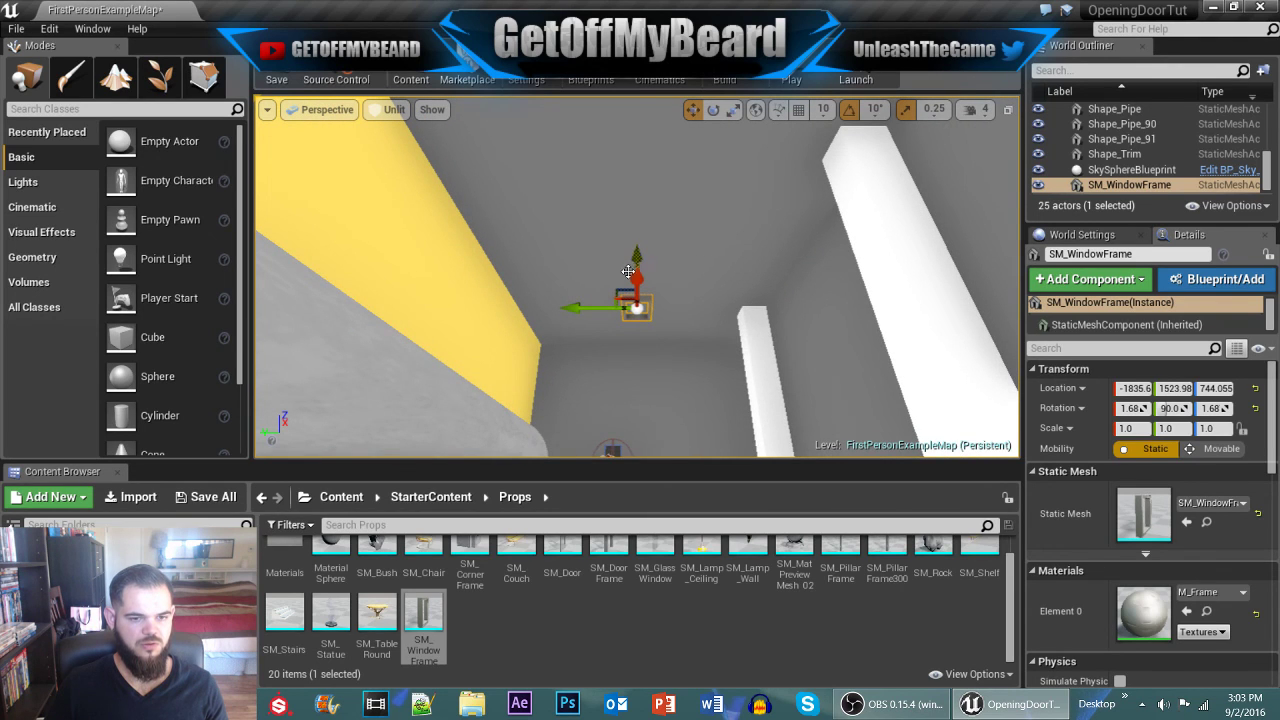
{"action": "left_click_drag", "start_coordinate": [628, 271], "coordinate": [630, 98], "text": "alt"}
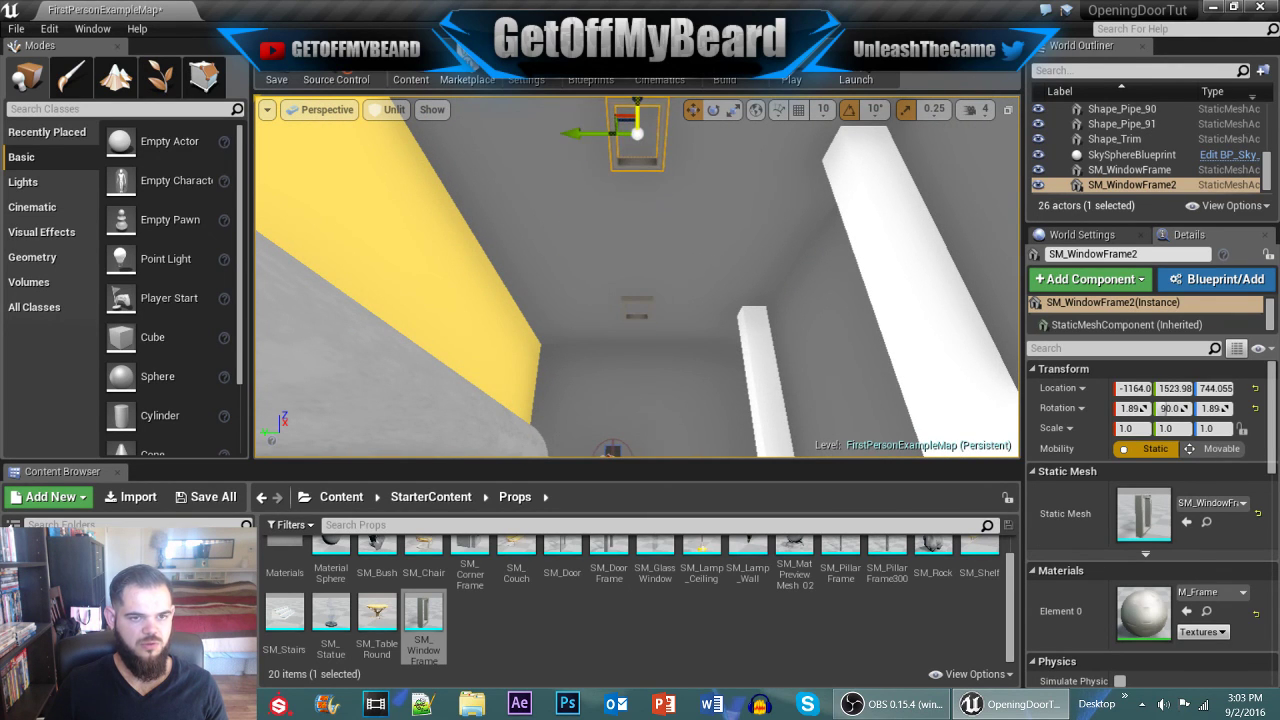
{"action": "right_click_drag", "start_coordinate": [711, 321], "coordinate": [711, 321]}
{"action": "left_click_drag", "start_coordinate": [633, 253], "coordinate": [600, 124], "text": "alt"}
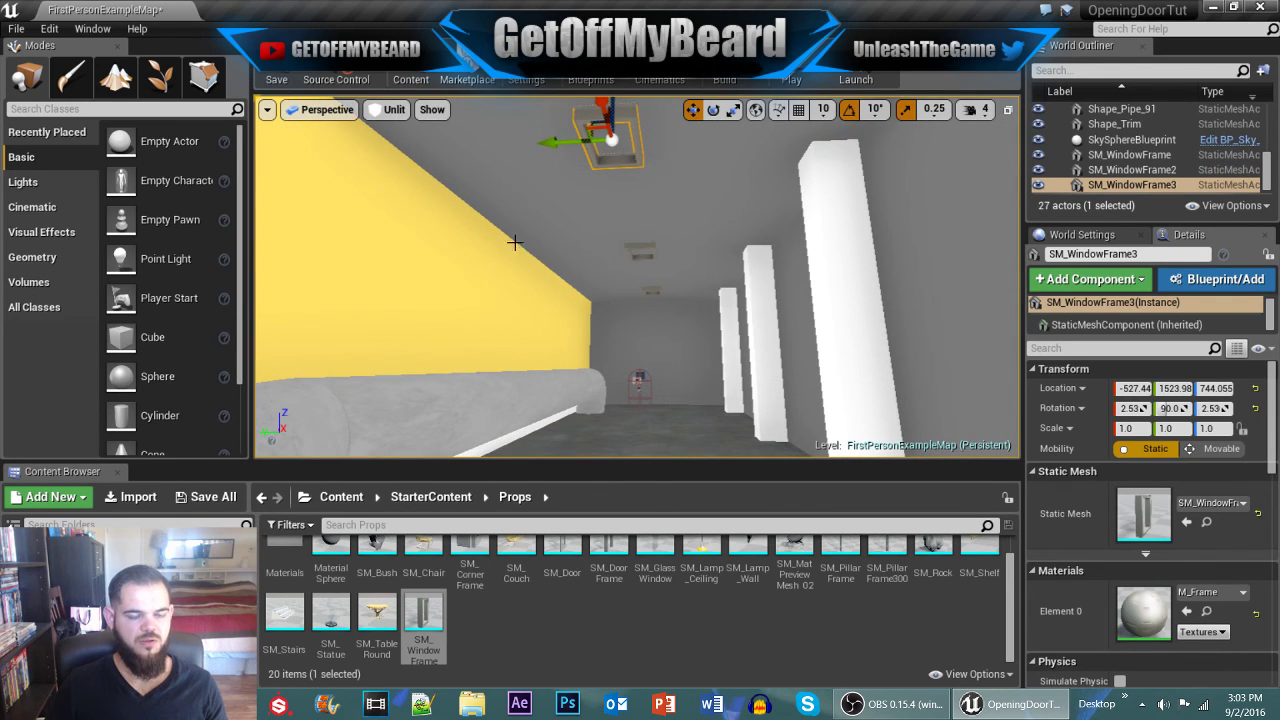
{"action": "right_click_drag", "start_coordinate": [645, 329], "coordinate": [645, 329]}
{"action": "right_click_drag", "start_coordinate": [596, 112], "coordinate": [646, 330]}
Step: Duplicate the ceiling window frame twice more farther along the corridor, placing the last copy at about X 886.8
{"action": "key", "text": "ctrl+w"}
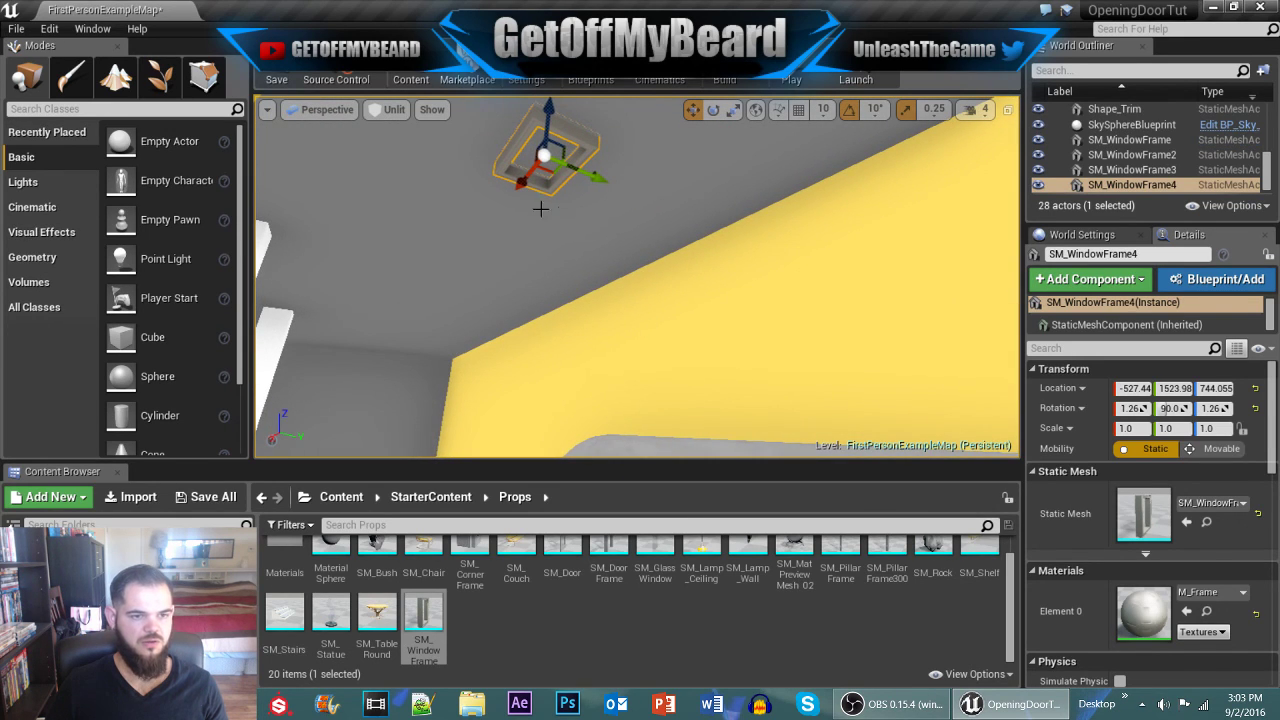
{"action": "left_click_drag", "start_coordinate": [523, 185], "coordinate": [385, 343]}
{"action": "key", "text": "ctrl+w"}
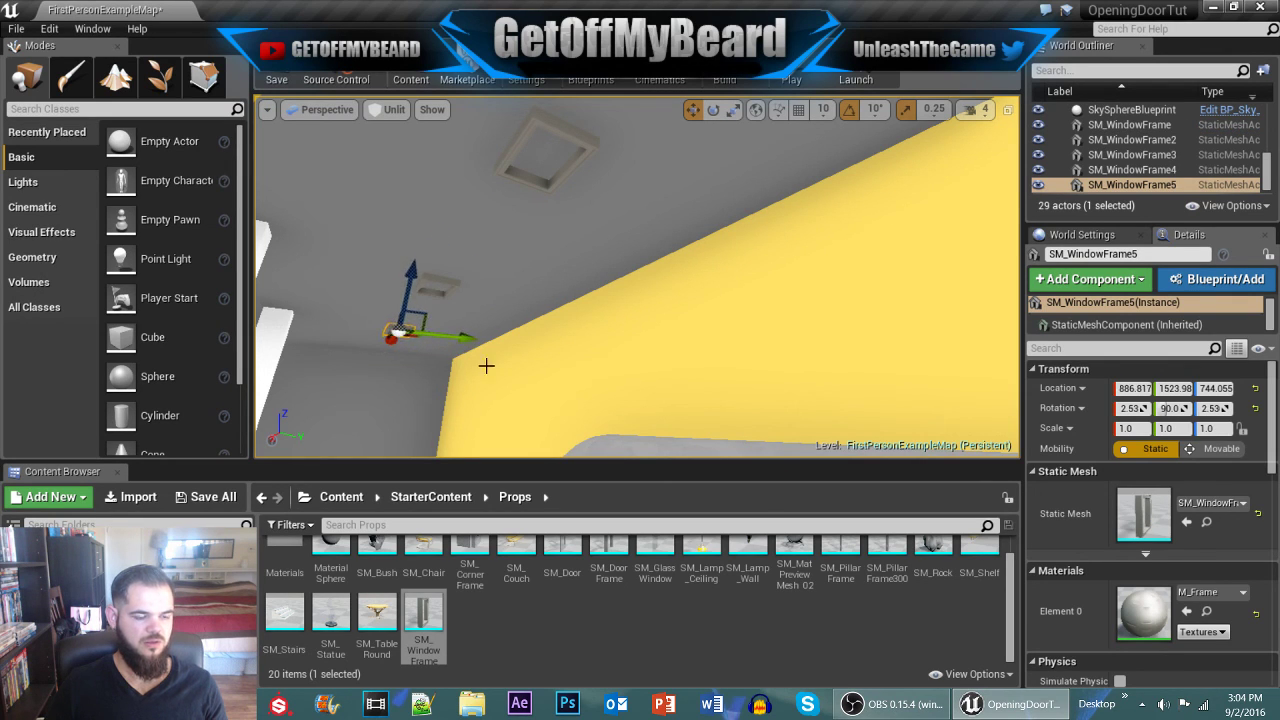
Step: Move the last ceiling window frame farther along the corridor to an X location of about 1008.0
{"action": "key", "text": "f"}
{"action": "left_click_drag", "start_coordinate": [640, 385], "coordinate": [708, 401], "text": "alt"}
{"action": "right_click_drag", "start_coordinate": [708, 401], "coordinate": [560, 401], "text": "alt"}
{"action": "left_click_drag", "start_coordinate": [560, 401], "coordinate": [475, 310], "text": "alt"}
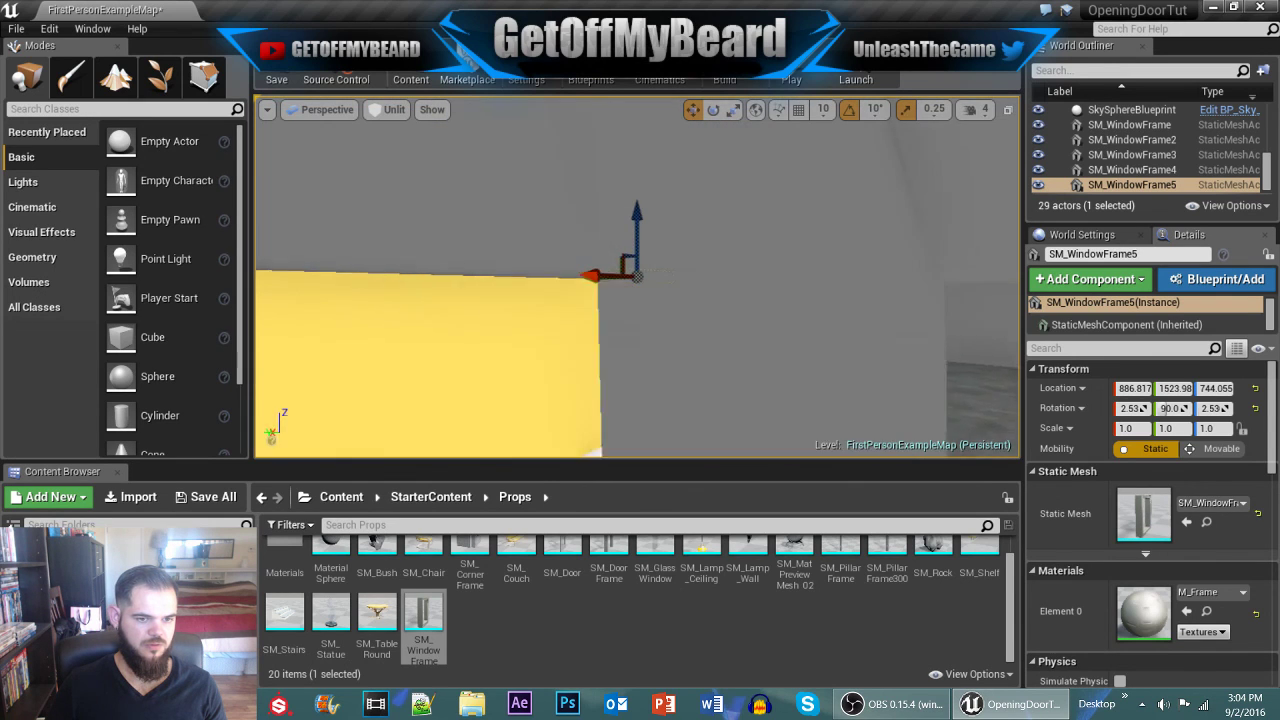
{"action": "mouse_move", "coordinate": [643, 360]}
{"action": "left_mouse_down", "text": "alt"}
{"action": "mouse_move", "coordinate": [643, 385]}
{"action": "mouse_move", "coordinate": [643, 372]}
{"action": "left_mouse_up", "text": "alt"}
{"action": "left_click_drag", "start_coordinate": [601, 259], "coordinate": [572, 240]}
{"action": "right_click_drag", "start_coordinate": [571, 239], "coordinate": [535, 245]}
{"action": "key", "text": "w"}
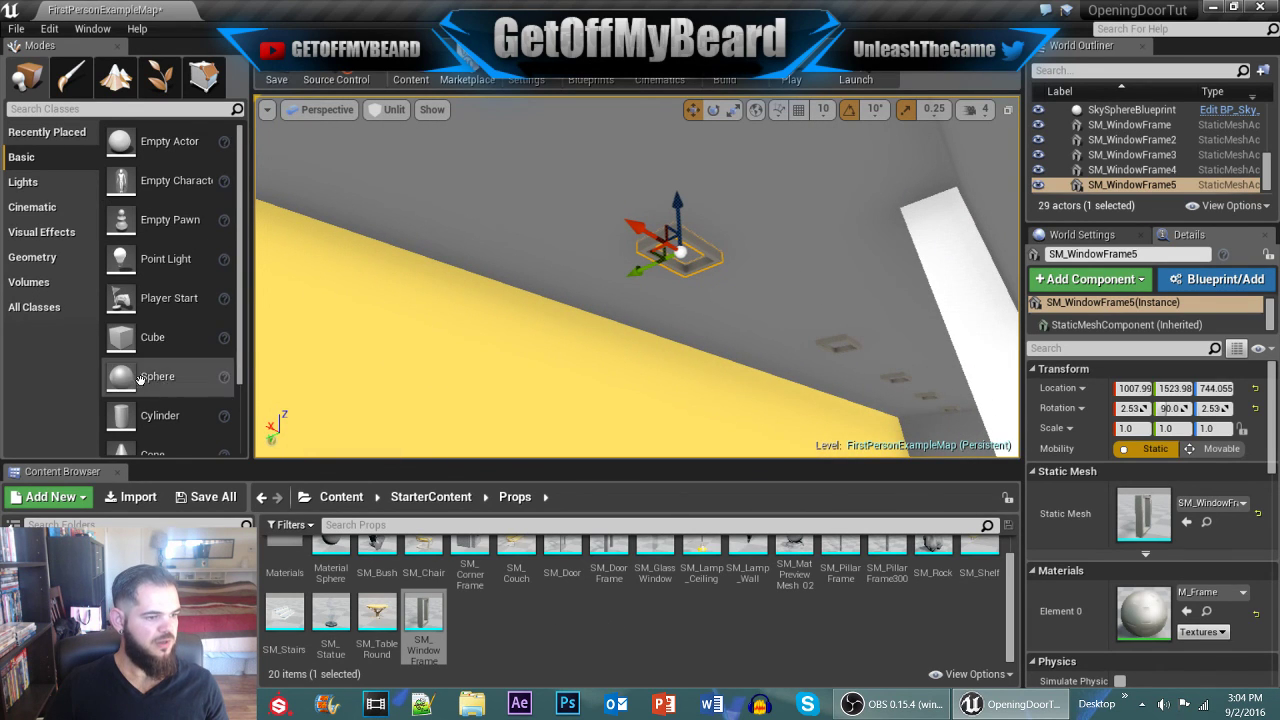
Step: Place a cube in the last ceiling window frame, centre it at about Y 1523.75, and scale it uniformly to 0.5
{"action": "left_click_drag", "start_coordinate": [163, 344], "coordinate": [681, 246]}
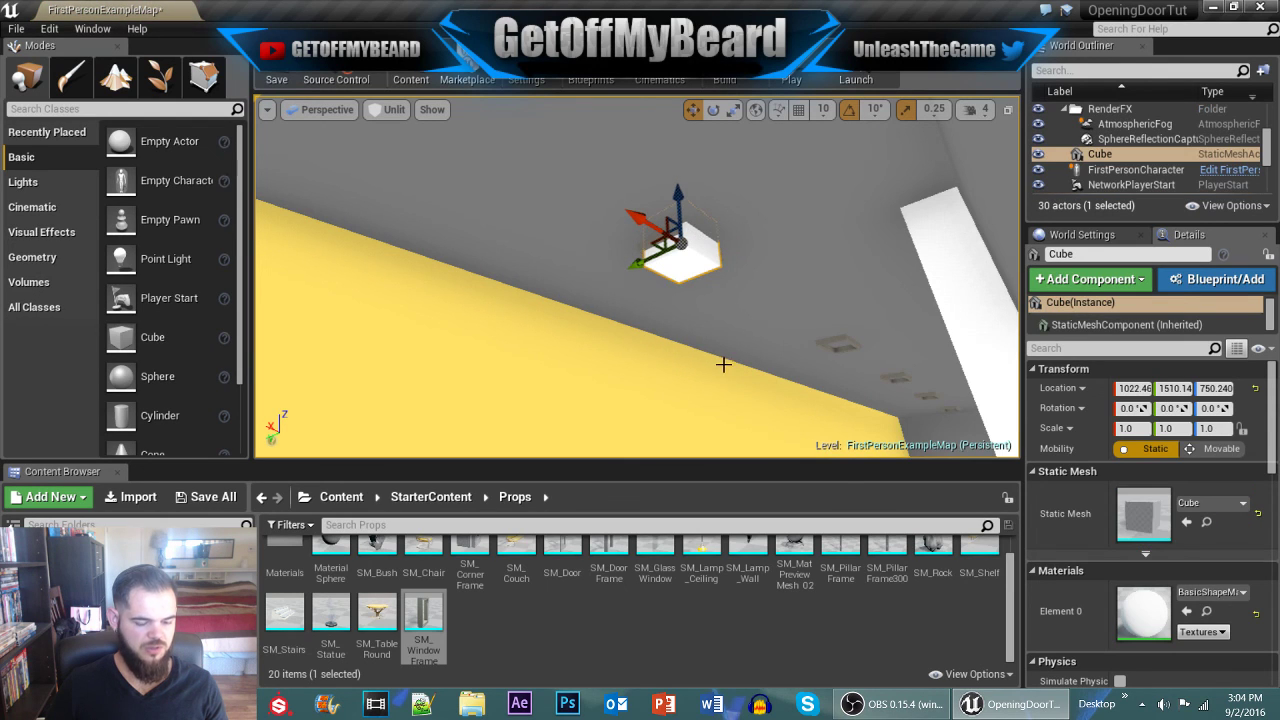
{"action": "key", "text": "f"}
{"action": "key", "text": "r"}
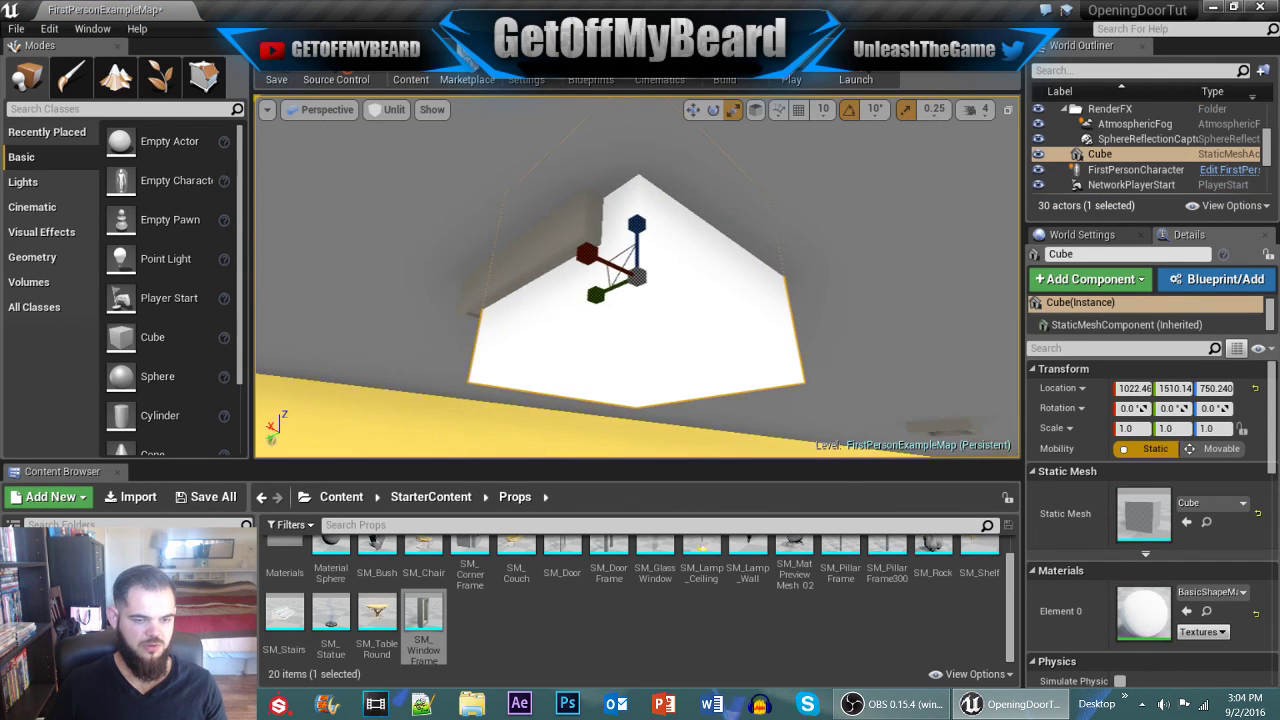
{"action": "left_click_drag", "start_coordinate": [678, 350], "coordinate": [798, 306], "text": "alt"}
{"action": "left_click_drag", "start_coordinate": [637, 273], "coordinate": [580, 274]}
{"action": "key", "text": "r"}
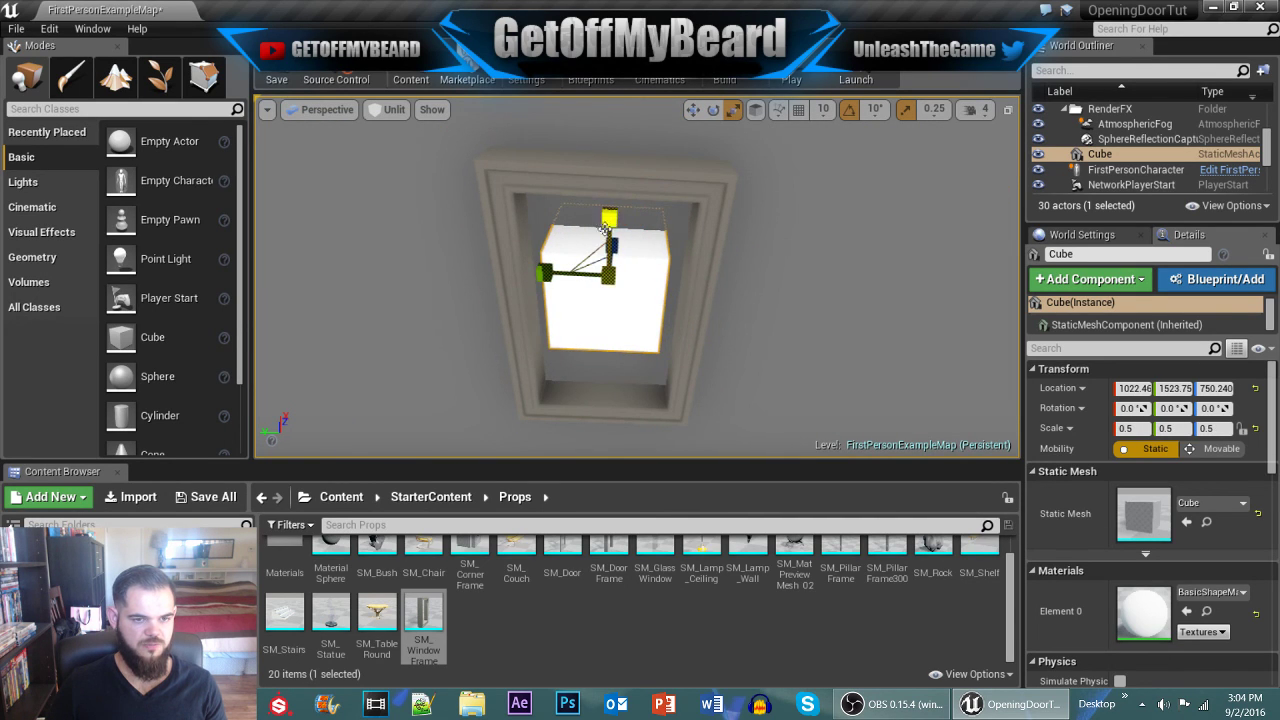
Step: Stretch the cube to fill the window frame opening, with an X scale of 1.25 and a Y scale of 0.75
{"action": "left_click_drag", "start_coordinate": [605, 229], "coordinate": [606, 195]}
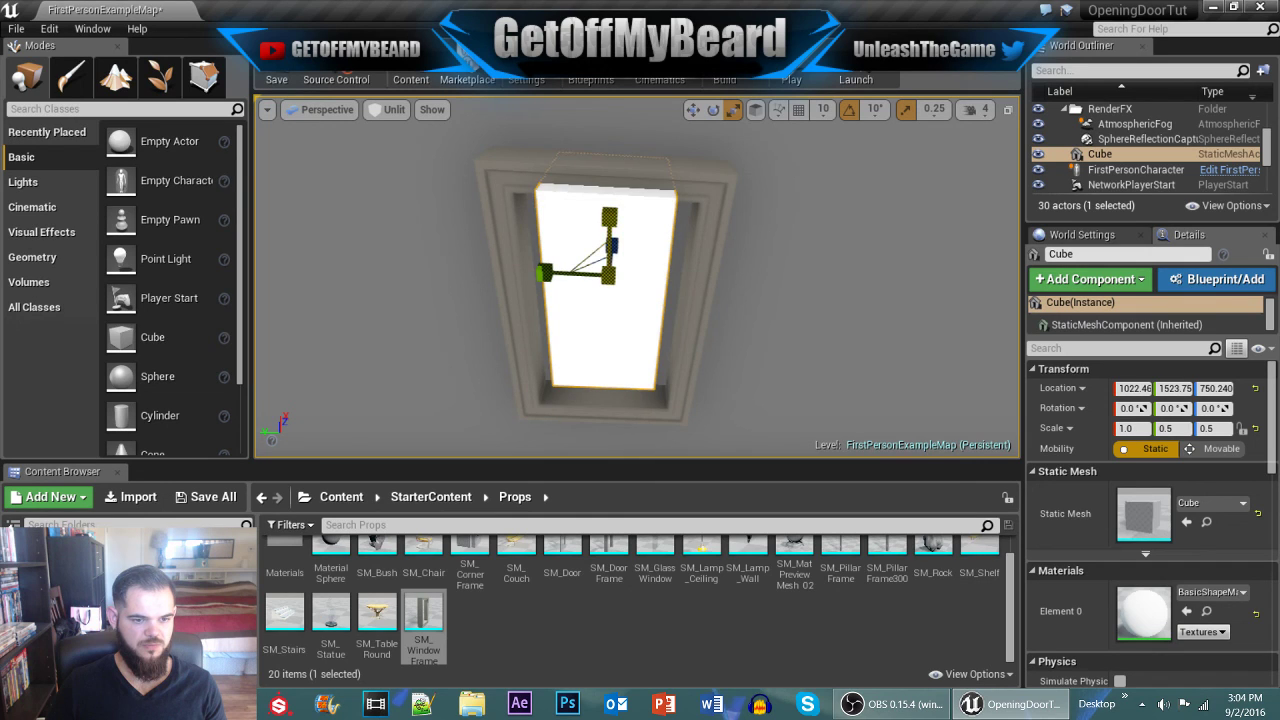
{"action": "left_click_drag", "start_coordinate": [553, 328], "coordinate": [688, 235], "text": "alt"}
{"action": "right_click_drag", "start_coordinate": [589, 350], "coordinate": [613, 296]}
{"action": "key", "text": "r"}
{"action": "left_click_drag", "start_coordinate": [728, 238], "coordinate": [744, 237]}
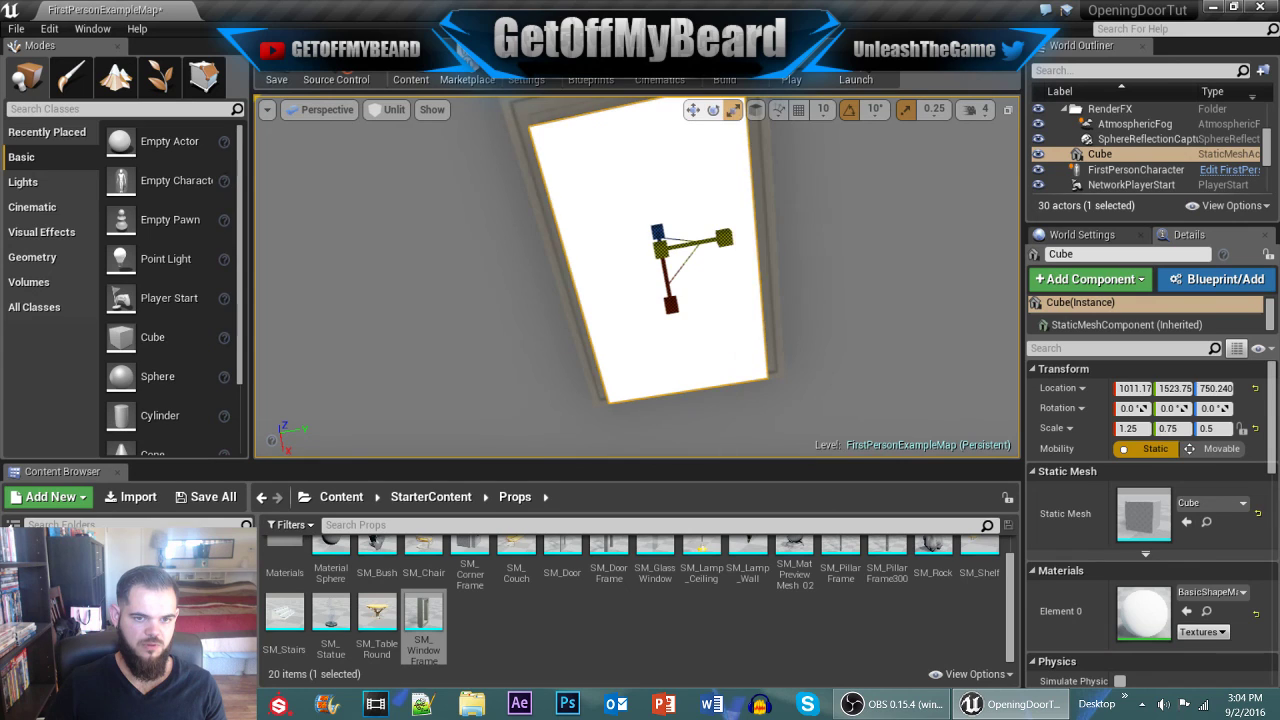
Step: Raise the cube into the ceiling window frame to a Z location of about 761.0
{"action": "right_click_drag", "start_coordinate": [854, 267], "coordinate": [838, 265]}
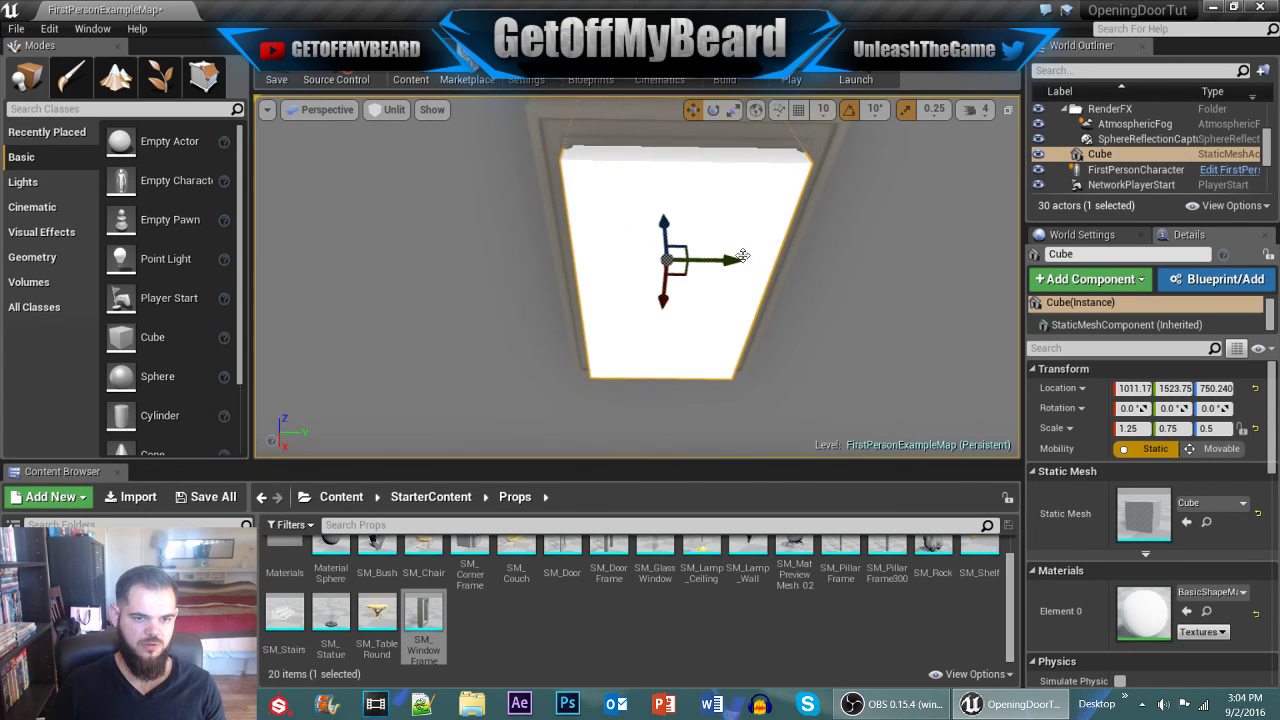
{"action": "left_click_drag", "start_coordinate": [745, 205], "coordinate": [753, 221], "text": "alt"}
{"action": "left_click_drag", "start_coordinate": [660, 213], "coordinate": [660, 196]}
{"action": "right_click_drag", "start_coordinate": [660, 196], "coordinate": [614, 210]}
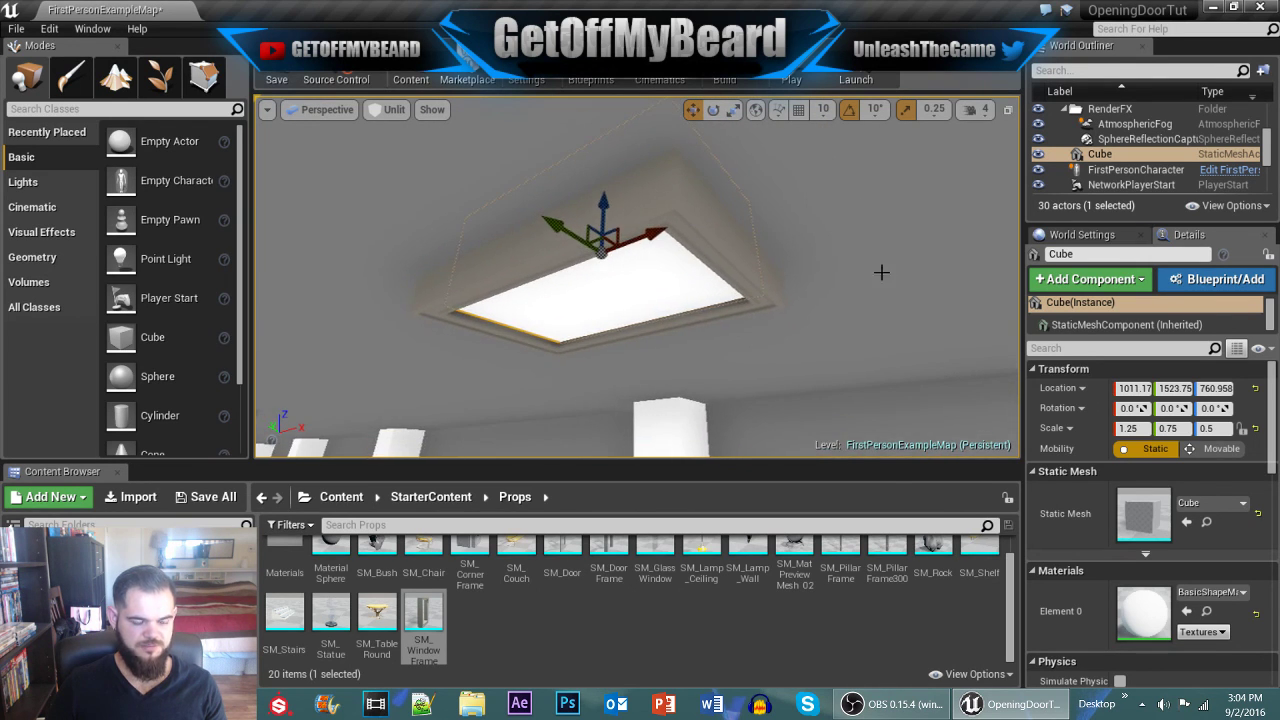
{"action": "right_click_drag", "start_coordinate": [916, 347], "coordinate": [900, 355]}
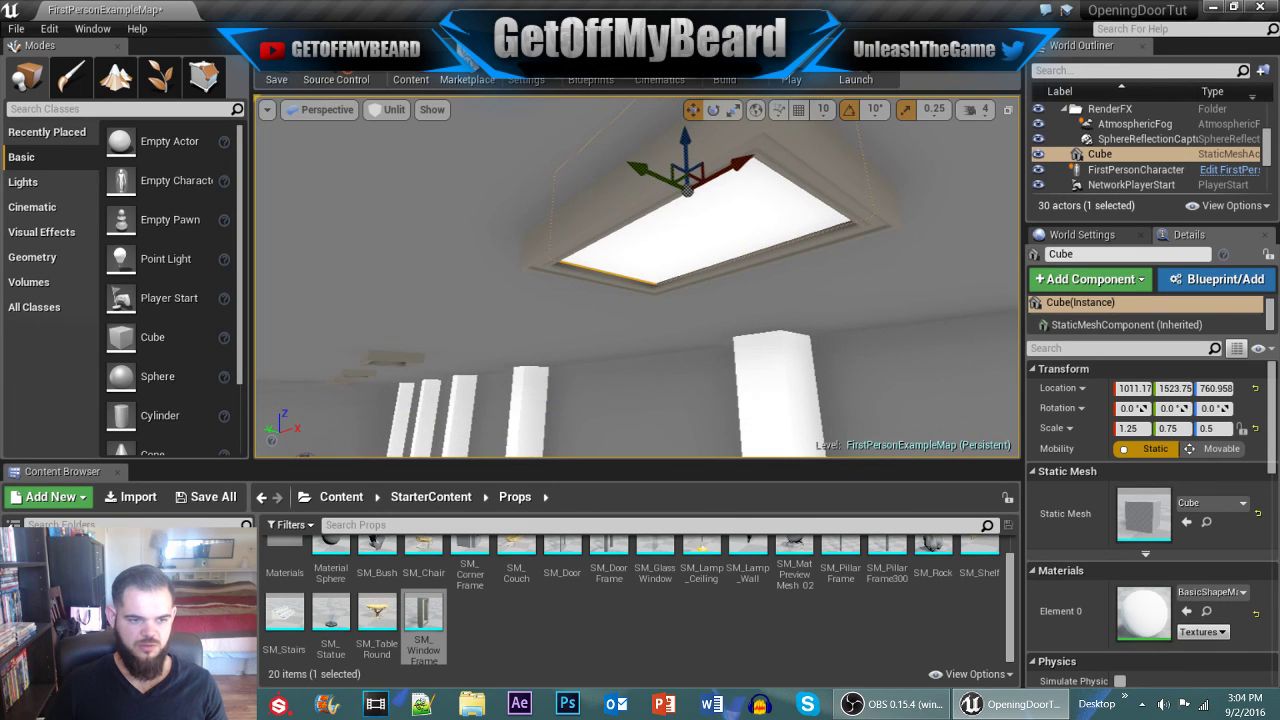
Step: Duplicate the light panel cube and fit the copy into the next ceiling window frame at about X 178.0
{"action": "key", "text": "ctrl+w"}
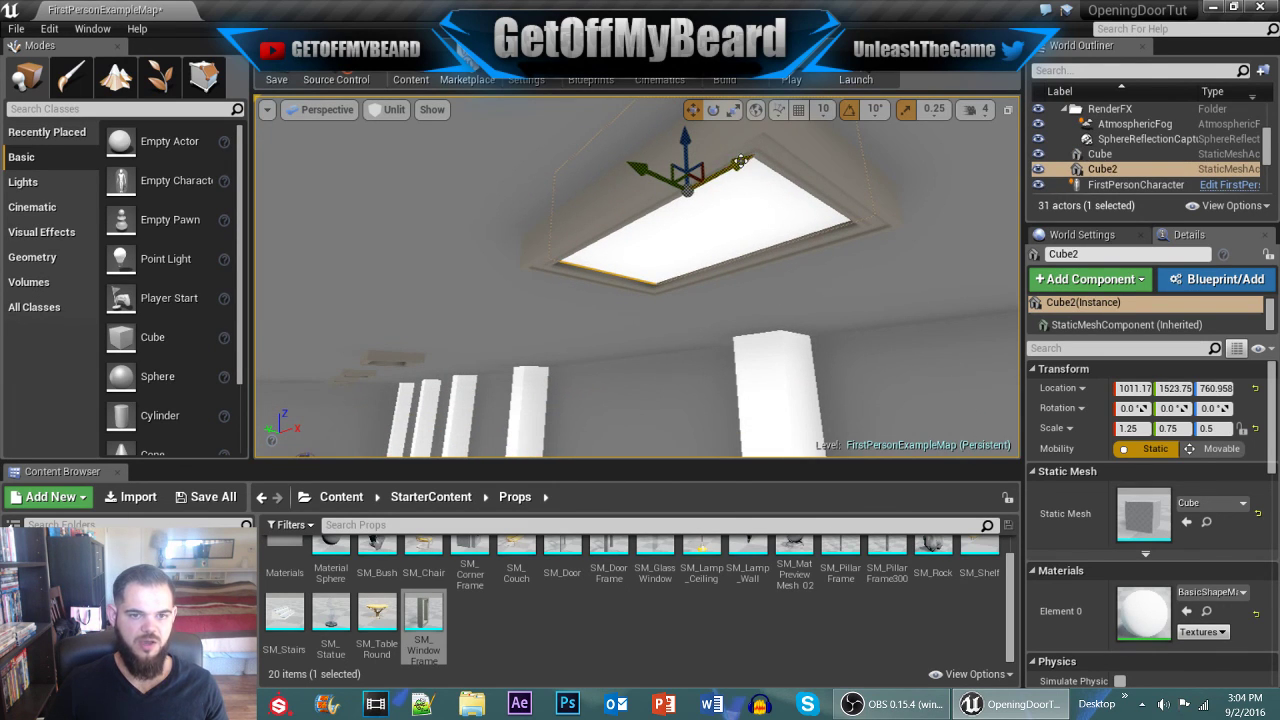
{"action": "left_click_drag", "start_coordinate": [740, 161], "coordinate": [397, 372]}
{"action": "key", "text": "f"}
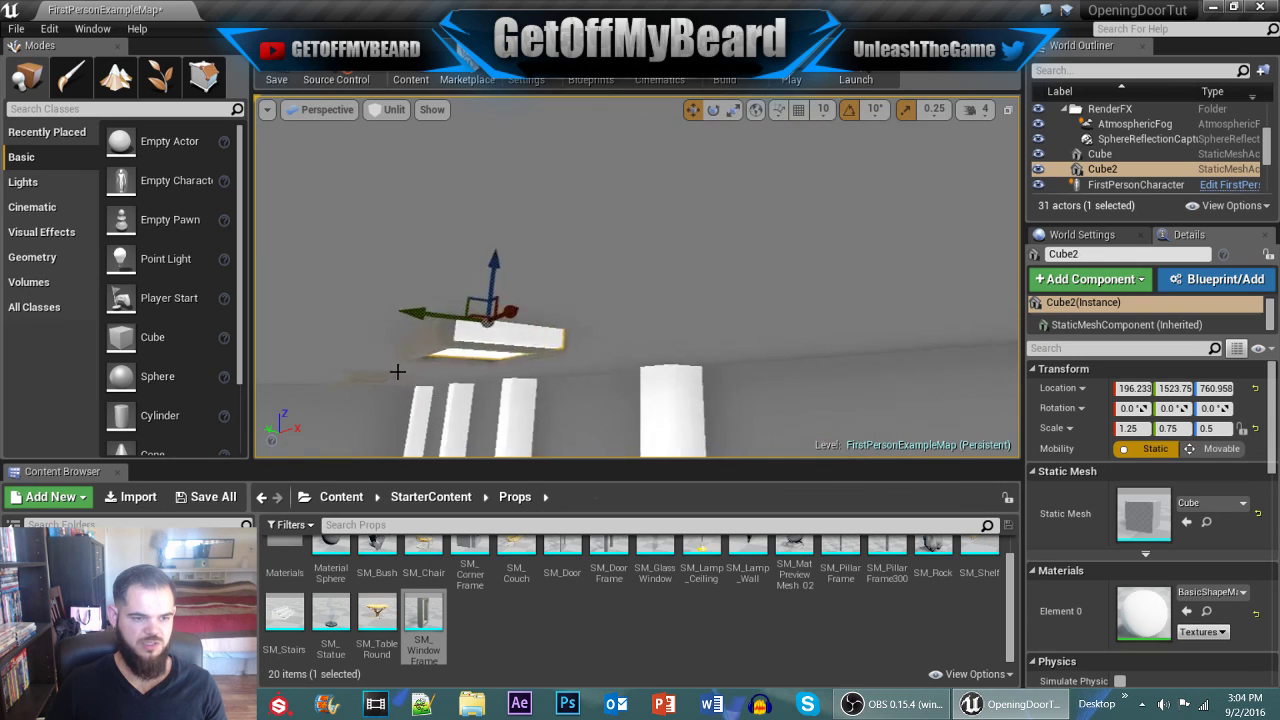
{"action": "key", "text": "f"}
{"action": "left_click_drag", "start_coordinate": [706, 286], "coordinate": [663, 281]}
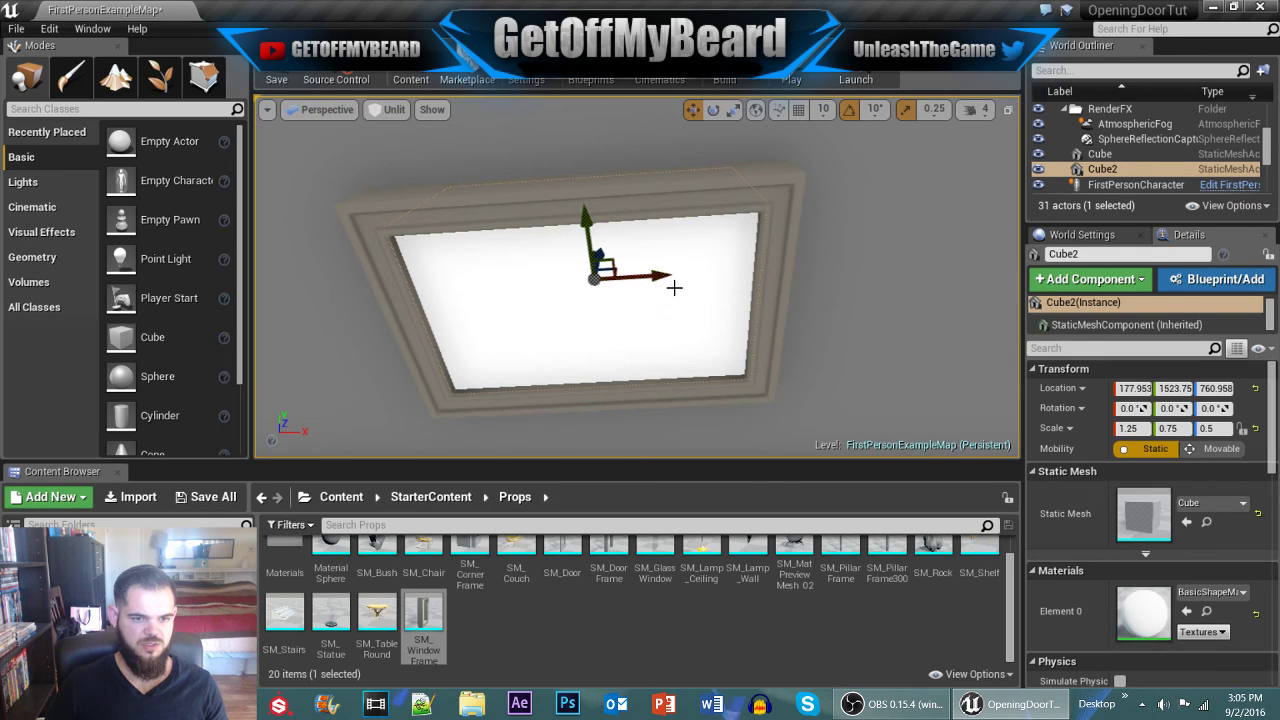
Step: Duplicate the panel cube again and fit the copy into the third ceiling window frame at about X -527.6
{"action": "left_click_drag", "start_coordinate": [664, 277], "coordinate": [276, 321], "text": "alt"}
{"action": "key", "text": "f"}
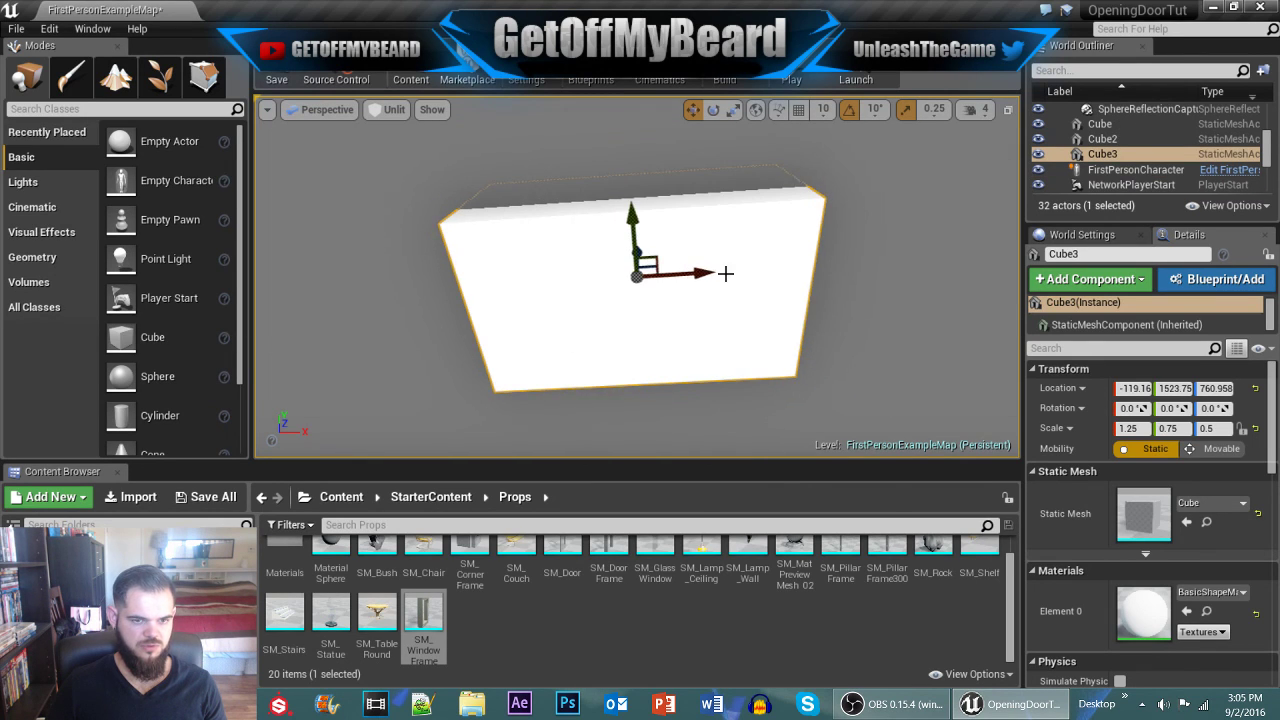
{"action": "left_click_drag", "start_coordinate": [725, 273], "coordinate": [381, 276]}
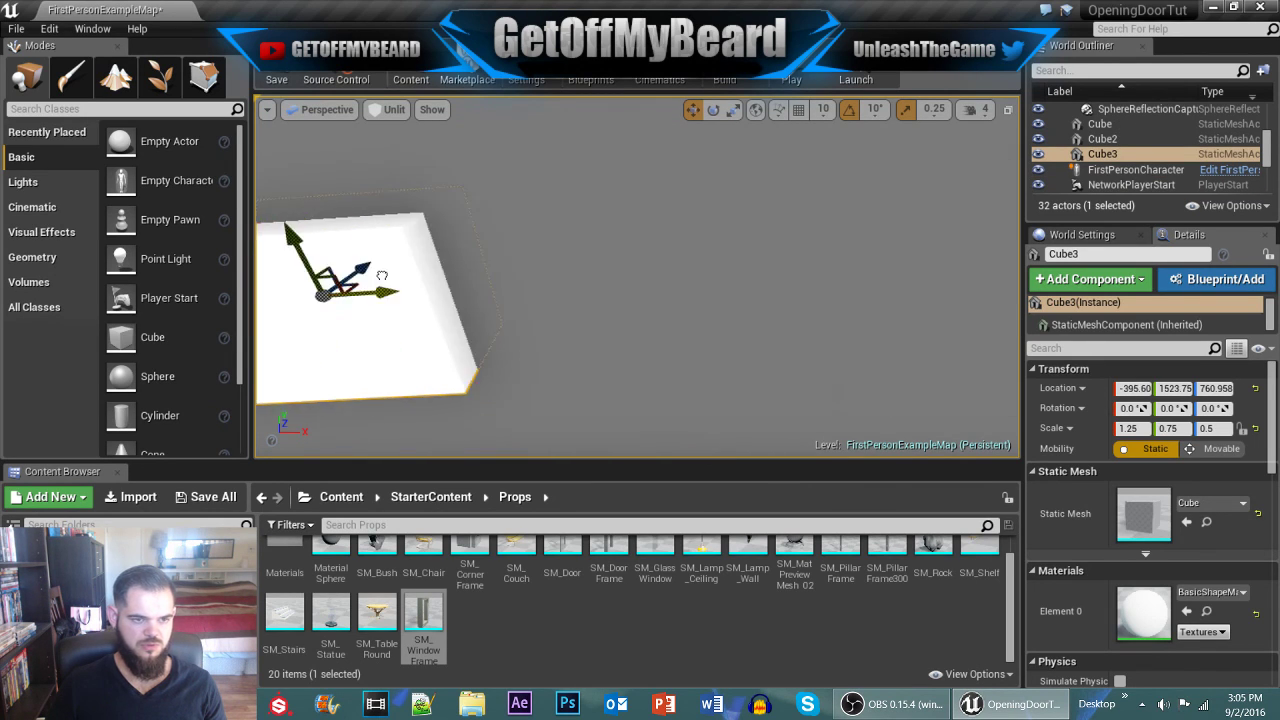
{"action": "key", "text": "f"}
{"action": "left_click_drag", "start_coordinate": [714, 271], "coordinate": [423, 294]}
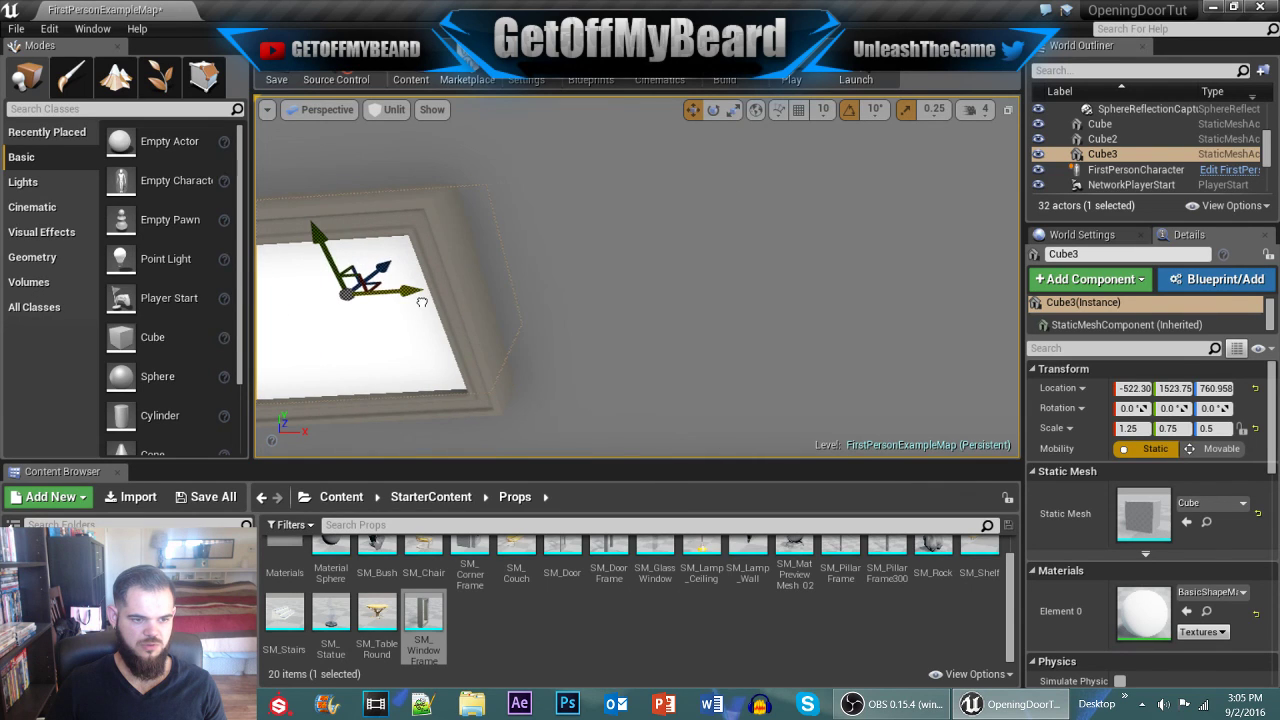
{"action": "key", "text": "f"}
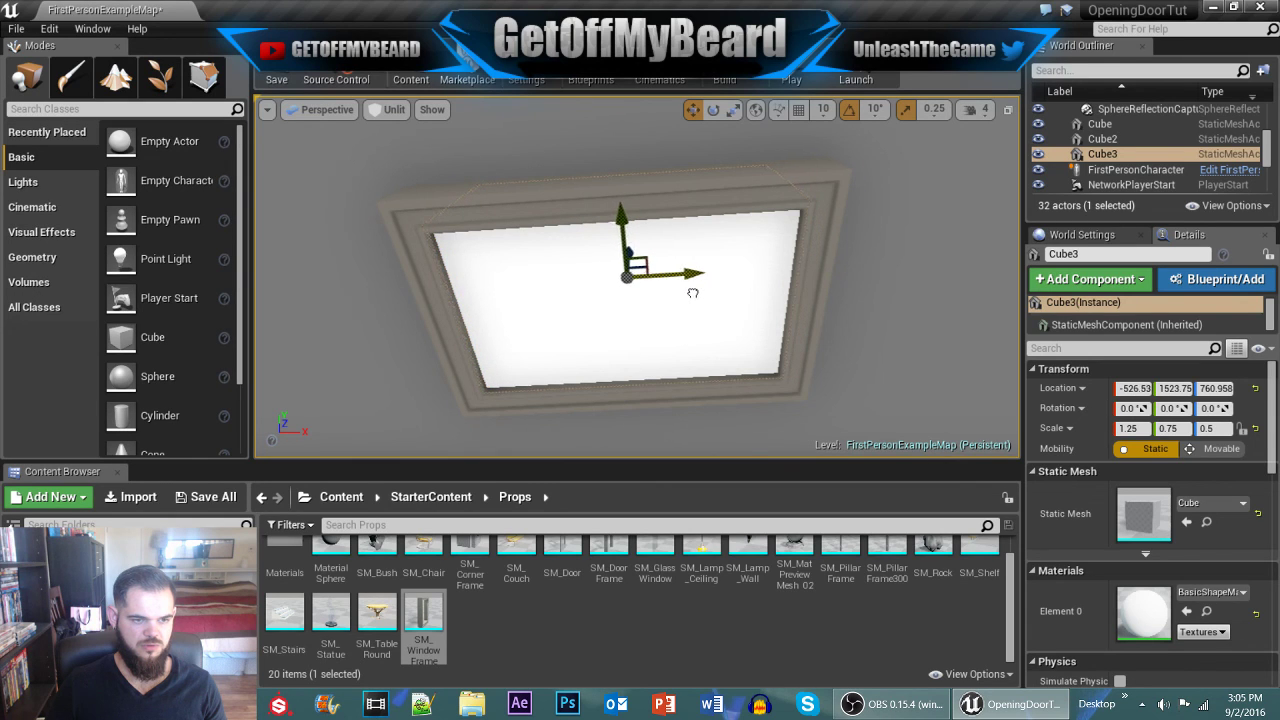
Step: Add another copy of the panel cube and align it inside the fourth ceiling window frame at about X -1164.0
{"action": "mouse_move", "coordinate": [791, 318]}
{"action": "right_mouse_down"}
{"action": "mouse_move", "coordinate": [740, 350]}
{"action": "mouse_move", "coordinate": [720, 415]}
{"action": "mouse_move", "coordinate": [806, 320]}
{"action": "right_mouse_up"}
{"action": "key", "text": "s"}
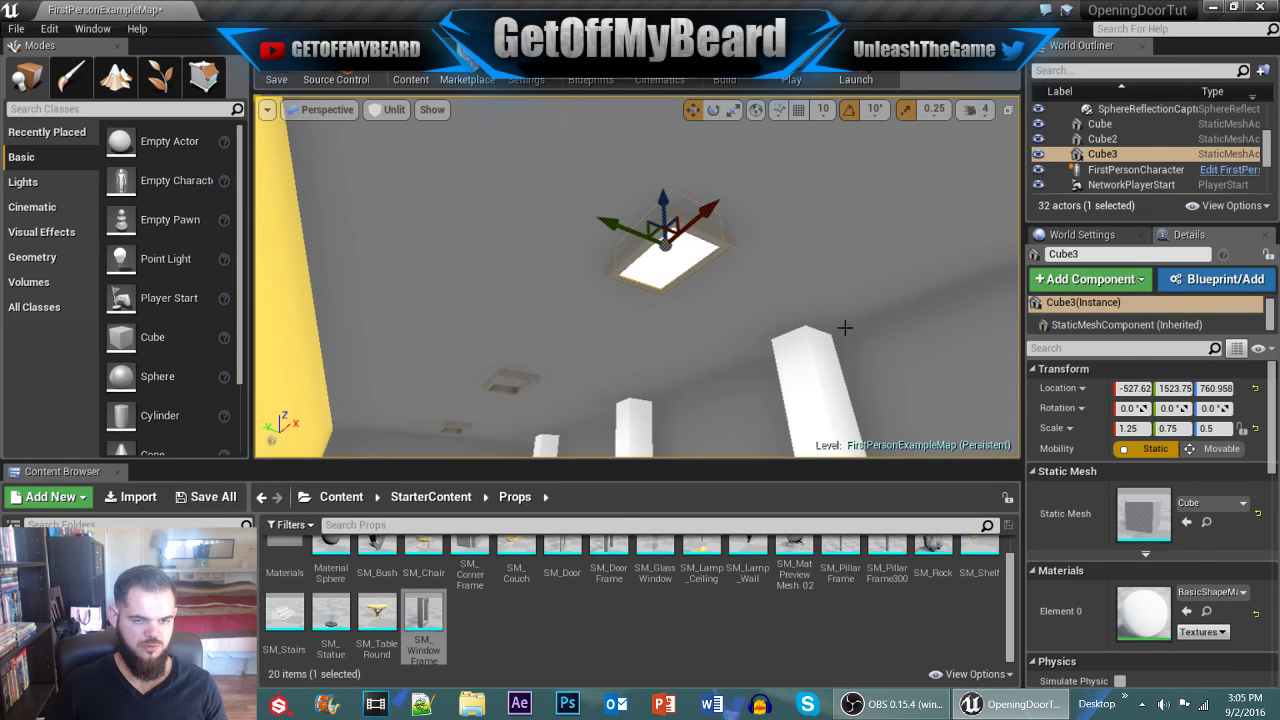
{"action": "key", "text": "ctrl+w"}
{"action": "left_click_drag", "start_coordinate": [678, 262], "coordinate": [546, 376]}
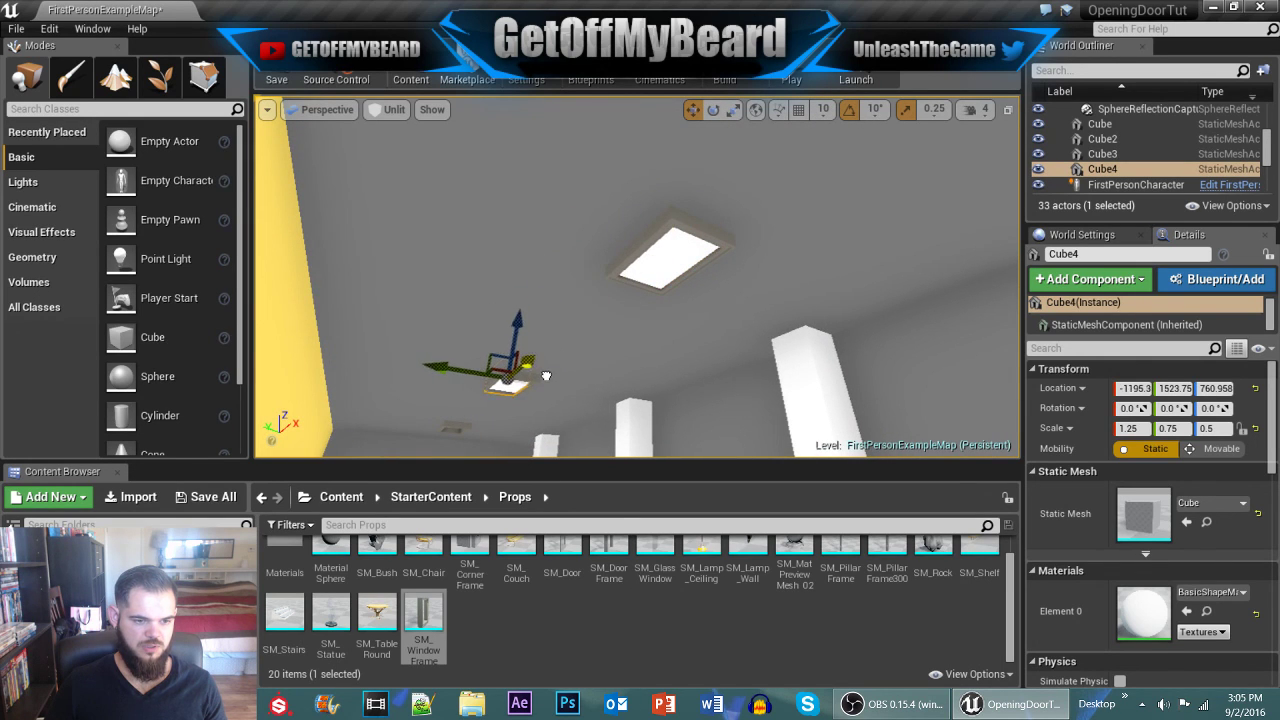
{"action": "key", "text": "f"}
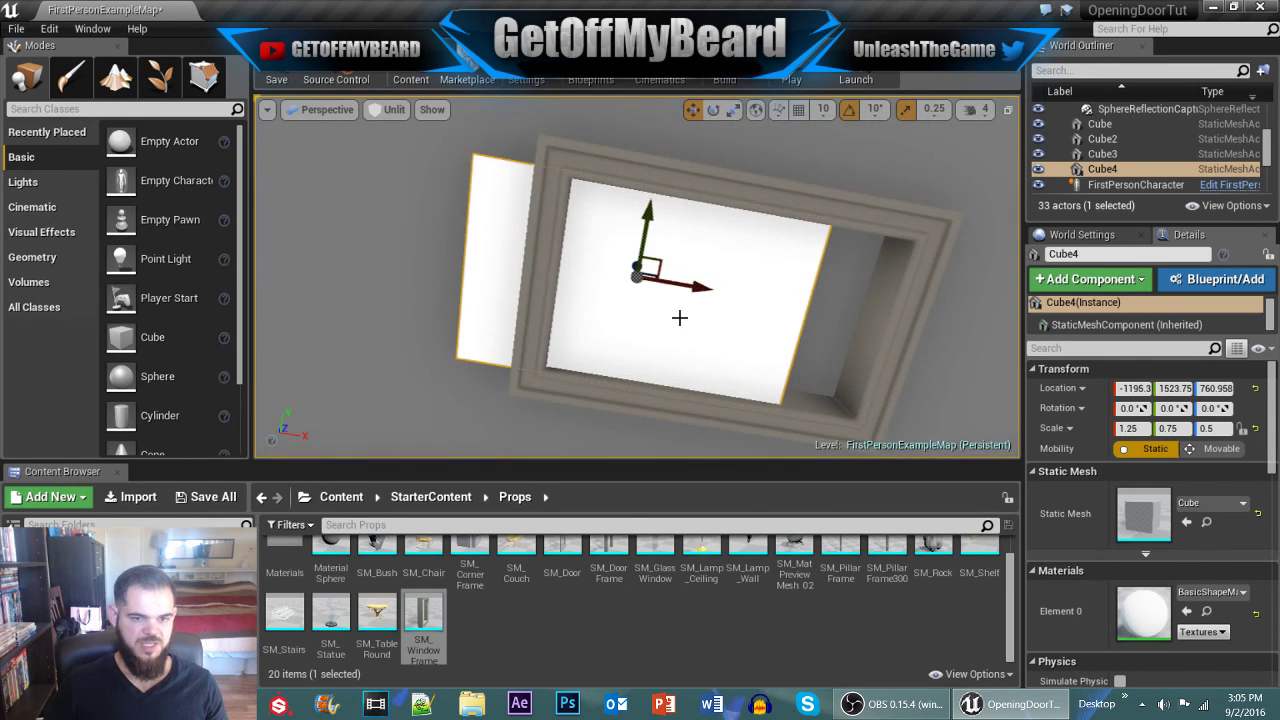
{"action": "left_click_drag", "start_coordinate": [703, 286], "coordinate": [773, 296]}
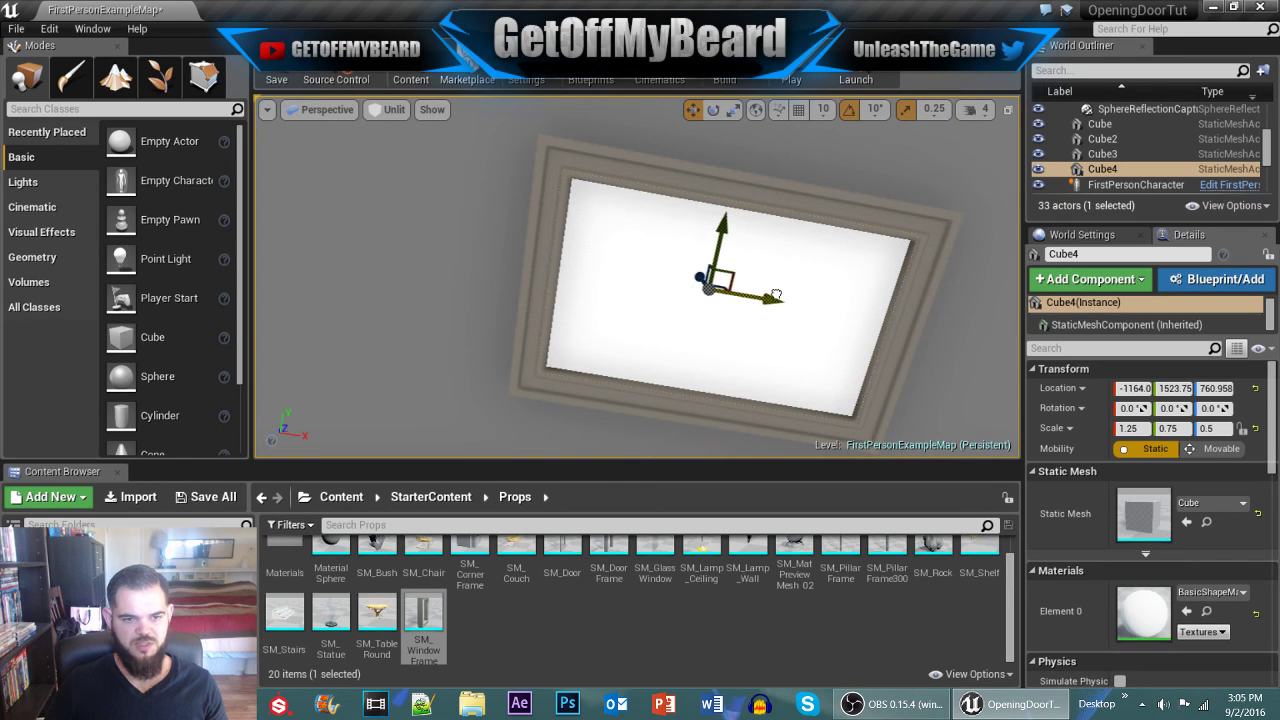
Step: Add a fifth copy of the panel cube and align it inside the remaining ceiling window frame at about X -1835.9
{"action": "mouse_move", "coordinate": [859, 298]}
{"action": "right_mouse_down"}
{"action": "mouse_move", "coordinate": [862, 330]}
{"action": "mouse_move", "coordinate": [859, 298]}
{"action": "right_mouse_up"}
{"action": "key", "text": "s"}
{"action": "left_click_drag", "start_coordinate": [645, 130], "coordinate": [612, 349], "text": "alt"}
{"action": "key", "text": "f"}
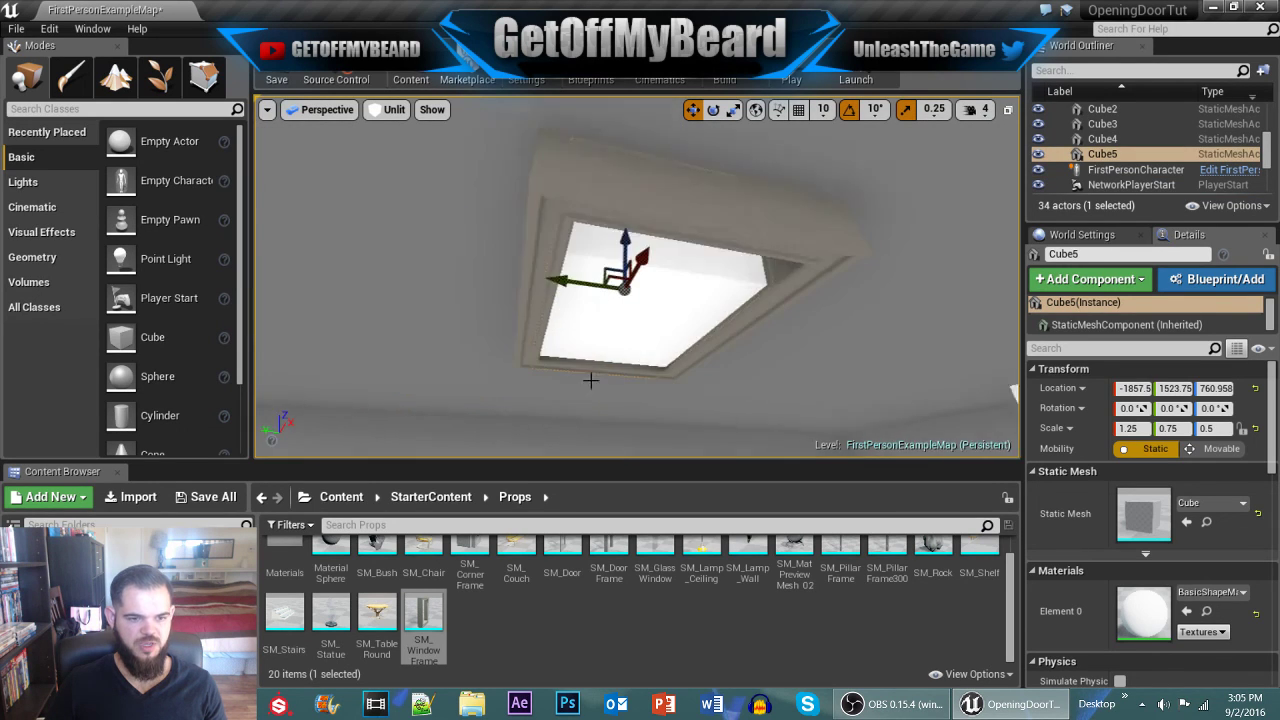
{"action": "left_click_drag", "start_coordinate": [702, 265], "coordinate": [753, 259]}
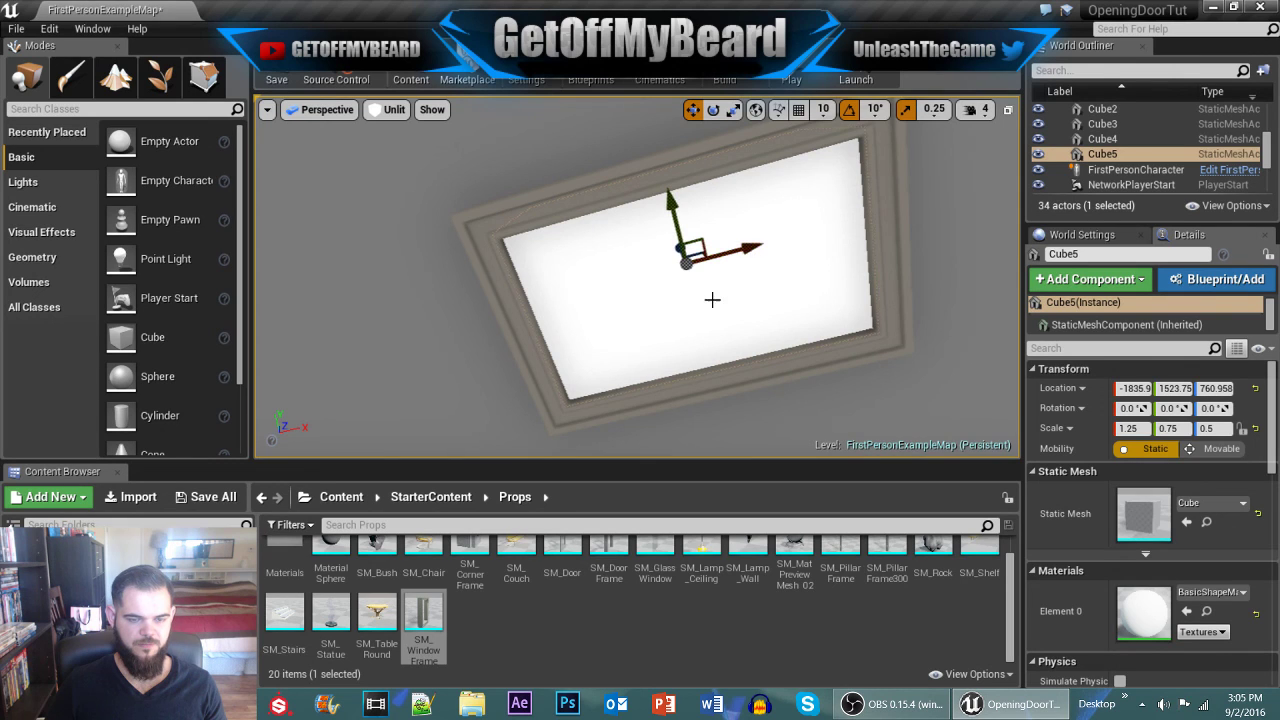
Step: Select all five ceiling panel cubes together, from Cube through Cube5
{"action": "right_click_drag", "start_coordinate": [712, 300], "coordinate": [705, 322]}
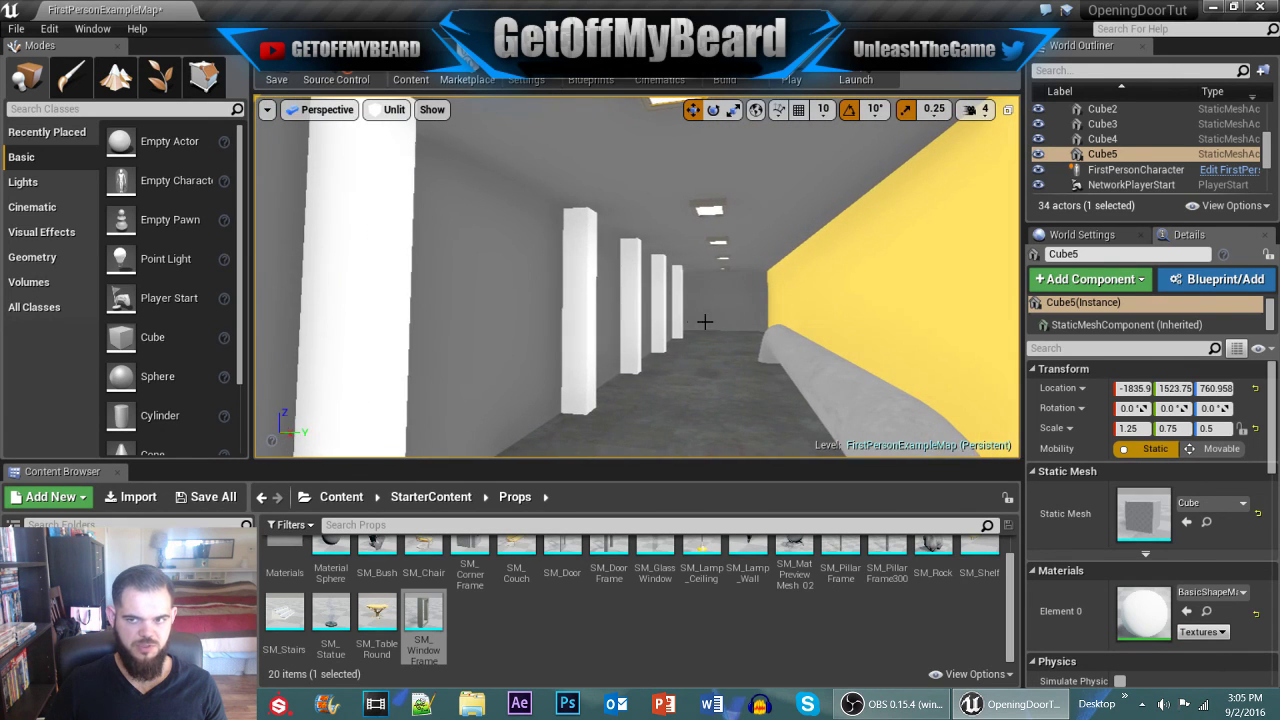
{"action": "scroll", "coordinate": [1138, 157], "scroll_direction": "up", "scroll_amount": 1}
{"action": "left_click", "coordinate": [1106, 123], "text": "shift"}
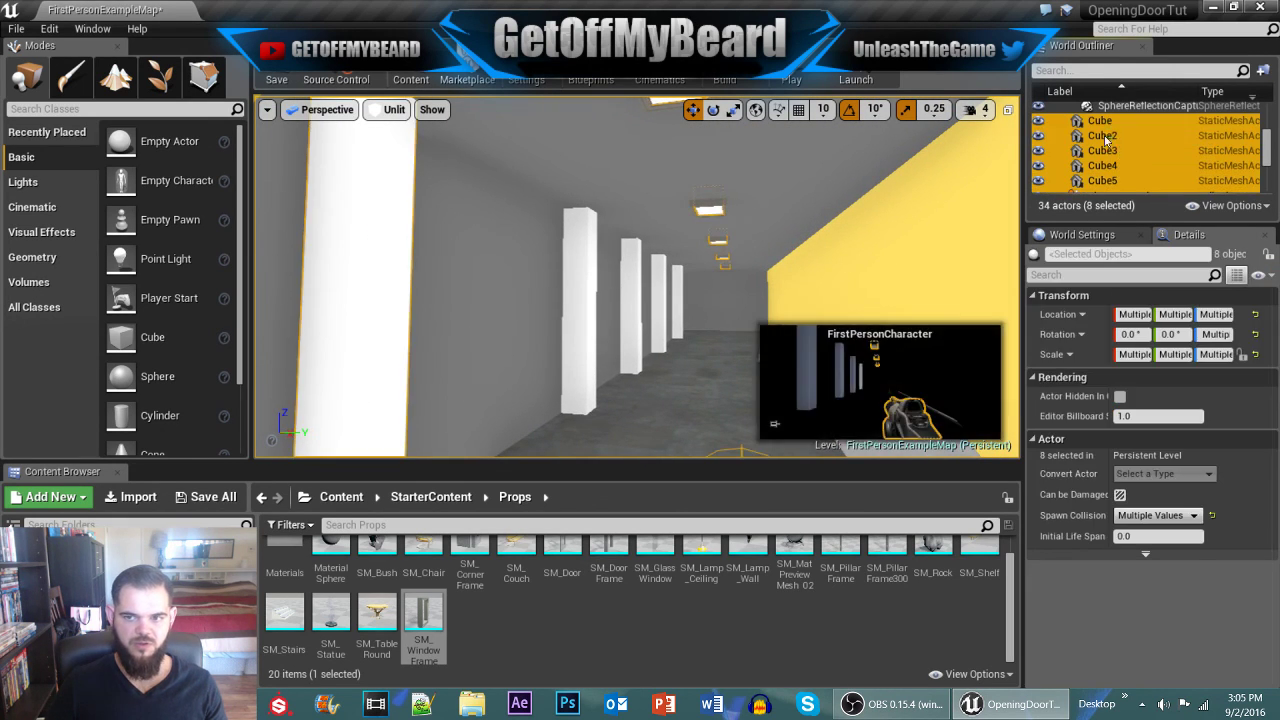
{"action": "scroll", "coordinate": [1098, 180], "scroll_direction": "down", "scroll_amount": 1}
{"action": "scroll", "coordinate": [1098, 175], "scroll_direction": "up", "scroll_amount": 1}
{"action": "left_click", "coordinate": [1098, 126]}
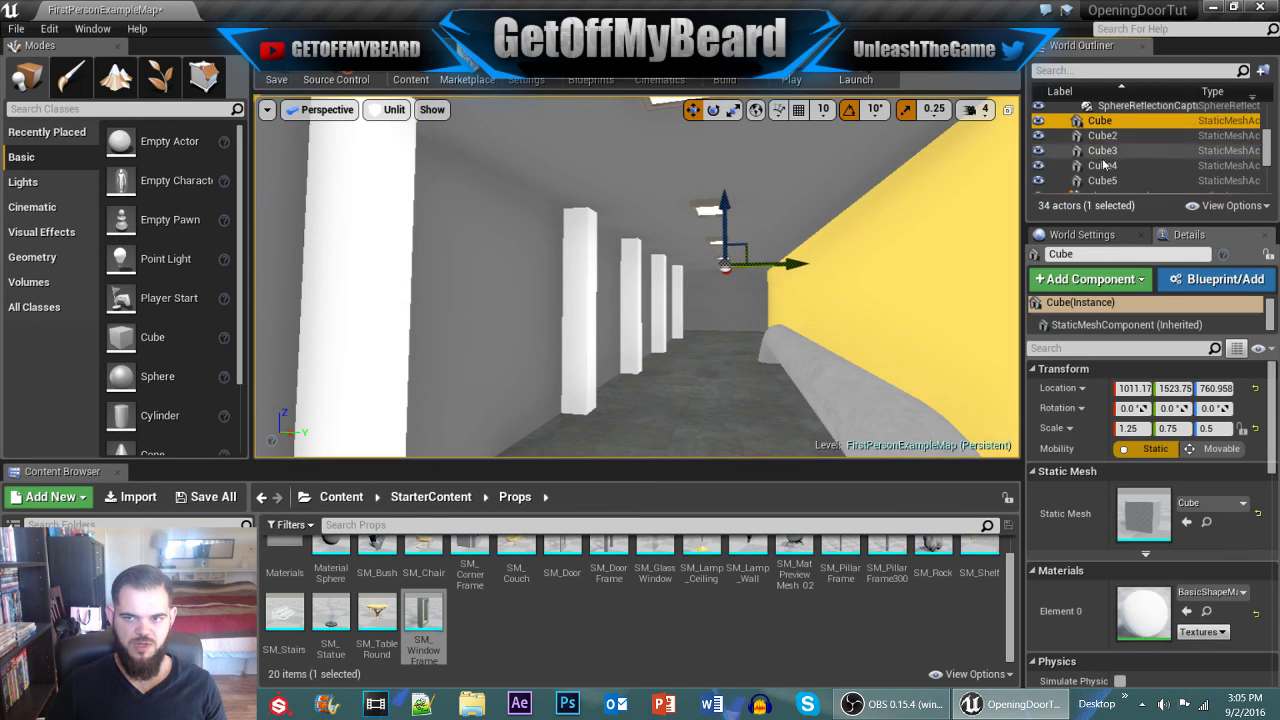
{"action": "left_click", "coordinate": [1104, 182], "text": "shift"}
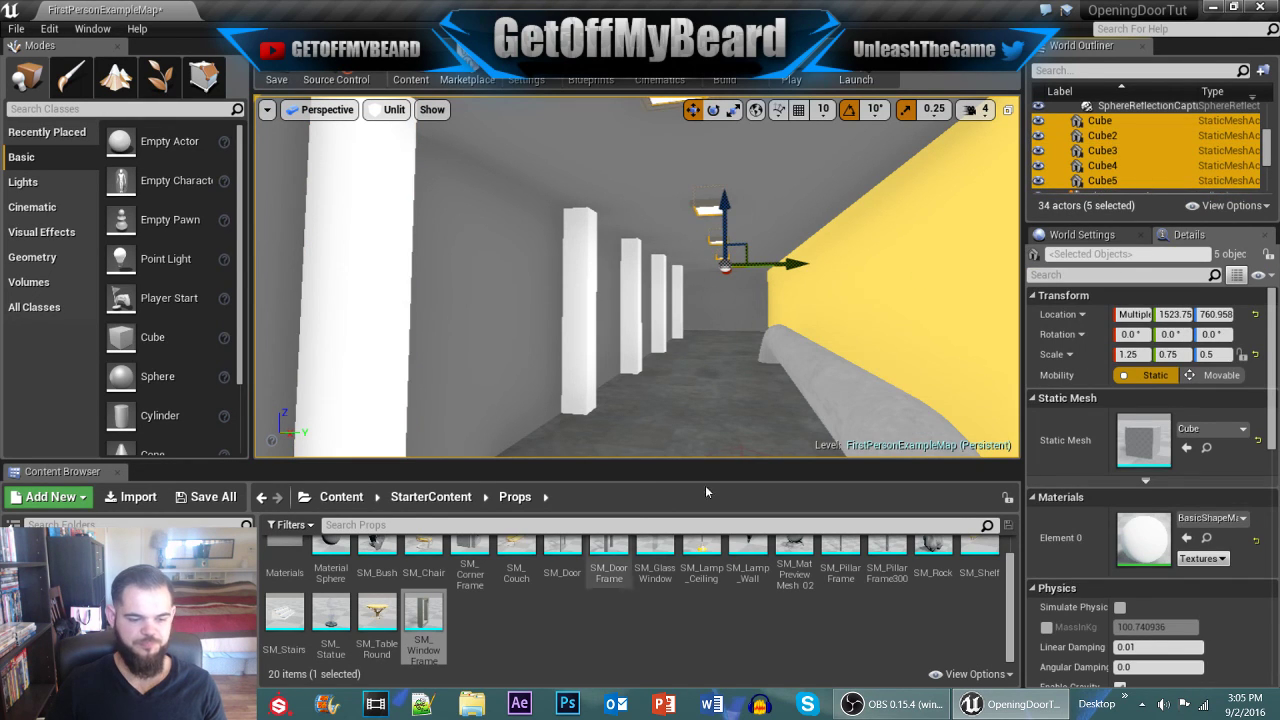
Step: Open the tutorial-project content folder and bring up the options for creating a new asset there
{"action": "left_click", "coordinate": [100, 640]}
{"action": "right_click", "coordinate": [442, 616]}
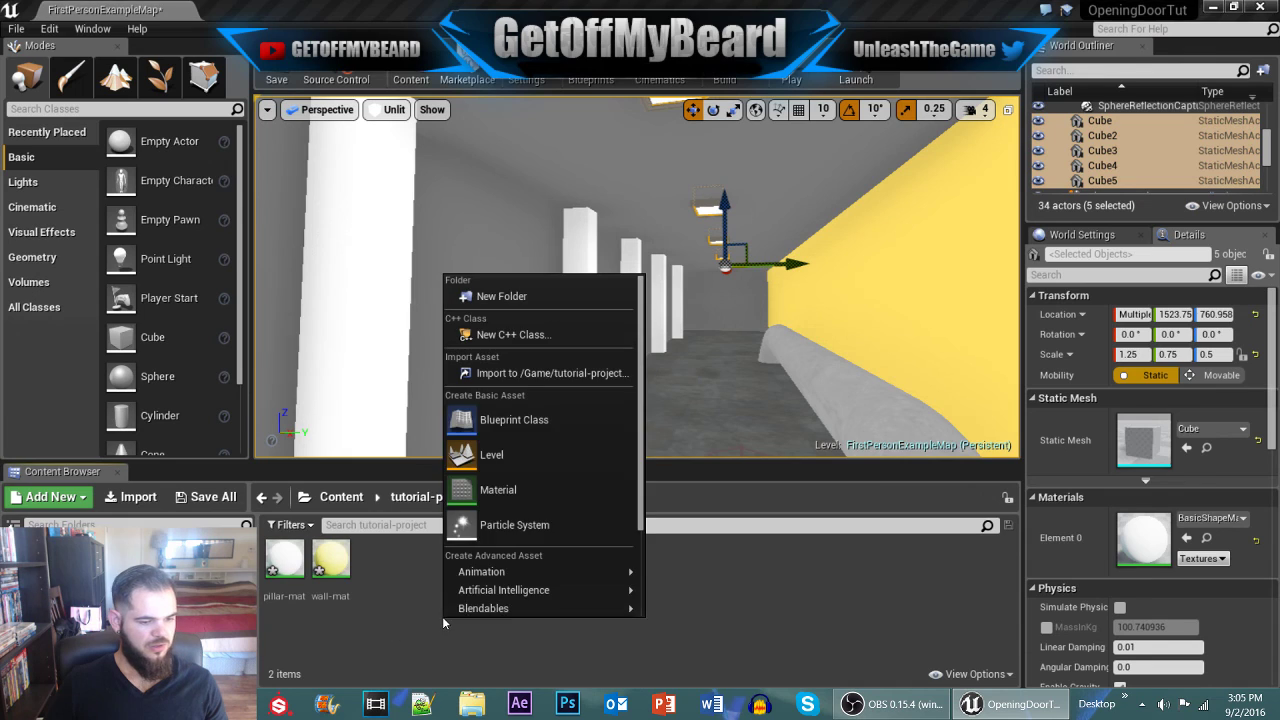
Step: Create a new material named white-lights in the tutorial-project folder and open it for editing
{"action": "left_click", "coordinate": [514, 500]}
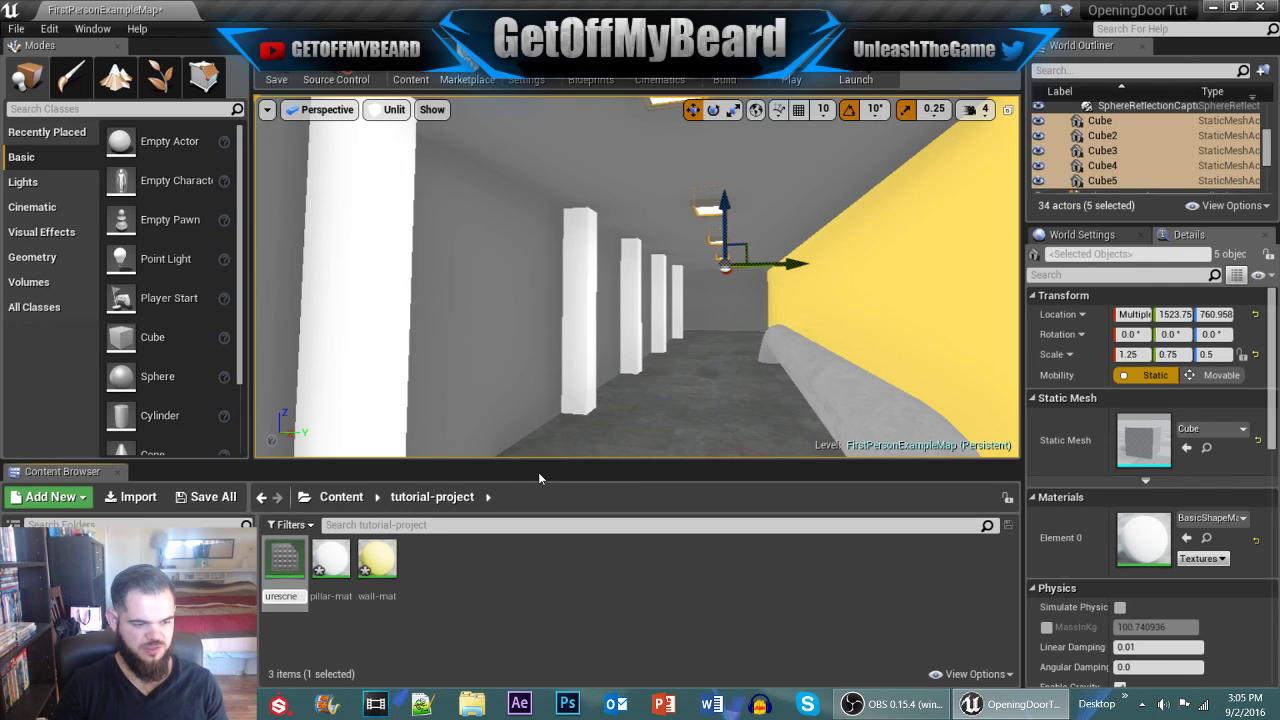
{"action": "key", "text": "ctrl+a"}
{"action": "key", "text": "BackSpace"}
{"action": "type", "text": "lig"}
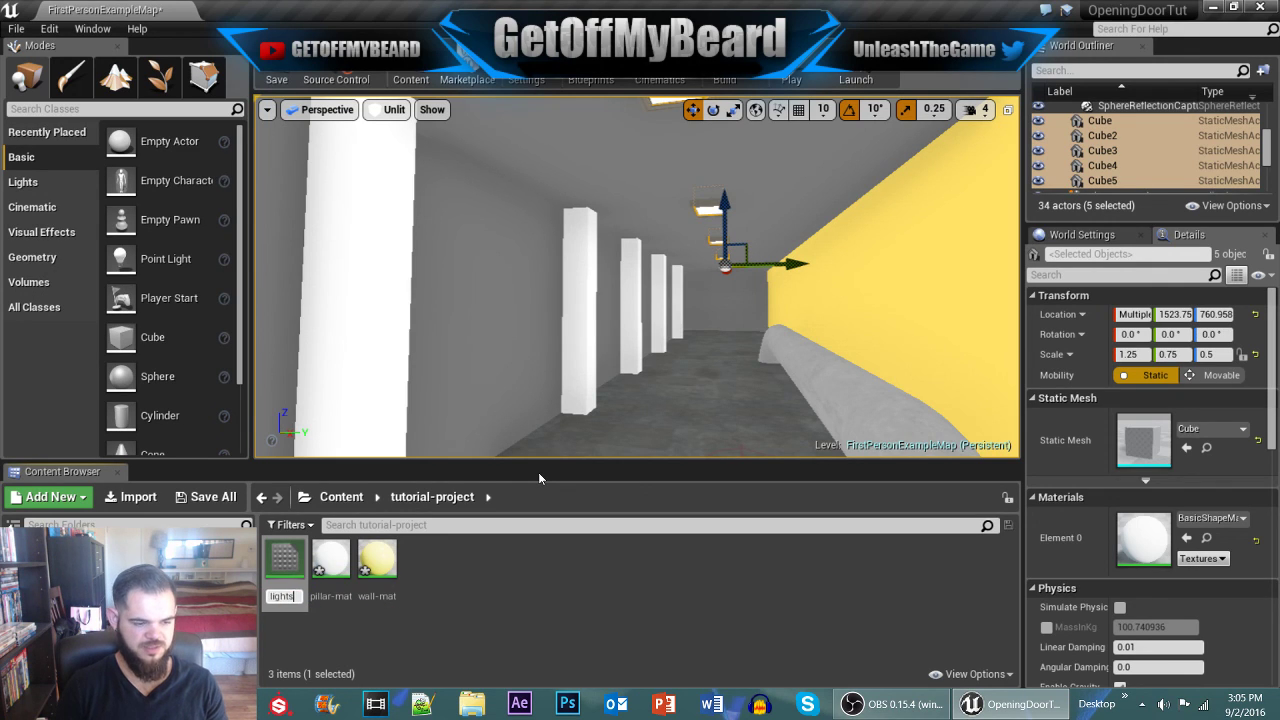
{"action": "type", "text": "white-li"}
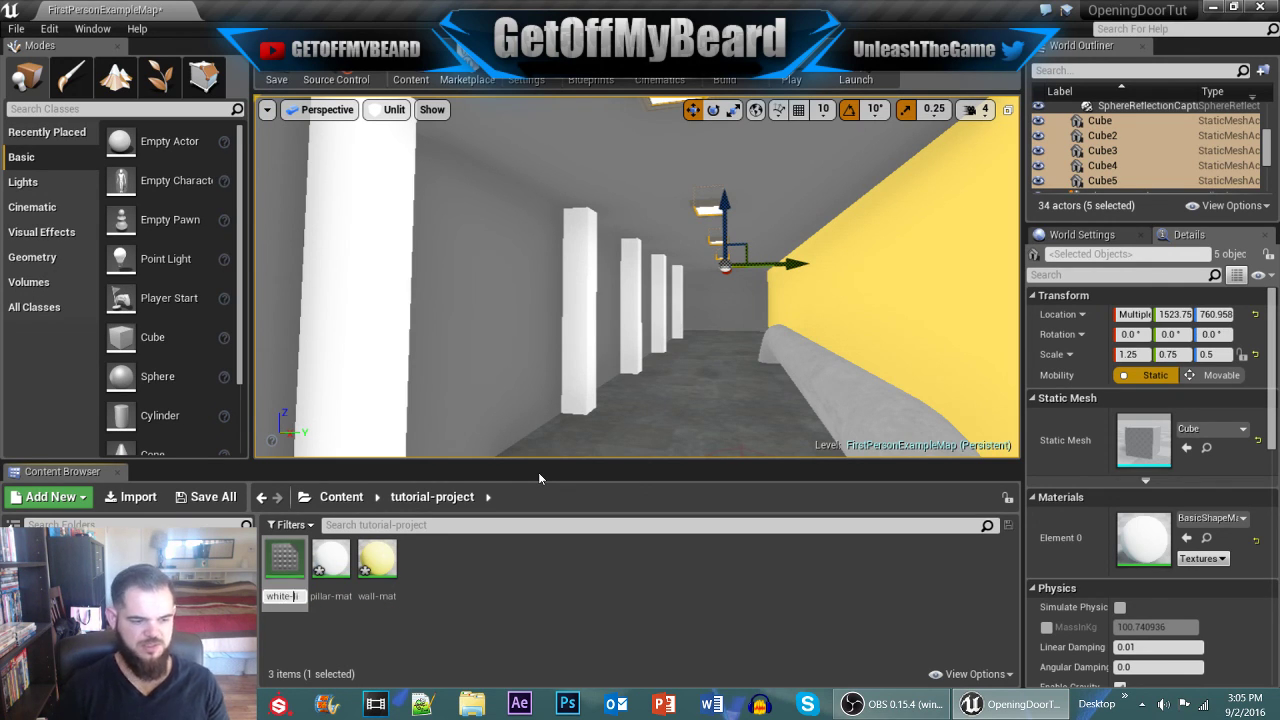
{"action": "key", "text": "Return"}
{"action": "double_click", "coordinate": [378, 560]}
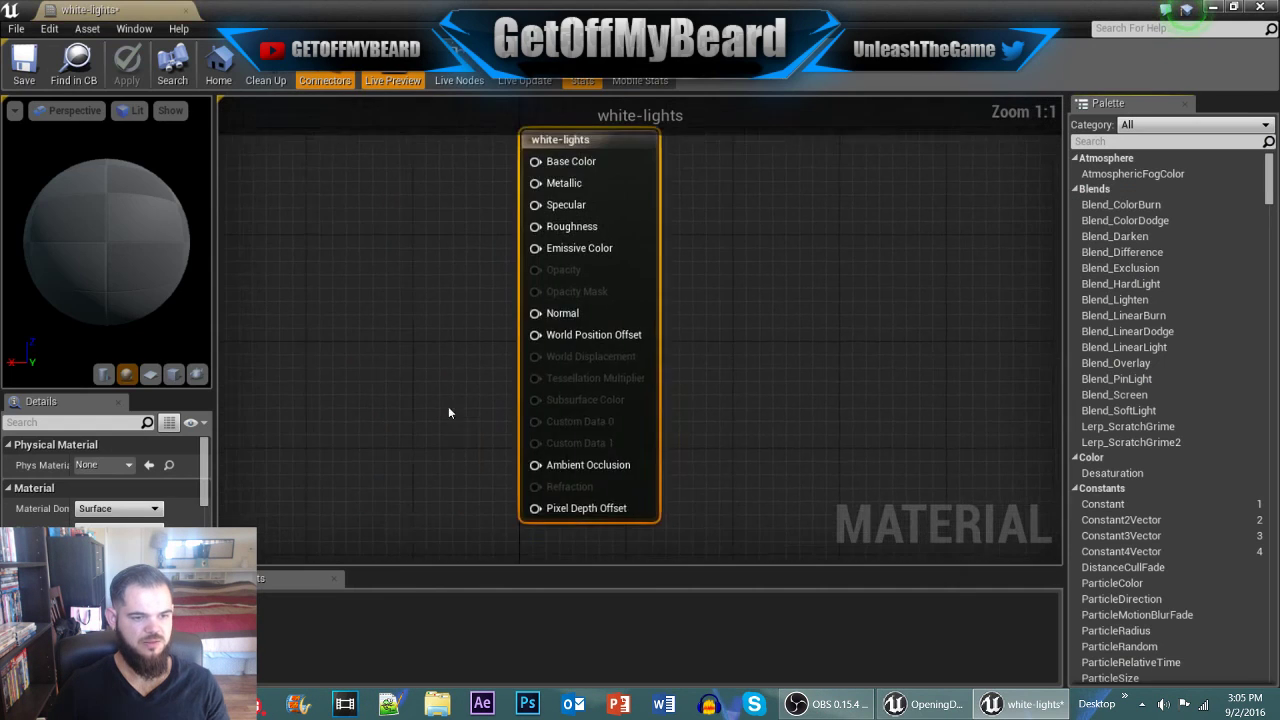
Step: Add a Constant3Vector node to the material graph and set its colour to pure white (1,1,1)
{"action": "right_click_drag", "start_coordinate": [410, 300], "coordinate": [628, 334]}
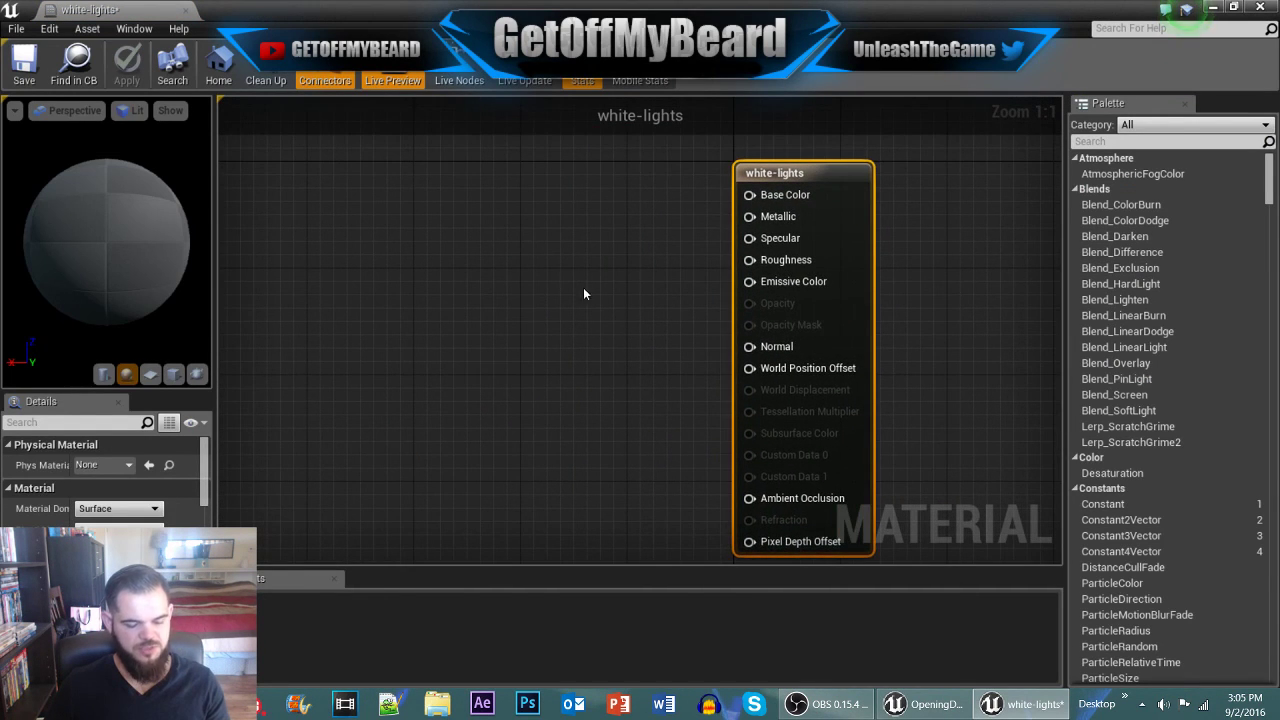
{"action": "left_click", "coordinate": [548, 296]}
{"action": "key", "text": "3"}
{"action": "left_click", "coordinate": [462, 302]}
{"action": "left_click_drag", "start_coordinate": [485, 308], "coordinate": [423, 278]}
{"action": "left_click", "coordinate": [131, 464]}
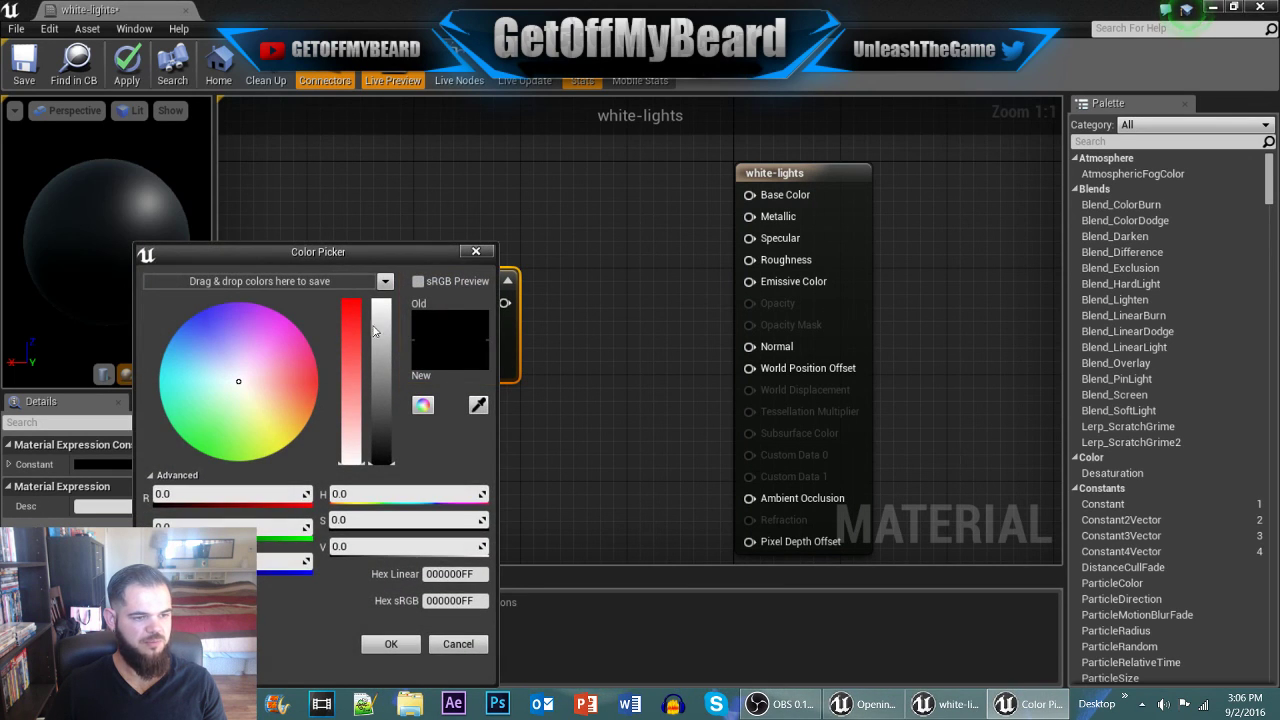
{"action": "left_click_drag", "start_coordinate": [378, 330], "coordinate": [379, 266]}
{"action": "left_click", "coordinate": [391, 644]}
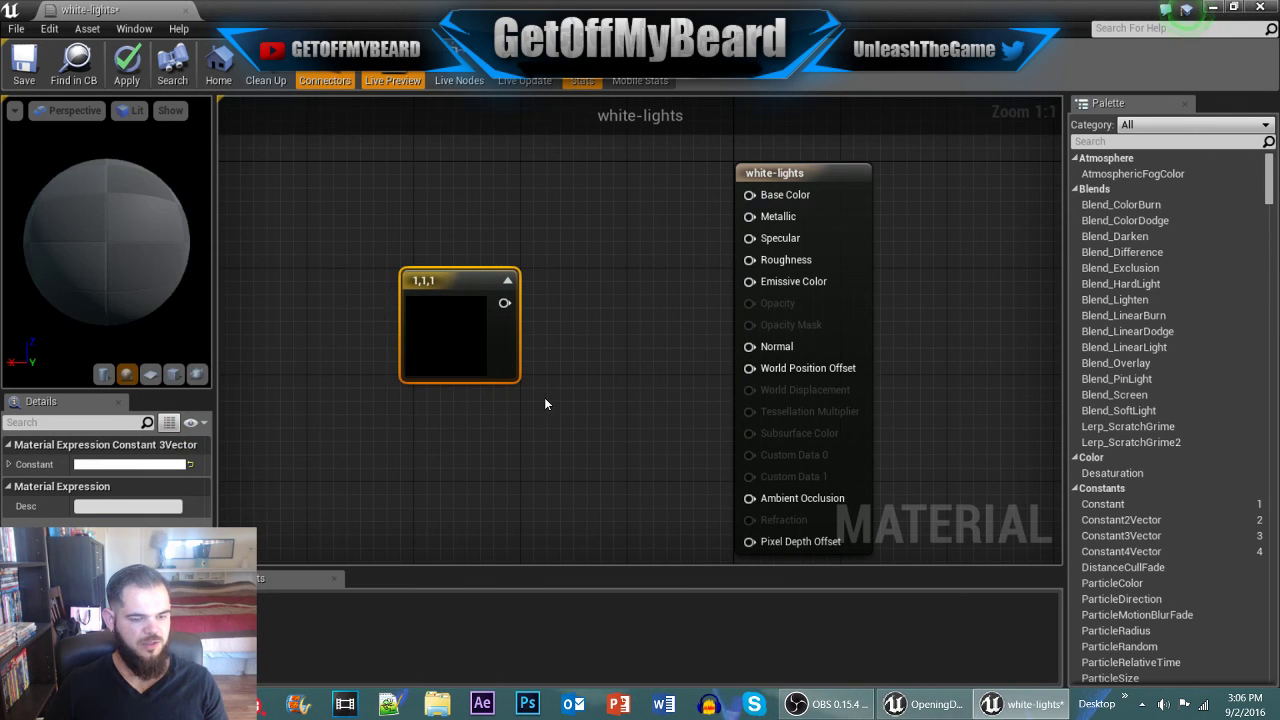
Step: Add a Multiply node and connect the white colour node's output to its A input
{"action": "left_click", "coordinate": [608, 400]}
{"action": "left_click", "coordinate": [544, 400]}
{"action": "left_click_drag", "start_coordinate": [505, 303], "coordinate": [582, 367]}
{"action": "left_click", "coordinate": [566, 220]}
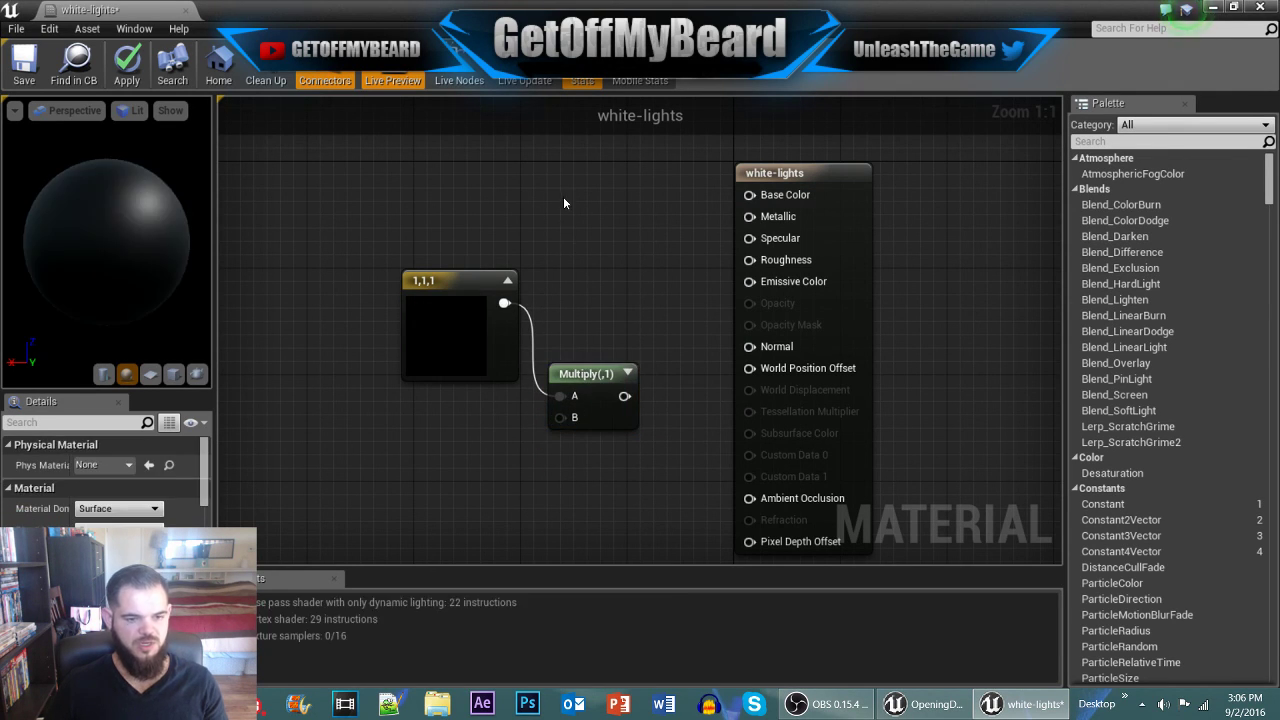
Step: Add a second Multiply node, feed the first Multiply into its A input, and connect its output to Emissive Color
{"action": "left_click", "coordinate": [563, 196]}
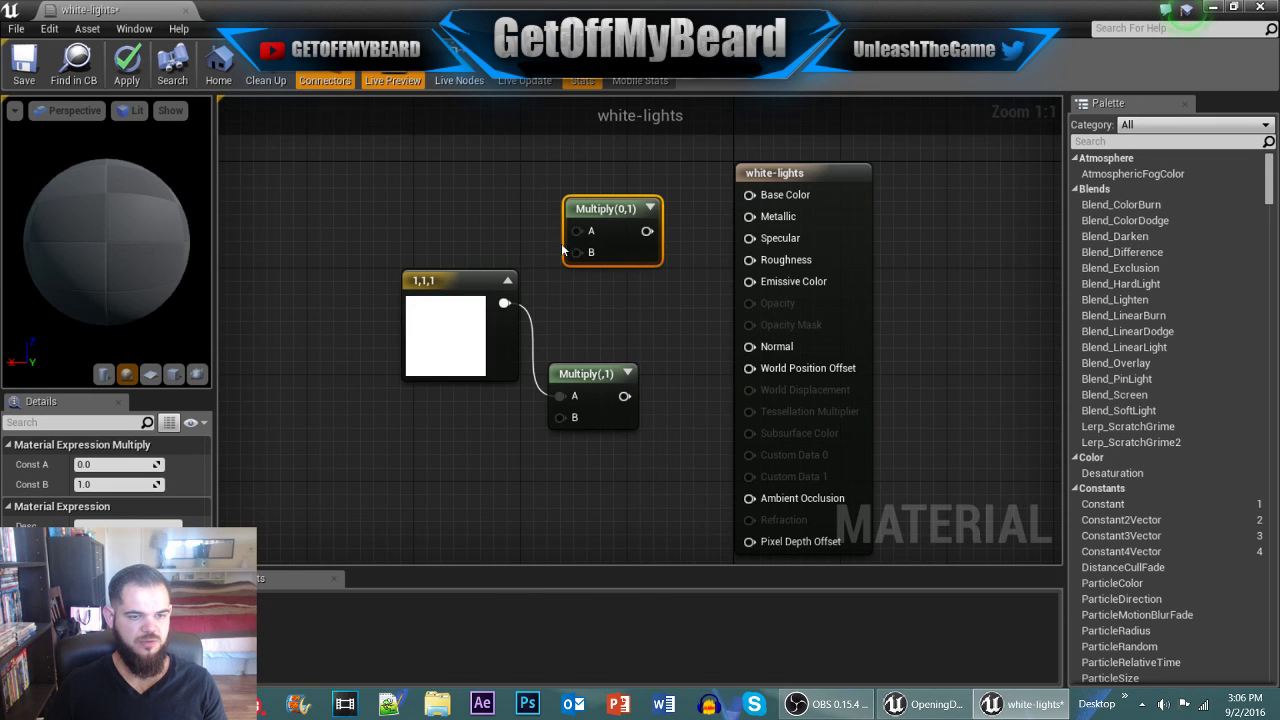
{"action": "left_click_drag", "start_coordinate": [576, 231], "coordinate": [624, 396]}
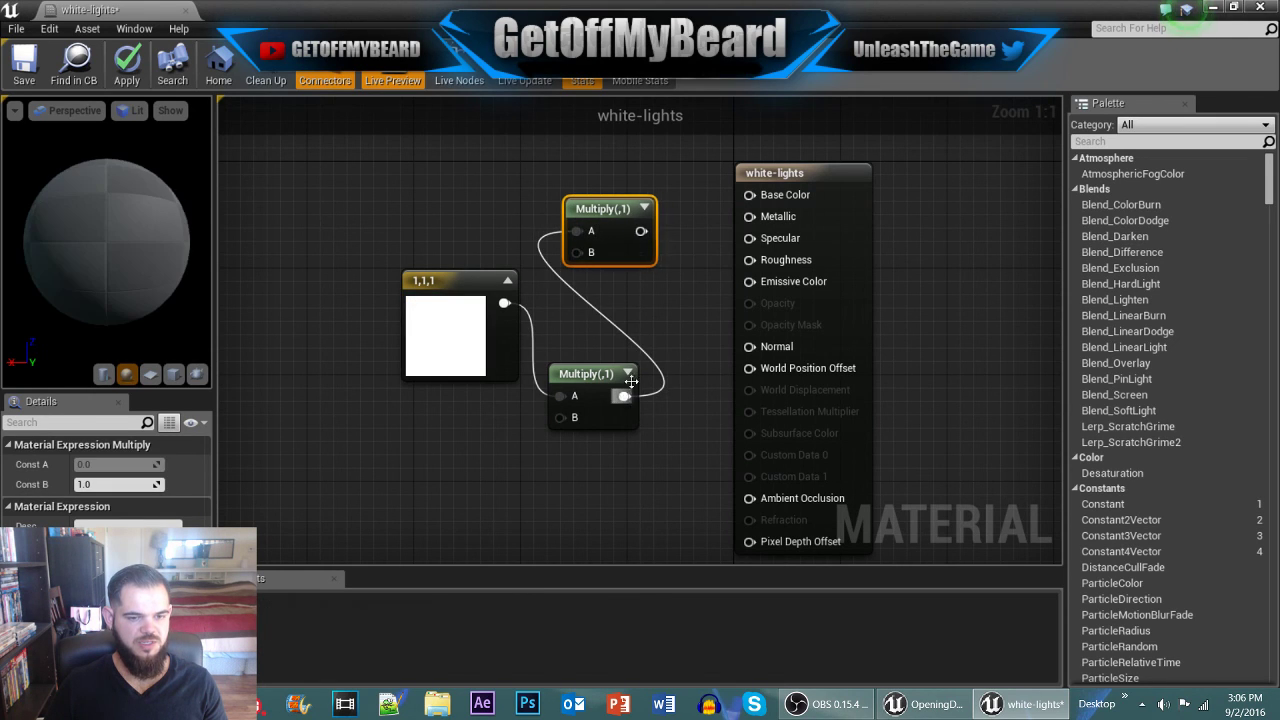
{"action": "left_click_drag", "start_coordinate": [641, 231], "coordinate": [751, 285]}
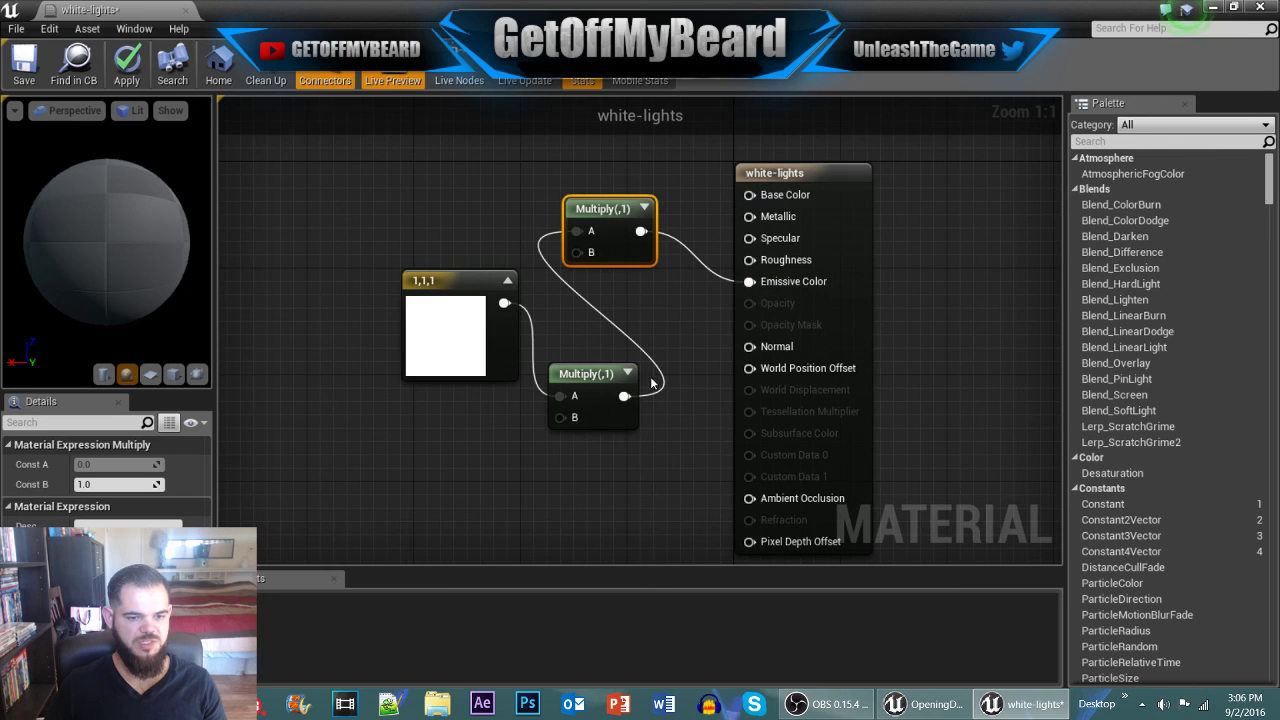
Step: Set Const B of the second Multiply node to 10 and check the glow in the material preview
{"action": "left_click", "coordinate": [610, 420]}
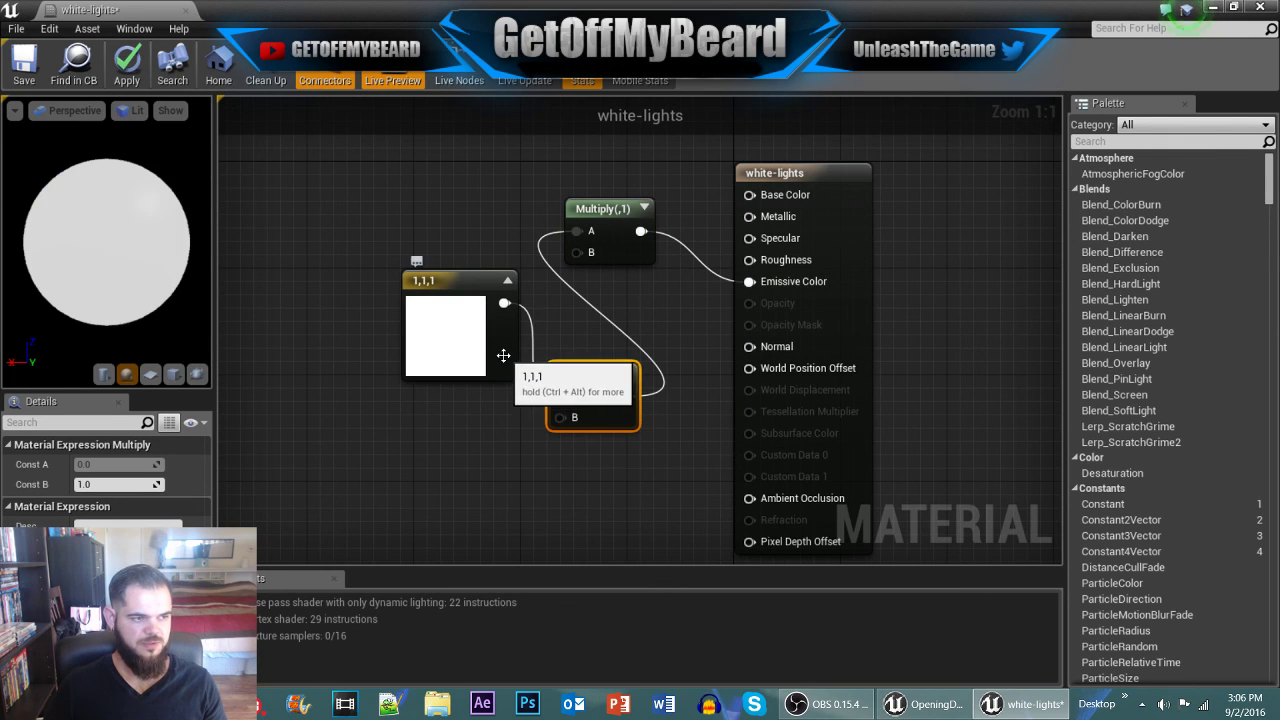
{"action": "left_click", "coordinate": [628, 246]}
{"action": "left_click_drag", "start_coordinate": [117, 481], "coordinate": [137, 484]}
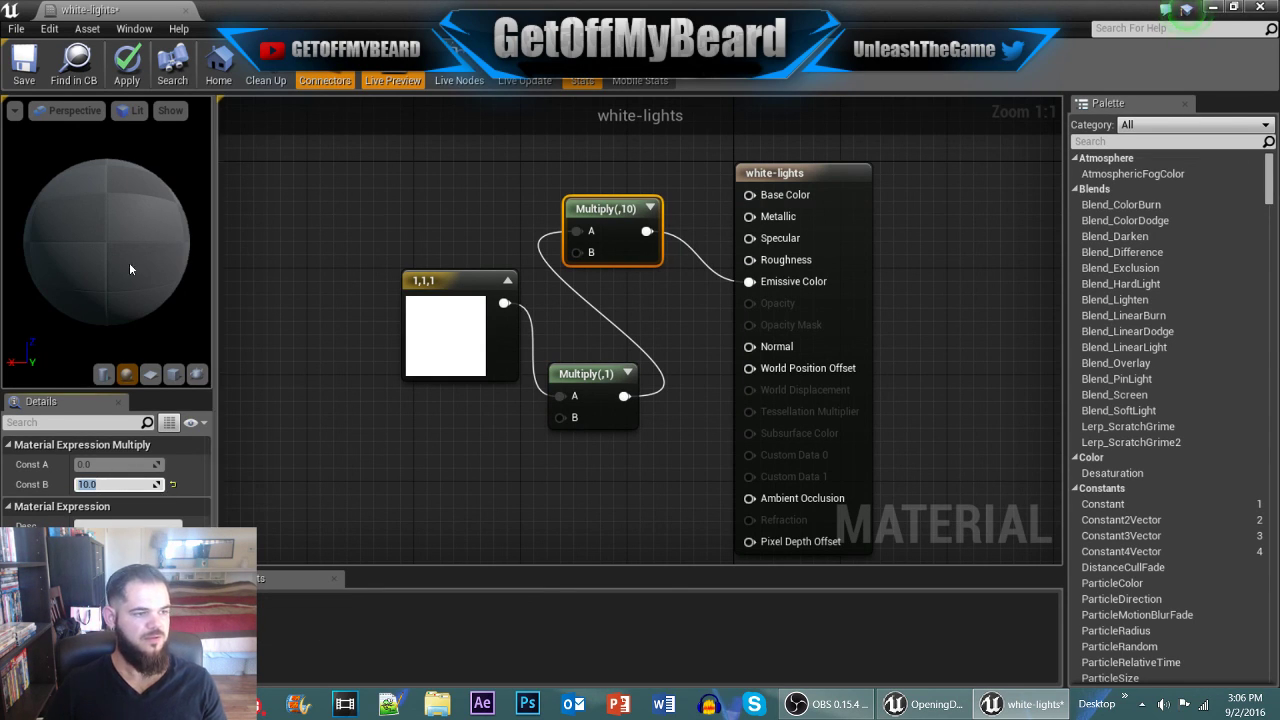
{"action": "right_click_drag", "start_coordinate": [130, 252], "coordinate": [184, 247]}
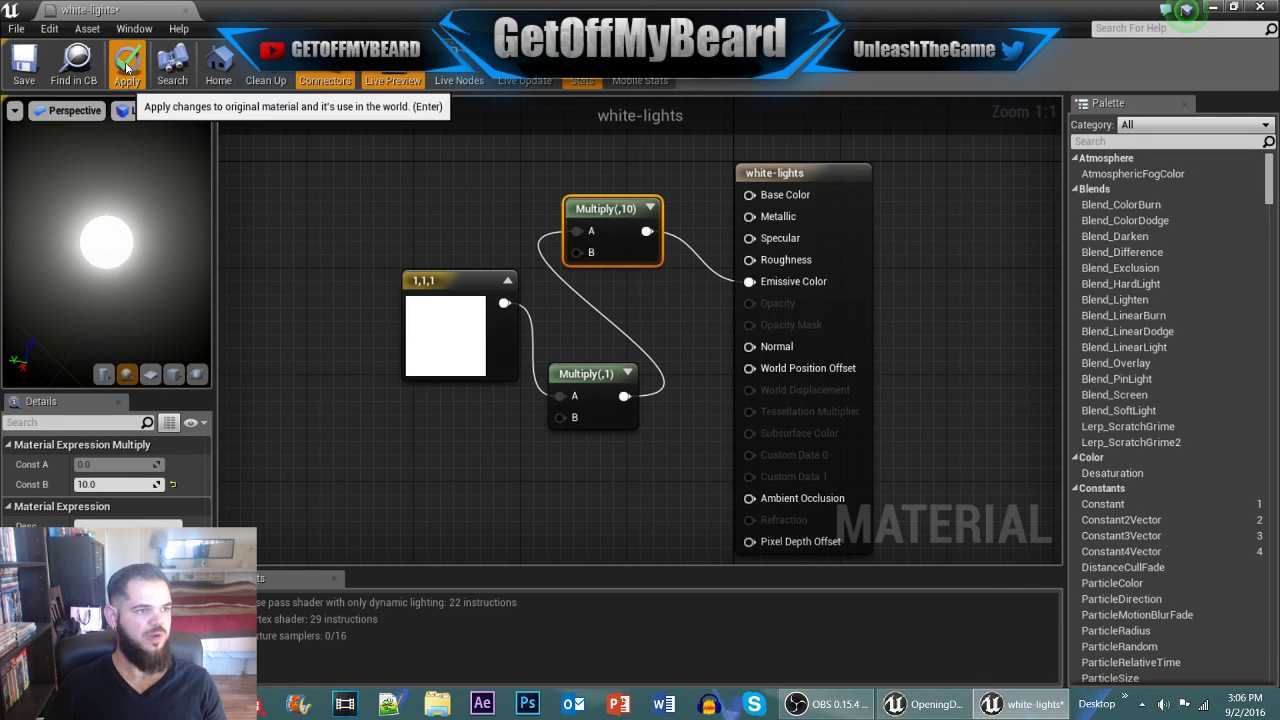
Step: Dock the white-lights editor beside the level and assign the white-lights material to the five selected ceiling cubes
{"action": "left_click_drag", "start_coordinate": [116, 13], "coordinate": [300, 12]}
{"action": "left_click", "coordinate": [143, 8]}
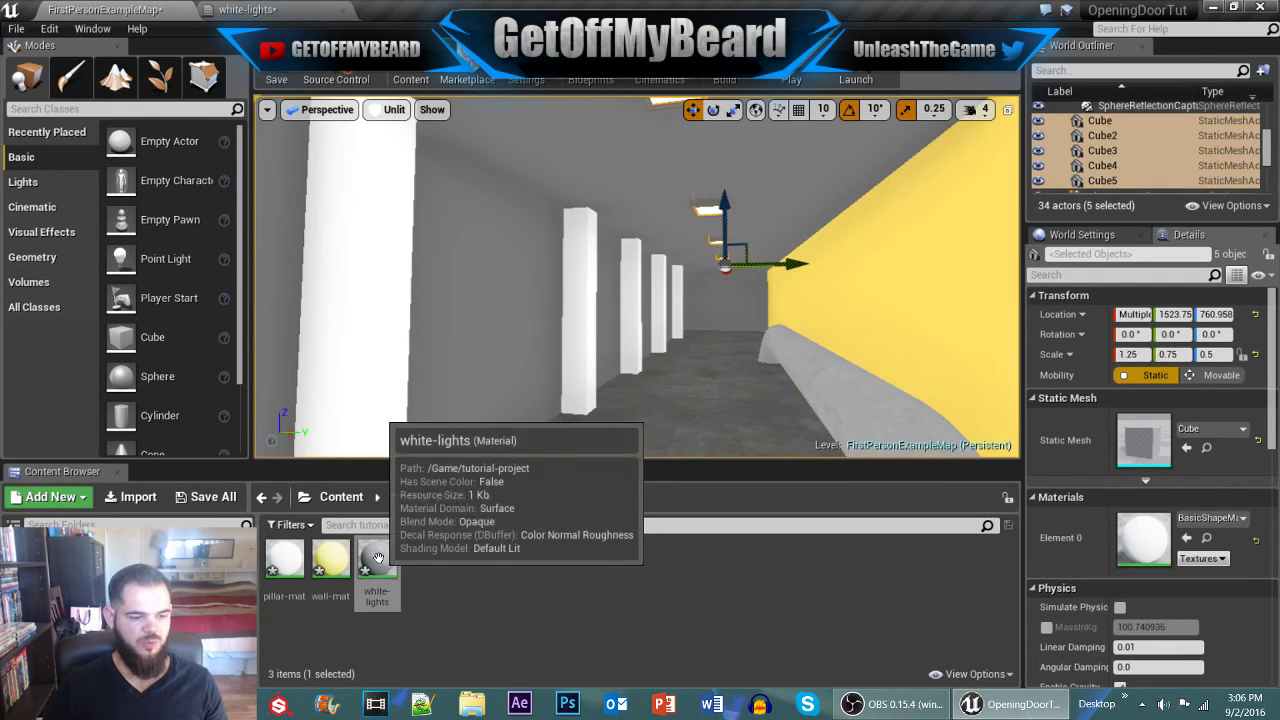
{"action": "left_click_drag", "start_coordinate": [377, 560], "coordinate": [1145, 540]}
Step: Play the level, look at the glowing ceiling lights in the corridor, and stop the play session
{"action": "right_click_drag", "start_coordinate": [785, 205], "coordinate": [674, 337]}
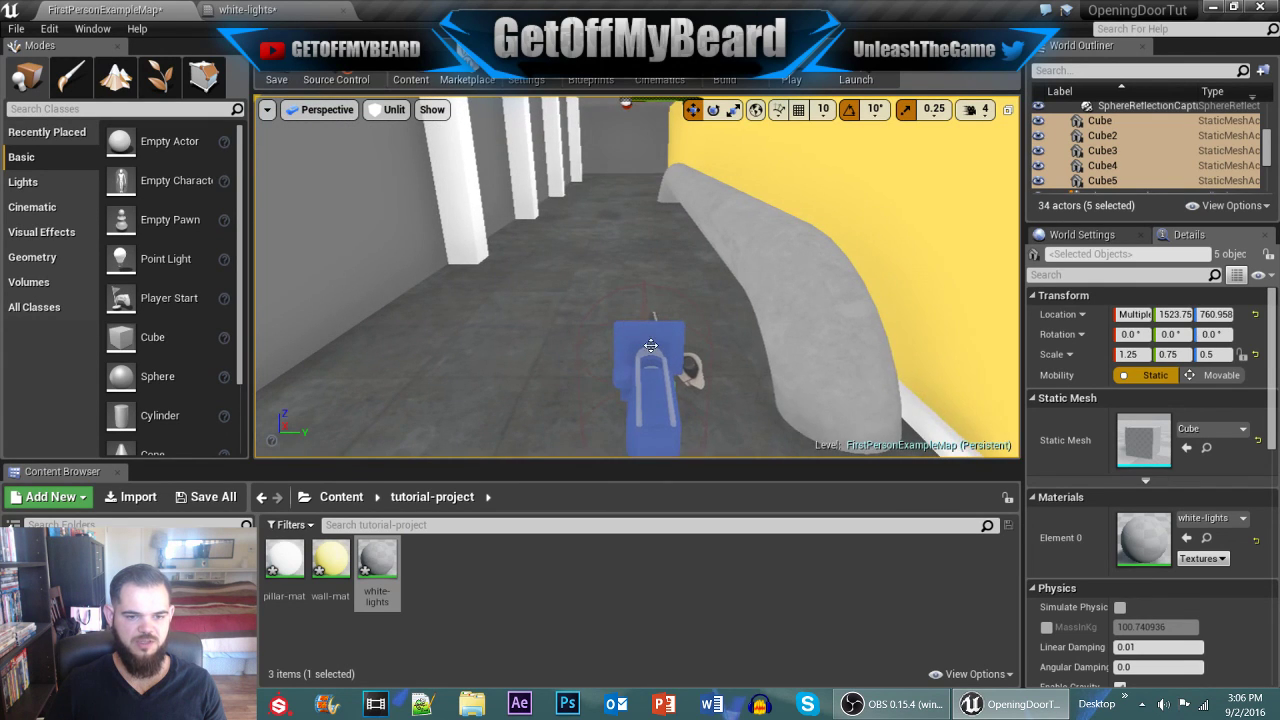
{"action": "left_click", "coordinate": [676, 314]}
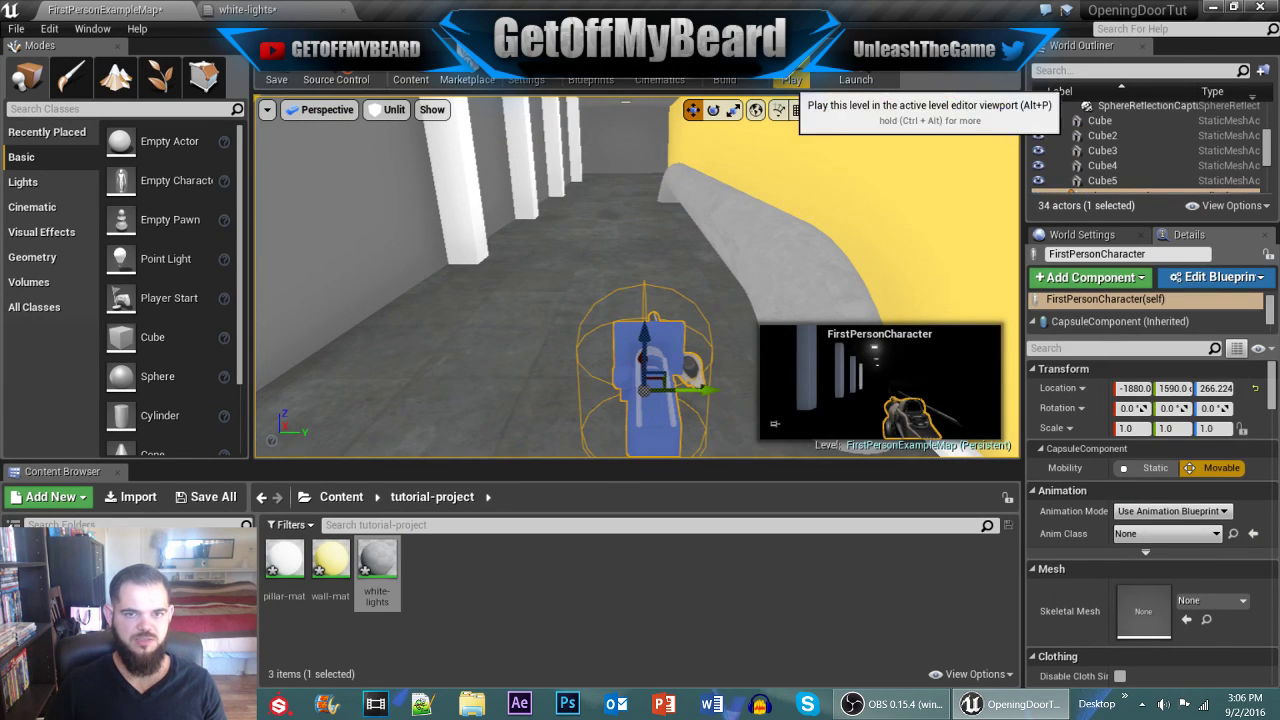
{"action": "left_click", "coordinate": [791, 82]}
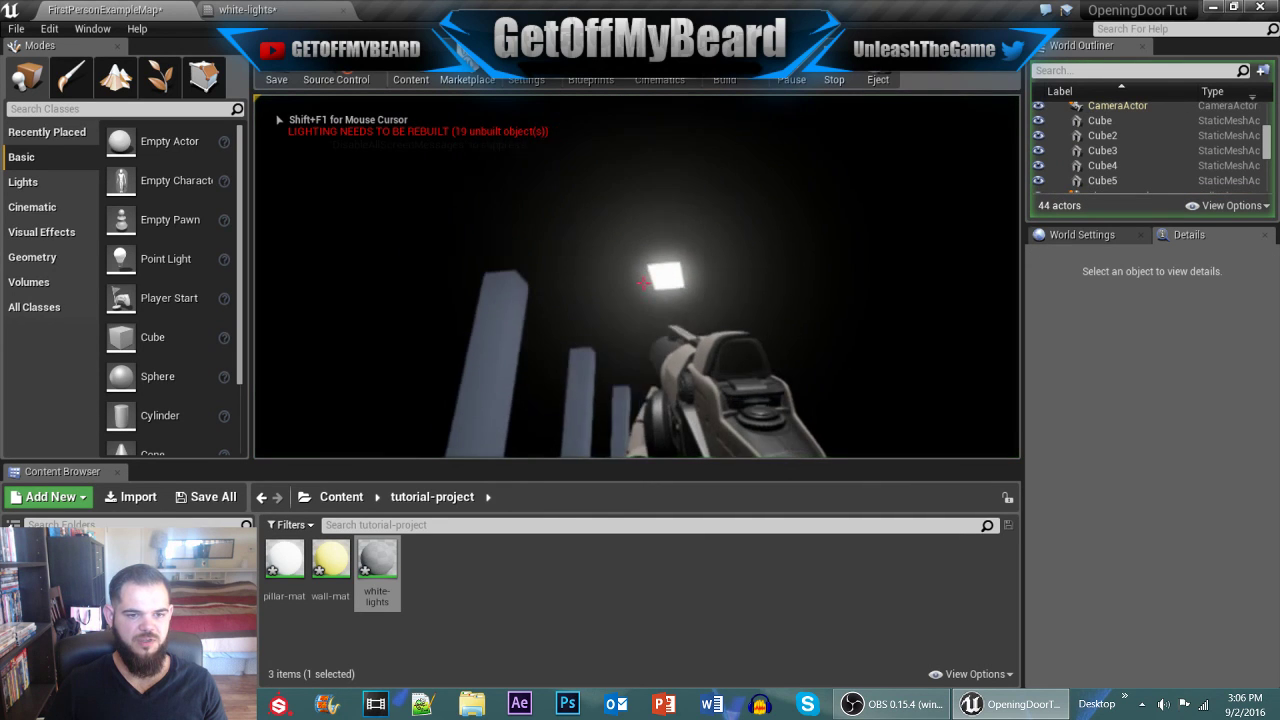
{"action": "key", "text": "w"}
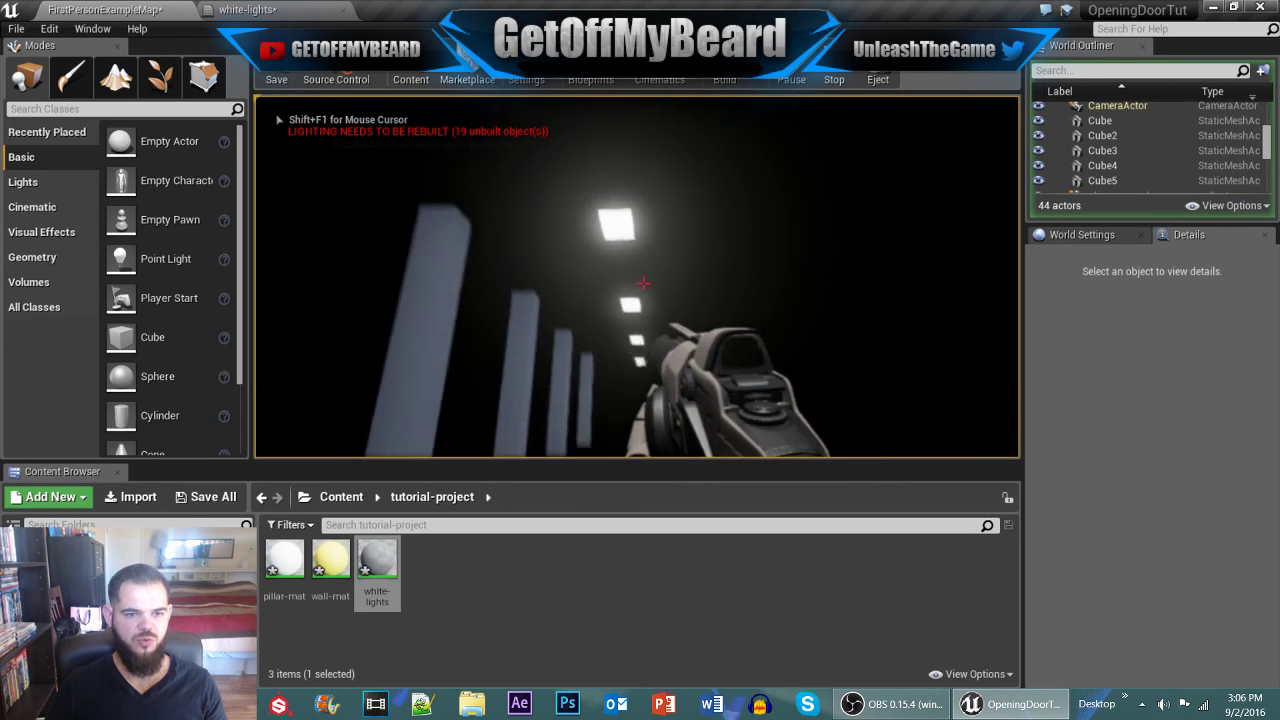
{"action": "key", "text": "Escape"}
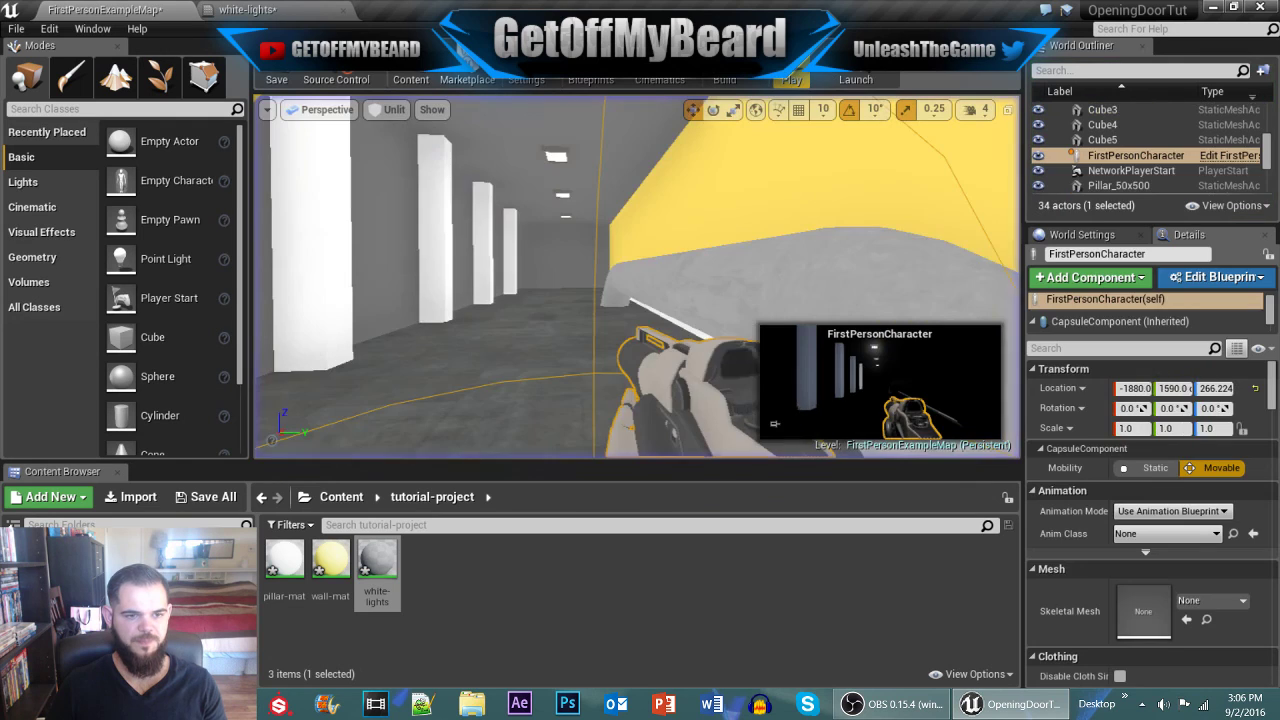
Step: Place a point light just below a ceiling light and set its attenuation radius to about 177
{"action": "right_click_drag", "start_coordinate": [683, 380], "coordinate": [634, 333]}
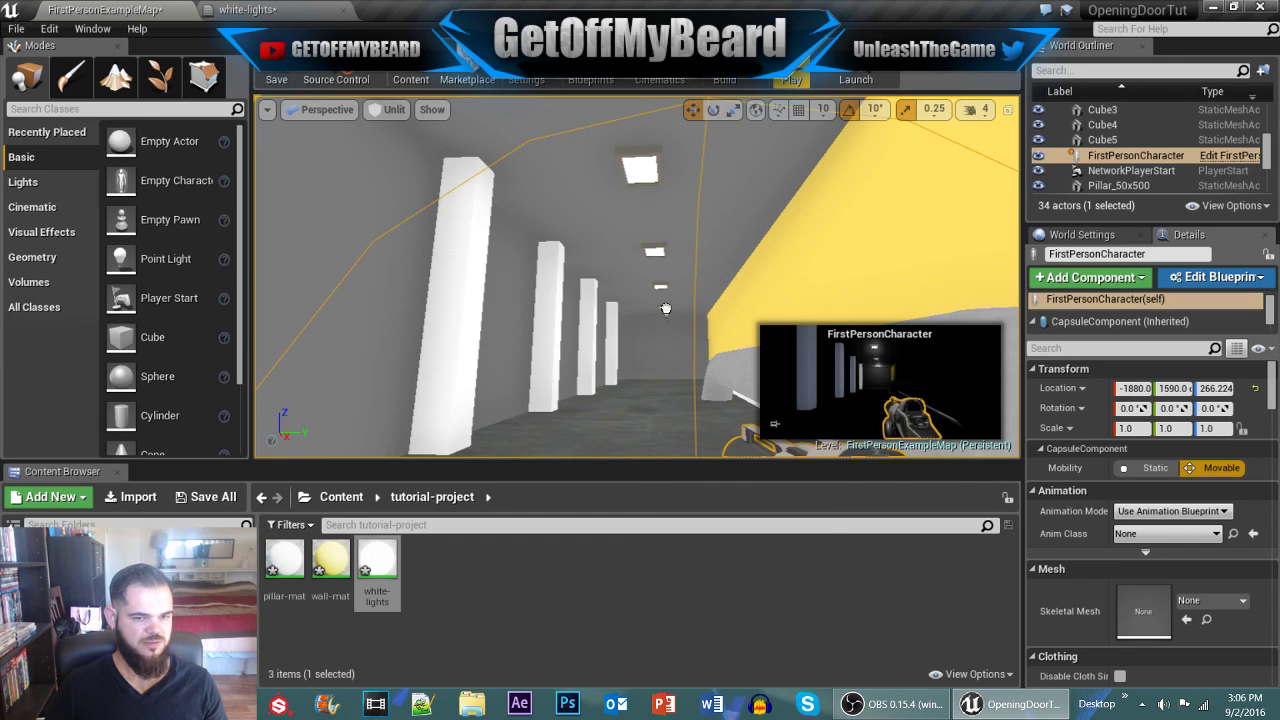
{"action": "left_click_drag", "start_coordinate": [666, 309], "coordinate": [668, 264]}
{"action": "key", "text": "f"}
{"action": "key", "text": "f"}
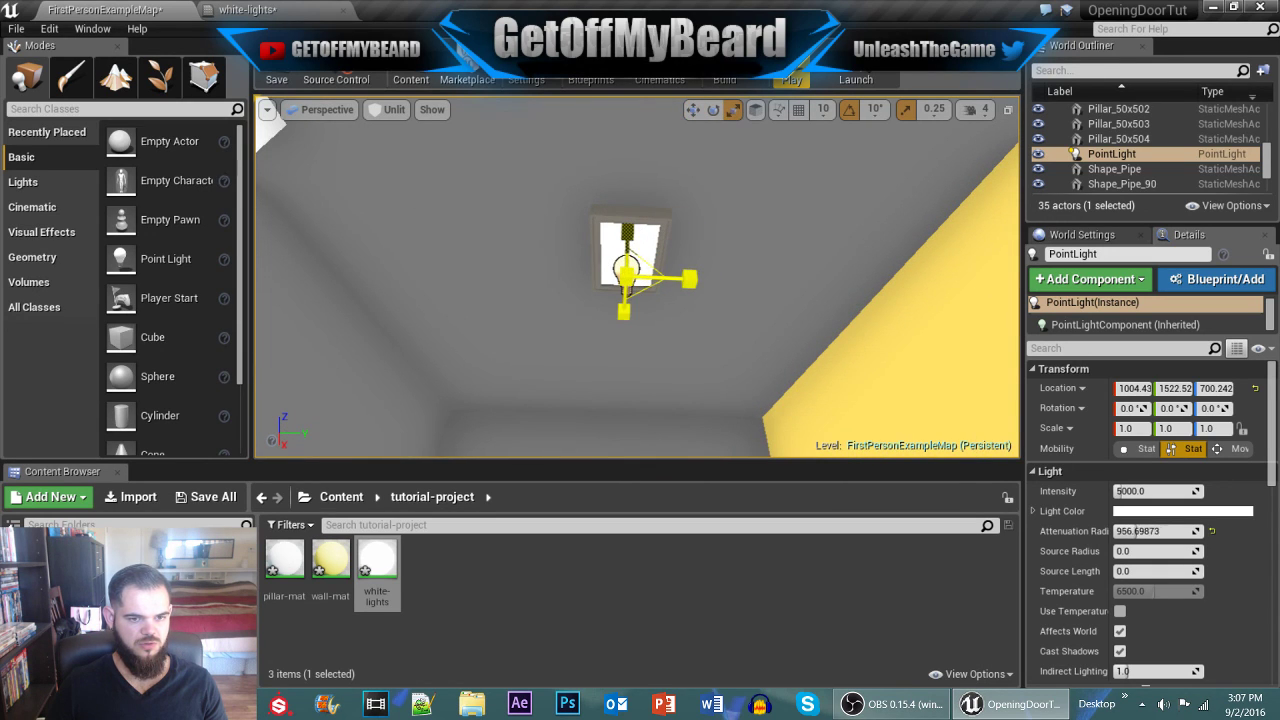
{"action": "left_click_drag", "start_coordinate": [1124, 531], "coordinate": [1090, 531]}
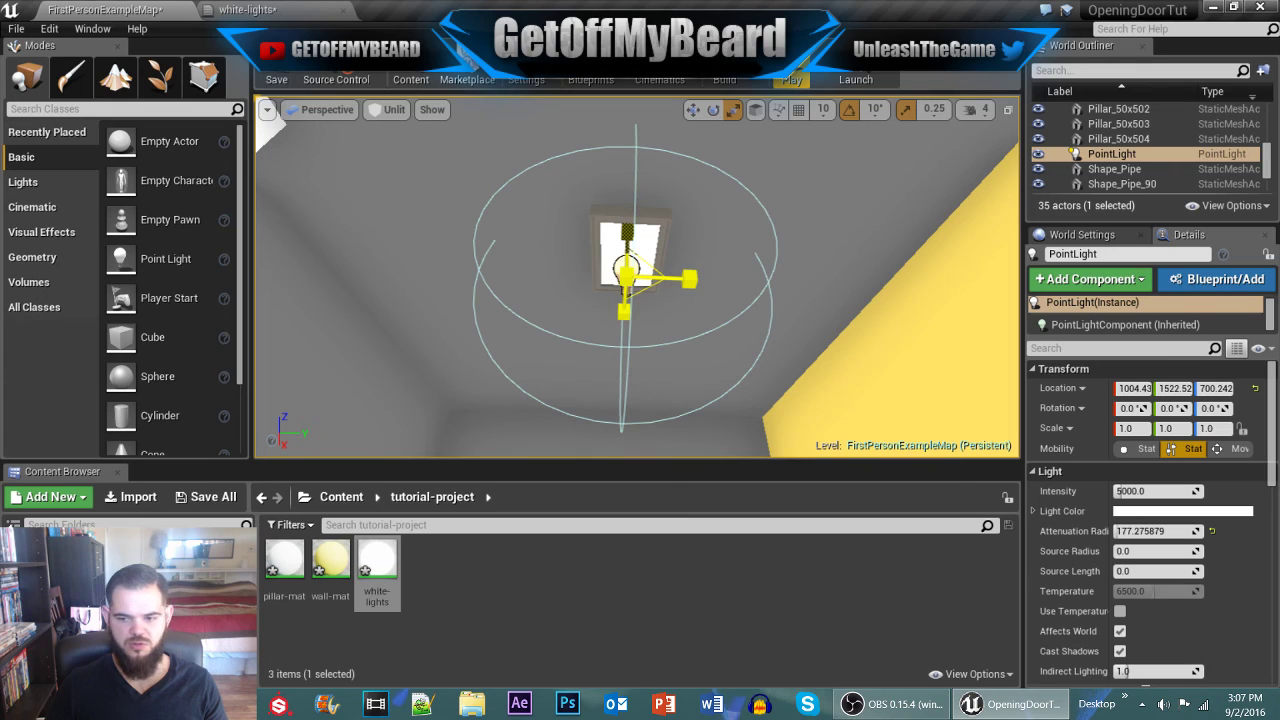
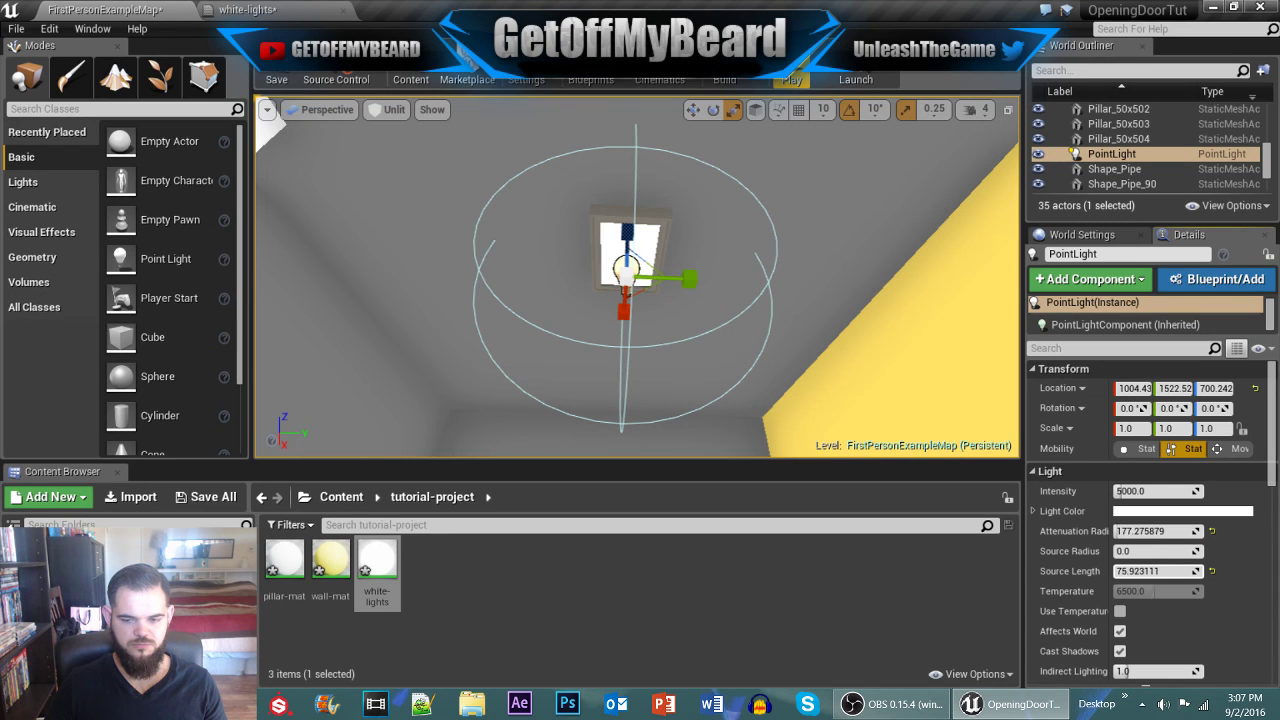
Step: Switch the viewport to Lit shading and set the point light's source length to about 122 and source radius to about 51
{"action": "left_click", "coordinate": [390, 110]}
{"action": "left_click", "coordinate": [395, 141]}
{"action": "left_click", "coordinate": [1143, 570]}
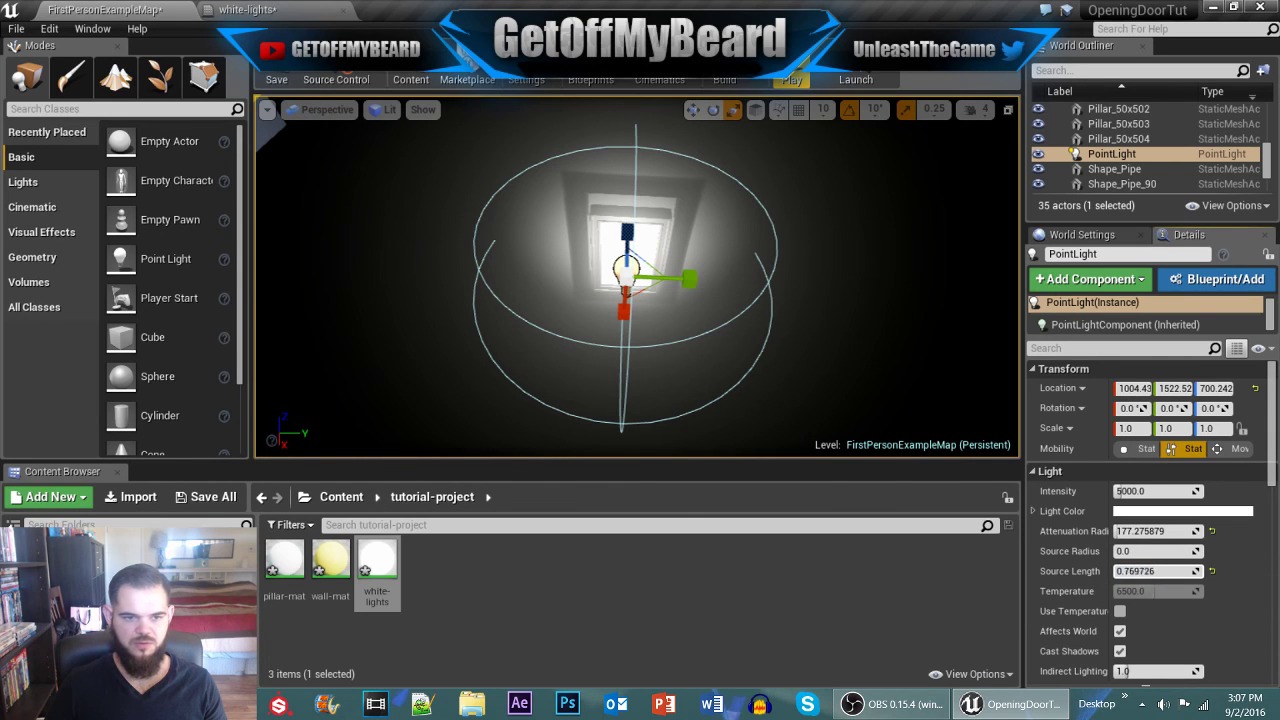
{"action": "mouse_move", "coordinate": [1150, 571]}
{"action": "left_mouse_down"}
{"action": "mouse_move", "coordinate": [1190, 571]}
{"action": "mouse_move", "coordinate": [1158, 571]}
{"action": "left_mouse_up"}
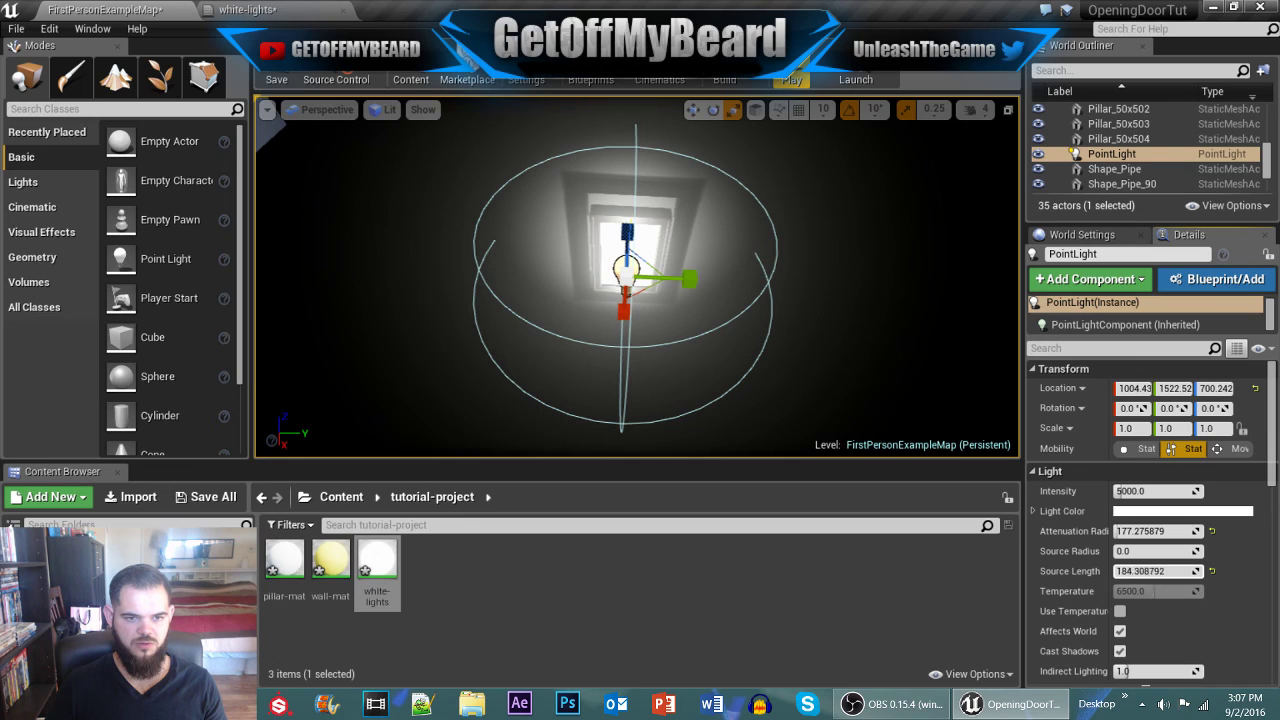
{"action": "left_click_drag", "start_coordinate": [1140, 551], "coordinate": [1180, 551]}
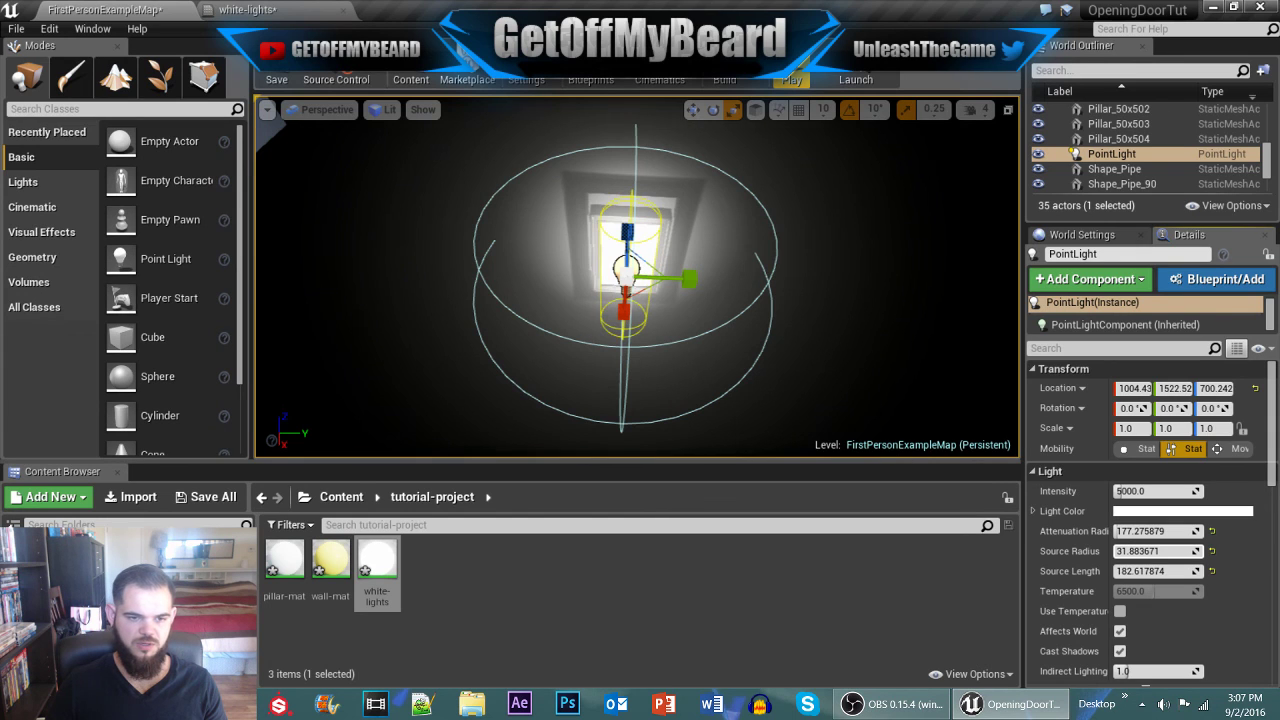
{"action": "left_click_drag", "start_coordinate": [630, 372], "coordinate": [684, 369], "text": "alt"}
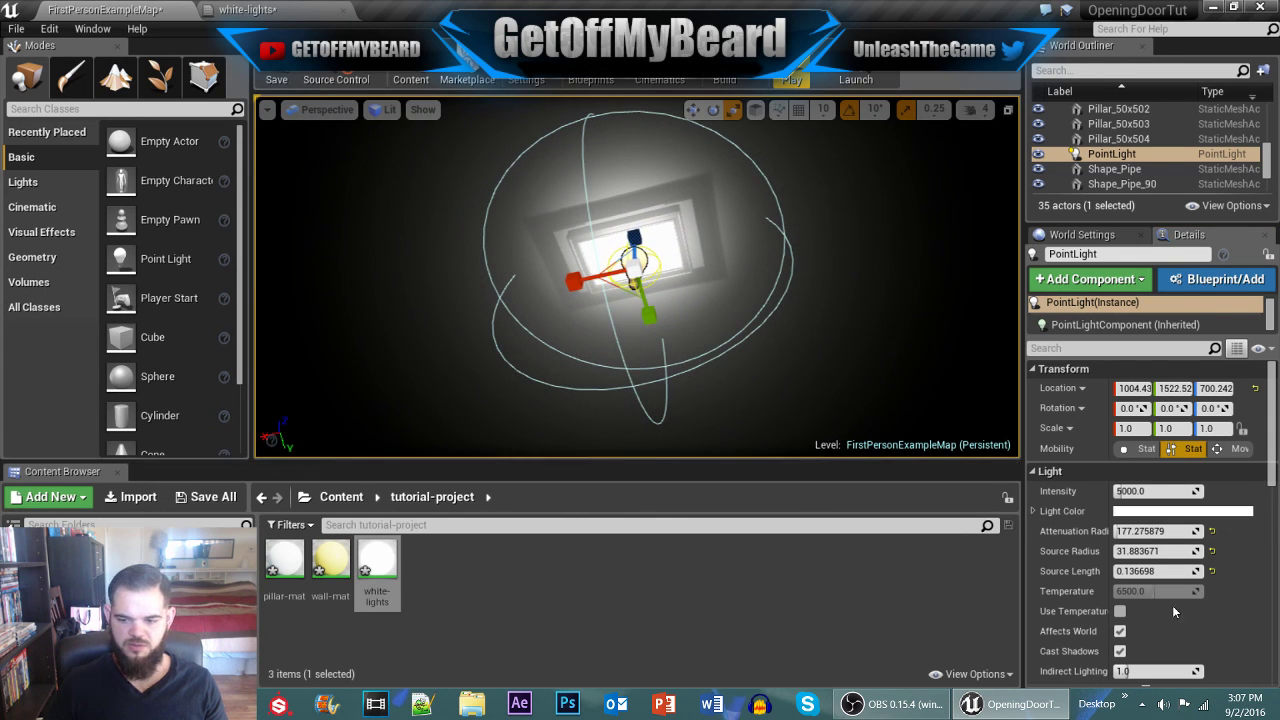
{"action": "left_click_drag", "start_coordinate": [1143, 571], "coordinate": [1165, 553]}
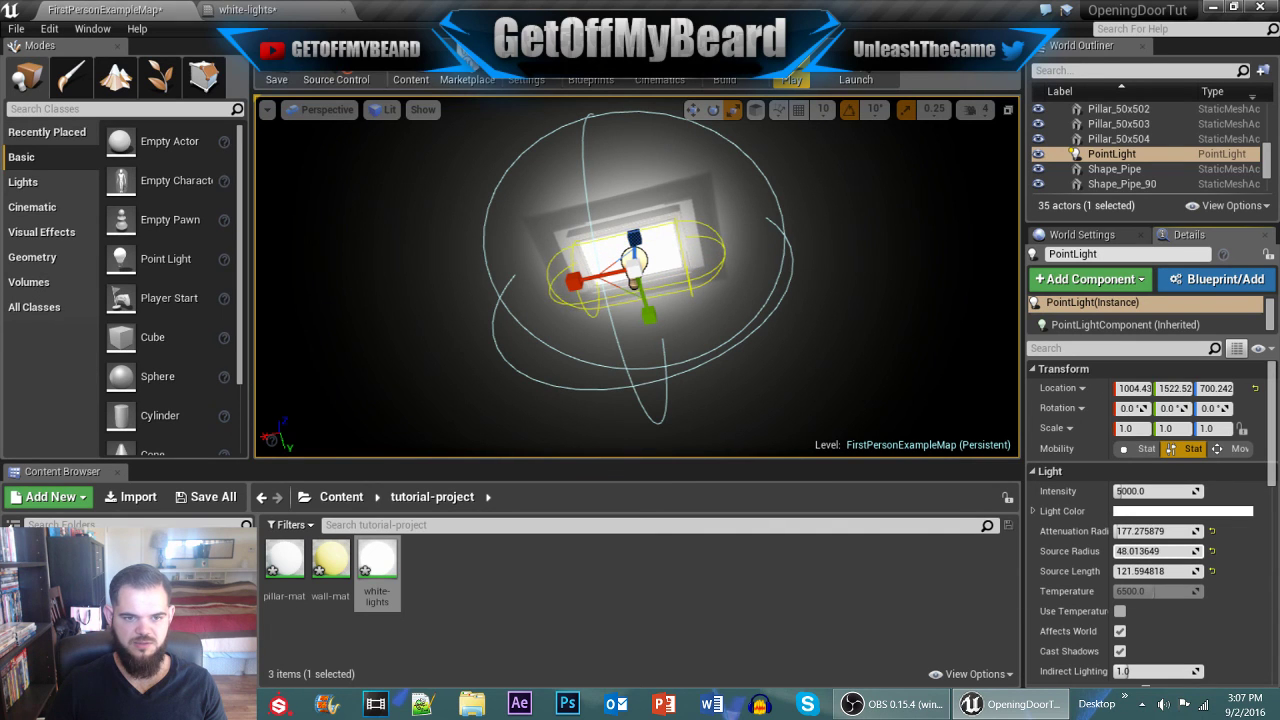
{"action": "left_click_drag", "start_coordinate": [682, 171], "coordinate": [800, 150], "text": "alt"}
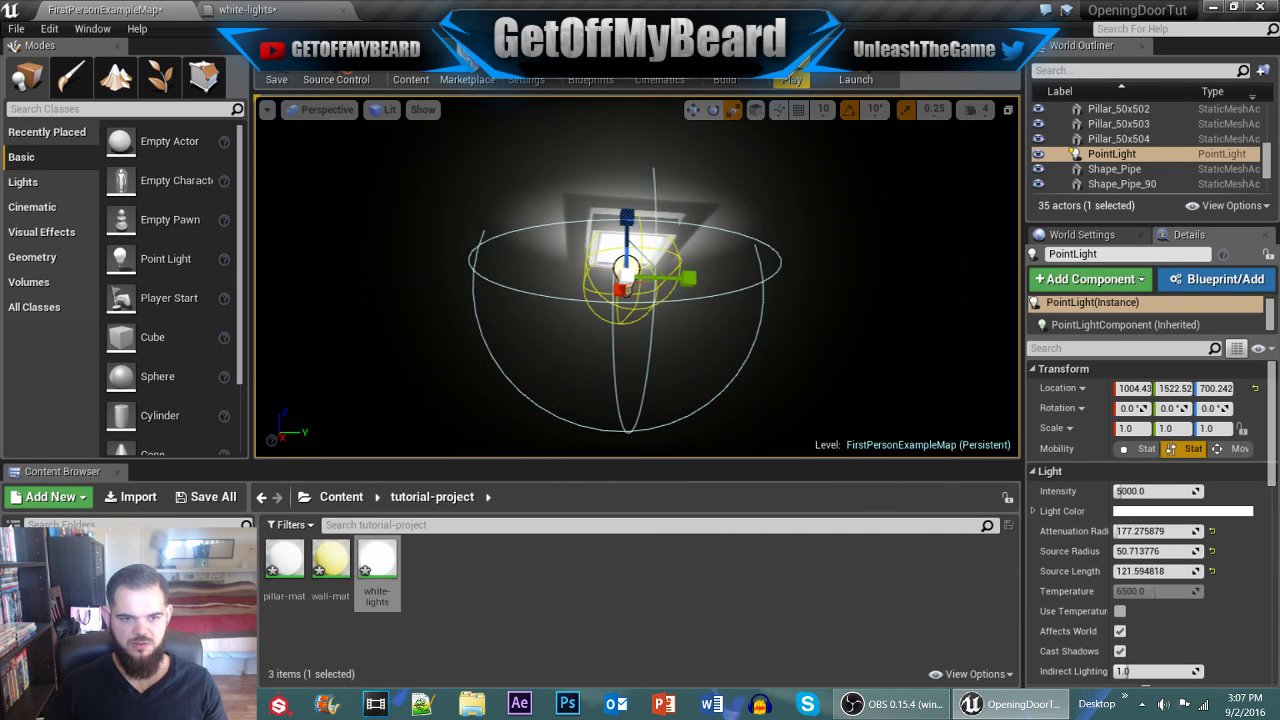
Step: Raise the point light to a Z location of about 727 and set its attenuation radius to about 503
{"action": "key", "text": "w"}
{"action": "left_click_drag", "start_coordinate": [624, 218], "coordinate": [622, 199]}
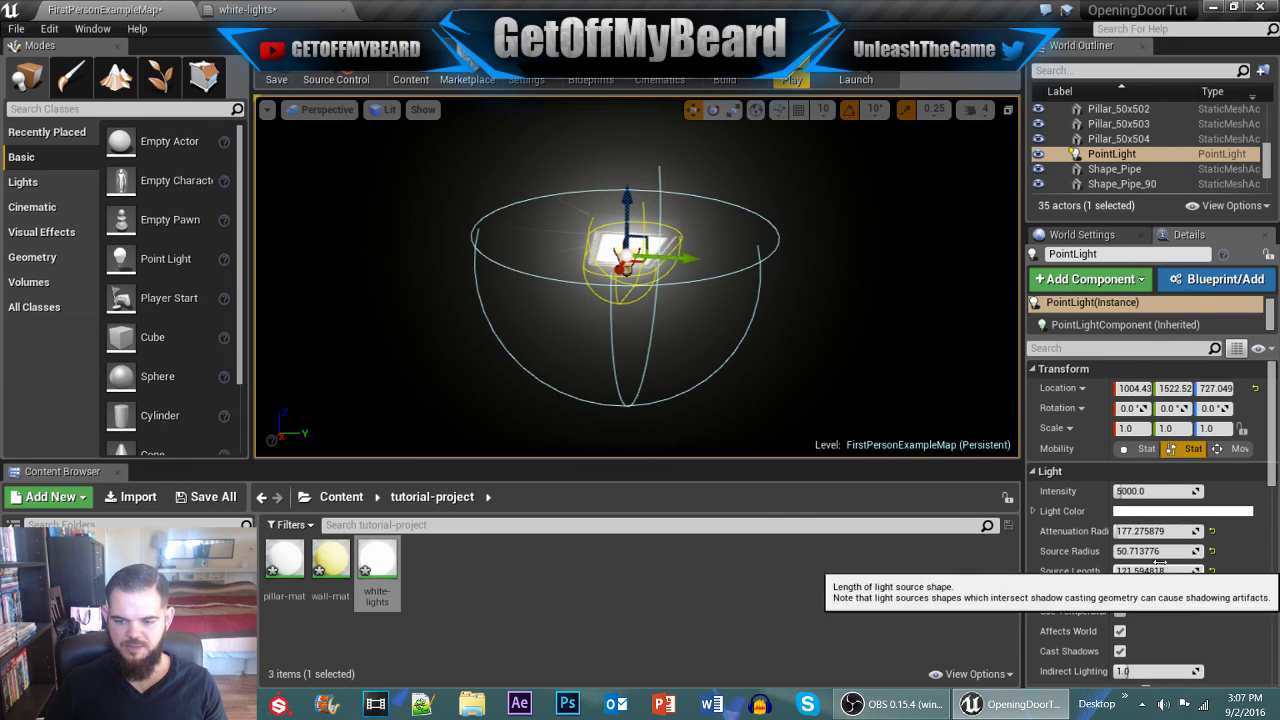
{"action": "left_click_drag", "start_coordinate": [1126, 531], "coordinate": [1190, 531]}
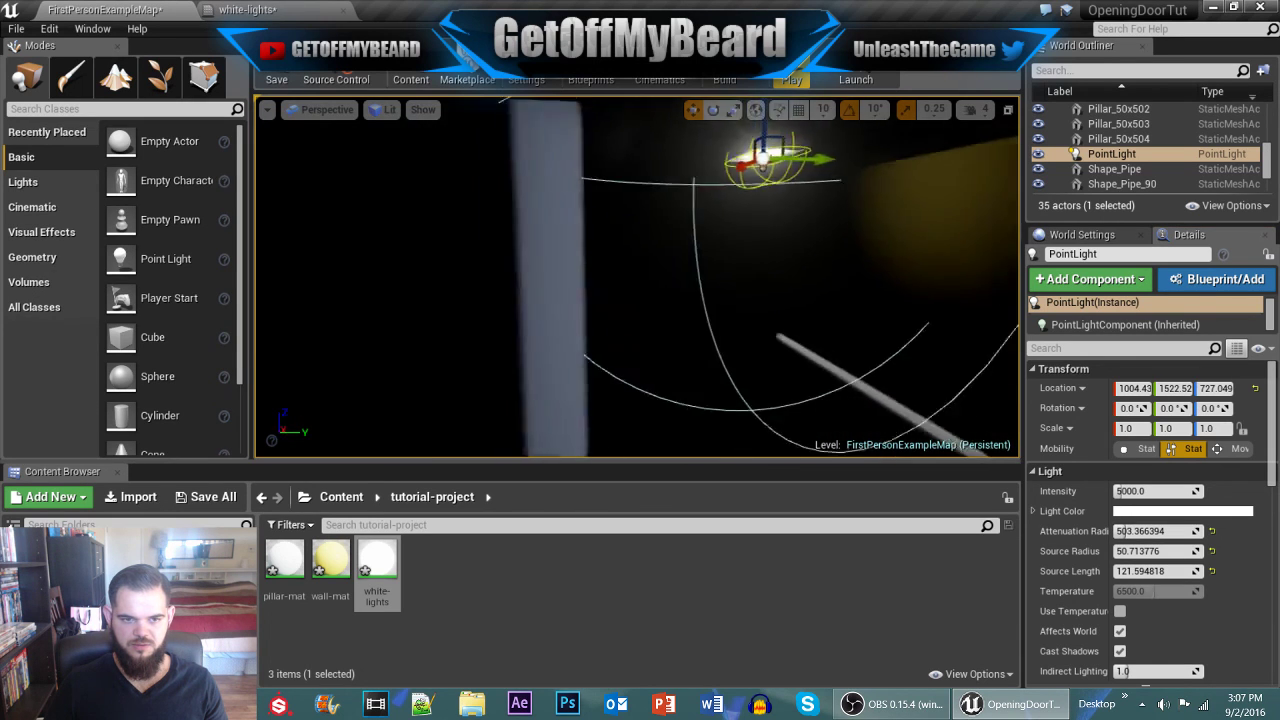
Step: Duplicate the point light and move the copy along X to the neighbouring ceiling light, at about X 147
{"action": "right_click_drag", "start_coordinate": [638, 277], "coordinate": [890, 278]}
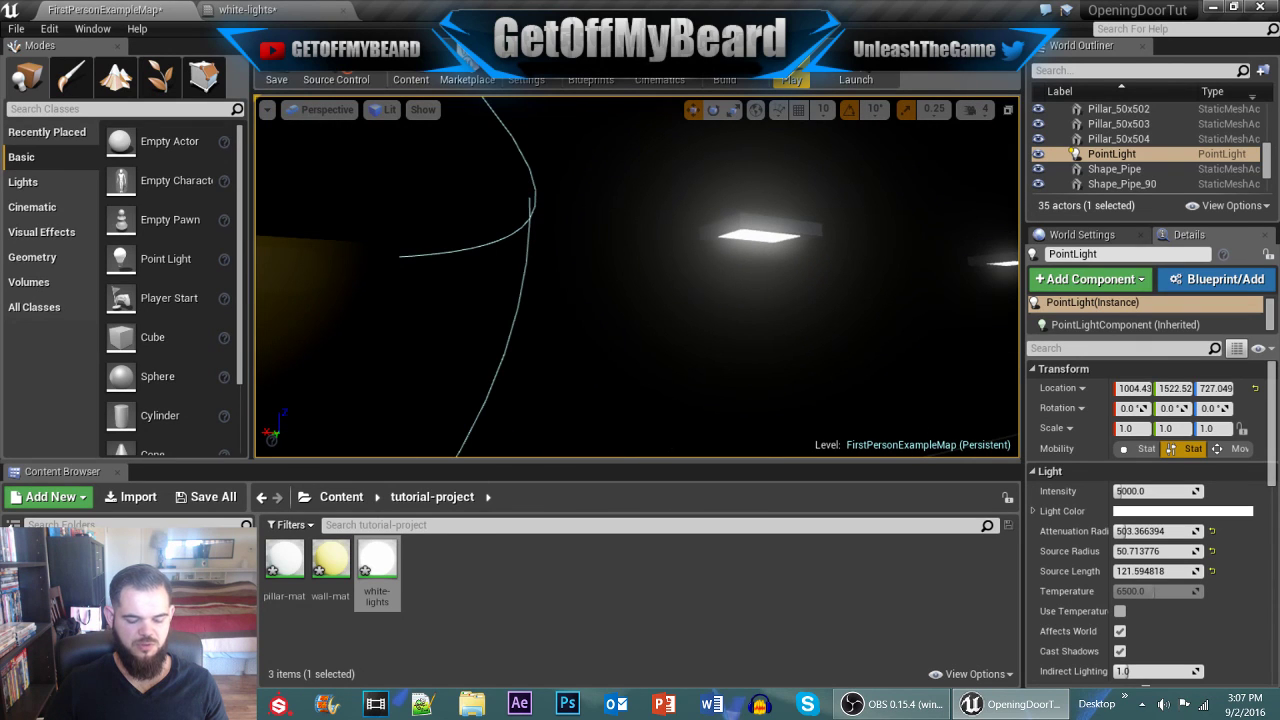
{"action": "key", "text": "ctrl+w"}
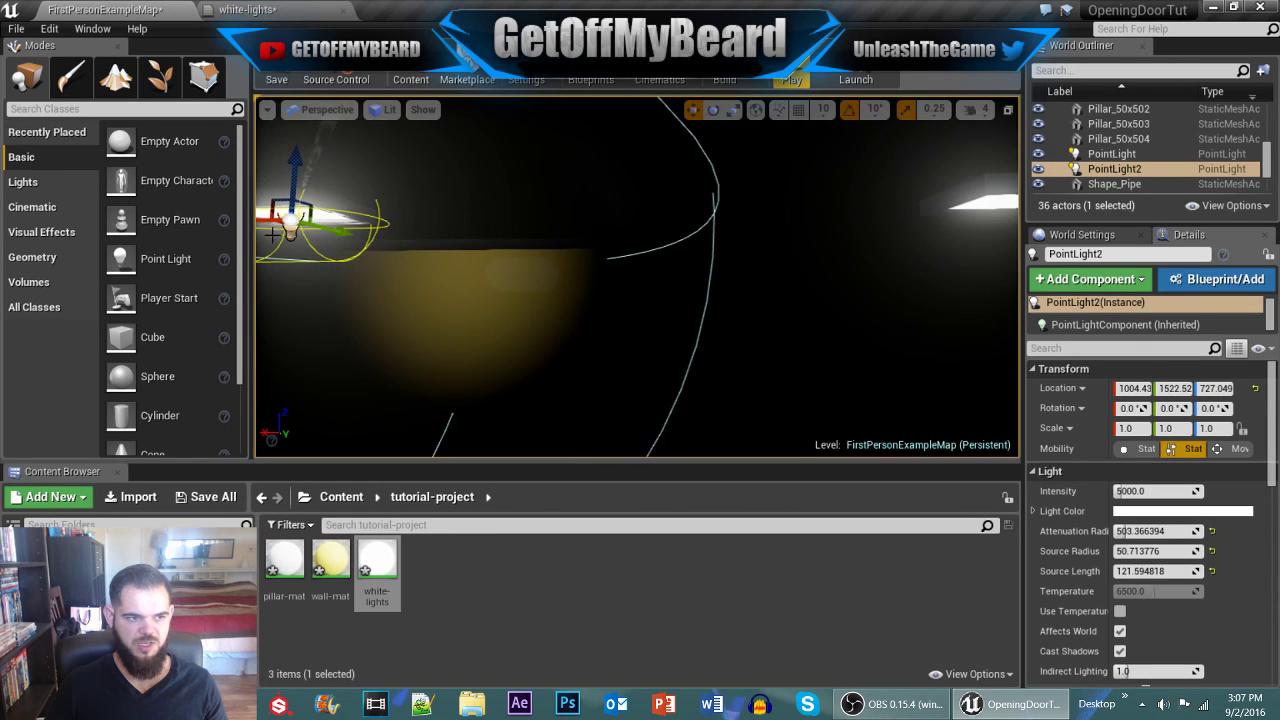
{"action": "left_click_drag", "start_coordinate": [262, 222], "coordinate": [1017, 230]}
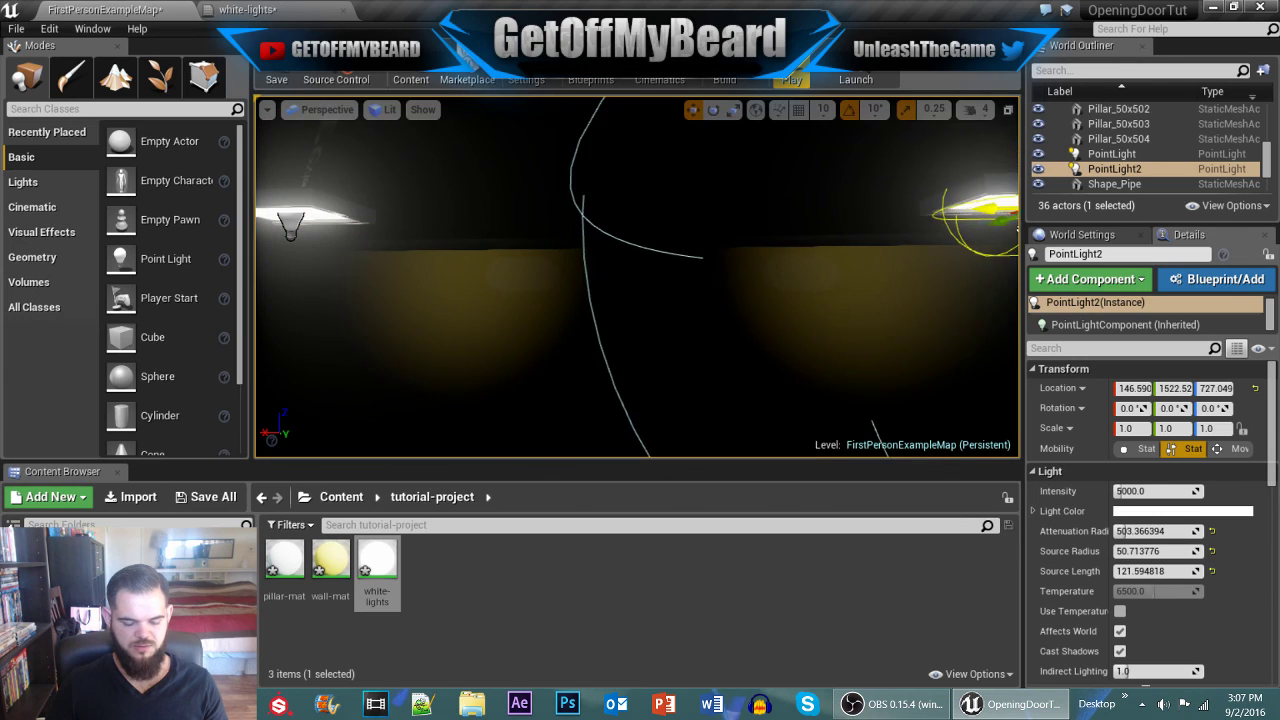
Step: Duplicate the point light and move the copy along X under the next ceiling light, at about X -533
{"action": "key", "text": "f"}
{"action": "left_click_drag", "start_coordinate": [661, 378], "coordinate": [968, 300], "text": "alt"}
{"action": "right_click_drag", "start_coordinate": [968, 300], "coordinate": [1085, 298]}
{"action": "left_click_drag", "start_coordinate": [580, 229], "coordinate": [612, 228]}
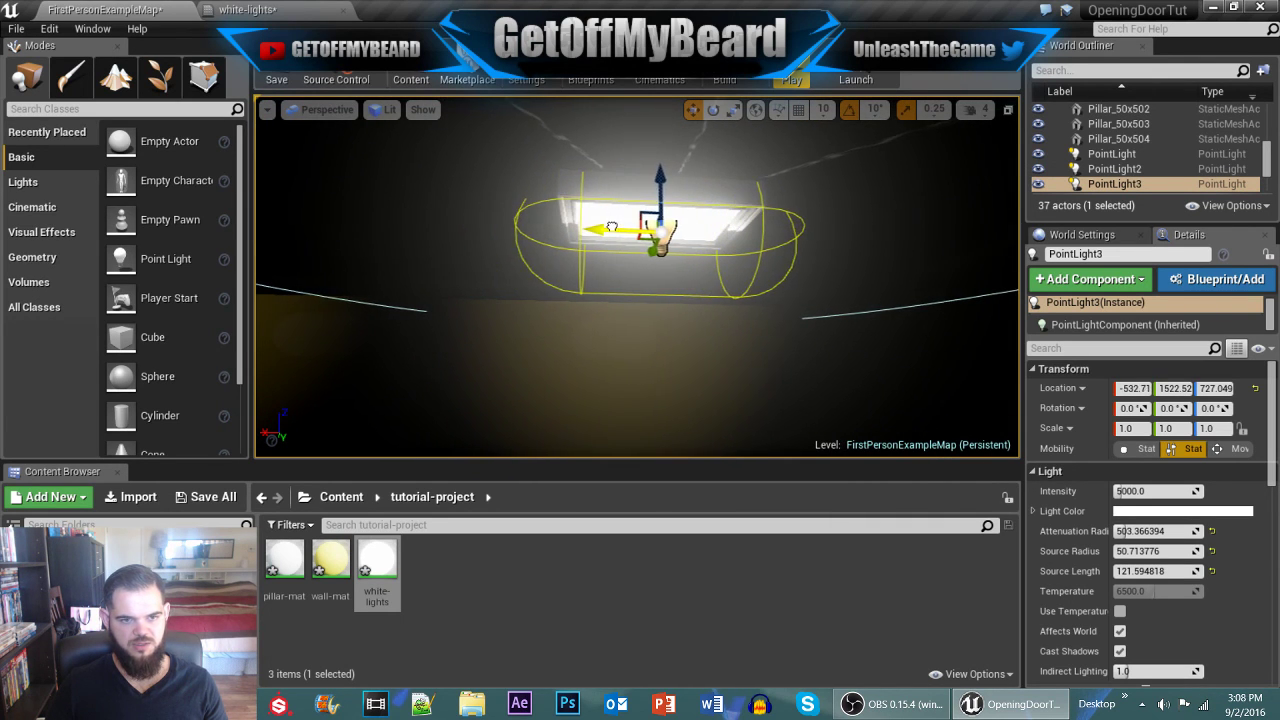
Step: Duplicate the point light for the two remaining ceiling lights, placing the last copy at about X -1833
{"action": "right_click_drag", "start_coordinate": [739, 347], "coordinate": [800, 337]}
{"action": "key", "text": "ctrl+w"}
{"action": "left_click_drag", "start_coordinate": [316, 186], "coordinate": [664, 280]}
{"action": "key", "text": "f"}
{"action": "mouse_move", "coordinate": [632, 366]}
{"action": "right_mouse_down"}
{"action": "mouse_move", "coordinate": [650, 360]}
{"action": "mouse_move", "coordinate": [632, 366]}
{"action": "right_mouse_up"}
{"action": "left_click_drag", "start_coordinate": [578, 277], "coordinate": [1003, 328]}
{"action": "key", "text": "f"}
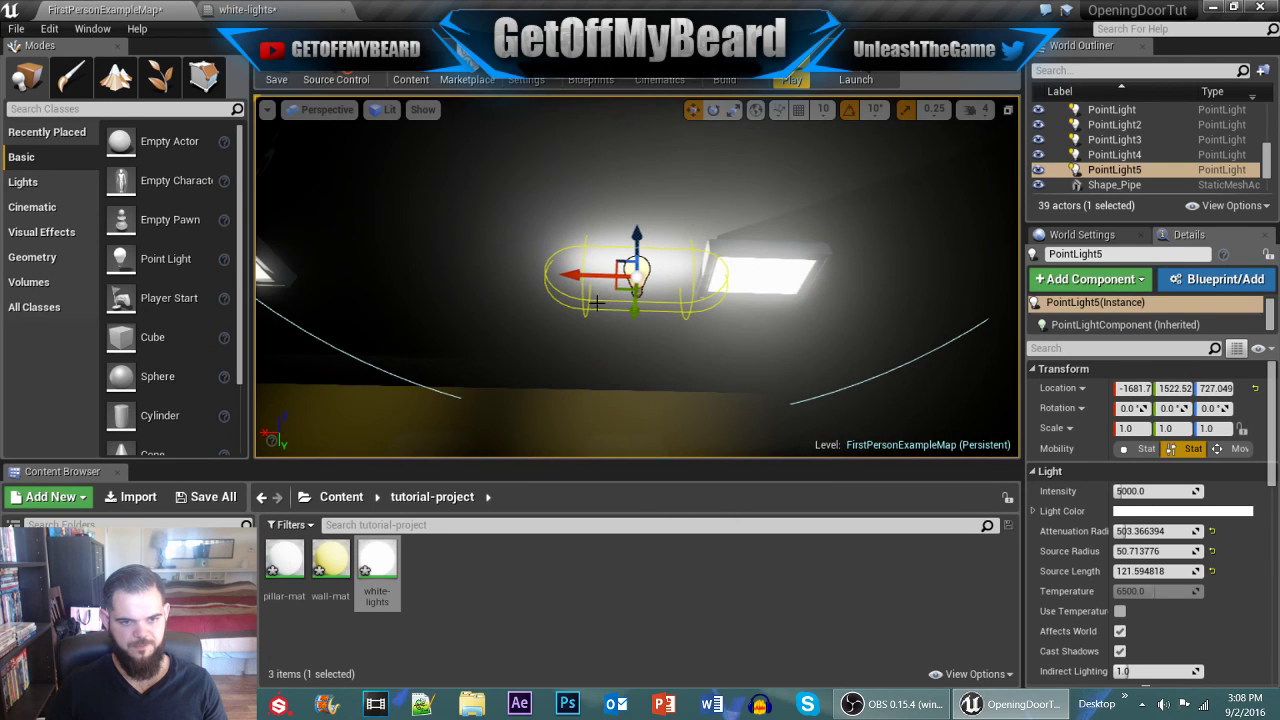
{"action": "left_click_drag", "start_coordinate": [585, 277], "coordinate": [700, 278]}
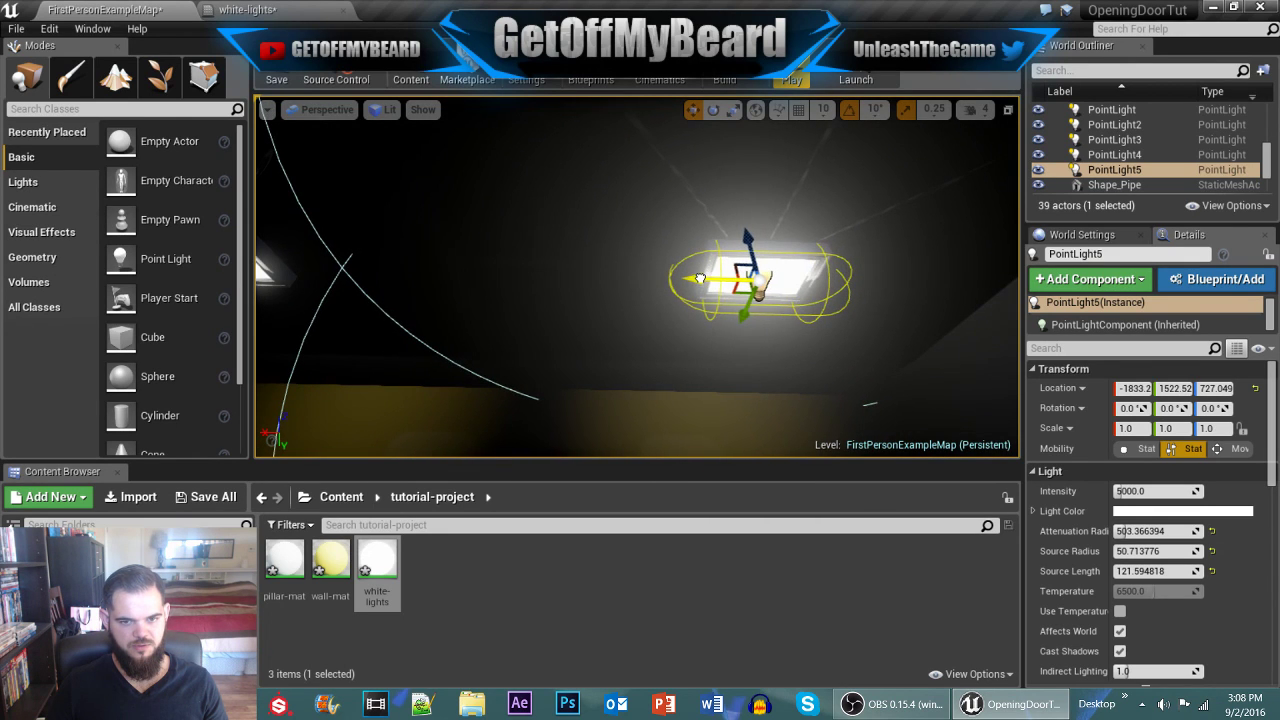
Step: Play-test the level in the viewport to check the corridor lighting, and end the play session
{"action": "right_click_drag", "start_coordinate": [697, 290], "coordinate": [702, 400]}
{"action": "left_click", "coordinate": [704, 348]}
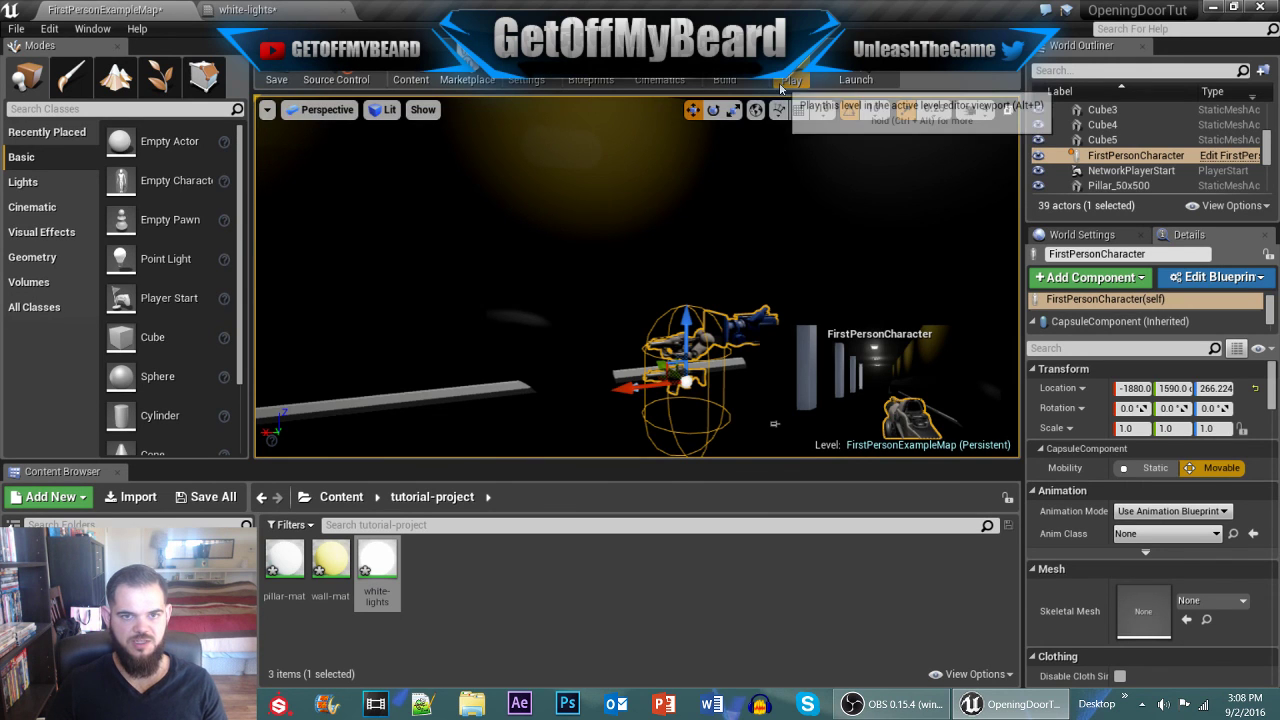
{"action": "left_click", "coordinate": [792, 79]}
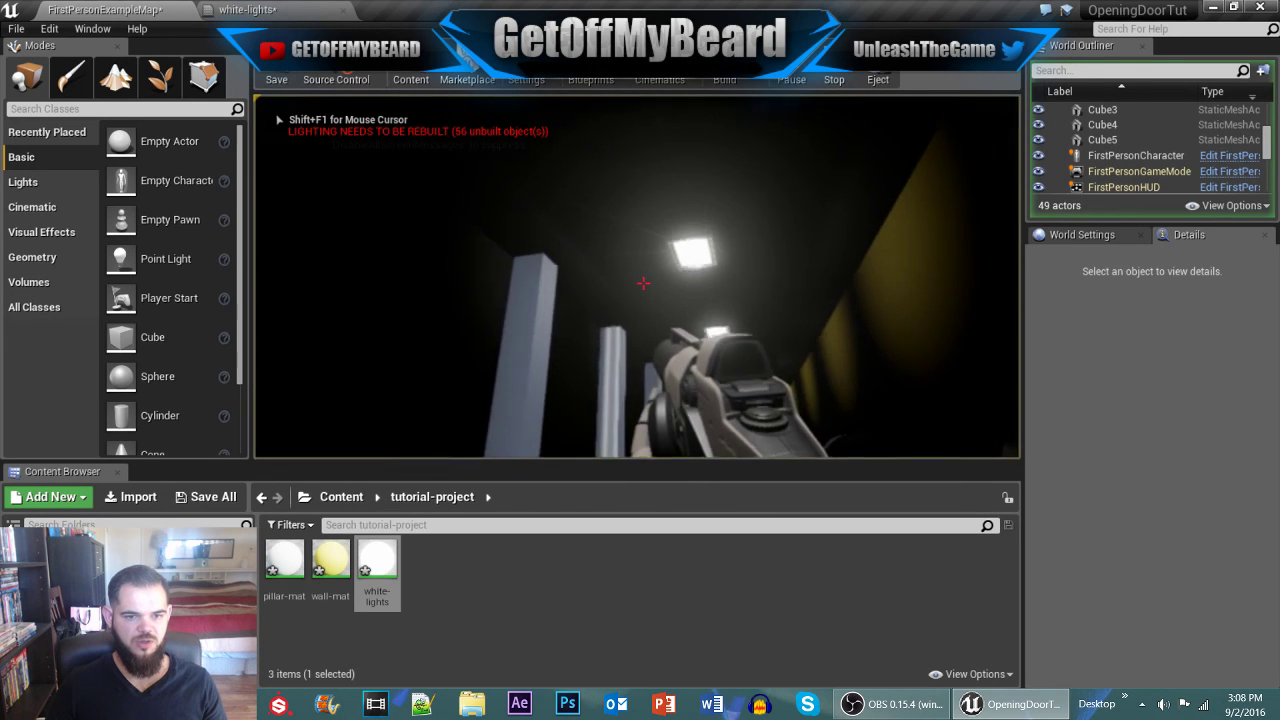
{"action": "left_click", "coordinate": [643, 284]}
{"action": "left_click", "coordinate": [643, 284]}
{"action": "left_click", "coordinate": [643, 284]}
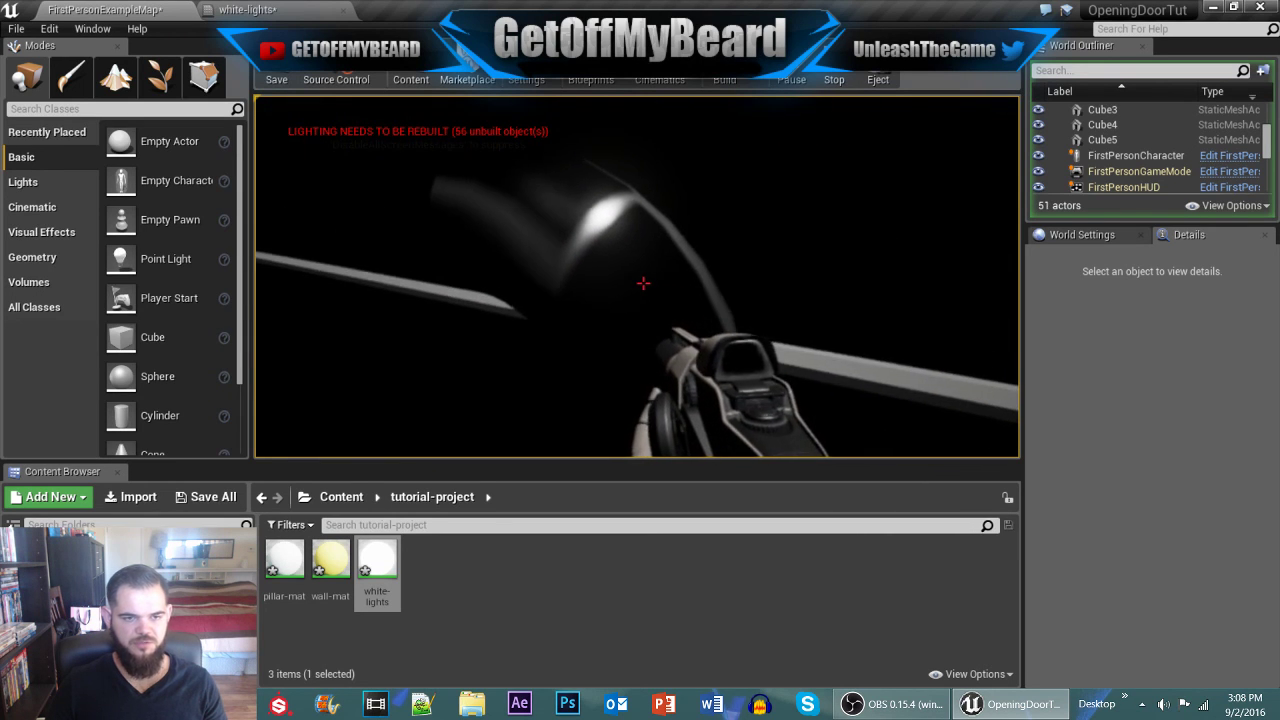
{"action": "key", "text": "w"}
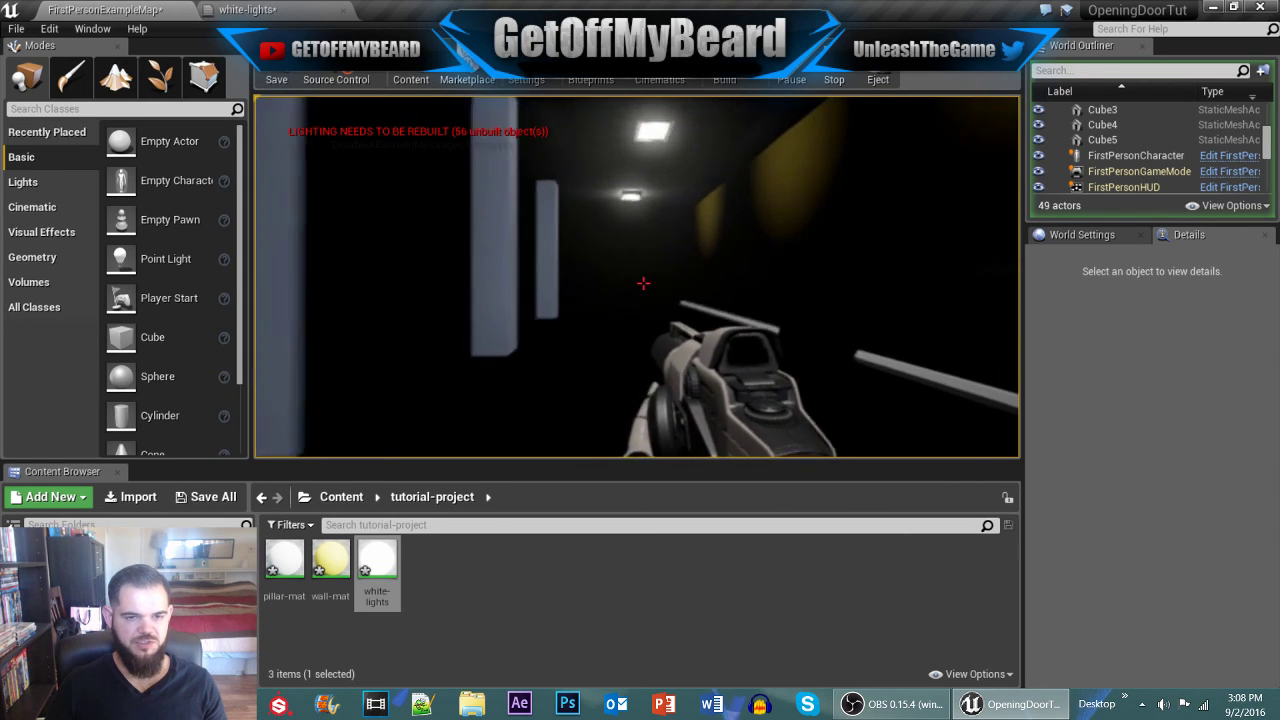
{"action": "key", "text": "Escape"}
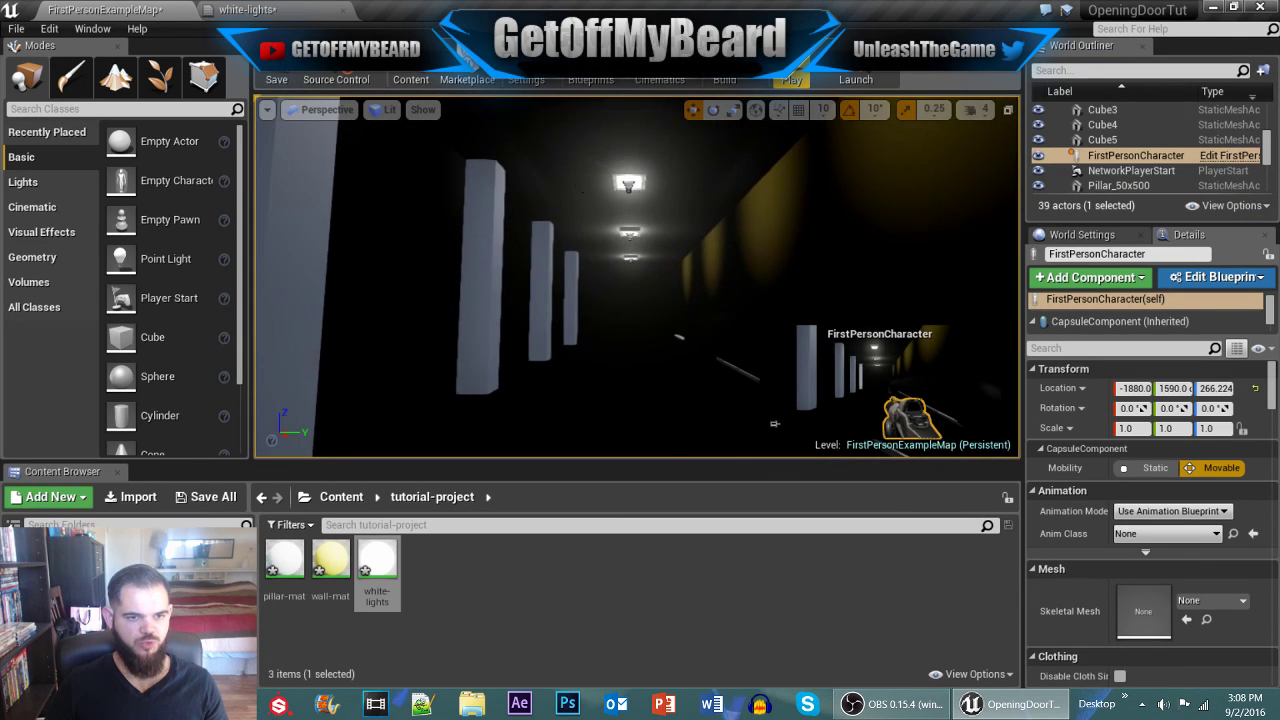
Step: Duplicate the pillar-mat material and name the copy roof-mat
{"action": "left_click", "coordinate": [584, 185]}
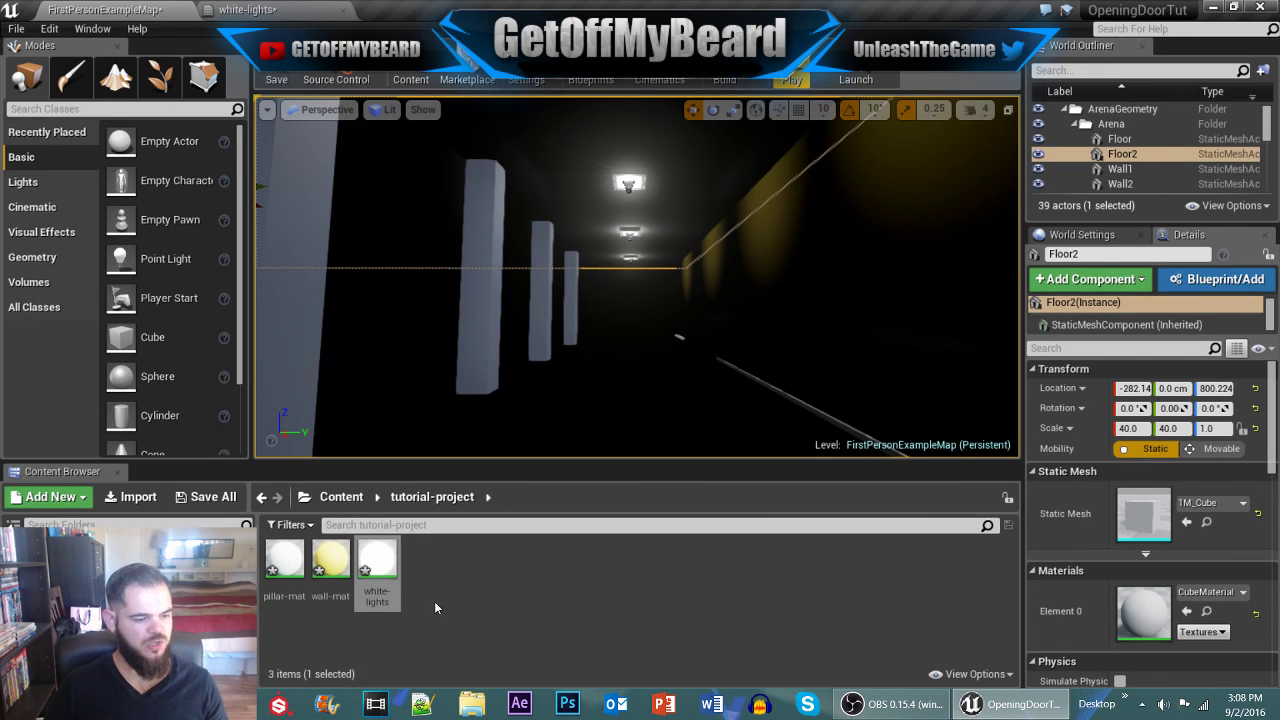
{"action": "right_click", "coordinate": [287, 560]}
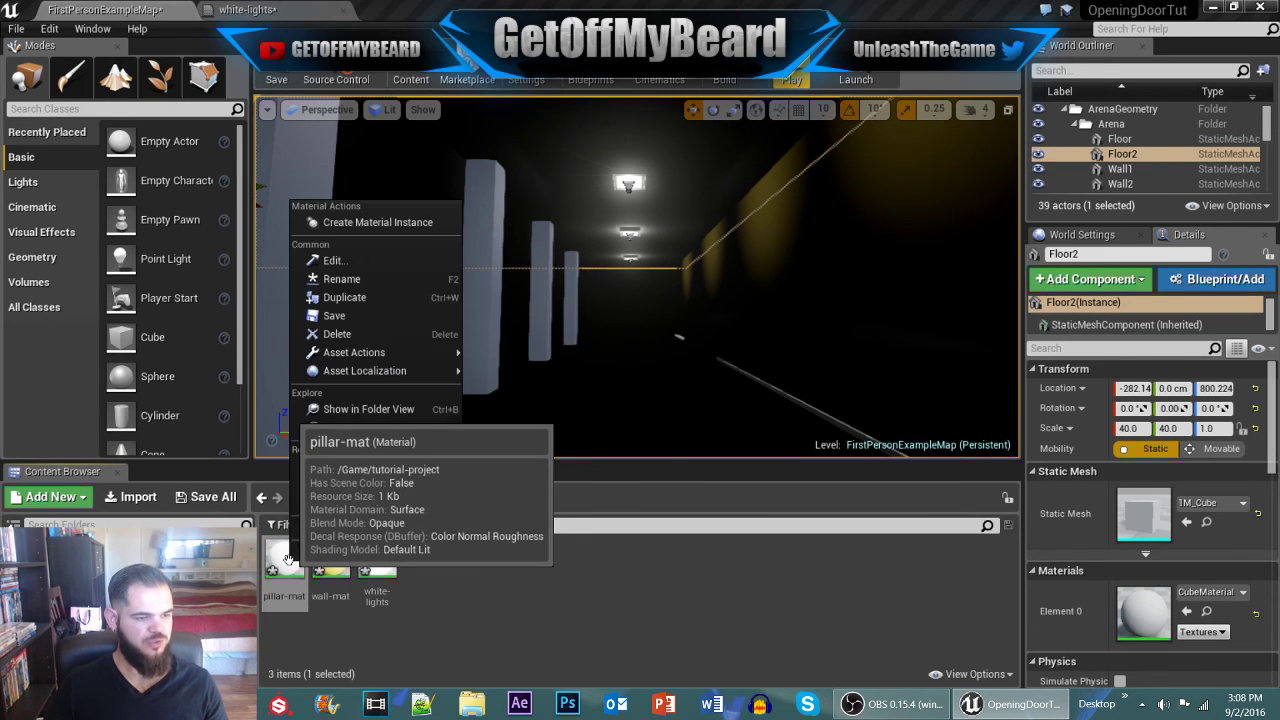
{"action": "left_click", "coordinate": [355, 300]}
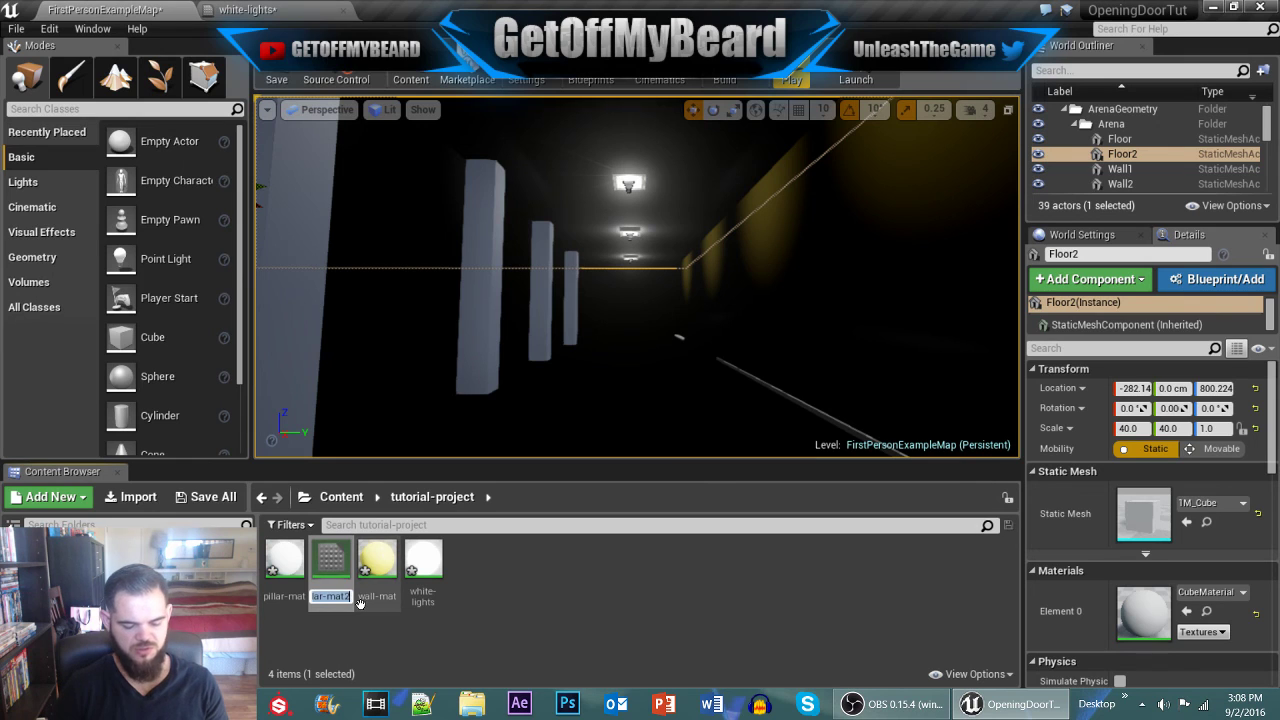
{"action": "type", "text": "roof-ma"}
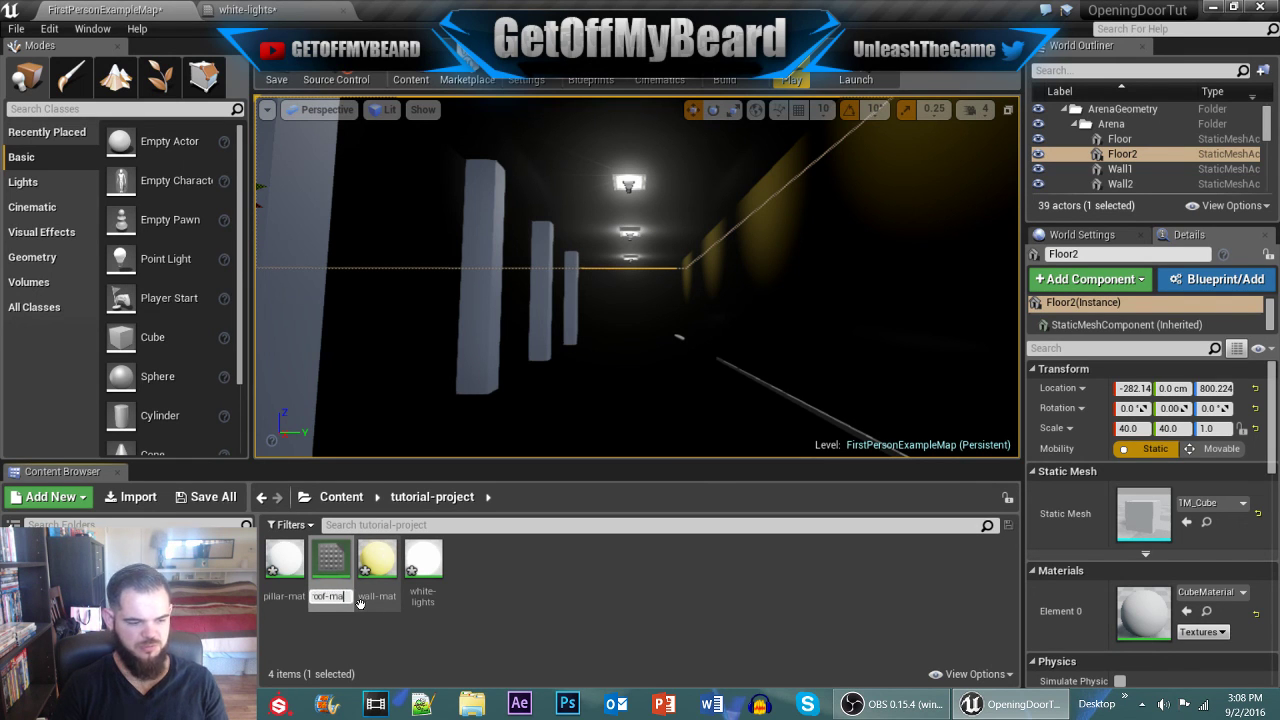
{"action": "type", "text": "t"}
{"action": "key", "text": "Return"}
Step: Set roof-mat's base colour to grey (0.22, 0.22, 0.22), apply the change and close the open material editors
{"action": "double_click", "coordinate": [330, 560]}
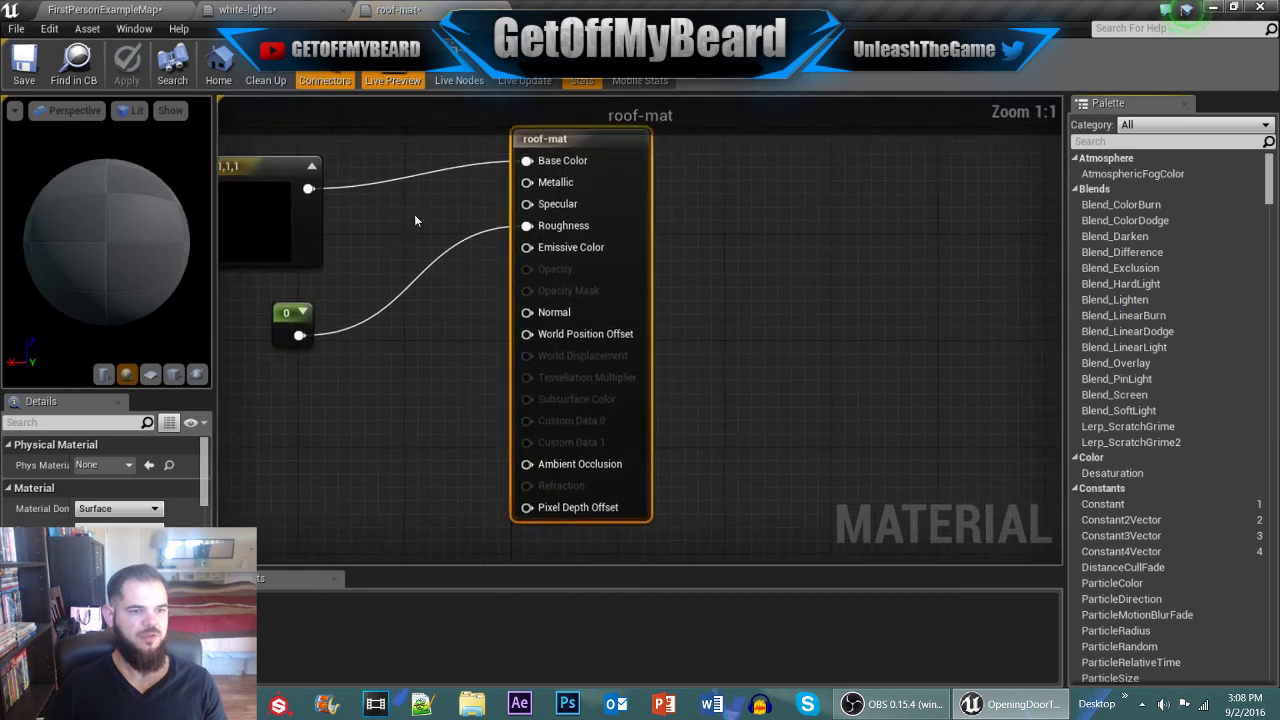
{"action": "right_click_drag", "start_coordinate": [415, 218], "coordinate": [475, 224]}
{"action": "left_click", "coordinate": [344, 177]}
{"action": "left_click", "coordinate": [143, 465]}
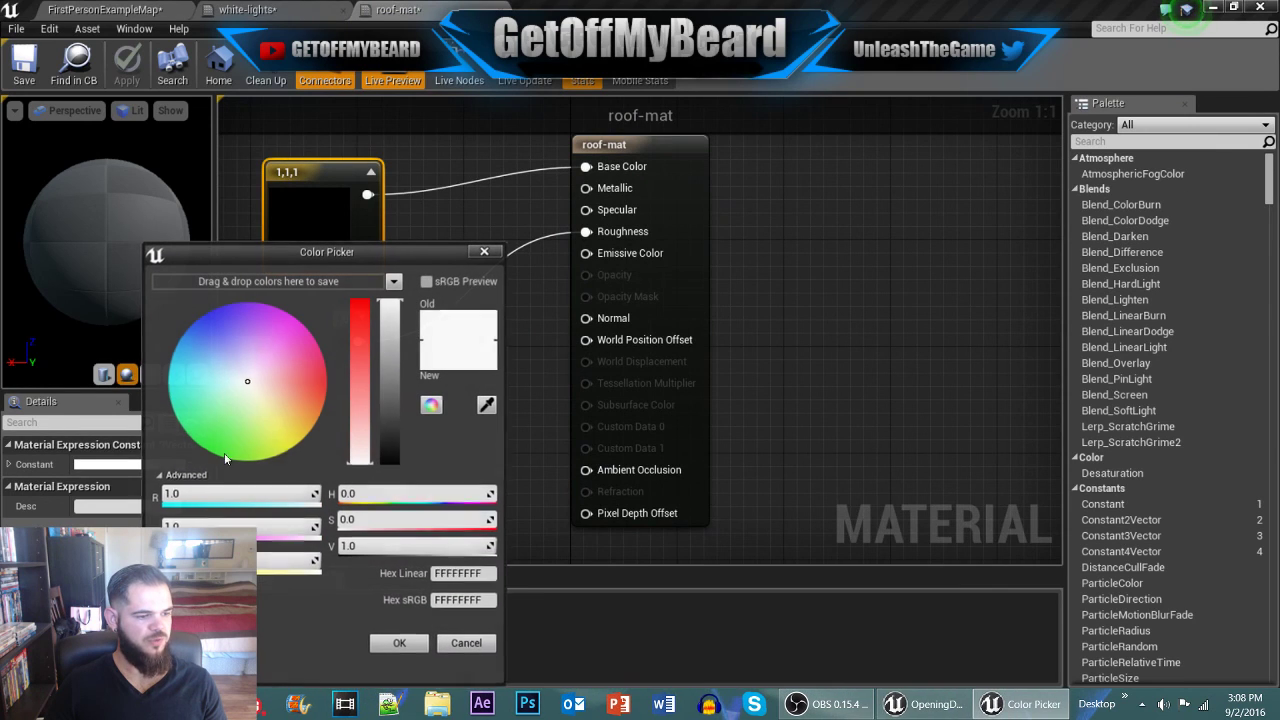
{"action": "left_click_drag", "start_coordinate": [389, 388], "coordinate": [390, 430]}
{"action": "left_click", "coordinate": [399, 644]}
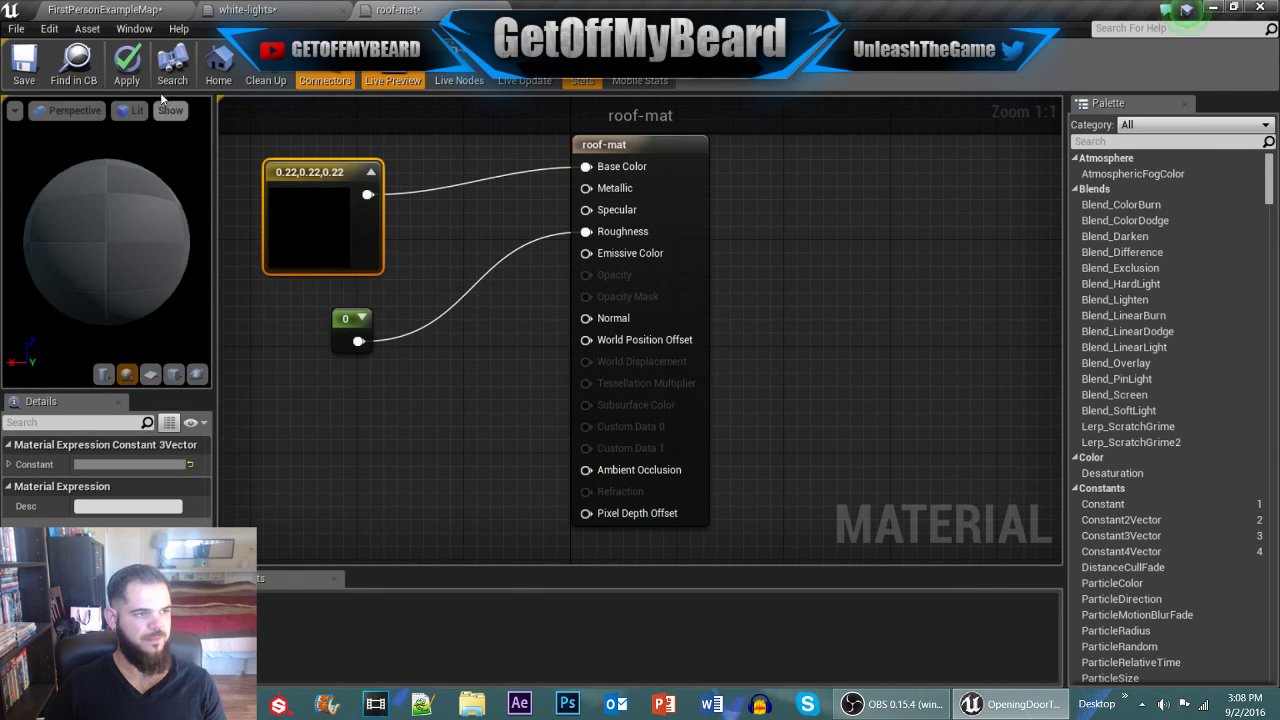
{"action": "left_click", "coordinate": [126, 84]}
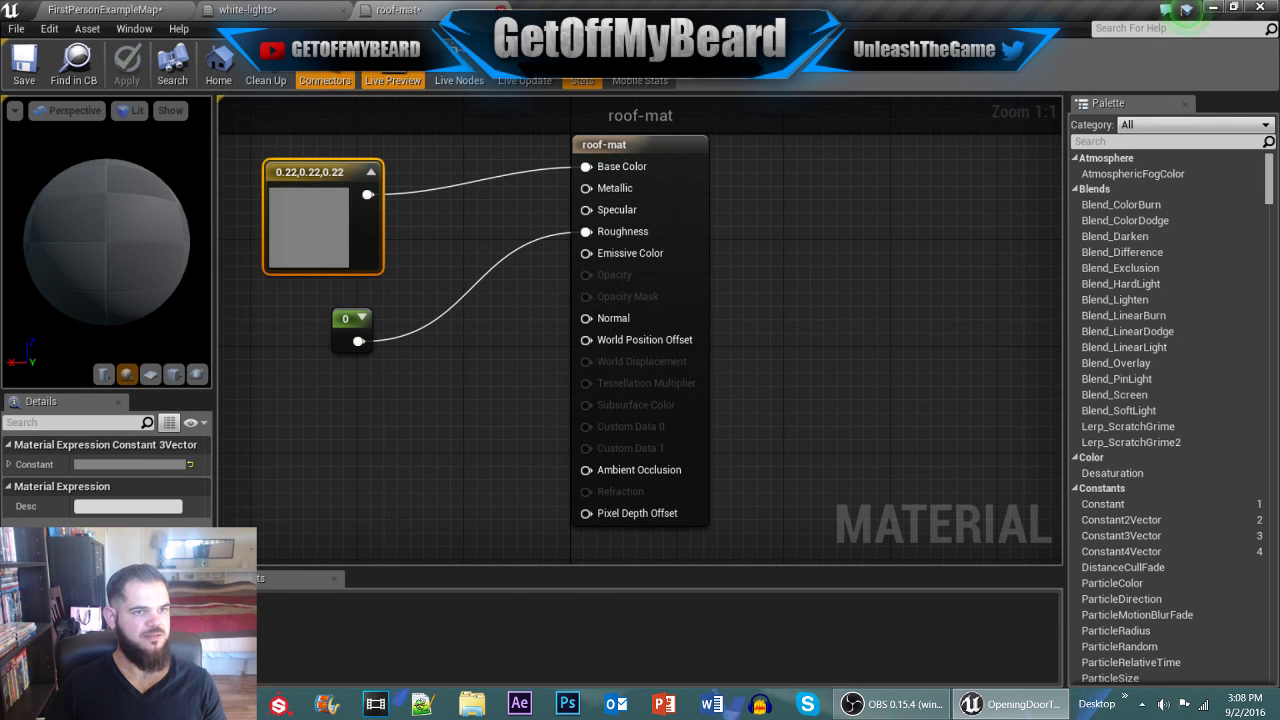
{"action": "left_click", "coordinate": [502, 10]}
{"action": "left_click", "coordinate": [343, 9]}
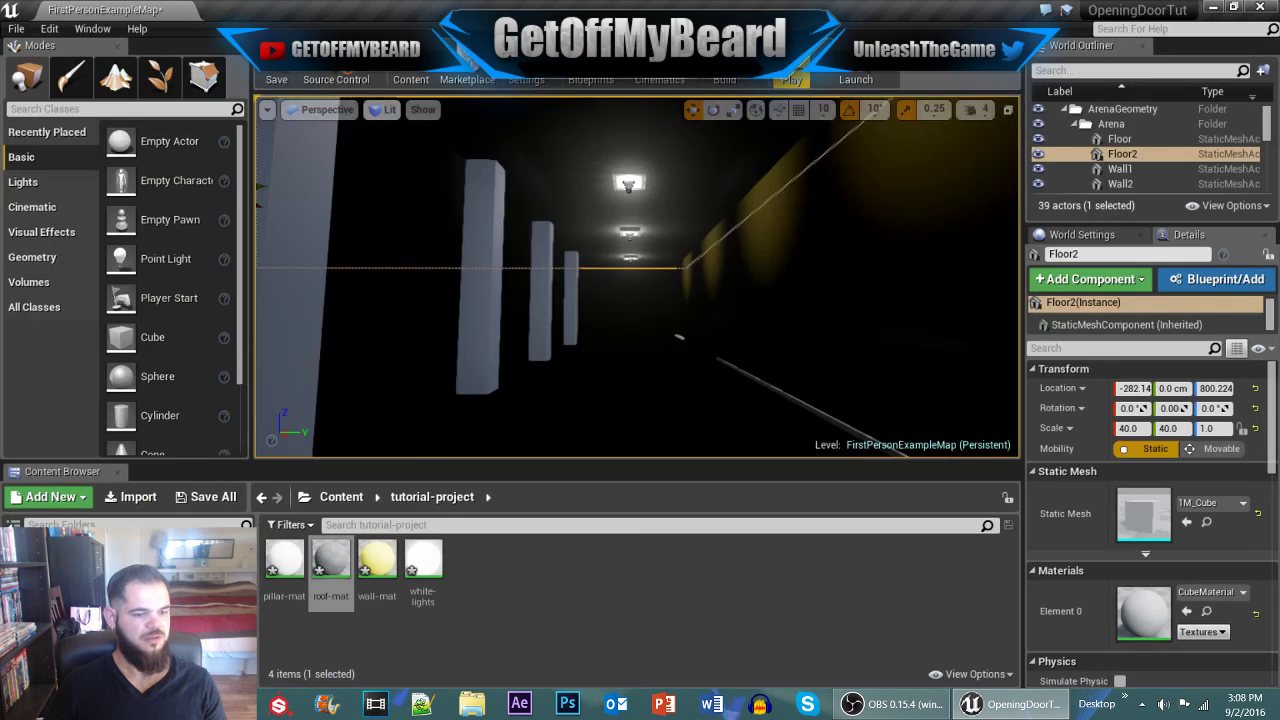
Step: Assign the roof-mat material to the corridor ceiling
{"action": "left_click_drag", "start_coordinate": [331, 560], "coordinate": [642, 211]}
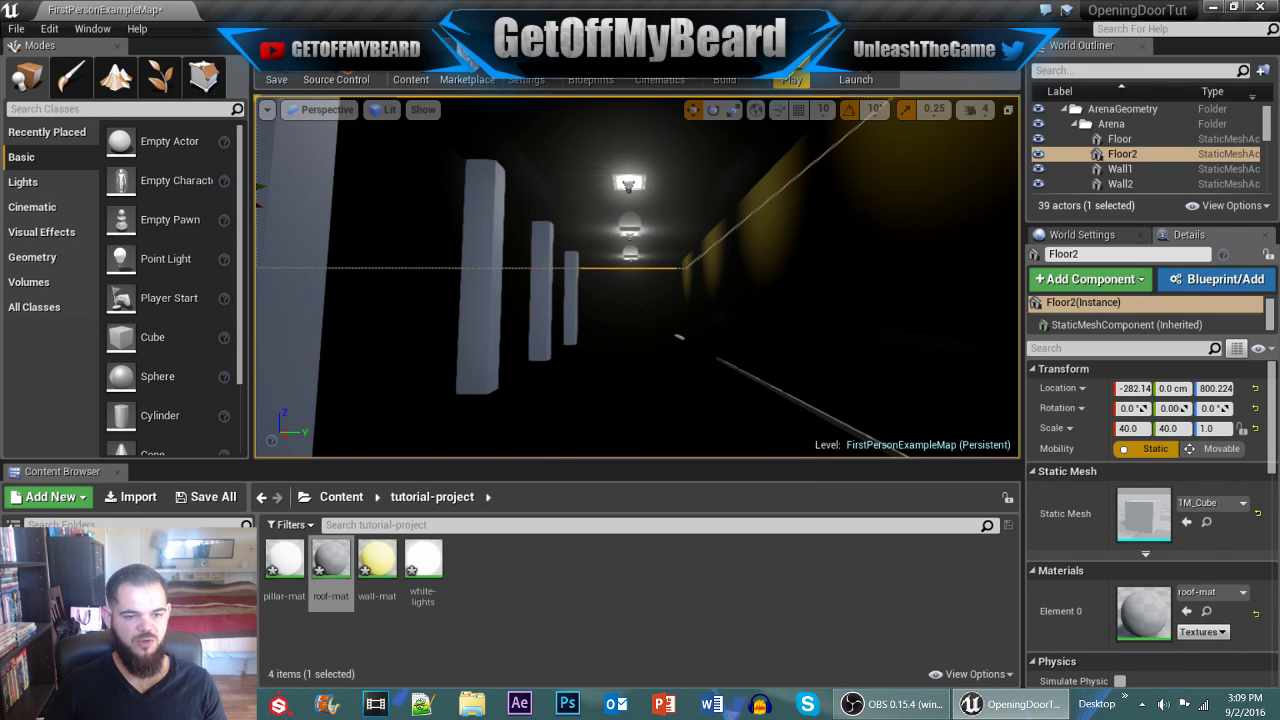
{"action": "right_click_drag", "start_coordinate": [638, 277], "coordinate": [642, 289]}
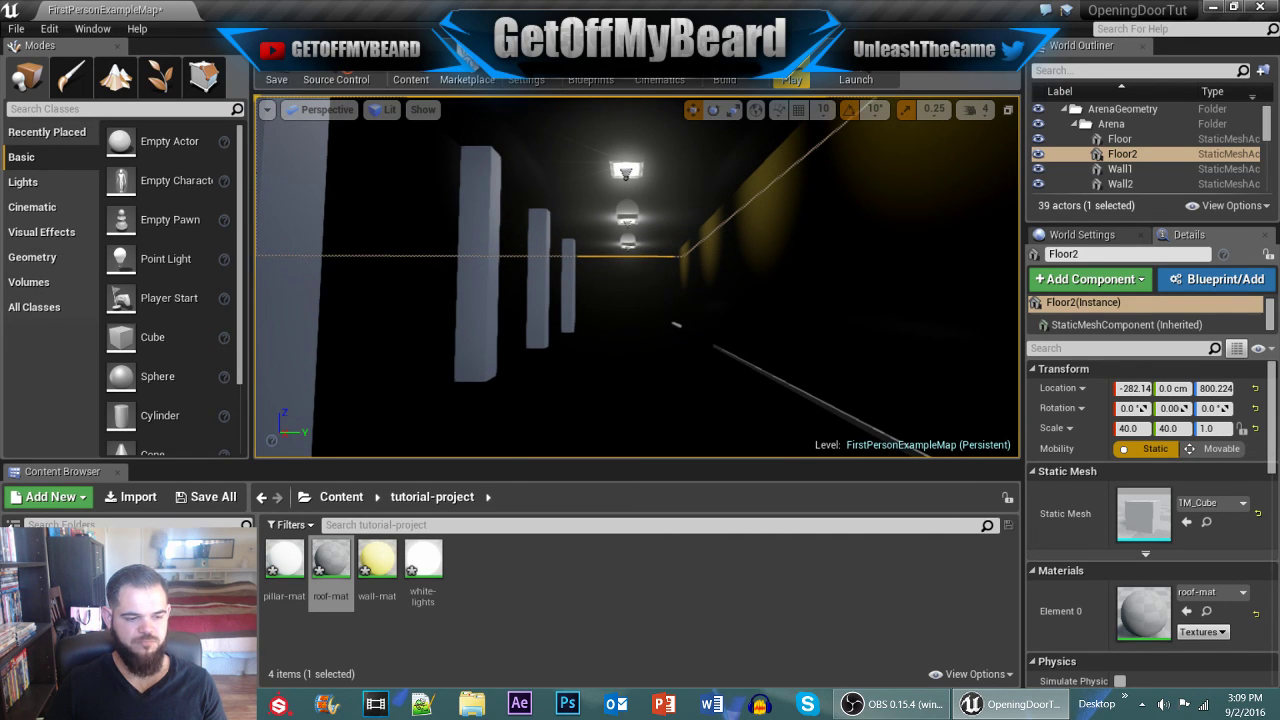
{"action": "key", "text": "Up"}
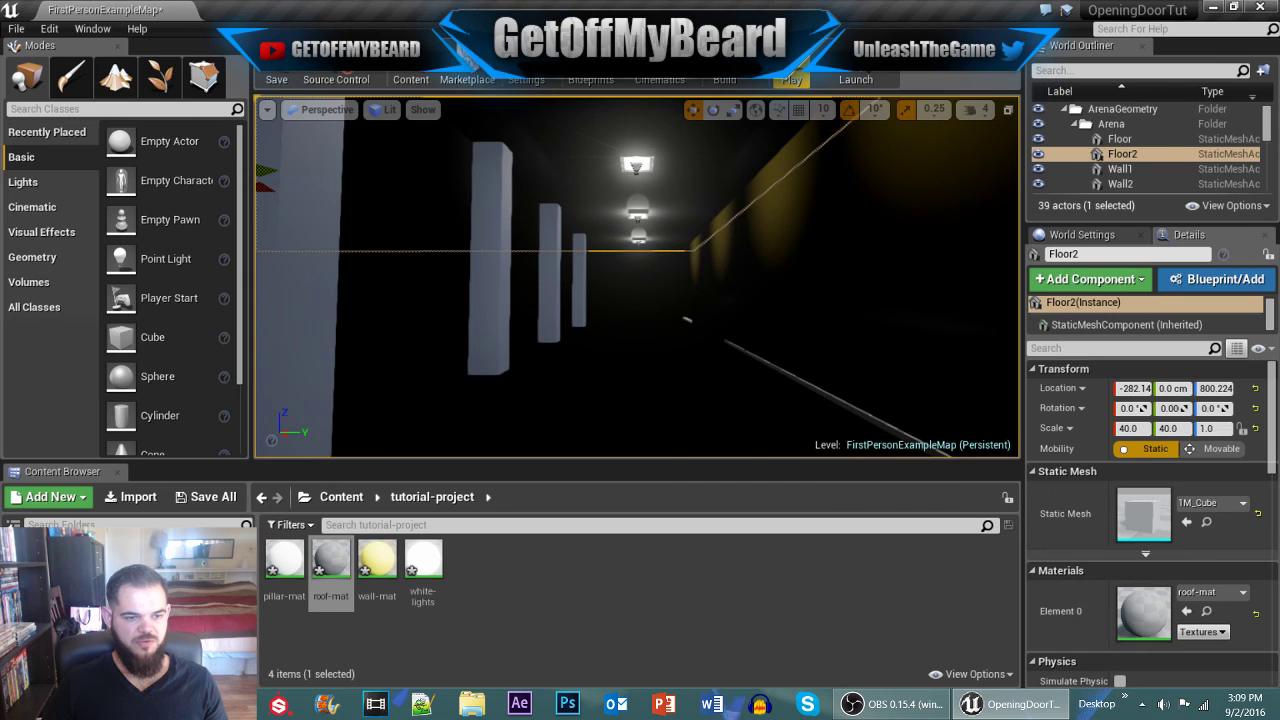
Step: Select the wall behind the pillars and switch the viewport to Unlit shading
{"action": "left_click", "coordinate": [550, 270]}
{"action": "left_click", "coordinate": [383, 109]}
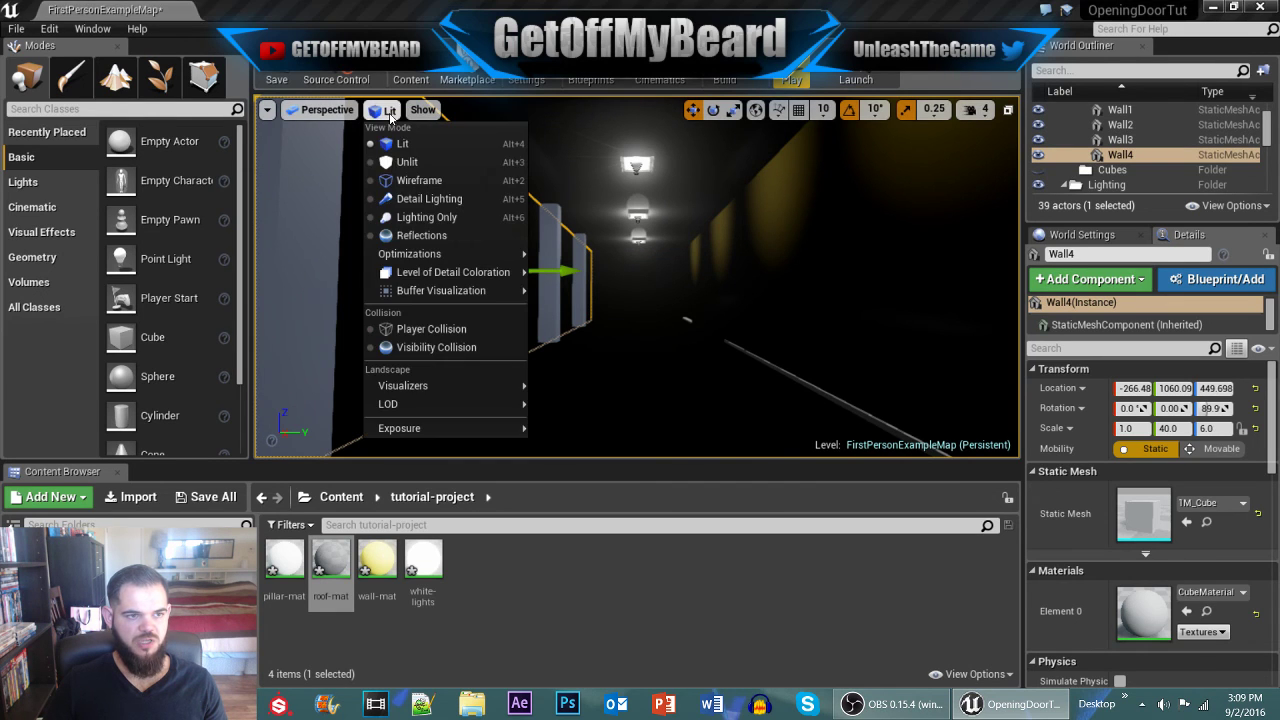
{"action": "left_click", "coordinate": [418, 166]}
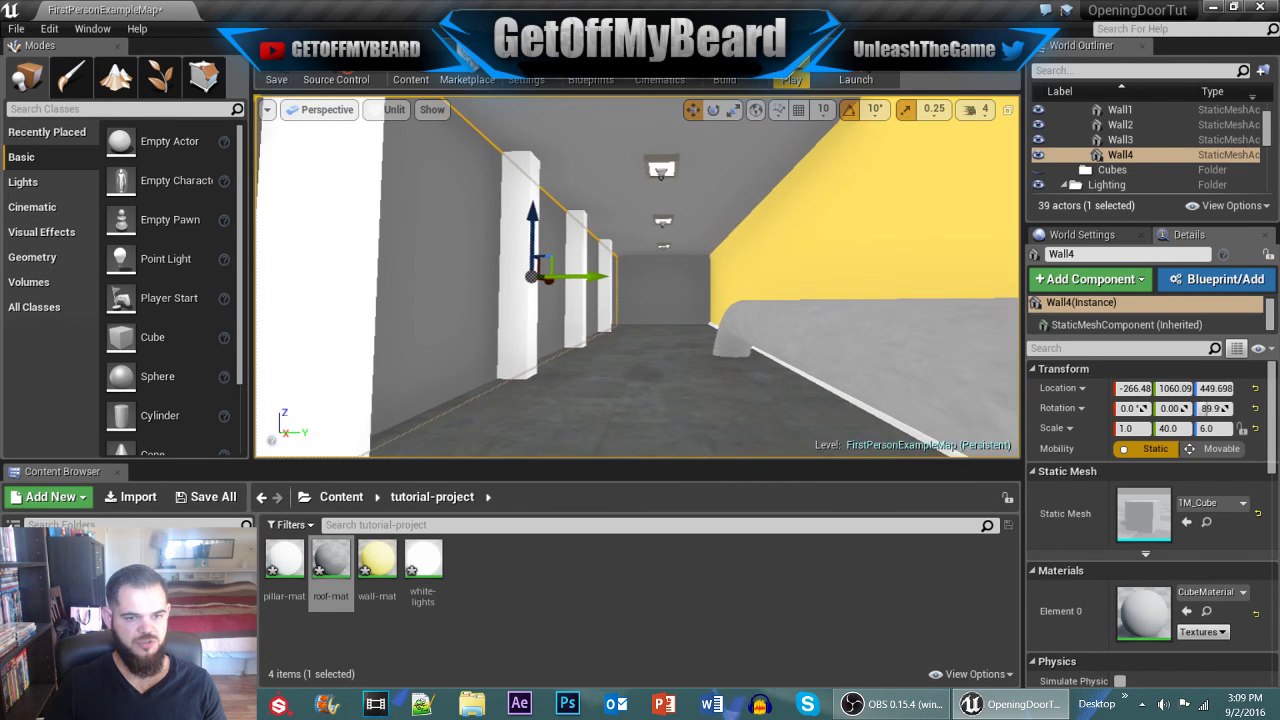
Step: Duplicate wall-mat as wall-mat2 and assign the copy to the wall behind the pillars
{"action": "right_click", "coordinate": [377, 560]}
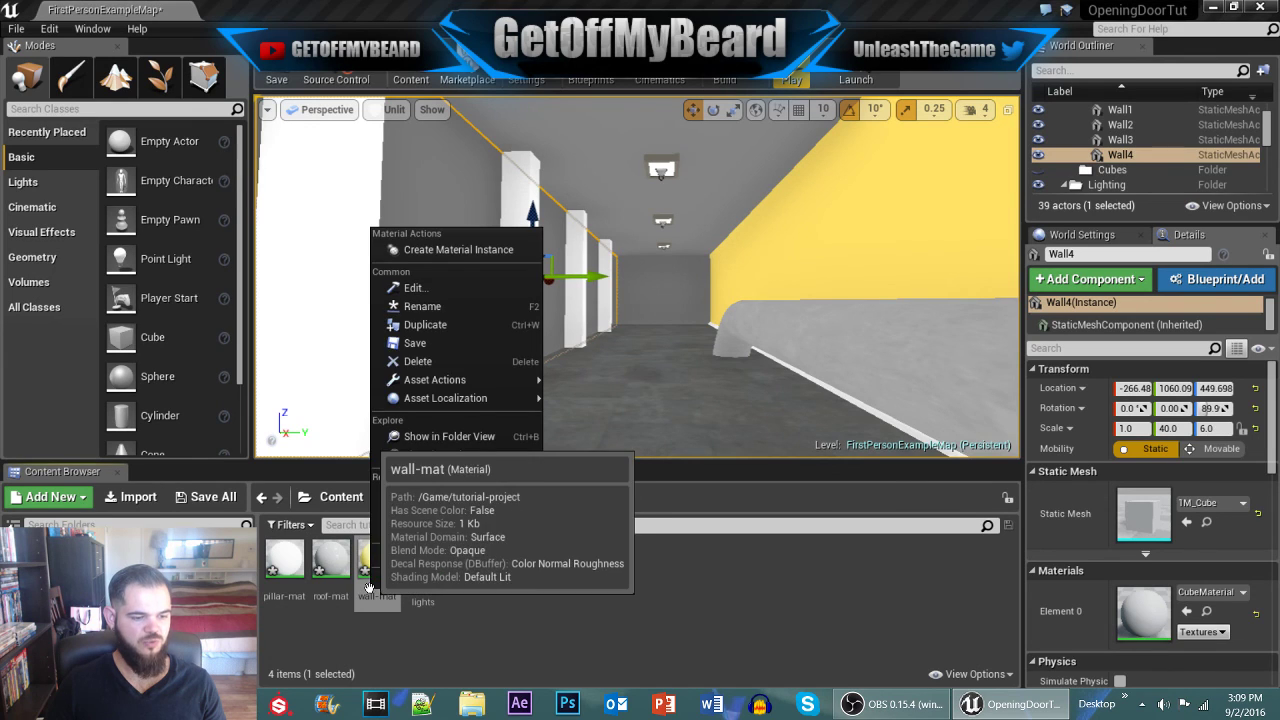
{"action": "left_click", "coordinate": [453, 325]}
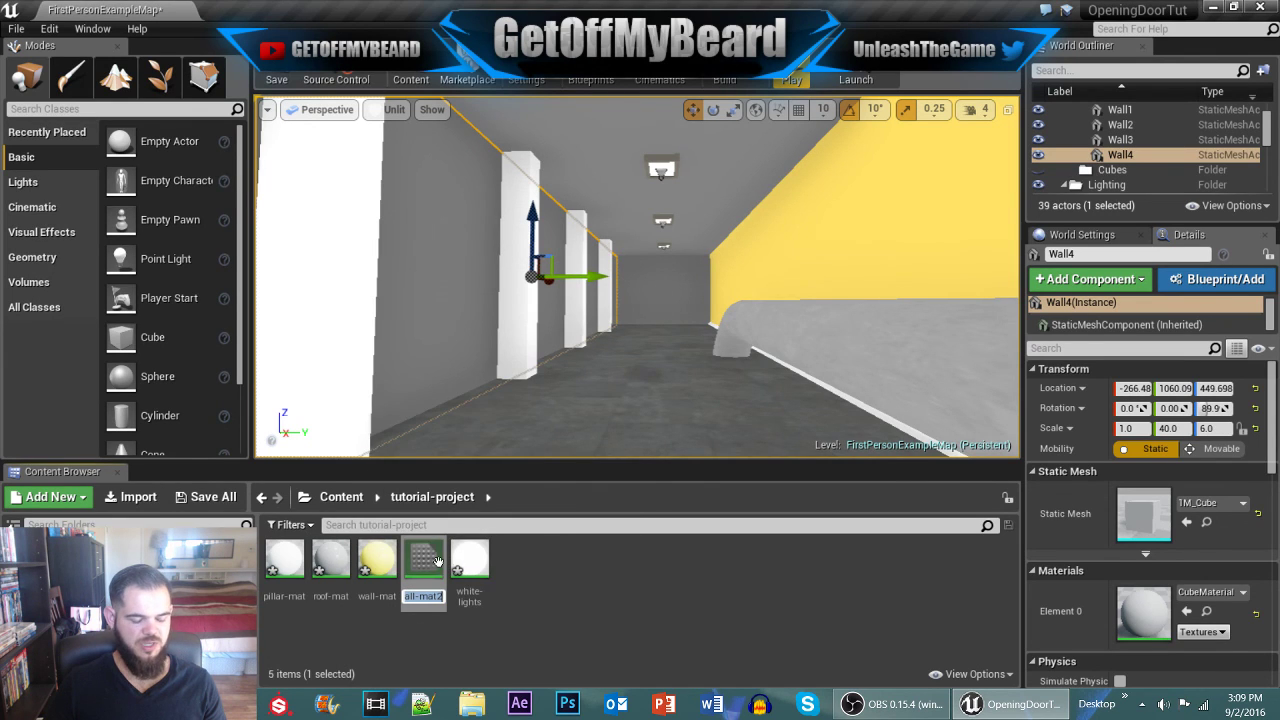
{"action": "key", "text": "Return"}
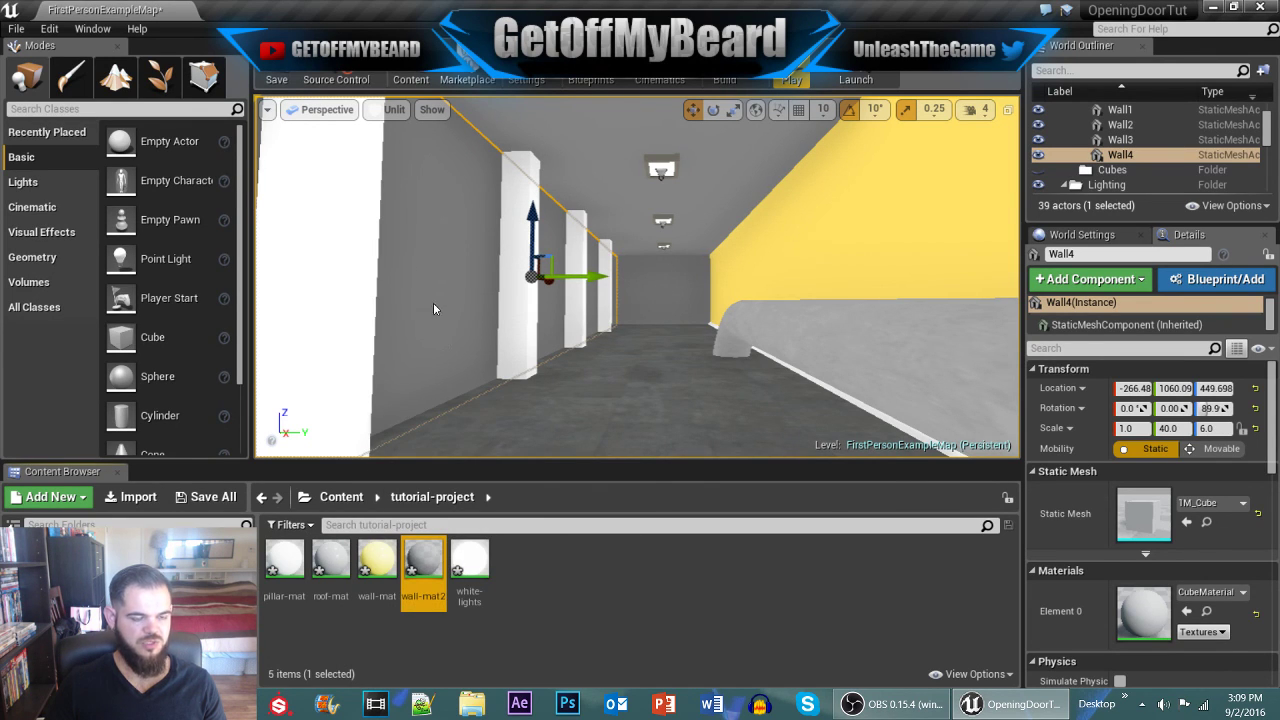
{"action": "left_click_drag", "start_coordinate": [423, 560], "coordinate": [452, 372]}
Step: Set wall-mat2's base colour to light grey (0.635, 0.635, 0.635), apply the change and close its material editor
{"action": "double_click", "coordinate": [431, 568]}
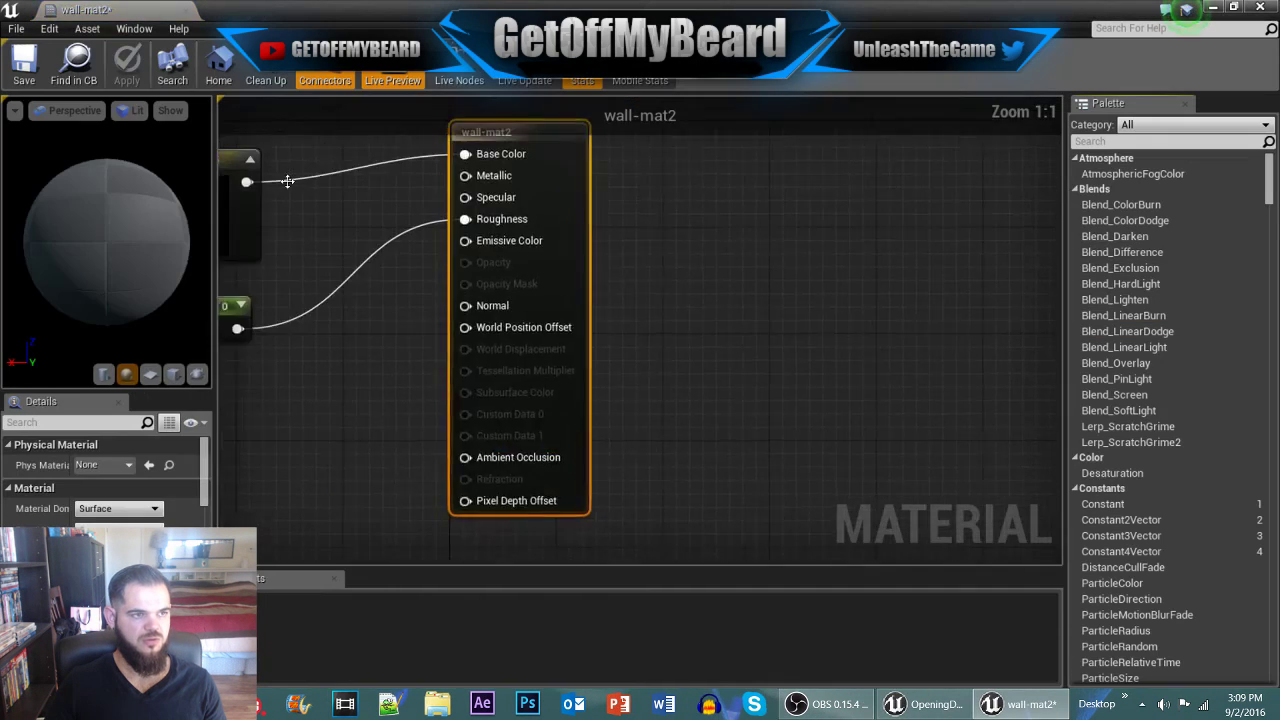
{"action": "double_click", "coordinate": [343, 252]}
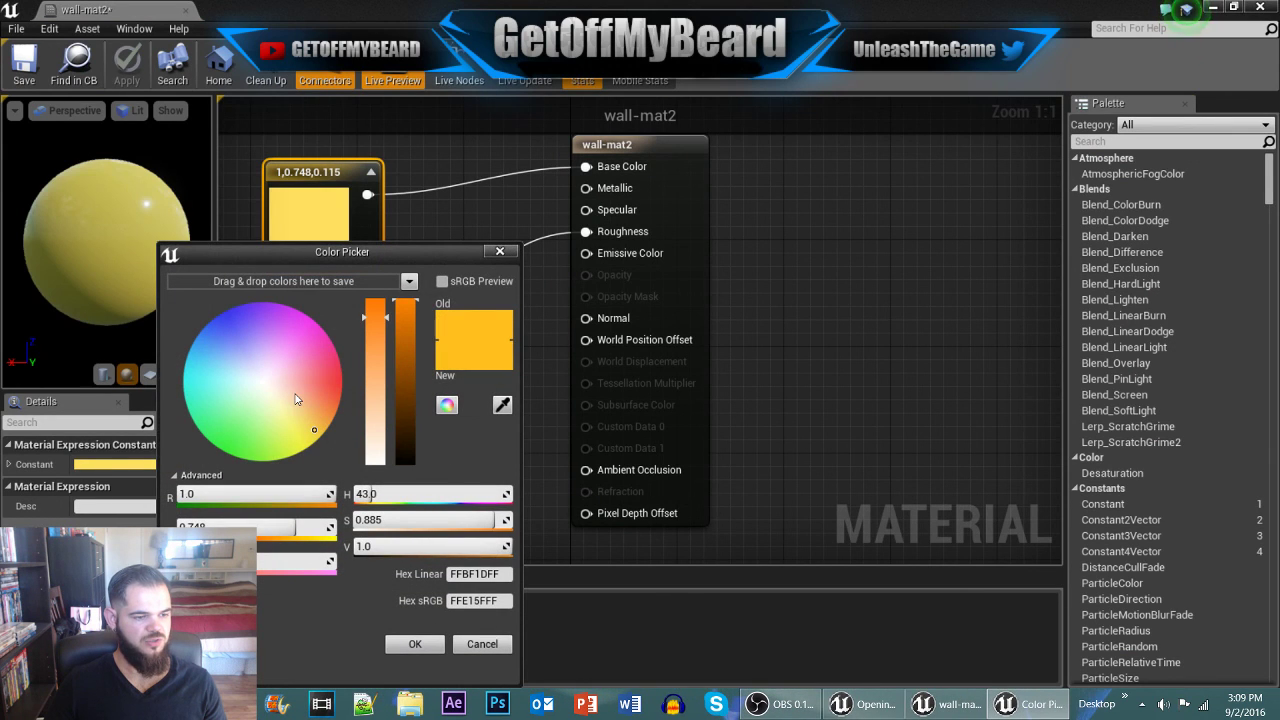
{"action": "left_click_drag", "start_coordinate": [290, 399], "coordinate": [267, 401]}
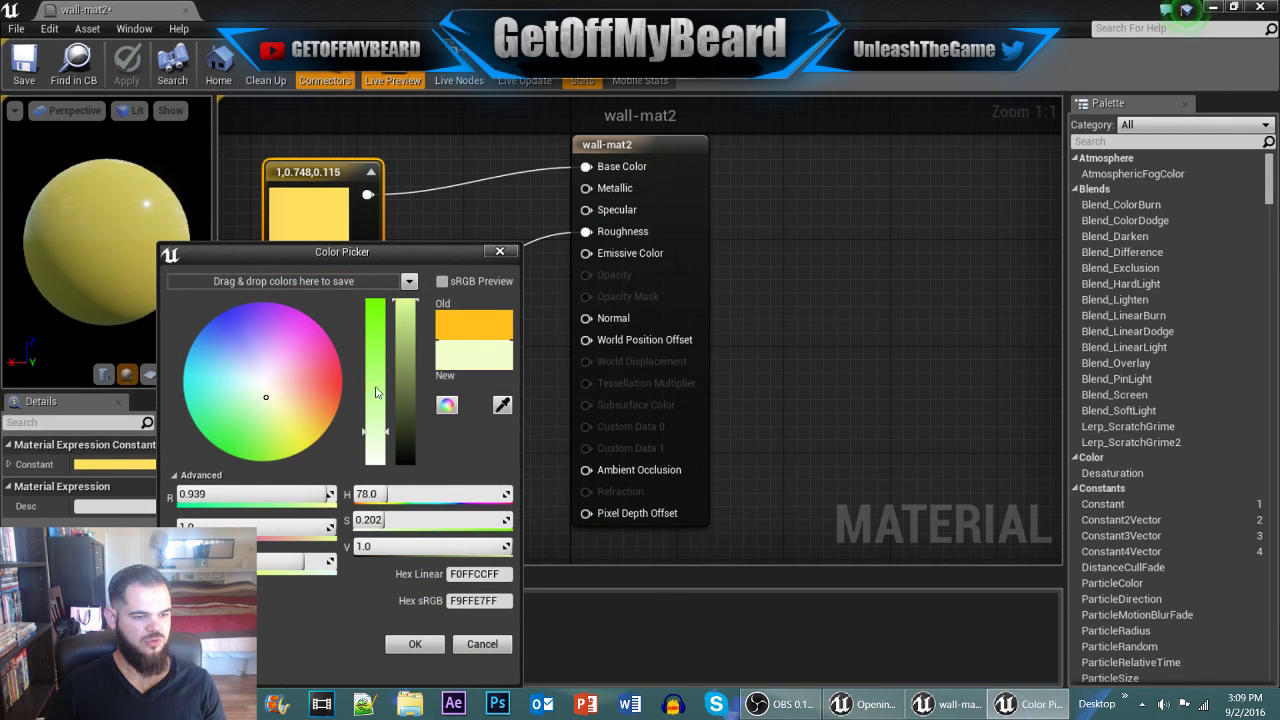
{"action": "left_click_drag", "start_coordinate": [376, 392], "coordinate": [367, 507]}
{"action": "left_click_drag", "start_coordinate": [405, 400], "coordinate": [405, 358]}
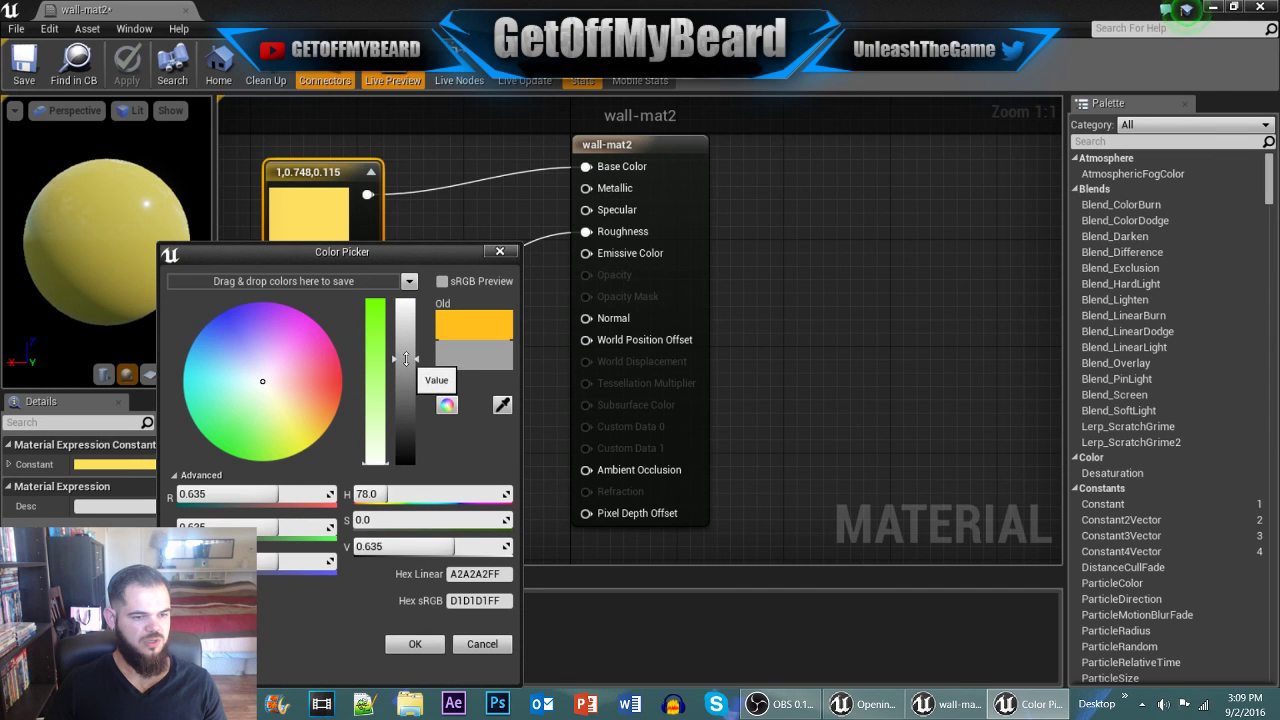
{"action": "left_click", "coordinate": [414, 645]}
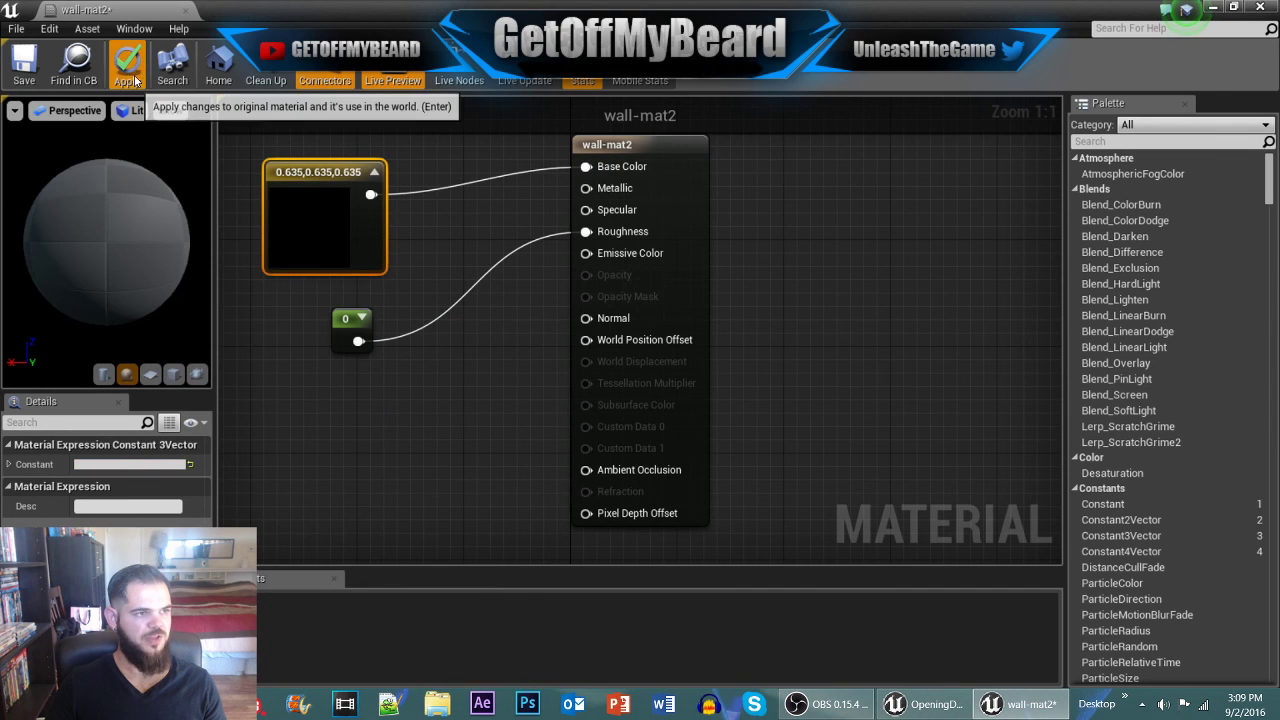
{"action": "left_click_drag", "start_coordinate": [137, 14], "coordinate": [309, 14]}
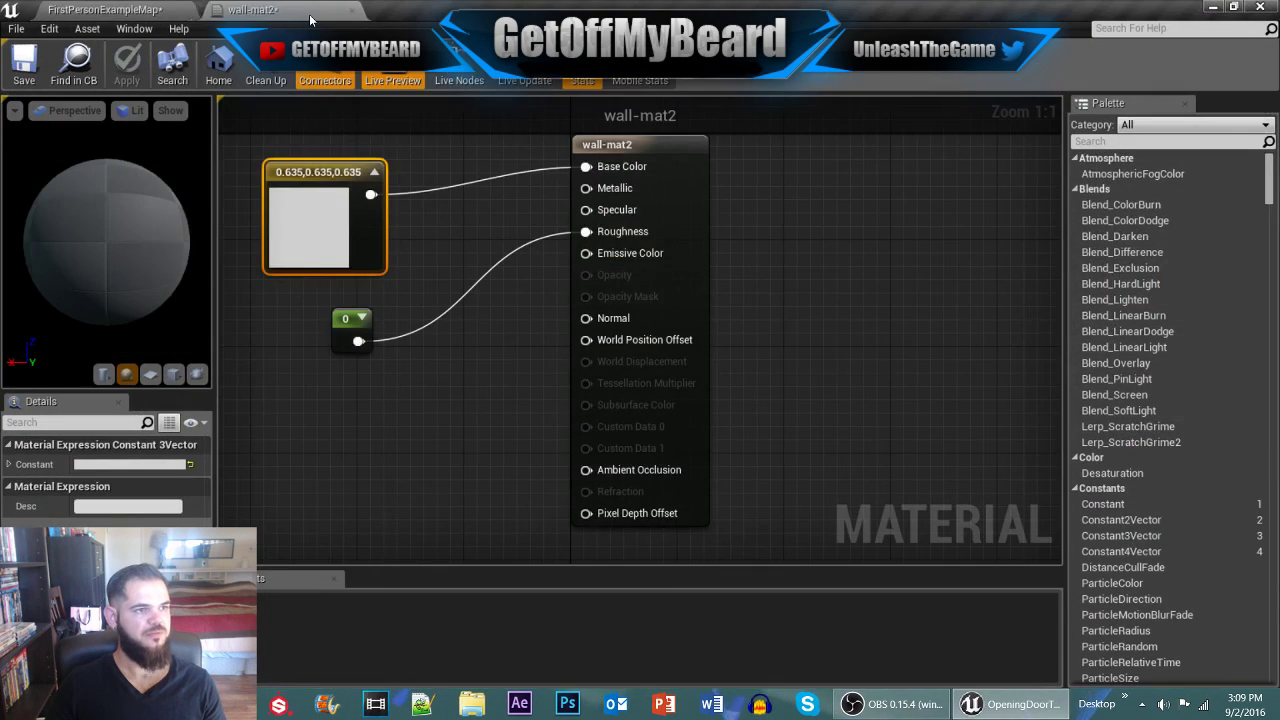
{"action": "left_click", "coordinate": [344, 11]}
Step: Switch the viewport back to Lit shading and select the corridor's end wall
{"action": "right_click_drag", "start_coordinate": [648, 350], "coordinate": [673, 366]}
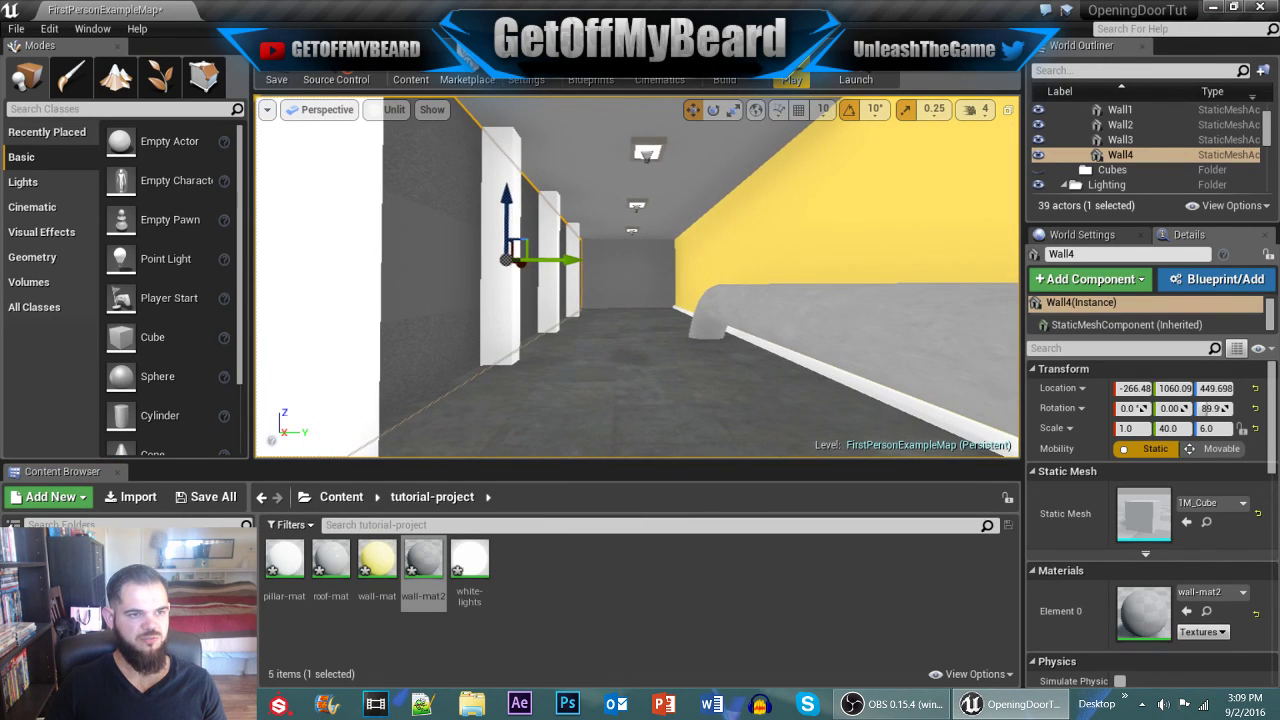
{"action": "left_click", "coordinate": [385, 116]}
{"action": "left_click", "coordinate": [395, 143]}
{"action": "left_click", "coordinate": [630, 272]}
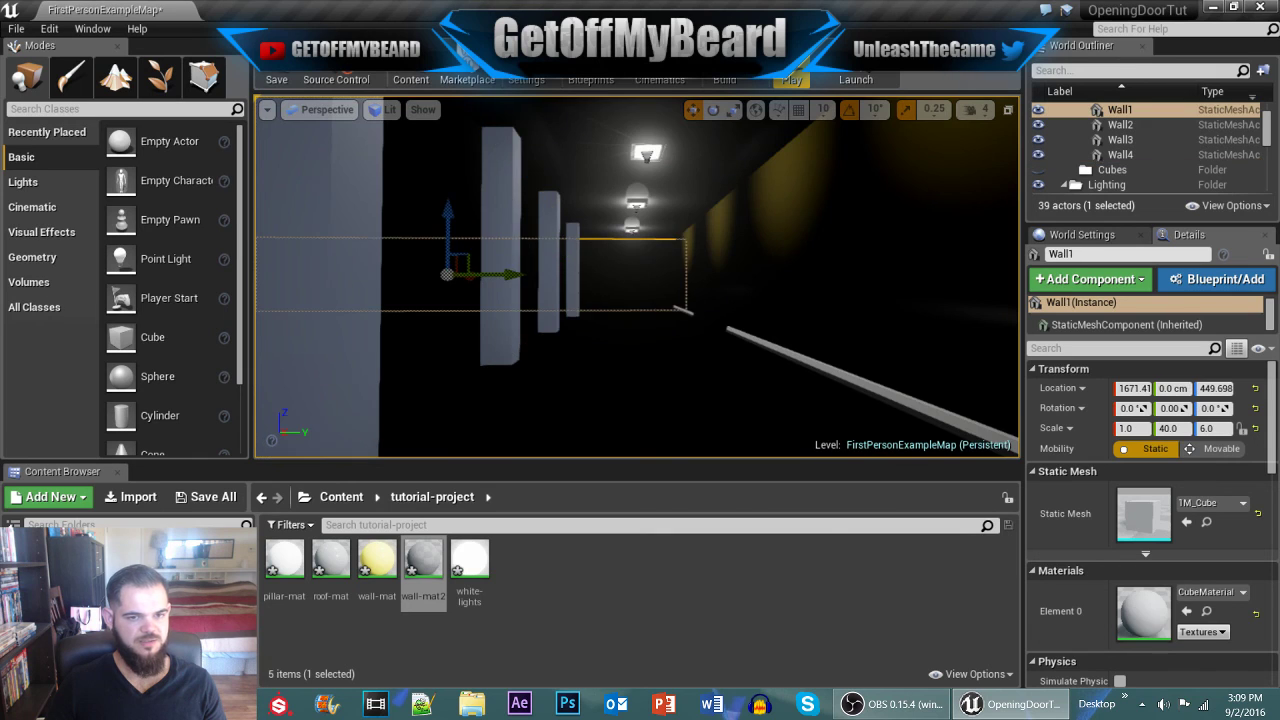
Step: Select the sphere reflection capture and move it into the corridor, at Y about 1533 and Z about 492
{"action": "right_click_drag", "start_coordinate": [630, 272], "coordinate": [300, 280]}
{"action": "key", "text": "w"}
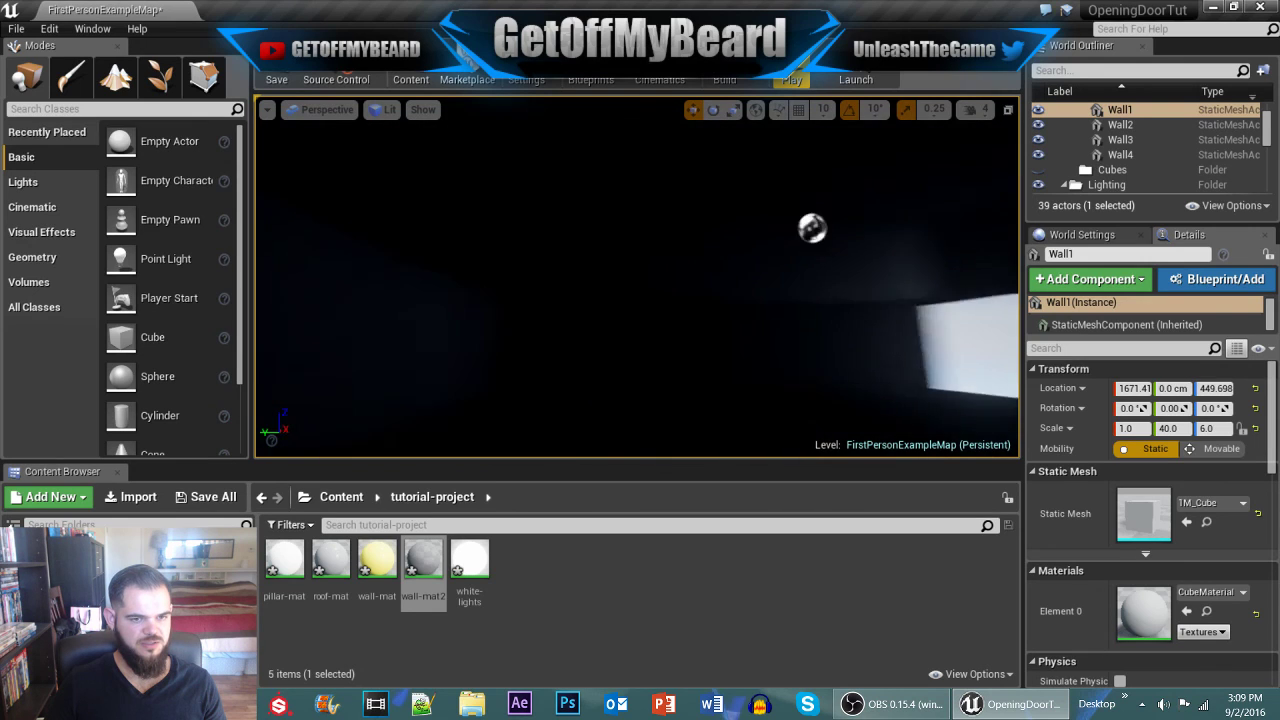
{"action": "right_click_drag", "start_coordinate": [740, 343], "coordinate": [770, 344]}
{"action": "left_click", "coordinate": [625, 250]}
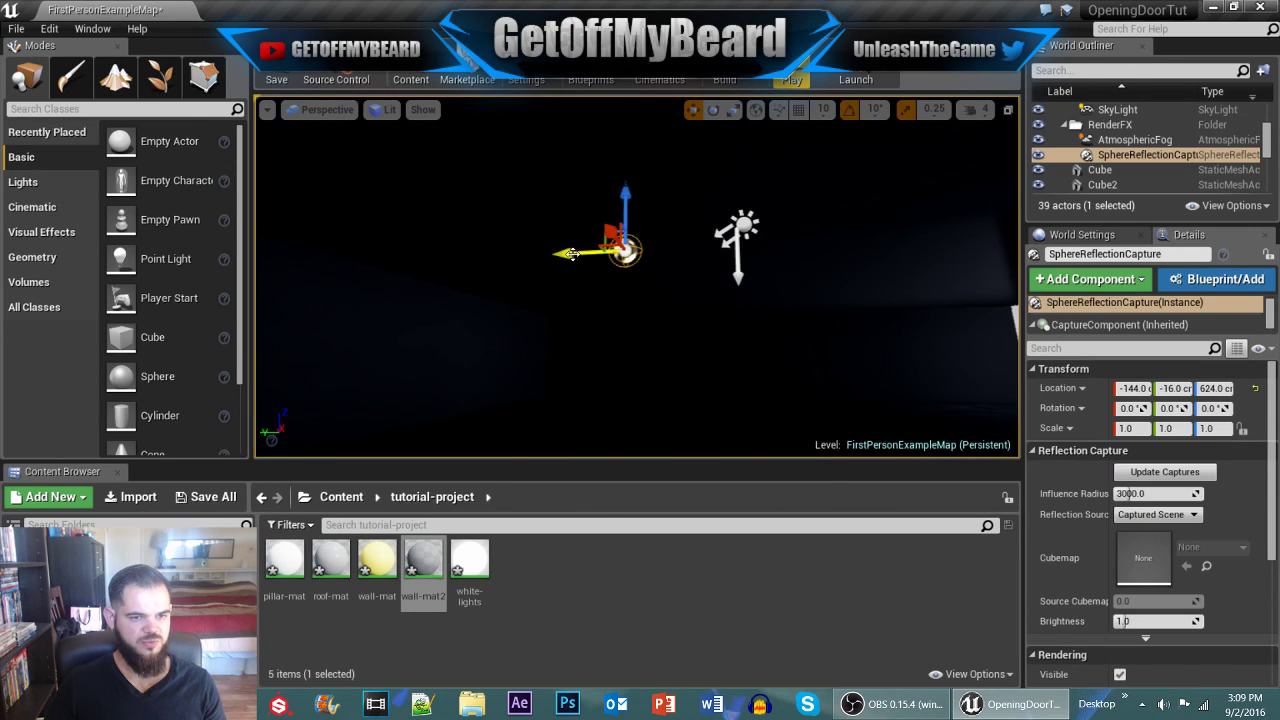
{"action": "left_click_drag", "start_coordinate": [573, 254], "coordinate": [120, 266]}
{"action": "key", "text": "f"}
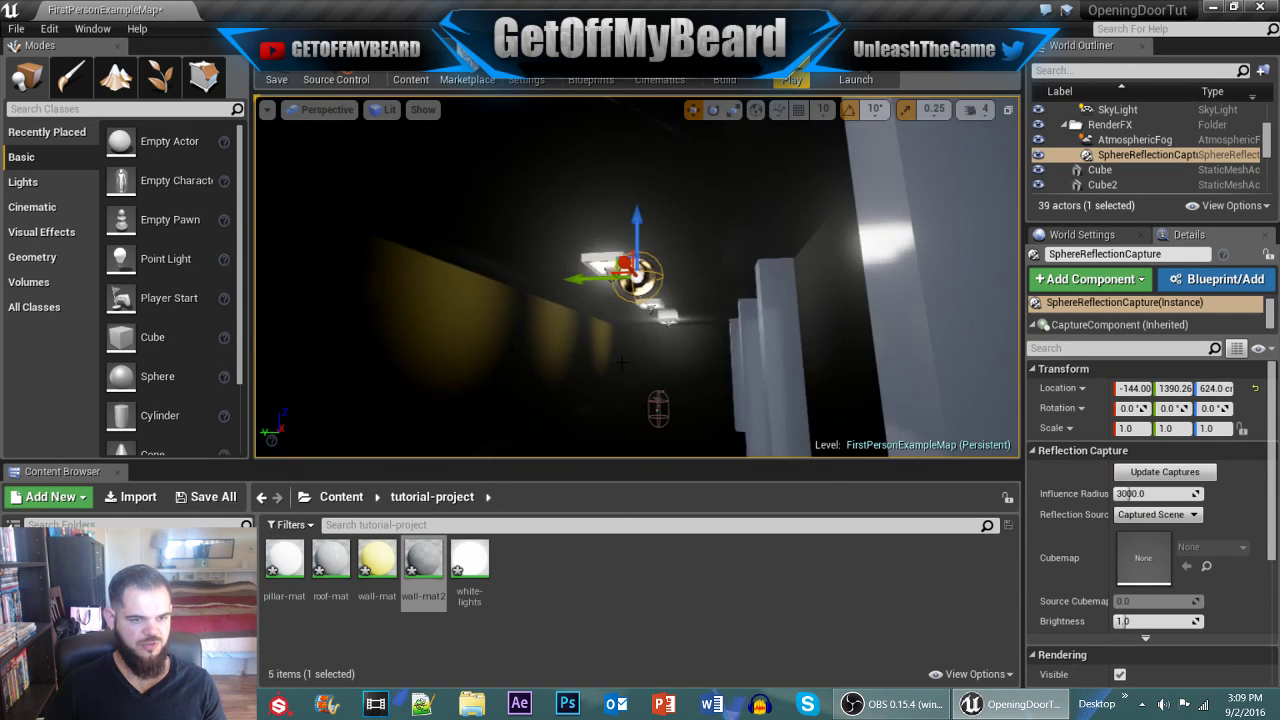
{"action": "left_click_drag", "start_coordinate": [598, 283], "coordinate": [490, 284]}
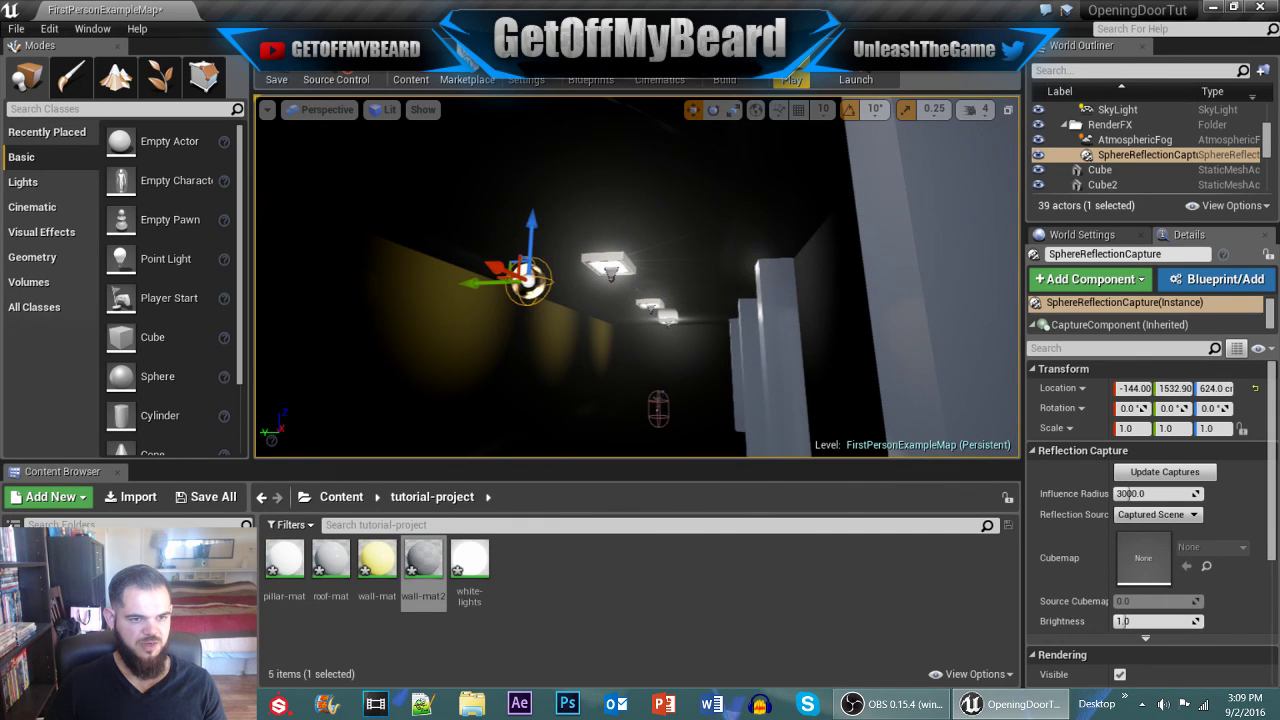
{"action": "left_click_drag", "start_coordinate": [530, 225], "coordinate": [525, 325]}
{"action": "right_click_drag", "start_coordinate": [603, 326], "coordinate": [940, 357]}
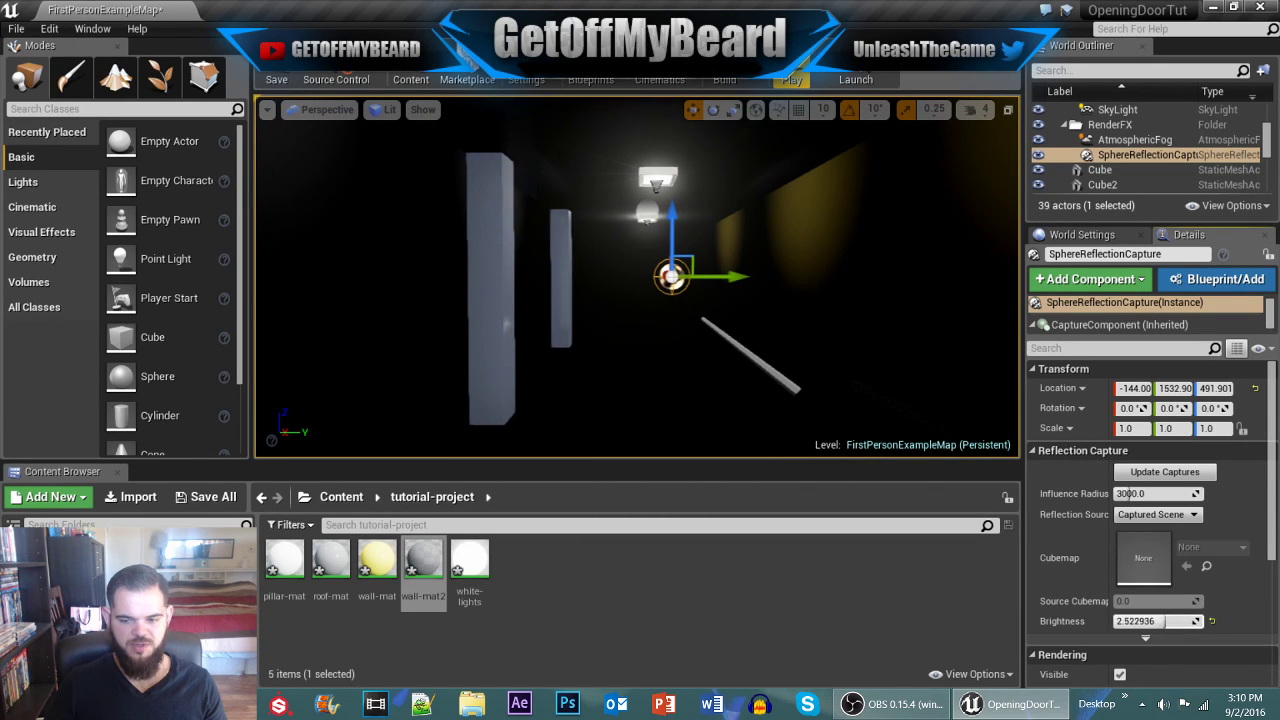
Step: Set the sphere reflection capture's brightness to 0.5 and its influence radius to 450
{"action": "left_click_drag", "start_coordinate": [1198, 621], "coordinate": [1116, 621]}
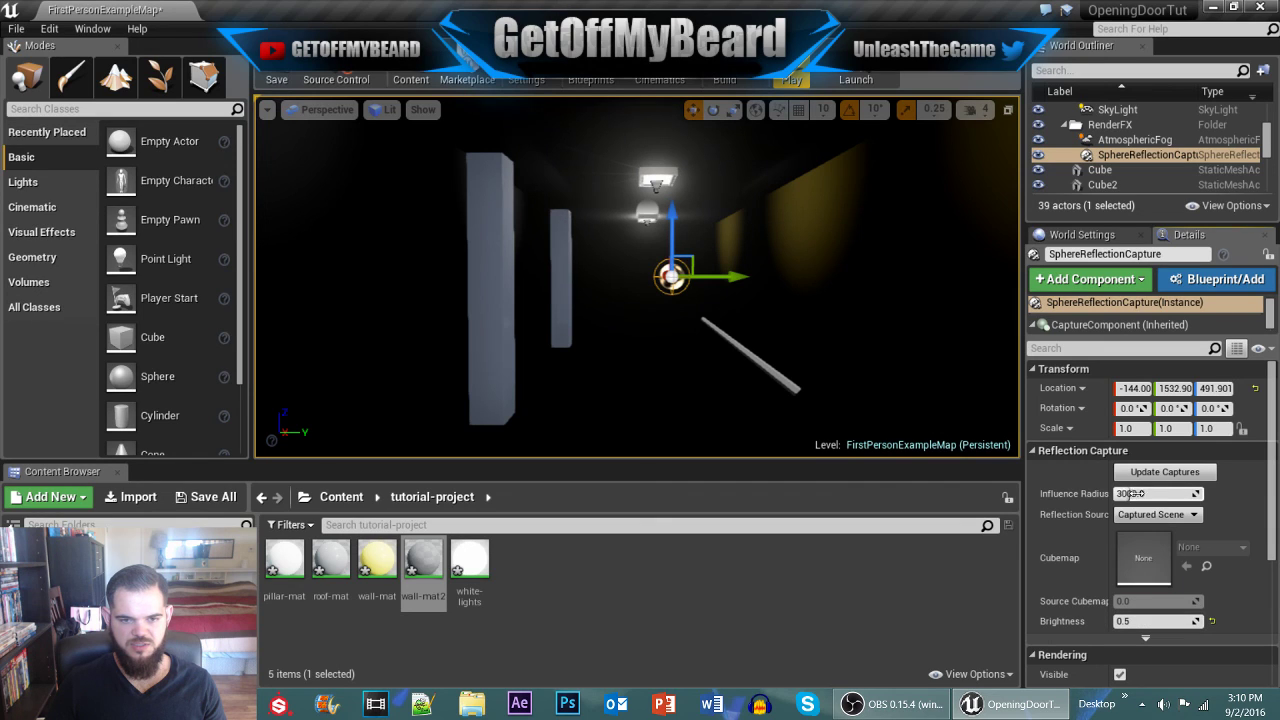
{"action": "left_click_drag", "start_coordinate": [1198, 494], "coordinate": [1115, 493]}
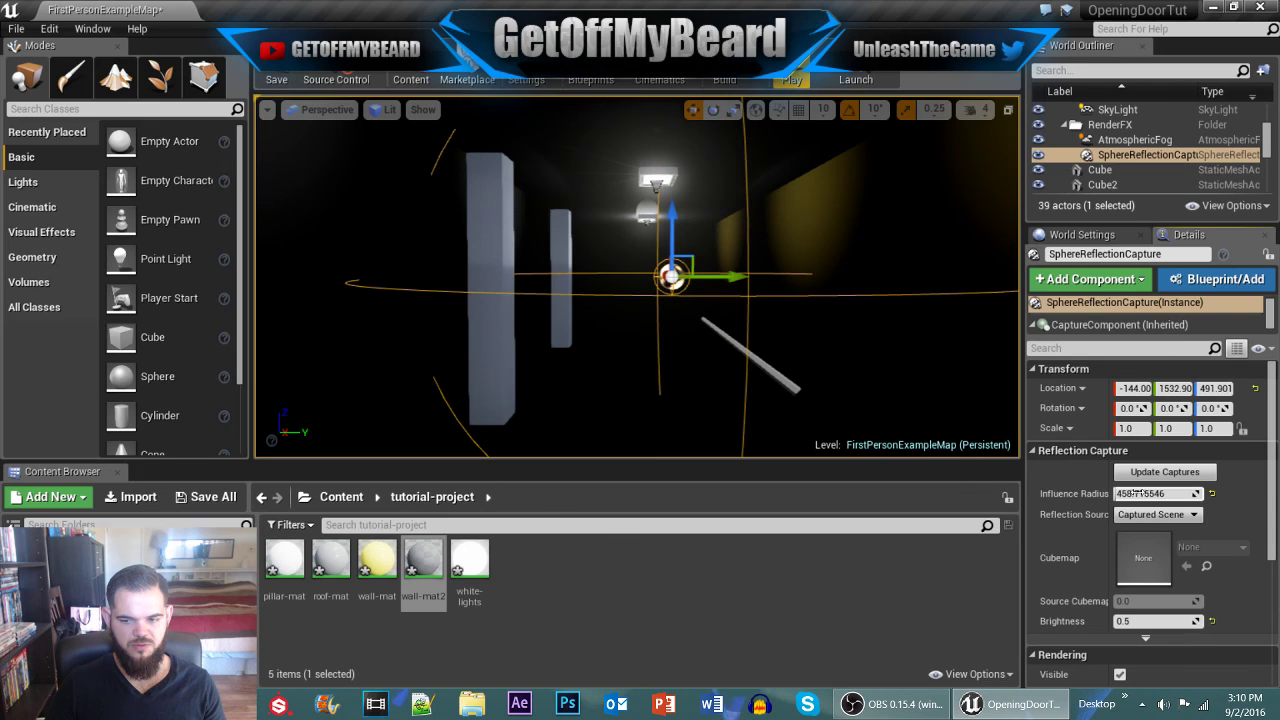
{"action": "type", "text": "450"}
{"action": "key", "text": "Return"}
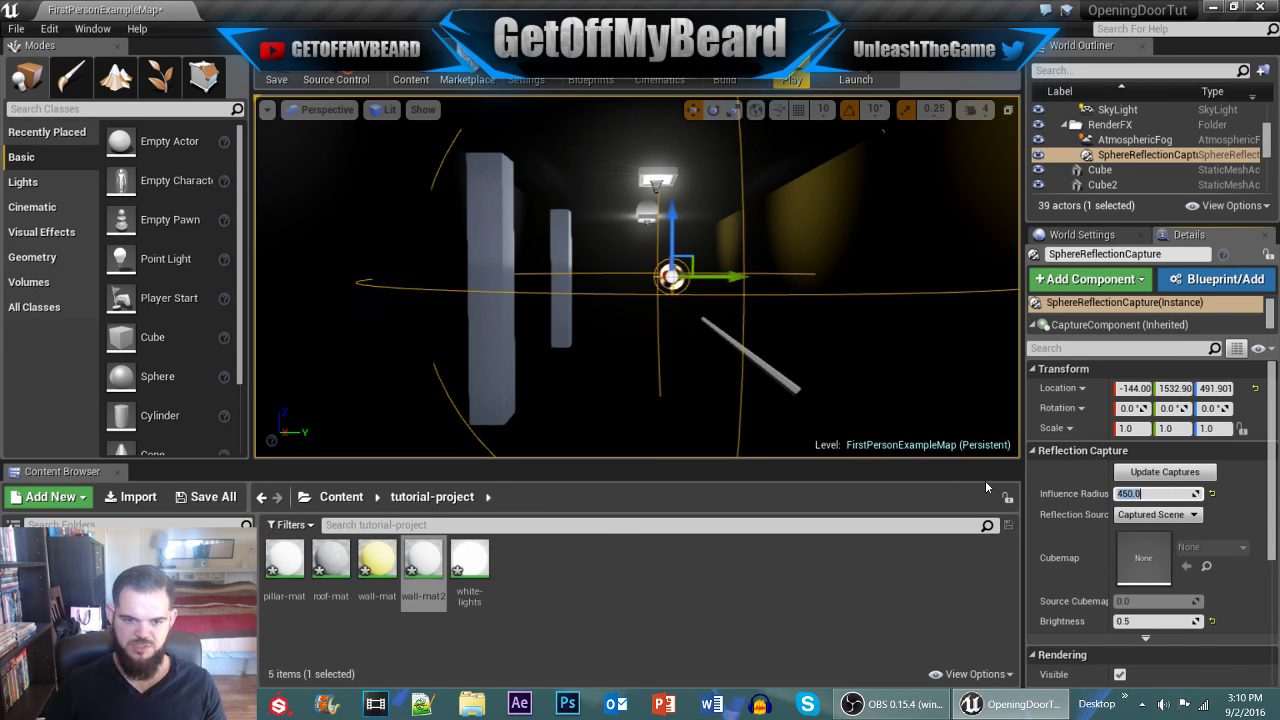
Step: Select the directional Light Source and move it along Y into the corridor, to about 1547
{"action": "right_click_drag", "start_coordinate": [800, 330], "coordinate": [655, 330]}
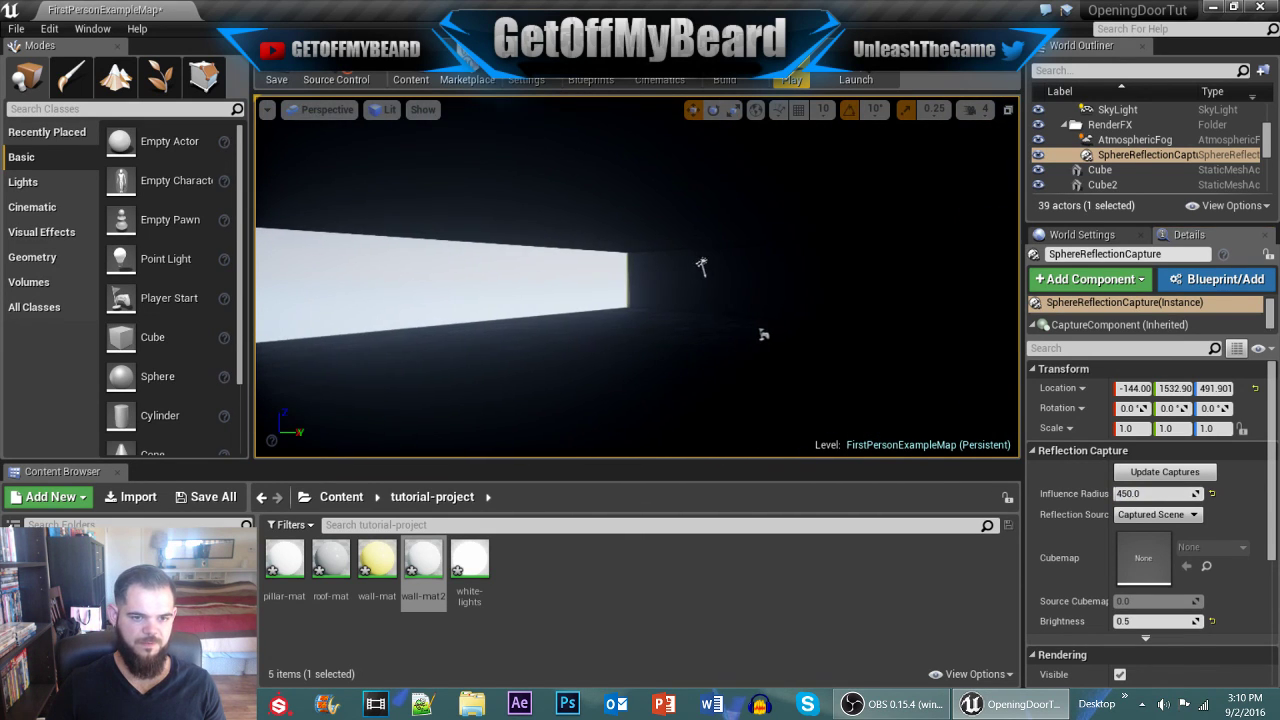
{"action": "left_click", "coordinate": [702, 265]}
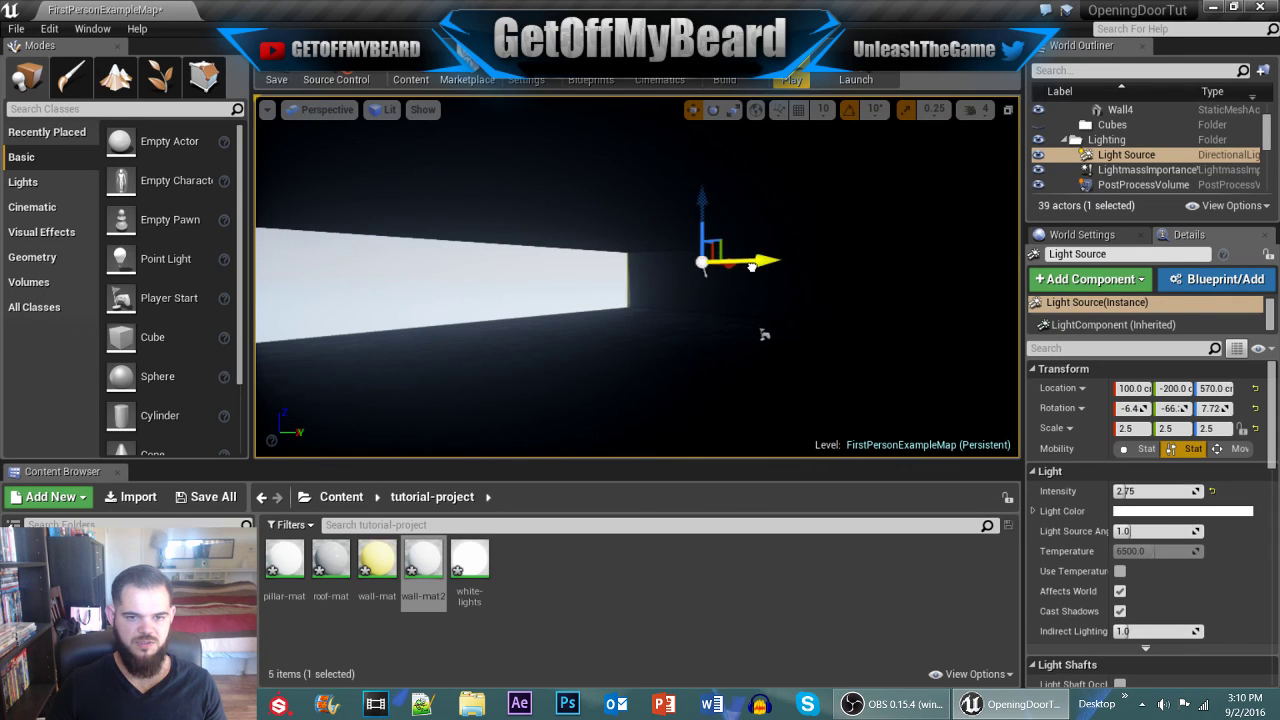
{"action": "left_click_drag", "start_coordinate": [752, 264], "coordinate": [990, 240]}
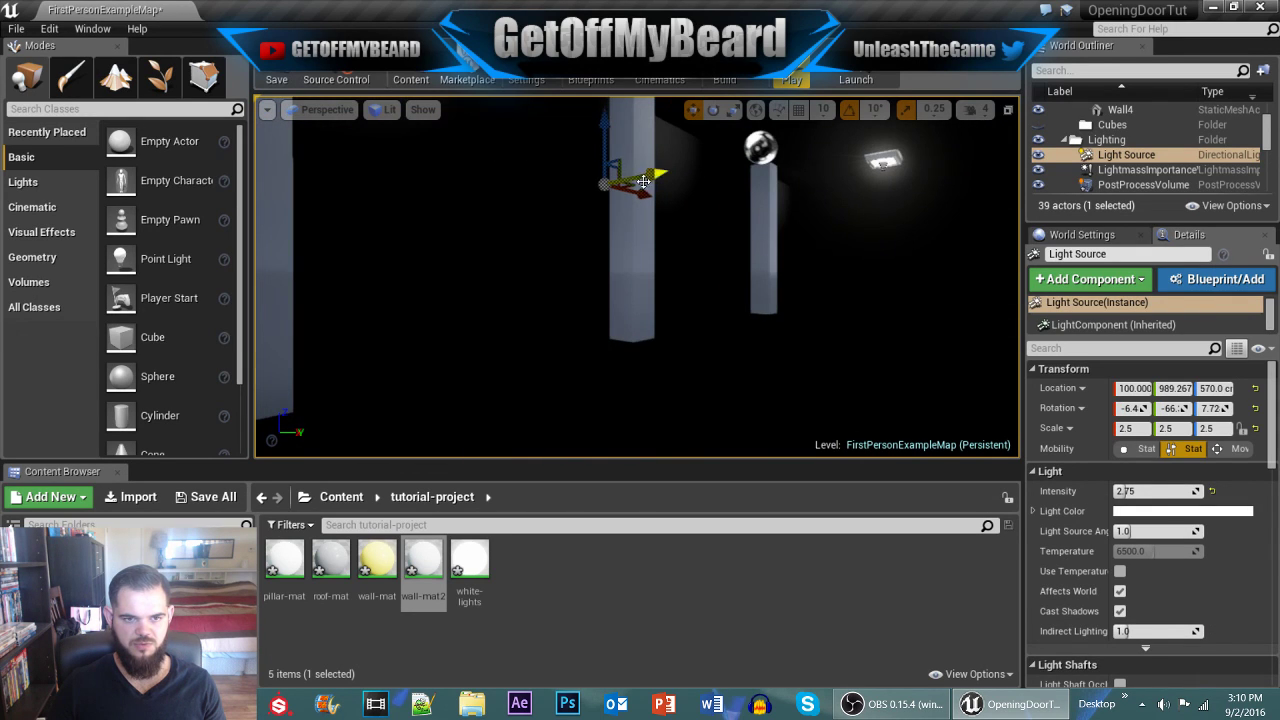
{"action": "left_click_drag", "start_coordinate": [762, 173], "coordinate": [933, 200]}
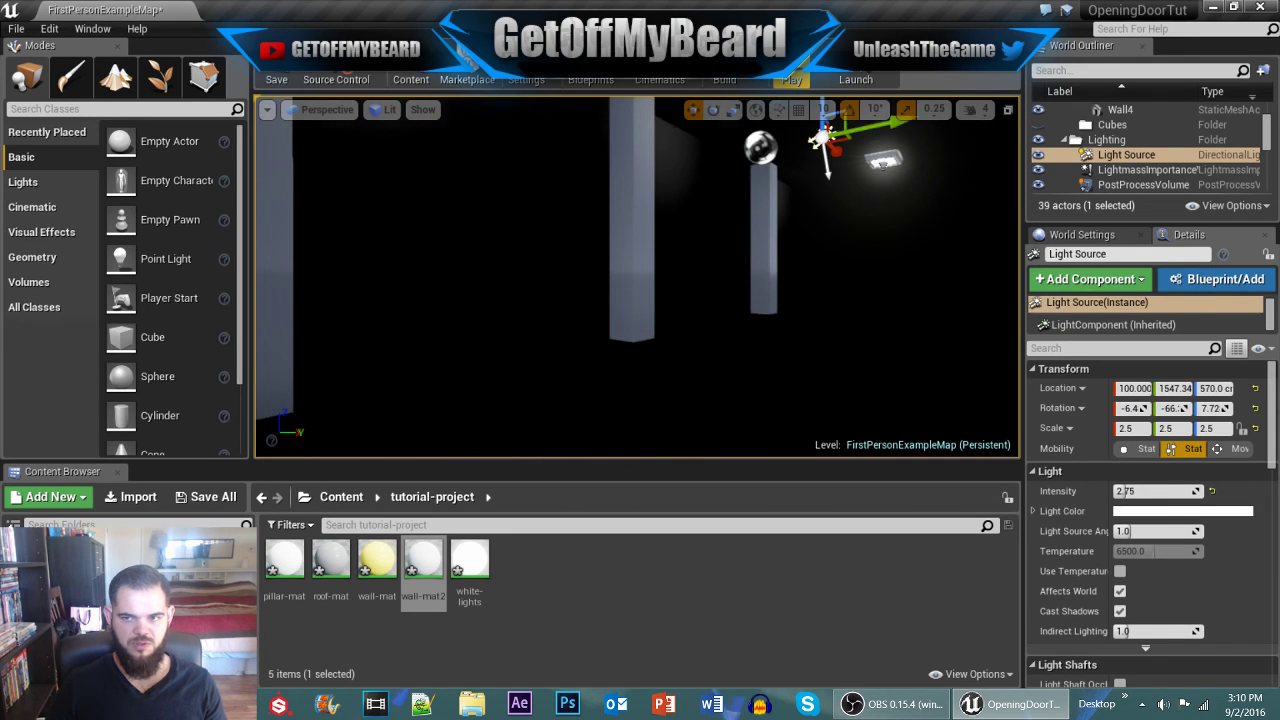
Step: Place a new point light mid-corridor, raise it to Z about 454 and set its intensity to 2000
{"action": "mouse_move", "coordinate": [754, 303]}
{"action": "right_mouse_down"}
{"action": "mouse_move", "coordinate": [735, 303]}
{"action": "mouse_move", "coordinate": [754, 303]}
{"action": "right_mouse_up"}
{"action": "right_click_drag", "start_coordinate": [917, 294], "coordinate": [610, 243]}
{"action": "mouse_move", "coordinate": [775, 330]}
{"action": "right_mouse_down"}
{"action": "mouse_move", "coordinate": [740, 315]}
{"action": "mouse_move", "coordinate": [700, 332]}
{"action": "mouse_move", "coordinate": [760, 335]}
{"action": "right_mouse_up"}
{"action": "right_click_drag", "start_coordinate": [665, 320], "coordinate": [648, 322]}
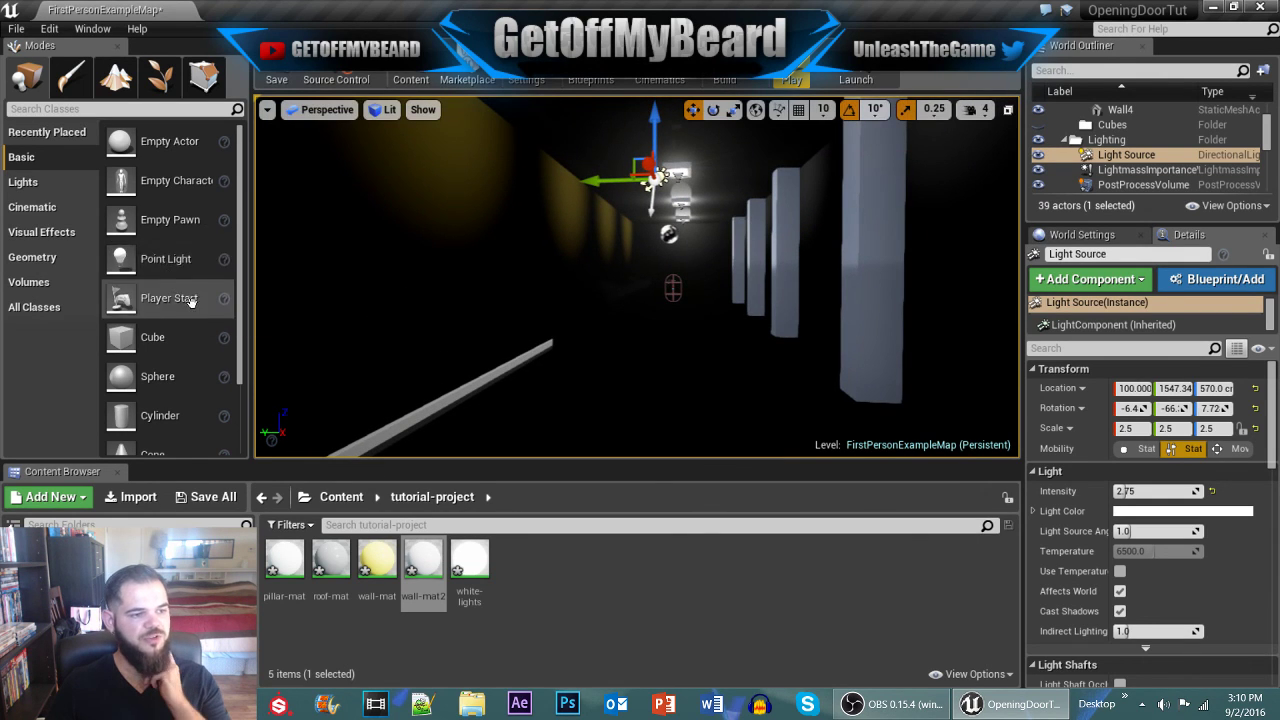
{"action": "left_click_drag", "start_coordinate": [133, 261], "coordinate": [669, 319]}
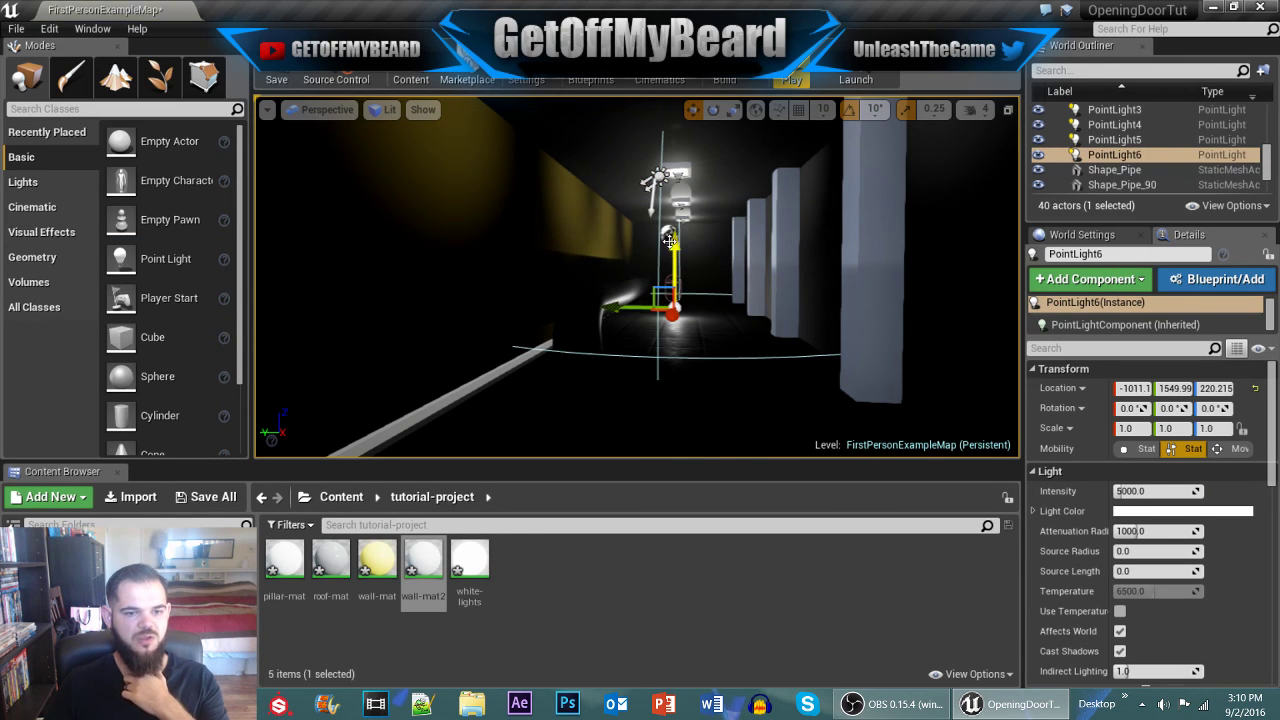
{"action": "left_click", "coordinate": [1186, 491]}
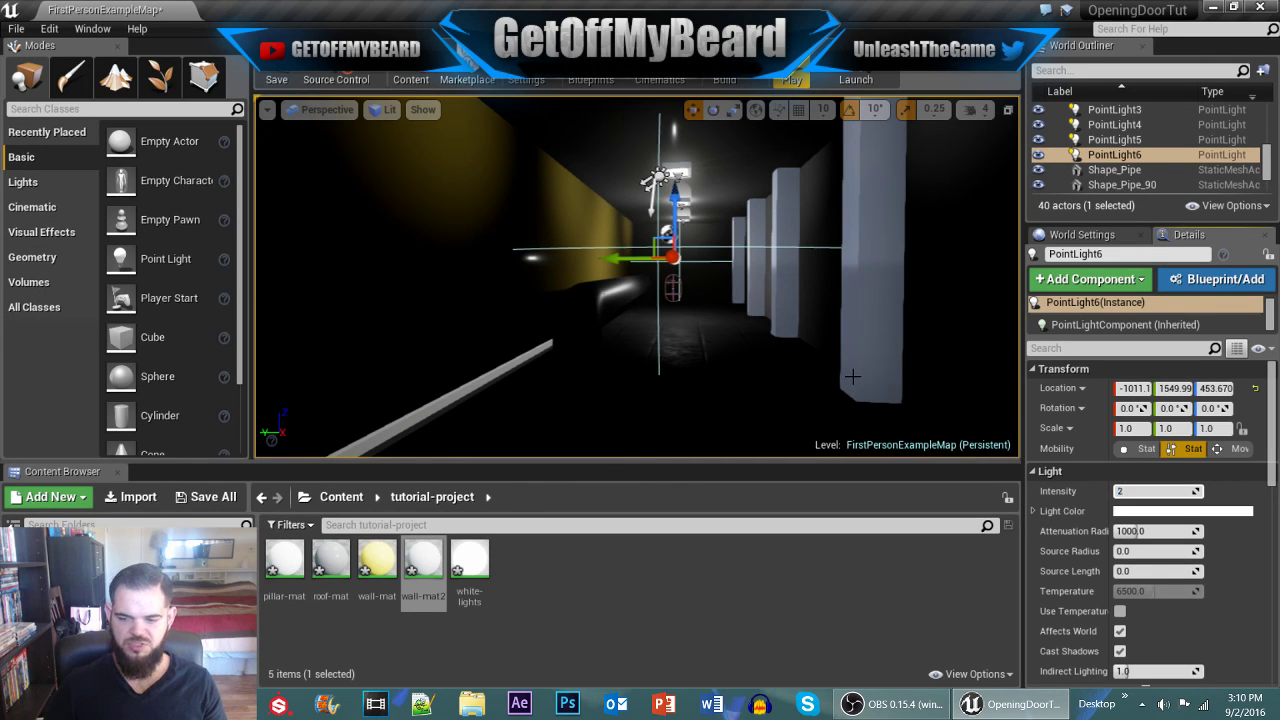
{"action": "type", "text": "2000"}
{"action": "key", "text": "Return"}
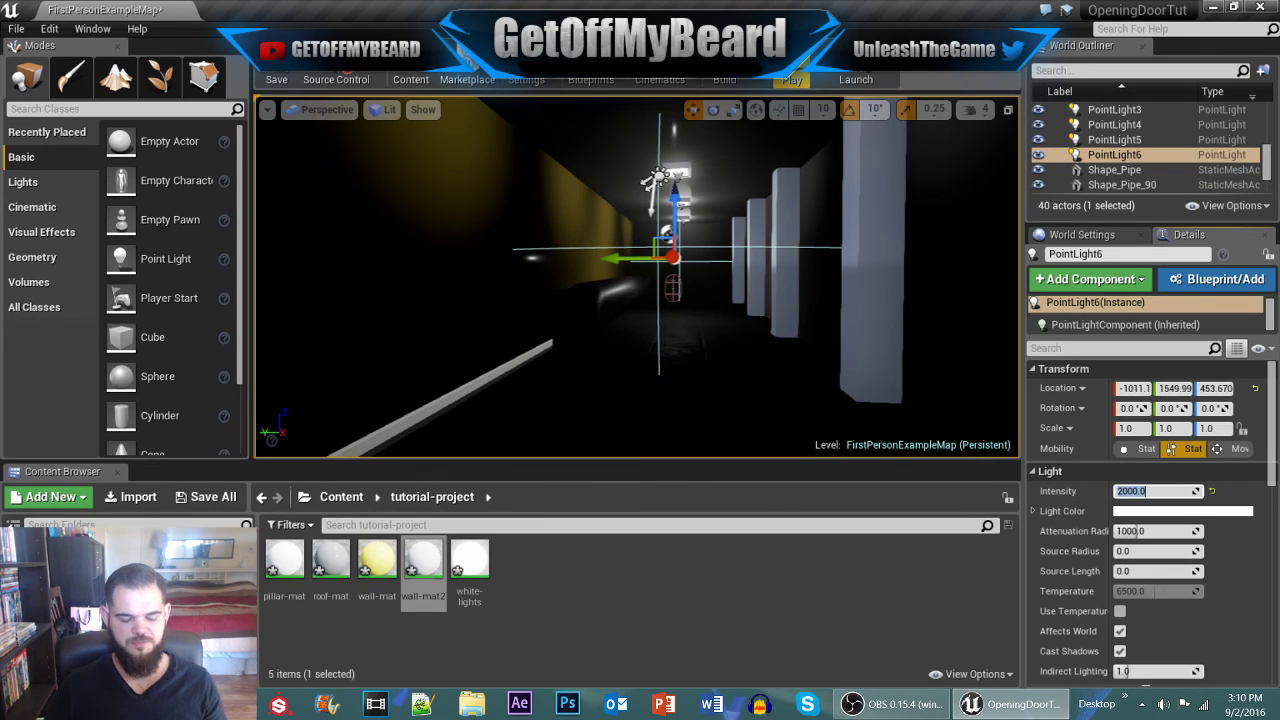
Step: Switch the viewport to Wireframe shading and duplicate the new point light twice along the corridor, the farthest copy at X about 1690
{"action": "right_click_drag", "start_coordinate": [640, 280], "coordinate": [430, 370]}
{"action": "left_click", "coordinate": [369, 113]}
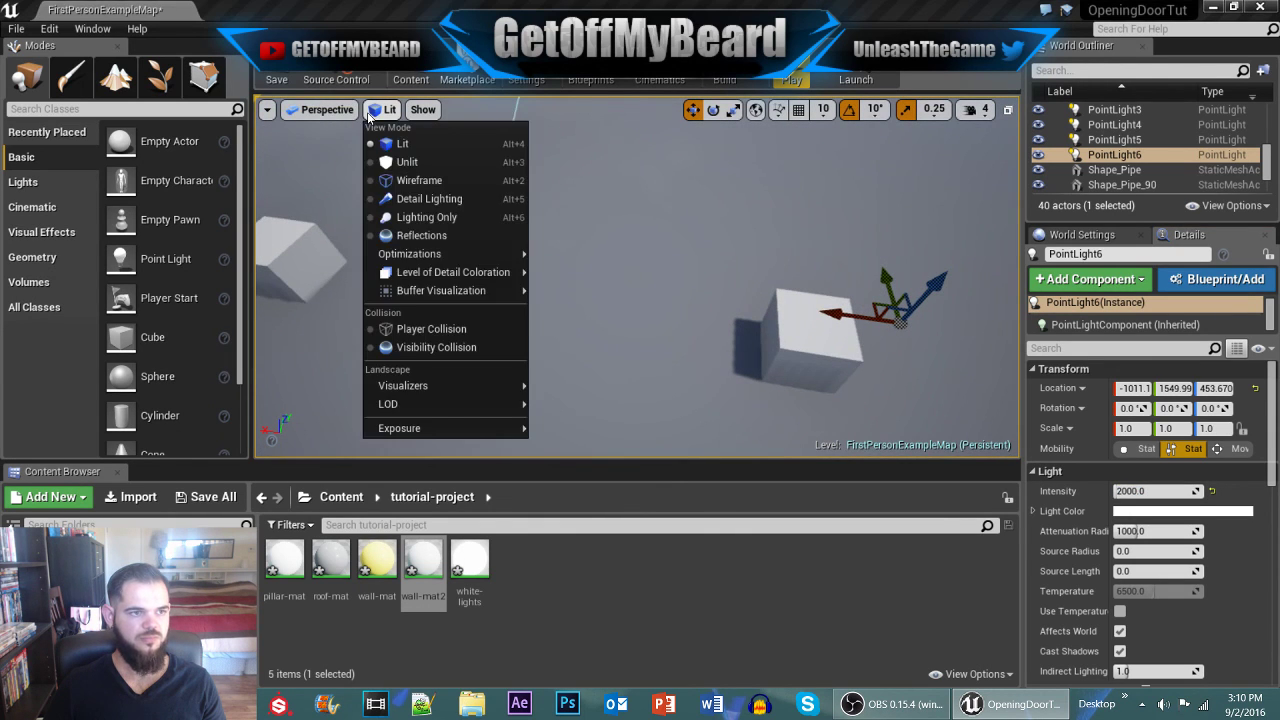
{"action": "mouse_move", "coordinate": [323, 113]}
{"action": "mouse_move", "coordinate": [388, 118]}
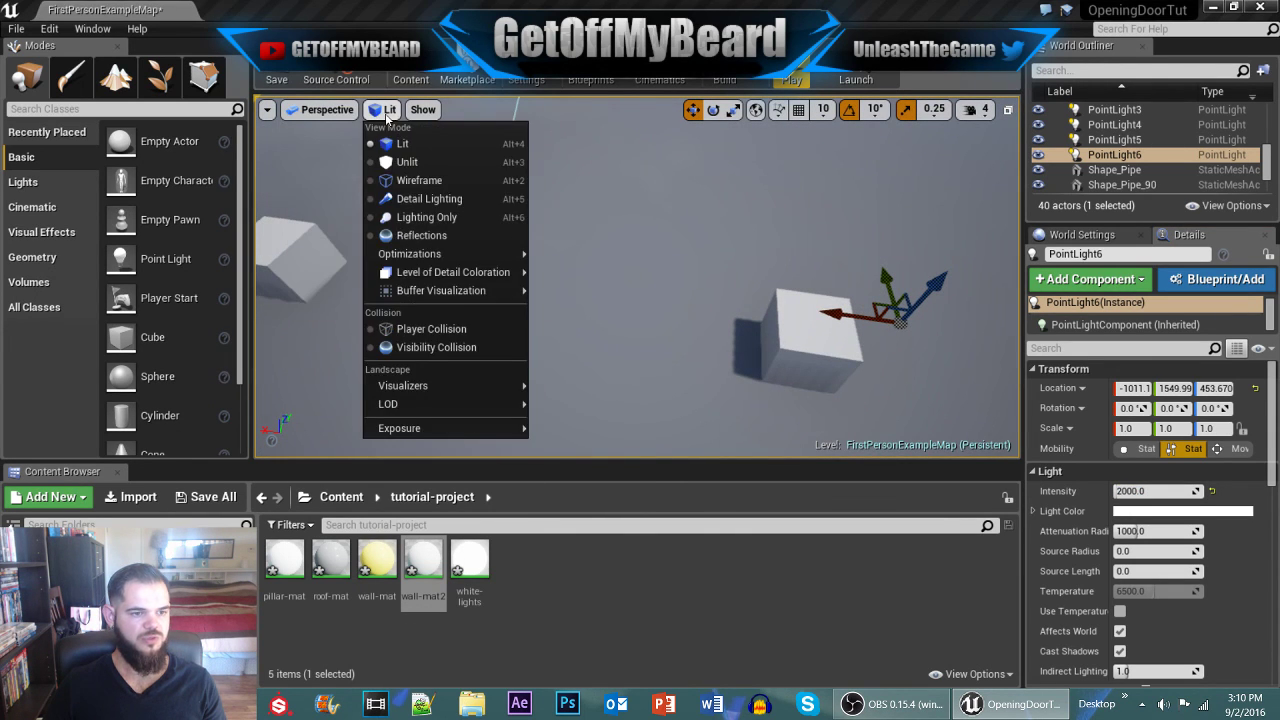
{"action": "left_click", "coordinate": [417, 180]}
{"action": "mouse_move", "coordinate": [466, 234]}
{"action": "right_mouse_down"}
{"action": "mouse_move", "coordinate": [444, 246]}
{"action": "mouse_move", "coordinate": [459, 252]}
{"action": "right_mouse_up"}
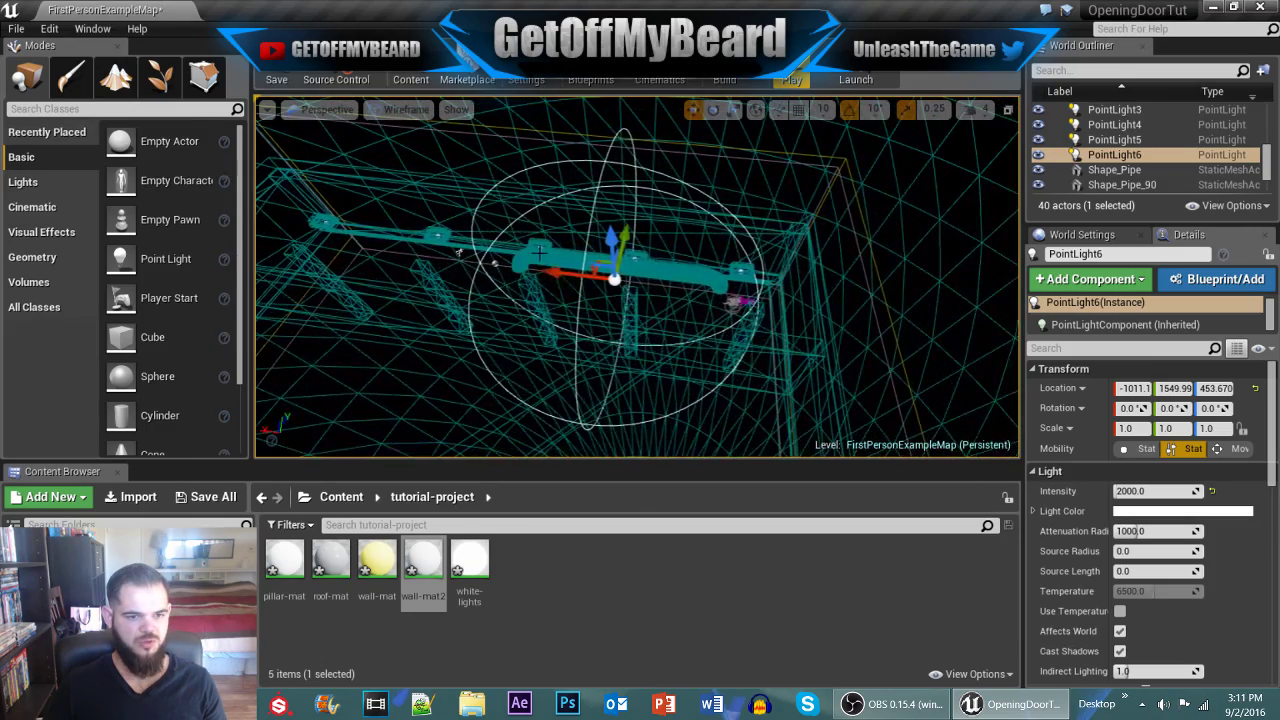
{"action": "left_click_drag", "start_coordinate": [557, 271], "coordinate": [230, 233]}
{"action": "right_click_drag", "start_coordinate": [288, 218], "coordinate": [217, 202]}
Step: Switch back to Lit shading, select PointLight6, PointLight7 and PointLight8 together and shift them slightly along the corridor
{"action": "left_click", "coordinate": [405, 109]}
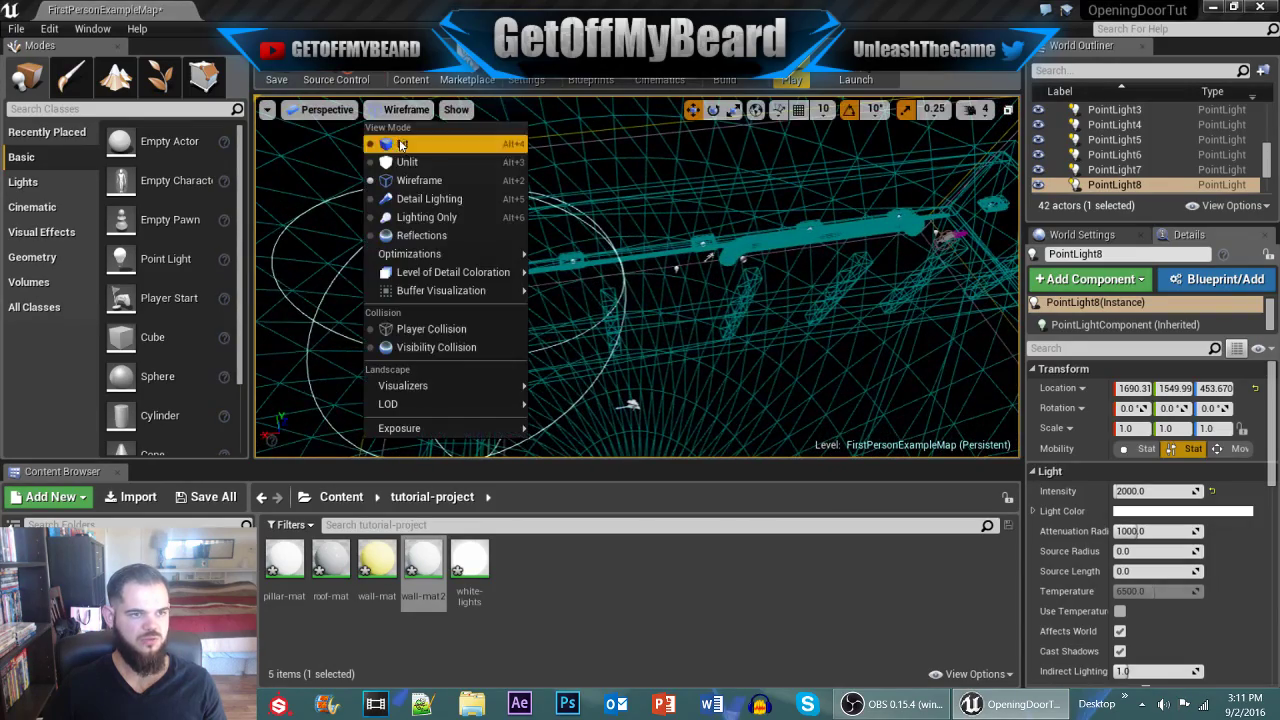
{"action": "left_click", "coordinate": [395, 141]}
{"action": "right_click_drag", "start_coordinate": [395, 141], "coordinate": [352, 342]}
{"action": "left_click", "coordinate": [602, 262], "text": "ctrl"}
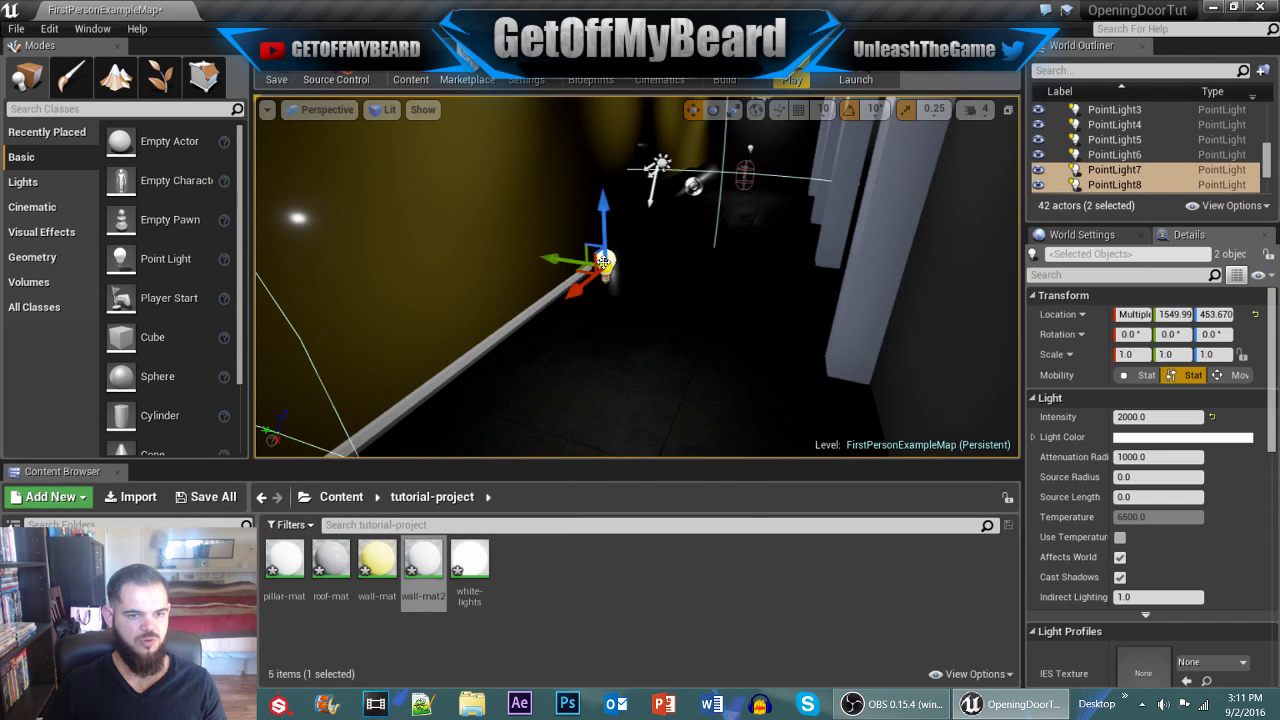
{"action": "right_click_drag", "start_coordinate": [666, 252], "coordinate": [718, 200]}
{"action": "left_click", "coordinate": [645, 253], "text": "ctrl"}
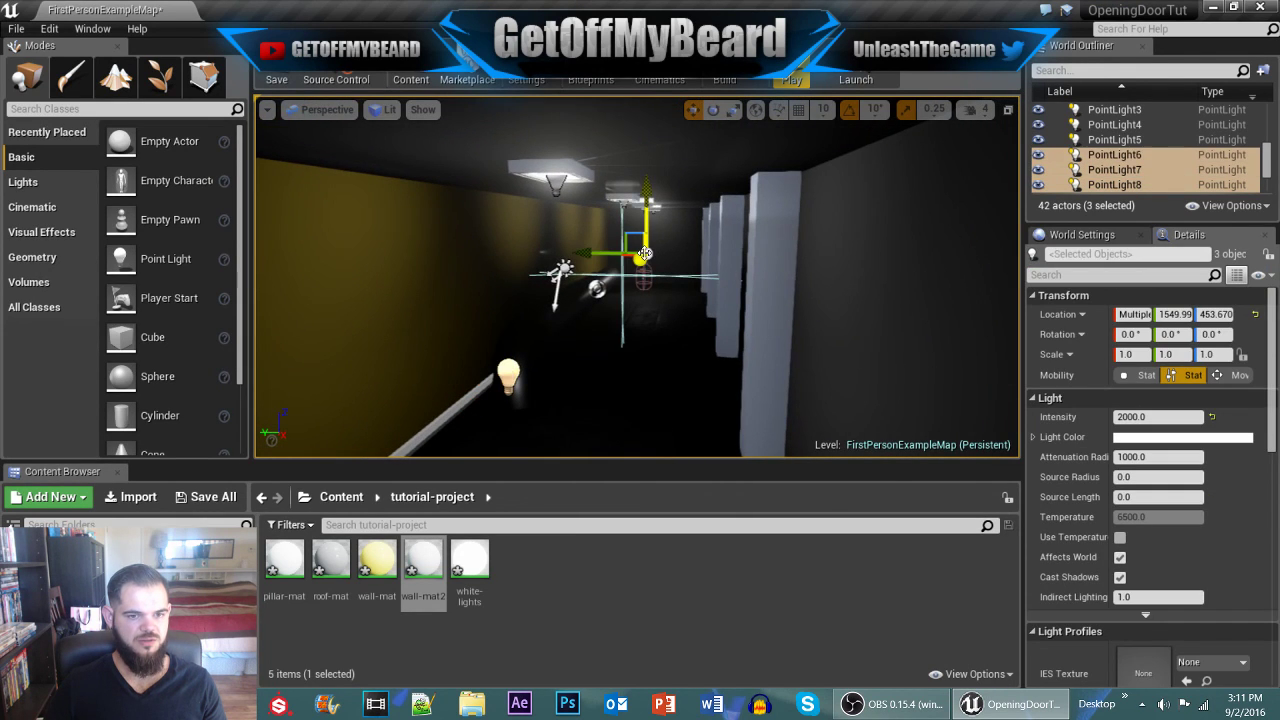
{"action": "left_click_drag", "start_coordinate": [640, 263], "coordinate": [643, 262]}
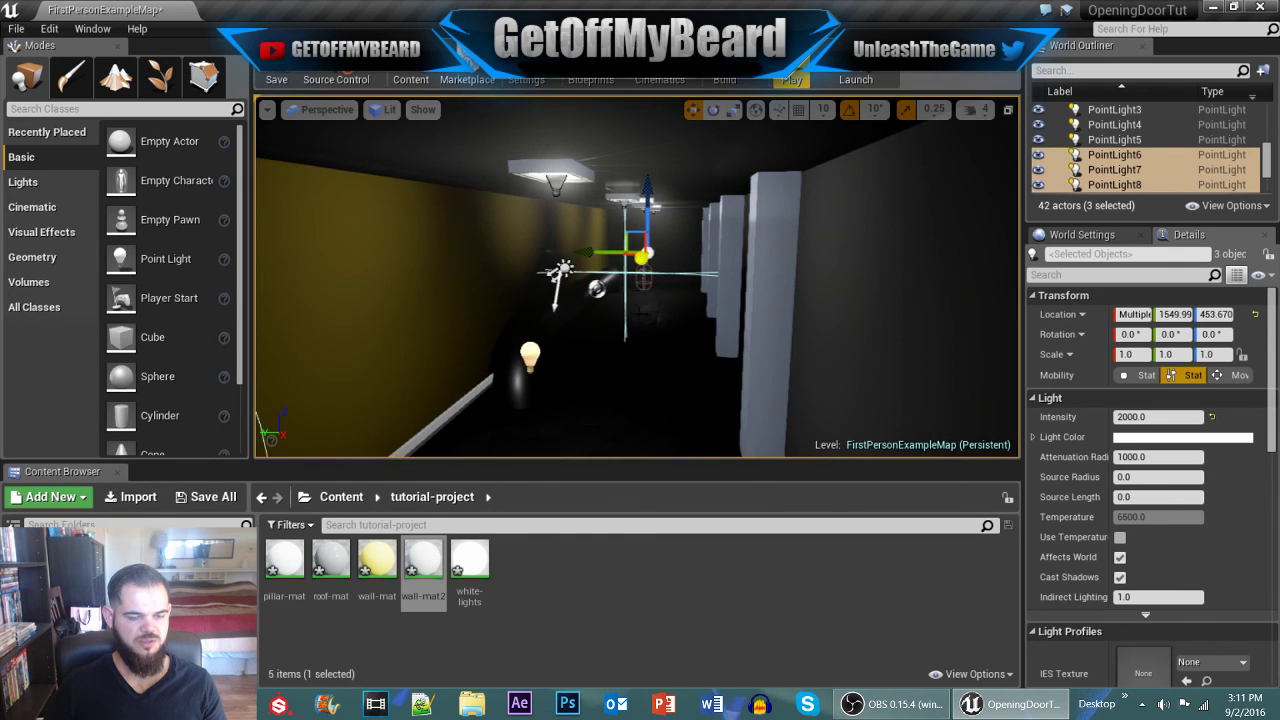
Step: Select the sphere reflection capture and move it along the corridor to X about 1140
{"action": "key", "text": "w"}
{"action": "right_click_drag", "start_coordinate": [641, 300], "coordinate": [386, 318]}
{"action": "key", "text": "w"}
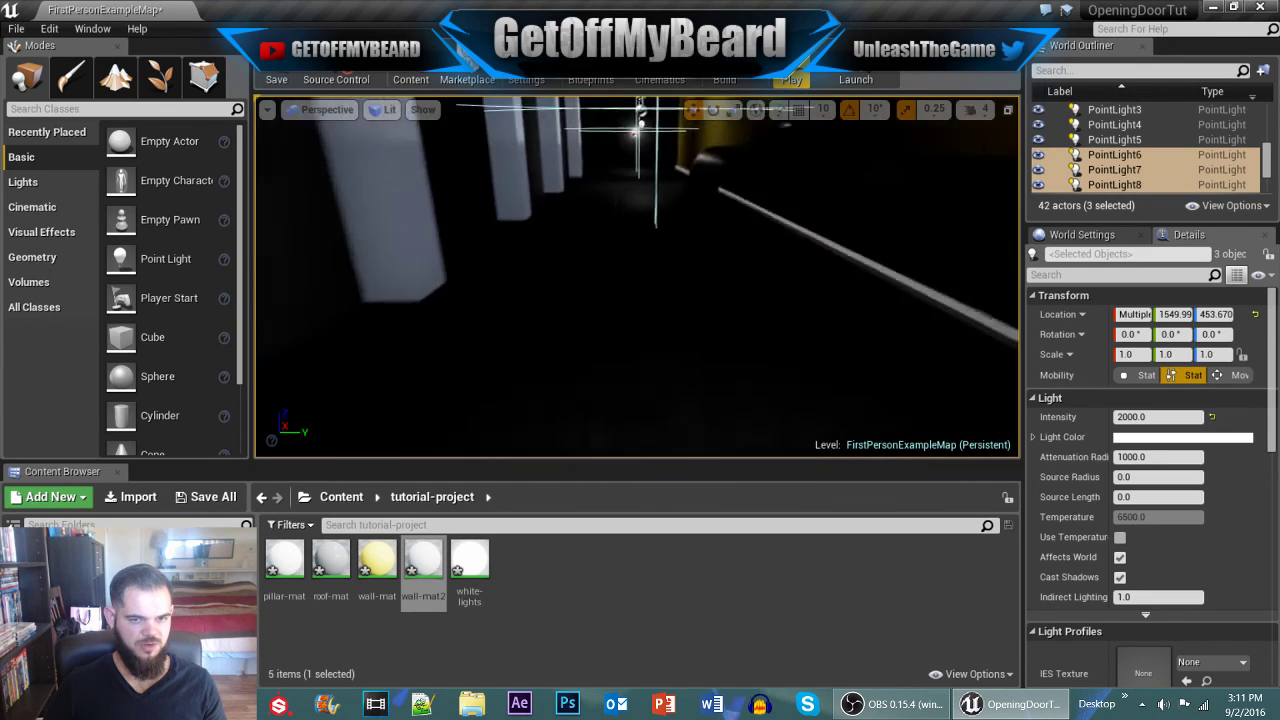
{"action": "mouse_move", "coordinate": [628, 255]}
{"action": "right_mouse_down"}
{"action": "mouse_move", "coordinate": [648, 264]}
{"action": "mouse_move", "coordinate": [636, 262]}
{"action": "right_mouse_up"}
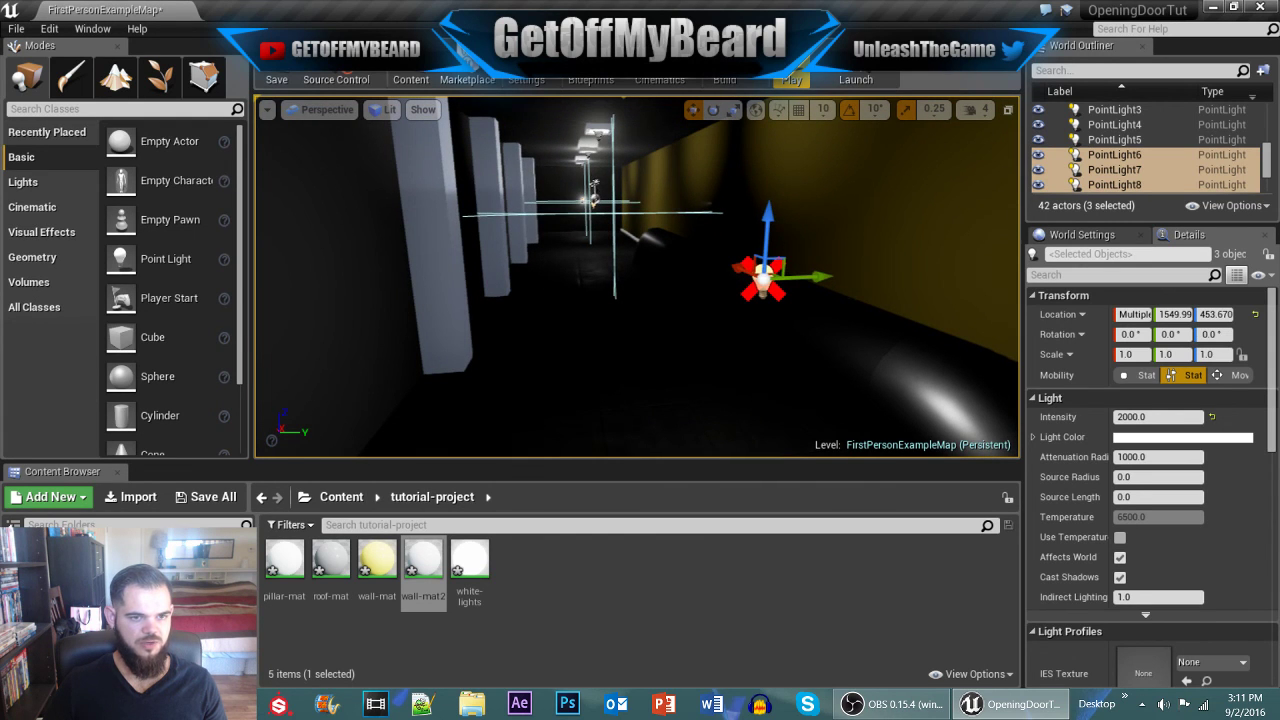
{"action": "left_click", "coordinate": [594, 200]}
{"action": "key", "text": "f"}
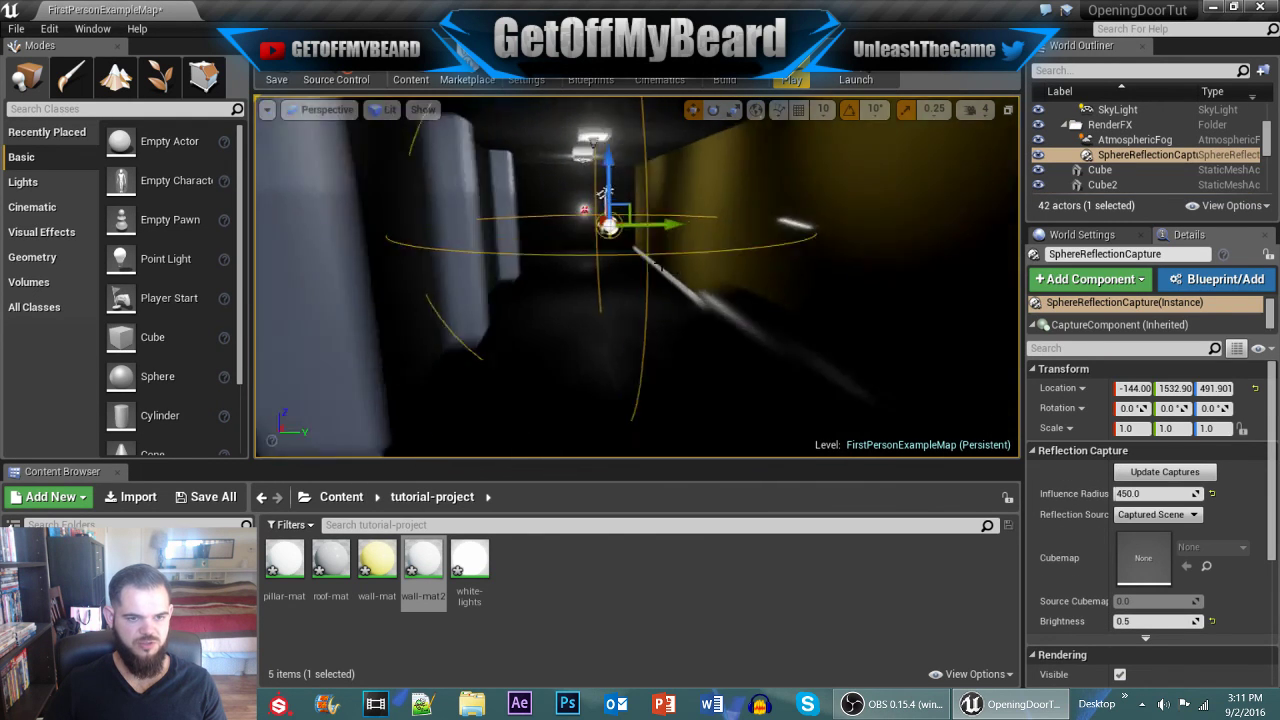
{"action": "mouse_move", "coordinate": [540, 284]}
{"action": "left_mouse_down", "text": "alt"}
{"action": "mouse_move", "coordinate": [600, 292]}
{"action": "mouse_move", "coordinate": [540, 284]}
{"action": "left_mouse_up", "text": "alt"}
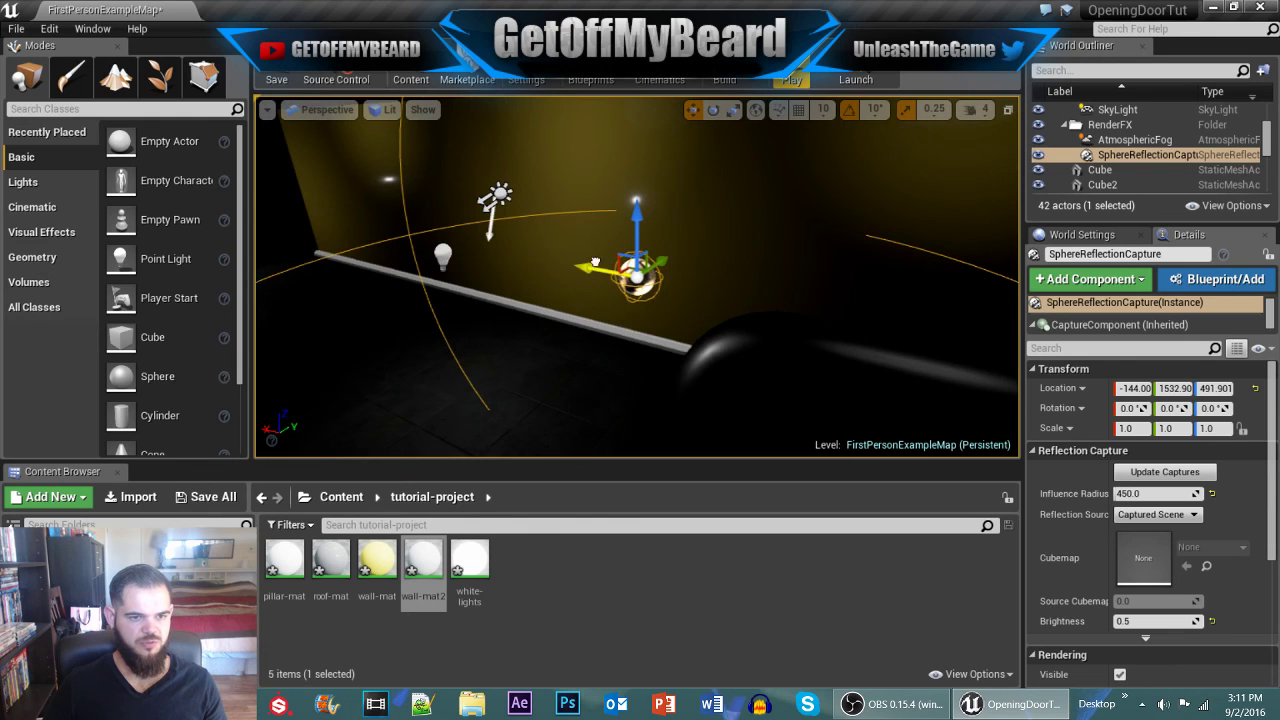
{"action": "left_click_drag", "start_coordinate": [433, 235], "coordinate": [286, 212]}
{"action": "right_click_drag", "start_coordinate": [266, 215], "coordinate": [140, 200]}
{"action": "right_click_drag", "start_coordinate": [440, 238], "coordinate": [590, 241]}
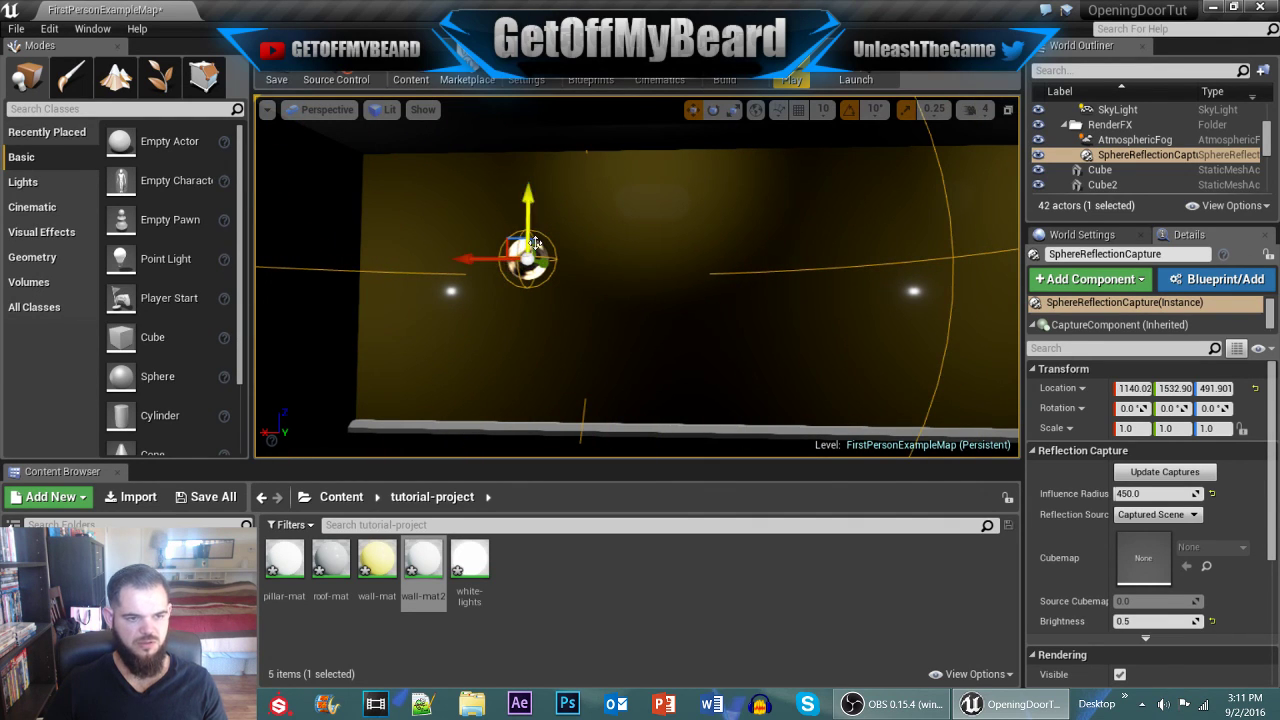
Step: Duplicate the reflection capture twice along the corridor, placing the copies at X about 307 and X about -618
{"action": "left_click_drag", "start_coordinate": [535, 243], "coordinate": [925, 262], "text": "alt"}
{"action": "right_click_drag", "start_coordinate": [925, 262], "coordinate": [1008, 255]}
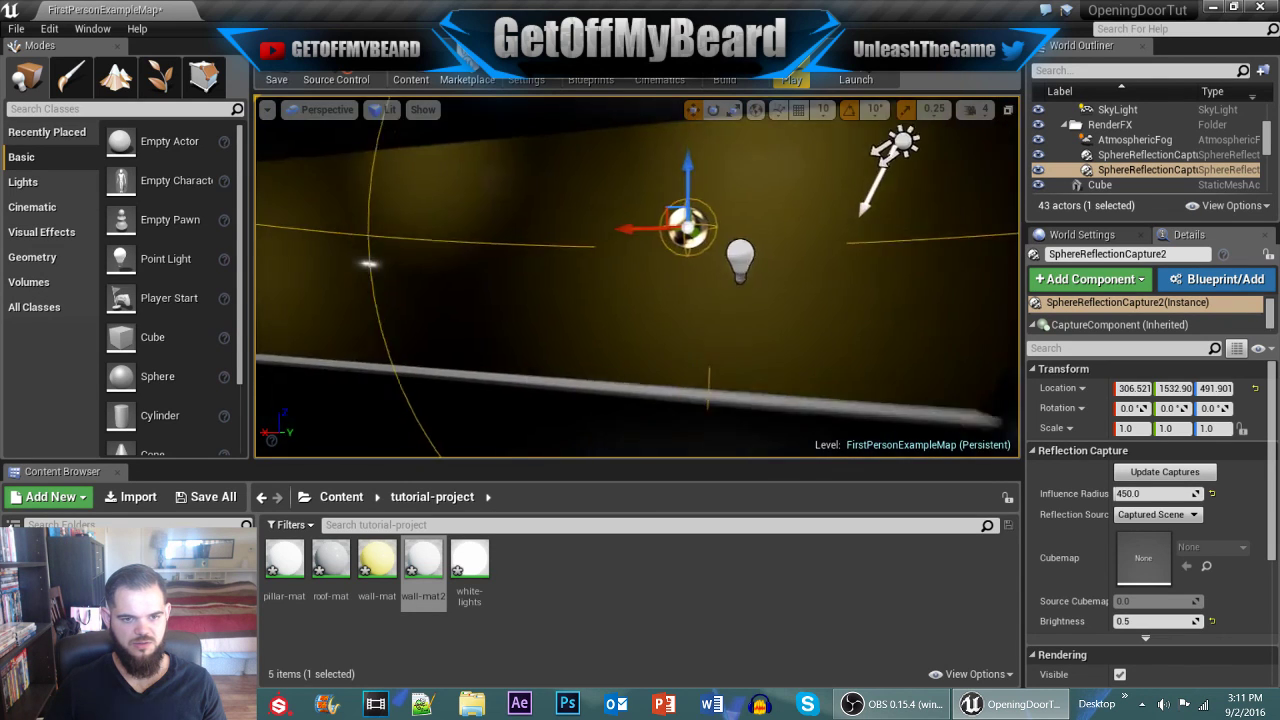
{"action": "left_click_drag", "start_coordinate": [665, 227], "coordinate": [1000, 213]}
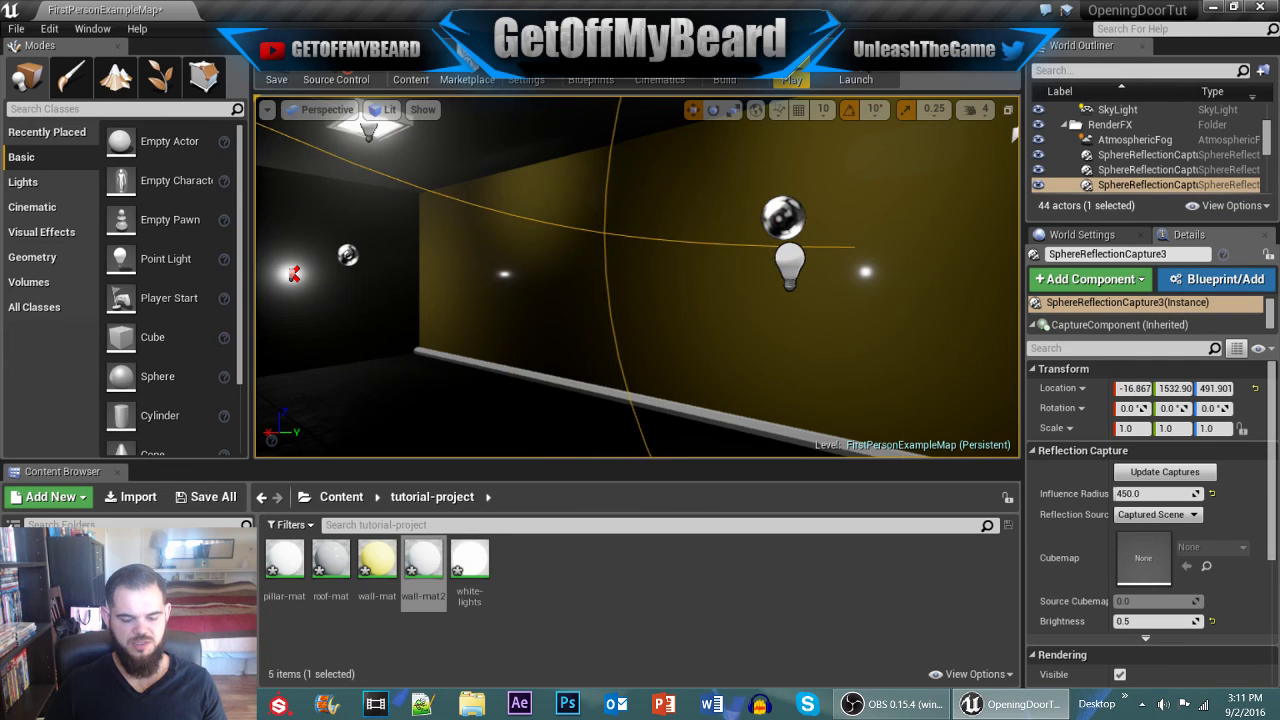
{"action": "right_click_drag", "start_coordinate": [1000, 213], "coordinate": [1044, 207]}
{"action": "key", "text": "s"}
{"action": "key", "text": "w"}
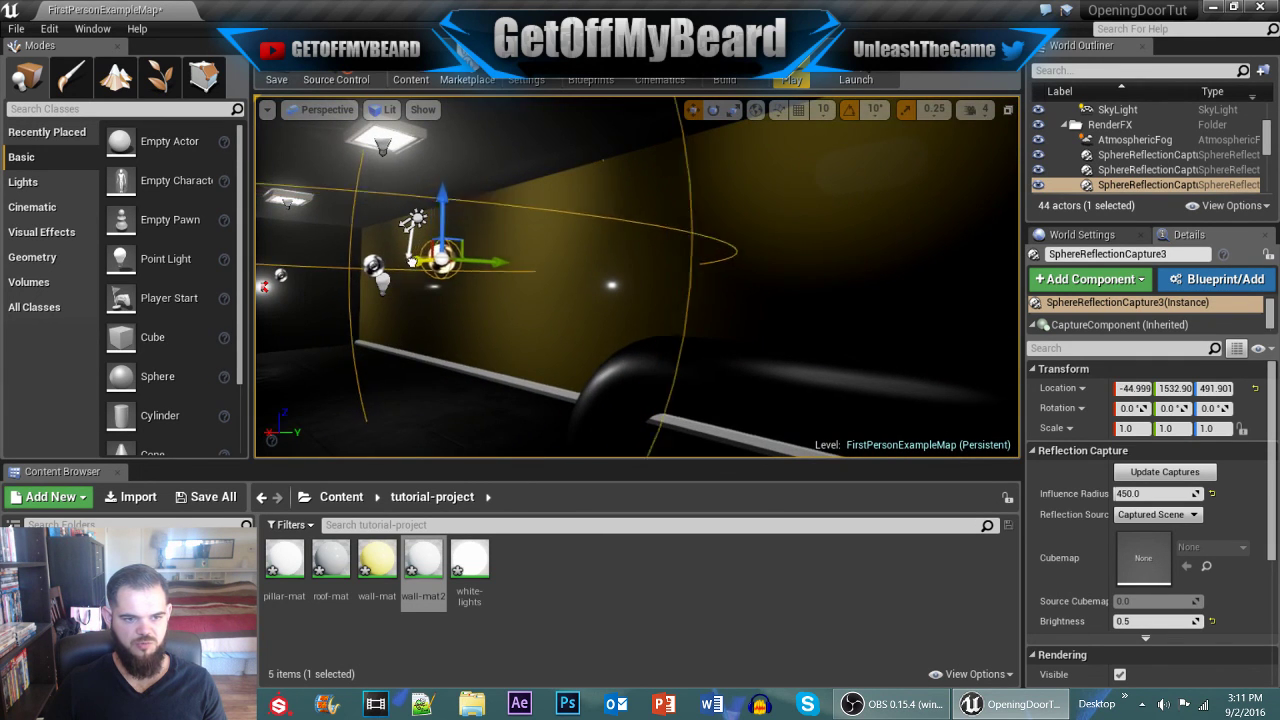
{"action": "left_click_drag", "start_coordinate": [412, 260], "coordinate": [842, 217]}
{"action": "key", "text": "w"}
{"action": "right_click_drag", "start_coordinate": [842, 217], "coordinate": [700, 268]}
{"action": "key", "text": "s"}
{"action": "key", "text": "s"}
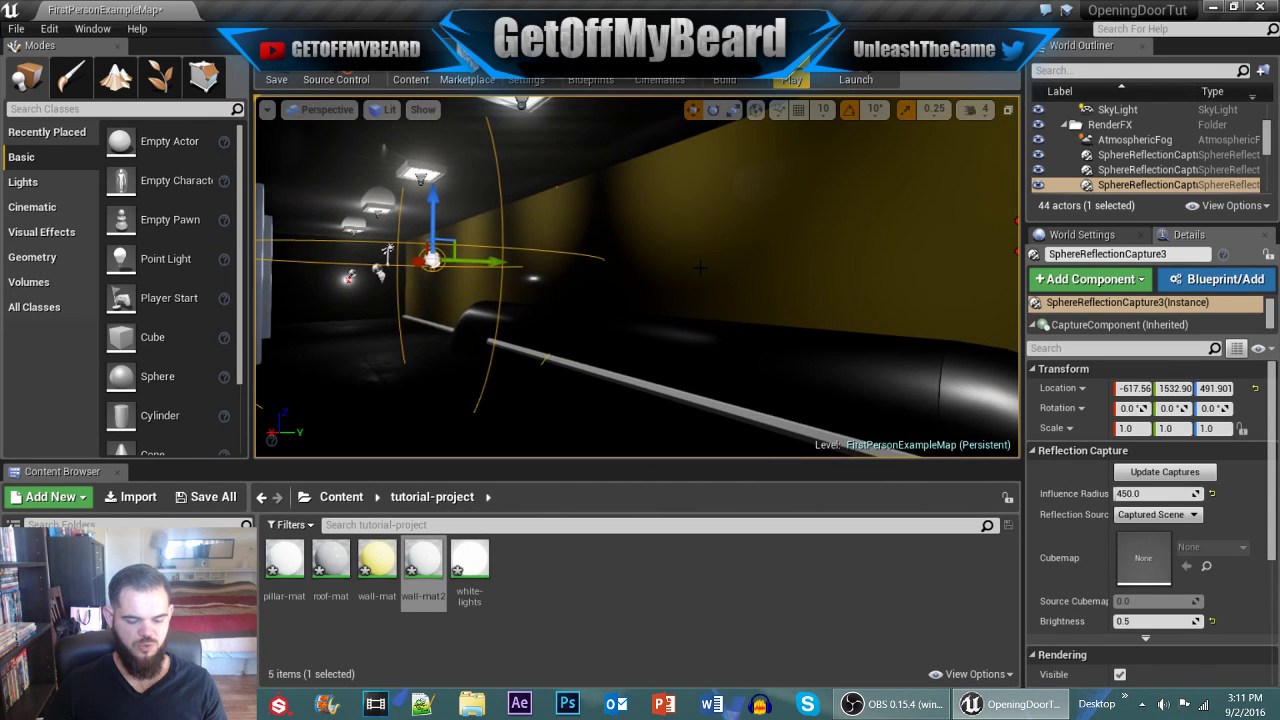
Step: Duplicate the last reflection capture and place the copy near the player's end of the corridor, at X about -1824
{"action": "key", "text": "ctrl+w"}
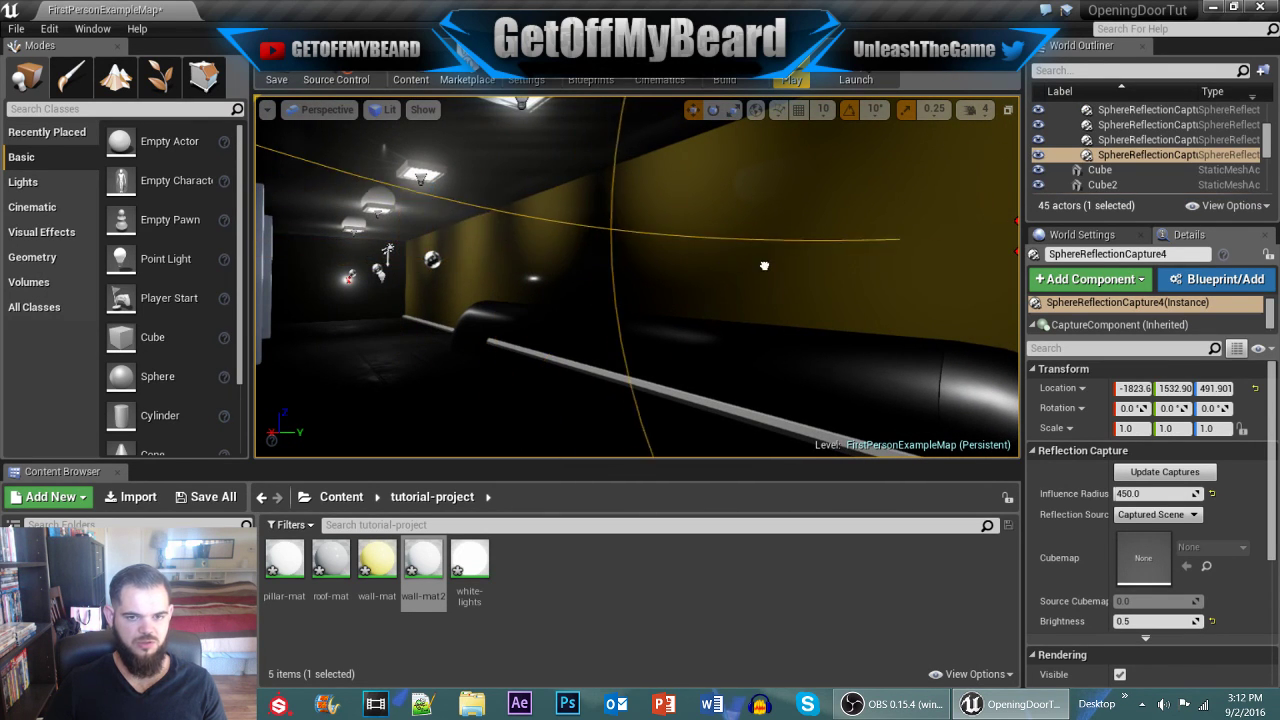
{"action": "right_click_drag", "start_coordinate": [710, 260], "coordinate": [885, 271]}
{"action": "key", "text": "s"}
{"action": "key", "text": "w"}
{"action": "key", "text": "s"}
{"action": "key", "text": "s"}
Step: Select the first-person character and inspect the lighting down the length of the corridor
{"action": "left_click", "coordinate": [919, 310]}
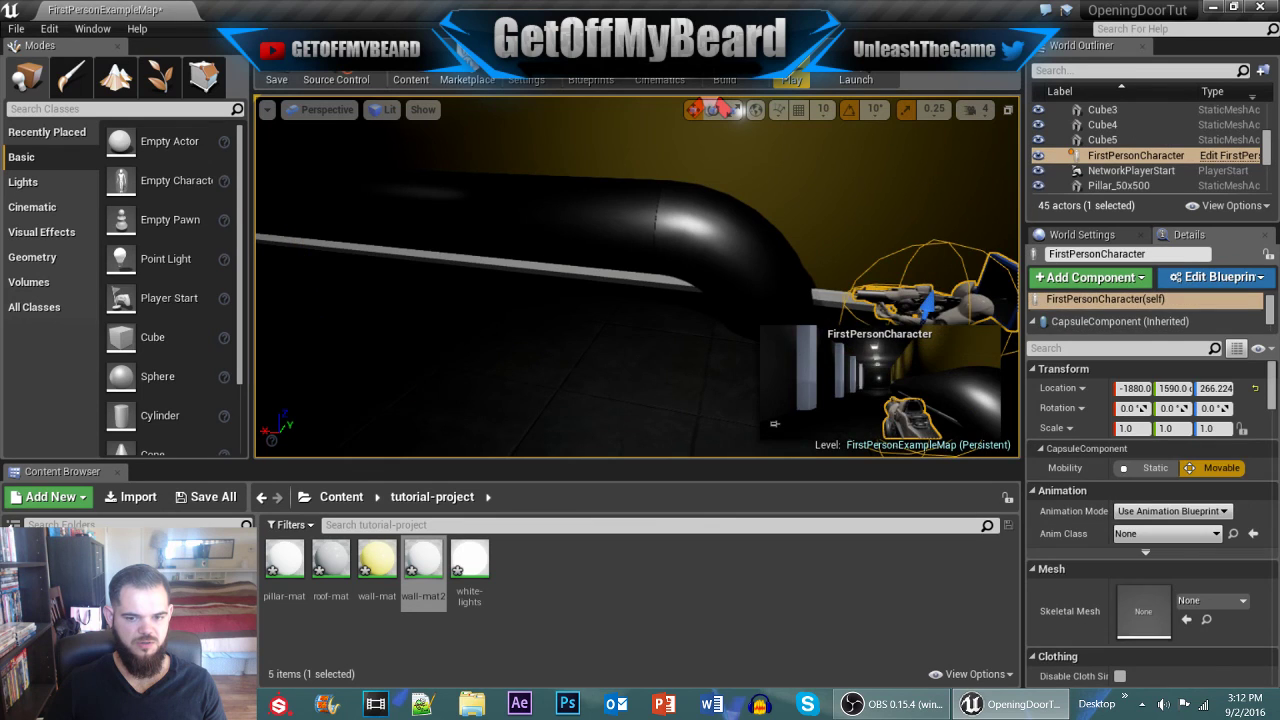
{"action": "right_click_drag", "start_coordinate": [739, 260], "coordinate": [687, 256]}
{"action": "key", "text": "w"}
{"action": "key", "text": "d"}
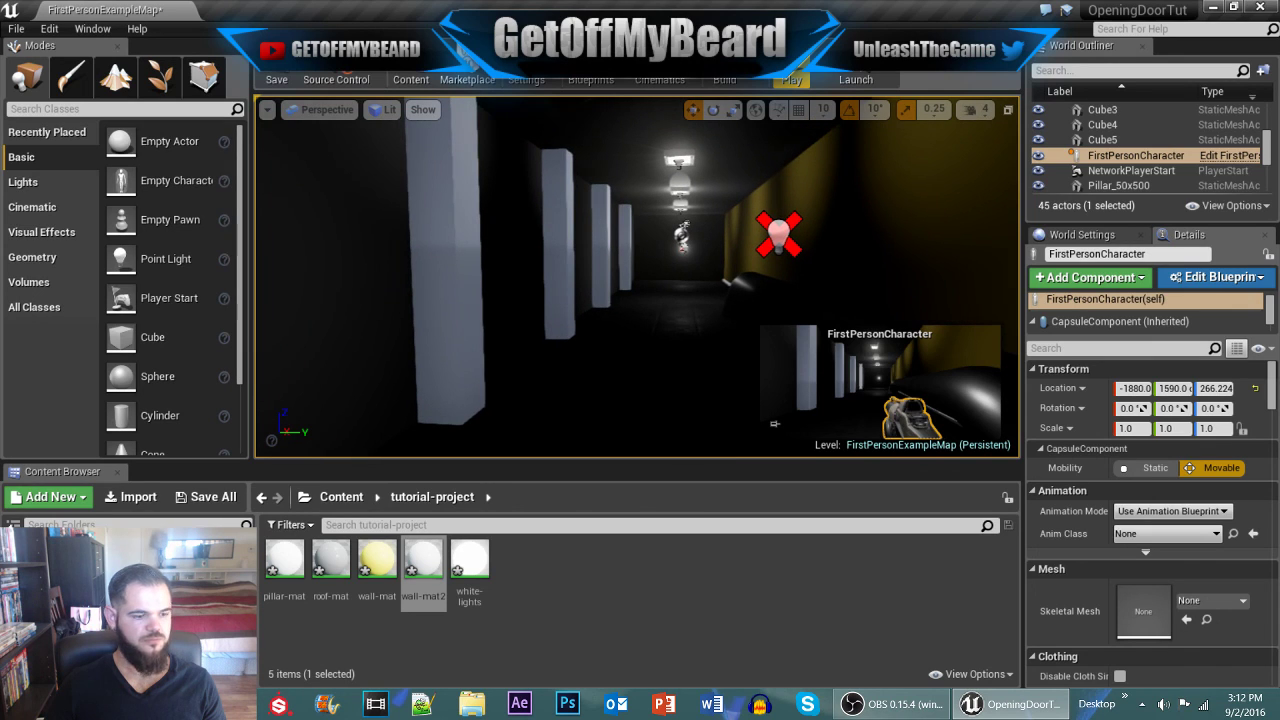
Step: Select the post process volume and raise its bloom intensity to about 2.76
{"action": "scroll", "coordinate": [1144, 126], "scroll_direction": "up", "scroll_amount": 5}
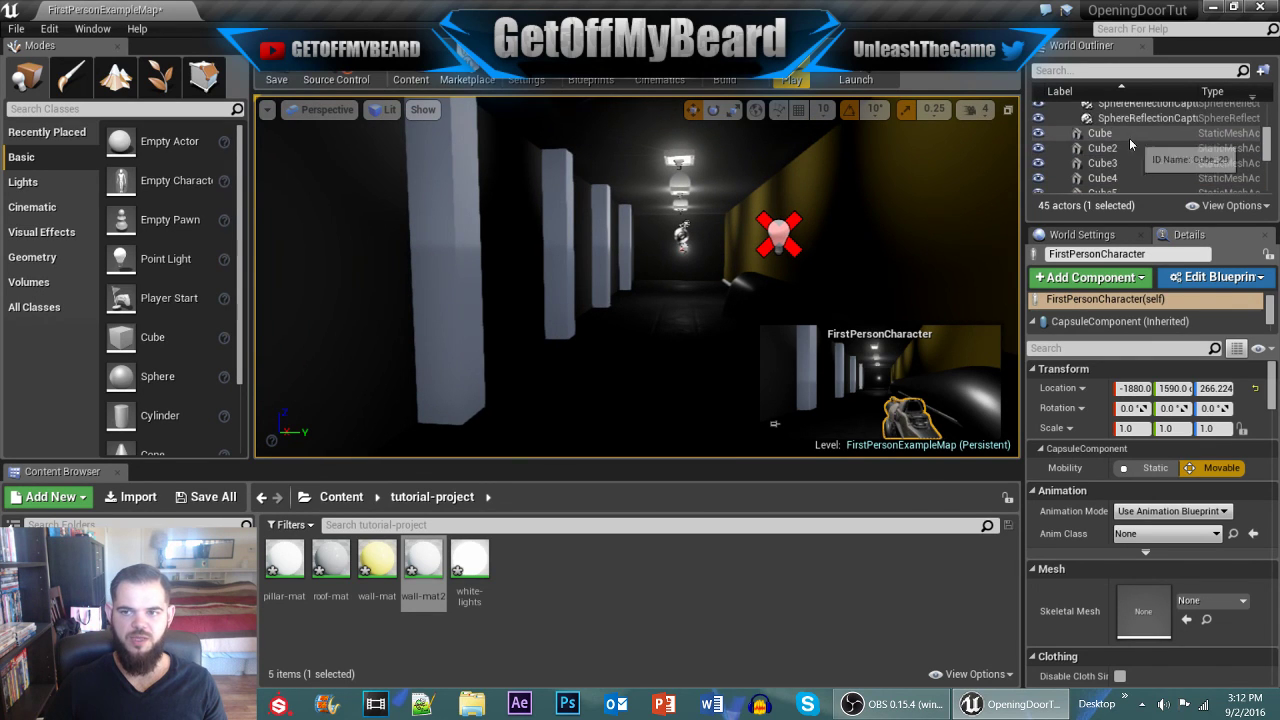
{"action": "scroll", "coordinate": [1144, 126], "scroll_direction": "up", "scroll_amount": 3}
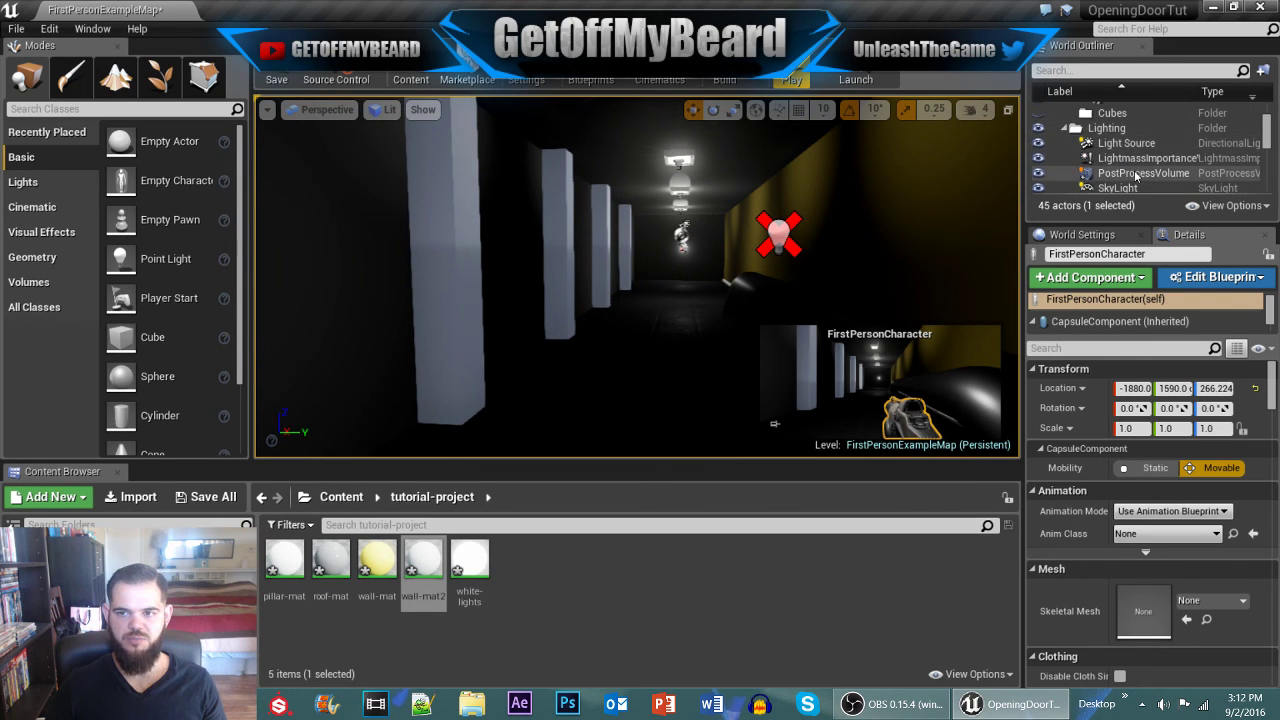
{"action": "left_click", "coordinate": [1143, 173]}
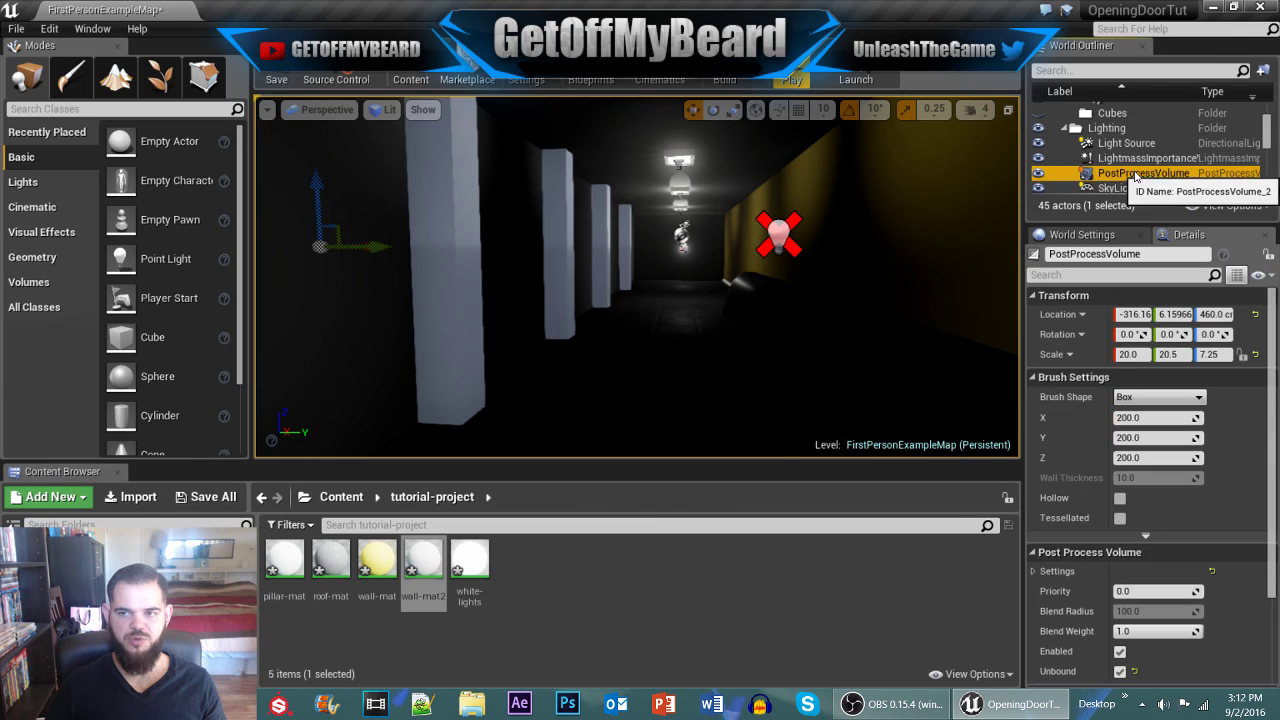
{"action": "left_click", "coordinate": [1034, 570]}
{"action": "scroll", "coordinate": [1040, 577], "scroll_direction": "down", "scroll_amount": 1}
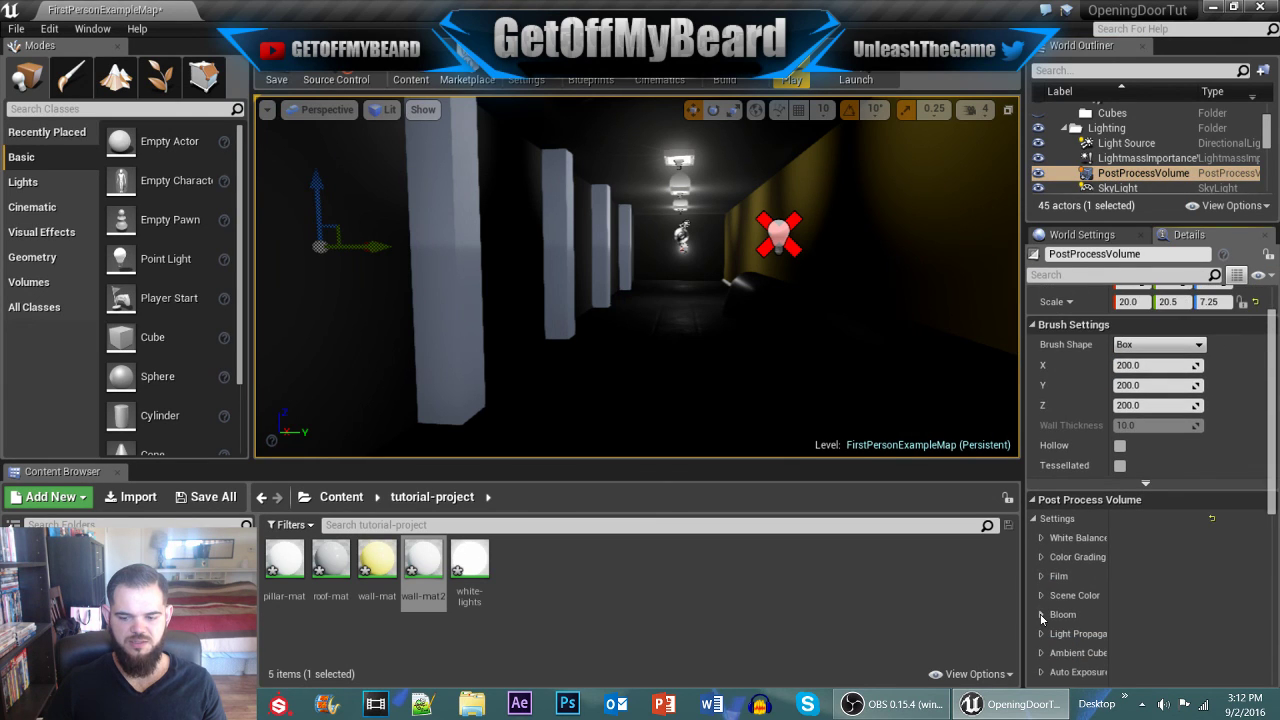
{"action": "left_click", "coordinate": [1041, 615]}
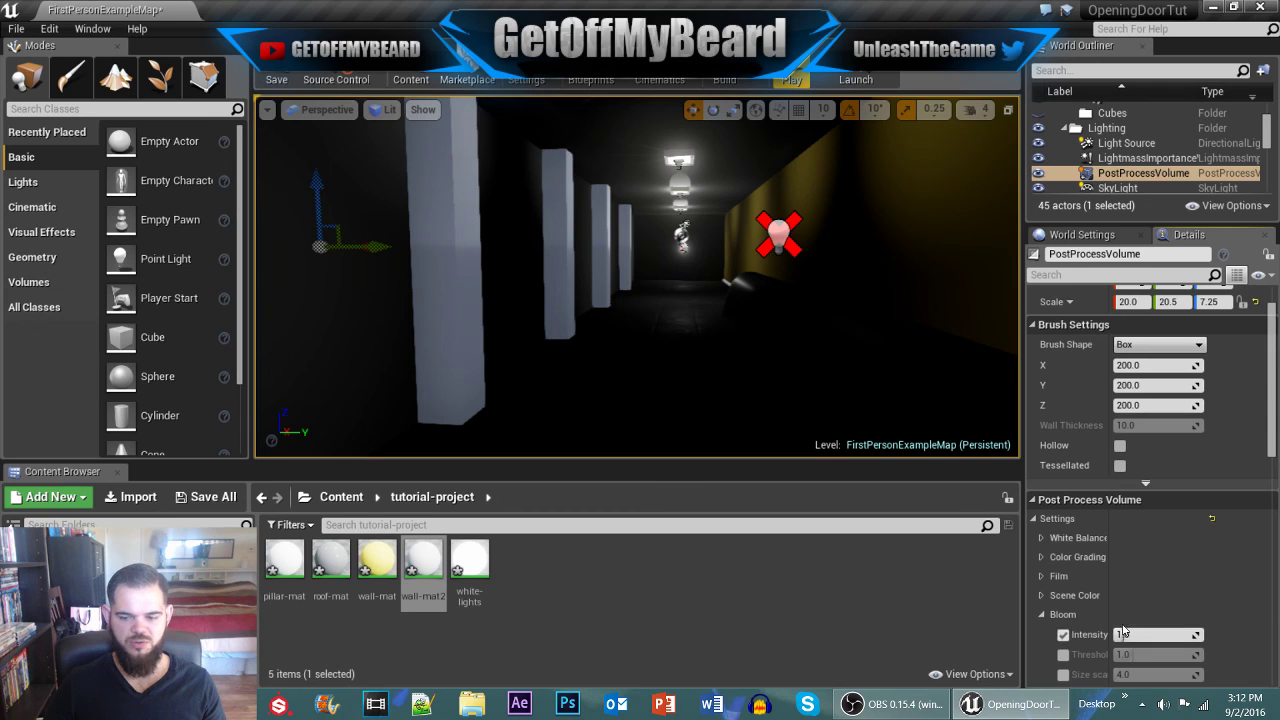
{"action": "left_click_drag", "start_coordinate": [1122, 632], "coordinate": [1143, 634]}
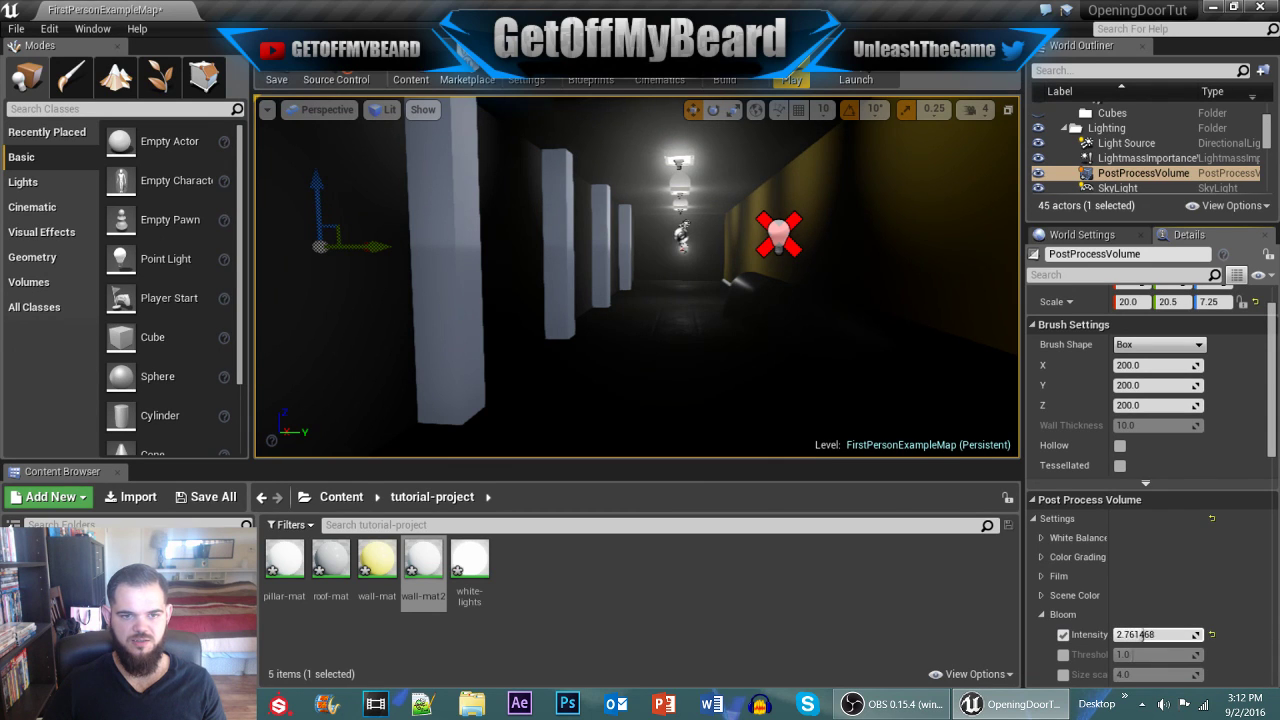
{"action": "left_click", "coordinate": [1041, 615]}
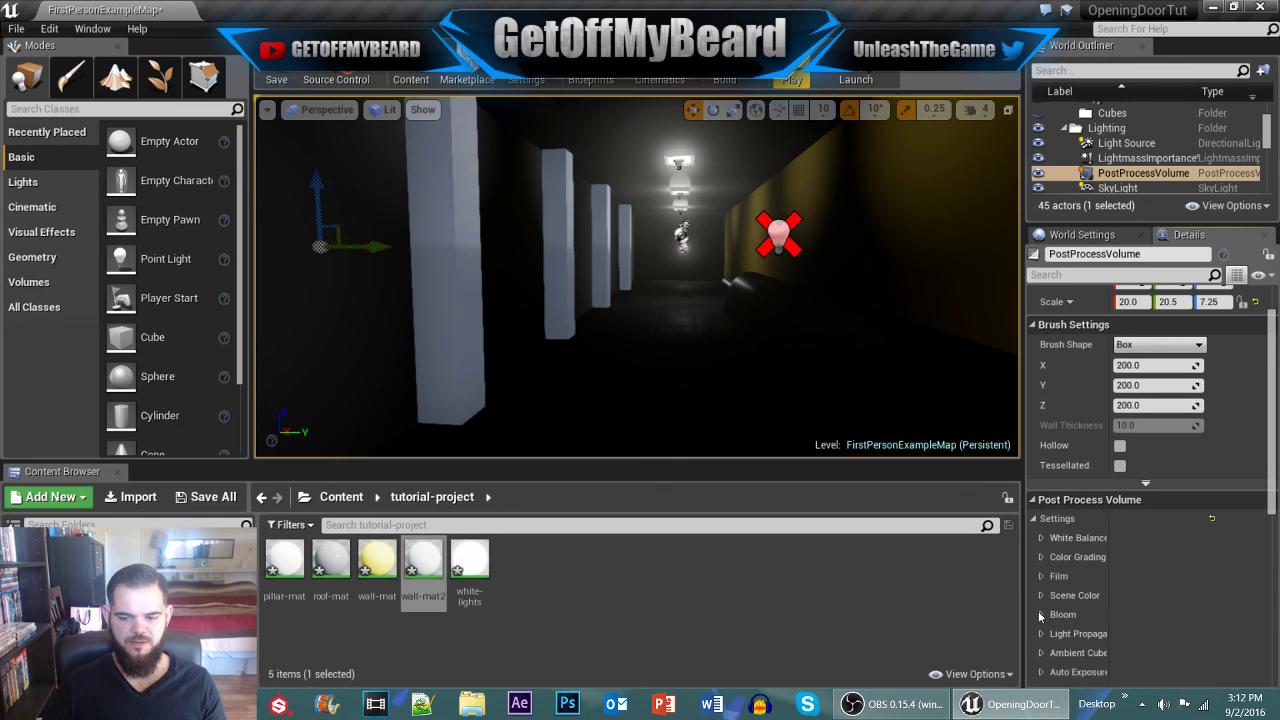
Step: Raise the post process volume's ambient cubemap intensity to about 3.49
{"action": "left_click", "coordinate": [1041, 652]}
{"action": "scroll", "coordinate": [1060, 610], "scroll_direction": "down", "scroll_amount": 2}
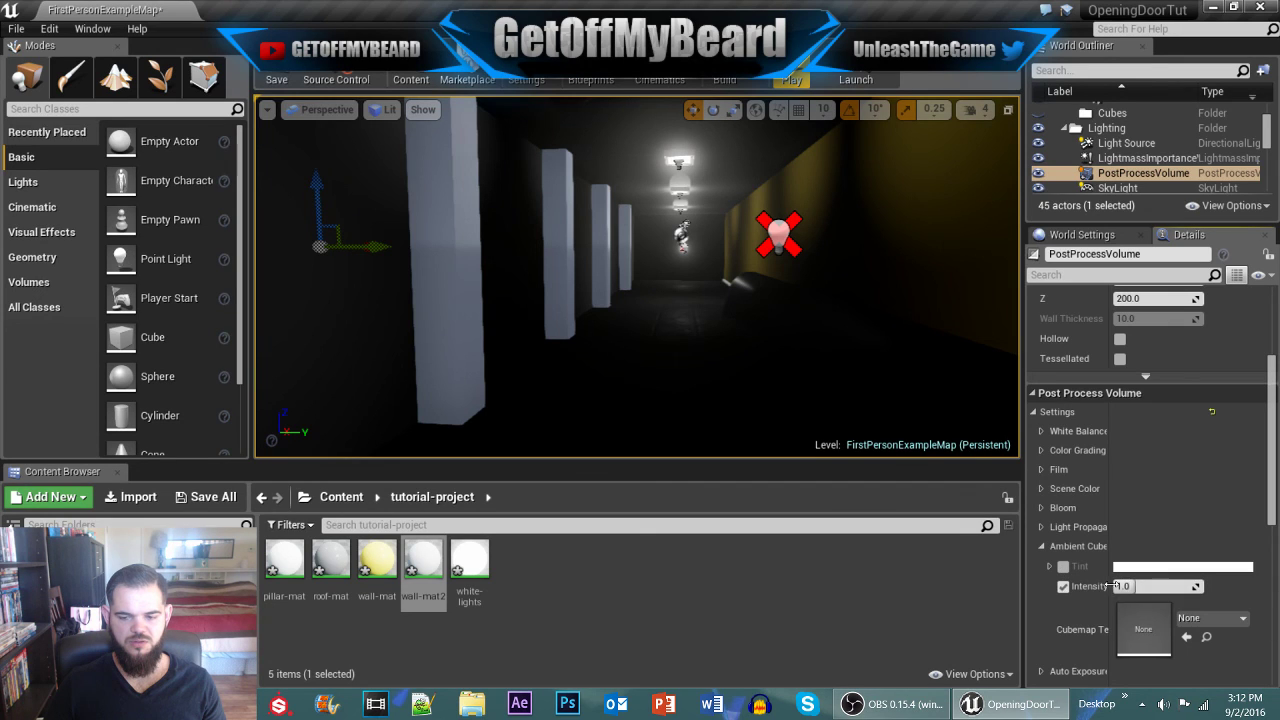
{"action": "left_click_drag", "start_coordinate": [1110, 586], "coordinate": [1160, 586]}
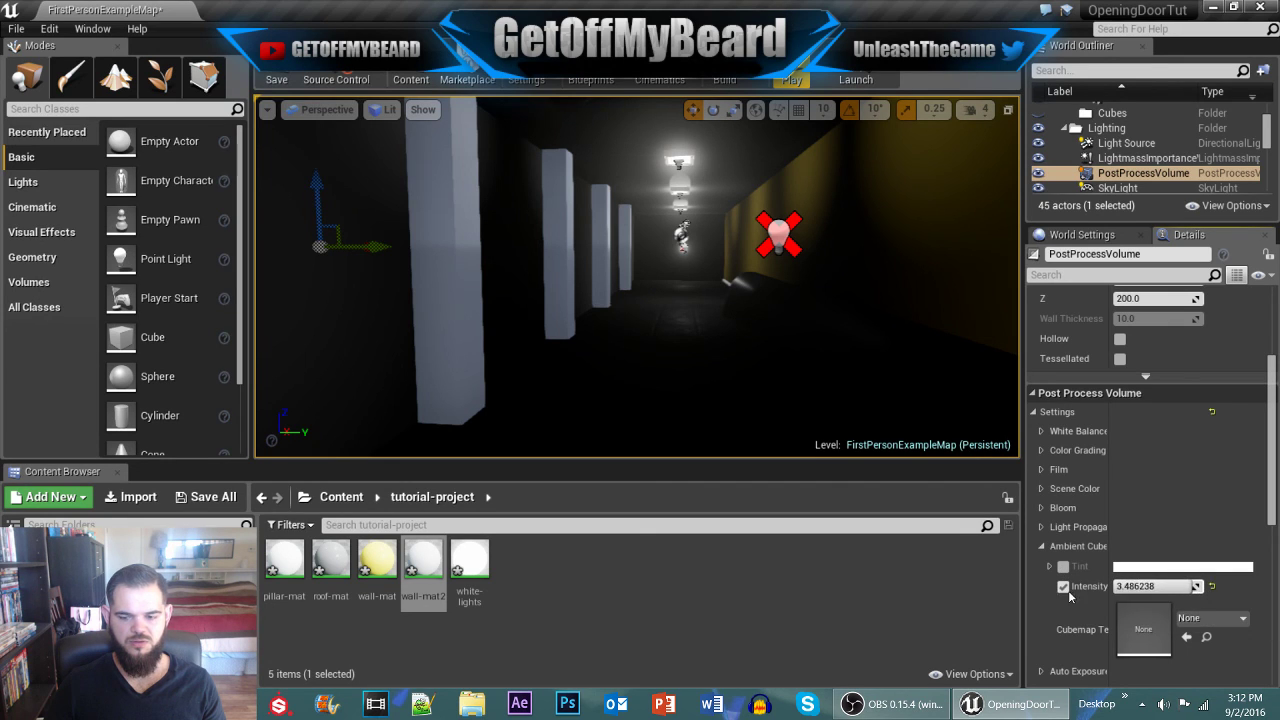
{"action": "left_click", "coordinate": [1040, 548]}
{"action": "left_click", "coordinate": [1040, 527]}
{"action": "left_click", "coordinate": [1040, 527]}
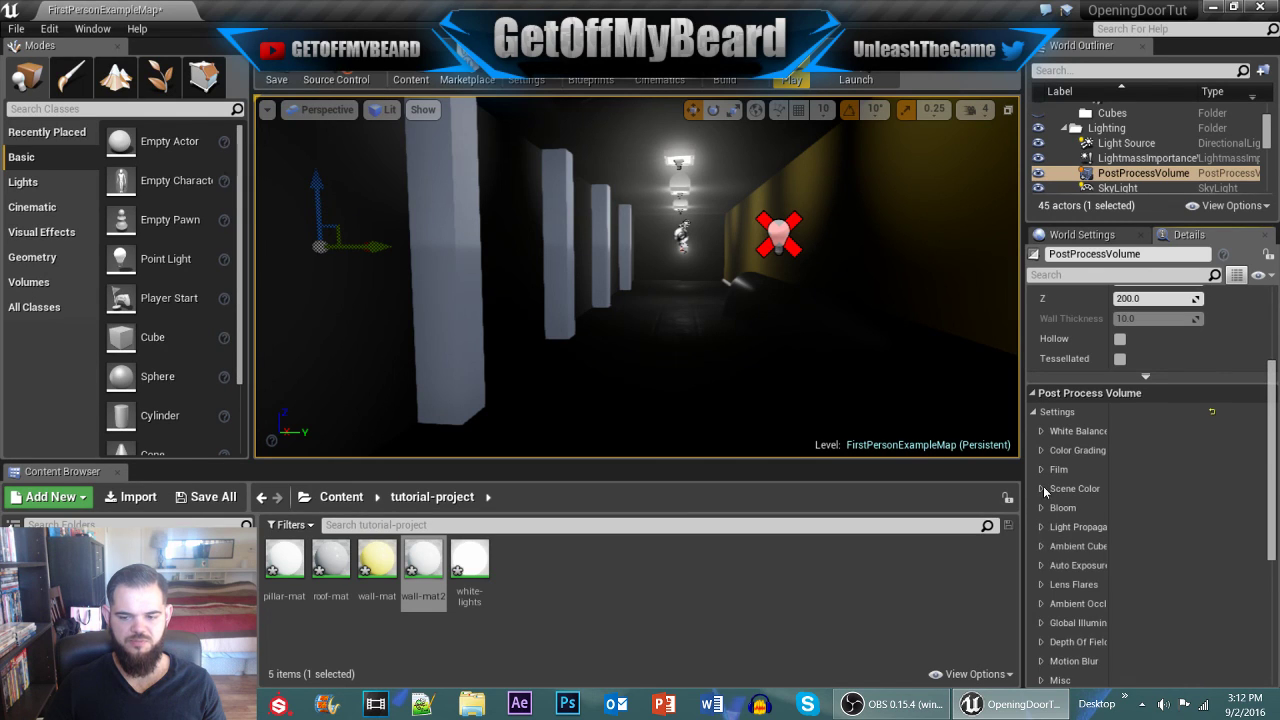
Step: Enable the post process volume's indirect lighting intensity under global illumination and raise it to about 1.7
{"action": "left_click", "coordinate": [1041, 488]}
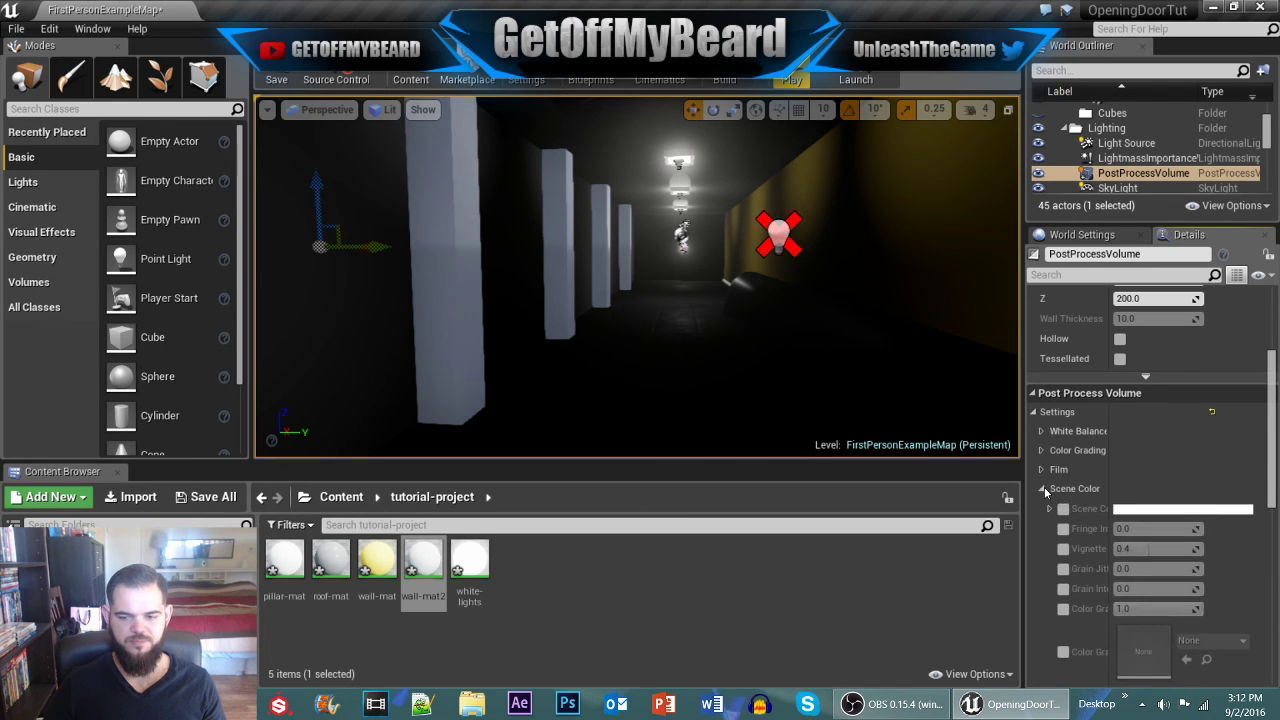
{"action": "left_click", "coordinate": [1041, 488]}
{"action": "scroll", "coordinate": [1054, 513], "scroll_direction": "down", "scroll_amount": 1}
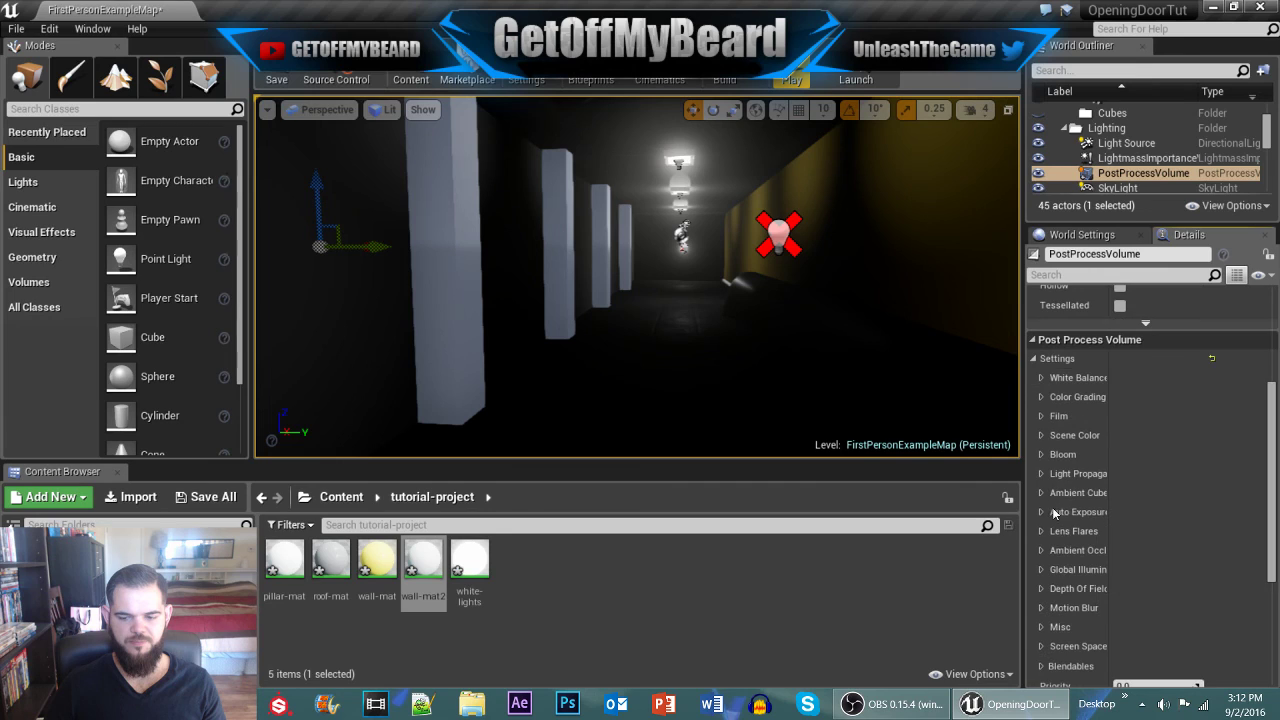
{"action": "left_click", "coordinate": [1041, 569]}
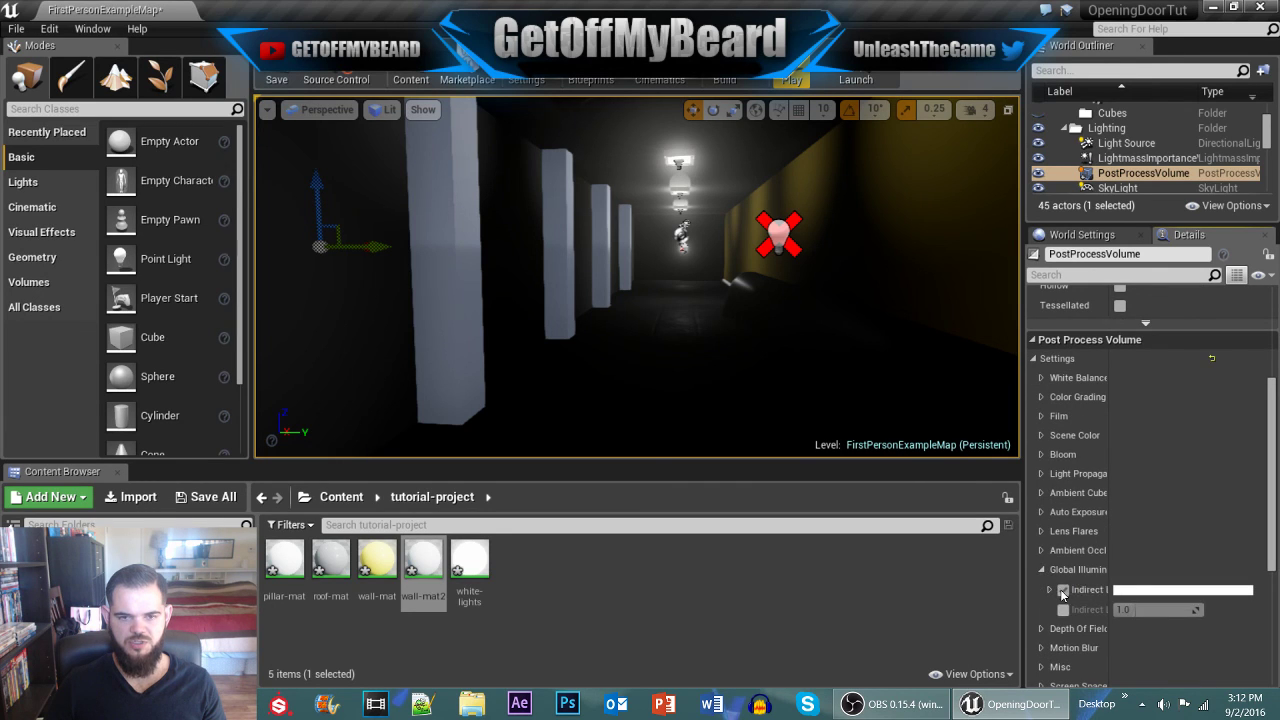
{"action": "left_click", "coordinate": [1063, 609]}
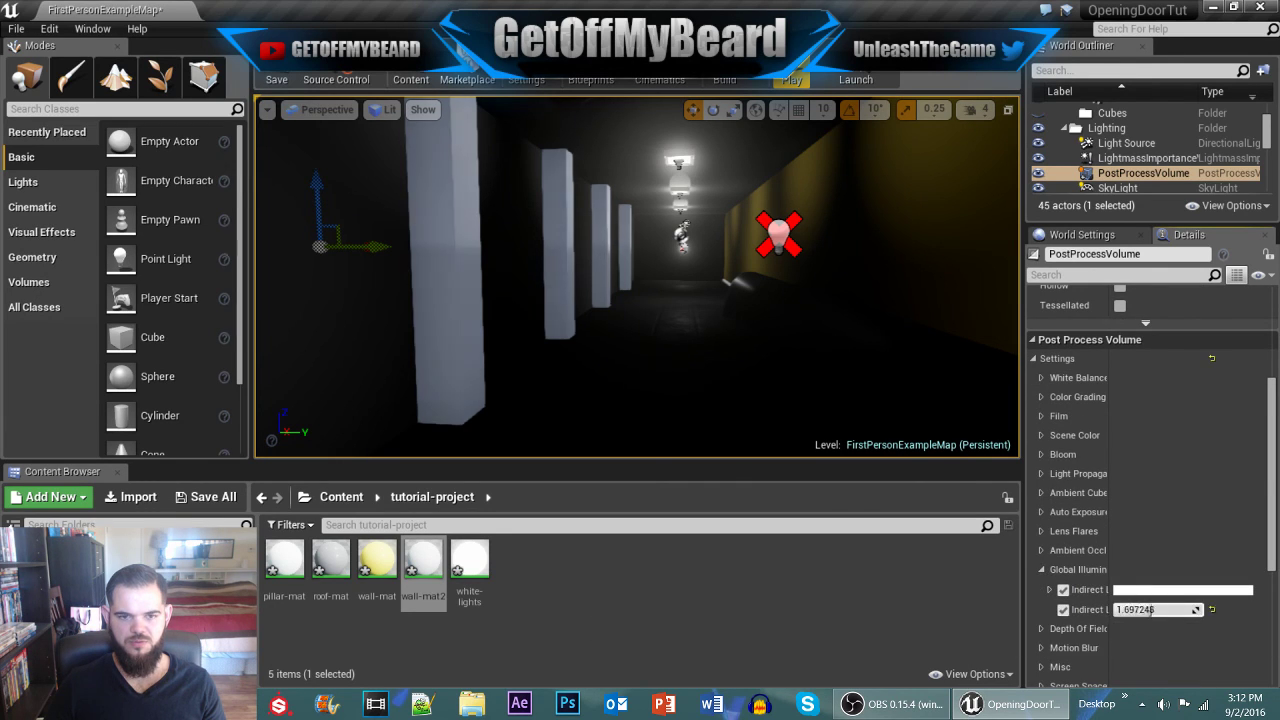
{"action": "mouse_move", "coordinate": [1125, 609]}
{"action": "left_mouse_down"}
{"action": "mouse_move", "coordinate": [1190, 611]}
{"action": "mouse_move", "coordinate": [1150, 610]}
{"action": "left_mouse_up"}
{"action": "left_click", "coordinate": [1042, 570]}
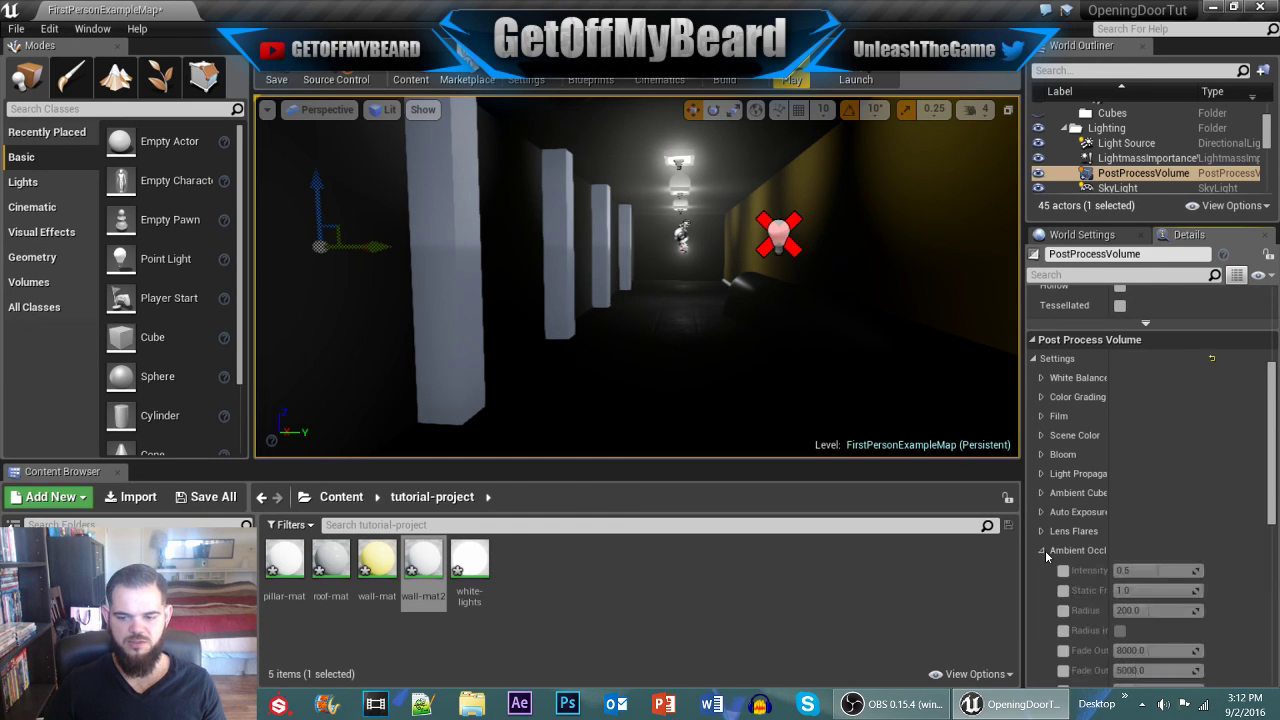
Step: Try to adjust the post process volume's ambient occlusion intensity
{"action": "left_click", "coordinate": [1042, 550]}
{"action": "mouse_move", "coordinate": [1116, 571]}
{"action": "left_mouse_down"}
{"action": "mouse_move", "coordinate": [1150, 571]}
{"action": "mouse_move", "coordinate": [1135, 571]}
{"action": "left_mouse_up"}
{"action": "left_click", "coordinate": [1041, 549]}
Step: Check the view down the corridor past the pillars and build the level's lighting only
{"action": "key", "text": "w"}
{"action": "right_click_drag", "start_coordinate": [640, 280], "coordinate": [760, 400]}
{"action": "right_click_drag", "start_coordinate": [645, 345], "coordinate": [310, 280]}
{"action": "key", "text": "w"}
{"action": "mouse_move", "coordinate": [560, 283]}
{"action": "right_mouse_down"}
{"action": "mouse_move", "coordinate": [590, 282]}
{"action": "mouse_move", "coordinate": [530, 284]}
{"action": "mouse_move", "coordinate": [545, 284]}
{"action": "right_mouse_up"}
{"action": "left_click", "coordinate": [746, 80]}
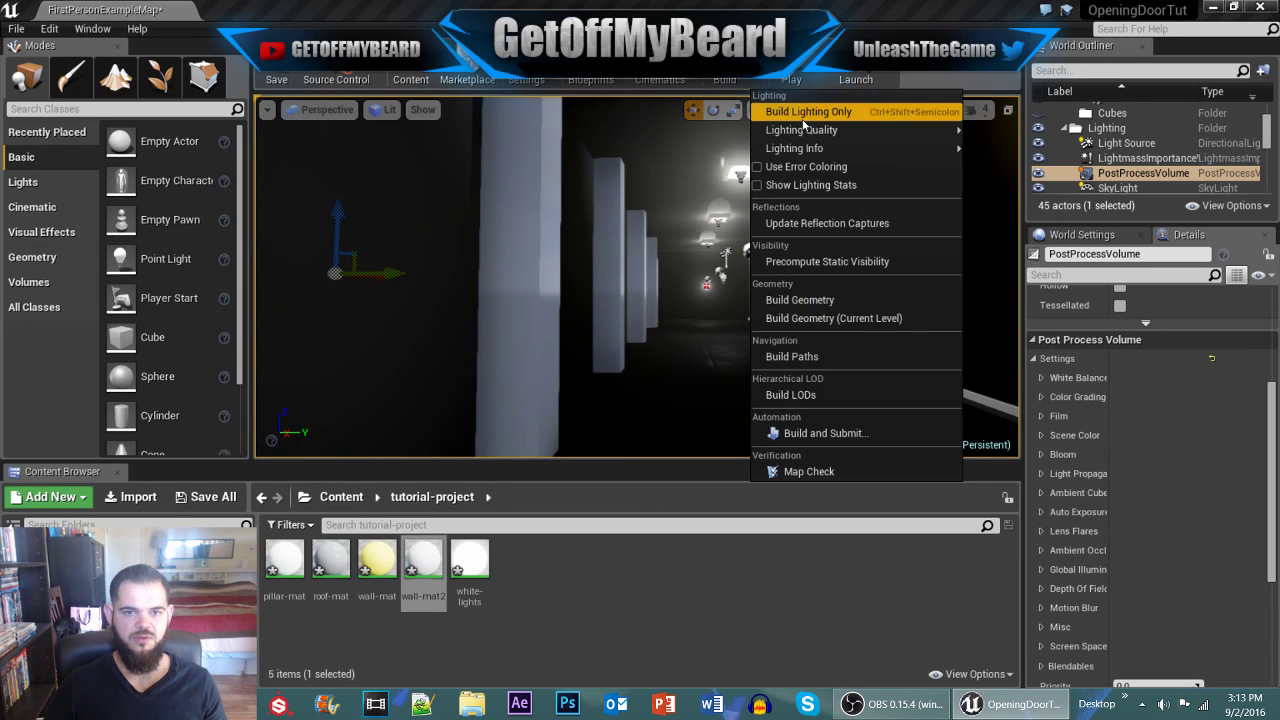
{"action": "left_click", "coordinate": [811, 114]}
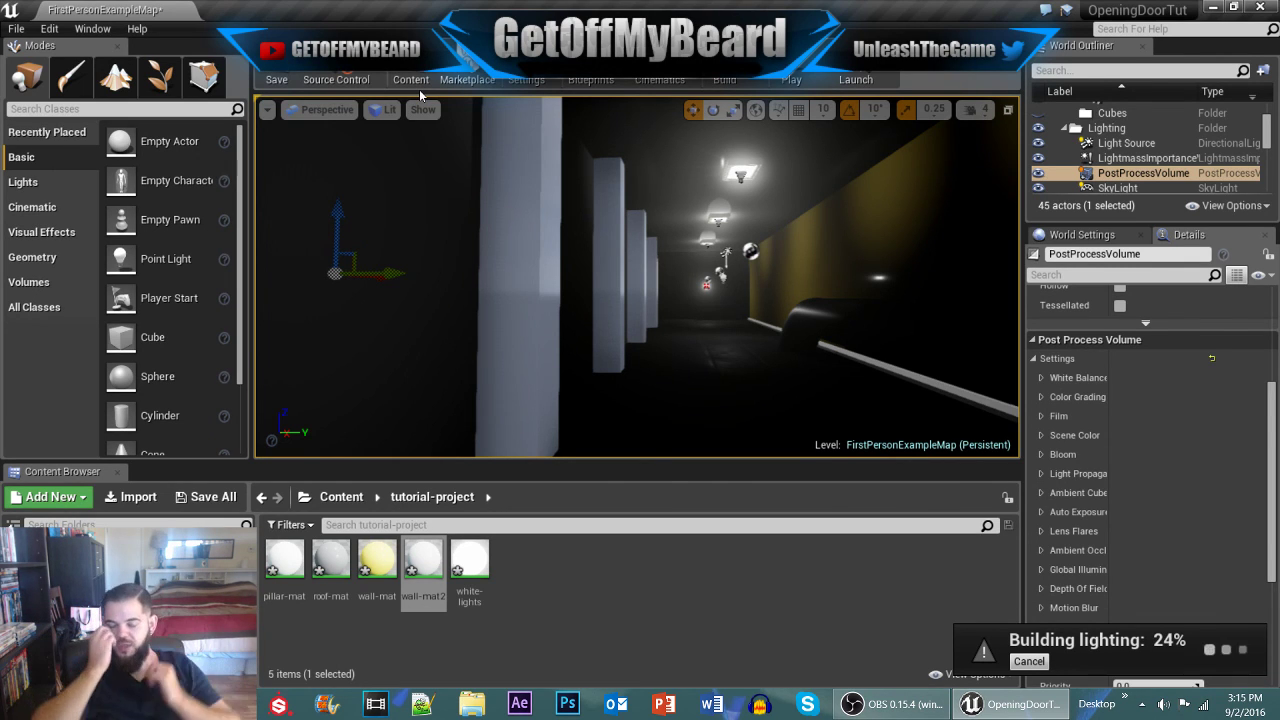
Step: Look around the level while the lighting builds and dismiss the lighting results log
{"action": "key", "text": "f"}
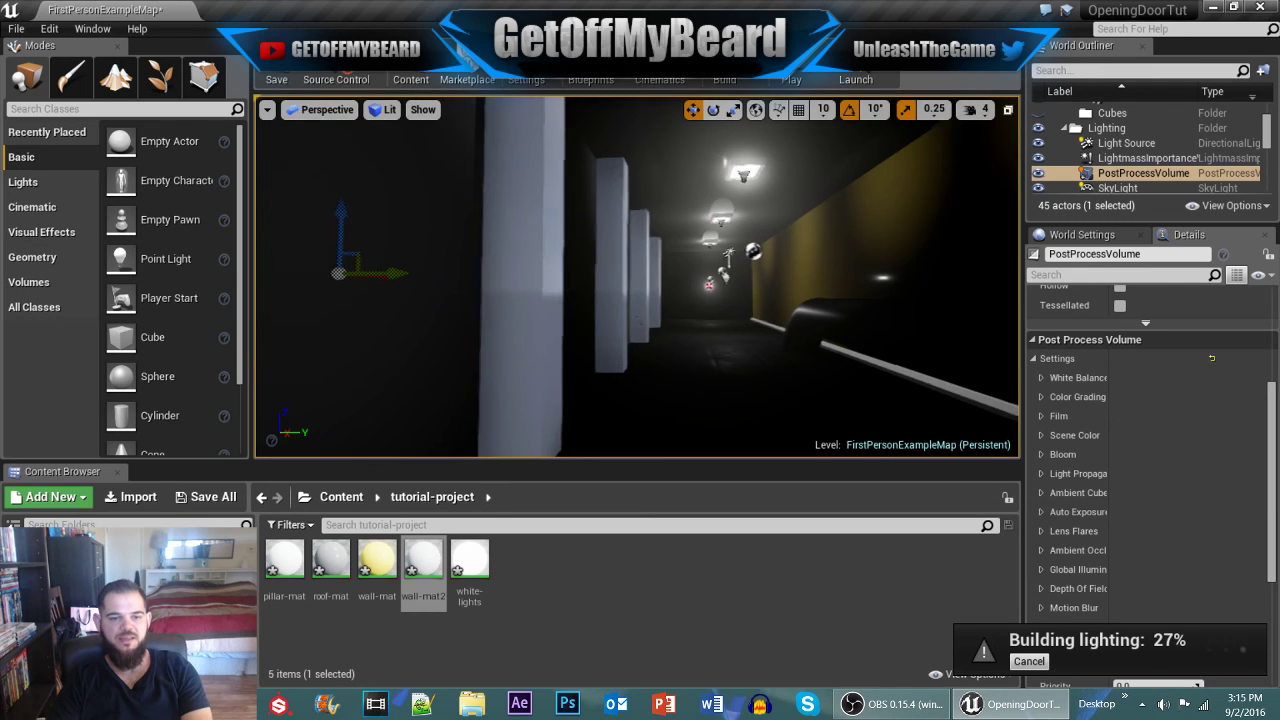
{"action": "key", "text": "w"}
{"action": "right_click_drag", "start_coordinate": [640, 290], "coordinate": [640, 360]}
{"action": "right_click_drag", "start_coordinate": [887, 150], "coordinate": [350, 335]}
{"action": "key", "text": "s"}
{"action": "key", "text": "w"}
{"action": "right_click_drag", "start_coordinate": [530, 320], "coordinate": [661, 381]}
{"action": "key", "text": "w"}
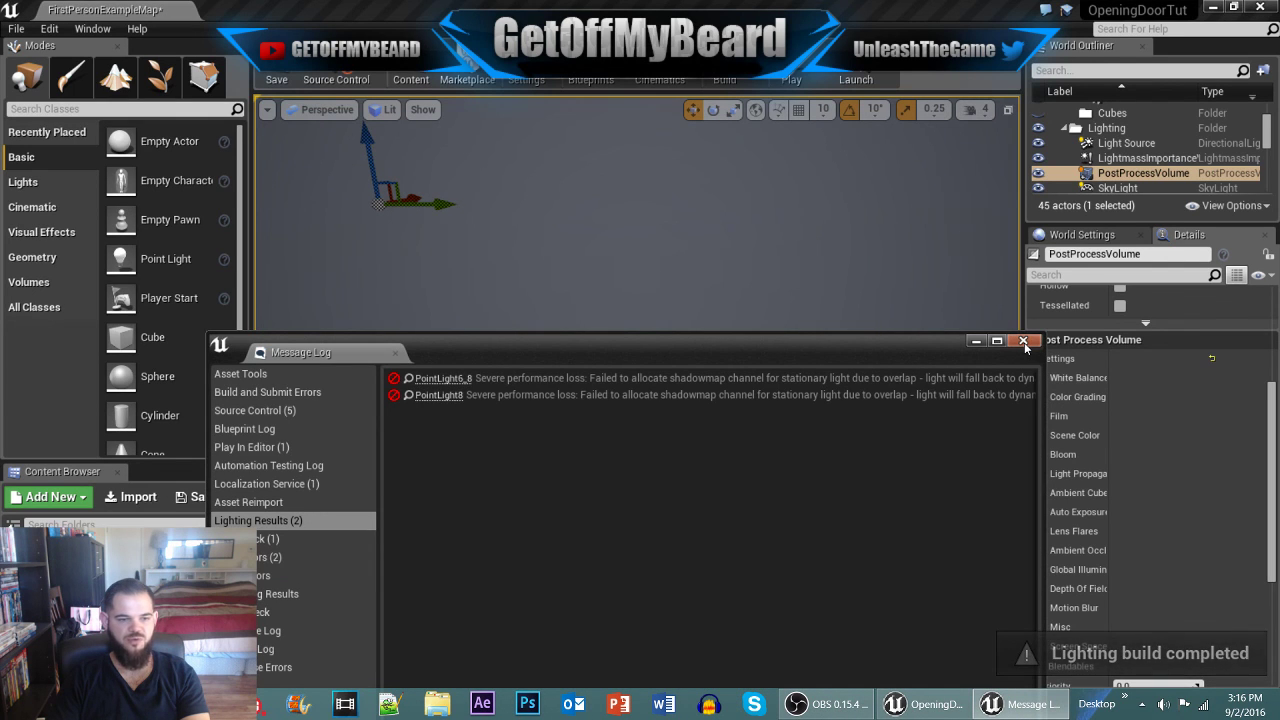
{"action": "left_click", "coordinate": [1023, 341]}
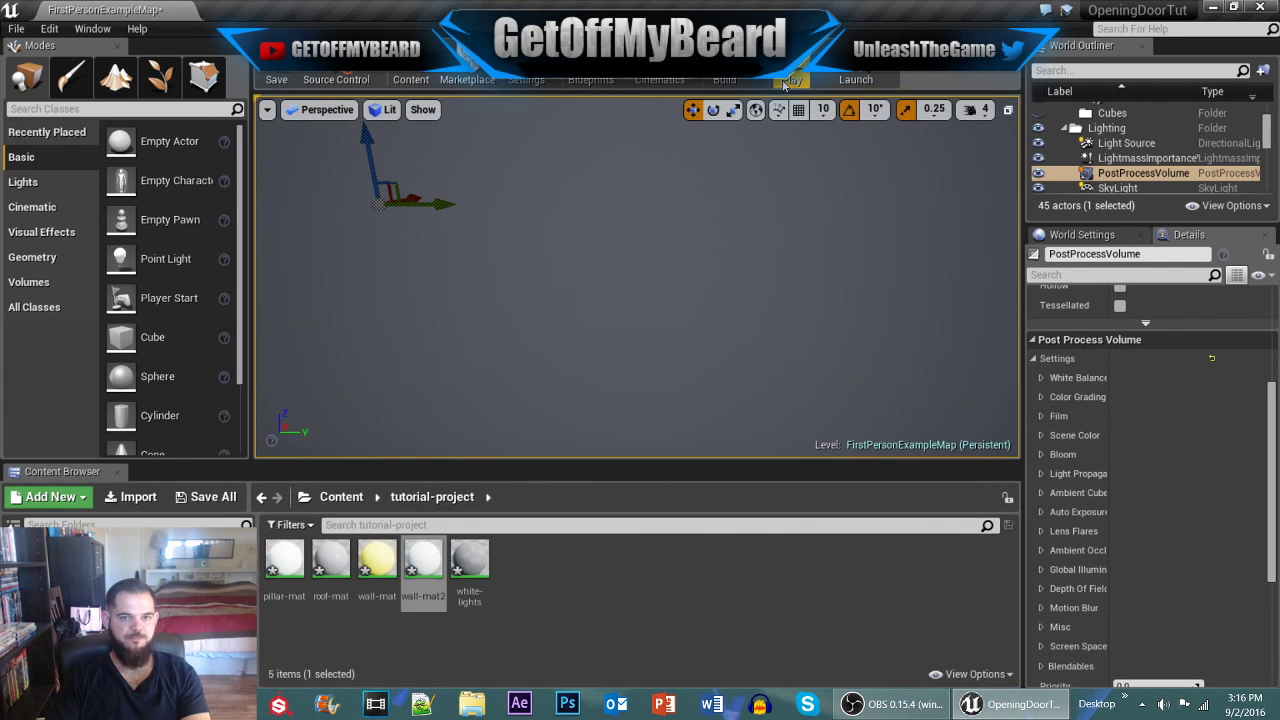
Step: Play-test the level, walking the corridor in both directions and firing shots to examine the built lighting and reflections
{"action": "left_click", "coordinate": [791, 72]}
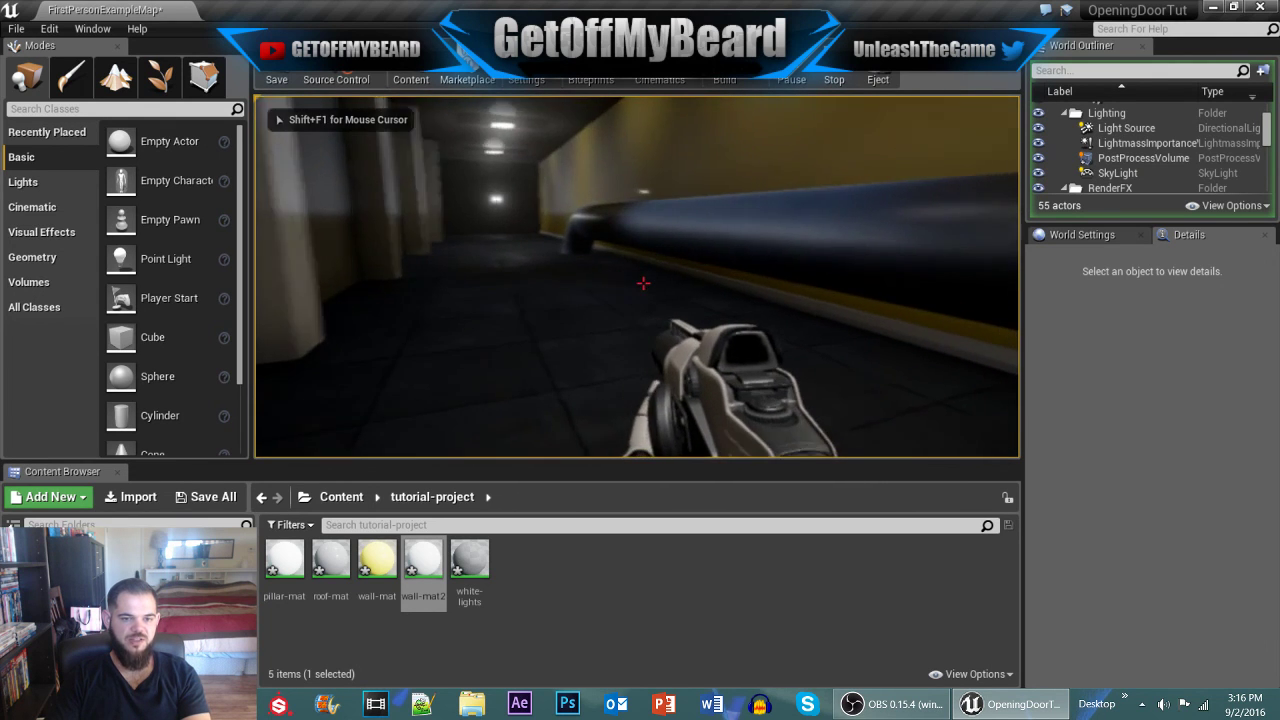
{"action": "key", "text": "w"}
{"action": "key", "text": "w"}
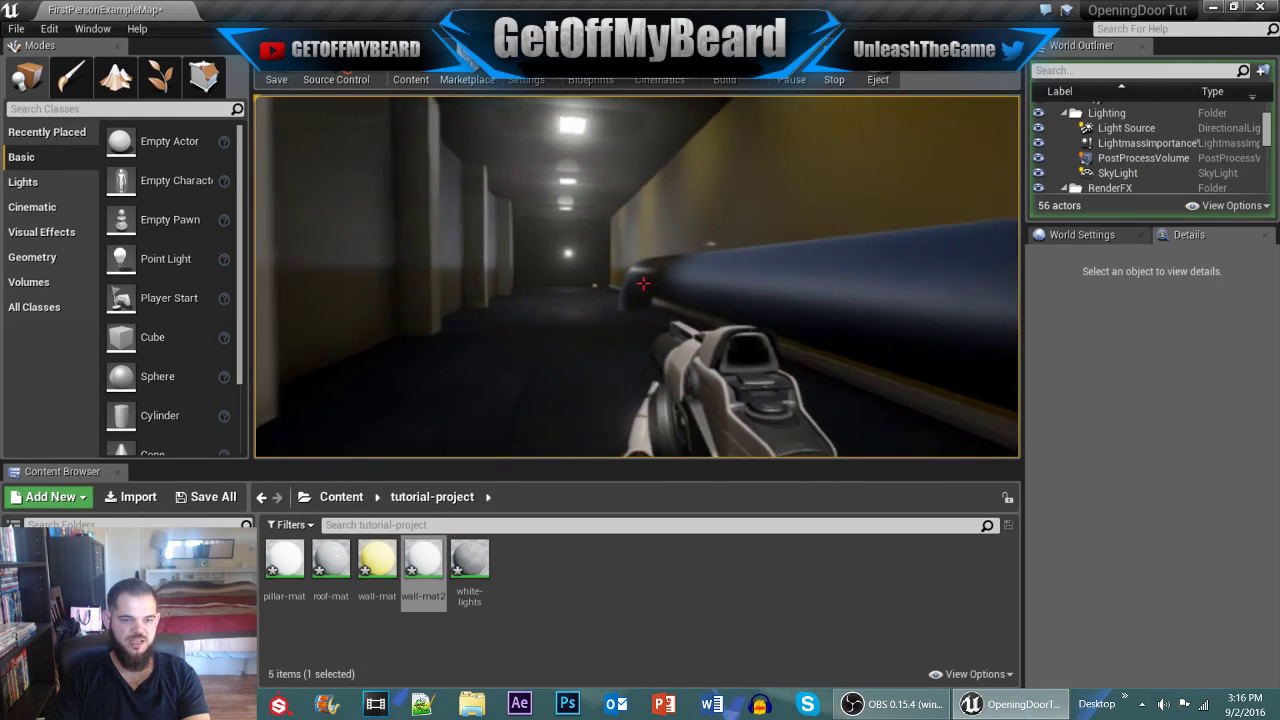
{"action": "left_click", "coordinate": [643, 284]}
{"action": "key", "text": "w"}
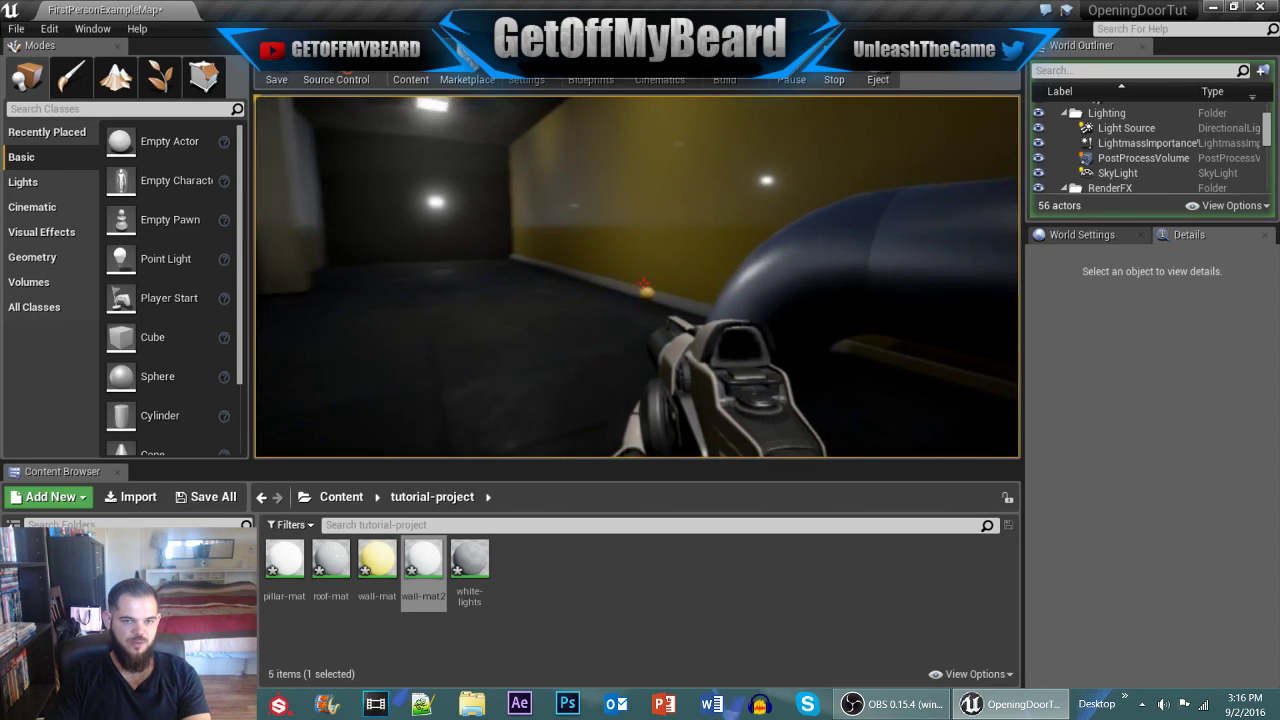
{"action": "key", "text": "w"}
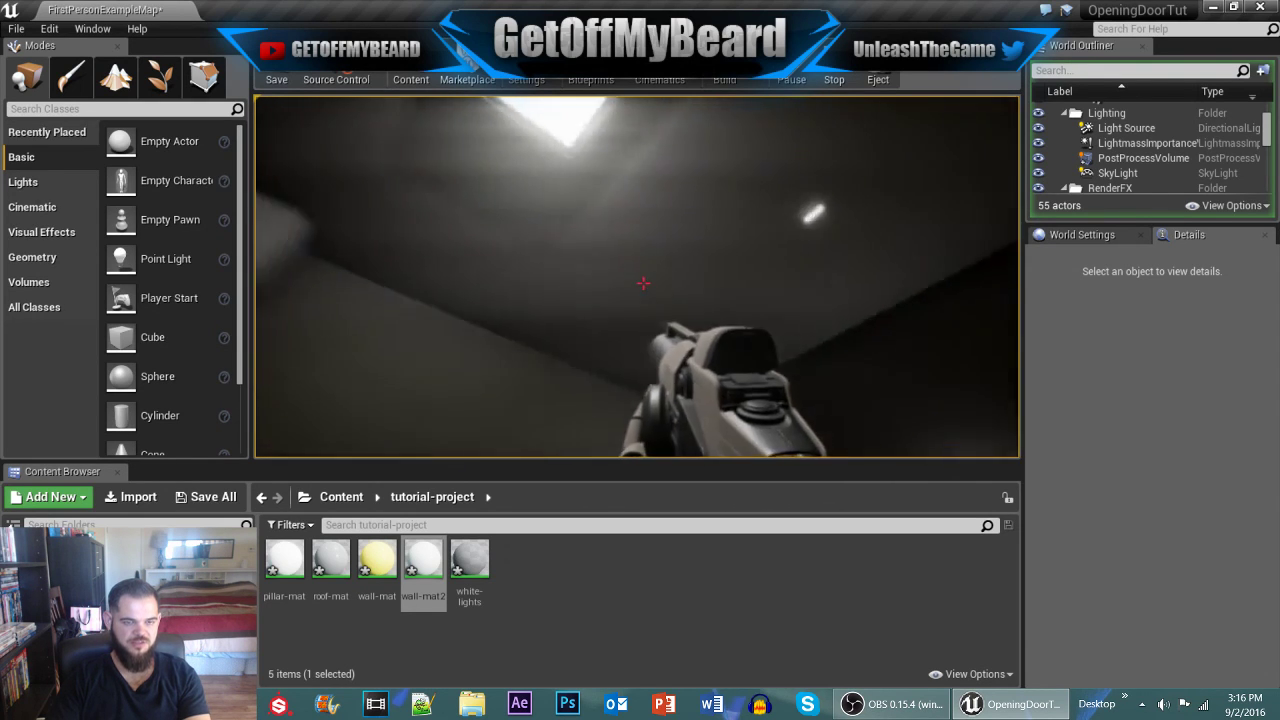
{"action": "key", "text": "w"}
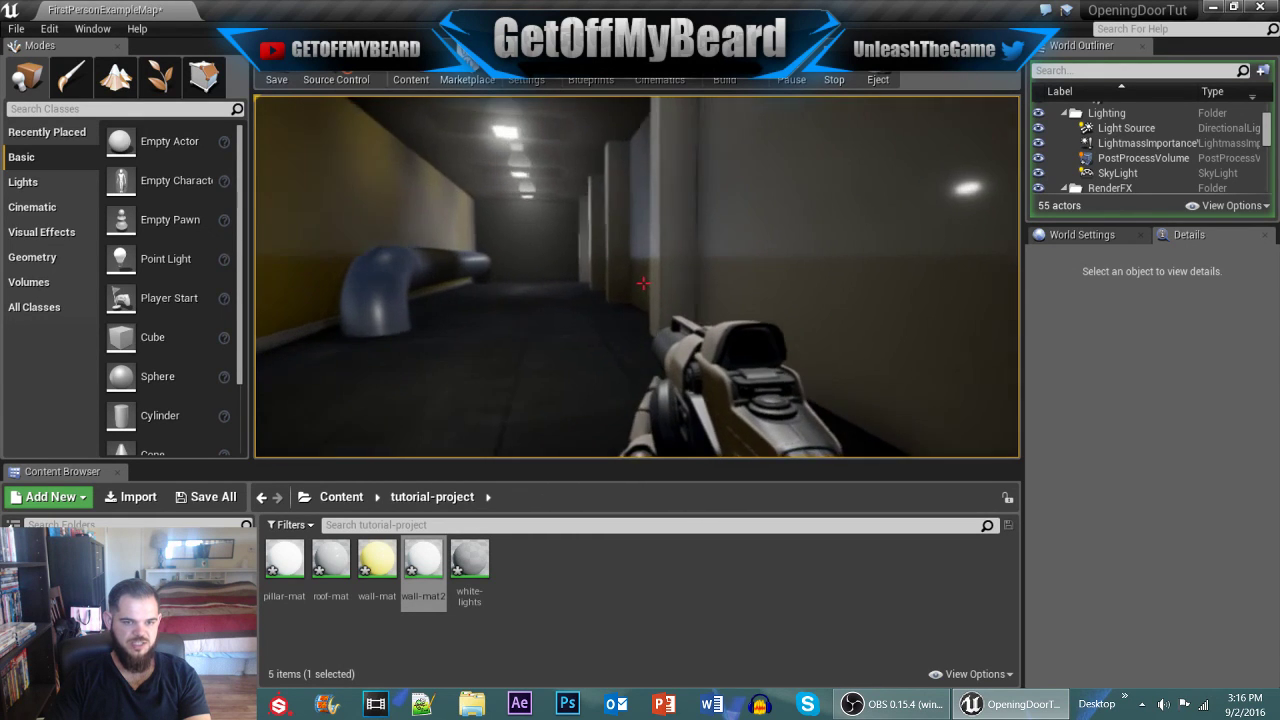
{"action": "key", "text": "w"}
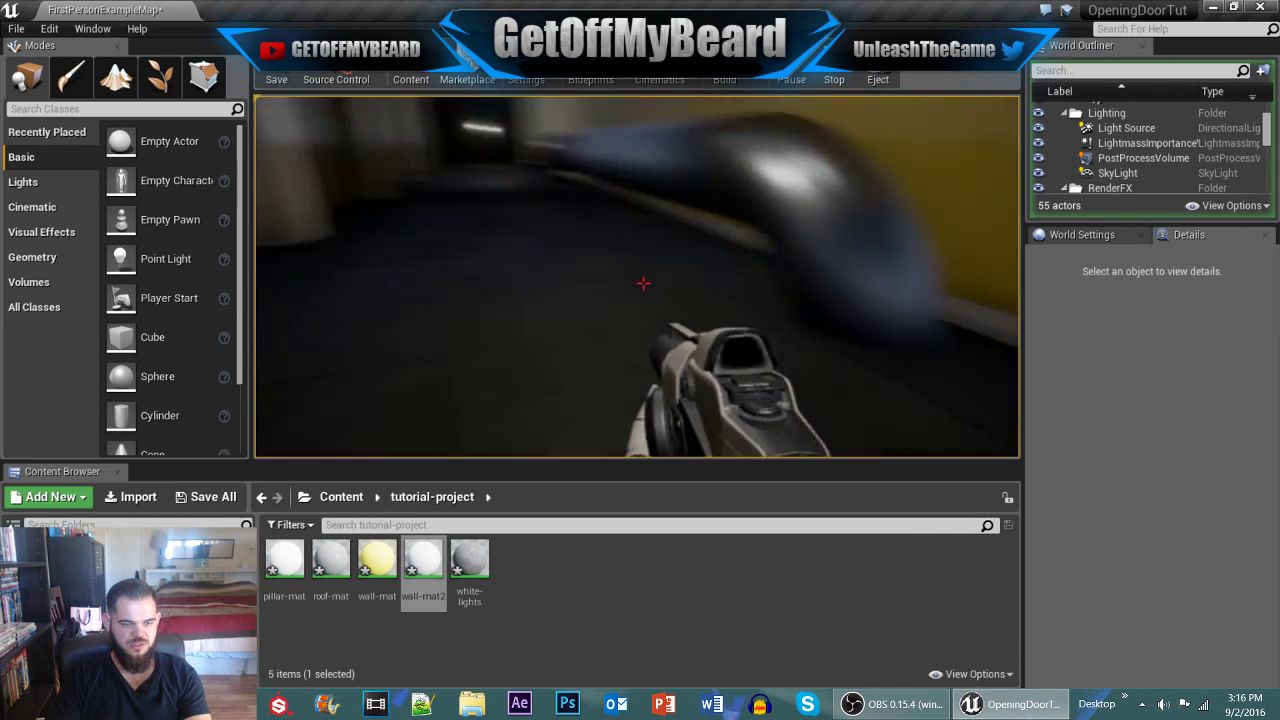
{"action": "key", "text": "w"}
{"action": "left_click", "coordinate": [643, 283]}
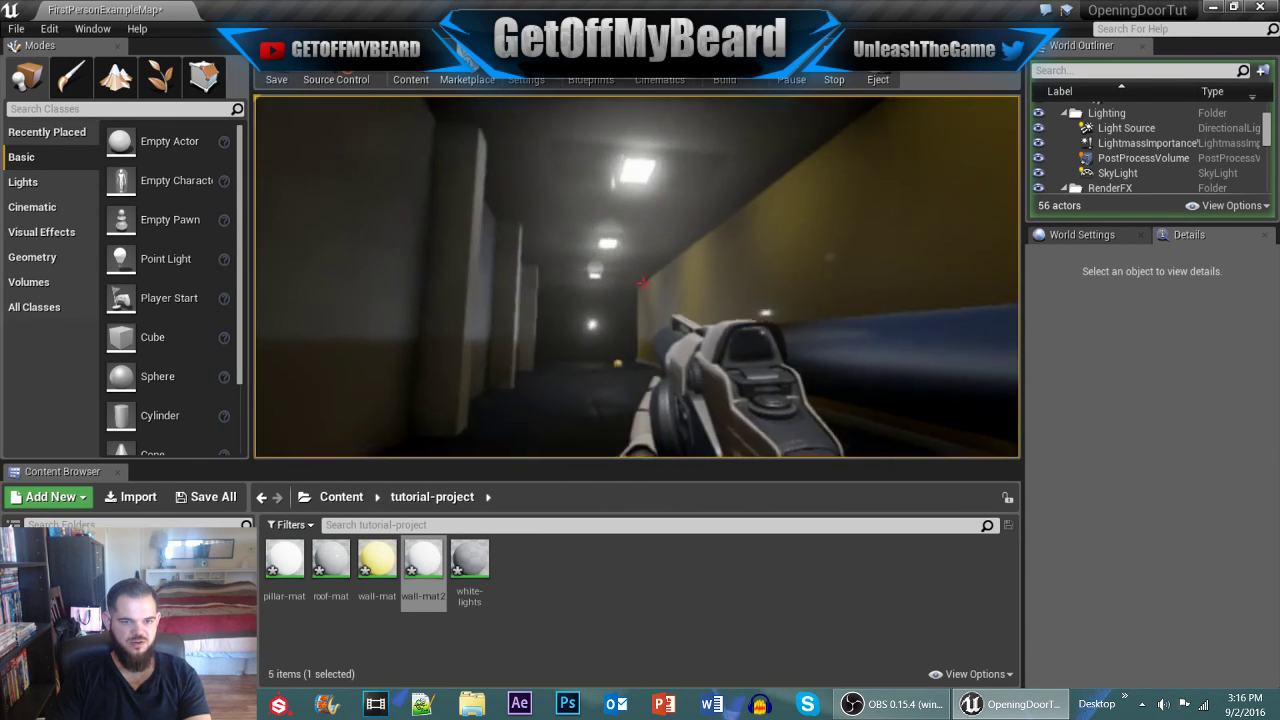
{"action": "key", "text": "w"}
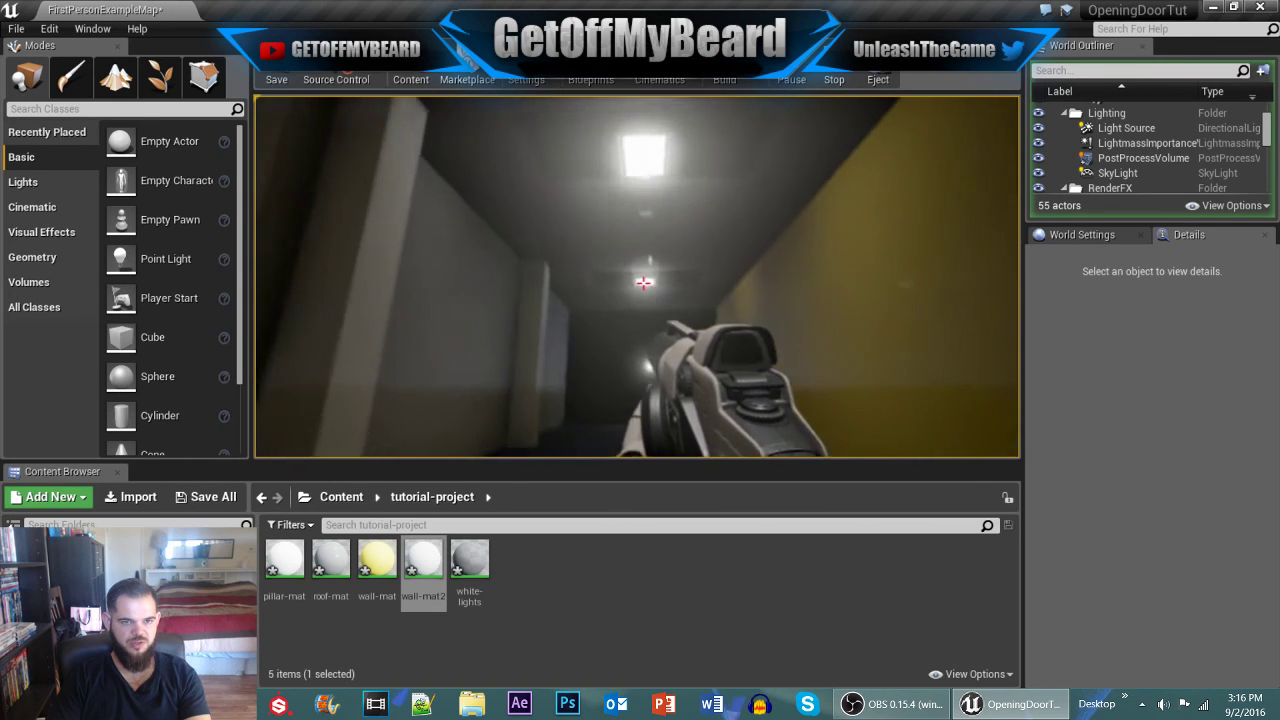
{"action": "key", "text": "w"}
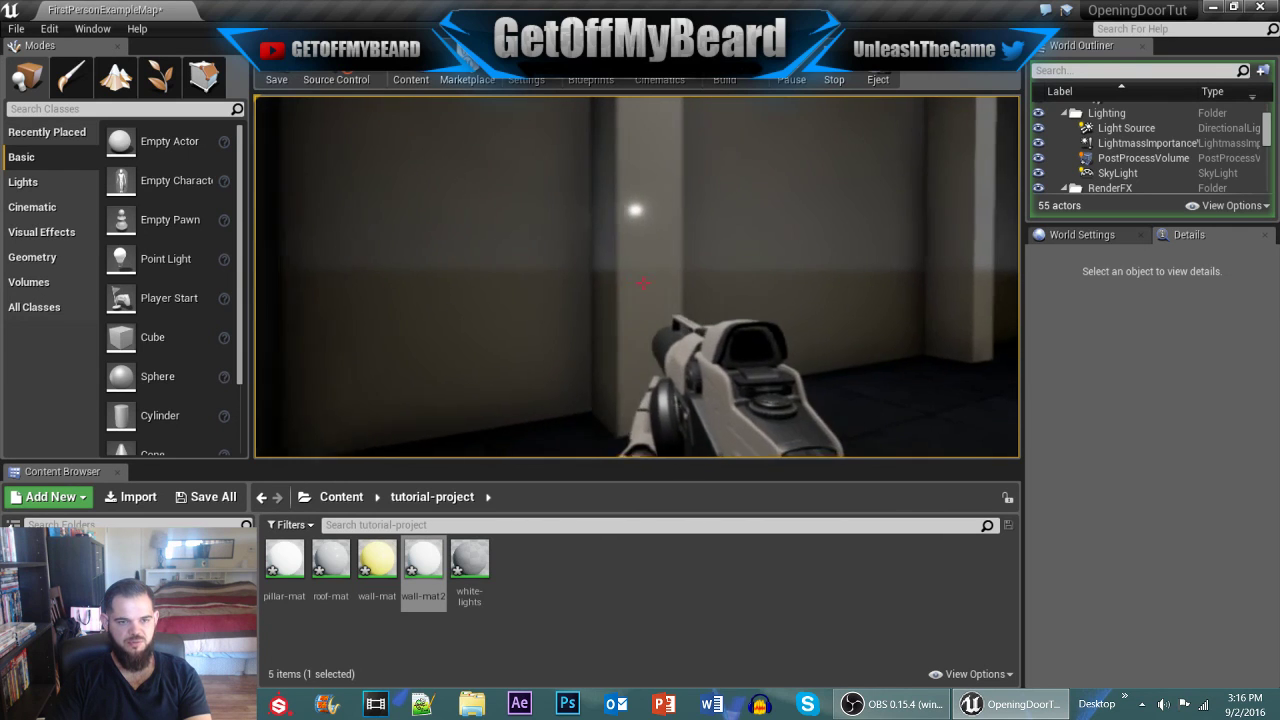
{"action": "left_click", "coordinate": [643, 283]}
{"action": "left_click", "coordinate": [643, 283]}
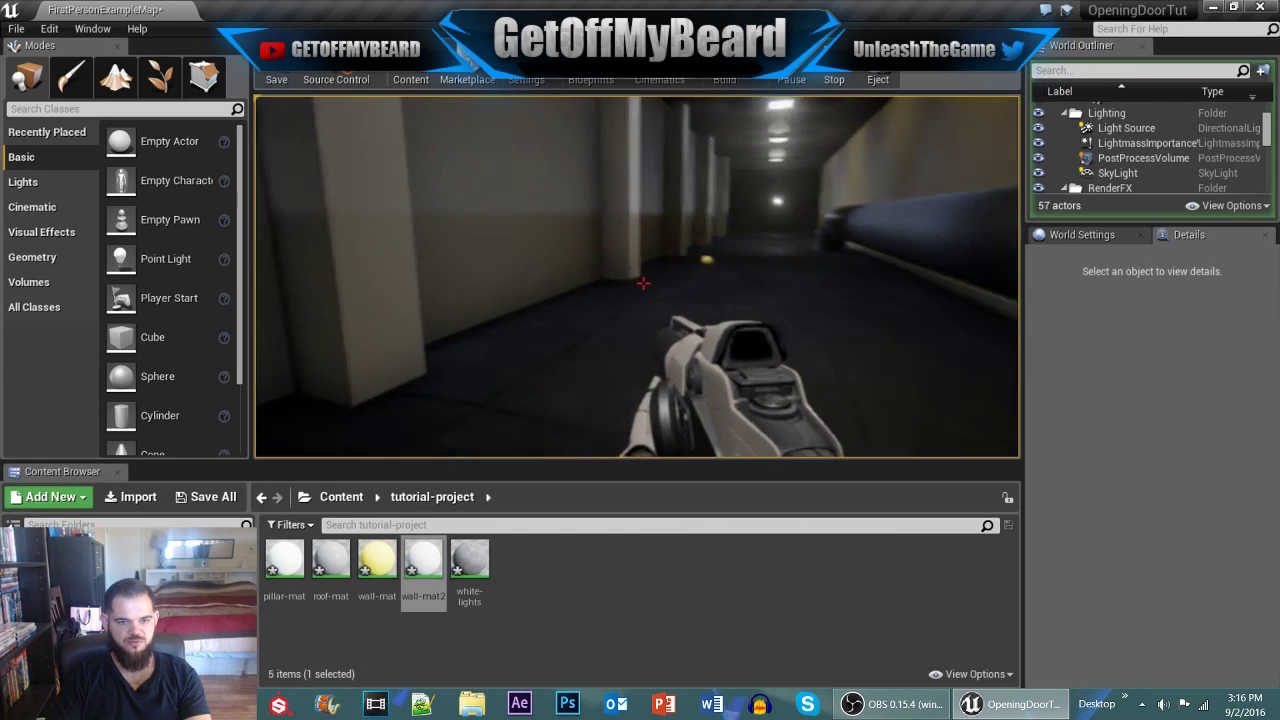
{"action": "key", "text": "Escape"}
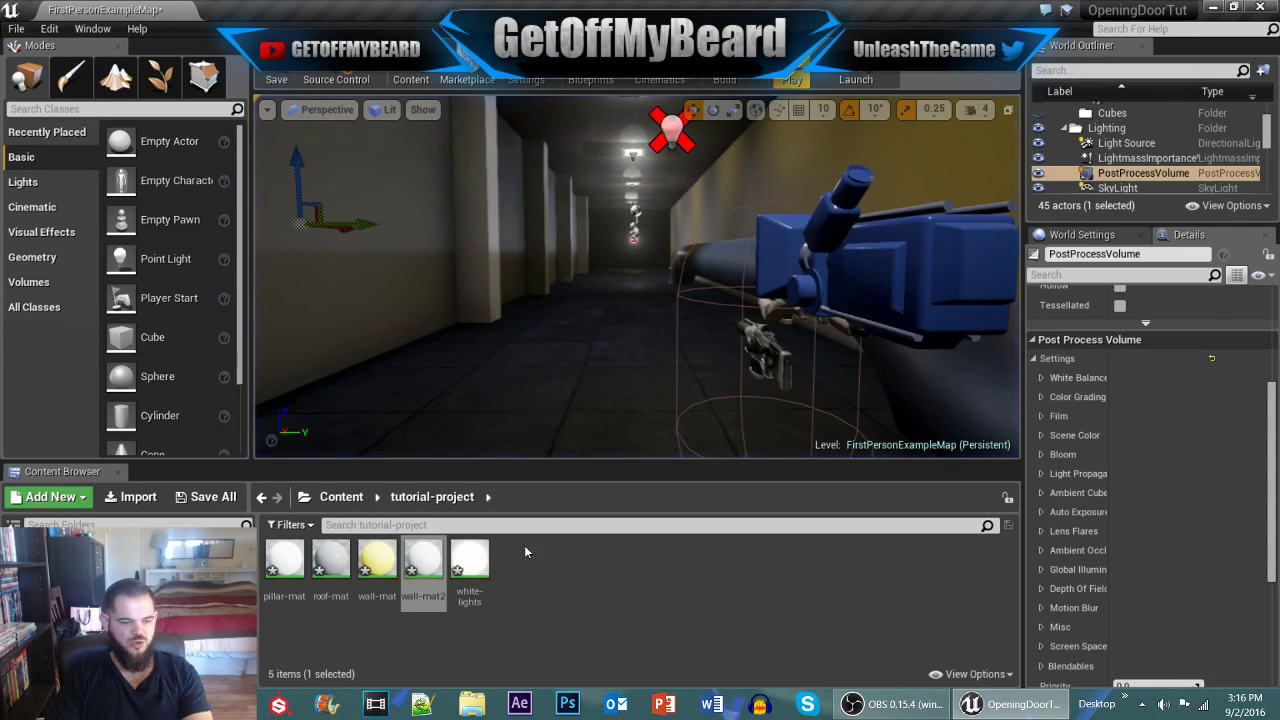
Step: In the white-lights material, set Const B of the Multiply node feeding Emissive Color to 5
{"action": "double_click", "coordinate": [472, 562]}
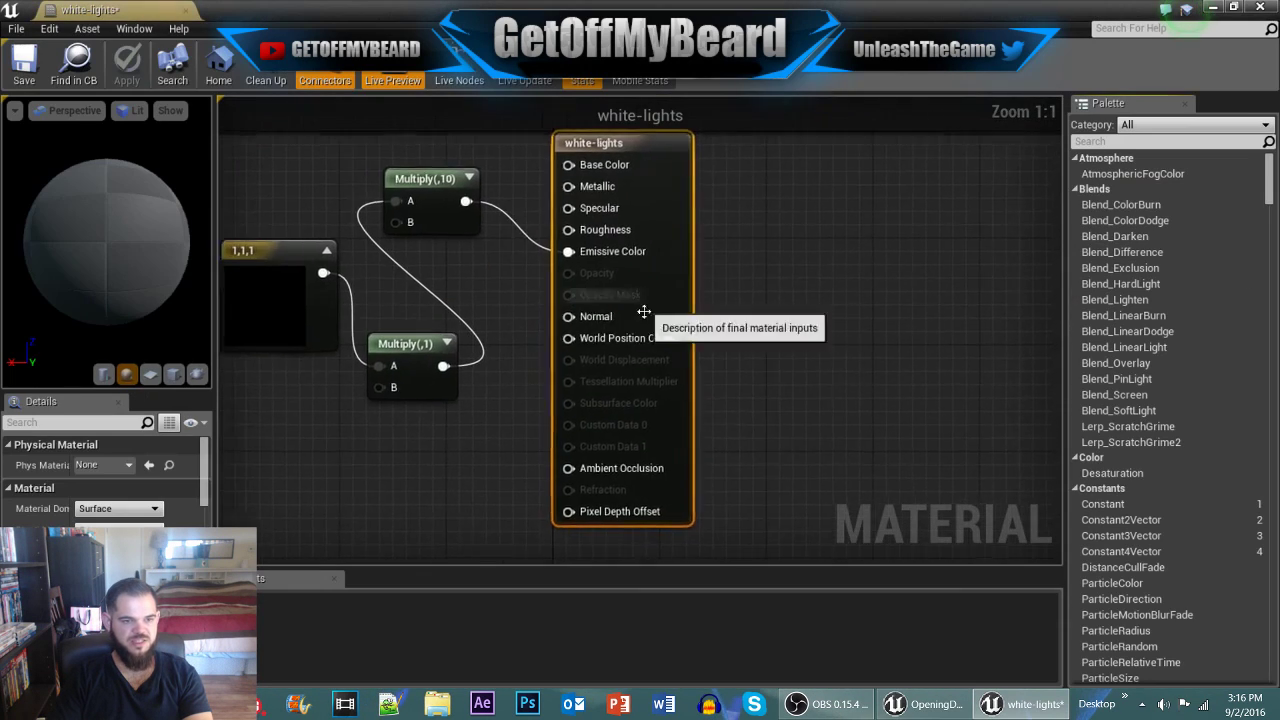
{"action": "left_click", "coordinate": [440, 181]}
{"action": "left_click", "coordinate": [119, 484]}
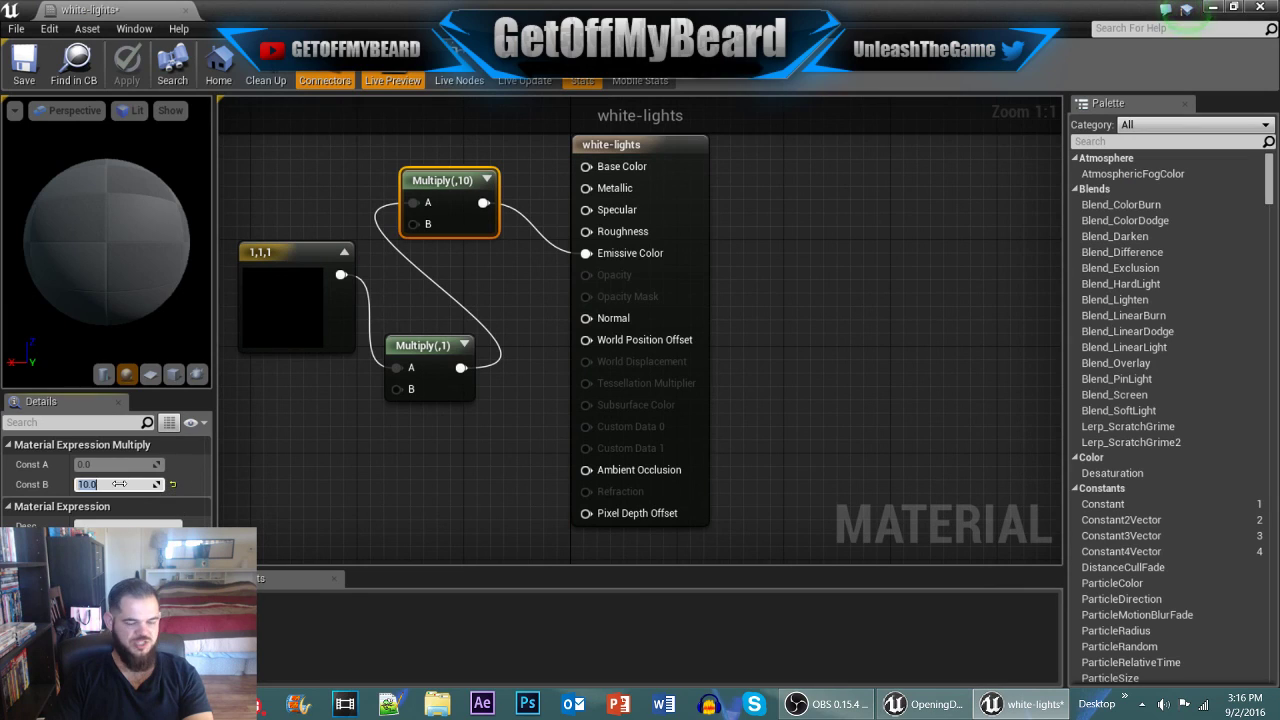
{"action": "type", "text": "5"}
{"action": "key", "text": "Return"}
Step: Try a Const B of 5 on the Multiply node fed by the white constant and restore it to 1
{"action": "left_click", "coordinate": [456, 390]}
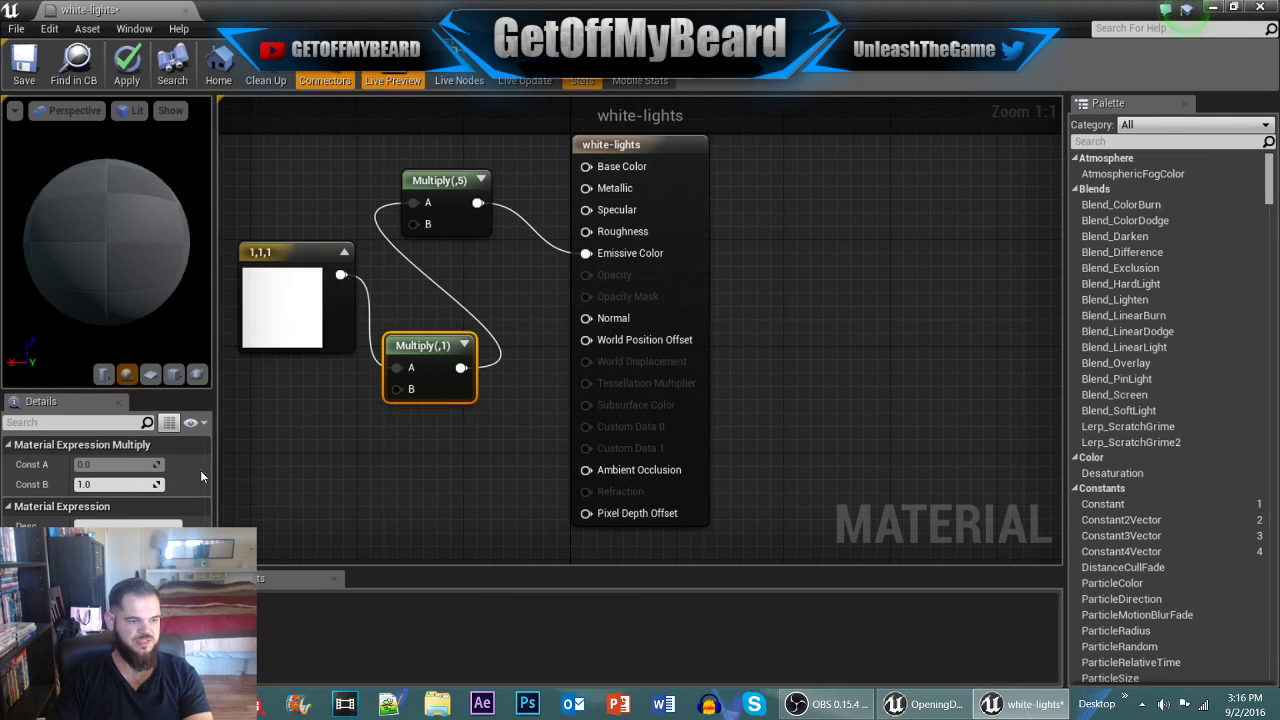
{"action": "left_click", "coordinate": [119, 484]}
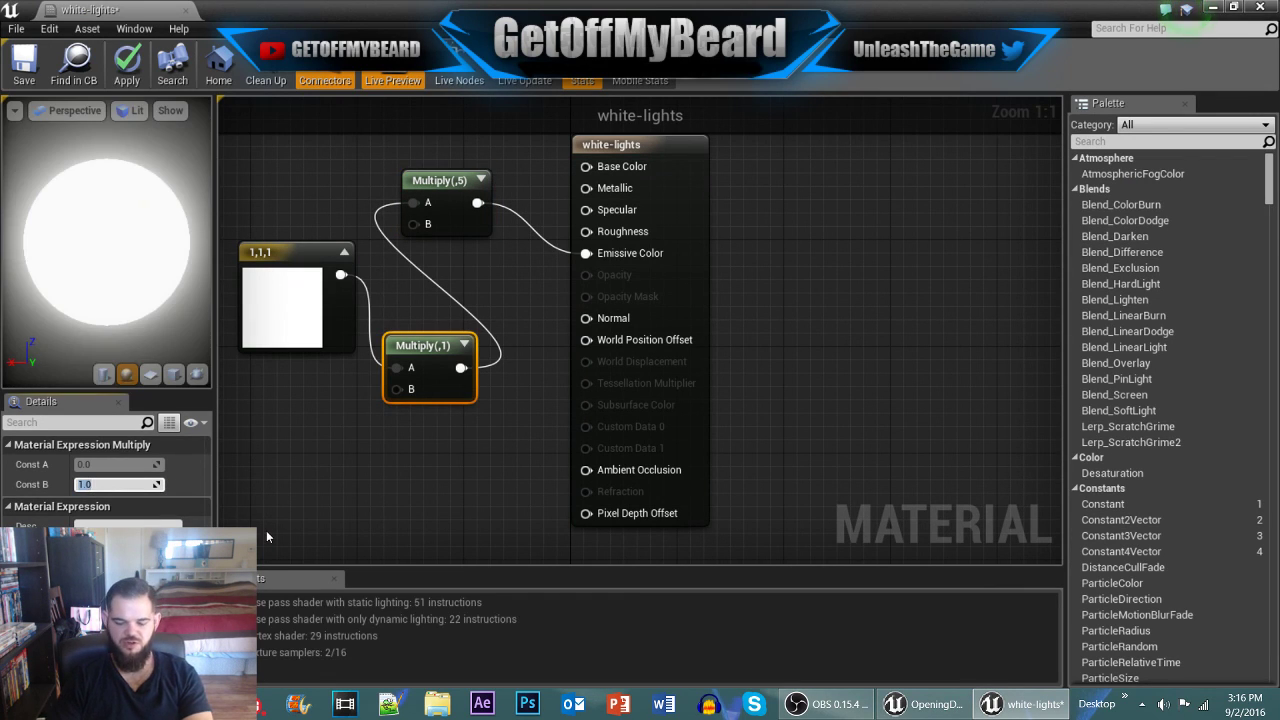
{"action": "type", "text": "5"}
{"action": "key", "text": "Return"}
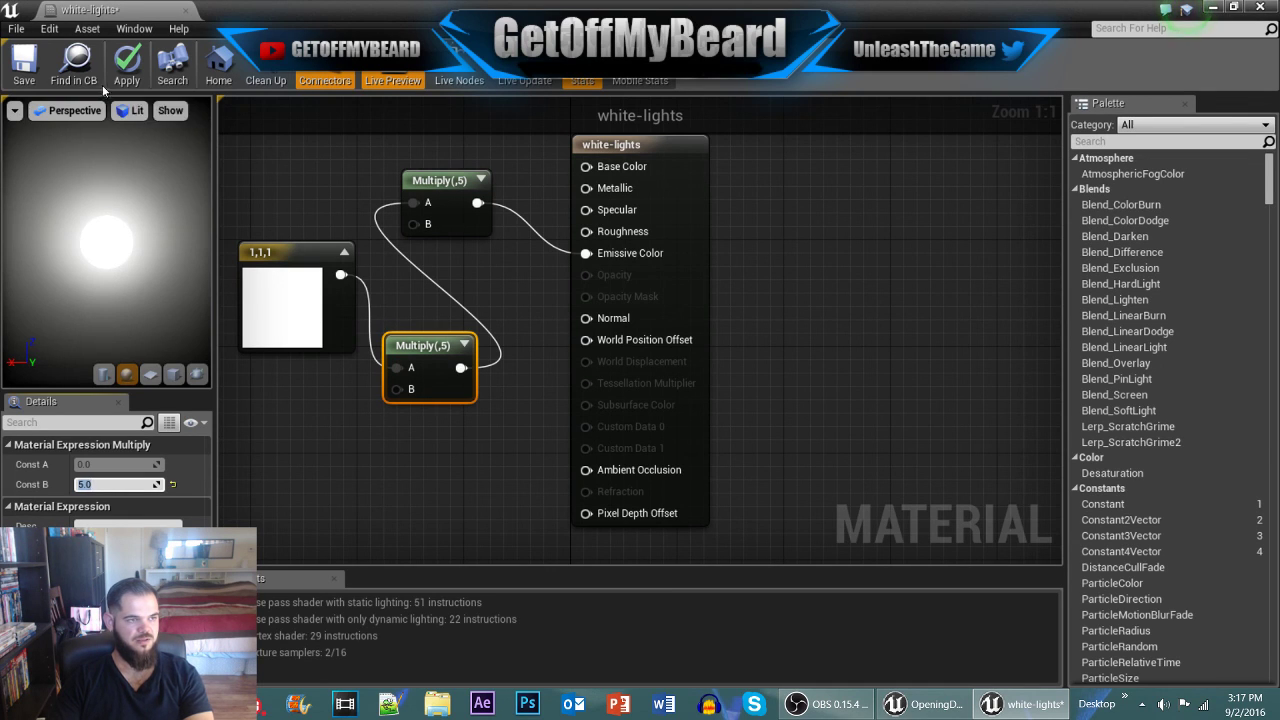
{"action": "type", "text": "1"}
{"action": "key", "text": "Return"}
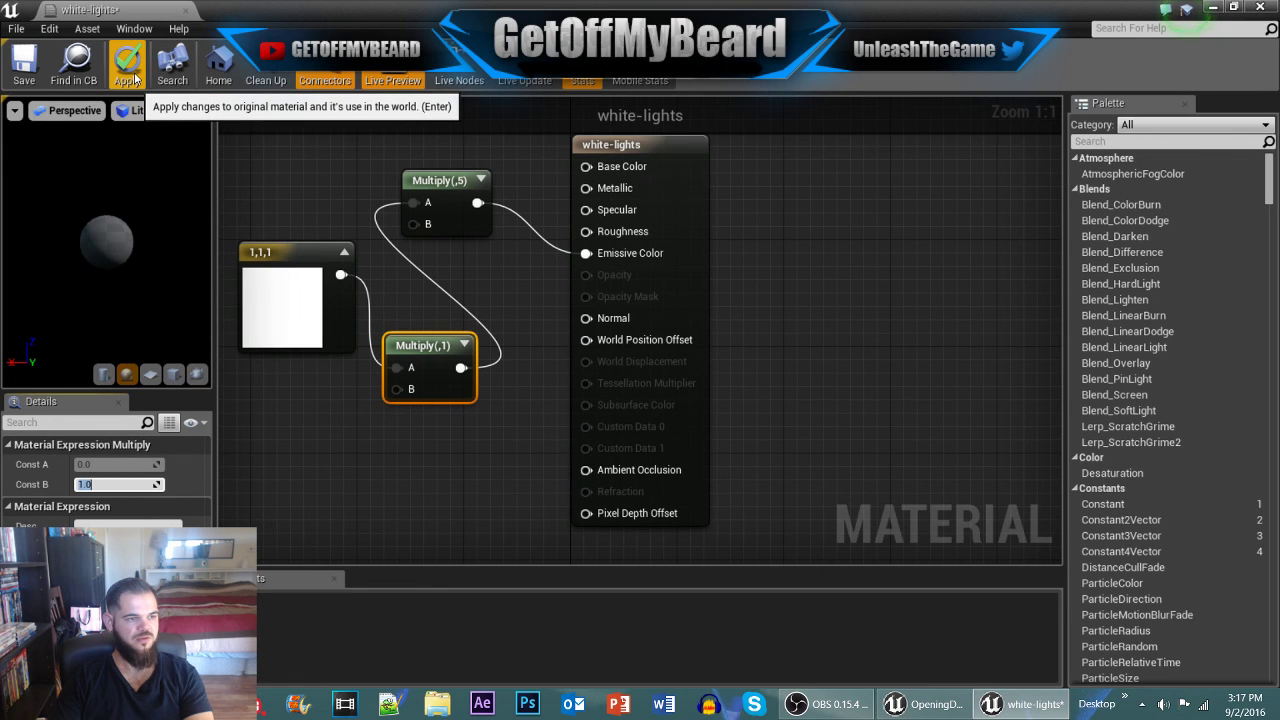
Step: Apply the changes to the white-lights material and close its editor
{"action": "left_click", "coordinate": [128, 68]}
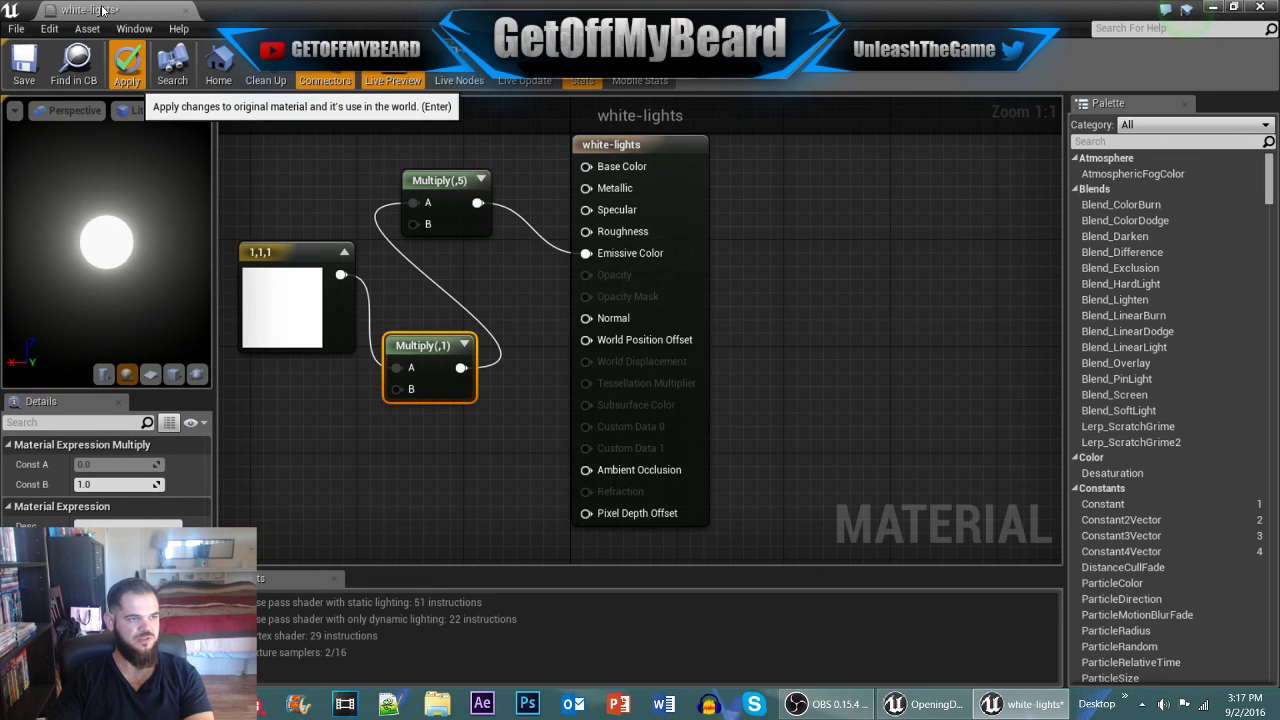
{"action": "left_click_drag", "start_coordinate": [108, 18], "coordinate": [267, 14]}
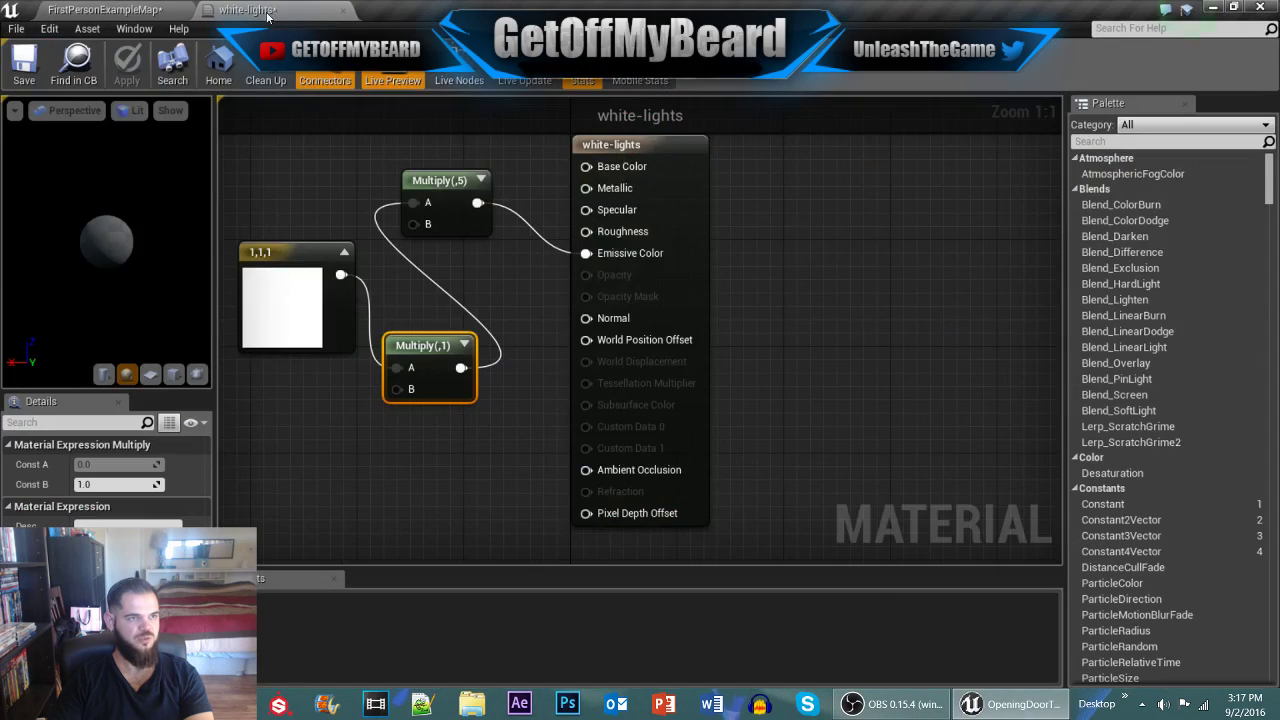
{"action": "left_click", "coordinate": [341, 11]}
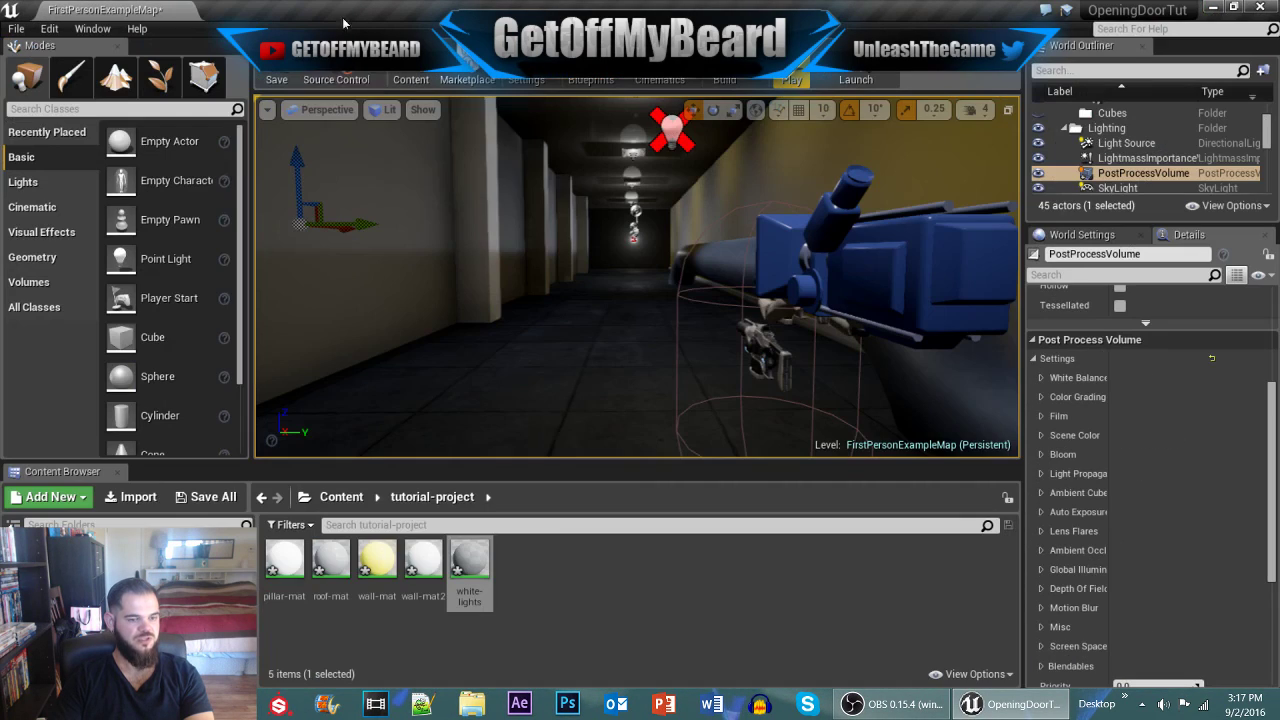
Step: Set the roughness constant of the wall-mat2 material to 0.7, apply the change and close the material
{"action": "double_click", "coordinate": [426, 578]}
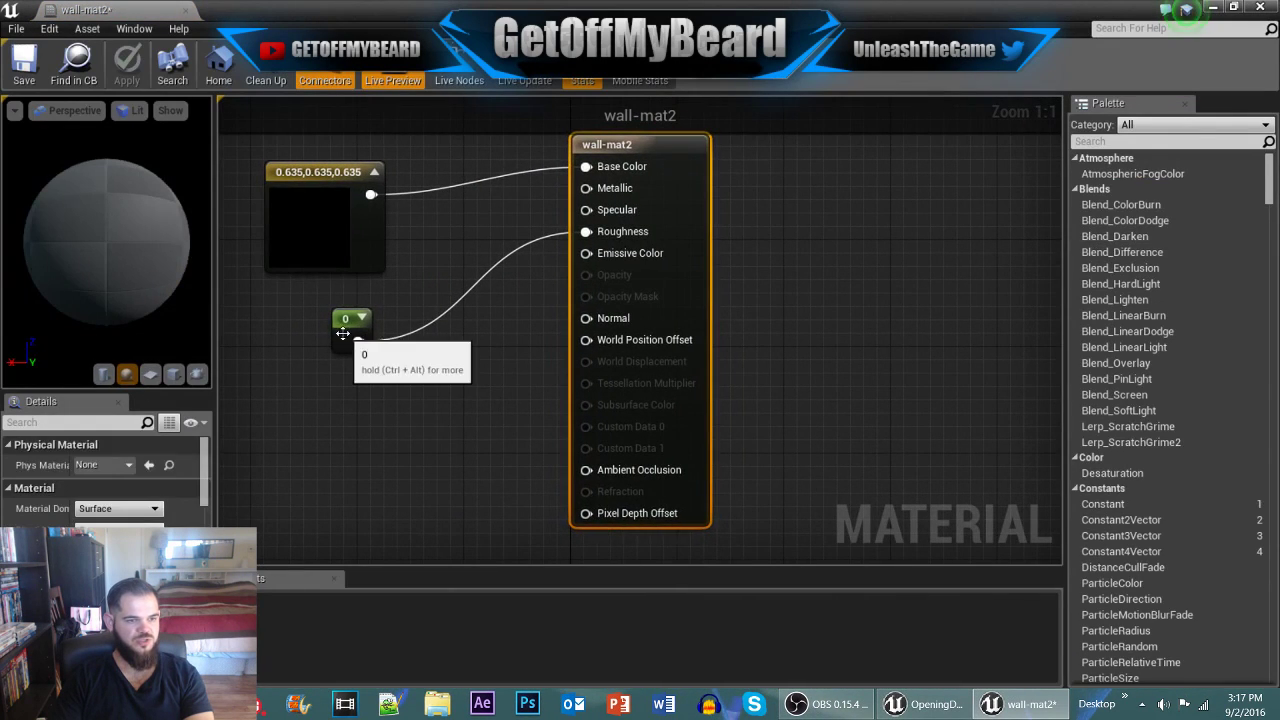
{"action": "left_click", "coordinate": [352, 333]}
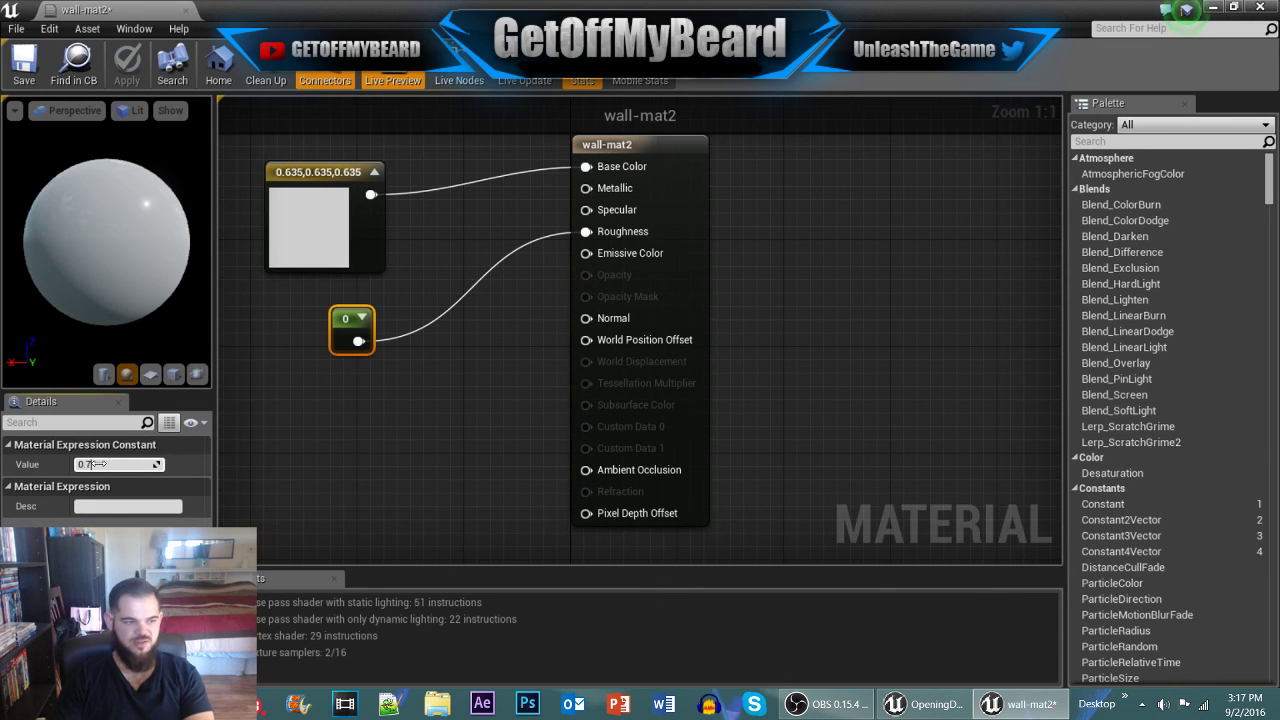
{"action": "left_click", "coordinate": [95, 464]}
{"action": "type", "text": "0.7"}
{"action": "key", "text": "Return"}
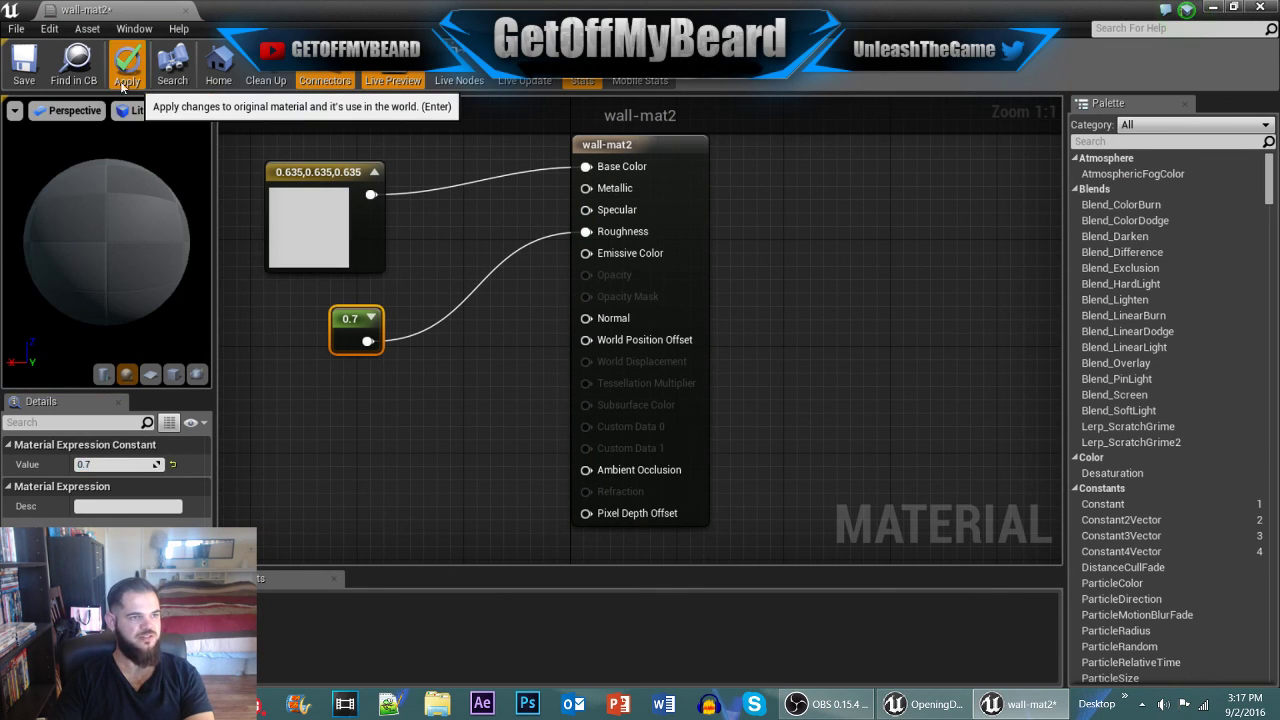
{"action": "left_click", "coordinate": [127, 65]}
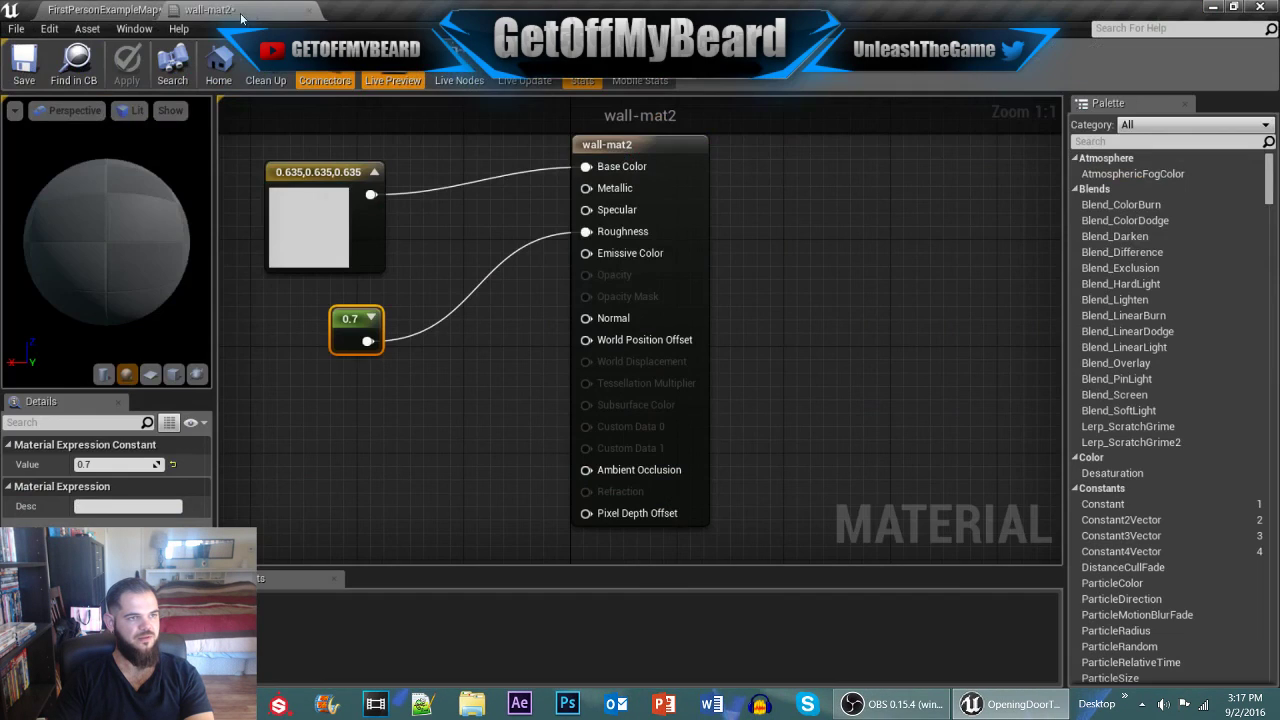
{"action": "left_click", "coordinate": [338, 14]}
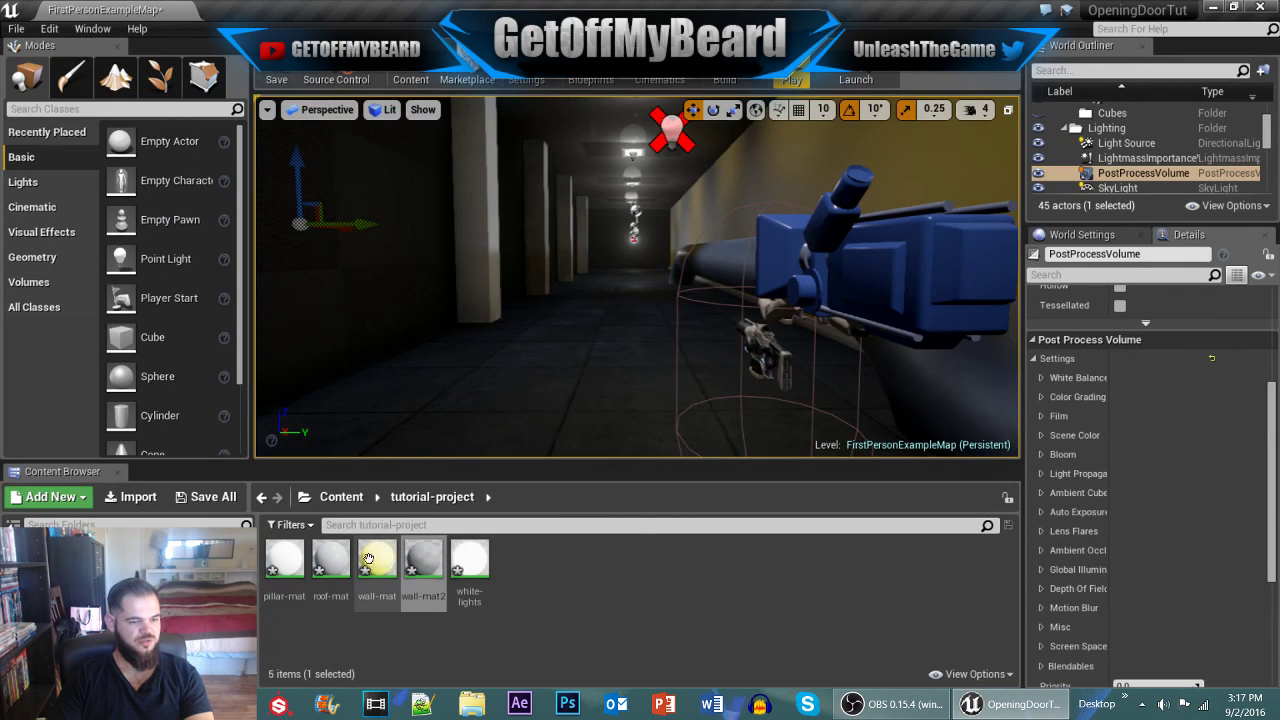
Step: Set the roughness constant of the roof-mat material to 0.7, apply the change and close the material
{"action": "double_click", "coordinate": [331, 558]}
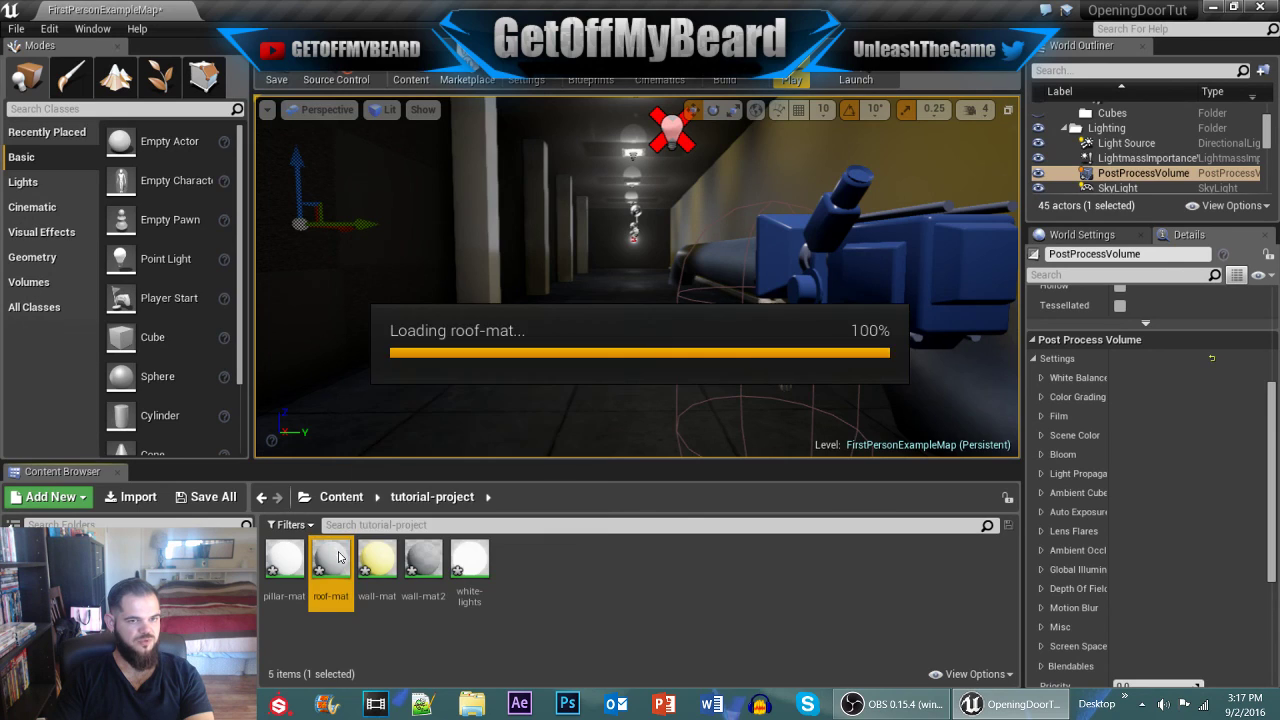
{"action": "left_click", "coordinate": [342, 335]}
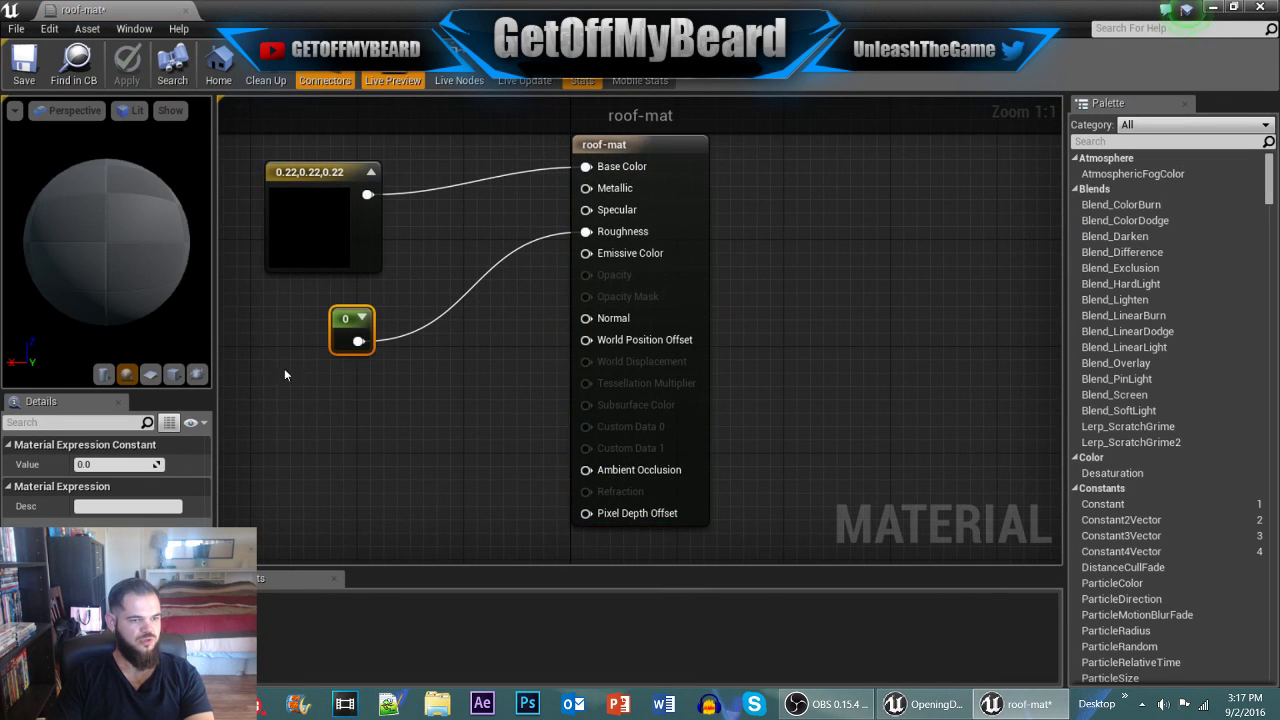
{"action": "left_click", "coordinate": [117, 471]}
{"action": "type", "text": "0.7"}
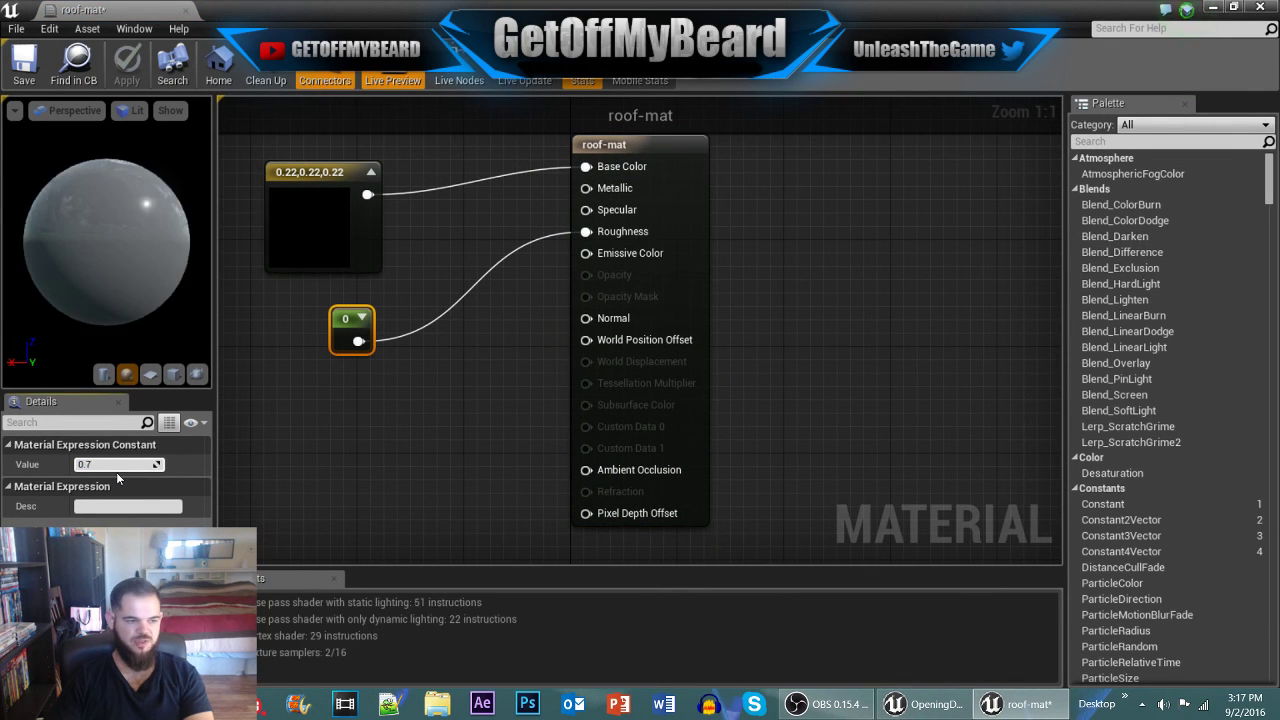
{"action": "key", "text": "Return"}
{"action": "left_click", "coordinate": [138, 62]}
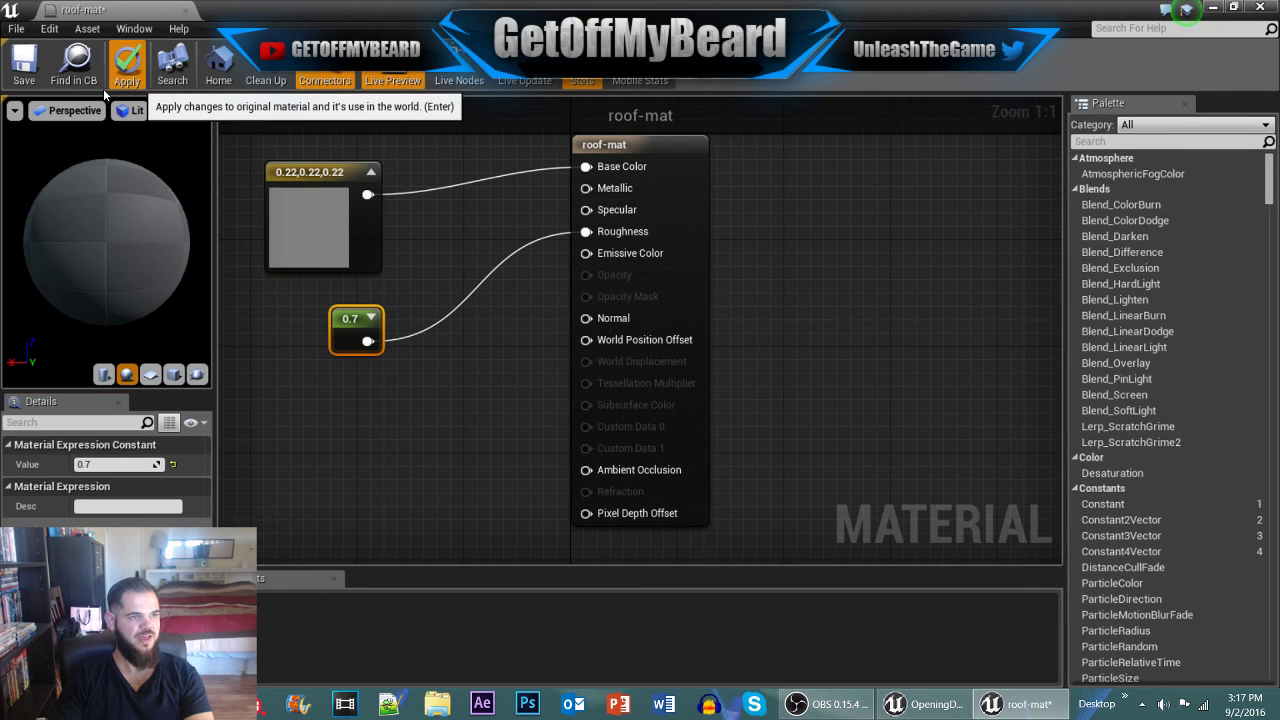
{"action": "left_click", "coordinate": [186, 11]}
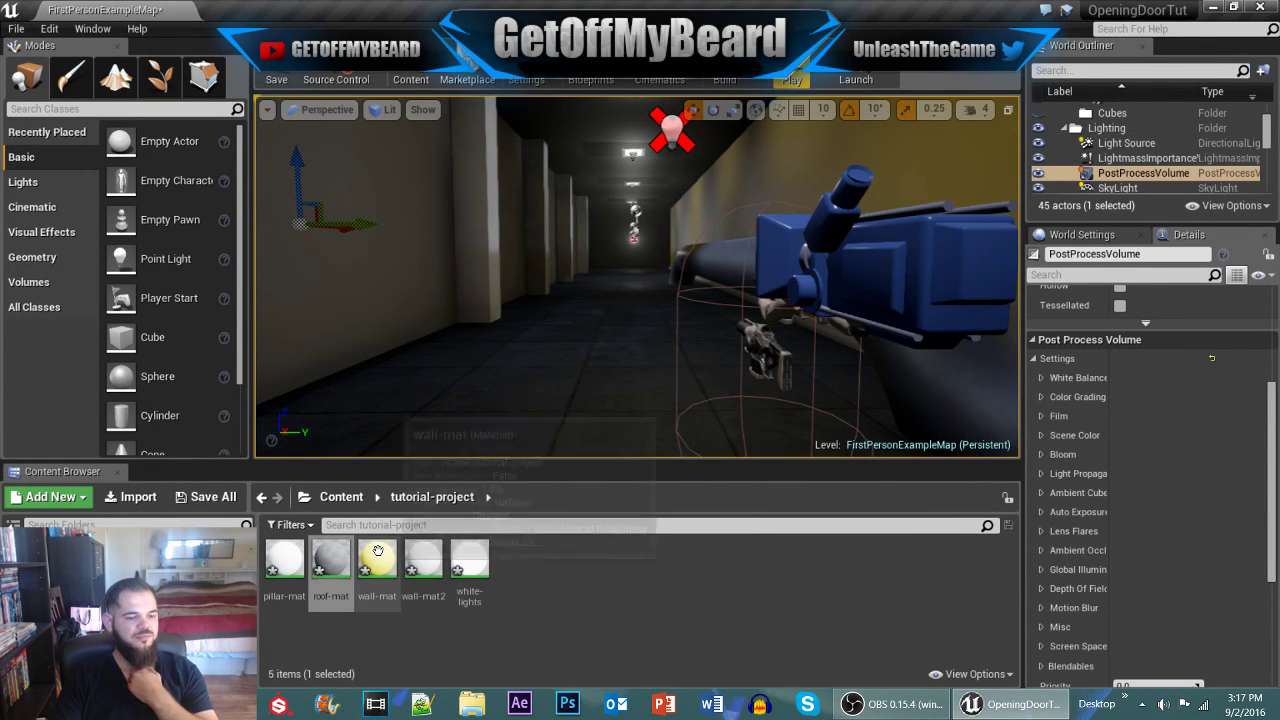
Step: Examine the roughness constants of the wall-mat and pillar-mat materials and close both
{"action": "double_click", "coordinate": [377, 553]}
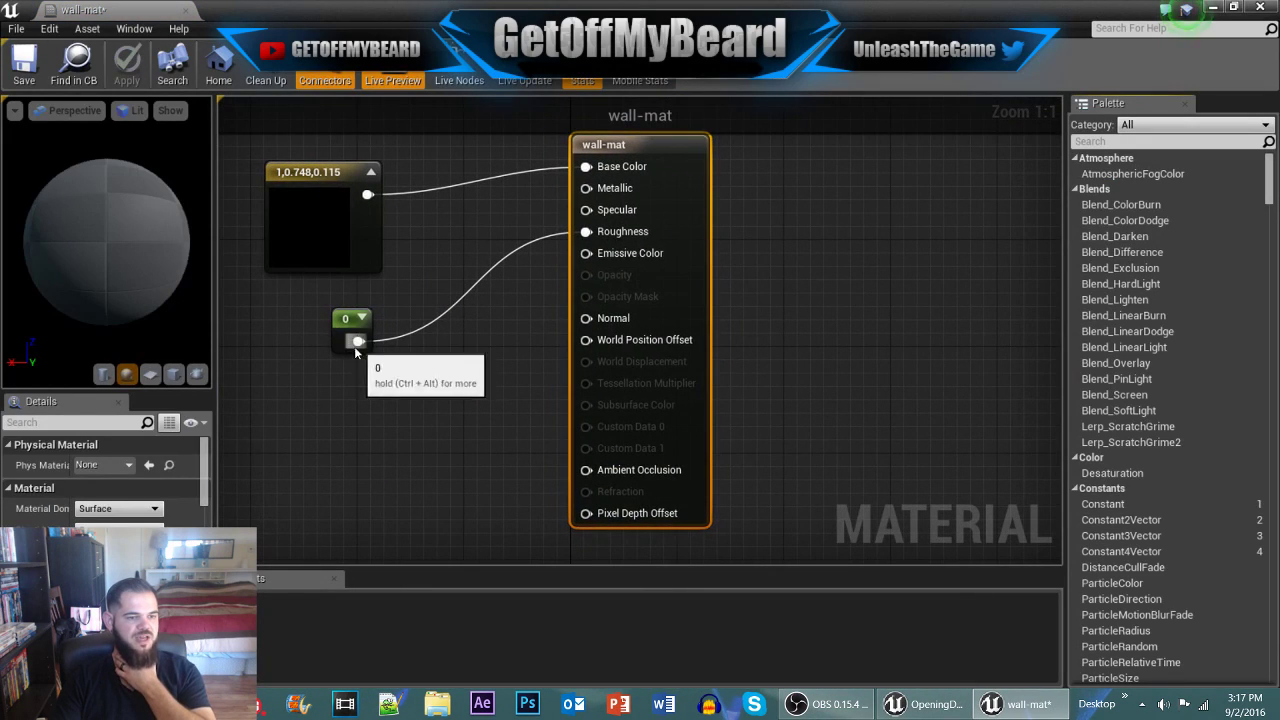
{"action": "left_click", "coordinate": [127, 65]}
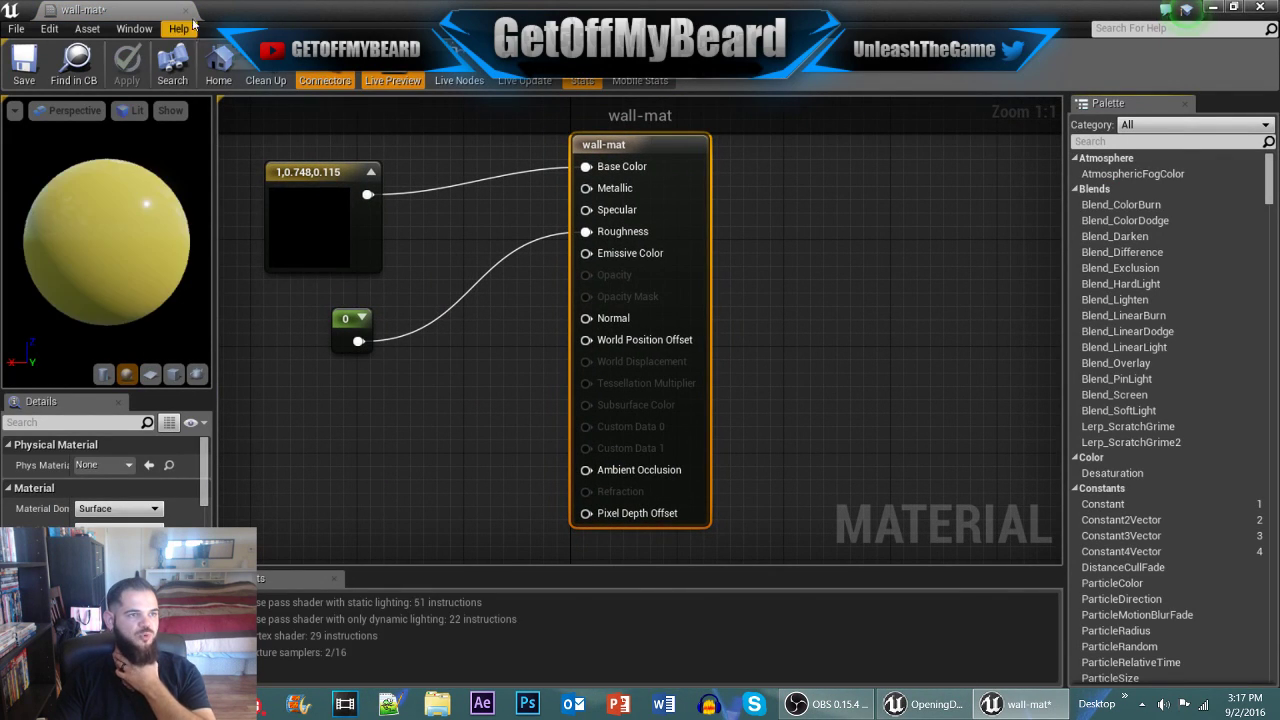
{"action": "left_click", "coordinate": [186, 10]}
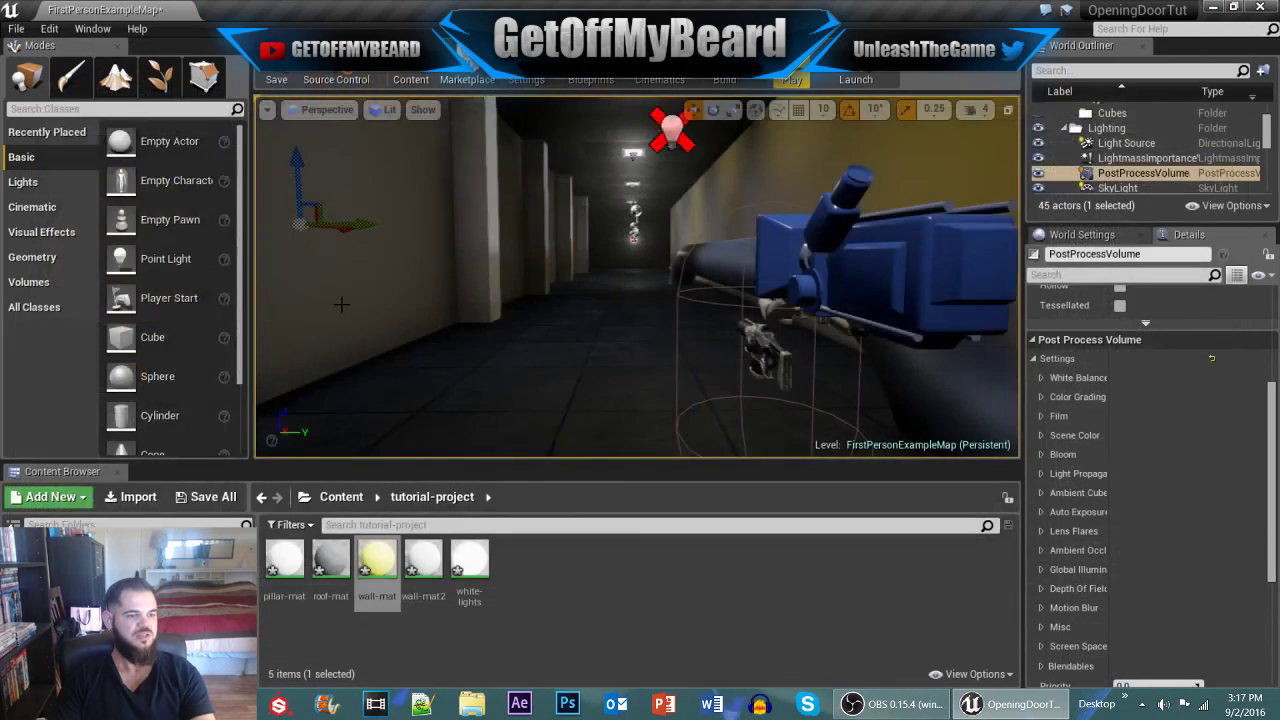
{"action": "double_click", "coordinate": [284, 558]}
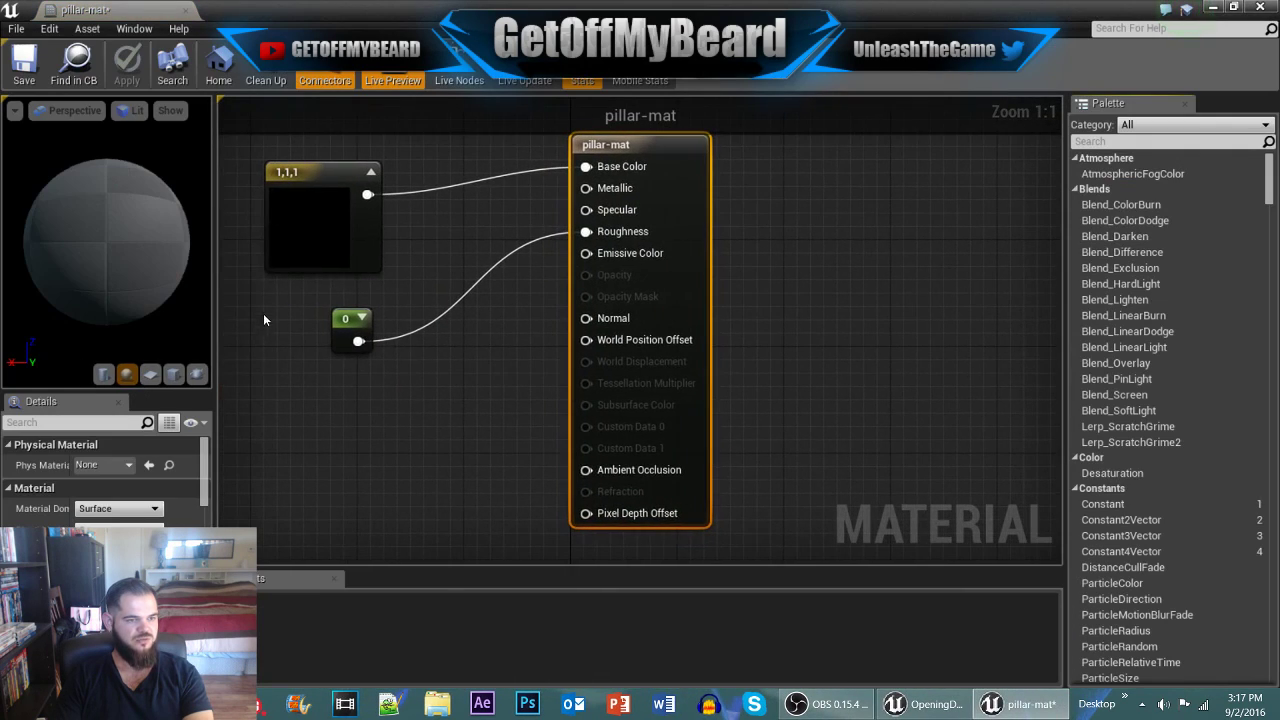
{"action": "left_click", "coordinate": [190, 12]}
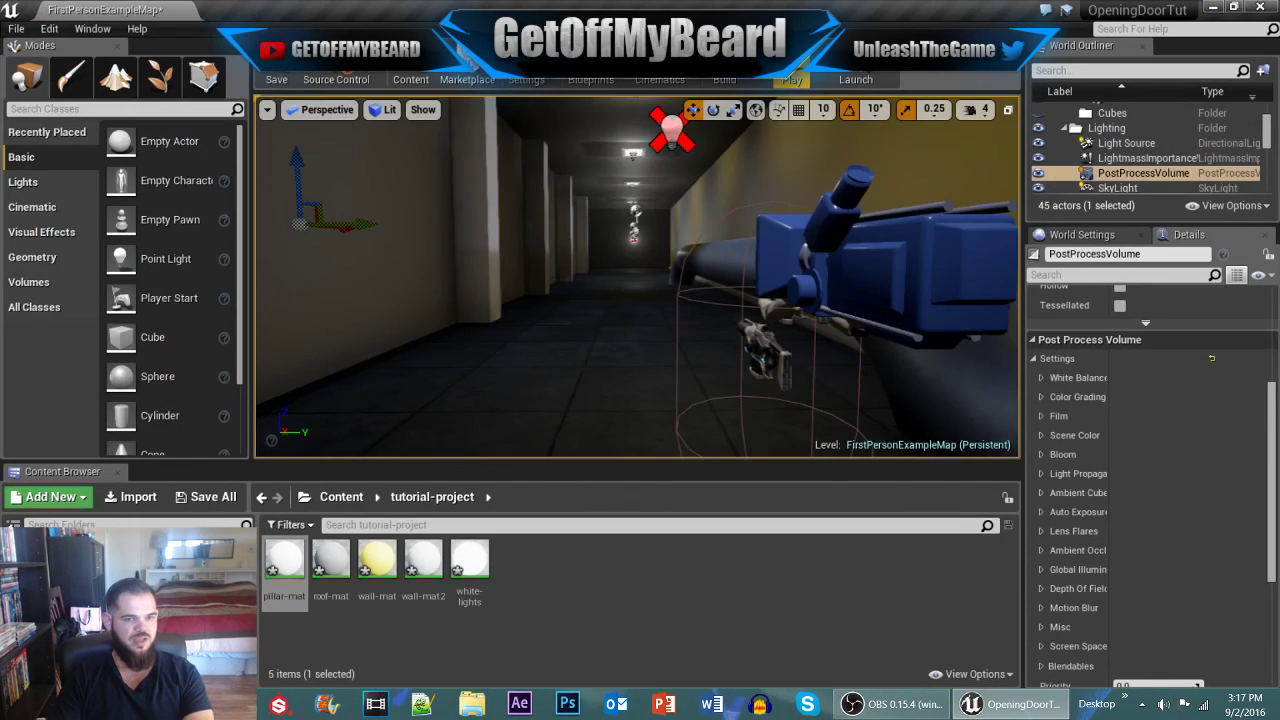
Step: Move the point light near the corridor's end wall slightly along the X axis toward that wall
{"action": "key", "text": "w"}
{"action": "right_click_drag", "start_coordinate": [638, 278], "coordinate": [521, 299]}
{"action": "key", "text": "w"}
{"action": "key", "text": "w"}
{"action": "left_click", "coordinate": [631, 299]}
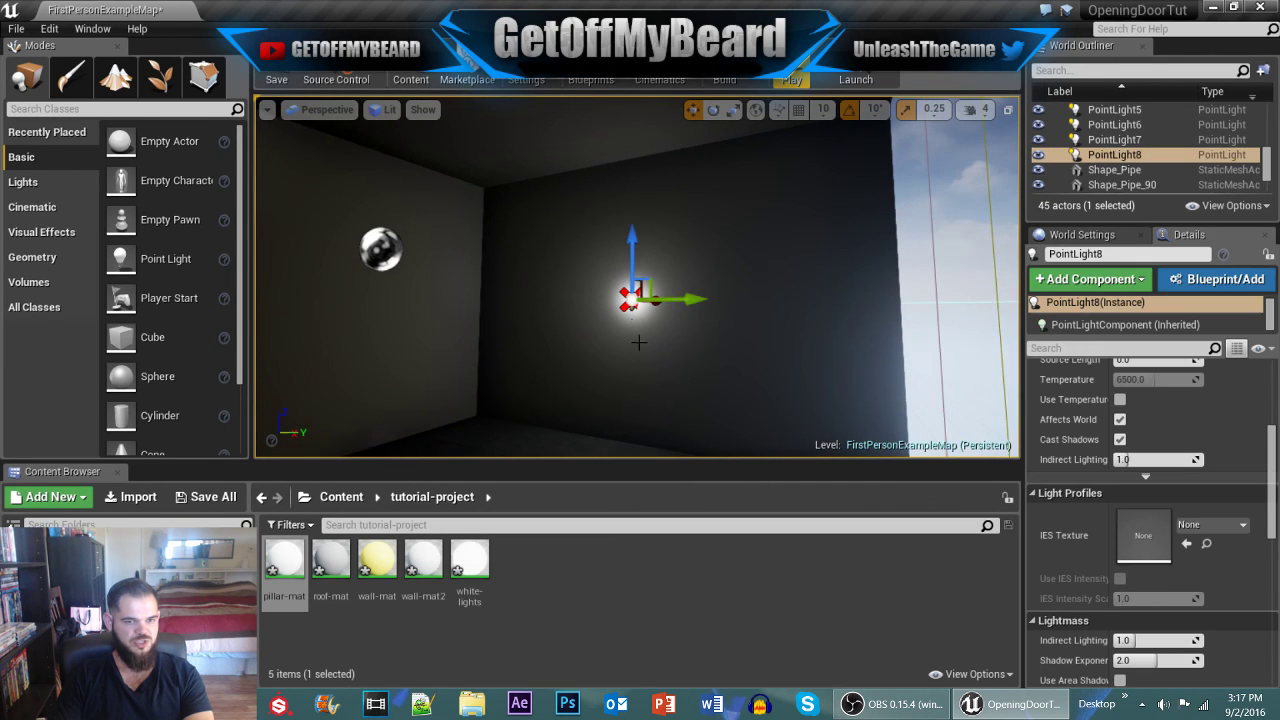
{"action": "right_click_drag", "start_coordinate": [638, 343], "coordinate": [470, 338]}
{"action": "key", "text": "d"}
{"action": "right_click_drag", "start_coordinate": [579, 319], "coordinate": [572, 319]}
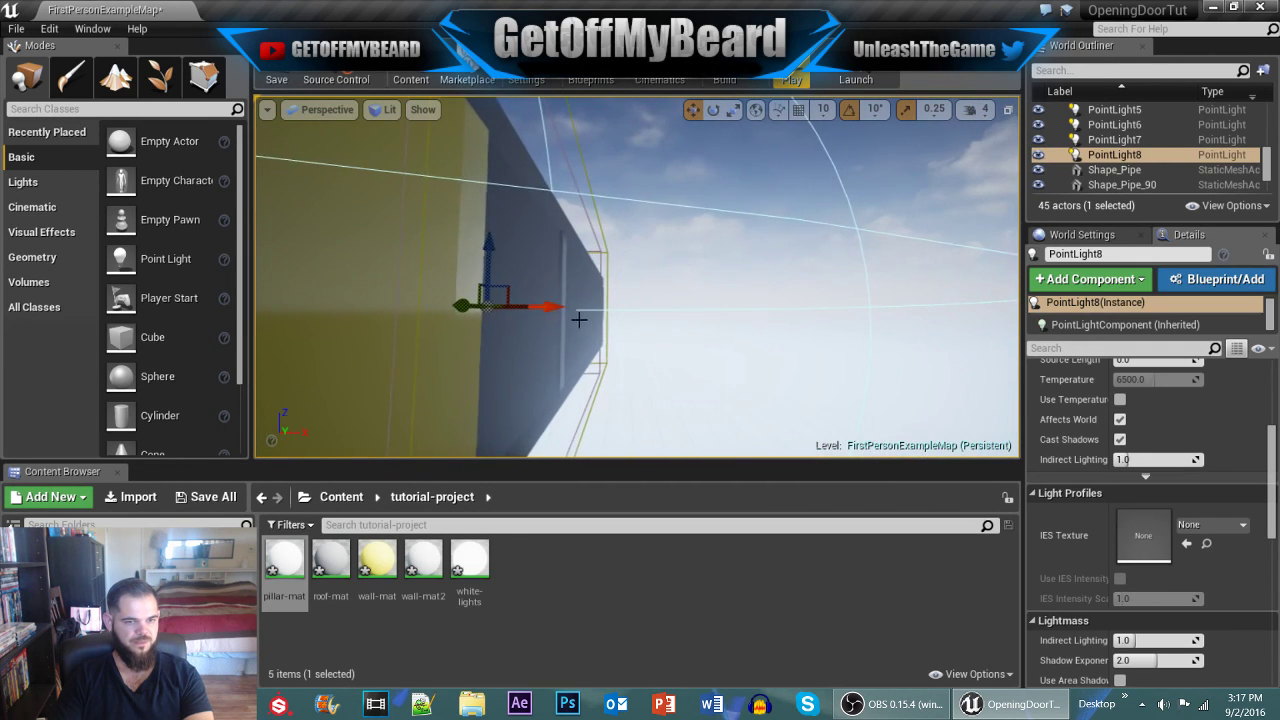
{"action": "key", "text": "f"}
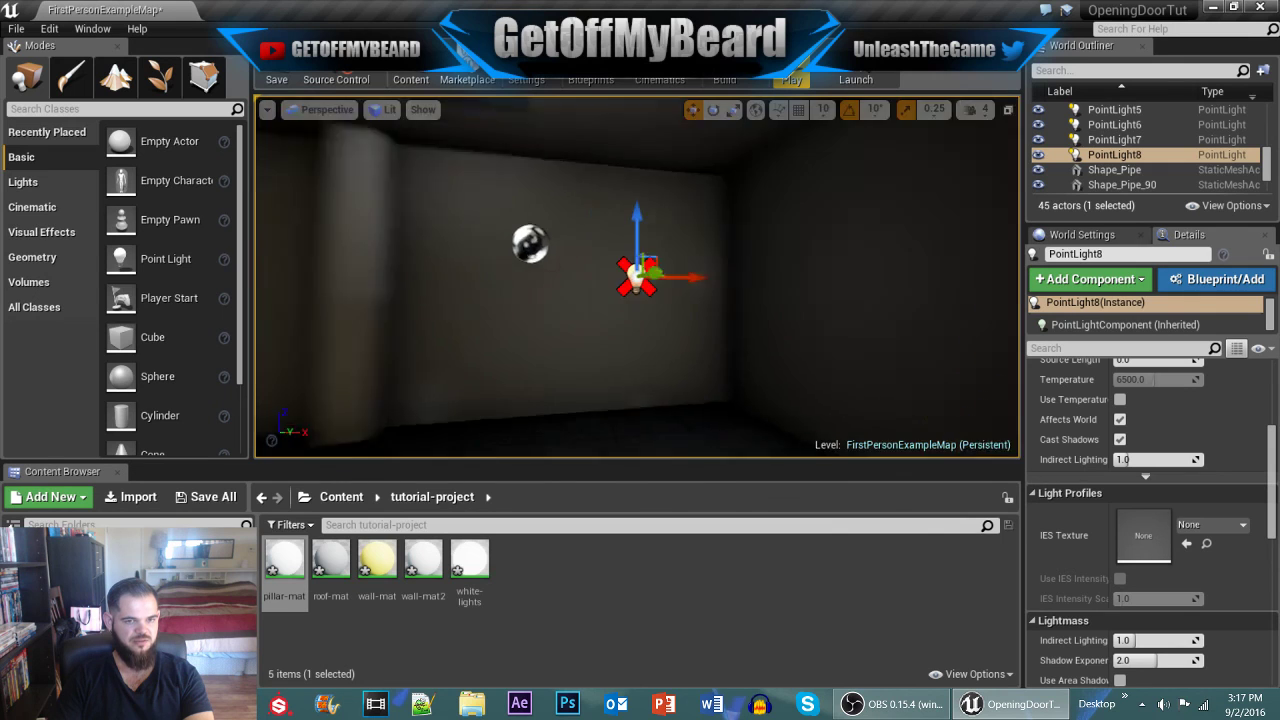
{"action": "left_click_drag", "start_coordinate": [456, 341], "coordinate": [690, 318], "text": "alt"}
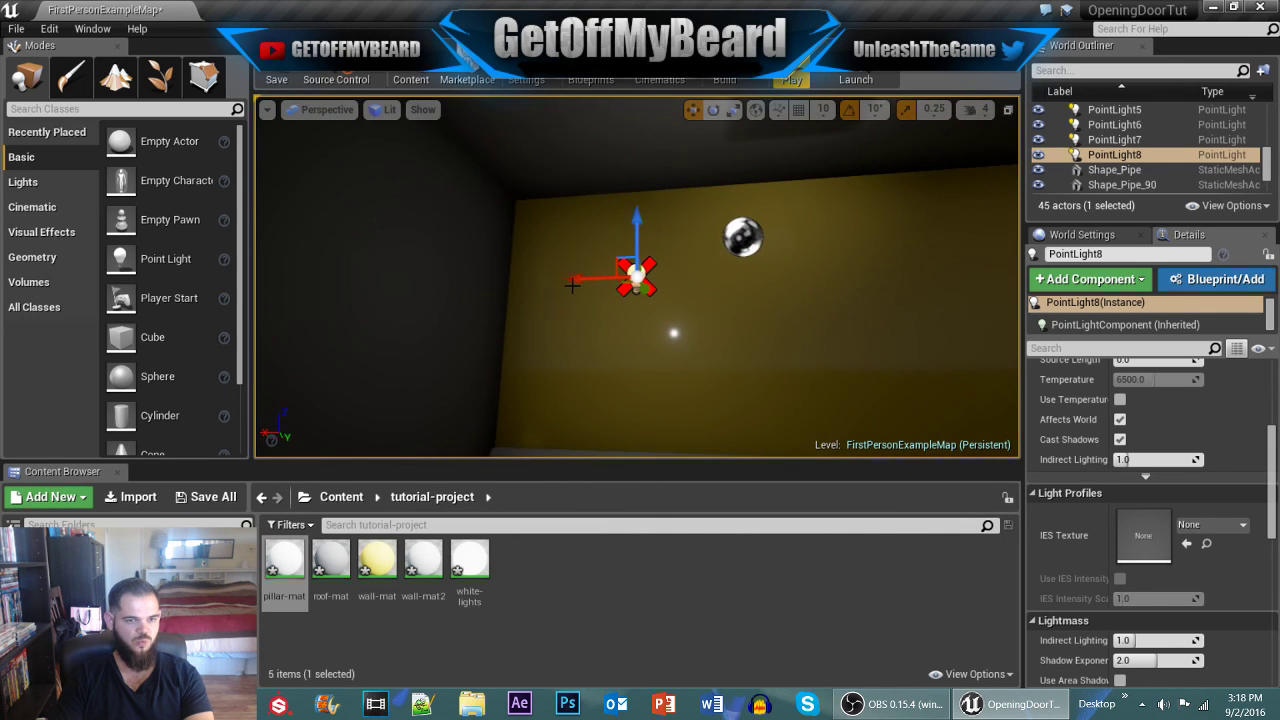
{"action": "left_click_drag", "start_coordinate": [571, 285], "coordinate": [538, 297]}
{"action": "right_click_drag", "start_coordinate": [593, 310], "coordinate": [682, 329]}
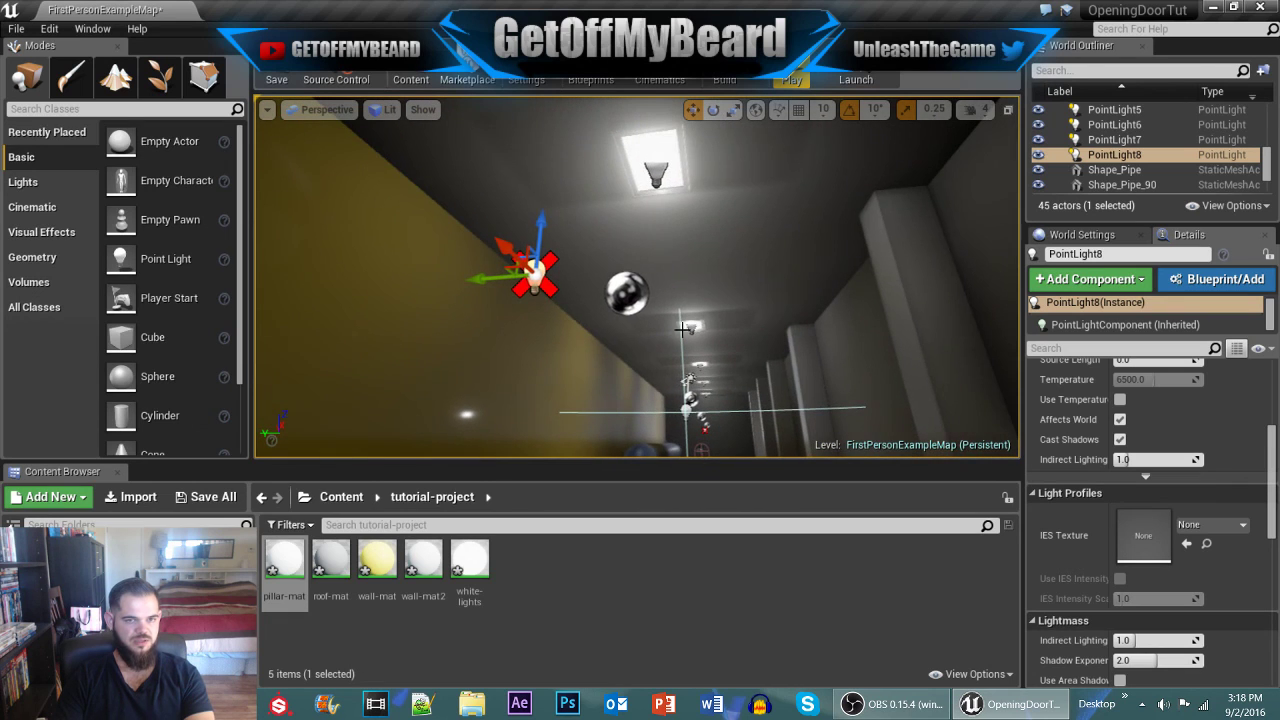
Step: Reduce the attenuation radius of the ceiling point light nearest the end wall to about 115
{"action": "left_click", "coordinate": [654, 178]}
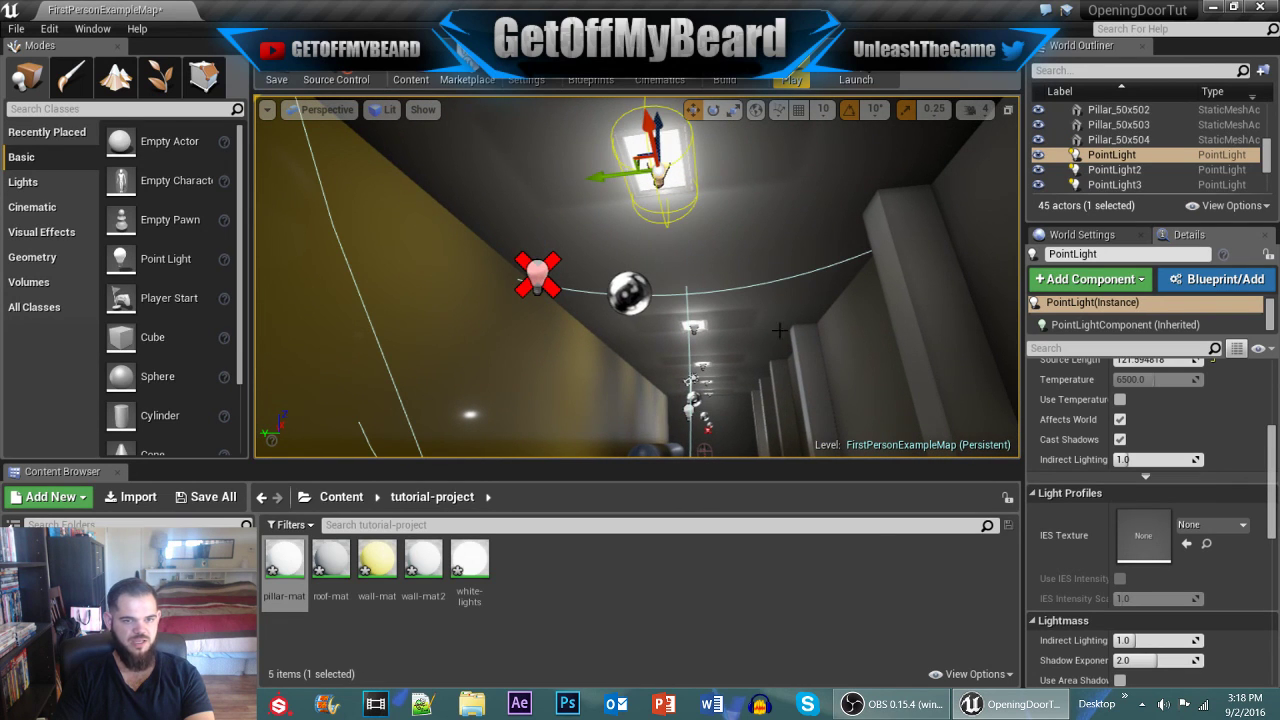
{"action": "scroll", "coordinate": [1095, 400], "scroll_direction": "up", "scroll_amount": 5}
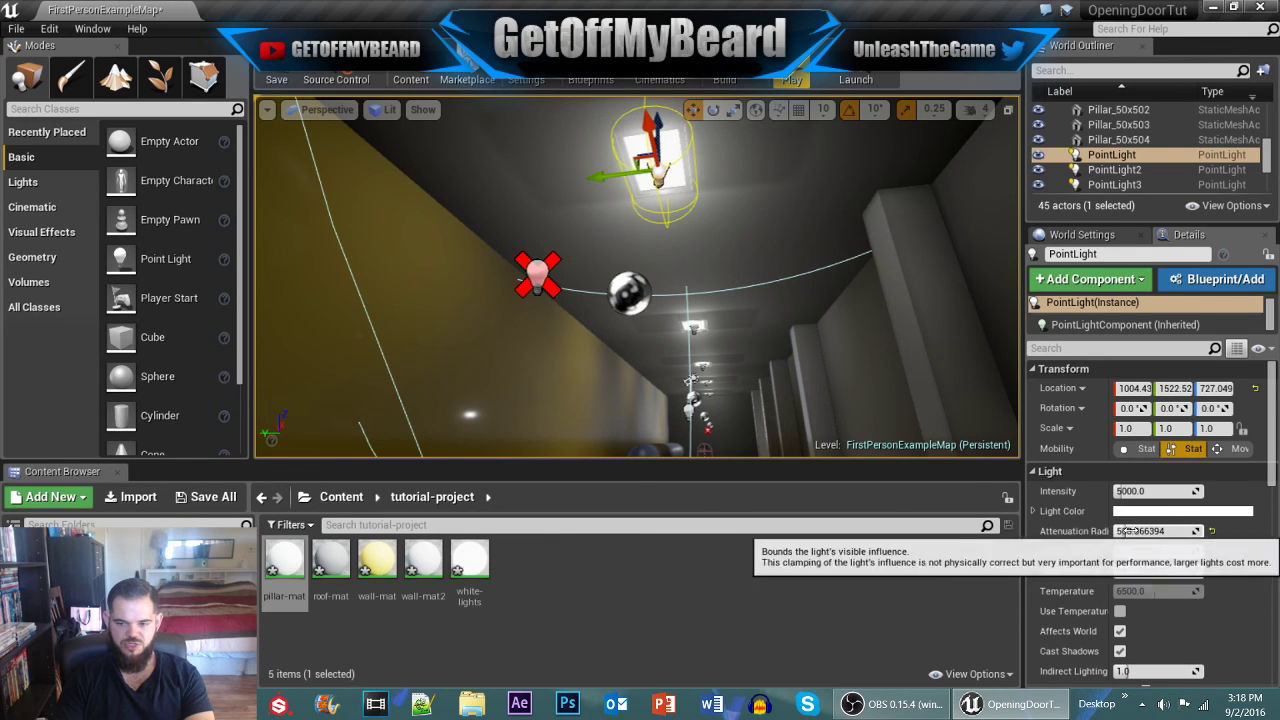
{"action": "left_click_drag", "start_coordinate": [1178, 538], "coordinate": [1125, 531]}
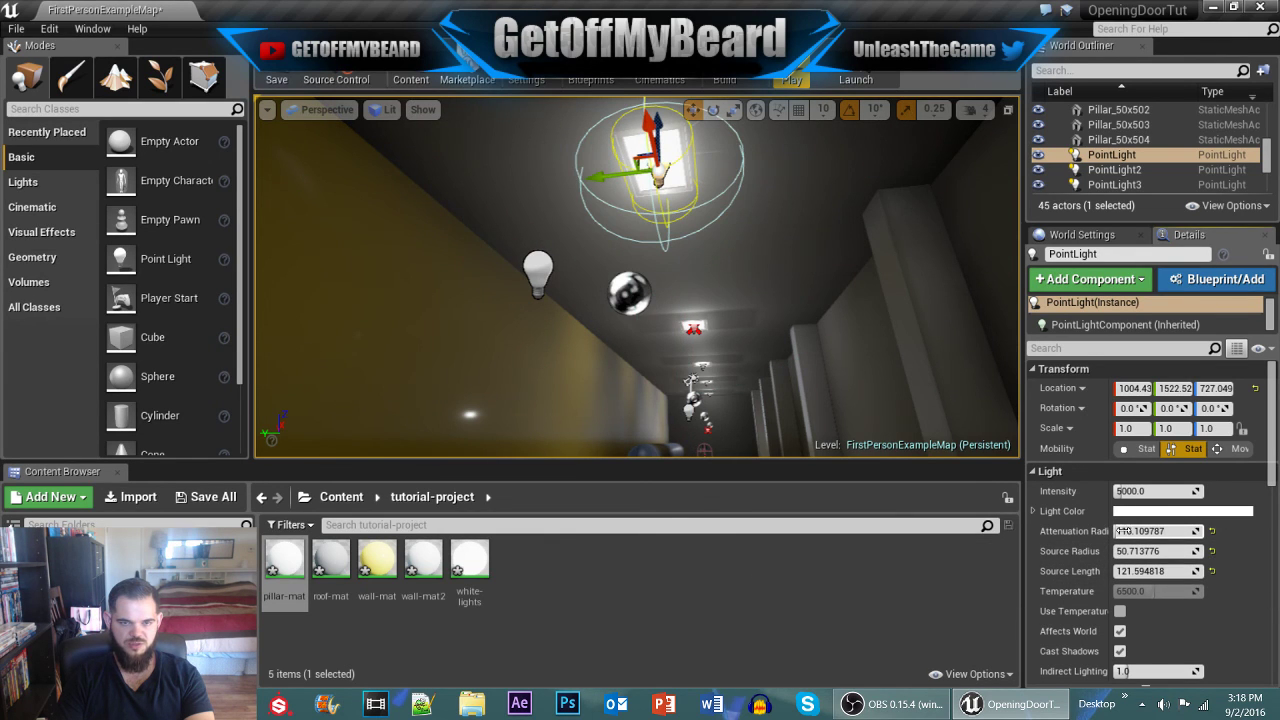
Step: Set the attenuation radius of the second ceiling point light, PointLight2, to 115
{"action": "mouse_move", "coordinate": [763, 280]}
{"action": "right_mouse_down"}
{"action": "mouse_move", "coordinate": [772, 300]}
{"action": "mouse_move", "coordinate": [763, 280]}
{"action": "right_mouse_up"}
{"action": "key", "text": "w"}
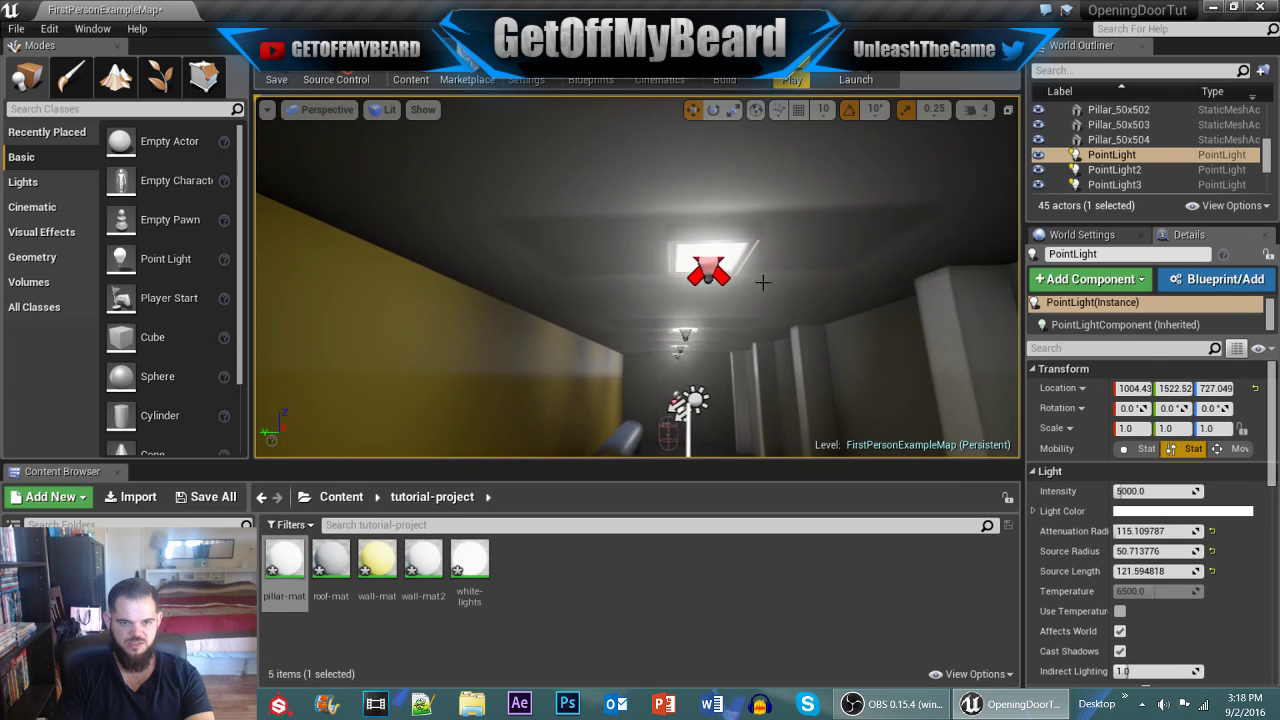
{"action": "left_click", "coordinate": [708, 264]}
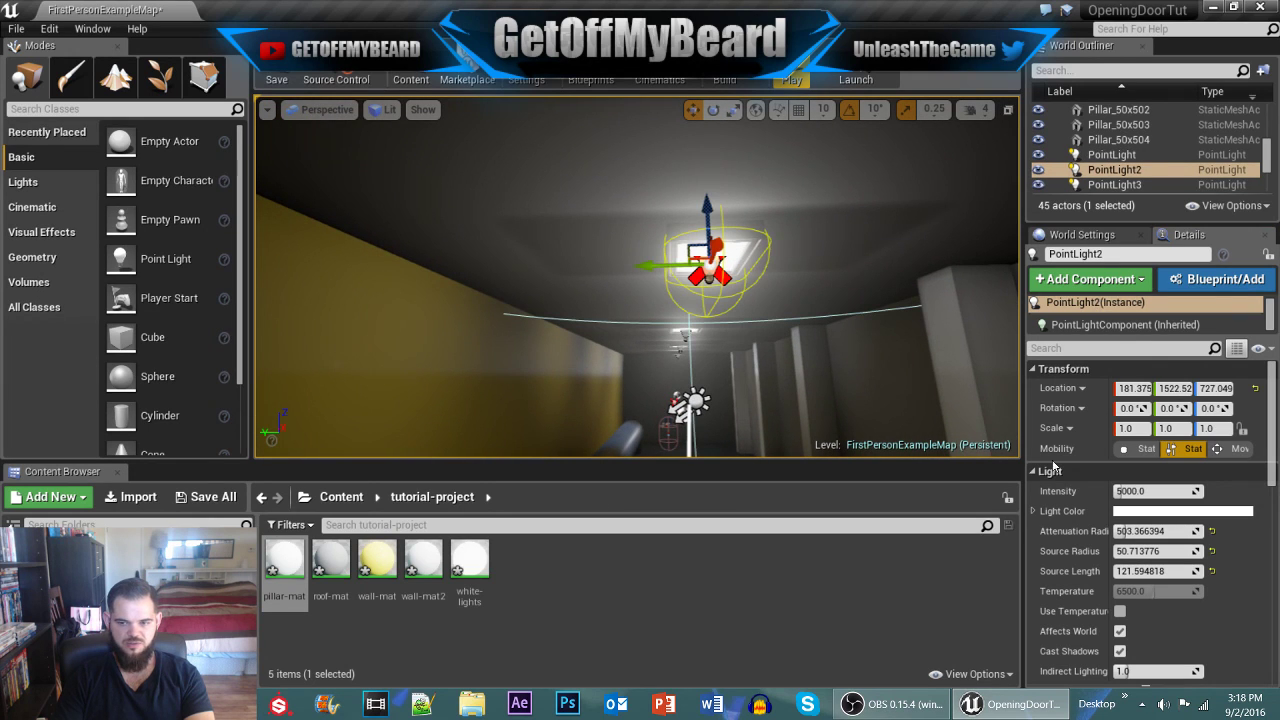
{"action": "left_click", "coordinate": [1145, 527]}
{"action": "type", "text": "115"}
{"action": "key", "text": "Return"}
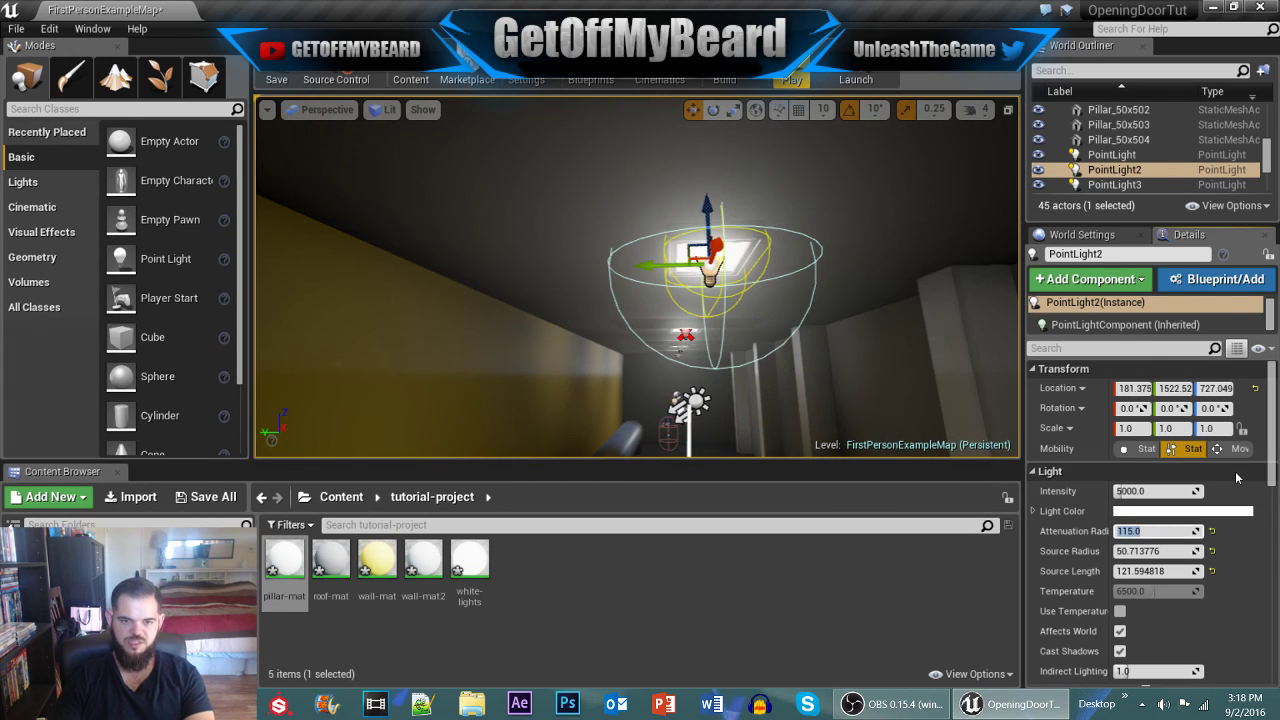
Step: Set the attenuation radius of the third and fourth ceiling point lights, PointLight3 and PointLight4, to 115
{"action": "right_click_drag", "start_coordinate": [702, 354], "coordinate": [690, 314]}
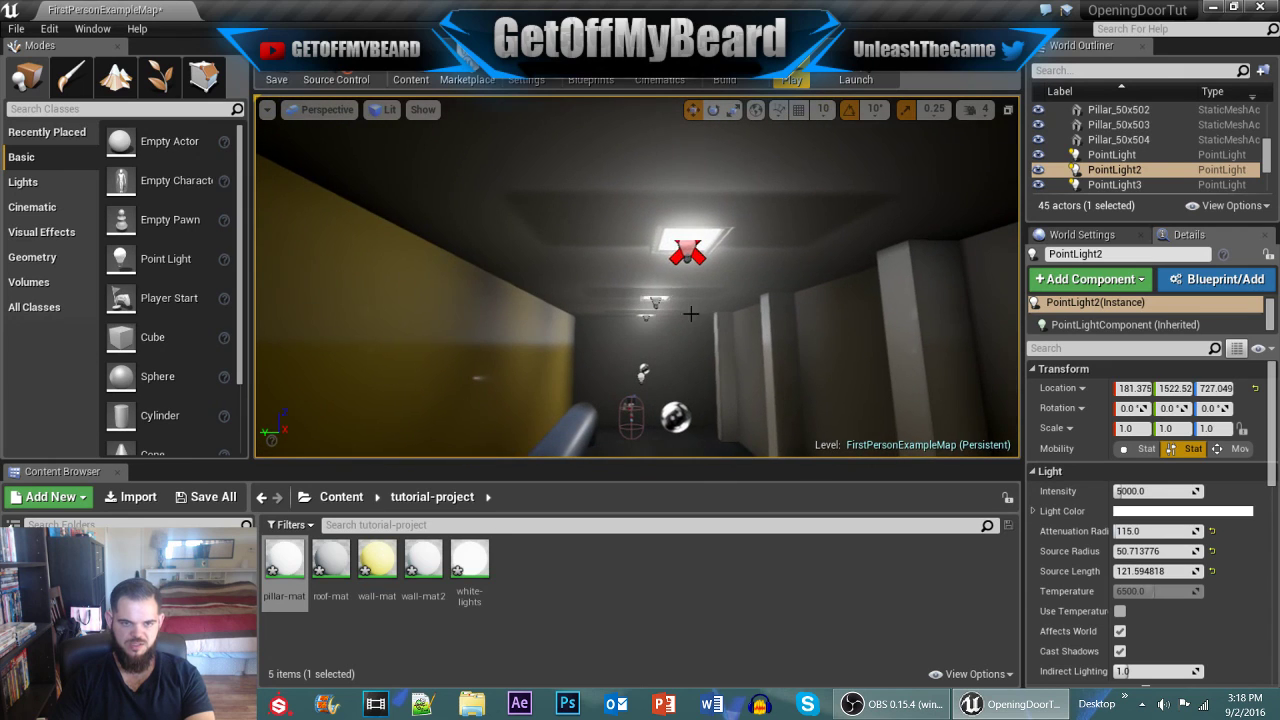
{"action": "left_click", "coordinate": [684, 250]}
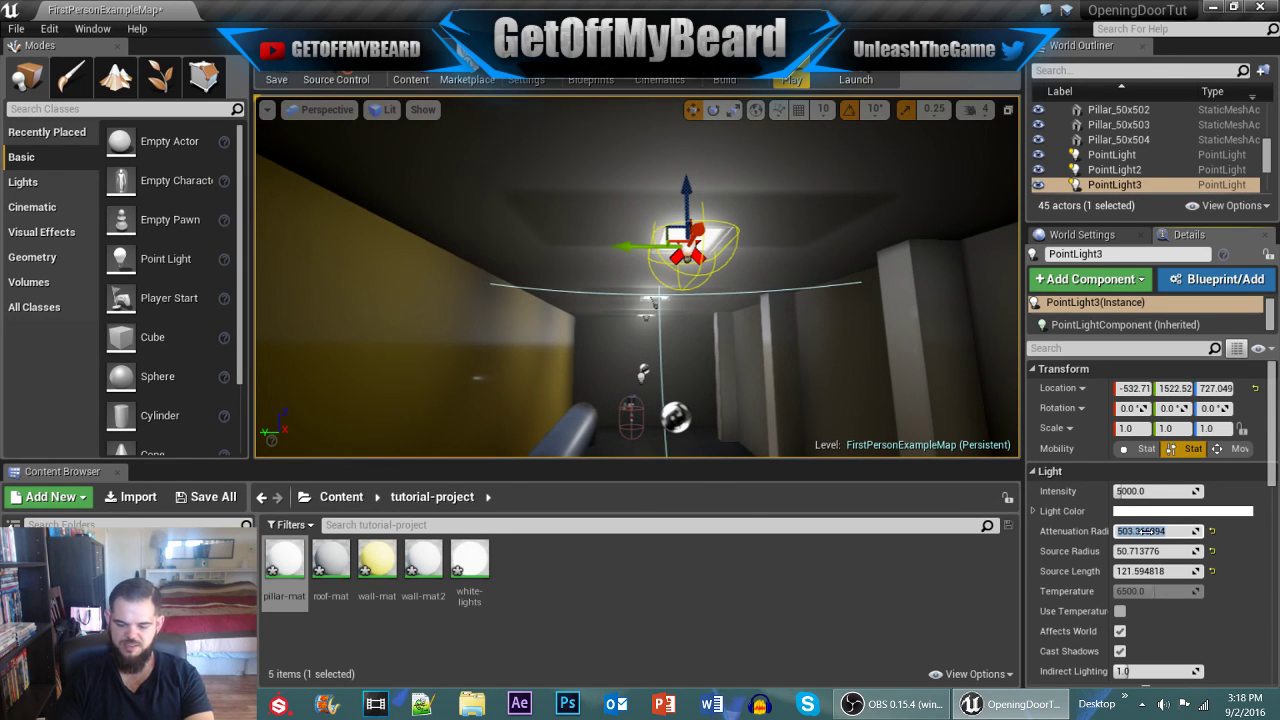
{"action": "key", "text": "Return"}
{"action": "right_click_drag", "start_coordinate": [778, 328], "coordinate": [750, 300]}
{"action": "left_click", "coordinate": [663, 250]}
{"action": "left_click", "coordinate": [1150, 531]}
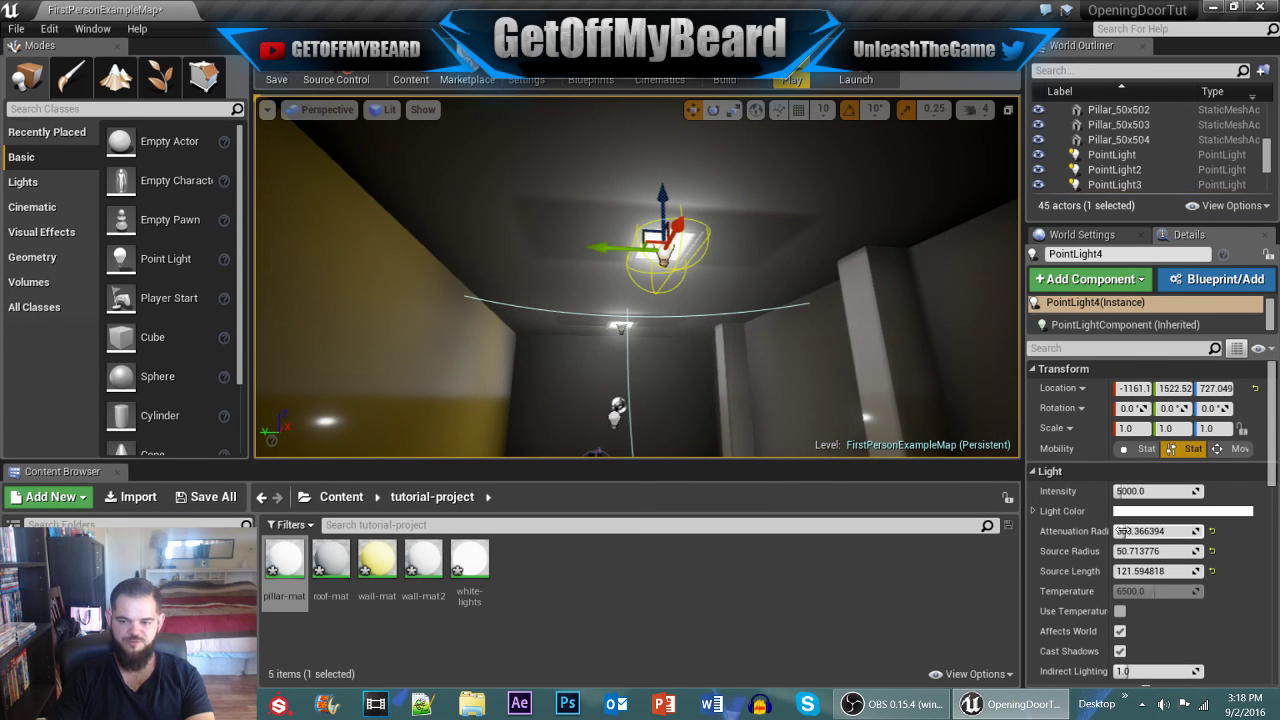
{"action": "type", "text": "115"}
{"action": "key", "text": "Return"}
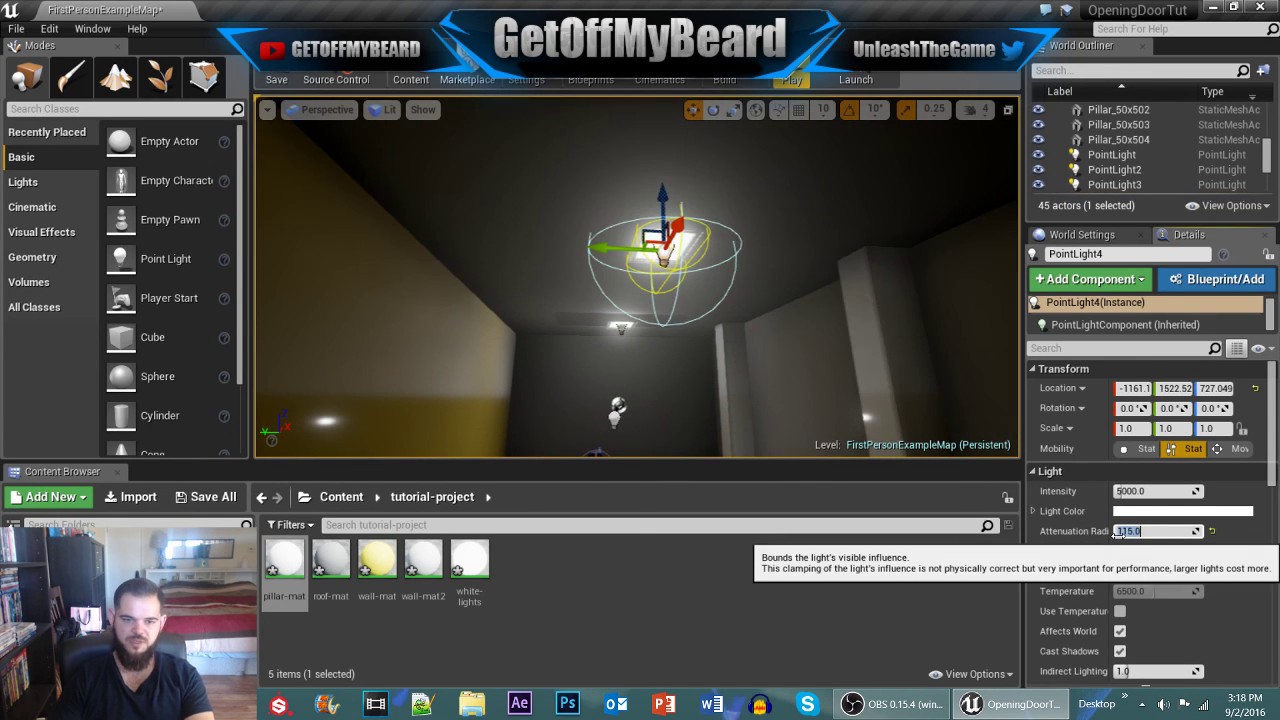
Step: Set the attenuation radius of the last ceiling point light, PointLight5, to 115
{"action": "right_click_drag", "start_coordinate": [668, 300], "coordinate": [651, 305]}
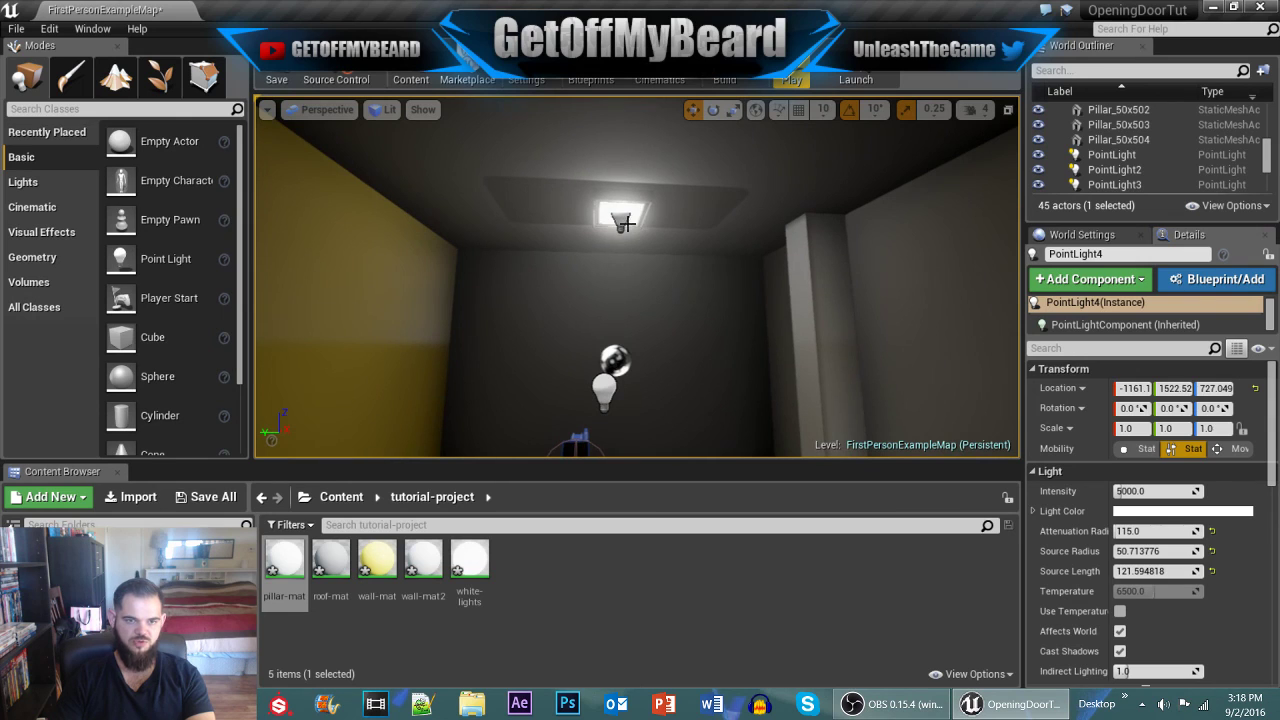
{"action": "left_click", "coordinate": [621, 223]}
{"action": "left_click", "coordinate": [1170, 531]}
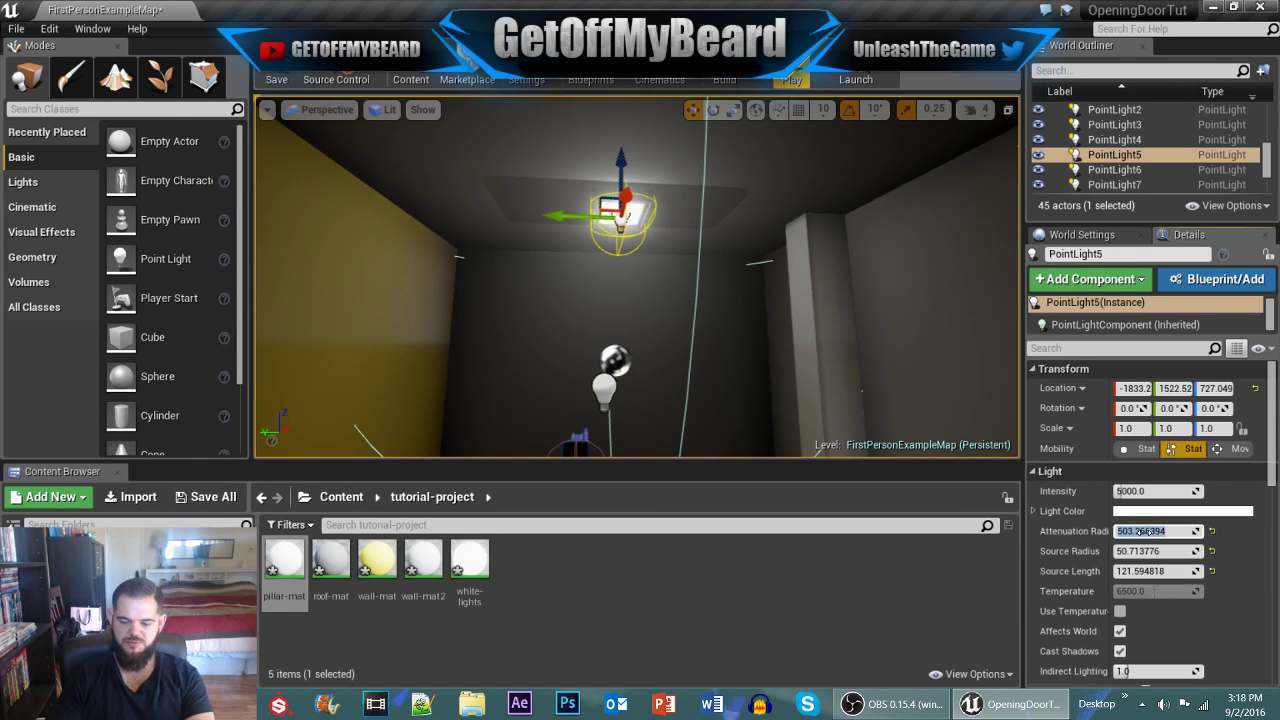
{"action": "type", "text": "115"}
{"action": "key", "text": "Return"}
Step: Reduce the attenuation radius of PointLight6, the low point light beside the reflection capture near the pipe's bend
{"action": "right_click_drag", "start_coordinate": [704, 318], "coordinate": [664, 378]}
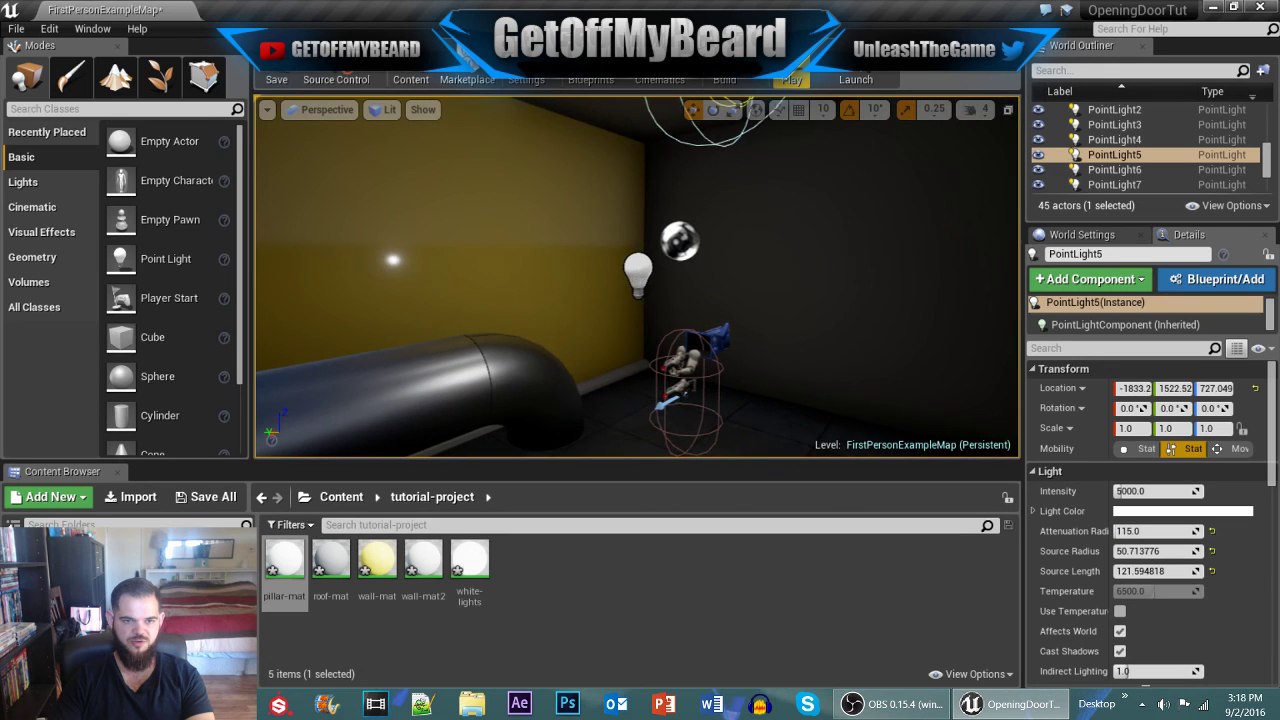
{"action": "left_click", "coordinate": [638, 272]}
{"action": "right_click_drag", "start_coordinate": [638, 272], "coordinate": [505, 262]}
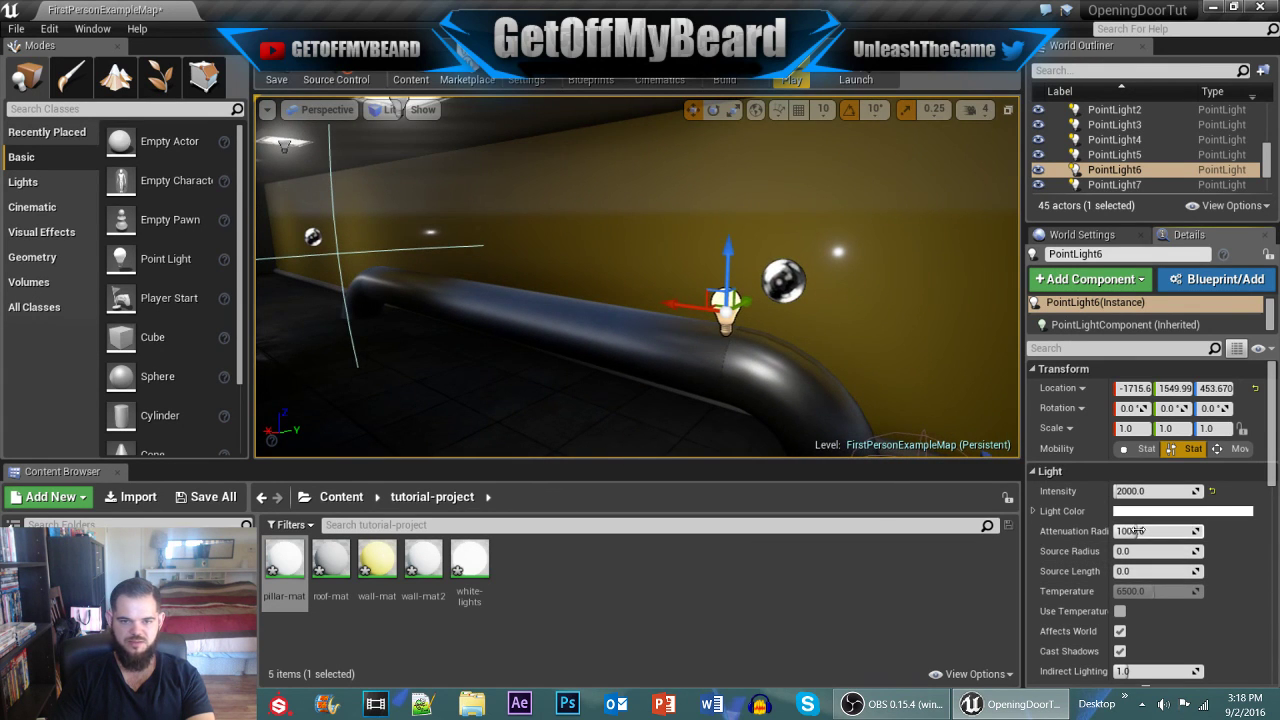
{"action": "left_click_drag", "start_coordinate": [1143, 531], "coordinate": [1122, 532]}
Step: Move PointLight7 along the X axis to about -299 and set its attenuation radius to 460
{"action": "right_click_drag", "start_coordinate": [890, 352], "coordinate": [780, 342]}
{"action": "left_click", "coordinate": [660, 303]}
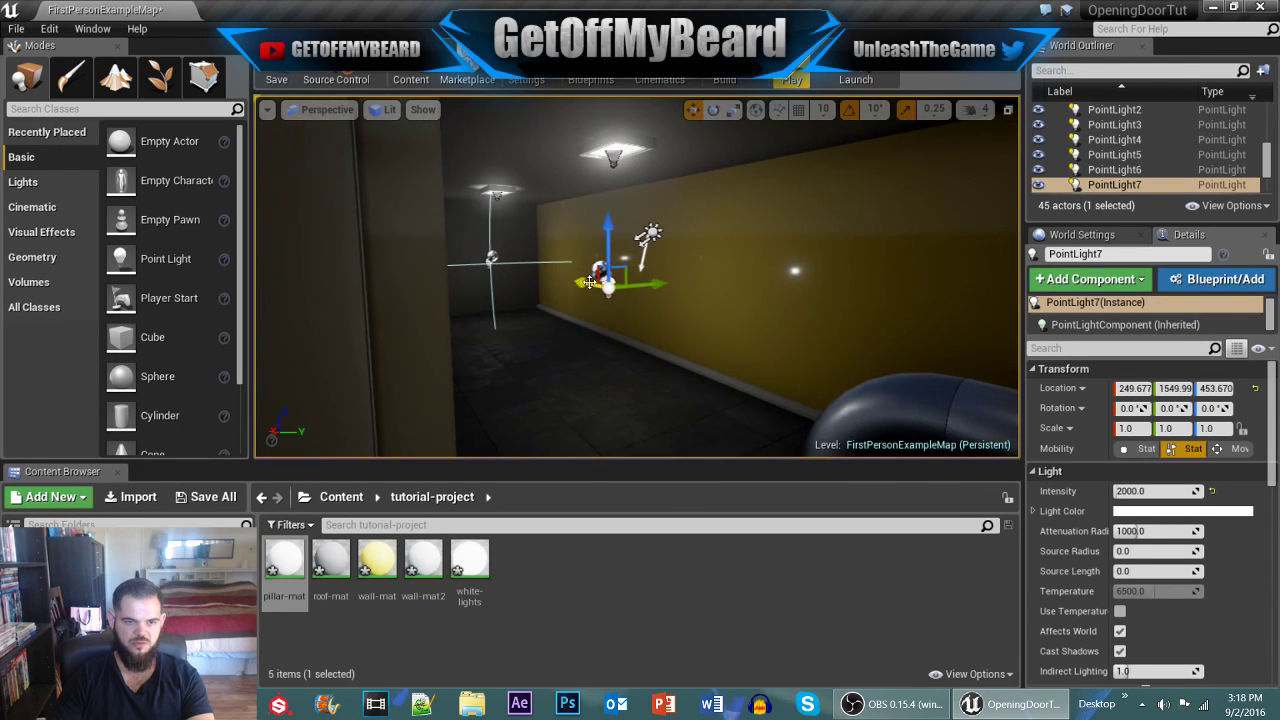
{"action": "left_click_drag", "start_coordinate": [589, 282], "coordinate": [791, 351]}
{"action": "right_click_drag", "start_coordinate": [791, 351], "coordinate": [960, 351]}
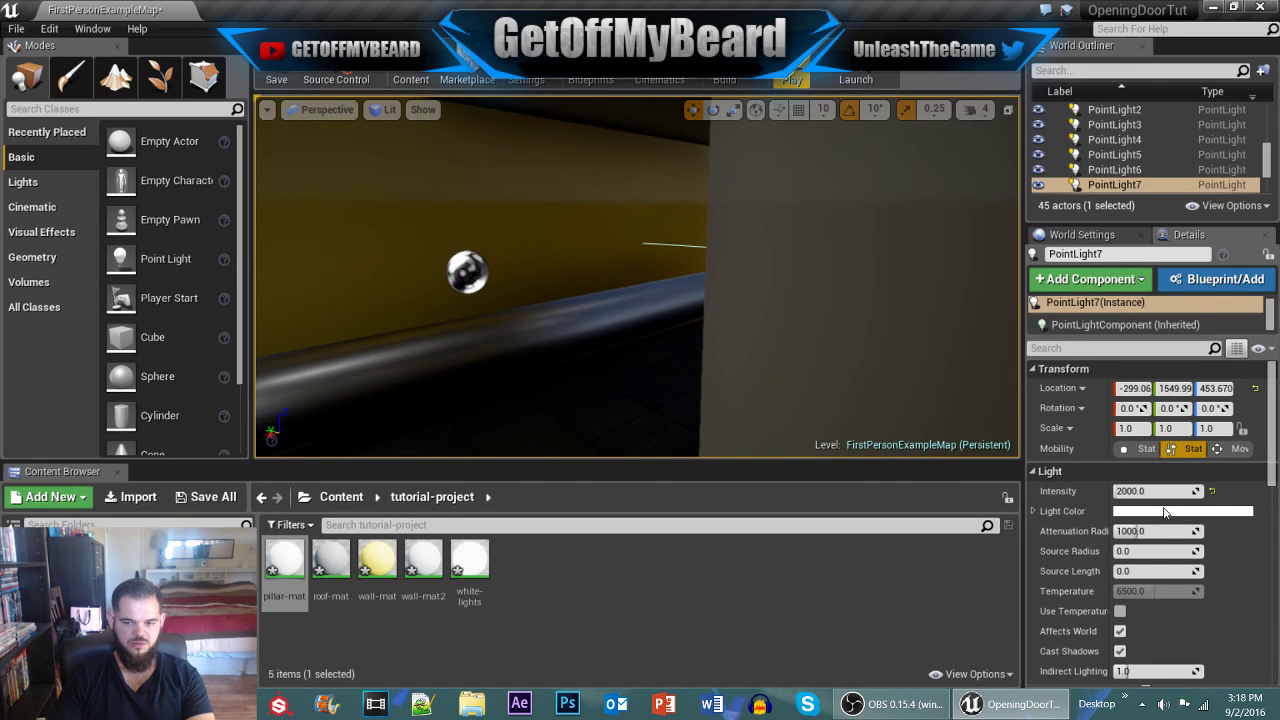
{"action": "left_click", "coordinate": [1170, 537]}
{"action": "type", "text": "46"}
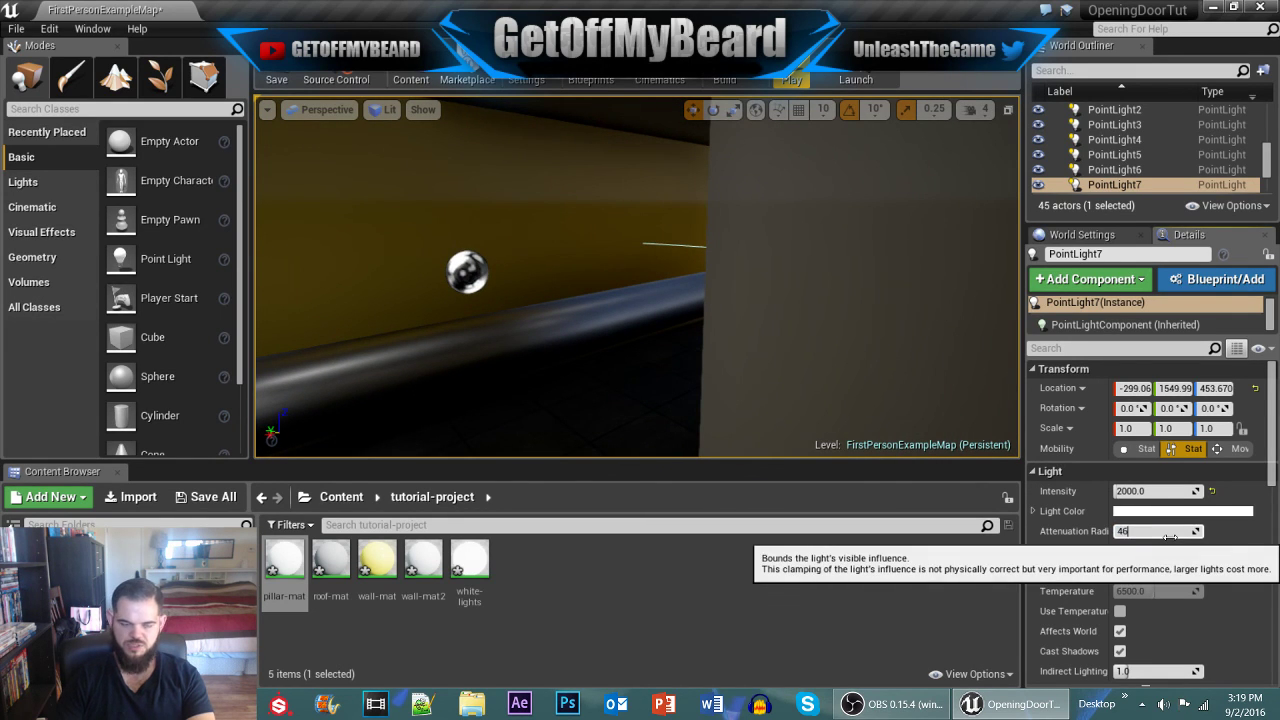
{"action": "type", "text": "0"}
{"action": "key", "text": "Return"}
Step: Set PointLight8's attenuation radius to 460 and move it along the X axis to about 1134.6
{"action": "right_click_drag", "start_coordinate": [900, 340], "coordinate": [520, 340]}
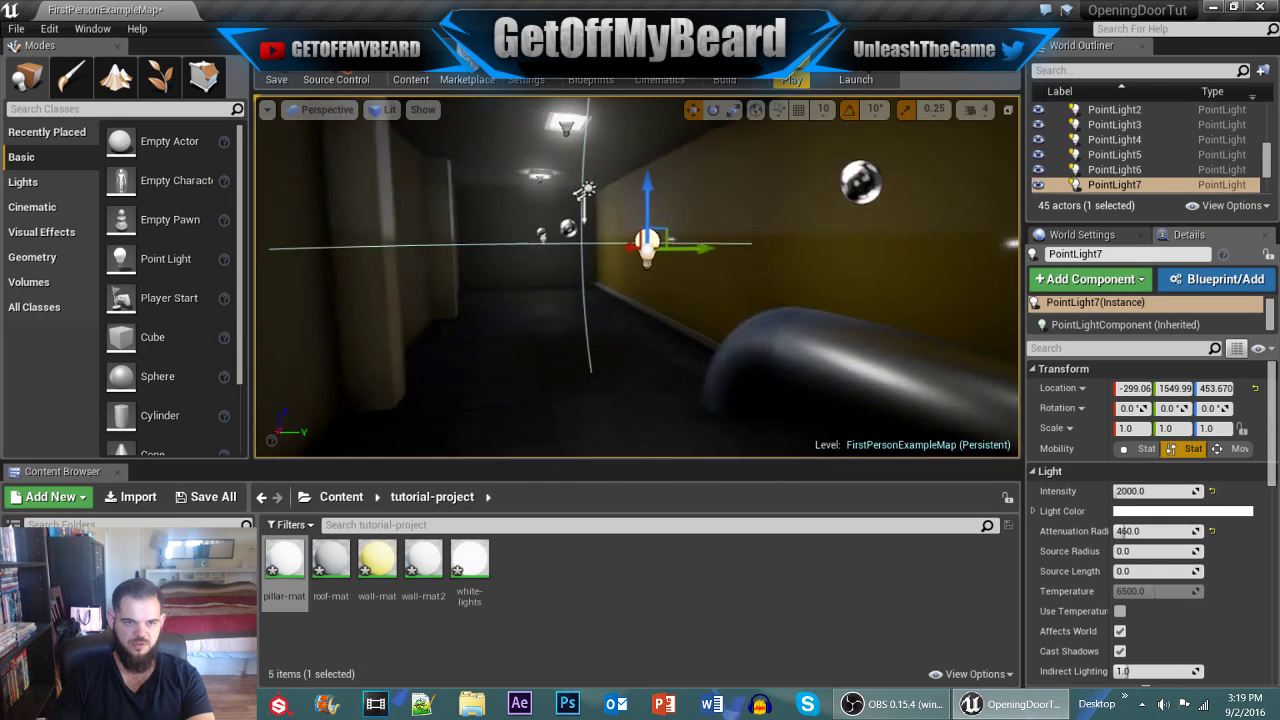
{"action": "left_click", "coordinate": [697, 299]}
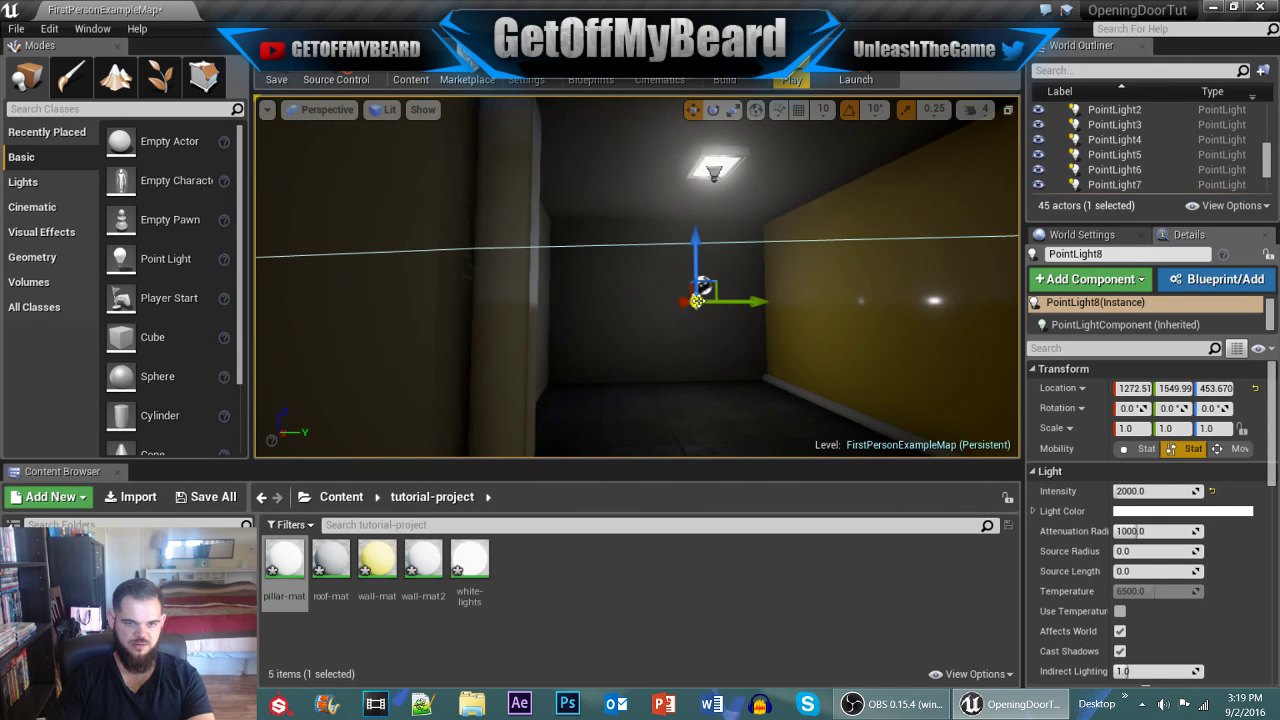
{"action": "type", "text": "4"}
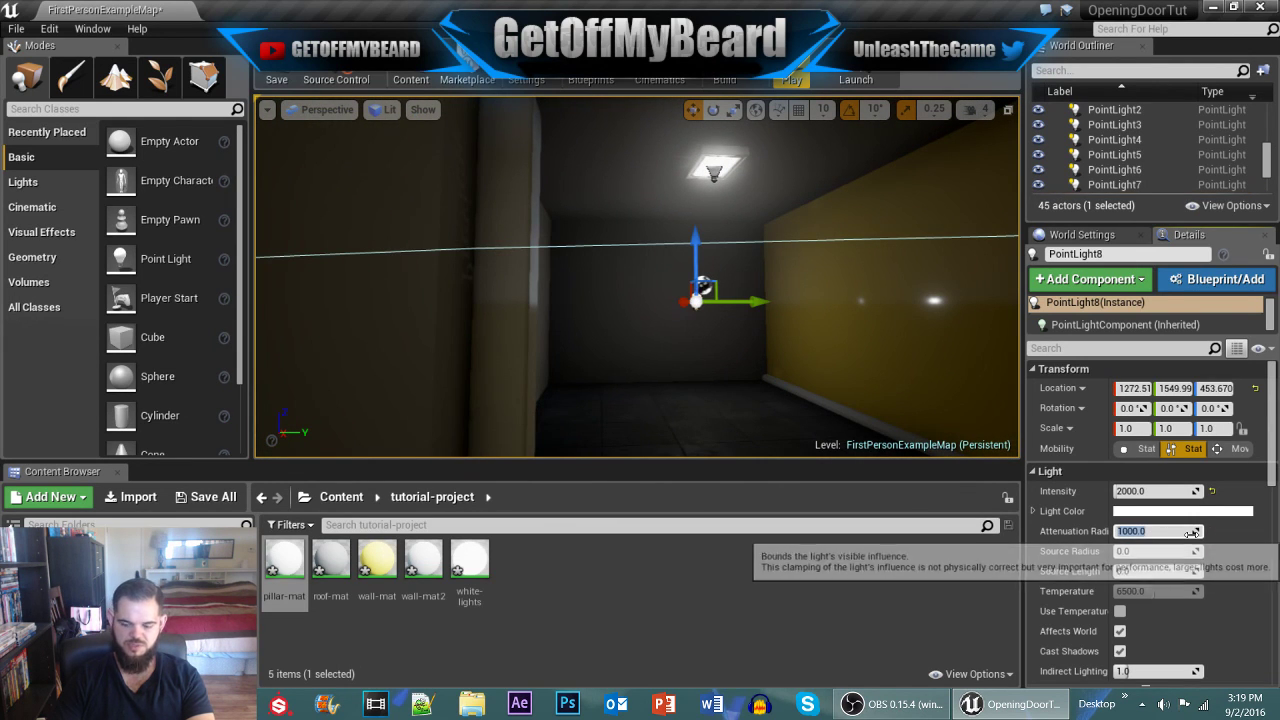
{"action": "type", "text": "60"}
{"action": "key", "text": "Return"}
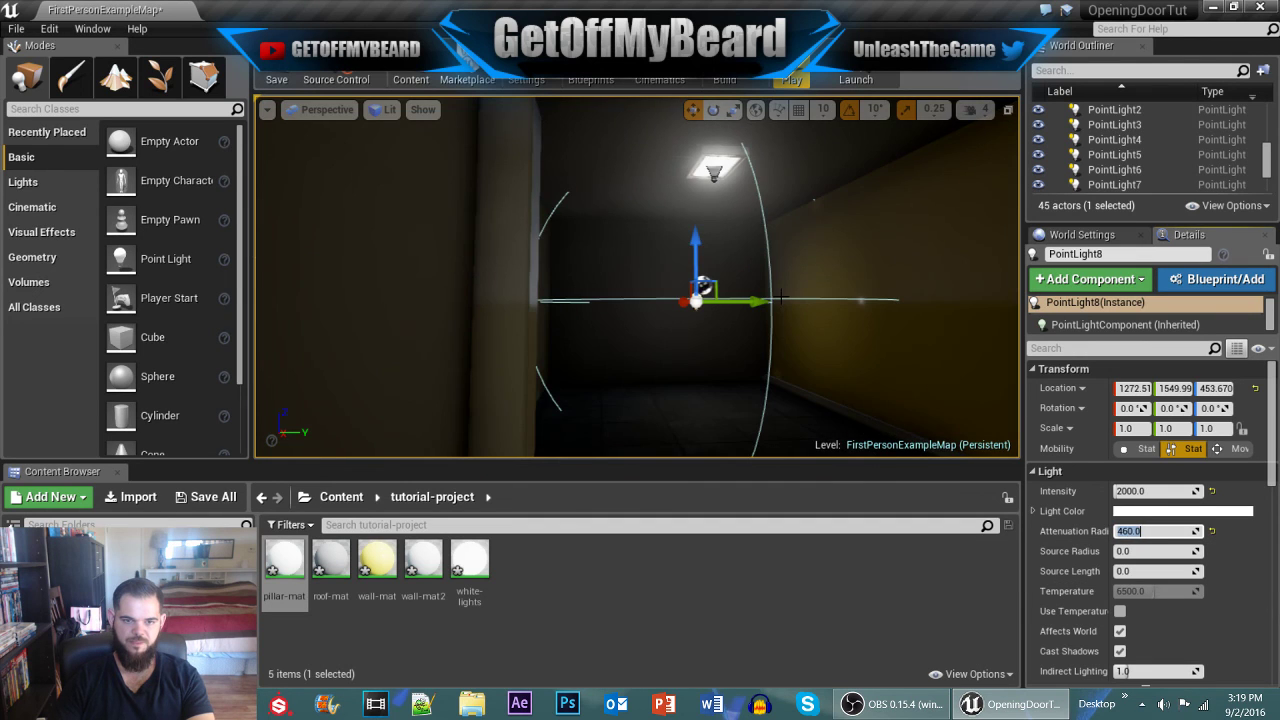
{"action": "right_click_drag", "start_coordinate": [781, 297], "coordinate": [405, 248]}
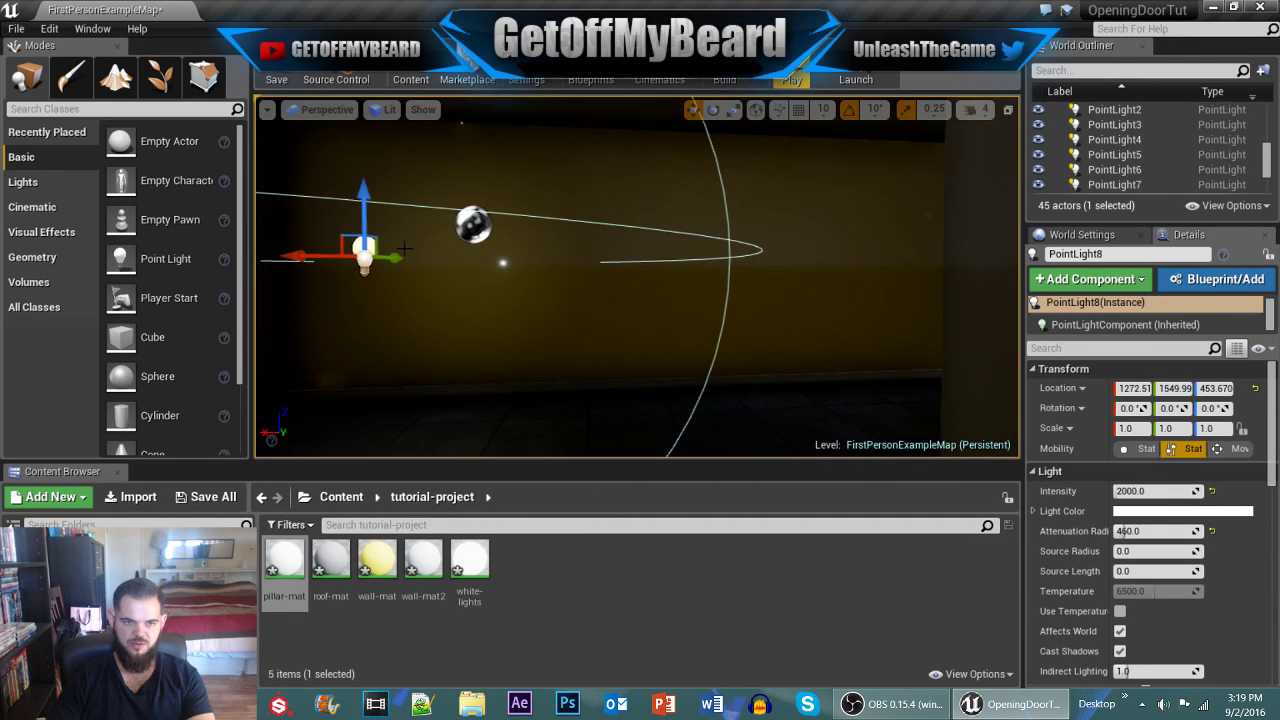
{"action": "left_click_drag", "start_coordinate": [300, 260], "coordinate": [427, 285]}
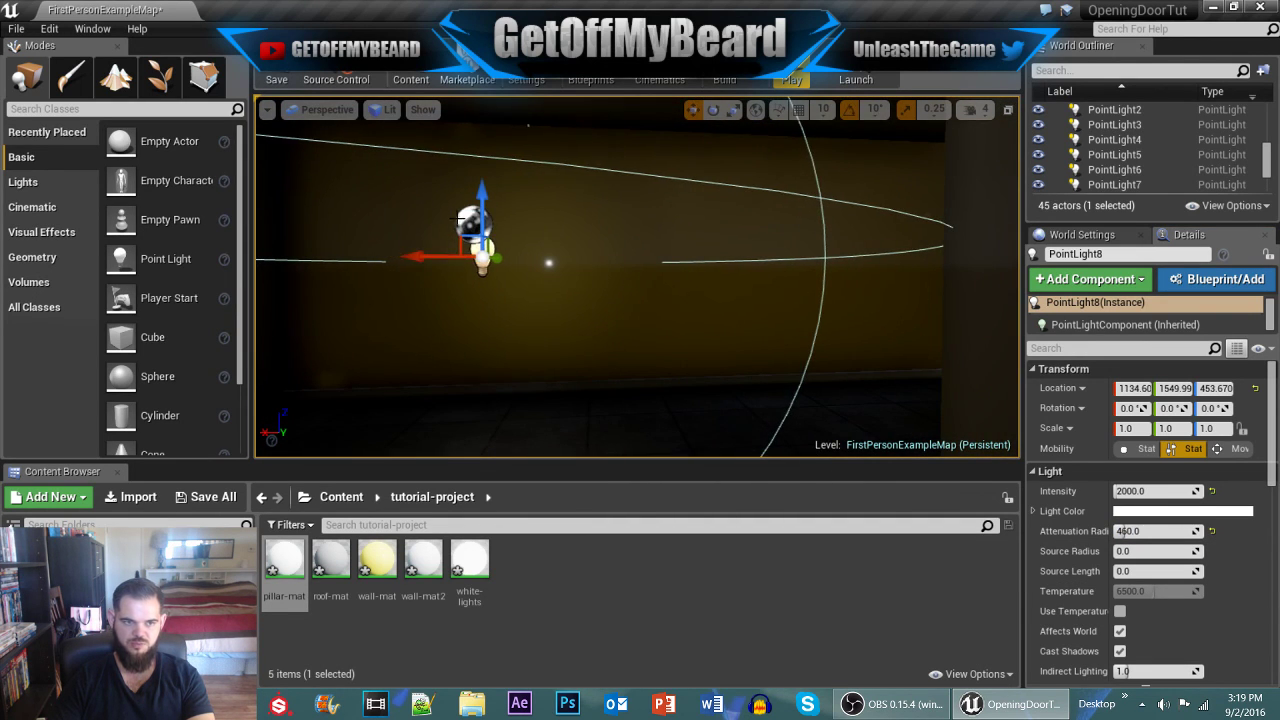
Step: Set the brightness of the four sphere reflection captures along the corridor to 1
{"action": "left_click", "coordinate": [464, 220]}
{"action": "right_click_drag", "start_coordinate": [466, 228], "coordinate": [708, 232]}
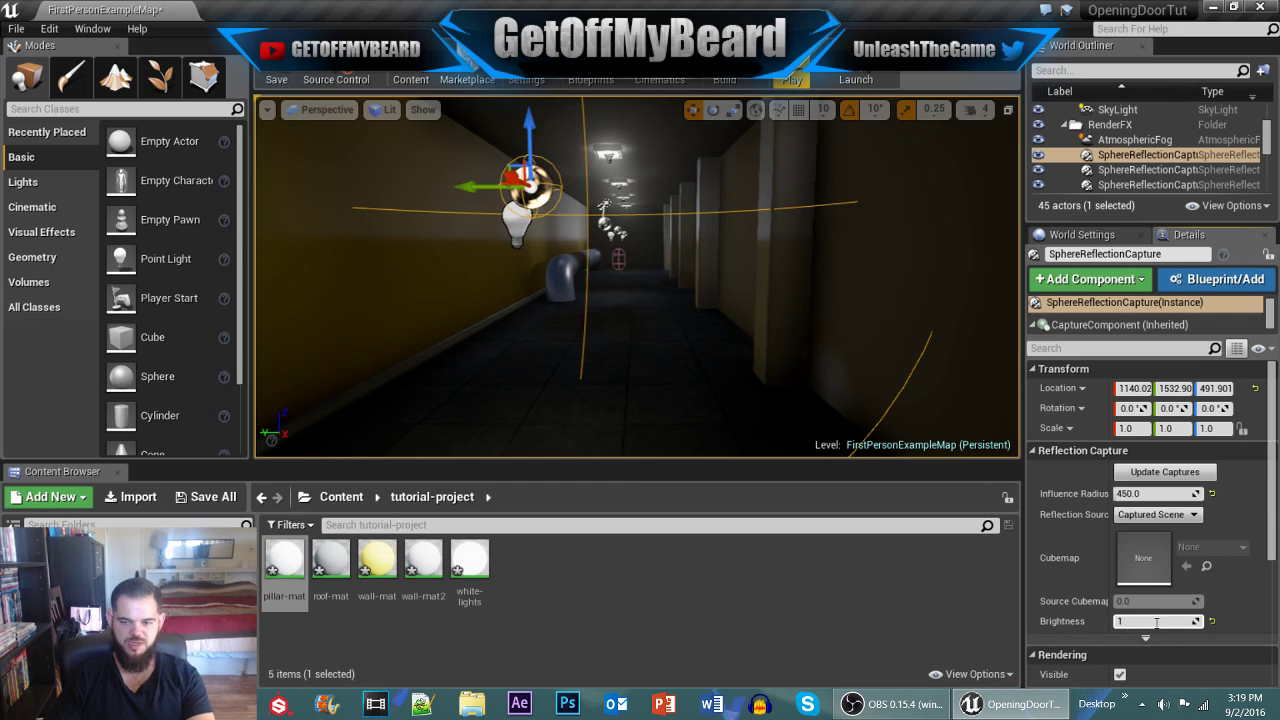
{"action": "left_click", "coordinate": [606, 221]}
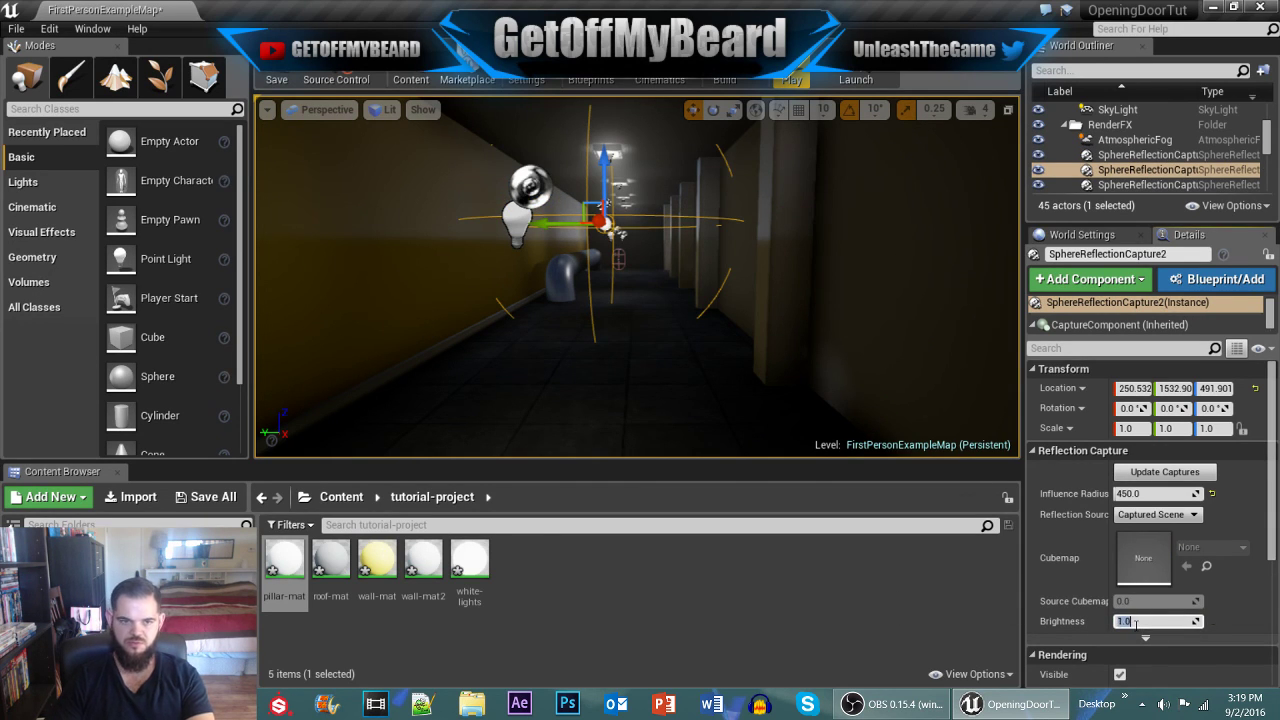
{"action": "key", "text": "w"}
{"action": "mouse_move", "coordinate": [654, 243]}
{"action": "right_mouse_down"}
{"action": "mouse_move", "coordinate": [656, 275]}
{"action": "mouse_move", "coordinate": [654, 243]}
{"action": "right_mouse_up"}
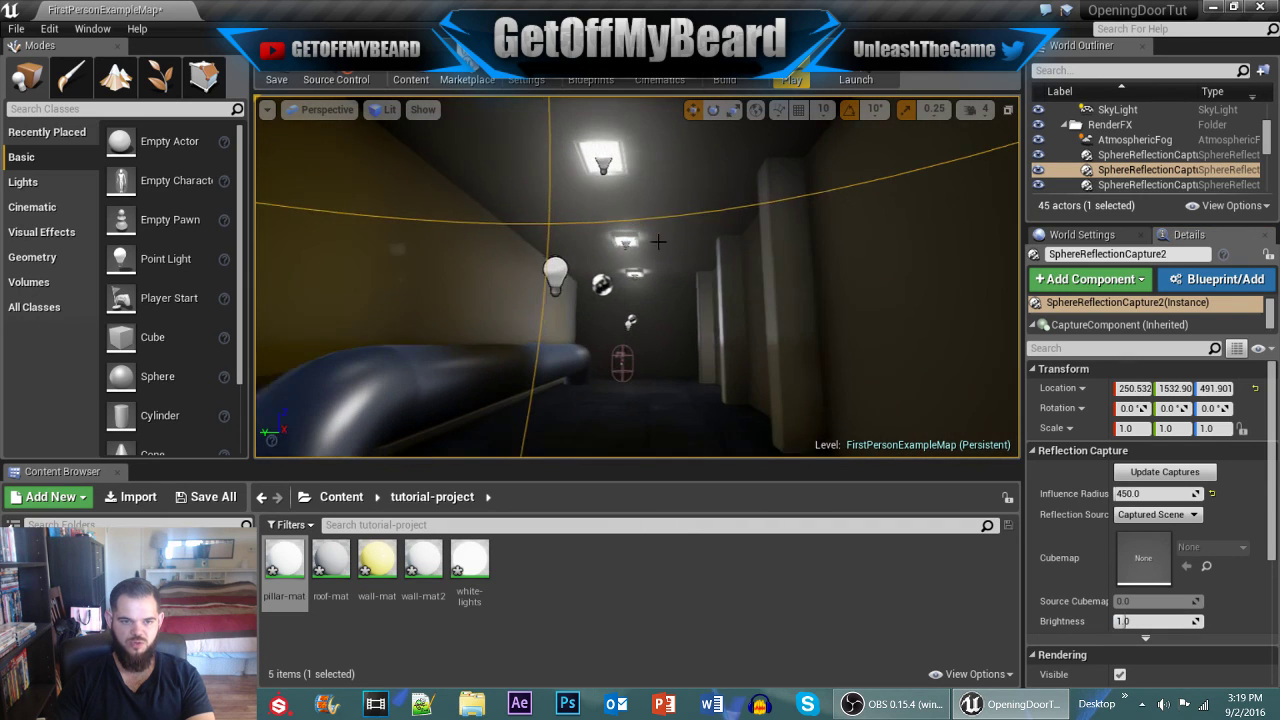
{"action": "left_click", "coordinate": [598, 287]}
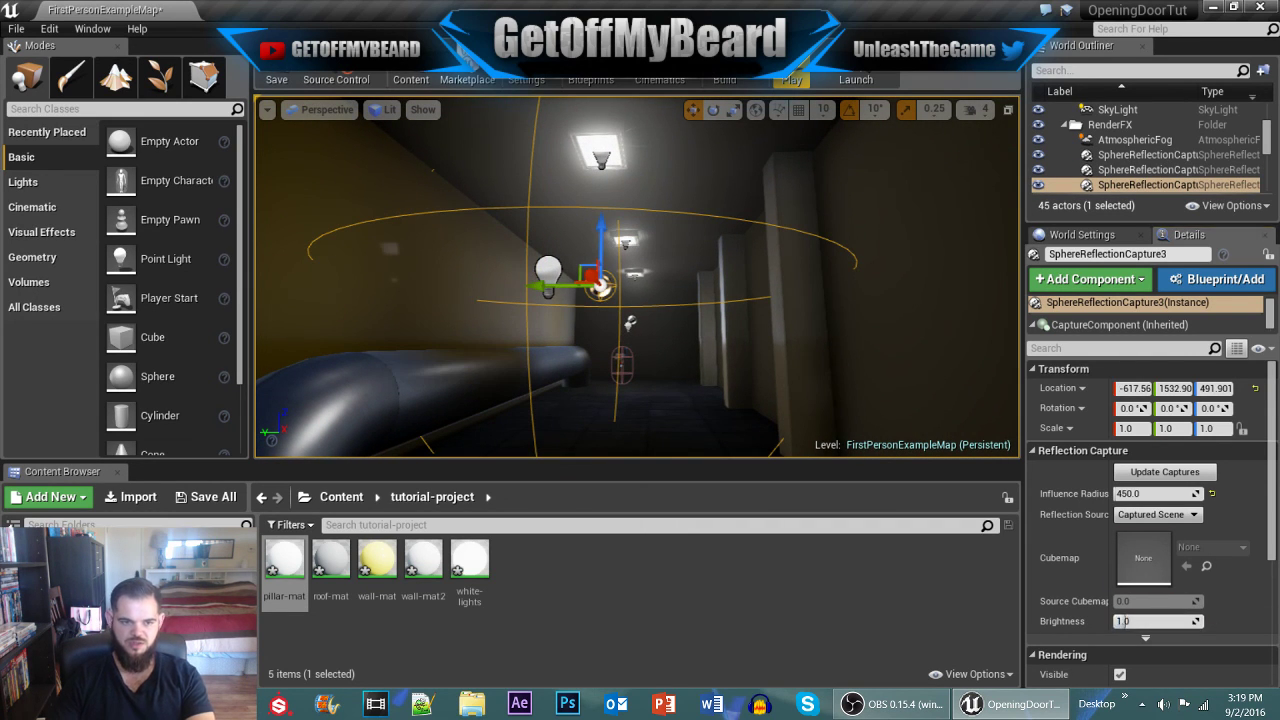
{"action": "right_click_drag", "start_coordinate": [622, 272], "coordinate": [622, 272]}
{"action": "left_click", "coordinate": [622, 272]}
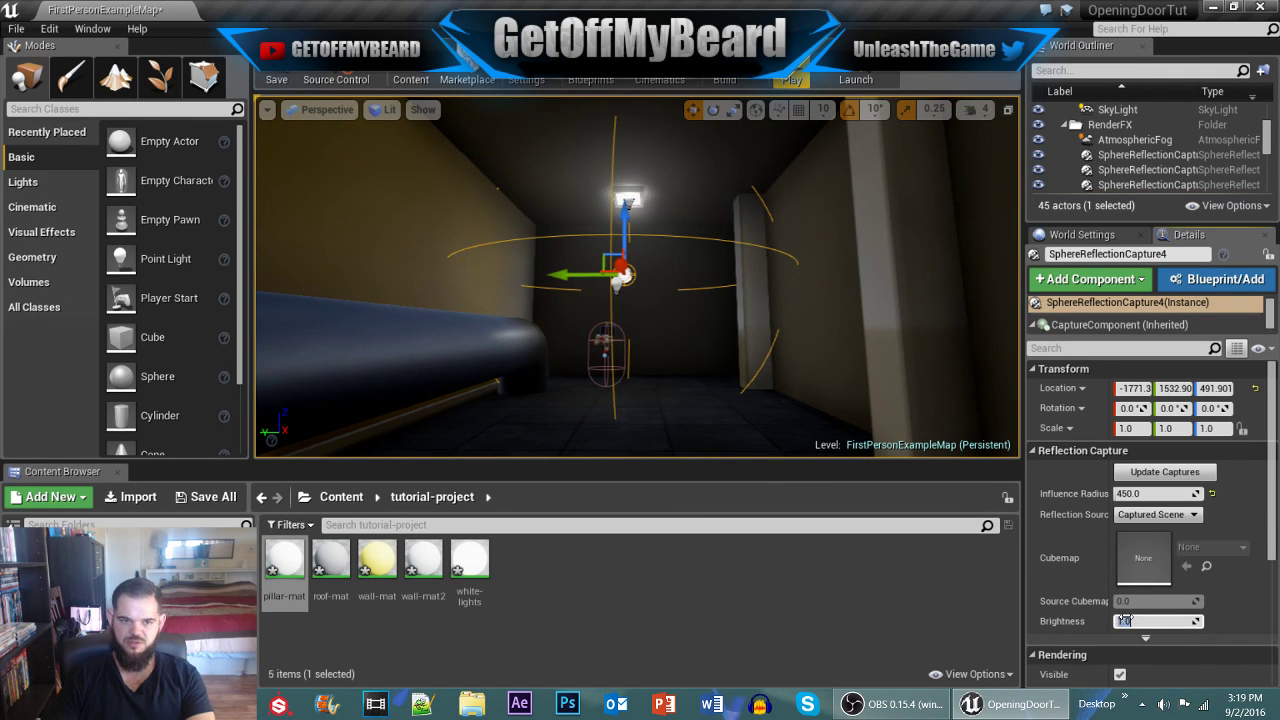
Step: Select all five ceiling light frames (SM_WindowFrame to SM_WindowFrame5) and lower them together to a Z location of about 739.9
{"action": "right_click_drag", "start_coordinate": [911, 393], "coordinate": [709, 263]}
{"action": "left_click", "coordinate": [564, 317]}
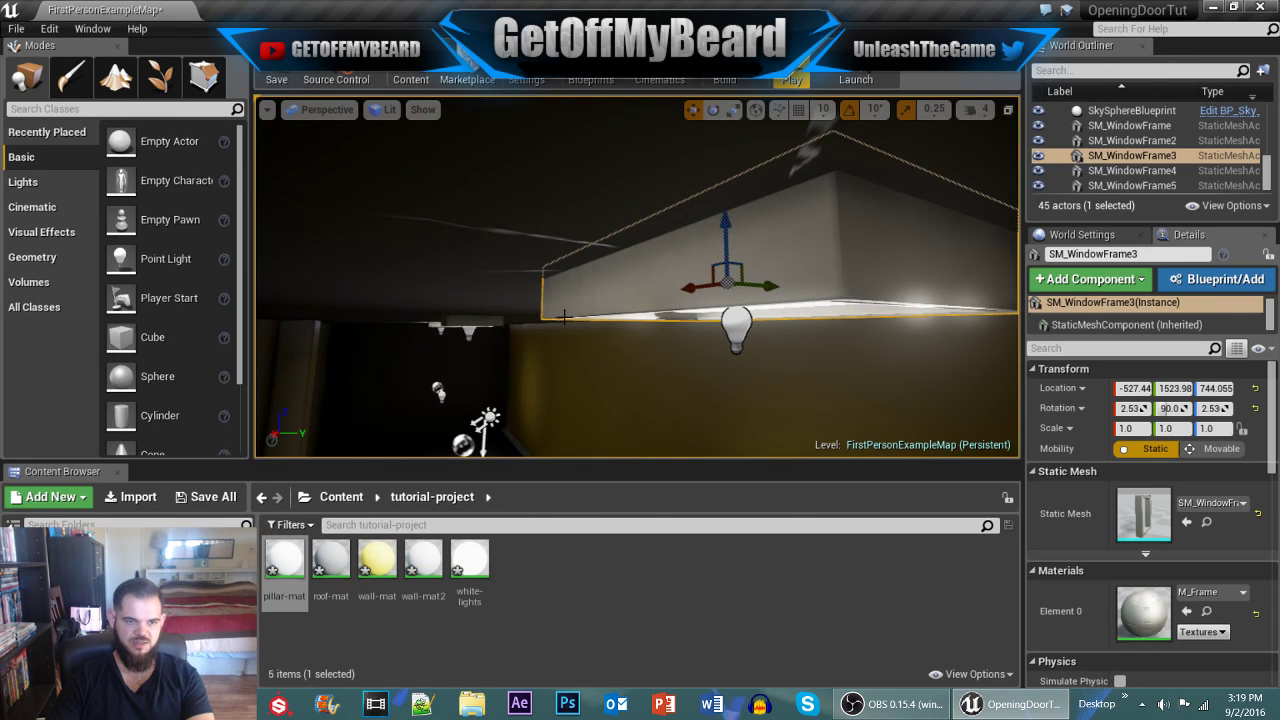
{"action": "left_click", "coordinate": [464, 322], "text": "ctrl"}
{"action": "right_click_drag", "start_coordinate": [464, 322], "coordinate": [464, 322]}
{"action": "right_click_drag", "start_coordinate": [600, 300], "coordinate": [600, 300]}
{"action": "right_click_drag", "start_coordinate": [576, 232], "coordinate": [576, 232]}
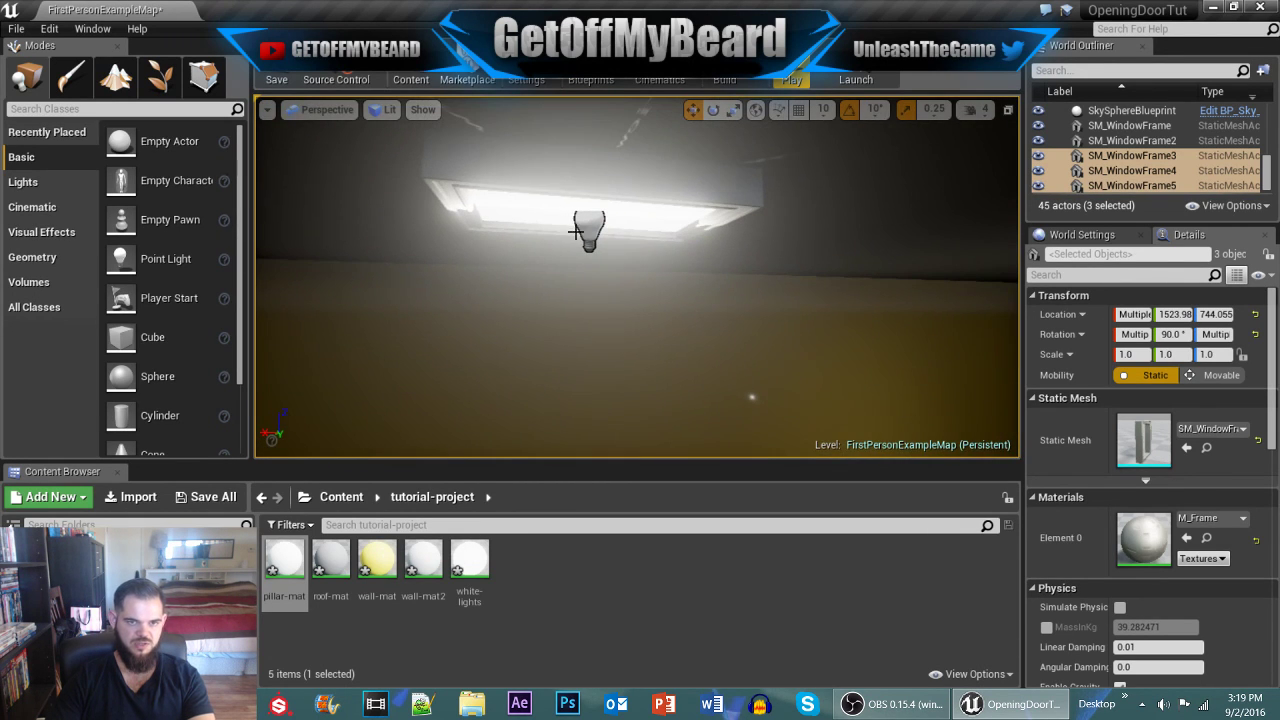
{"action": "left_click", "coordinate": [576, 172], "text": "ctrl"}
{"action": "right_click_drag", "start_coordinate": [576, 172], "coordinate": [576, 172]}
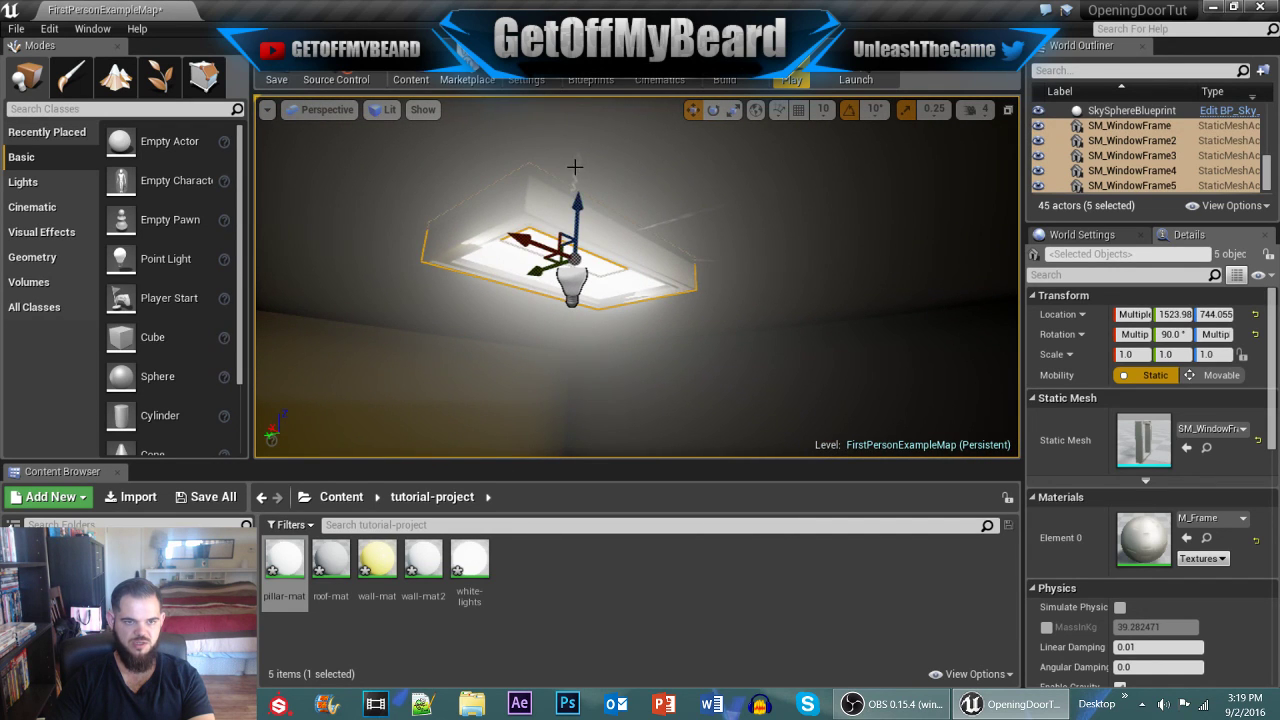
{"action": "left_click_drag", "start_coordinate": [576, 203], "coordinate": [571, 211]}
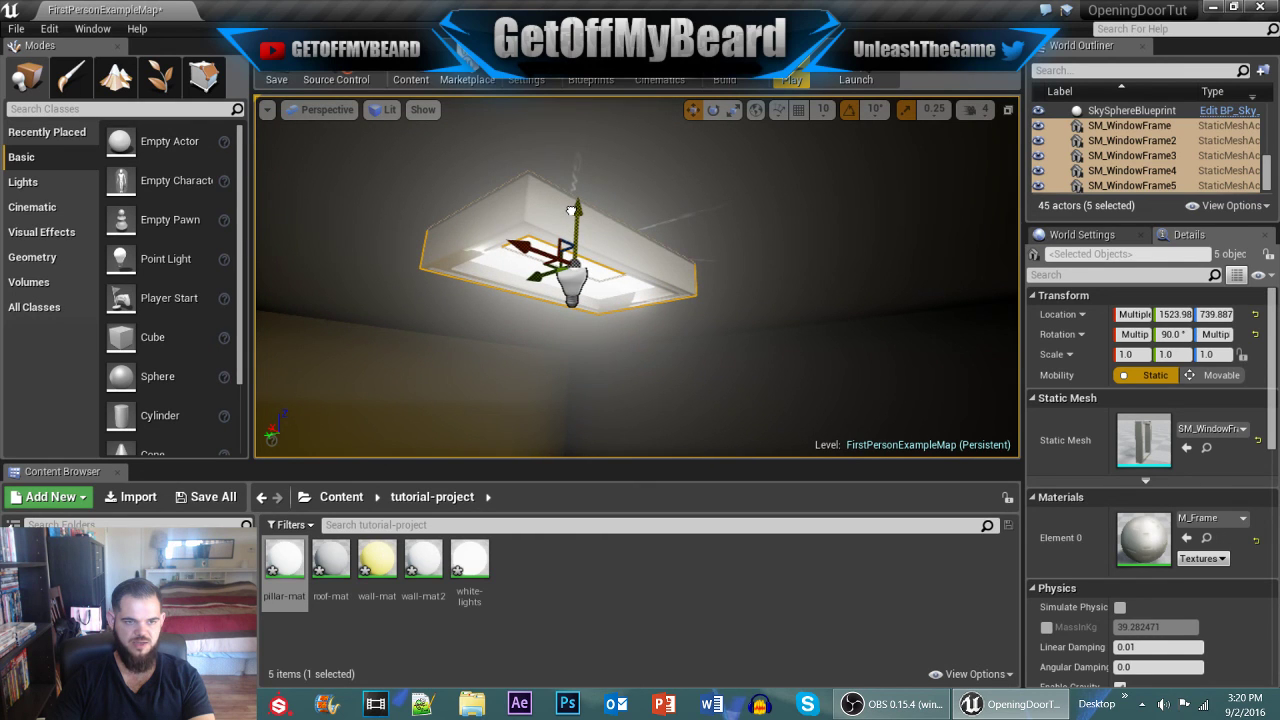
Step: Inspect the ceiling around the lowered light frames and the look of the lit corridor
{"action": "key", "text": "w"}
{"action": "right_click_drag", "start_coordinate": [585, 219], "coordinate": [715, 180]}
{"action": "left_click", "coordinate": [540, 292]}
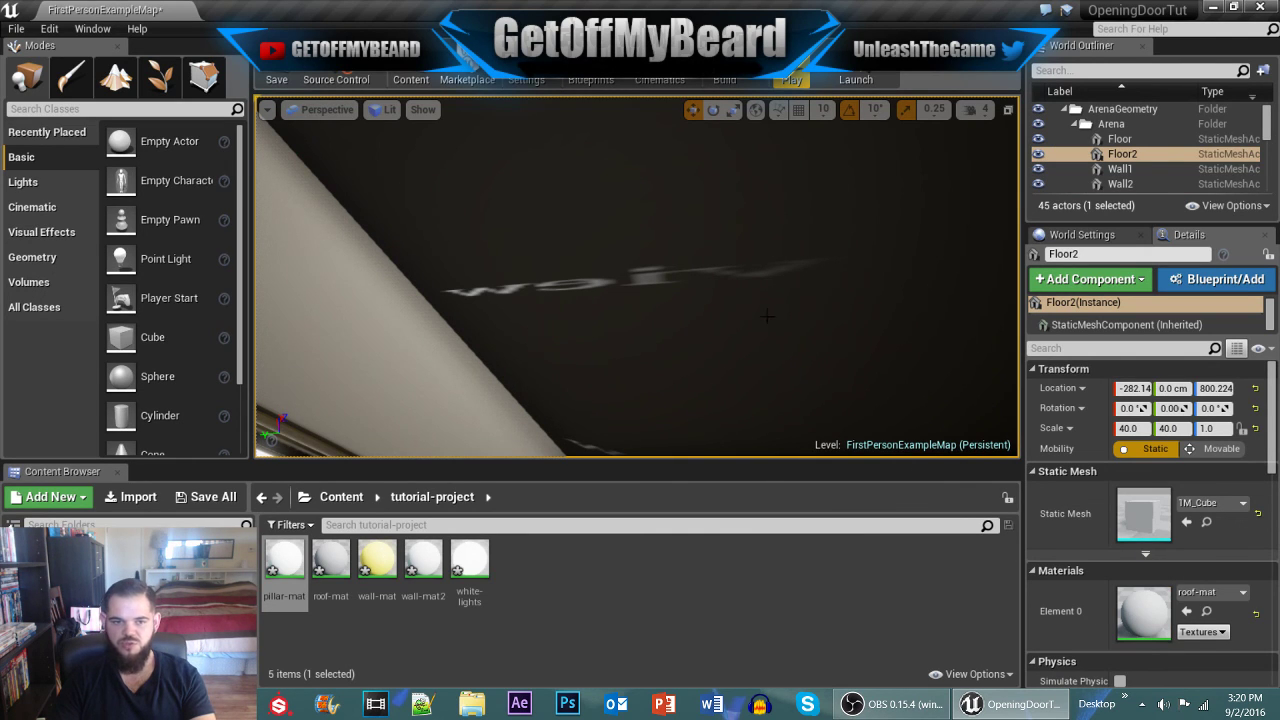
{"action": "key", "text": "w"}
{"action": "right_click_drag", "start_coordinate": [767, 316], "coordinate": [840, 365]}
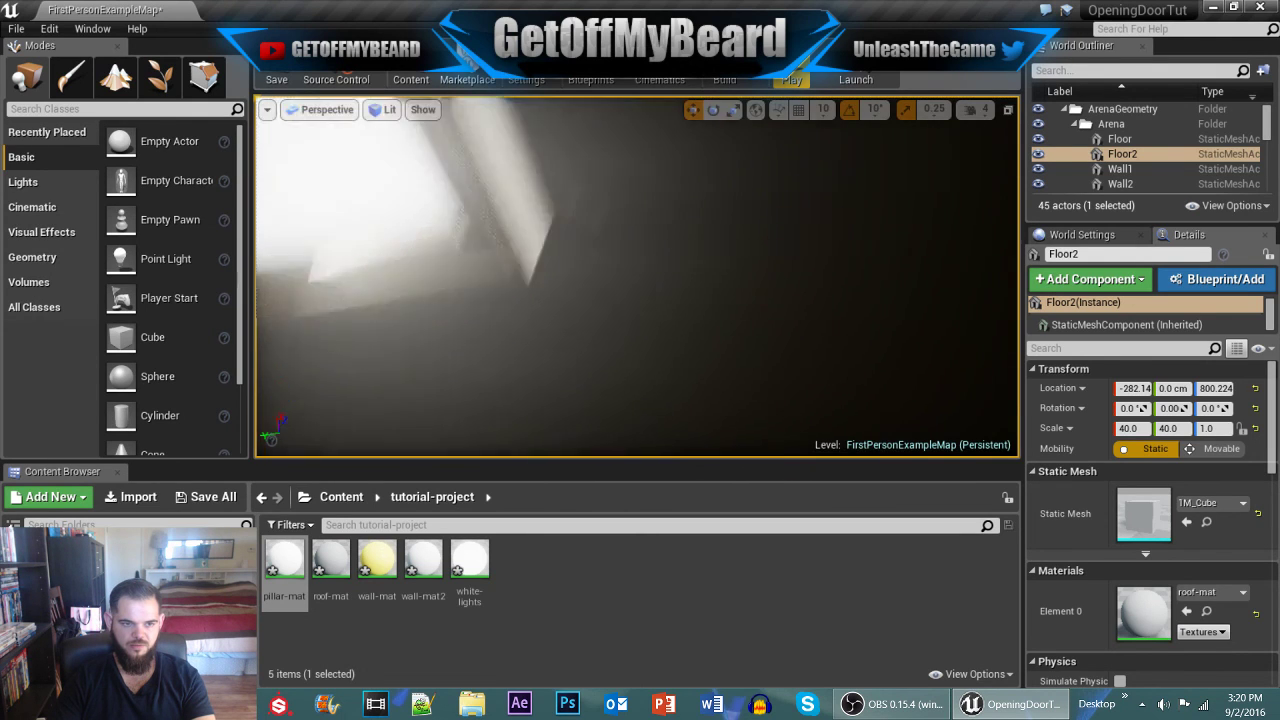
{"action": "right_click_drag", "start_coordinate": [750, 340], "coordinate": [710, 258]}
{"action": "right_click_drag", "start_coordinate": [640, 277], "coordinate": [284, 277]}
{"action": "key", "text": "w"}
{"action": "right_click_drag", "start_coordinate": [560, 277], "coordinate": [555, 277]}
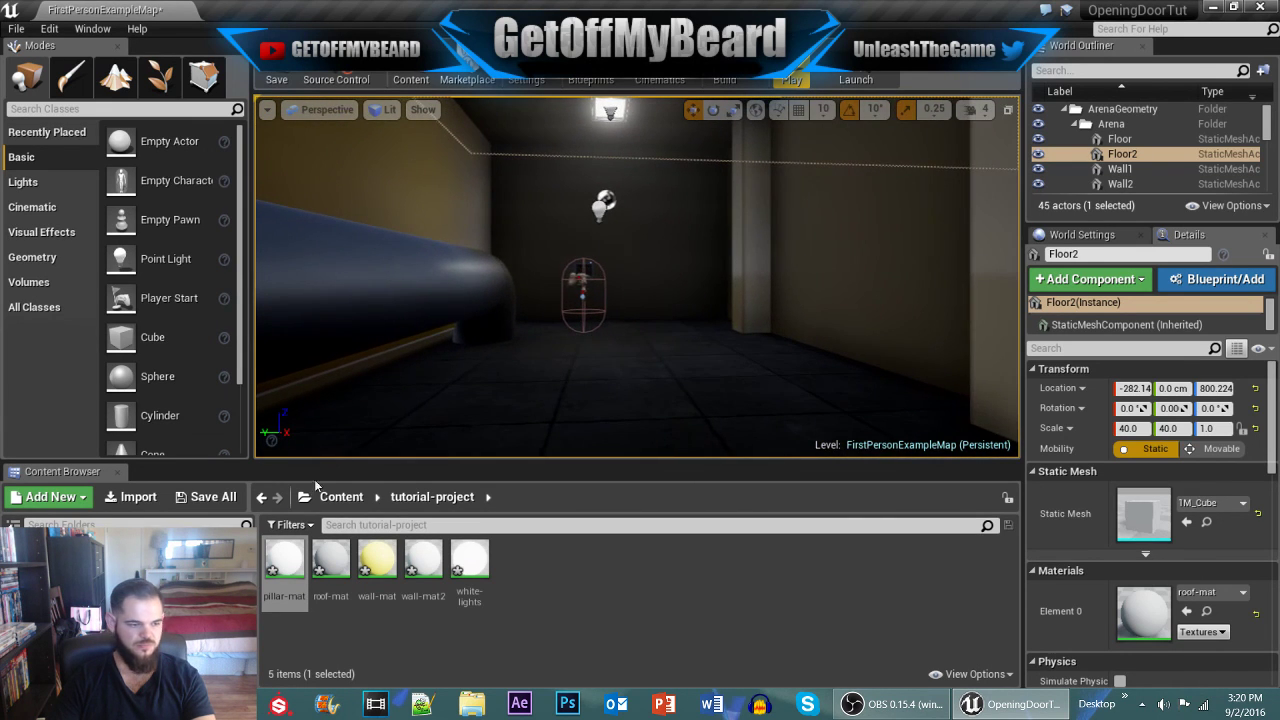
Step: Open the StarterContent Materials folder and look through its available materials
{"action": "left_click", "coordinate": [90, 620]}
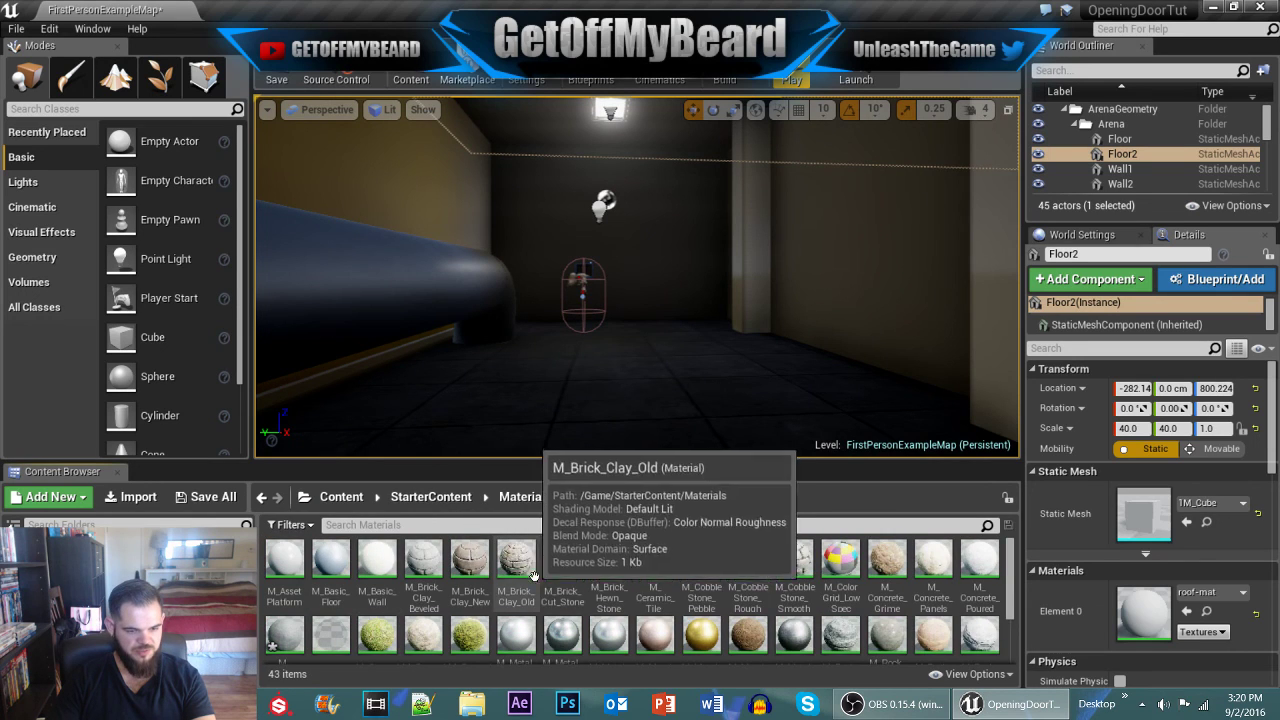
{"action": "scroll", "coordinate": [577, 642], "scroll_direction": "down", "scroll_amount": 1}
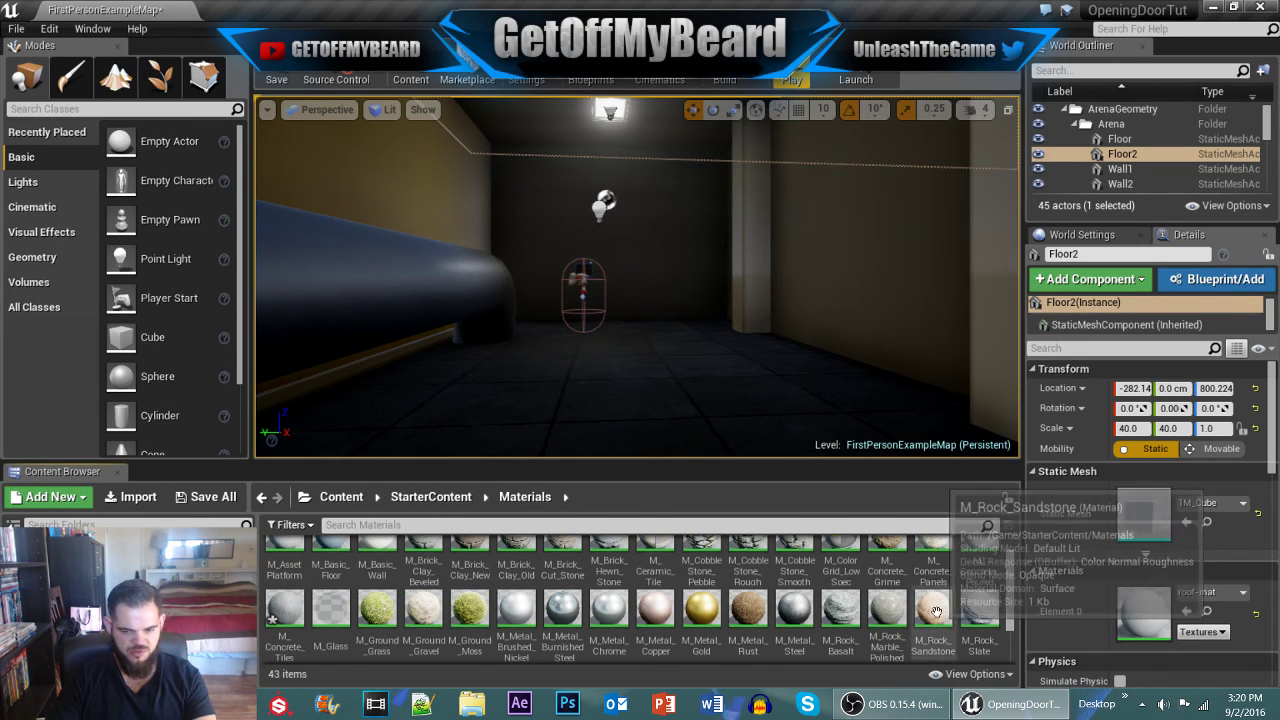
{"action": "scroll", "coordinate": [982, 648], "scroll_direction": "down", "scroll_amount": 1}
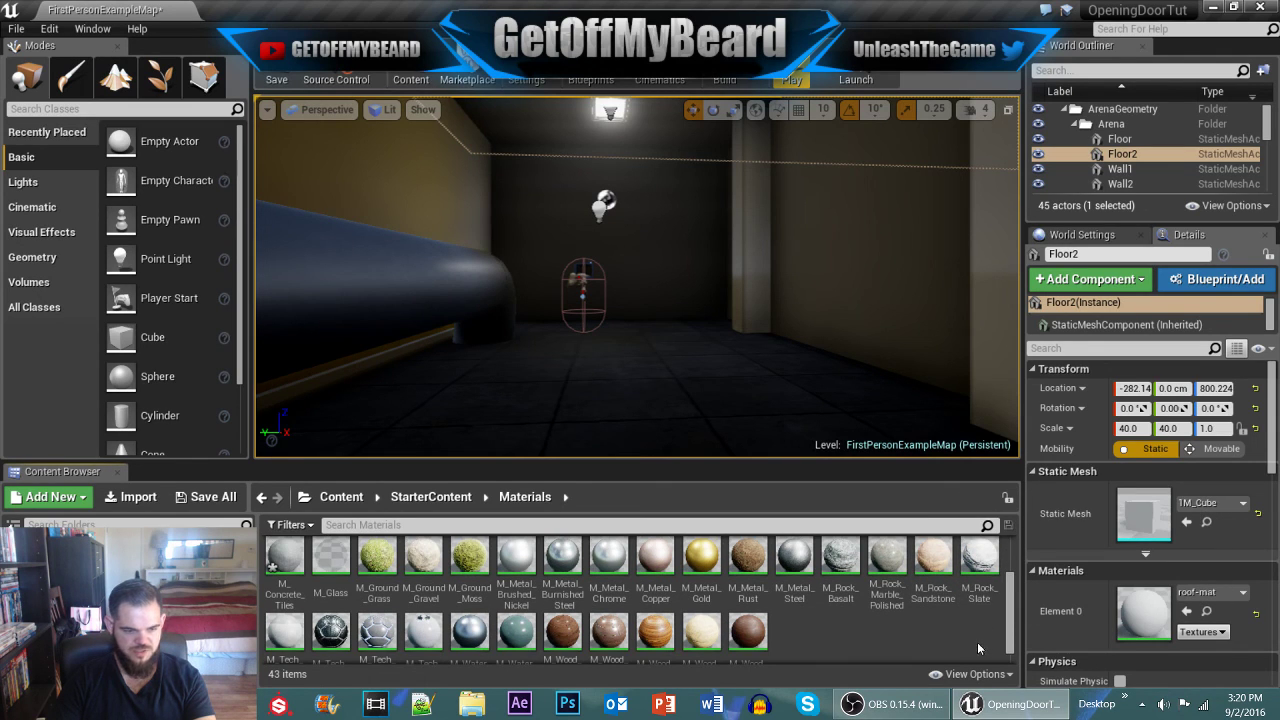
{"action": "scroll", "coordinate": [932, 638], "scroll_direction": "down", "scroll_amount": 1}
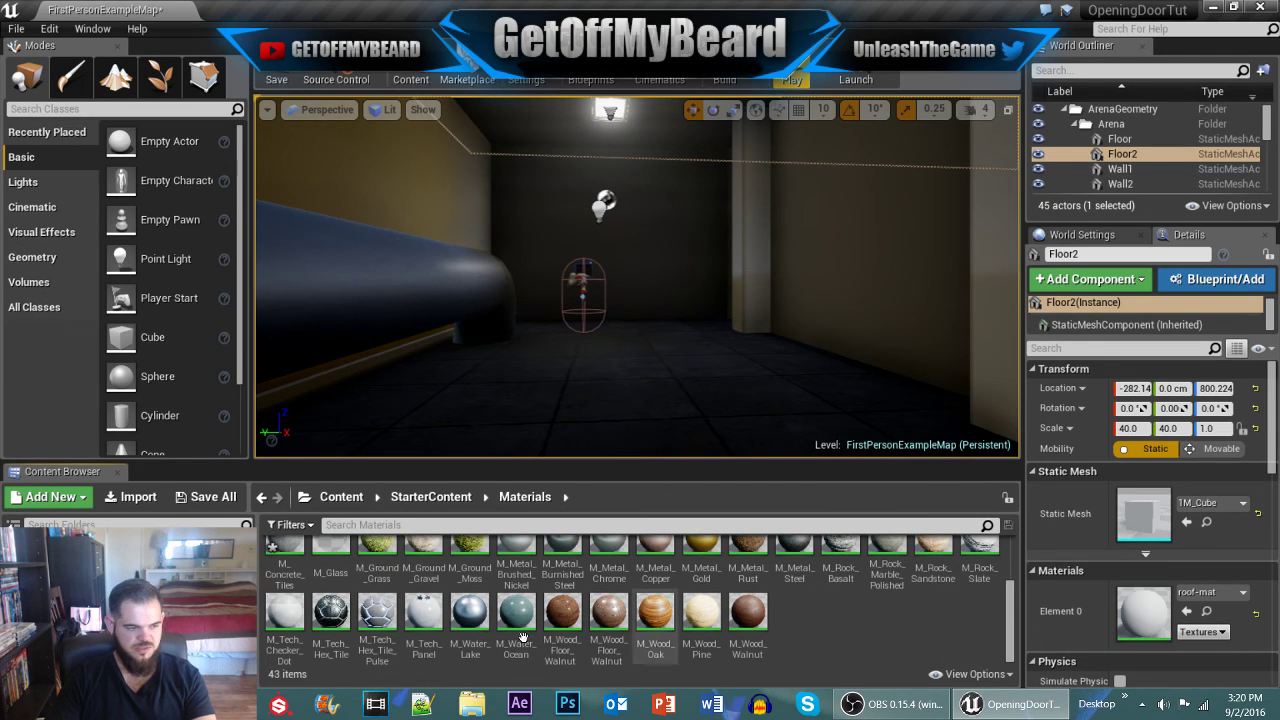
Step: Select the straight pipe and its two elbow pieces and assign the M_Metal_Steel material to them
{"action": "right_click_drag", "start_coordinate": [828, 307], "coordinate": [470, 292]}
{"action": "left_click", "coordinate": [679, 255]}
{"action": "left_click", "coordinate": [750, 292], "text": "ctrl"}
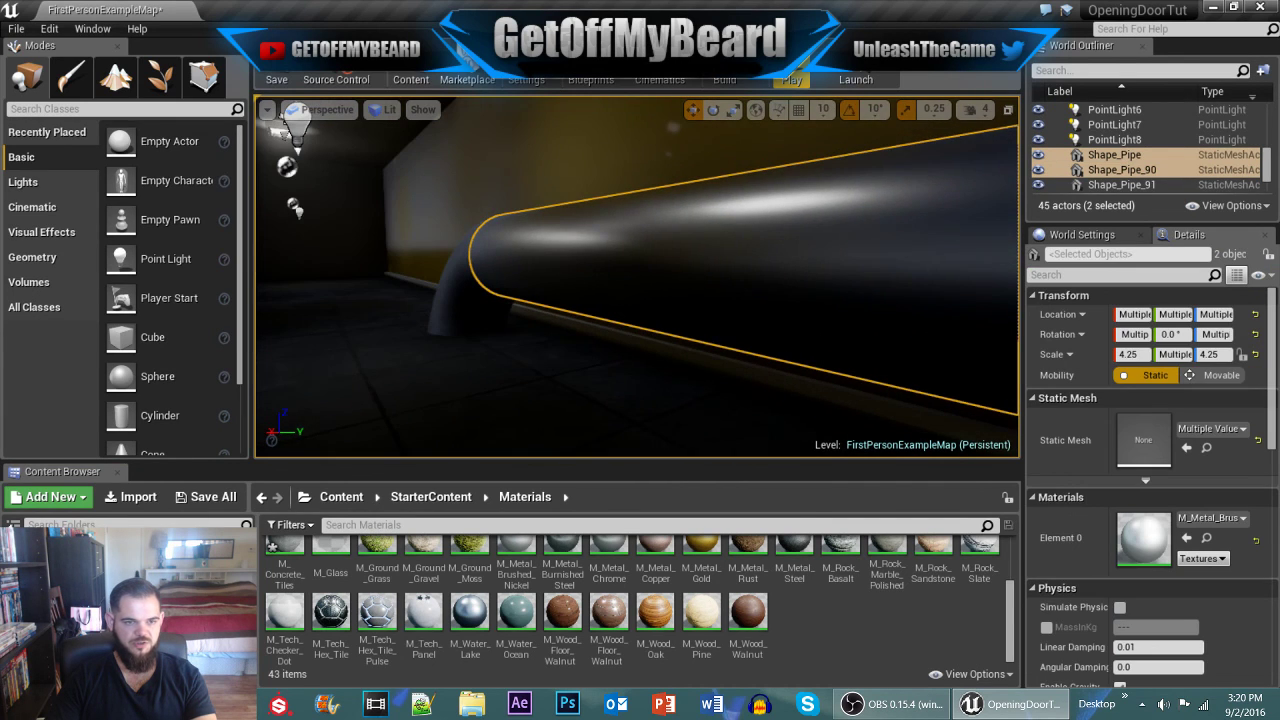
{"action": "left_click", "coordinate": [462, 292], "text": "ctrl"}
{"action": "scroll", "coordinate": [690, 603], "scroll_direction": "up", "scroll_amount": 1}
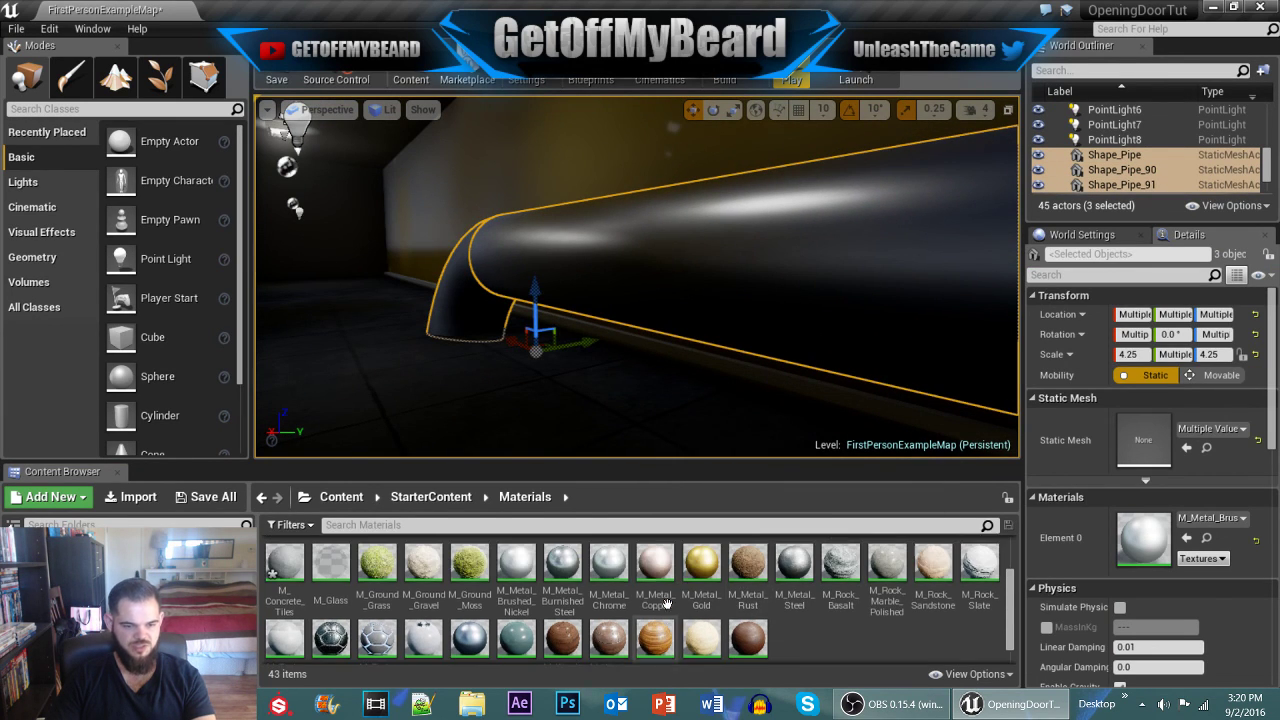
{"action": "left_click_drag", "start_coordinate": [794, 568], "coordinate": [1143, 537]}
Step: Duplicate the three selected pipe pieces and rotate the copy so its elbows turn upward
{"action": "right_click_drag", "start_coordinate": [900, 385], "coordinate": [668, 360]}
{"action": "right_click_drag", "start_coordinate": [600, 300], "coordinate": [588, 250]}
{"action": "key", "text": "e"}
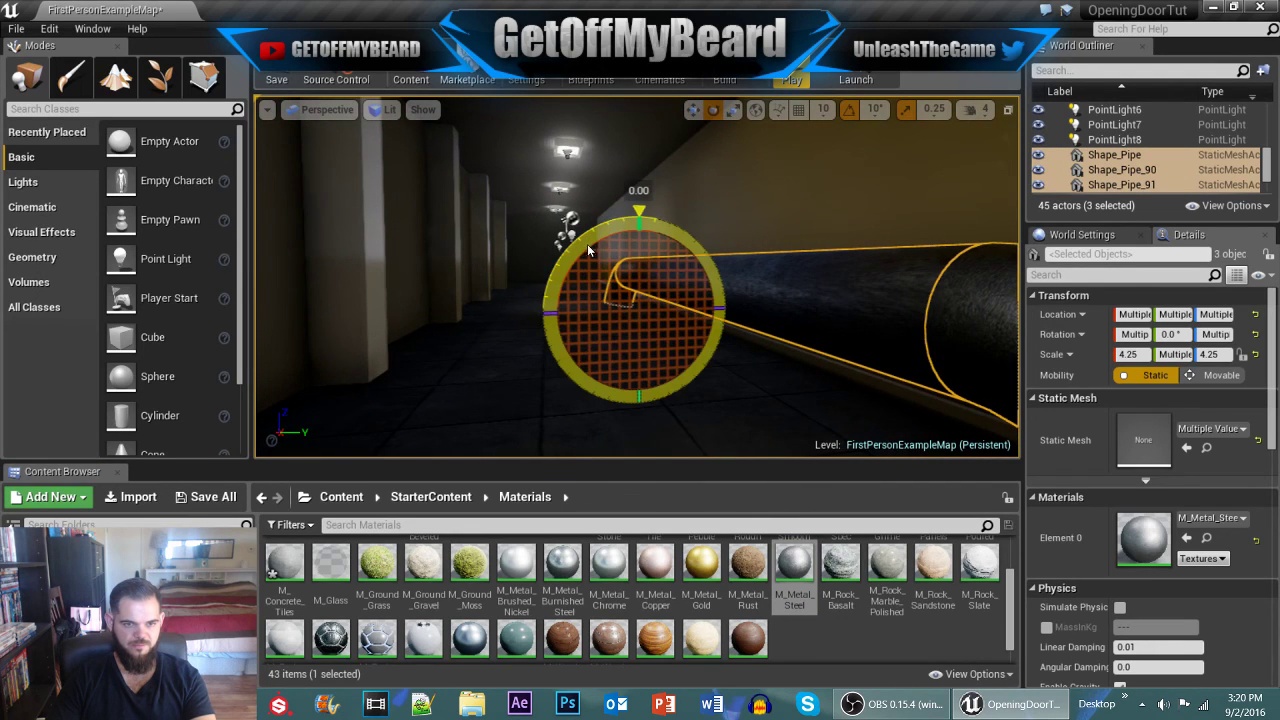
{"action": "left_click_drag", "start_coordinate": [689, 306], "coordinate": [691, 306]}
{"action": "key", "text": "w"}
{"action": "key", "text": "ctrl+w"}
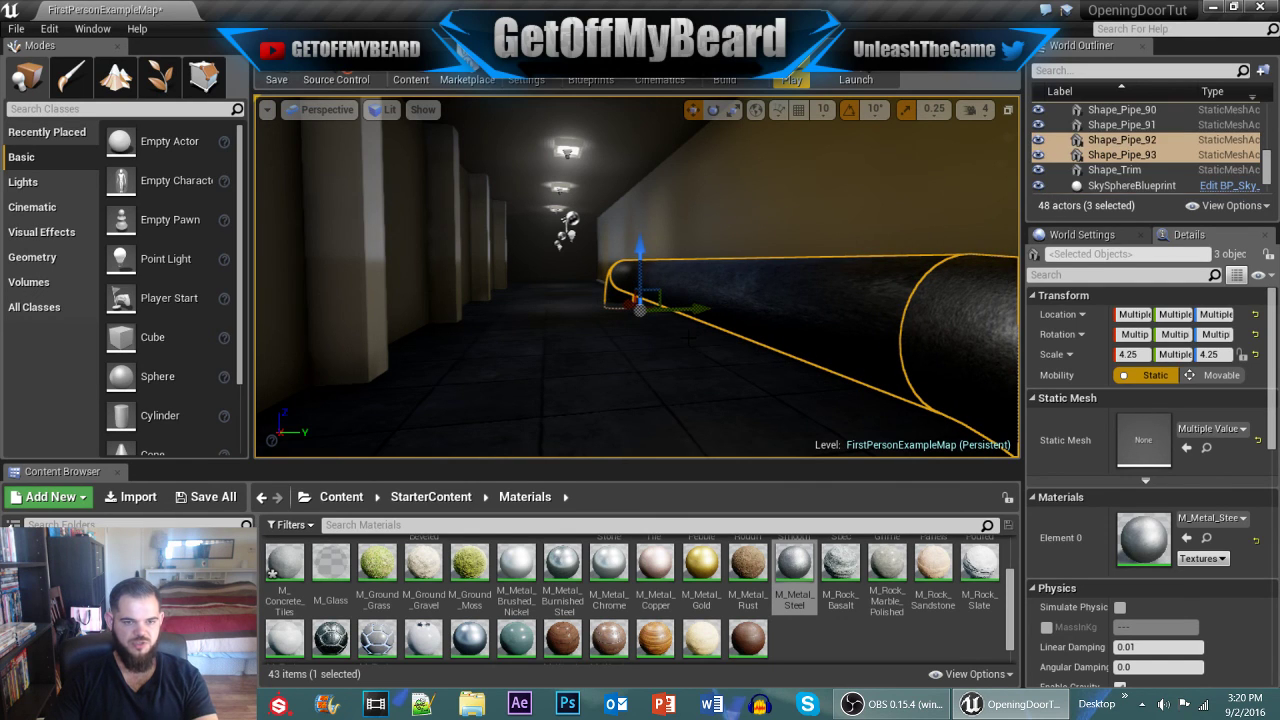
{"action": "key", "text": "e"}
{"action": "left_click_drag", "start_coordinate": [611, 243], "coordinate": [634, 437]}
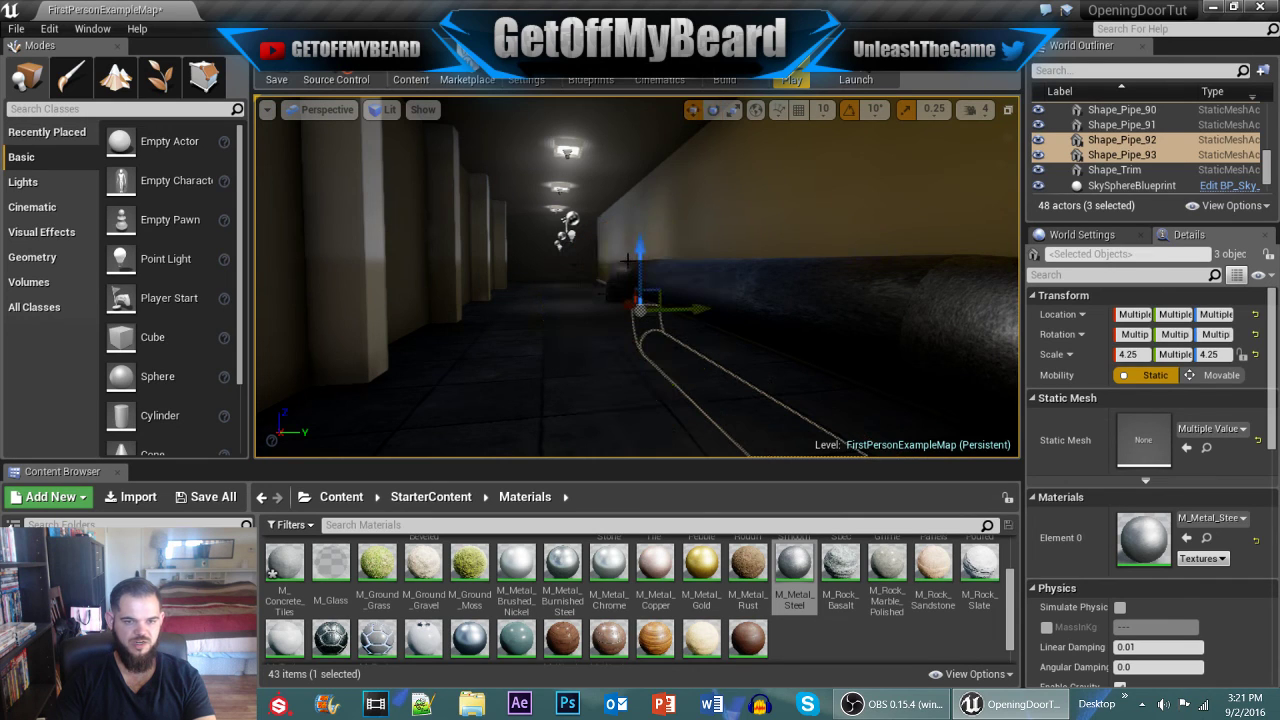
Step: Raise the copied pipe to the ceiling and move it across the corridor to the pillar side
{"action": "left_click_drag", "start_coordinate": [628, 258], "coordinate": [609, 97]}
{"action": "right_click_drag", "start_coordinate": [738, 192], "coordinate": [800, 160]}
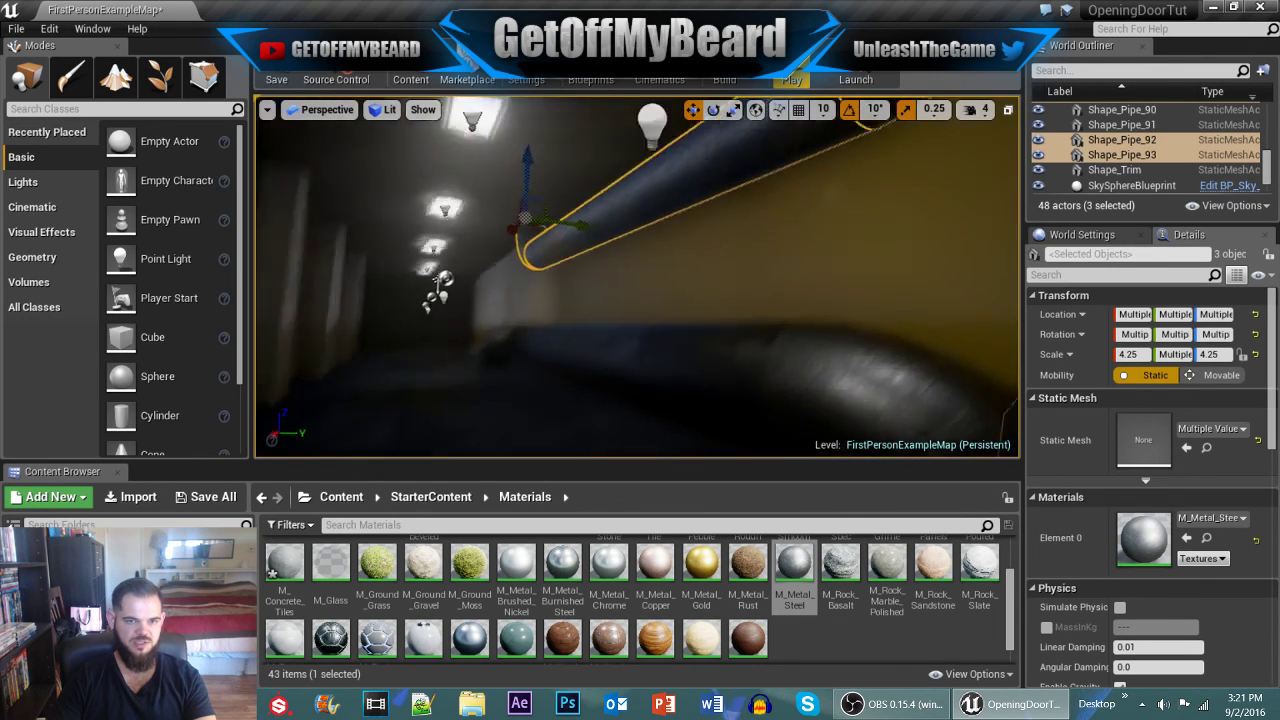
{"action": "right_click_drag", "start_coordinate": [667, 240], "coordinate": [700, 170]}
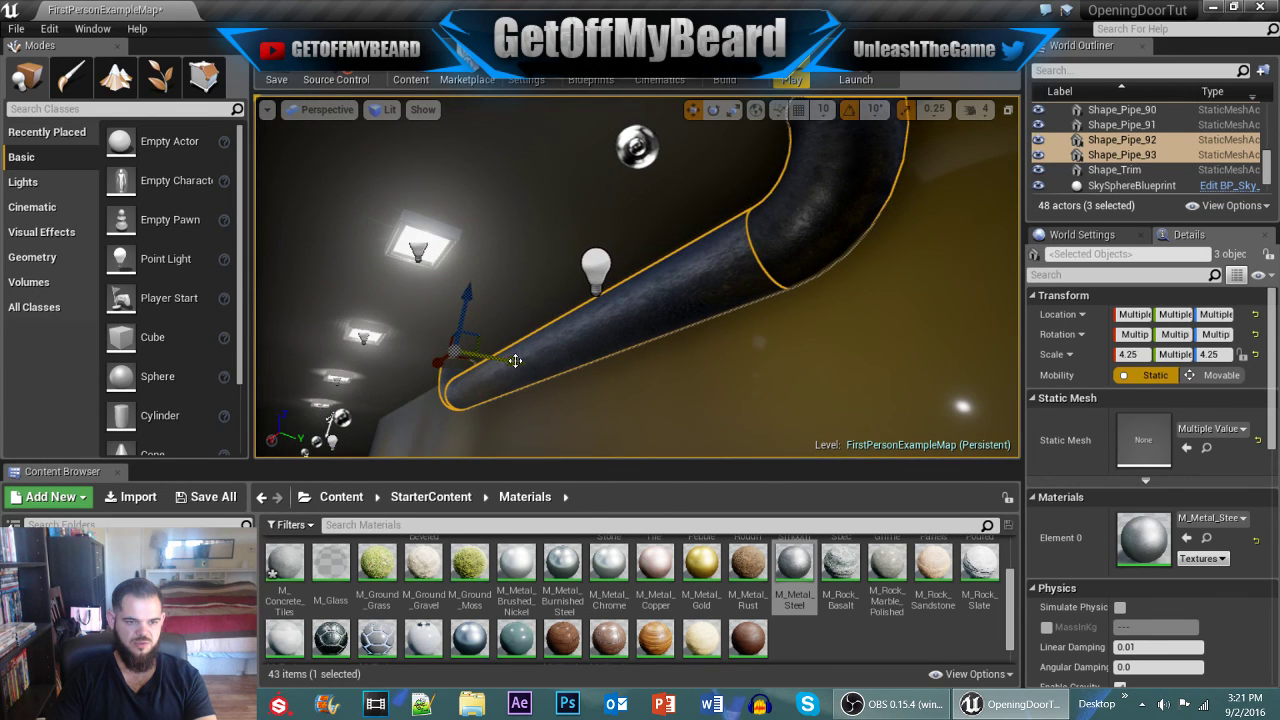
{"action": "left_click_drag", "start_coordinate": [515, 360], "coordinate": [345, 372]}
{"action": "right_click_drag", "start_coordinate": [466, 319], "coordinate": [394, 362]}
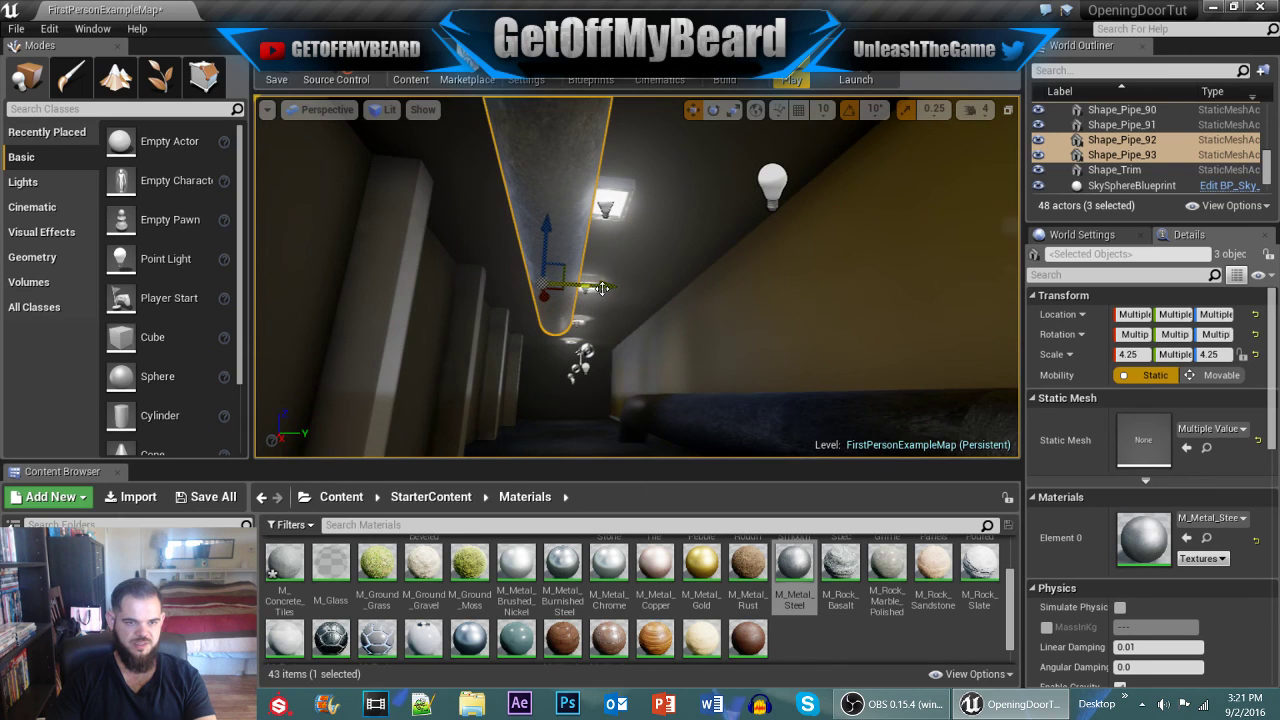
{"action": "left_click_drag", "start_coordinate": [602, 289], "coordinate": [578, 290]}
Step: Adjust the ceiling pipe's position beside the light fixtures and check its placement from both ends of the corridor
{"action": "right_click_drag", "start_coordinate": [578, 290], "coordinate": [670, 238]}
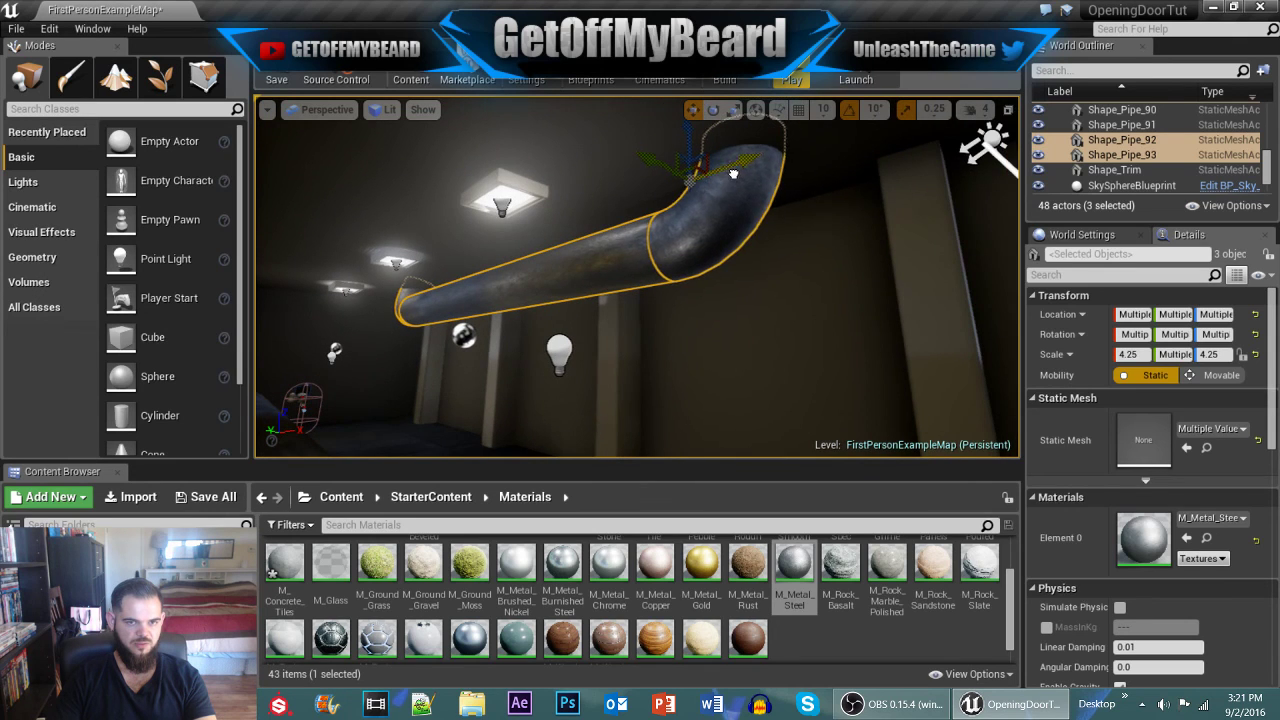
{"action": "left_click_drag", "start_coordinate": [733, 174], "coordinate": [860, 141]}
{"action": "right_click_drag", "start_coordinate": [860, 141], "coordinate": [1010, 145]}
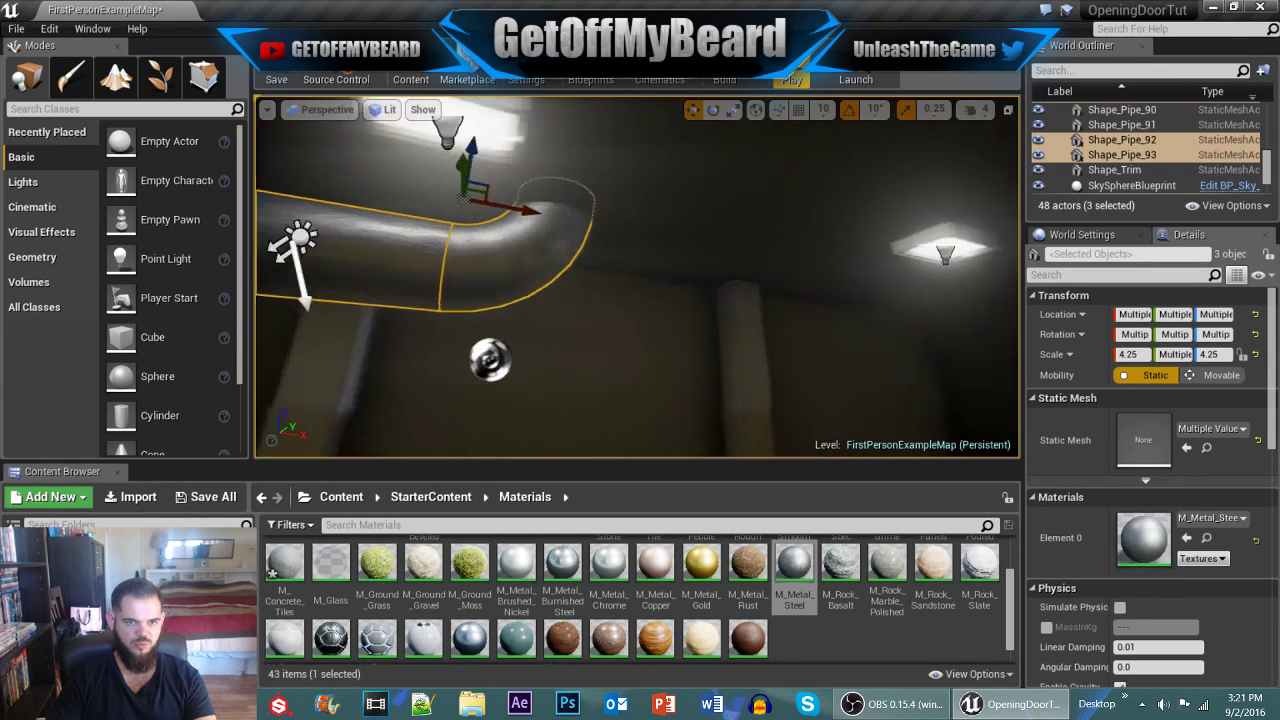
{"action": "mouse_move", "coordinate": [673, 223]}
{"action": "right_mouse_down"}
{"action": "mouse_move", "coordinate": [692, 222]}
{"action": "mouse_move", "coordinate": [673, 223]}
{"action": "right_mouse_up"}
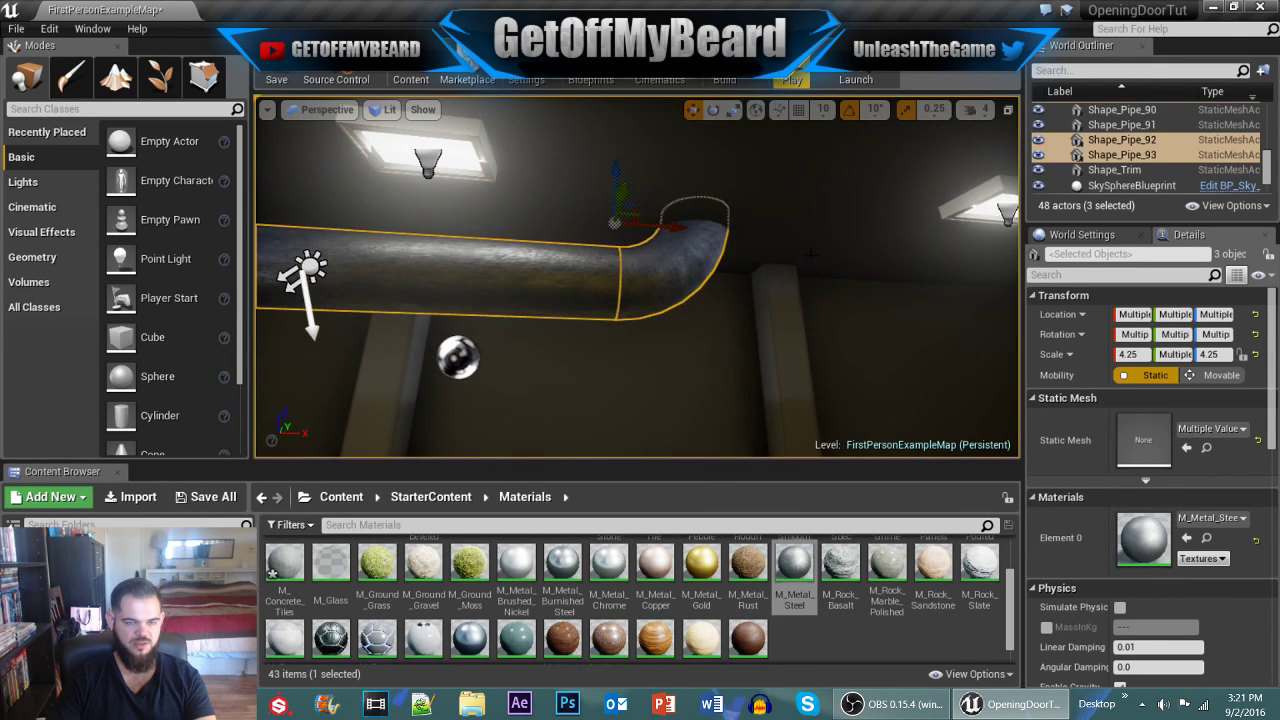
{"action": "right_click_drag", "start_coordinate": [811, 254], "coordinate": [505, 248]}
{"action": "key", "text": "w"}
{"action": "key", "text": "s"}
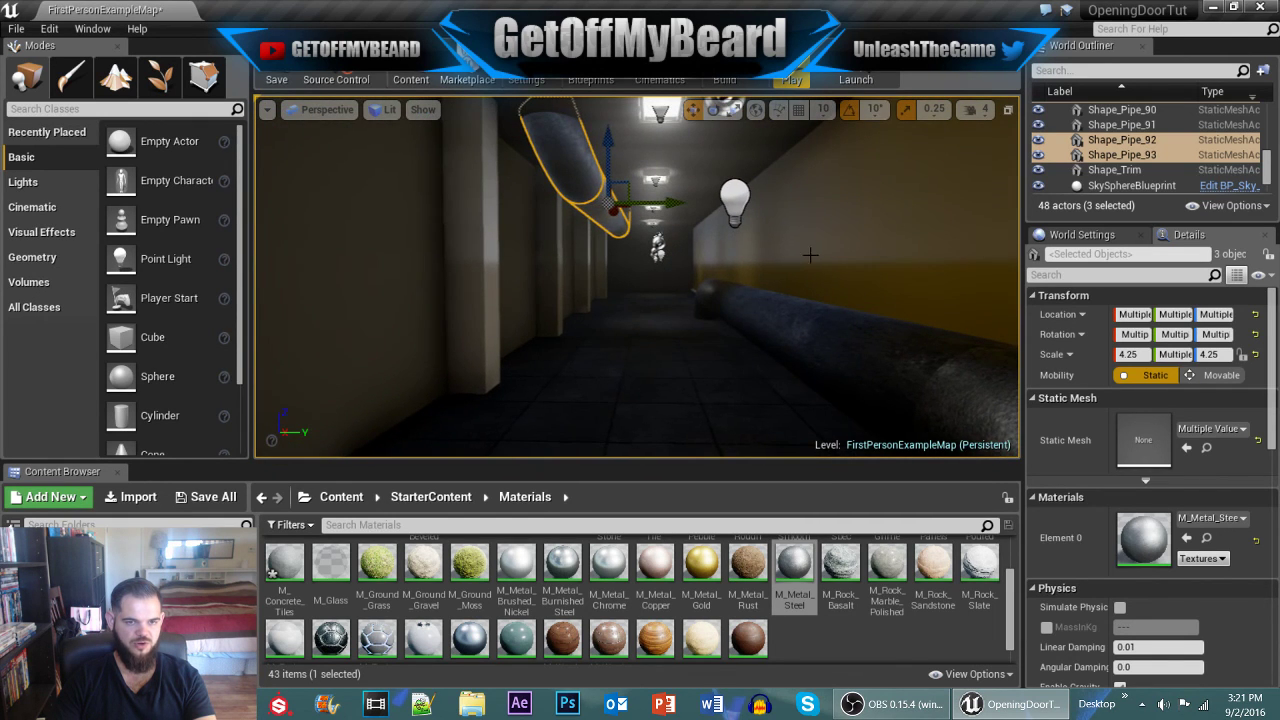
{"action": "right_click_drag", "start_coordinate": [599, 186], "coordinate": [420, 290]}
Step: Assign the M_Glass material to Wall3, the long yellow wall behind the lower pipe
{"action": "left_click", "coordinate": [393, 309]}
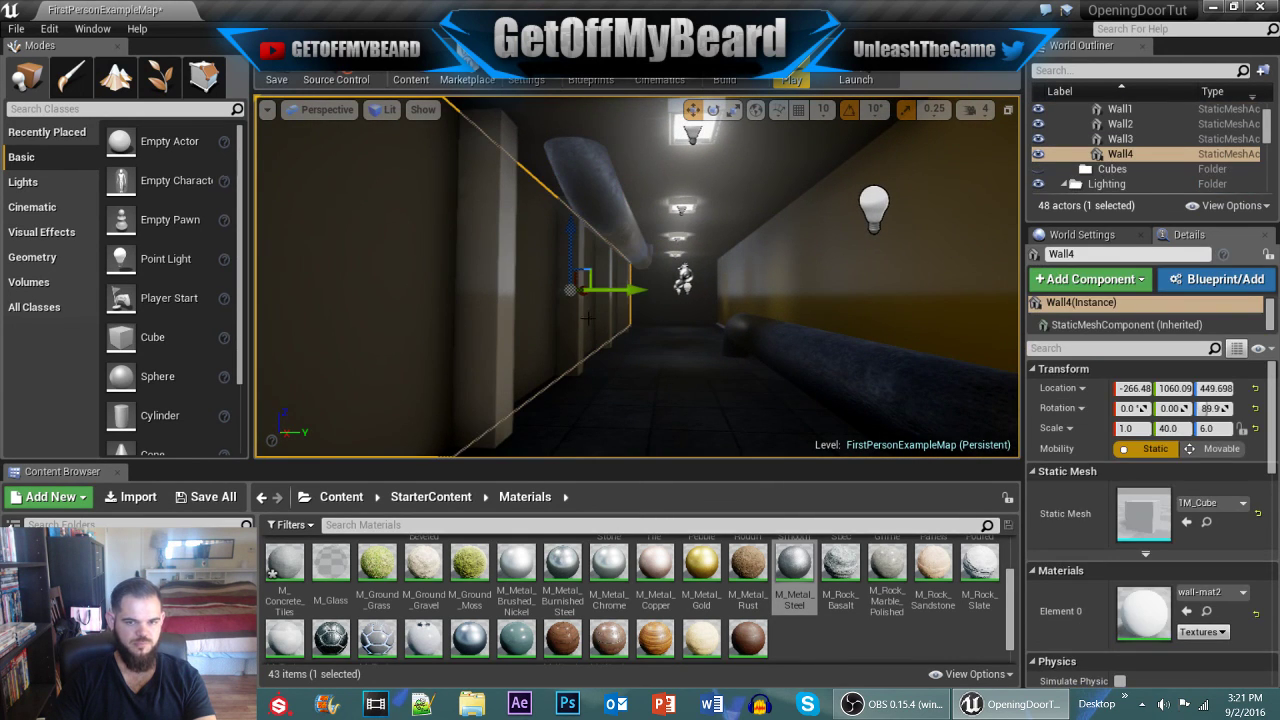
{"action": "left_click", "coordinate": [779, 276]}
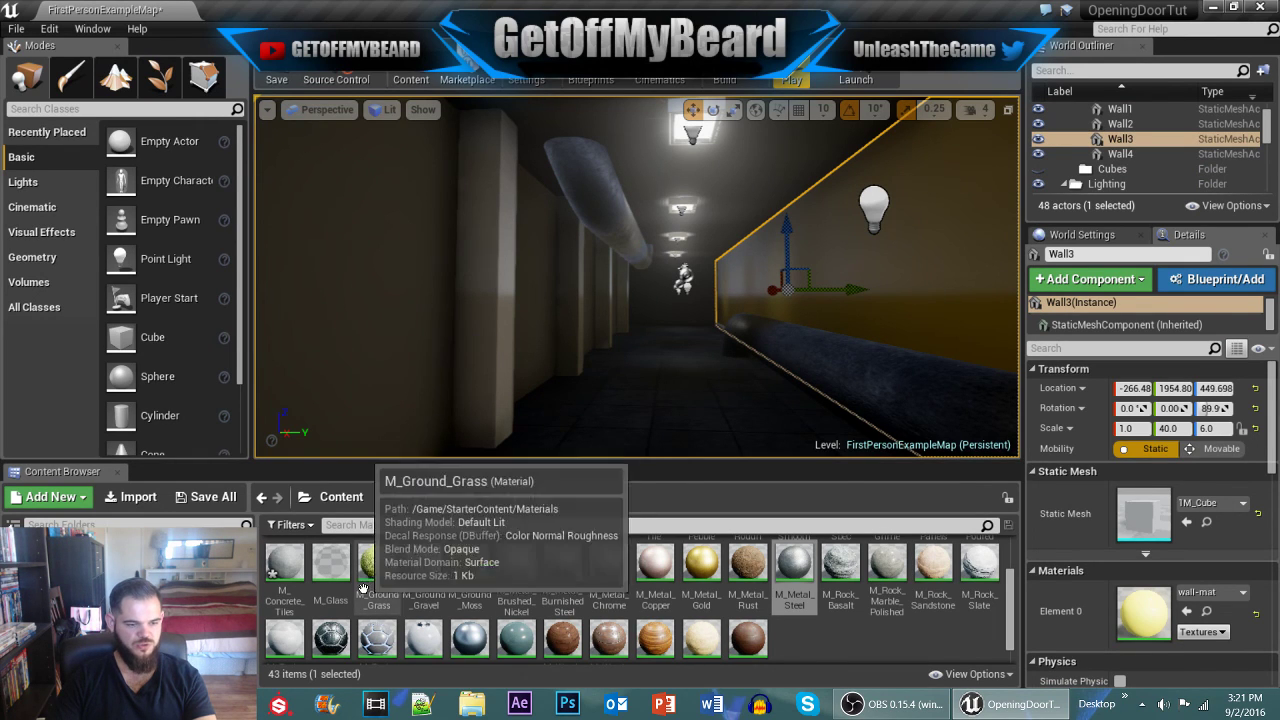
{"action": "left_click_drag", "start_coordinate": [340, 567], "coordinate": [1143, 610]}
{"action": "mouse_move", "coordinate": [640, 290]}
{"action": "right_mouse_down"}
{"action": "mouse_move", "coordinate": [780, 220]}
{"action": "mouse_move", "coordinate": [930, 240]}
{"action": "mouse_move", "coordinate": [690, 290]}
{"action": "mouse_move", "coordinate": [640, 290]}
{"action": "mouse_move", "coordinate": [690, 290]}
{"action": "mouse_move", "coordinate": [637, 277]}
{"action": "right_mouse_up"}
{"action": "key", "text": "w"}
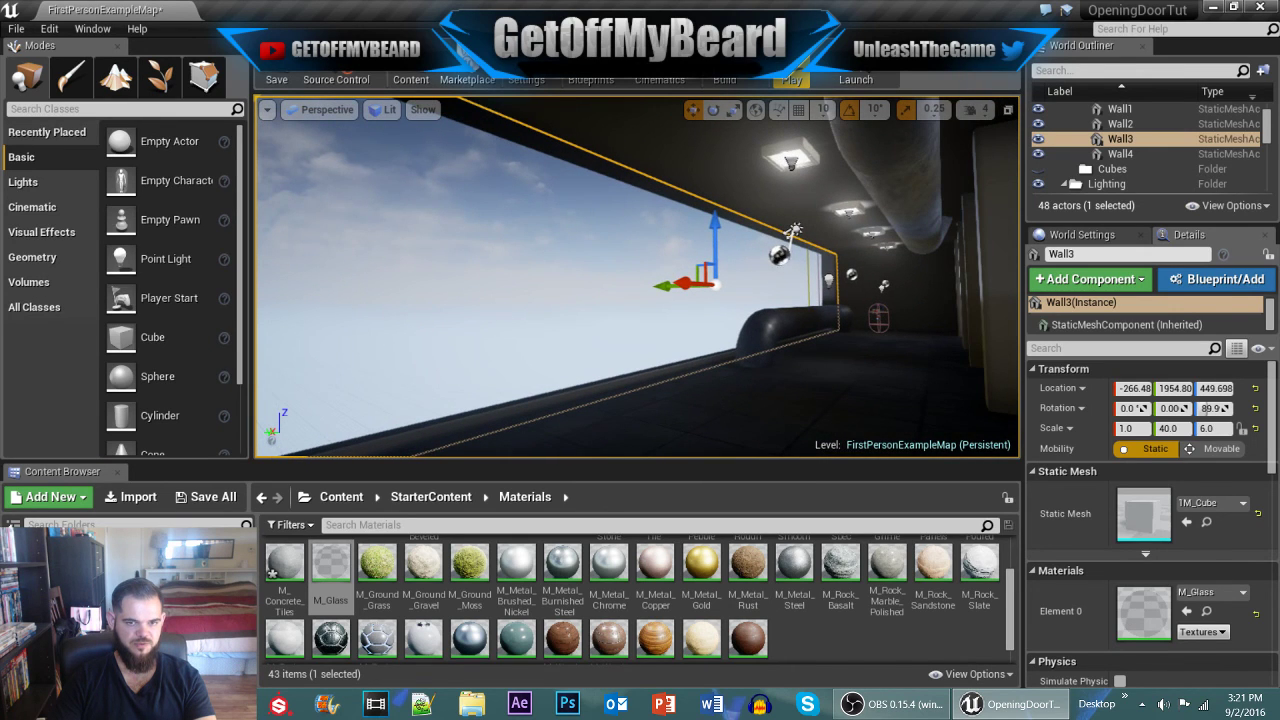
{"action": "left_click", "coordinate": [764, 258]}
{"action": "left_click_drag", "start_coordinate": [728, 258], "coordinate": [611, 266]}
{"action": "key", "text": "ctrl+z"}
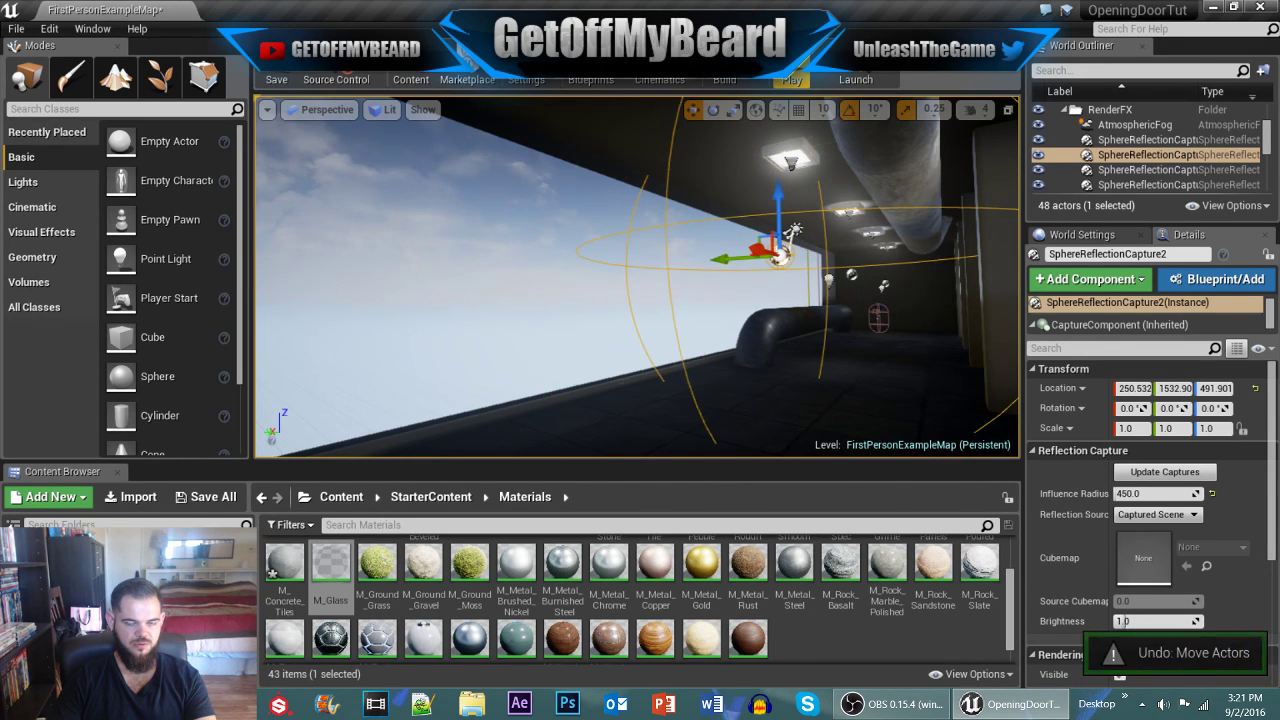
Step: Select the Light Source directional light and rotate it so it shines through the glass wall into the corridor
{"action": "right_click_drag", "start_coordinate": [611, 266], "coordinate": [640, 283]}
{"action": "left_click", "coordinate": [652, 276]}
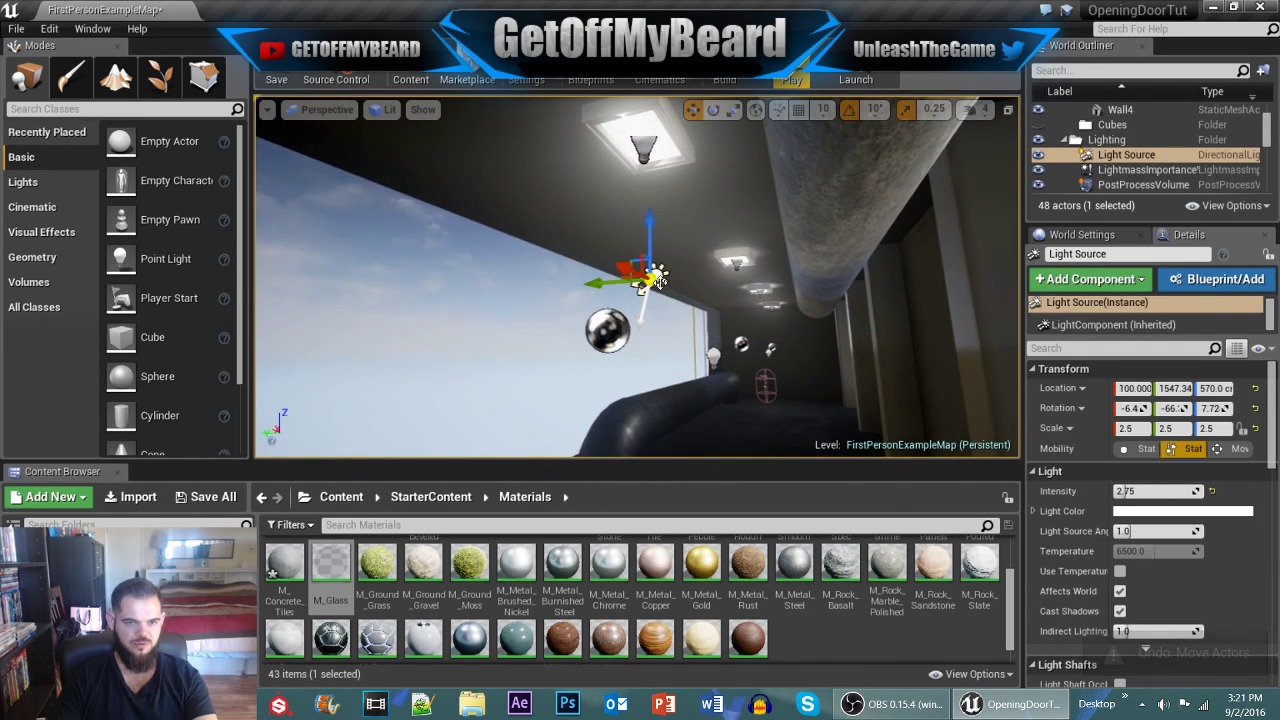
{"action": "key", "text": "e"}
{"action": "mouse_move", "coordinate": [719, 316]}
{"action": "left_mouse_down"}
{"action": "mouse_move", "coordinate": [735, 252]}
{"action": "mouse_move", "coordinate": [736, 333]}
{"action": "left_mouse_up"}
{"action": "key", "text": "w"}
{"action": "right_click_drag", "start_coordinate": [736, 333], "coordinate": [872, 386]}
{"action": "right_click_drag", "start_coordinate": [640, 310], "coordinate": [761, 358]}
Step: Decline deleting the Light Source, hide it in the level instead and collapse the Lighting folder
{"action": "key", "text": "Delete"}
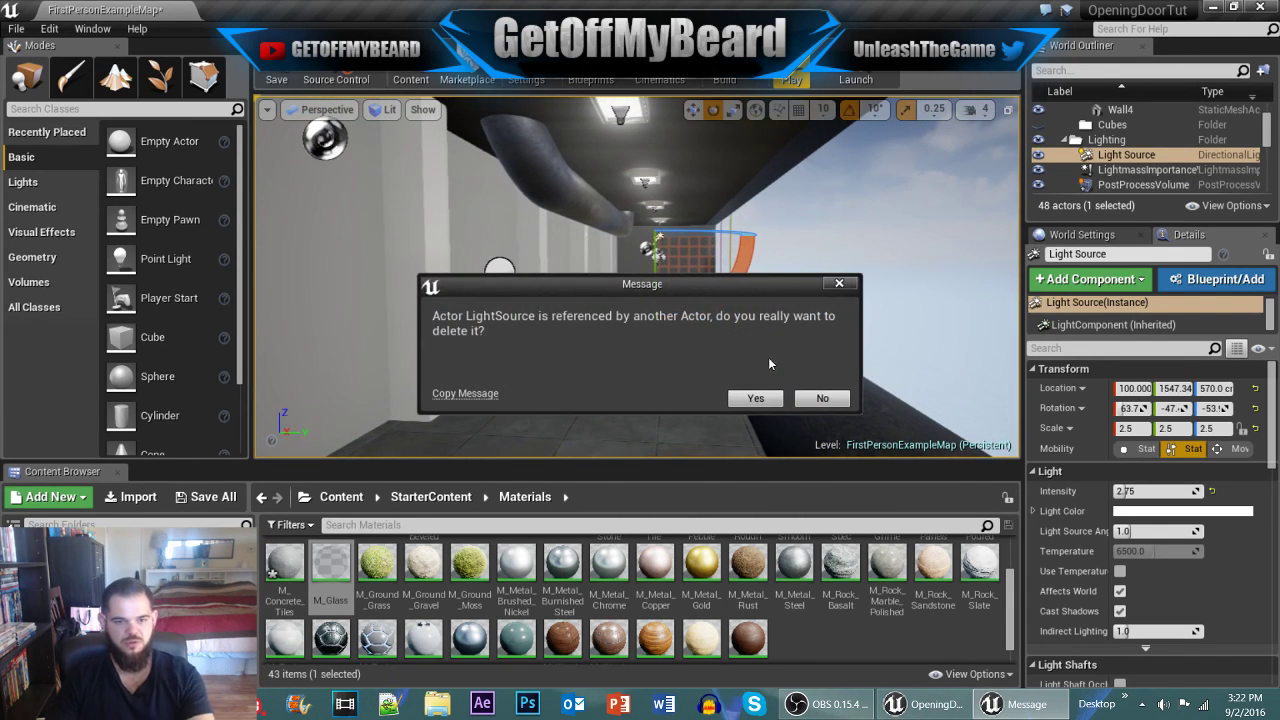
{"action": "left_click", "coordinate": [821, 398]}
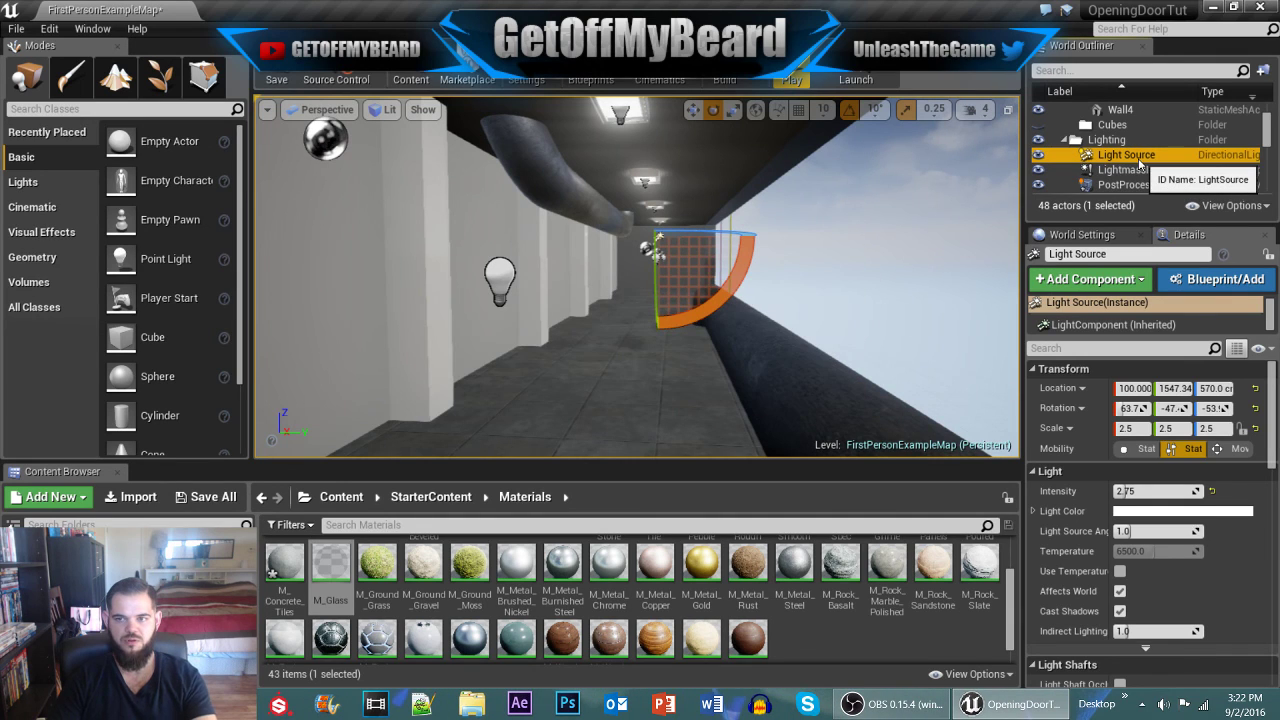
{"action": "left_click", "coordinate": [1040, 156]}
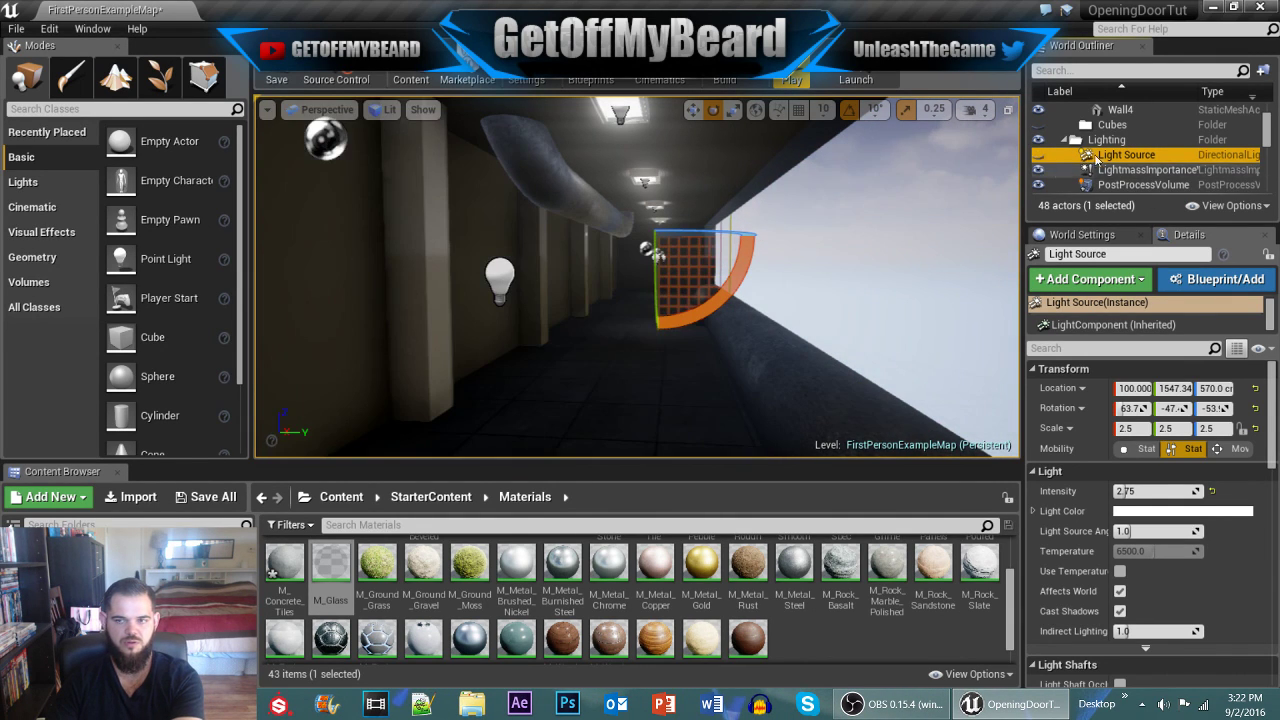
{"action": "left_click", "coordinate": [1065, 141]}
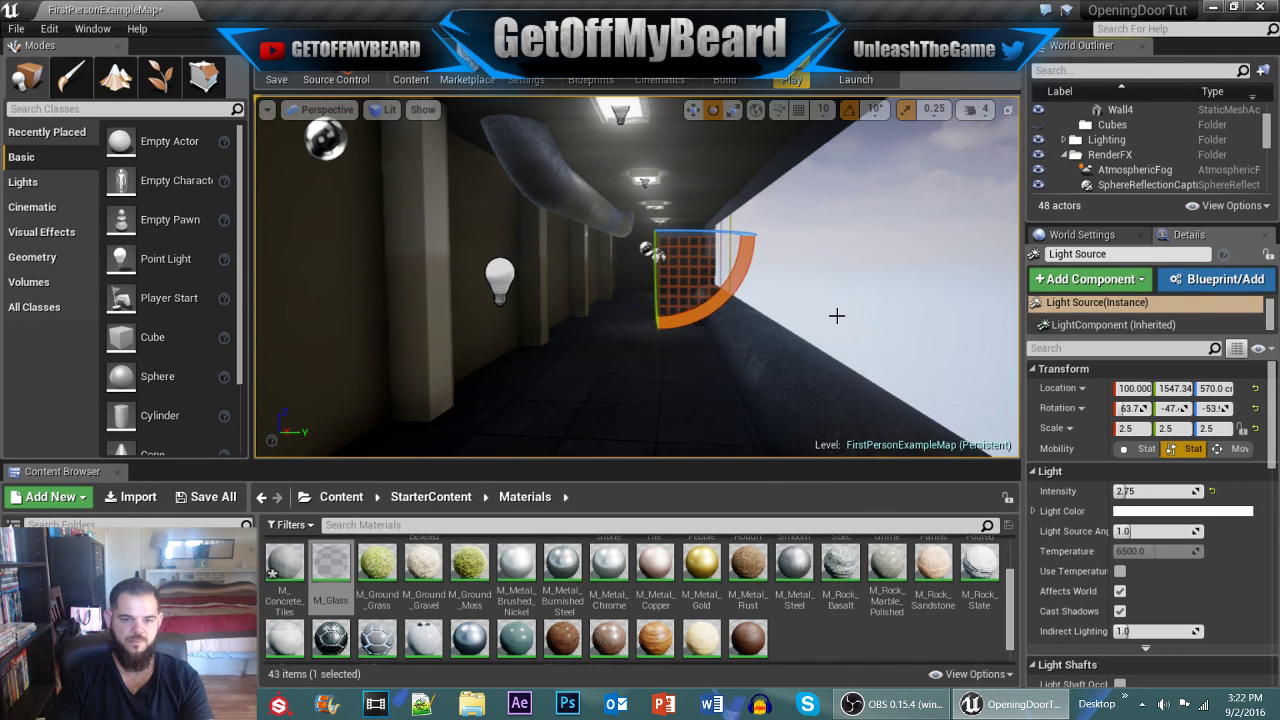
Step: Replace Wall3's material with M_Tech_Panel and view the wall from along the corridor
{"action": "scroll", "coordinate": [850, 270], "scroll_direction": "up", "scroll_amount": 3}
{"action": "left_click", "coordinate": [846, 275]}
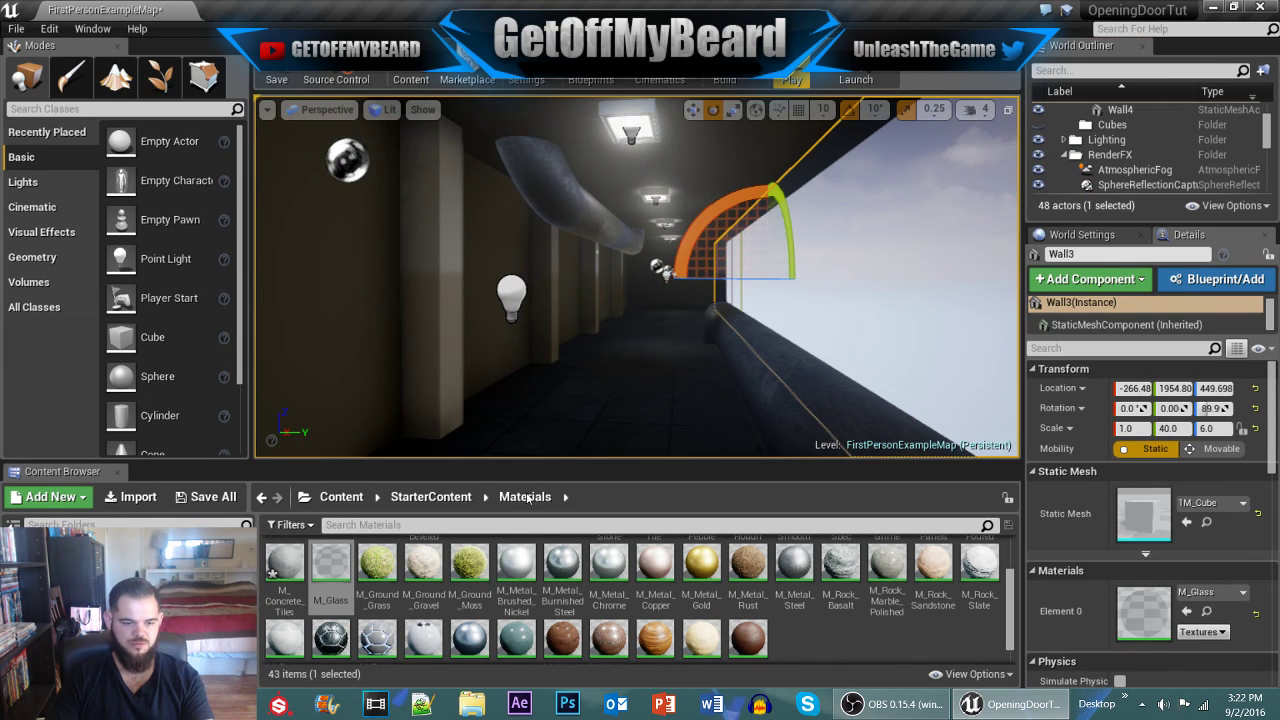
{"action": "scroll", "coordinate": [470, 625], "scroll_direction": "down", "scroll_amount": 1}
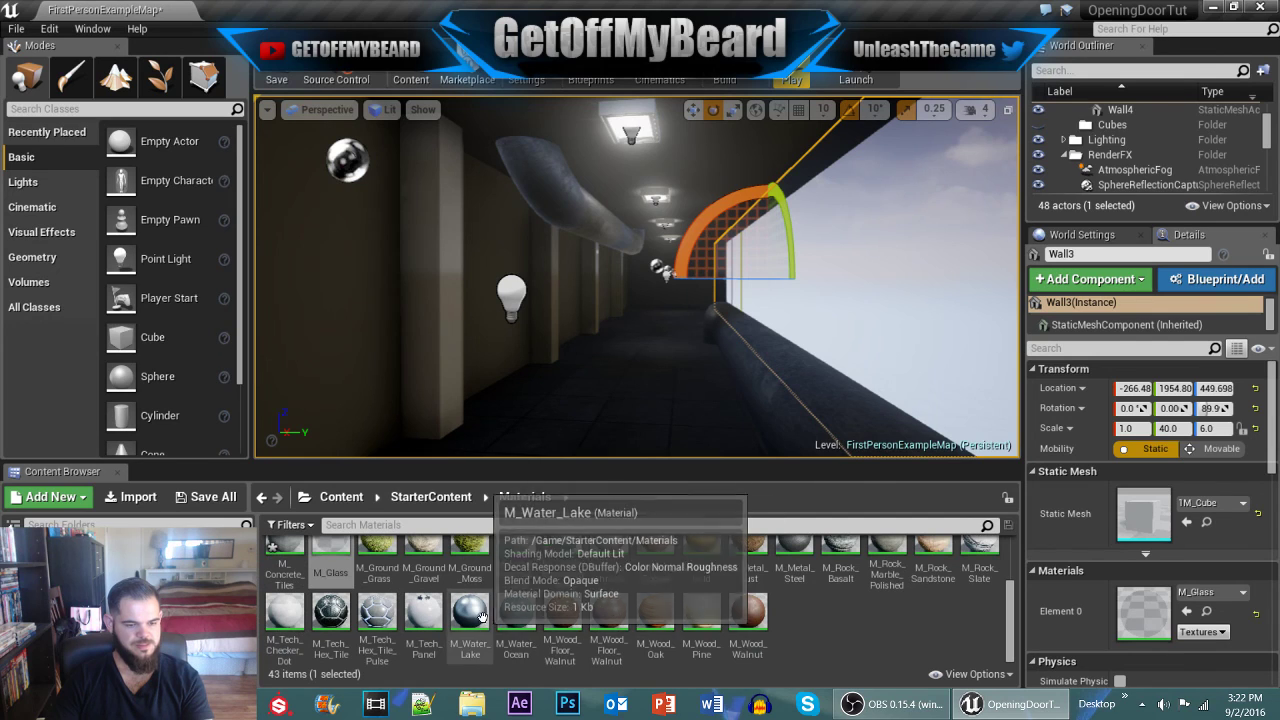
{"action": "left_click", "coordinate": [444, 607]}
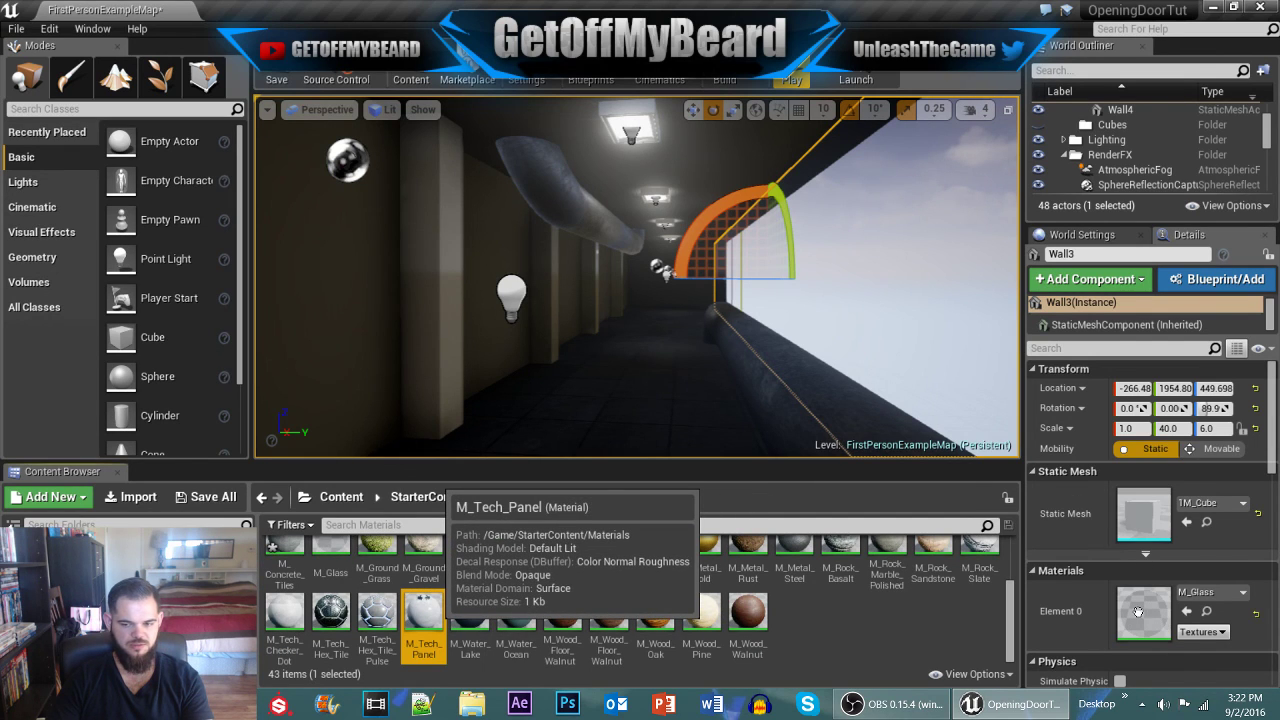
{"action": "left_click_drag", "start_coordinate": [1100, 607], "coordinate": [1143, 612]}
{"action": "right_click_drag", "start_coordinate": [637, 277], "coordinate": [900, 275]}
{"action": "right_click_drag", "start_coordinate": [720, 283], "coordinate": [655, 284]}
Step: Build the level's lighting and select the FirstPersonCharacter in the corridor
{"action": "left_click", "coordinate": [755, 86]}
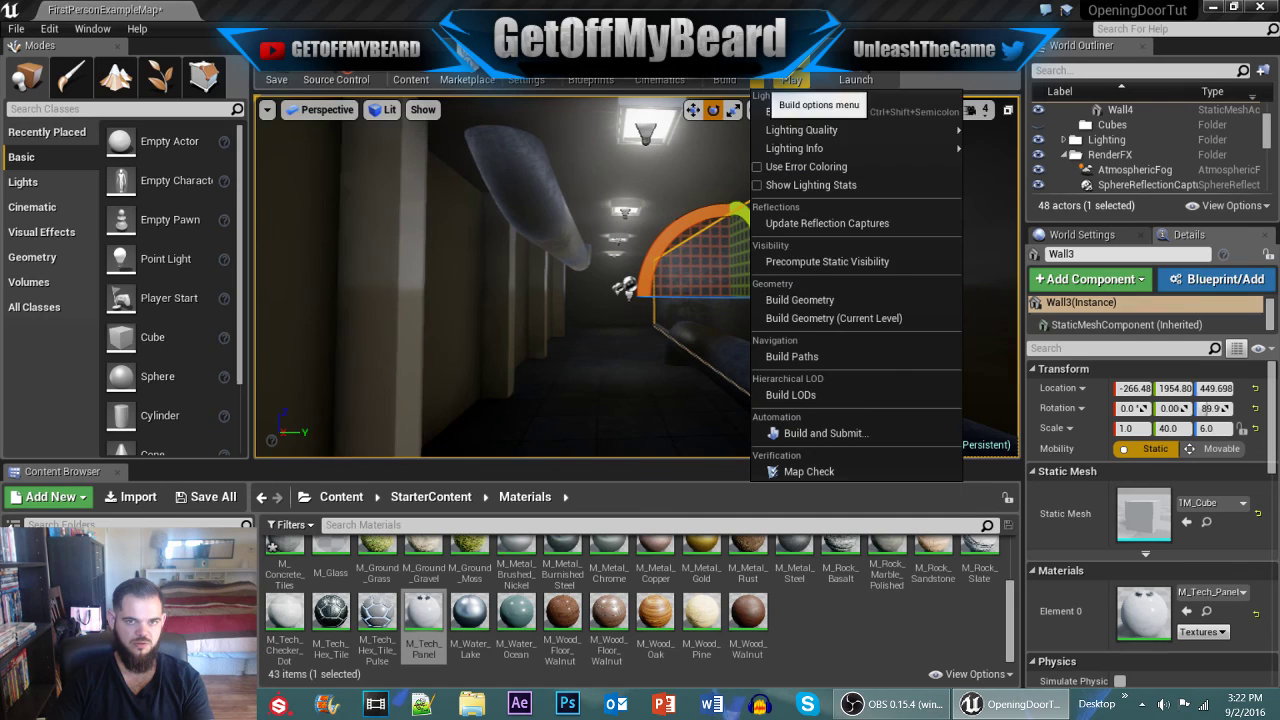
{"action": "left_click", "coordinate": [838, 117]}
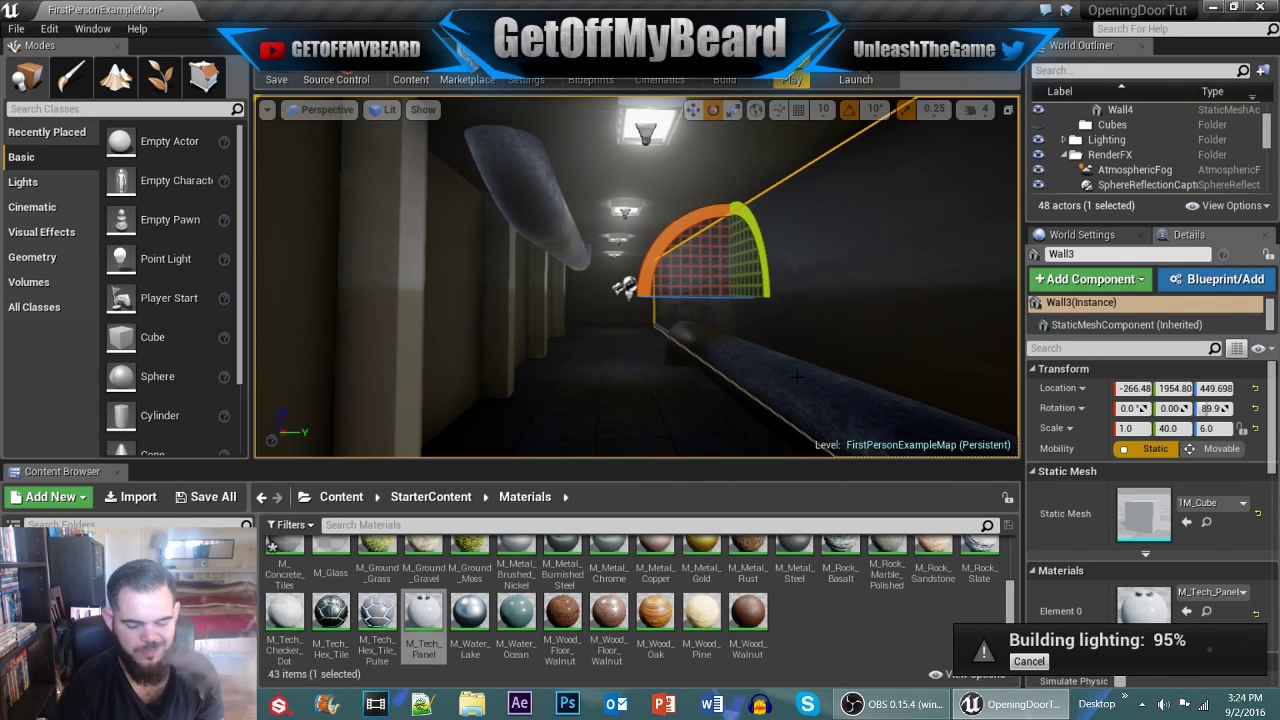
{"action": "key", "text": "s"}
{"action": "right_click_drag", "start_coordinate": [768, 322], "coordinate": [910, 450]}
{"action": "left_click", "coordinate": [552, 372]}
{"action": "key", "text": "w"}
{"action": "right_click_drag", "start_coordinate": [678, 298], "coordinate": [490, 224]}
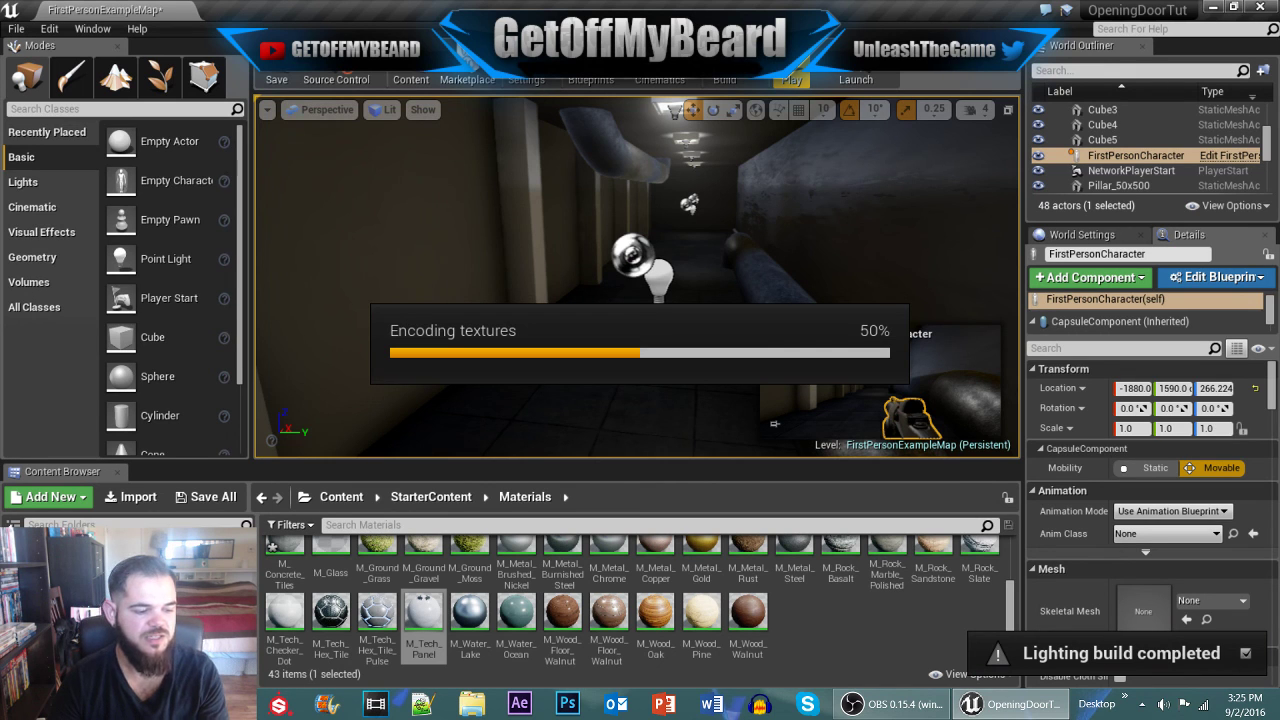
Step: Switch to the Epic Games Launcher and launch the scifiscorridorNEW project from the library
{"action": "left_click", "coordinate": [155, 704]}
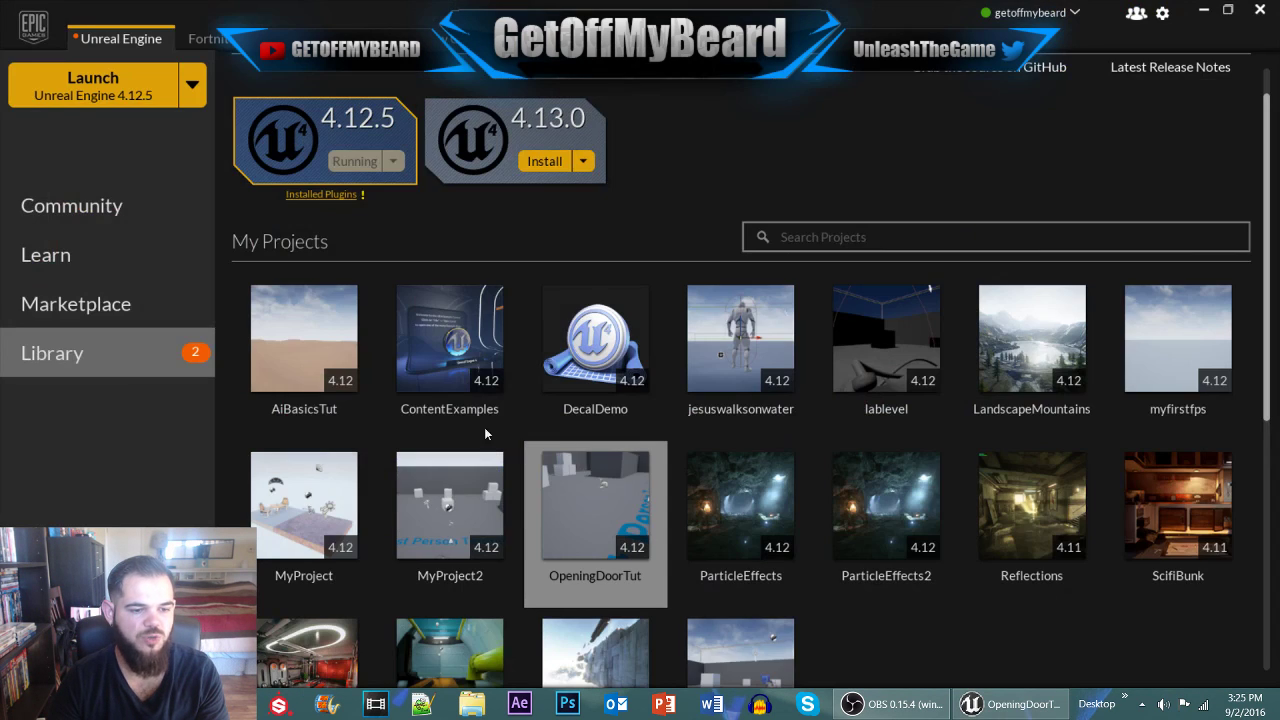
{"action": "scroll", "coordinate": [530, 410], "scroll_direction": "down", "scroll_amount": 2}
{"action": "left_click", "coordinate": [455, 530]}
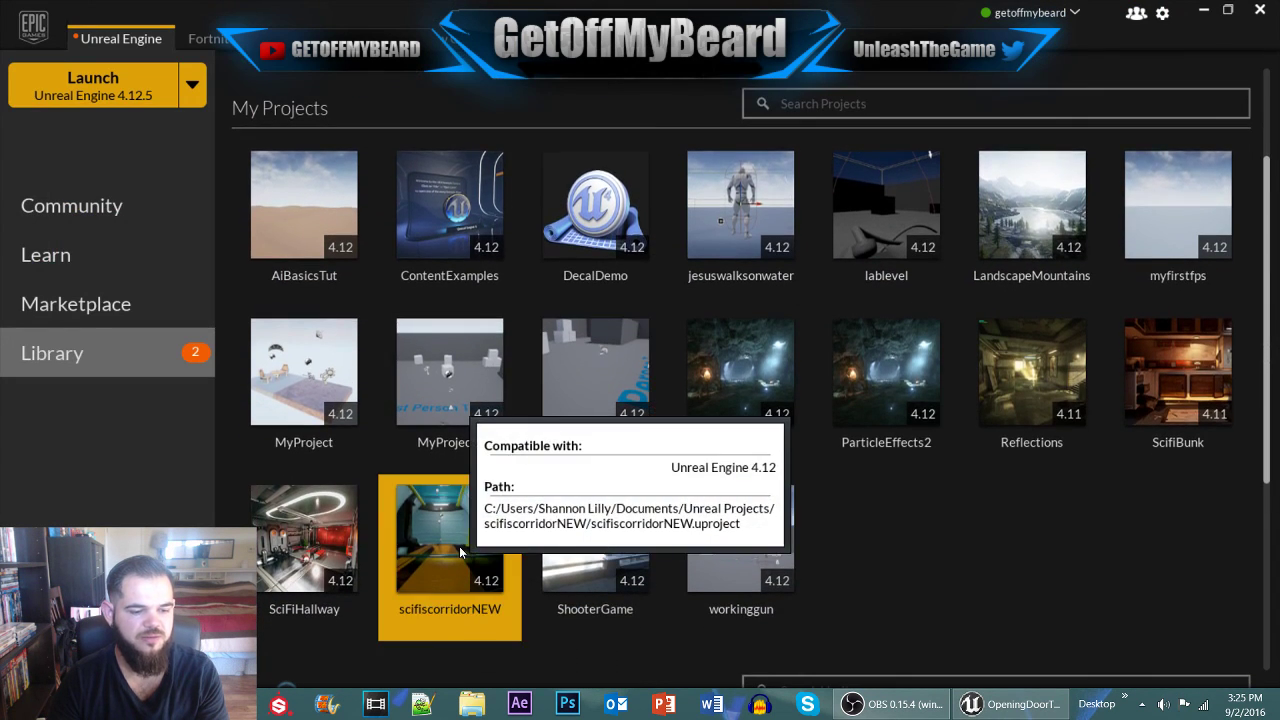
{"action": "left_click", "coordinate": [100, 85]}
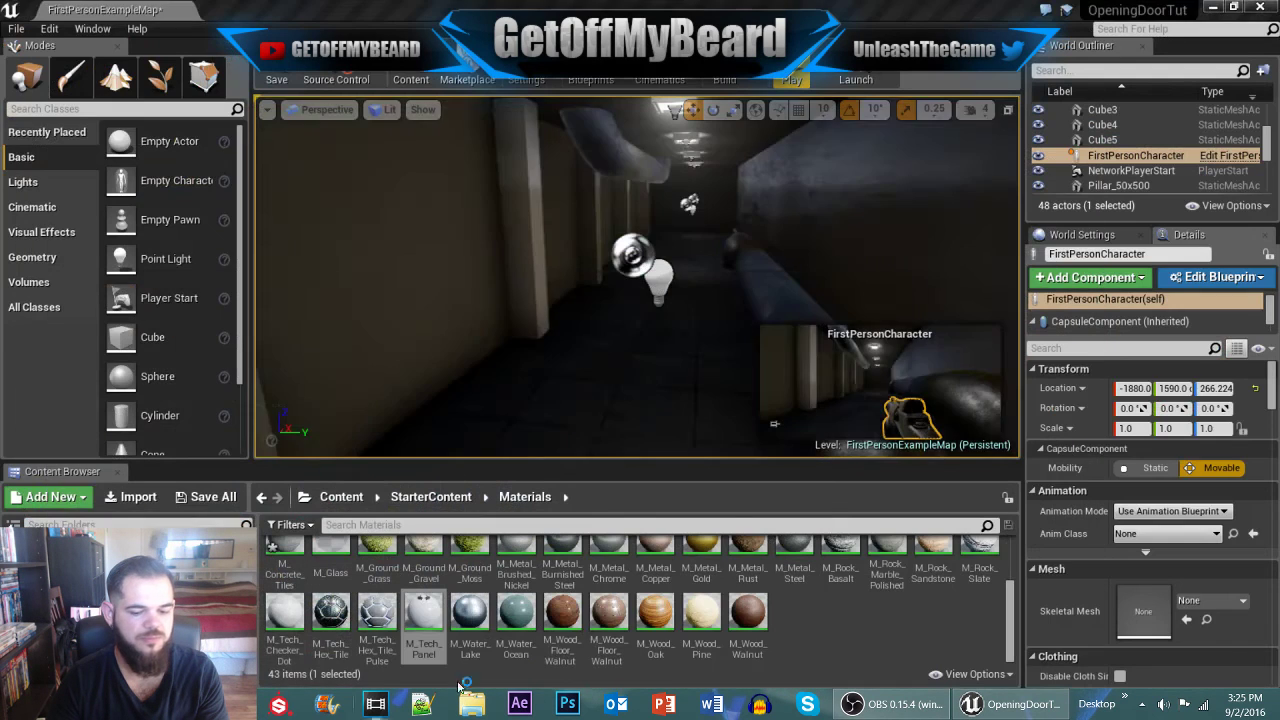
Step: Playtest the level in the viewport, walk along the dark corridor, and end the session
{"action": "right_click_drag", "start_coordinate": [640, 280], "coordinate": [715, 280]}
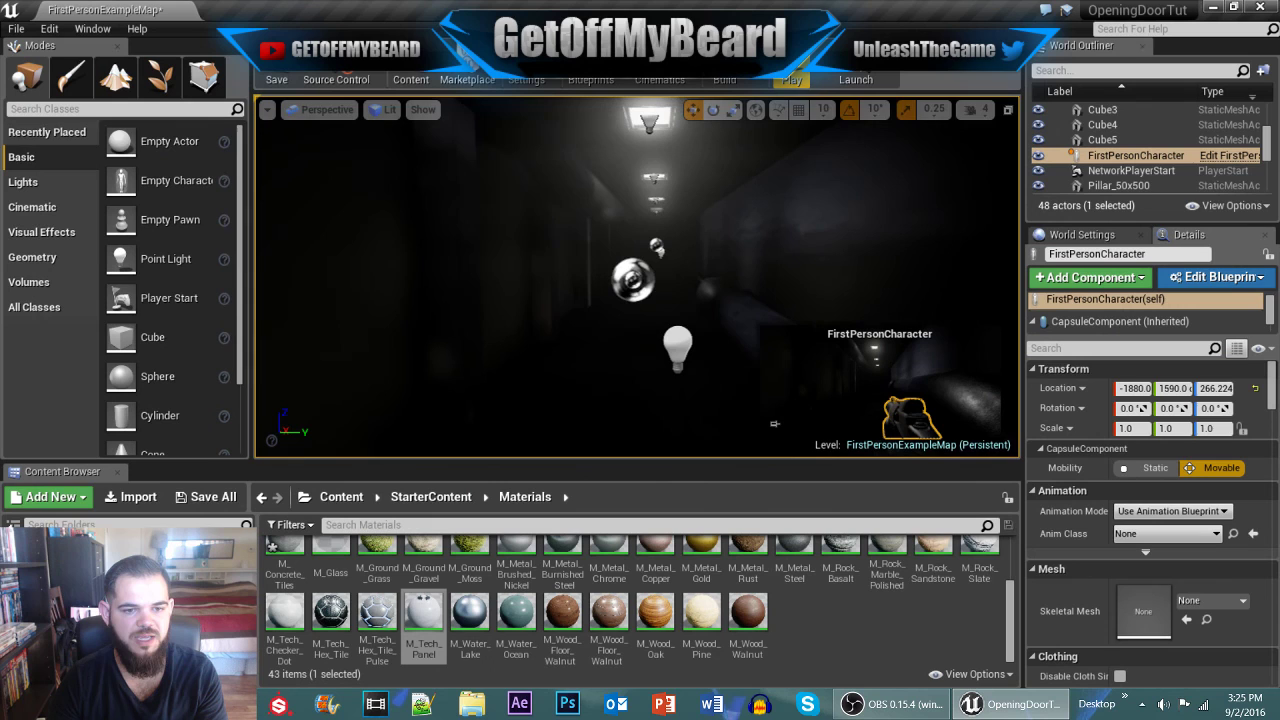
{"action": "left_click", "coordinate": [792, 79]}
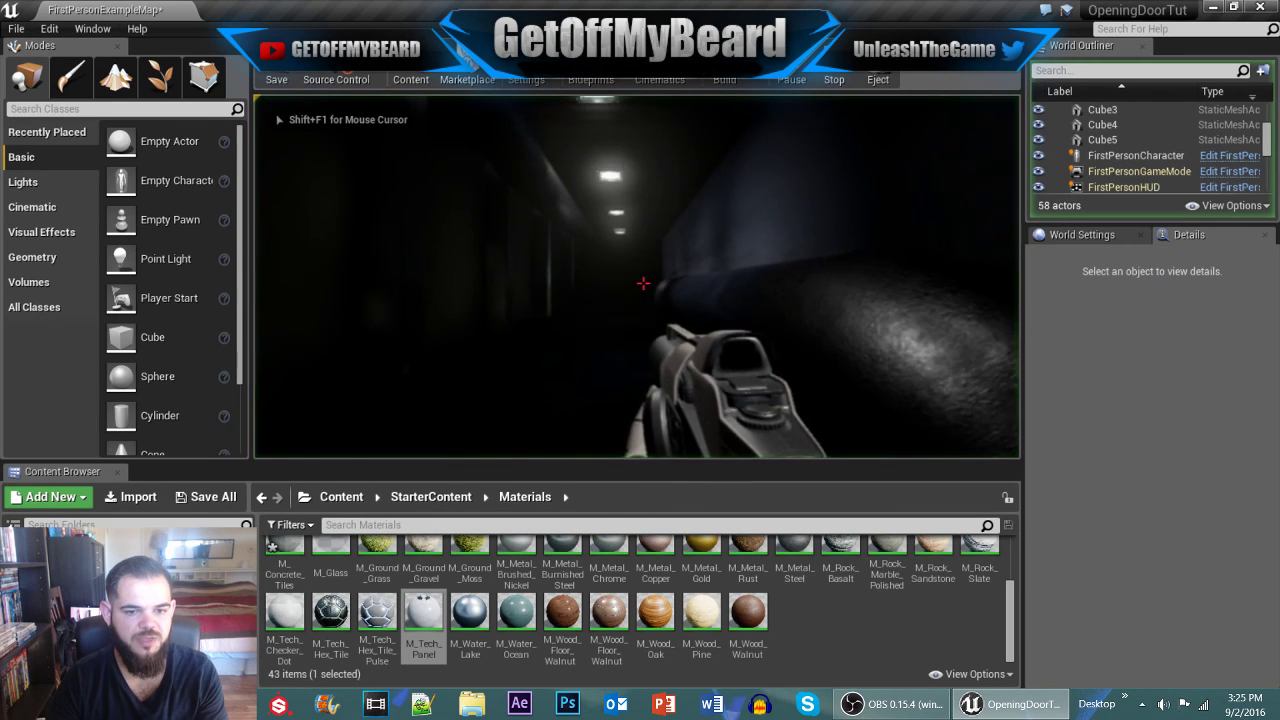
{"action": "key", "text": "w"}
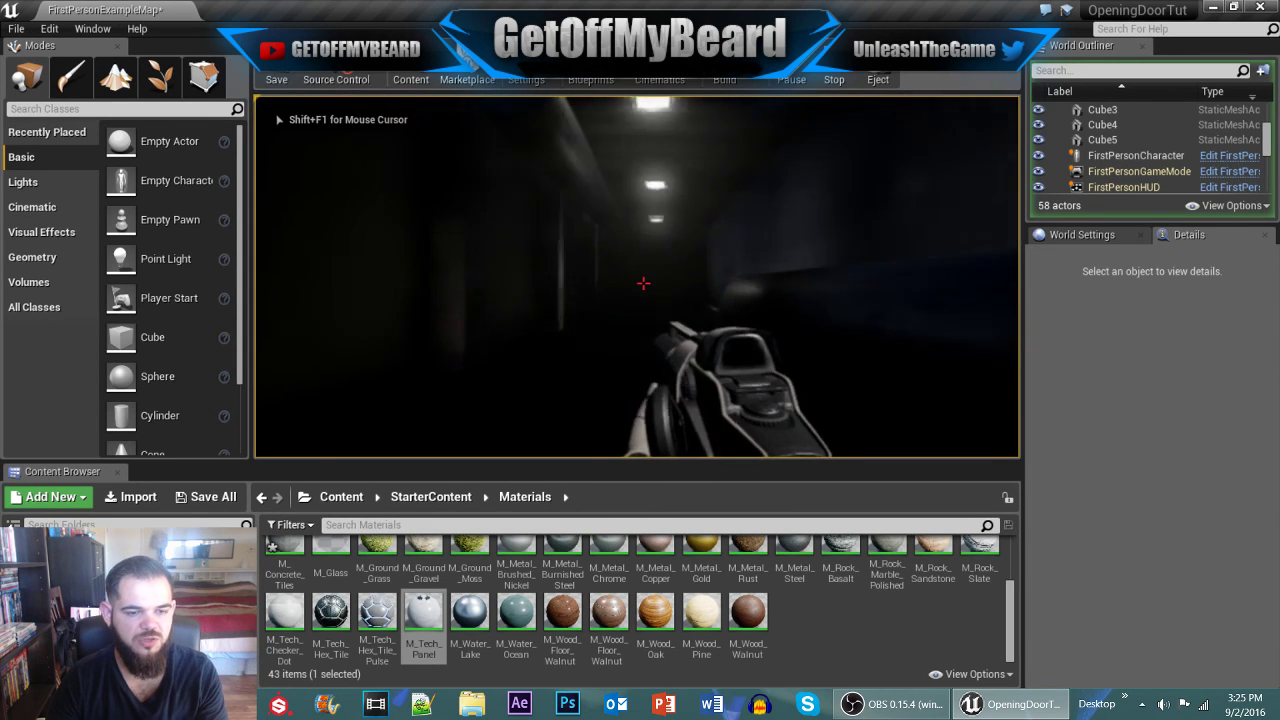
{"action": "key", "text": "w"}
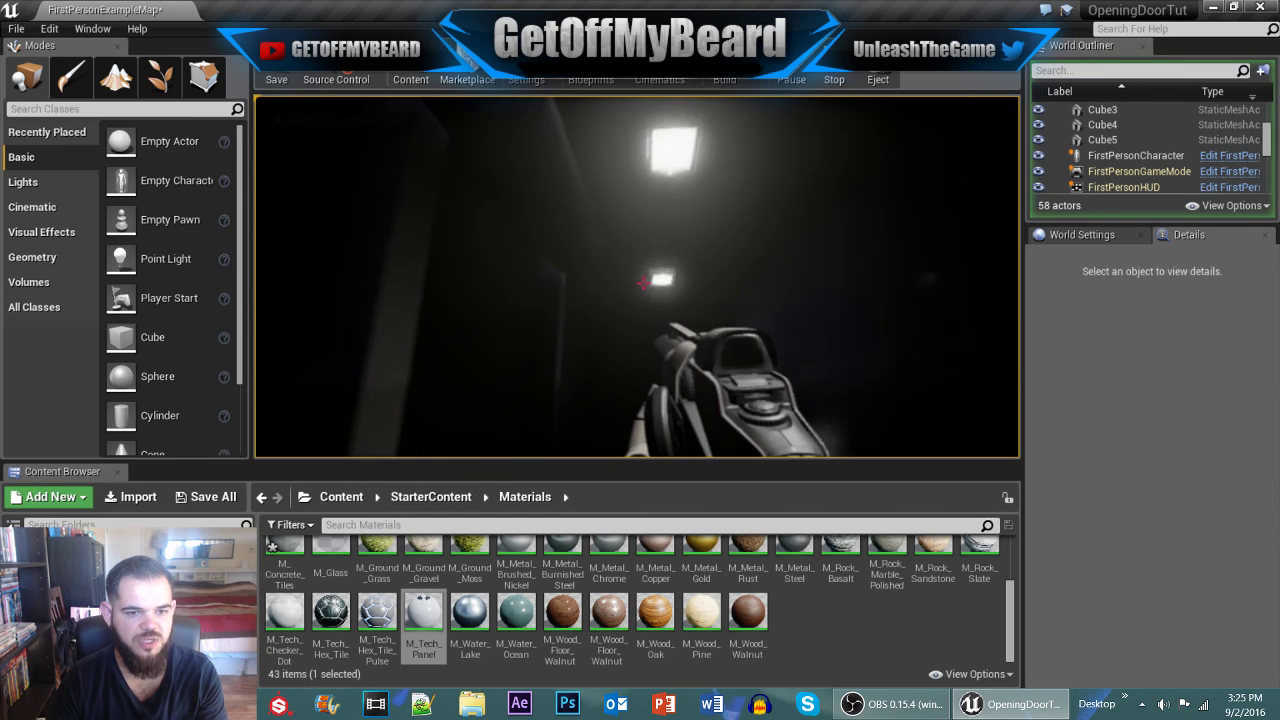
{"action": "key", "text": "w"}
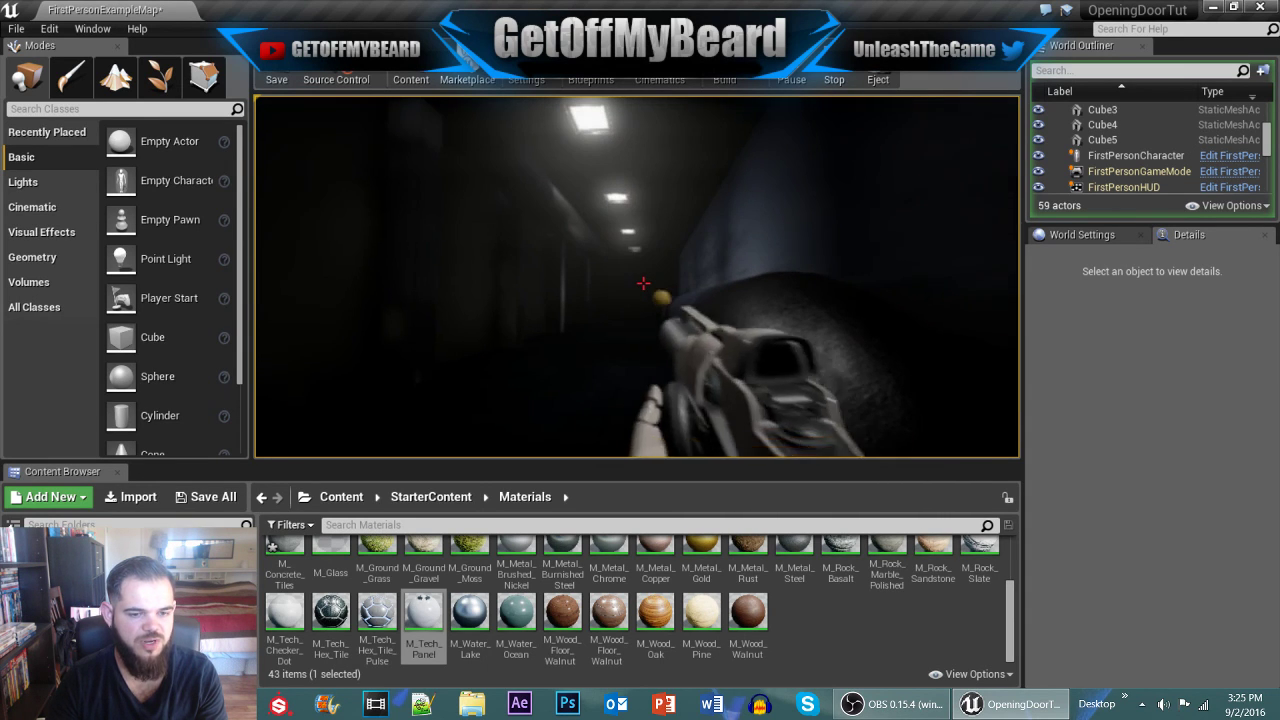
{"action": "key", "text": "Escape"}
Step: Check the visibility of the level's actors in the World Outliner and expand the Lighting folder
{"action": "right_click_drag", "start_coordinate": [643, 236], "coordinate": [690, 175]}
{"action": "key", "text": "a"}
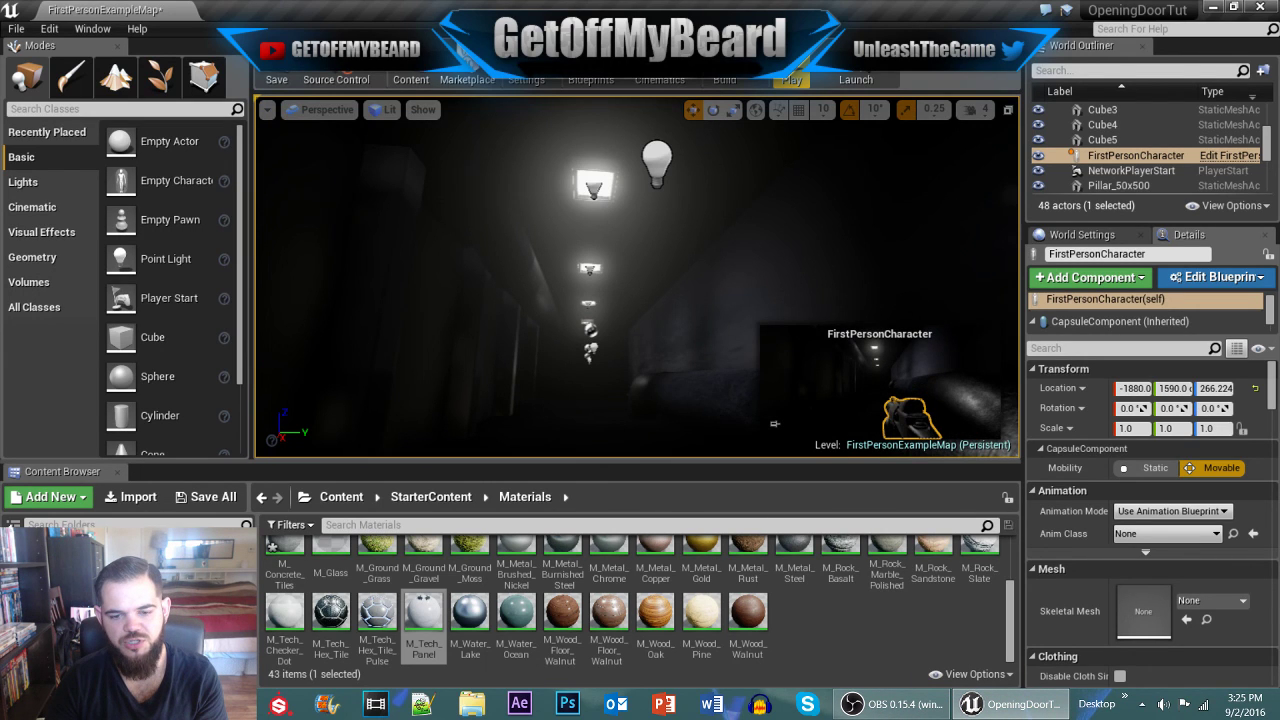
{"action": "scroll", "coordinate": [1117, 165], "scroll_direction": "up", "scroll_amount": 5}
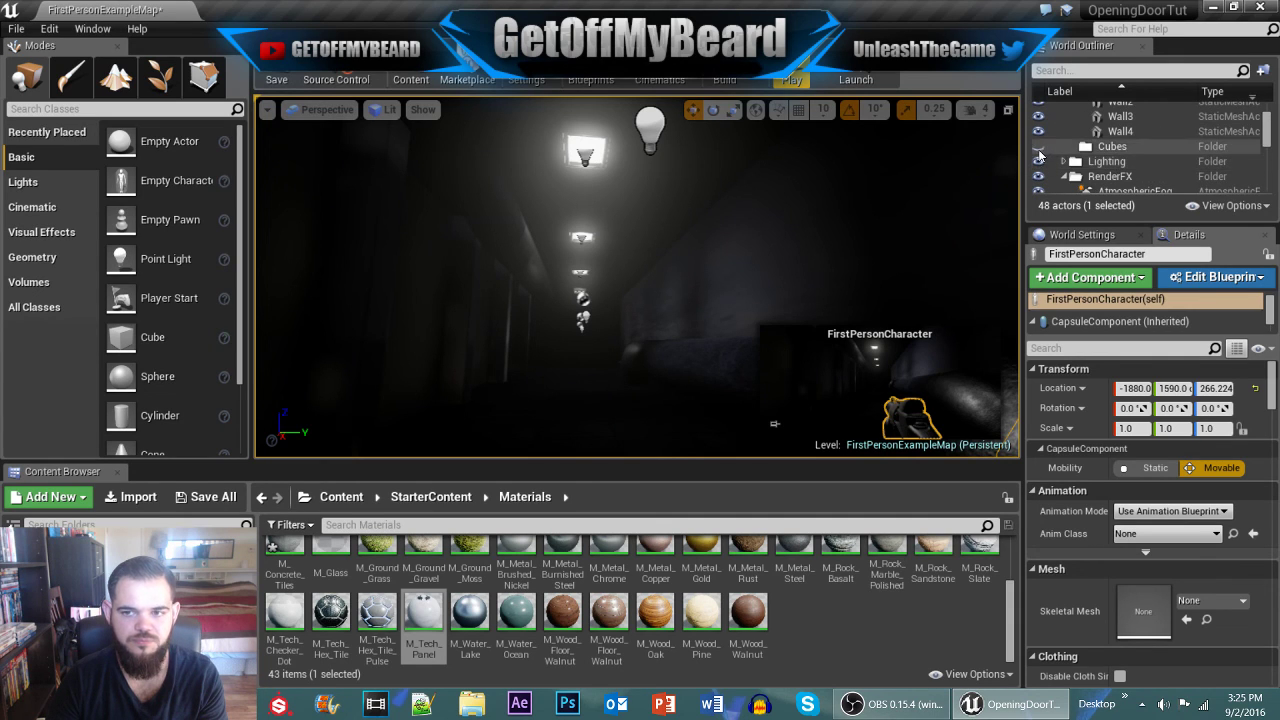
{"action": "scroll", "coordinate": [1042, 166], "scroll_direction": "up", "scroll_amount": 2}
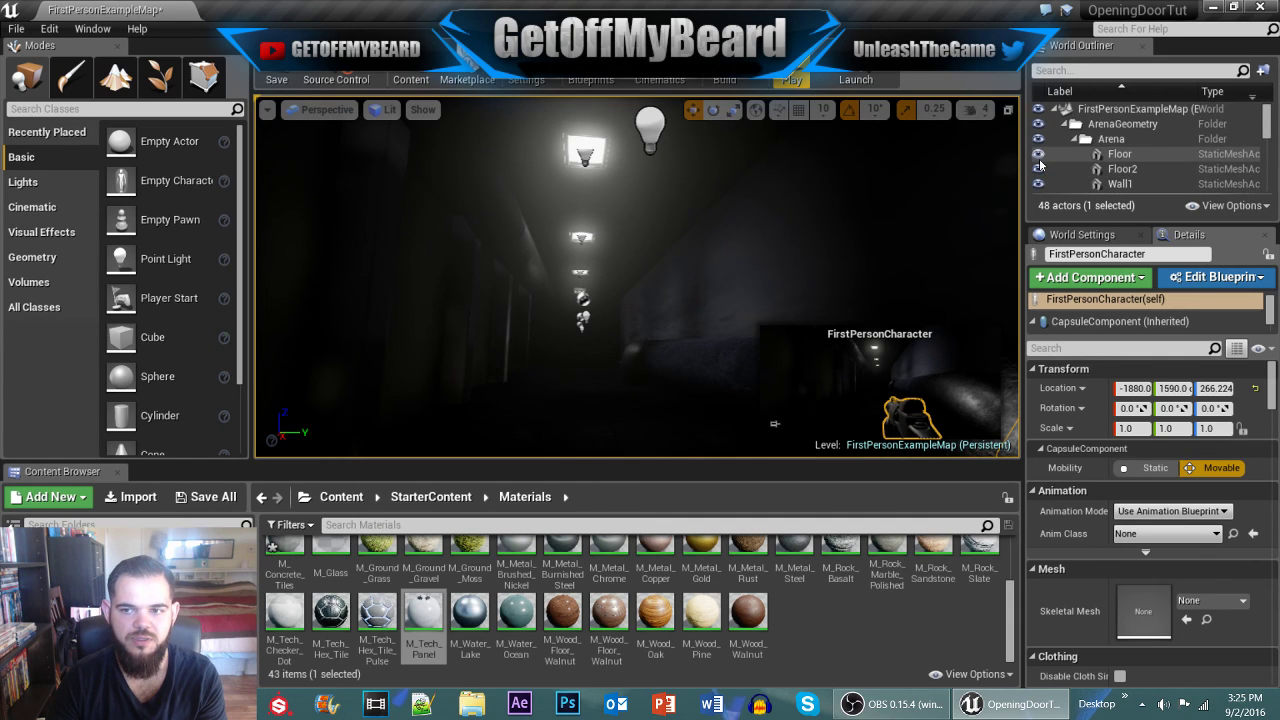
{"action": "scroll", "coordinate": [1040, 165], "scroll_direction": "down", "scroll_amount": 6}
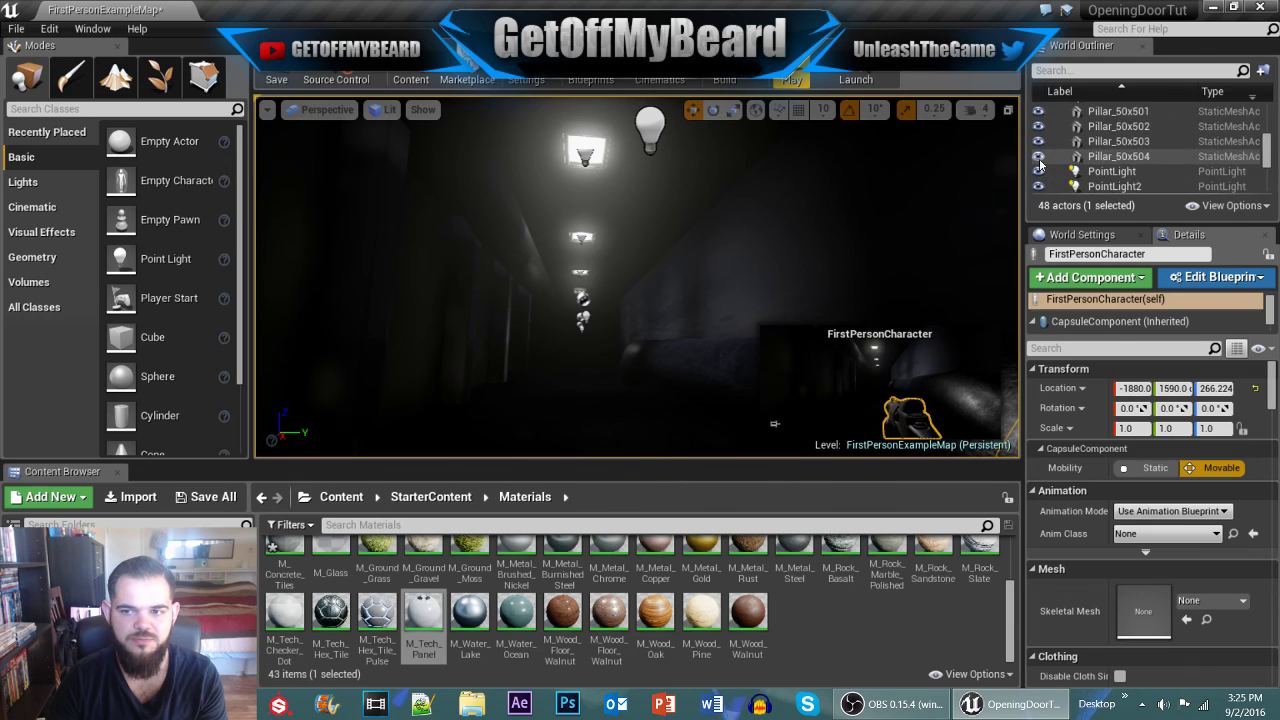
{"action": "scroll", "coordinate": [1040, 165], "scroll_direction": "down", "scroll_amount": 4}
{"action": "scroll", "coordinate": [1040, 165], "scroll_direction": "up", "scroll_amount": 6}
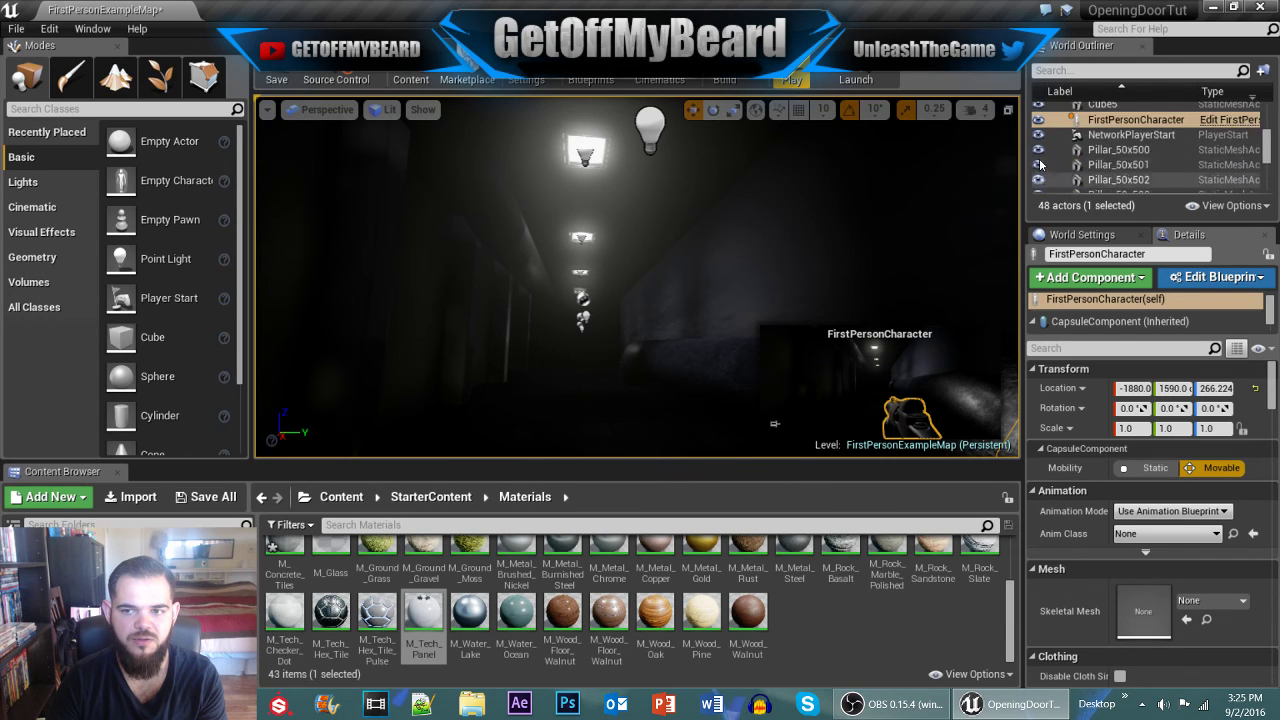
{"action": "scroll", "coordinate": [1040, 165], "scroll_direction": "up", "scroll_amount": 4}
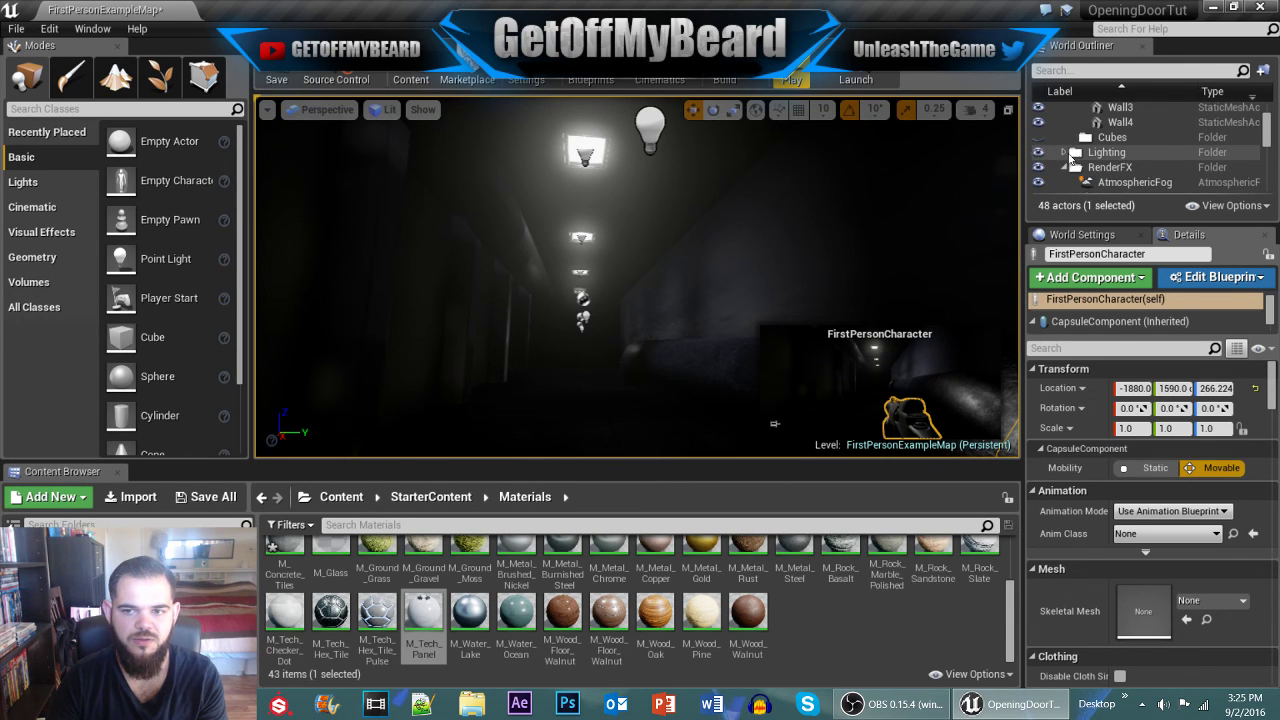
{"action": "left_click", "coordinate": [1066, 153]}
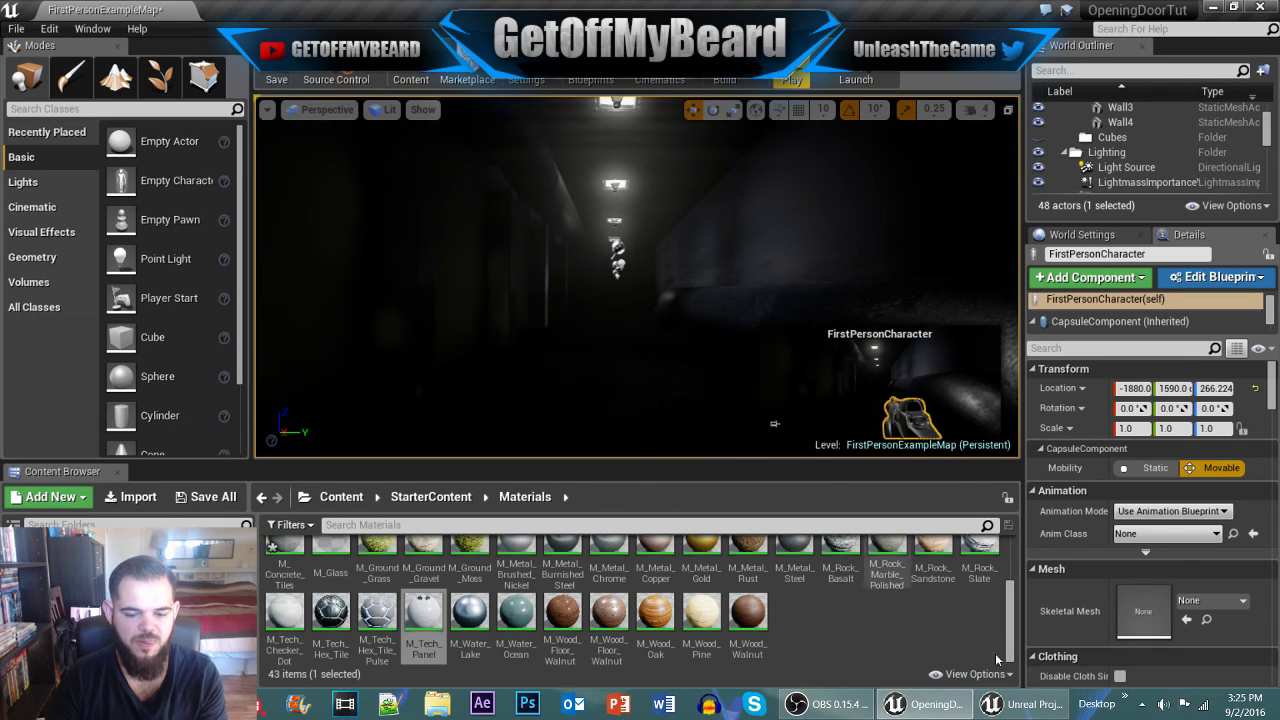
Step: Switch to the Unreal Project Browser and open the scifiscorridorNEW project
{"action": "left_click", "coordinate": [1026, 706]}
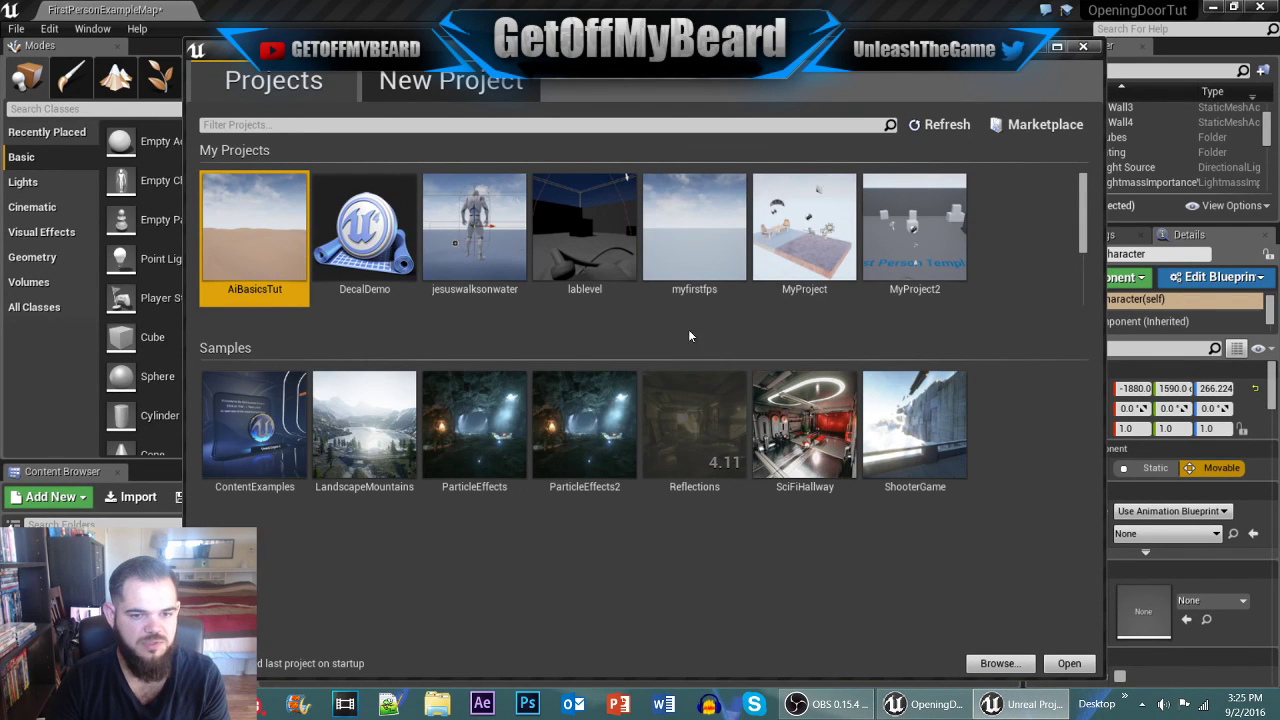
{"action": "scroll", "coordinate": [886, 273], "scroll_direction": "down", "scroll_amount": 1}
{"action": "left_click", "coordinate": [513, 305]}
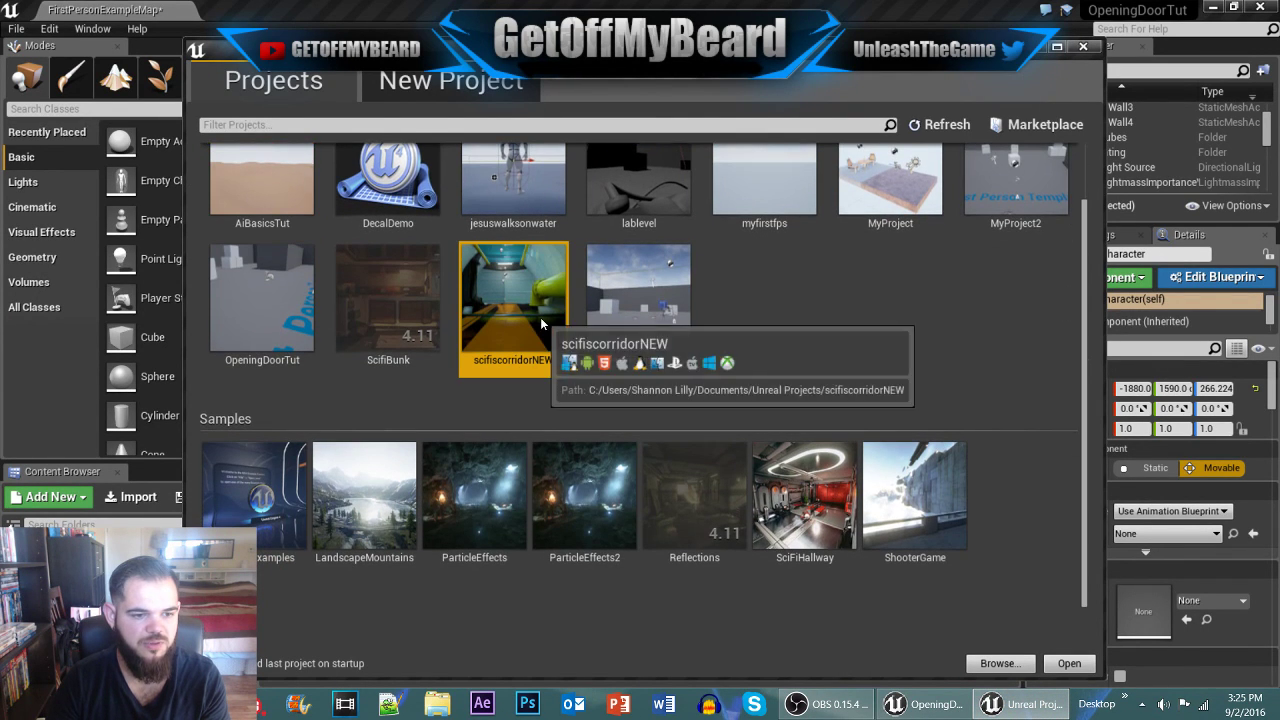
{"action": "left_click", "coordinate": [1069, 664]}
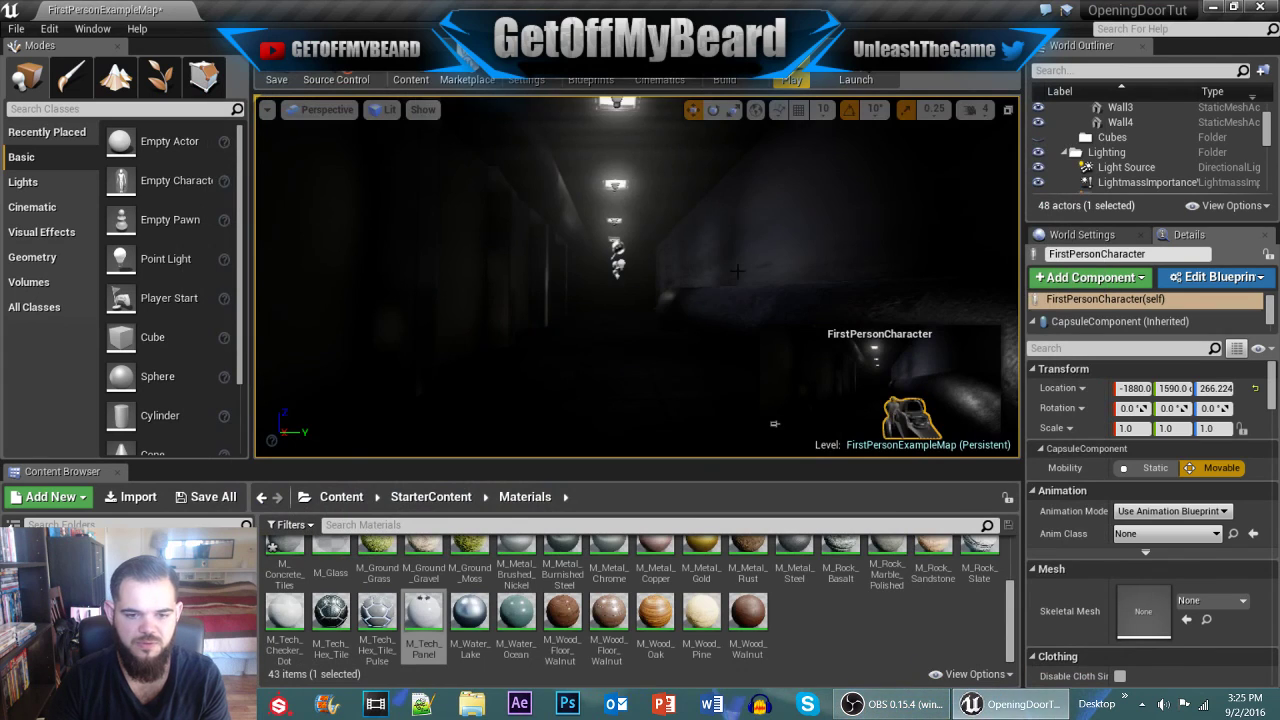
Step: Set PointLight6, PointLight7 and PointLight8 together to an attenuation radius of 1000 and an intensity of 5000
{"action": "right_click_drag", "start_coordinate": [720, 290], "coordinate": [690, 340]}
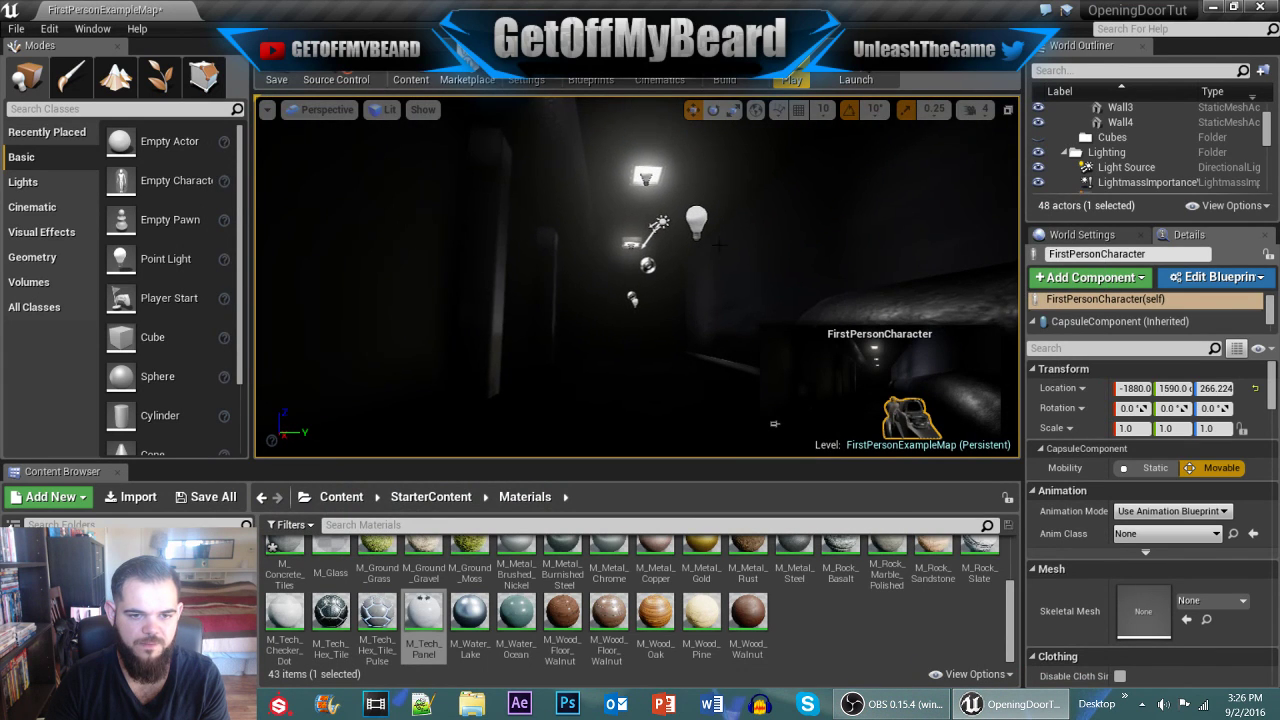
{"action": "left_click", "coordinate": [695, 224]}
{"action": "key", "text": "w"}
{"action": "right_click_drag", "start_coordinate": [692, 230], "coordinate": [1080, 270]}
{"action": "left_click", "coordinate": [645, 266], "text": "ctrl"}
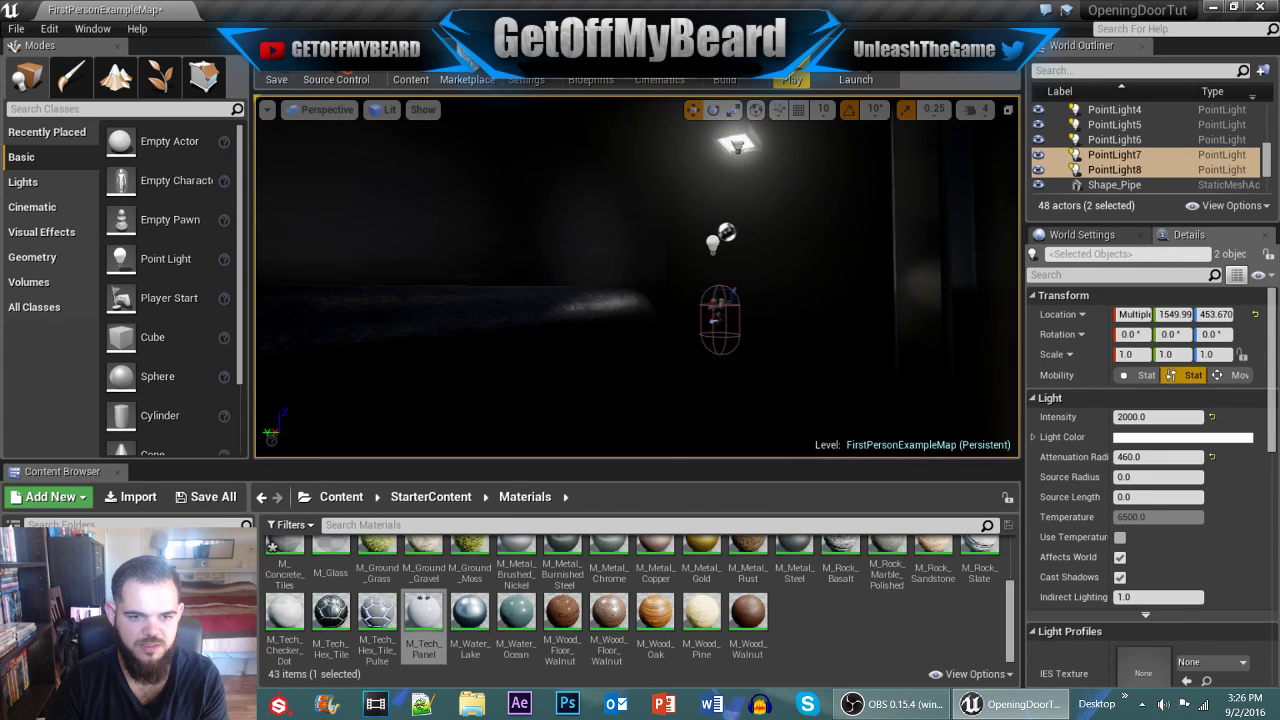
{"action": "left_click", "coordinate": [712, 243], "text": "ctrl"}
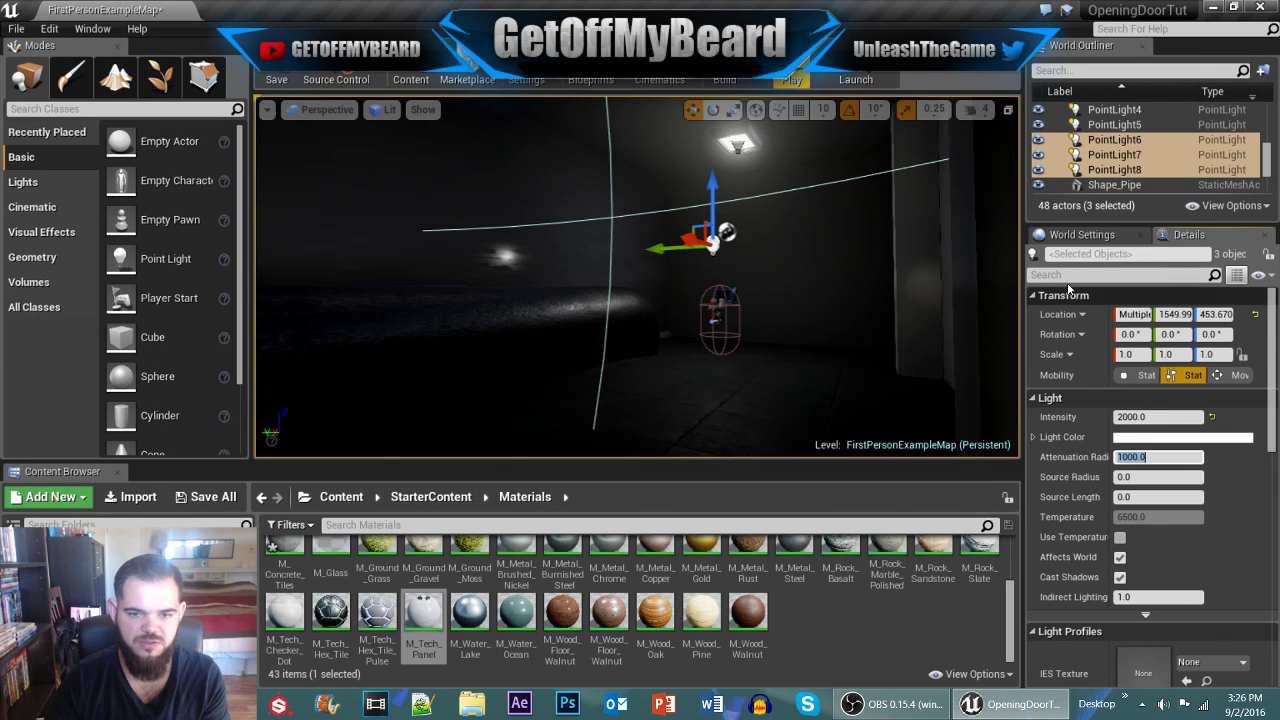
{"action": "left_click", "coordinate": [1150, 418]}
{"action": "type", "text": "500"}
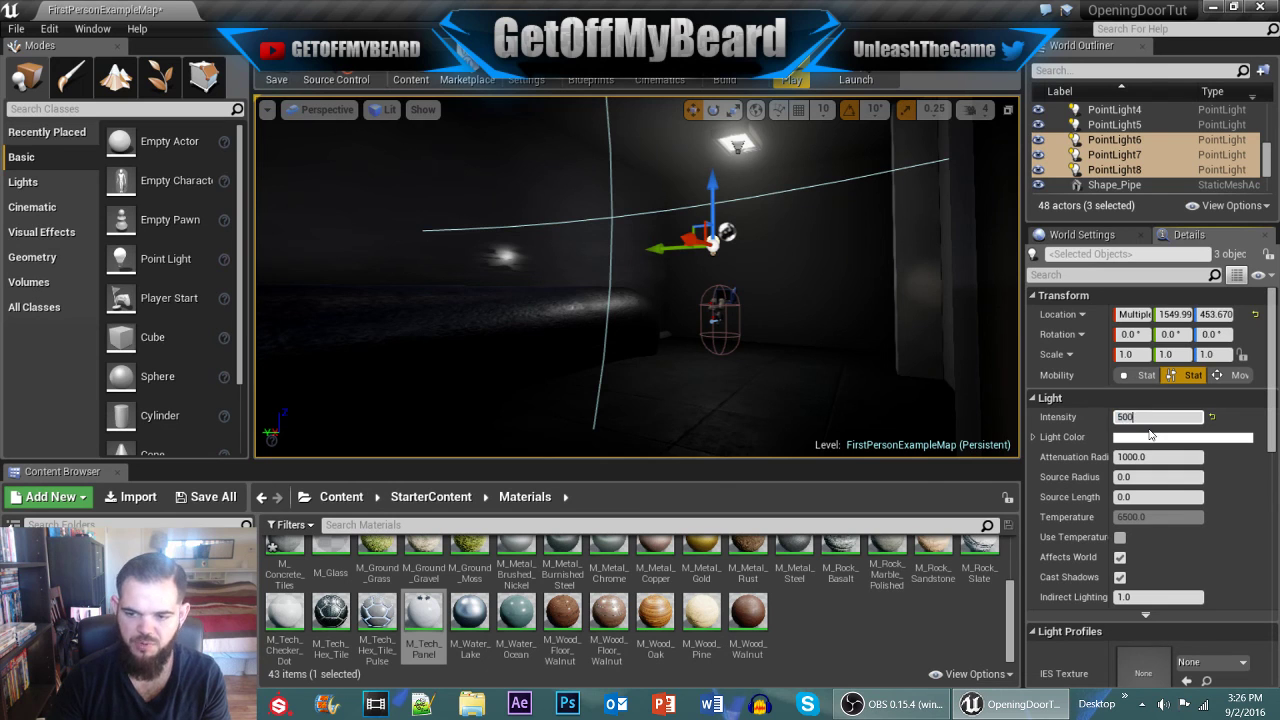
{"action": "type", "text": "0"}
{"action": "key", "text": "Return"}
Step: Playtest the corridor with the brighter lights, walking its length in both directions while firing projectiles, and end the session
{"action": "right_click_drag", "start_coordinate": [880, 185], "coordinate": [470, 213]}
{"action": "key", "text": "w"}
{"action": "key", "text": "s"}
{"action": "right_click_drag", "start_coordinate": [680, 120], "coordinate": [700, 116]}
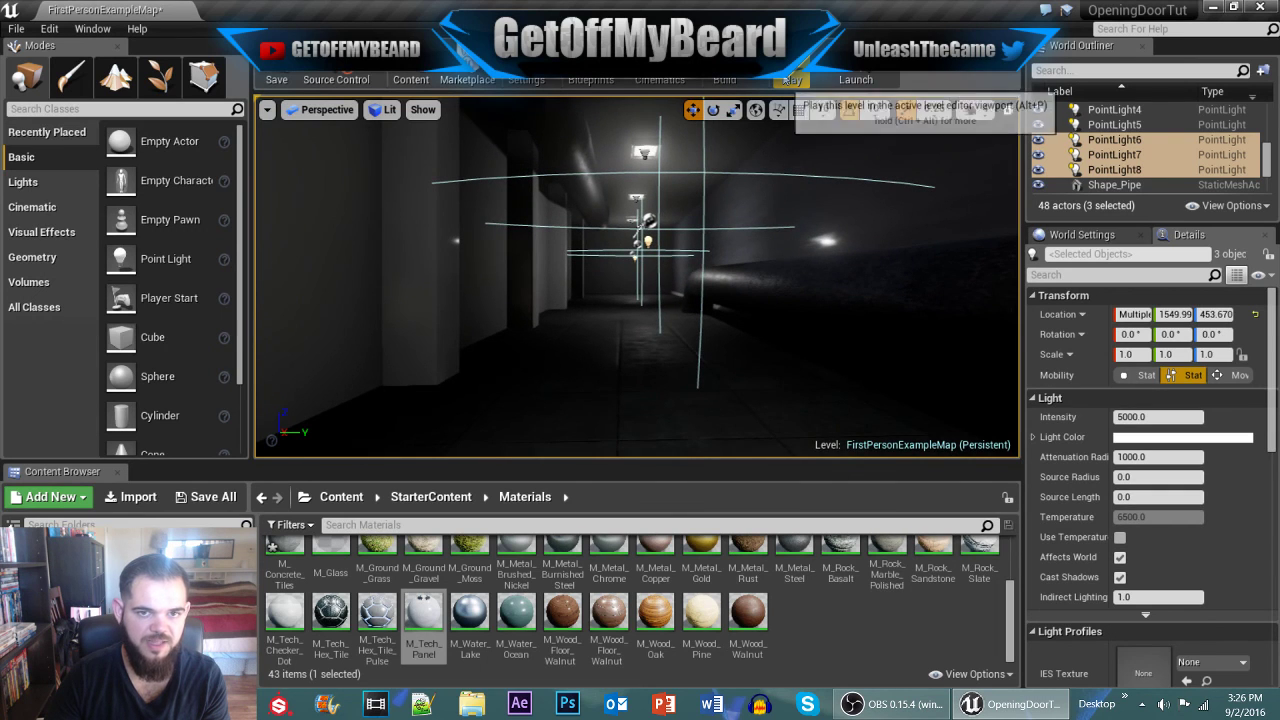
{"action": "left_click", "coordinate": [784, 109]}
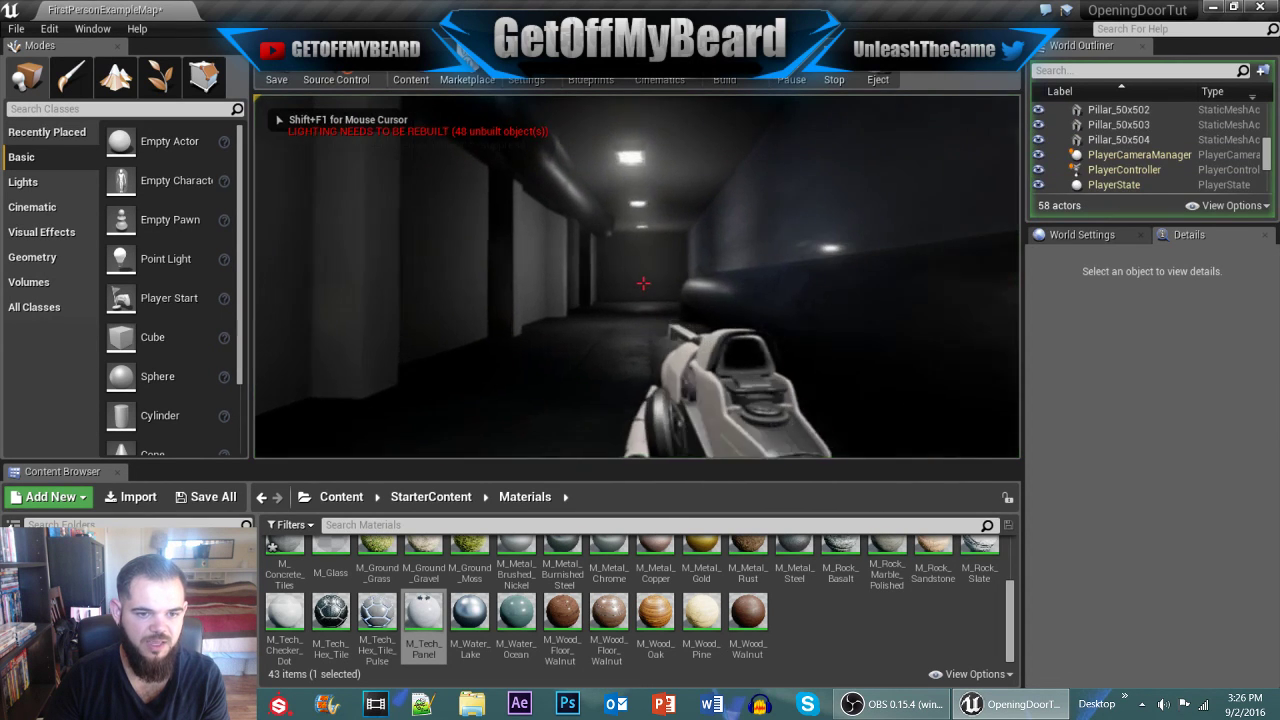
{"action": "key", "text": "w"}
{"action": "left_click", "coordinate": [643, 283]}
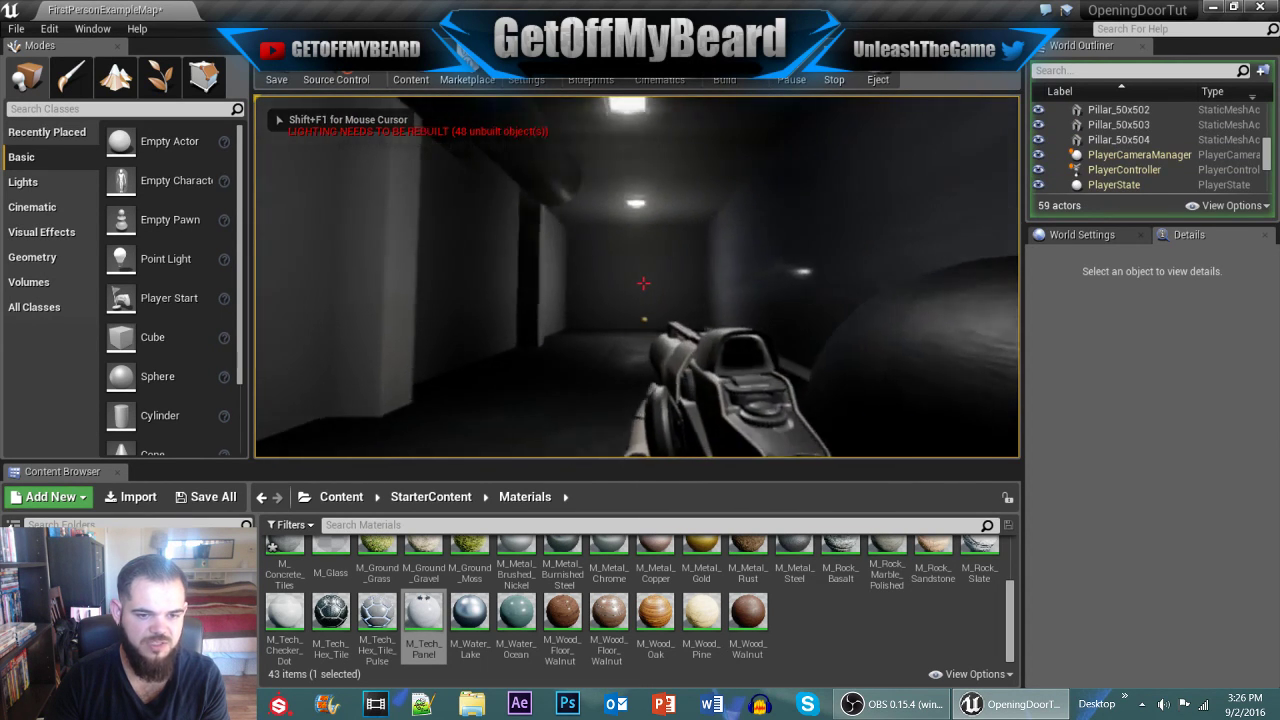
{"action": "key", "text": "w"}
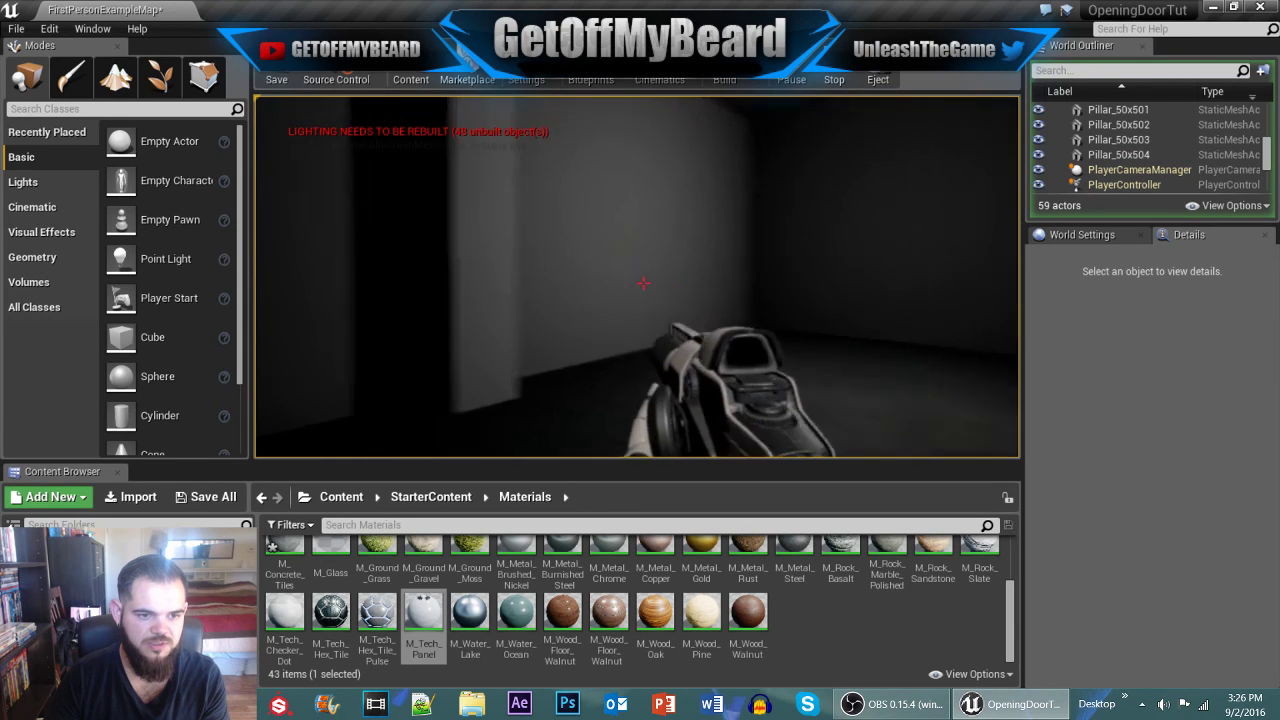
{"action": "key", "text": "w"}
{"action": "left_click", "coordinate": [643, 283]}
{"action": "left_click", "coordinate": [643, 283]}
{"action": "left_click", "coordinate": [643, 283]}
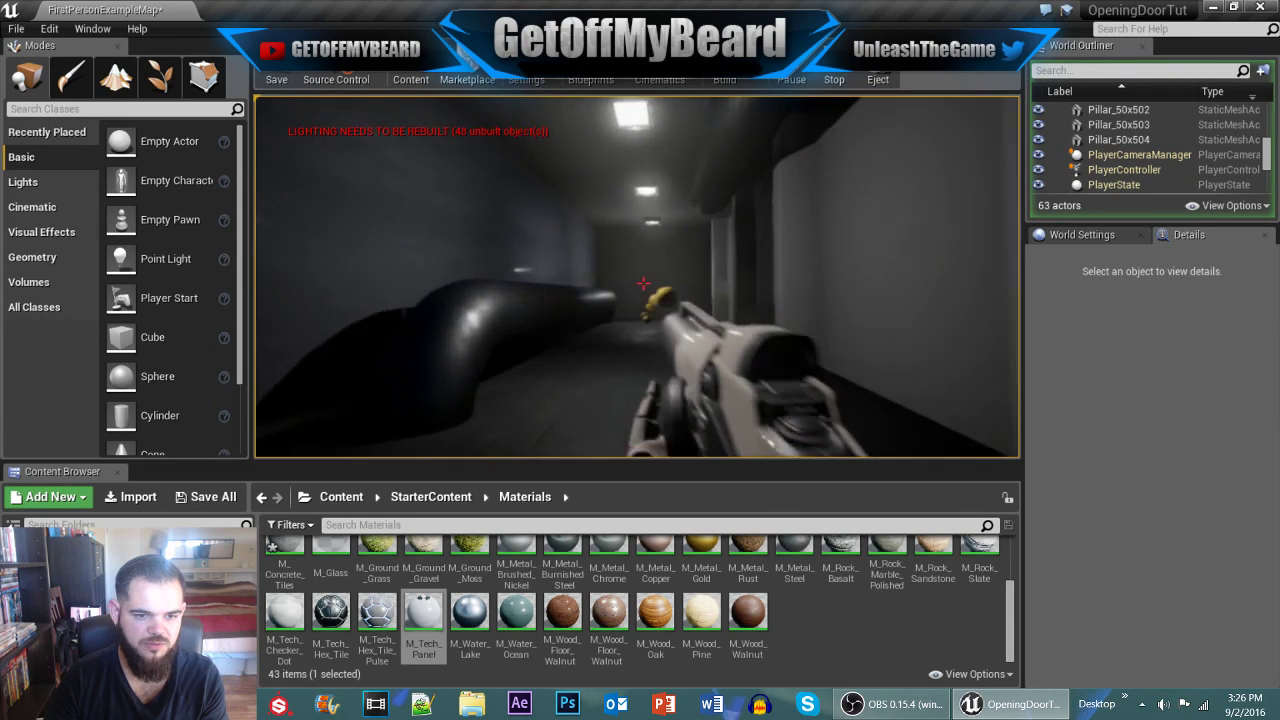
{"action": "left_click", "coordinate": [643, 283]}
{"action": "left_click", "coordinate": [643, 283]}
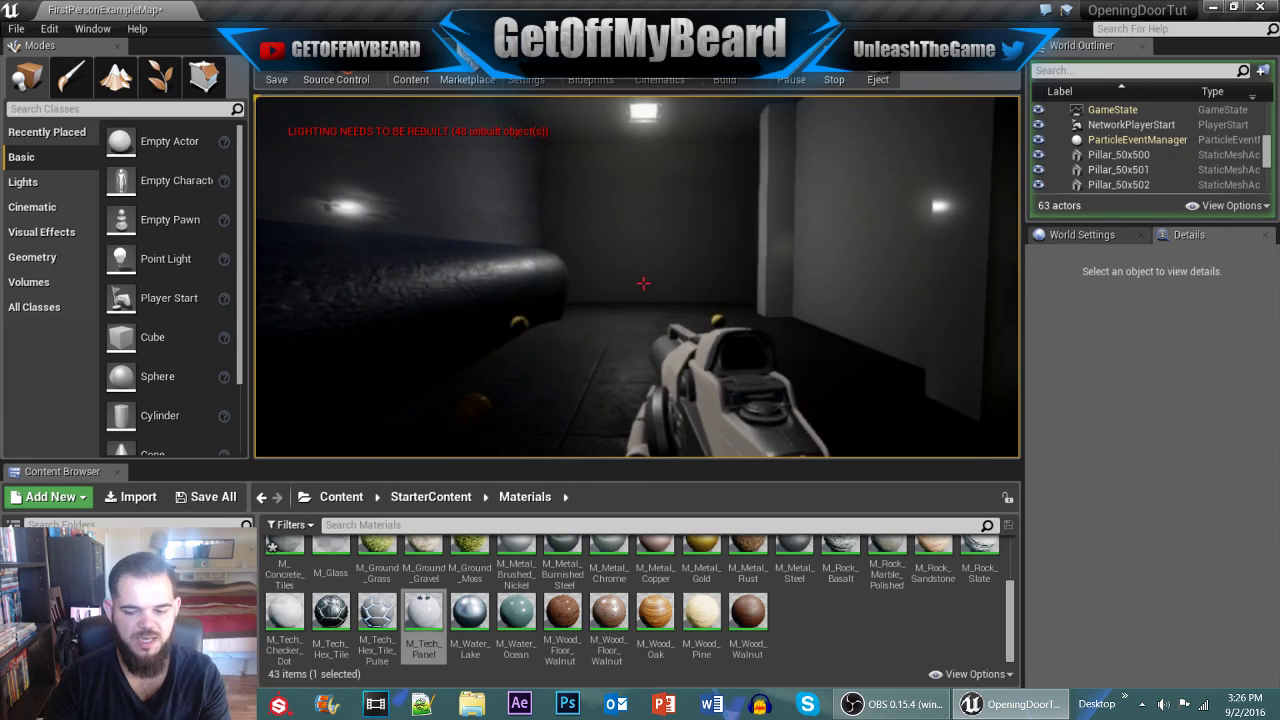
{"action": "key", "text": "Escape"}
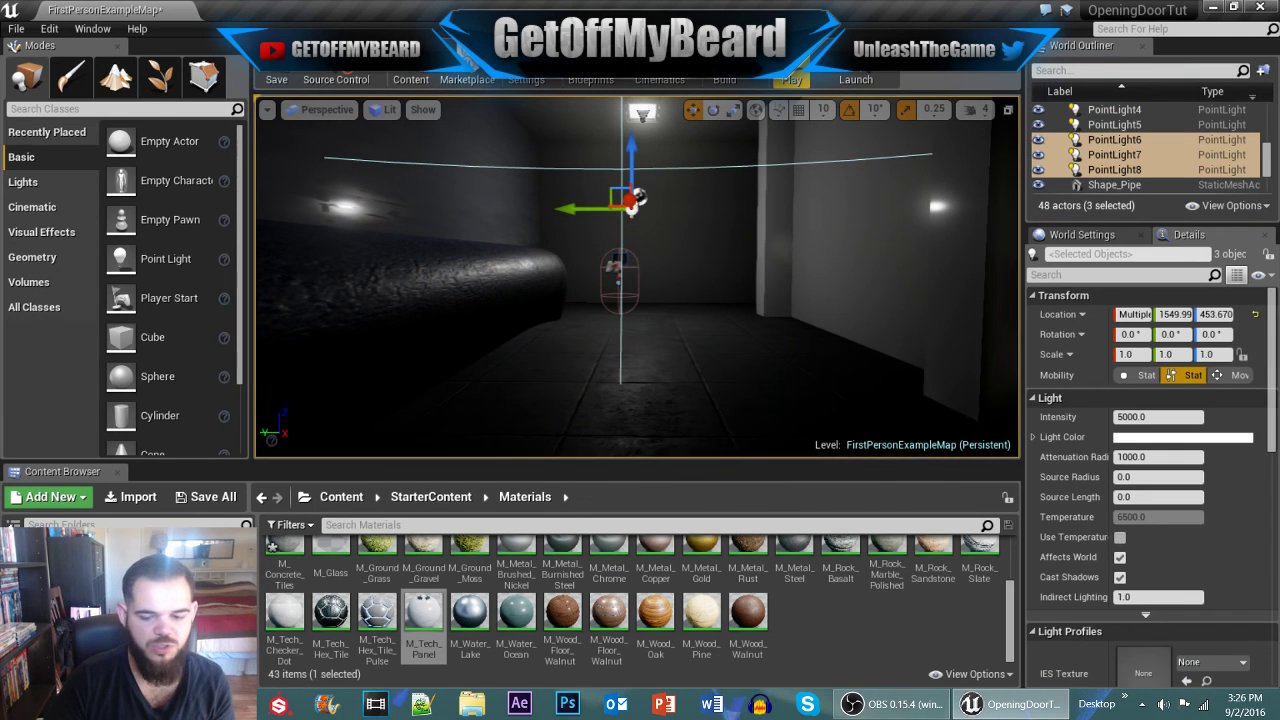
Step: Switch to the scifiscorridorNEW editor and fly through its corridor to examine the yellow pipes, ceiling lights and reflective floor
{"action": "mouse_move", "coordinate": [1018, 710]}
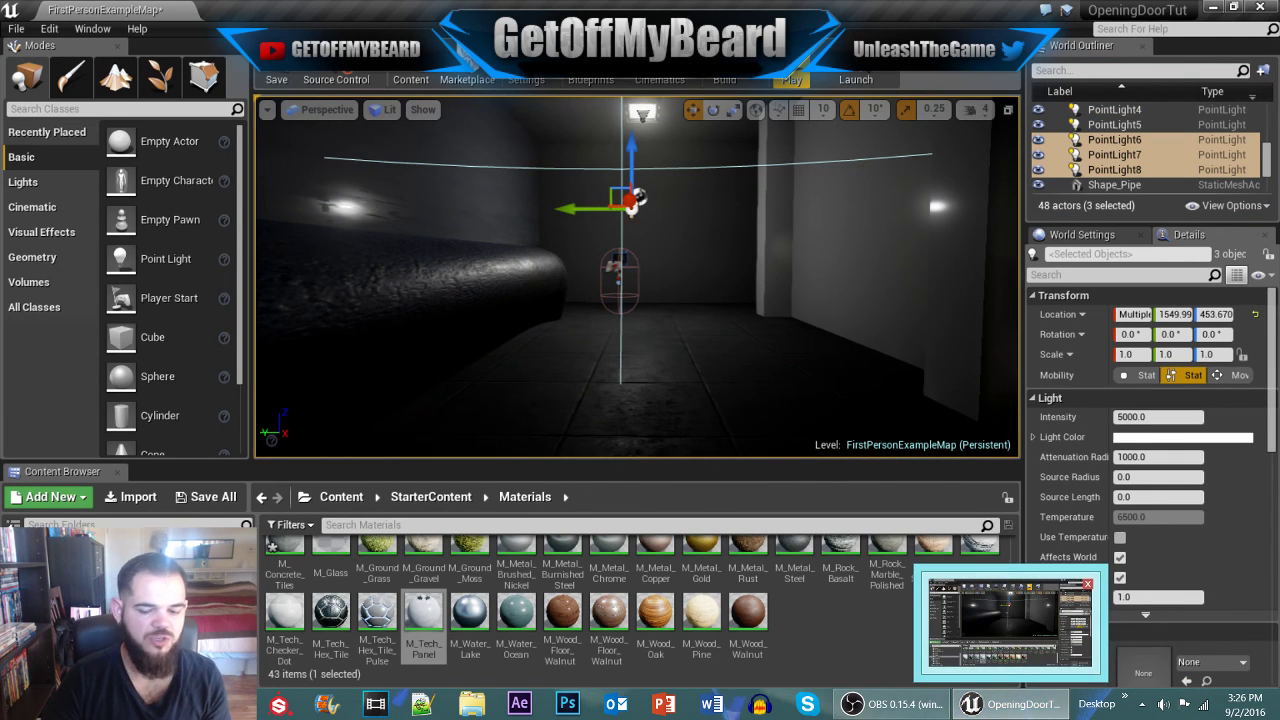
{"action": "left_click", "coordinate": [1010, 708]}
{"action": "left_click", "coordinate": [1010, 708]}
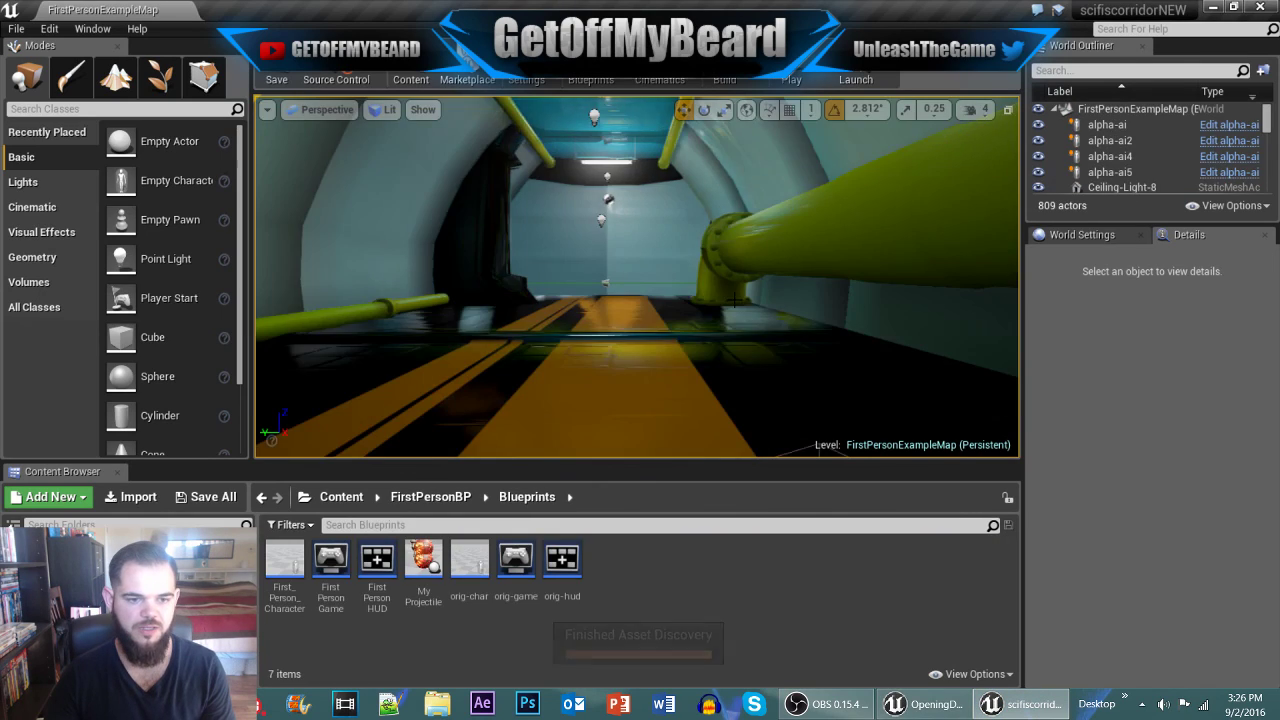
{"action": "key", "text": "w"}
{"action": "right_click_drag", "start_coordinate": [735, 300], "coordinate": [710, 298]}
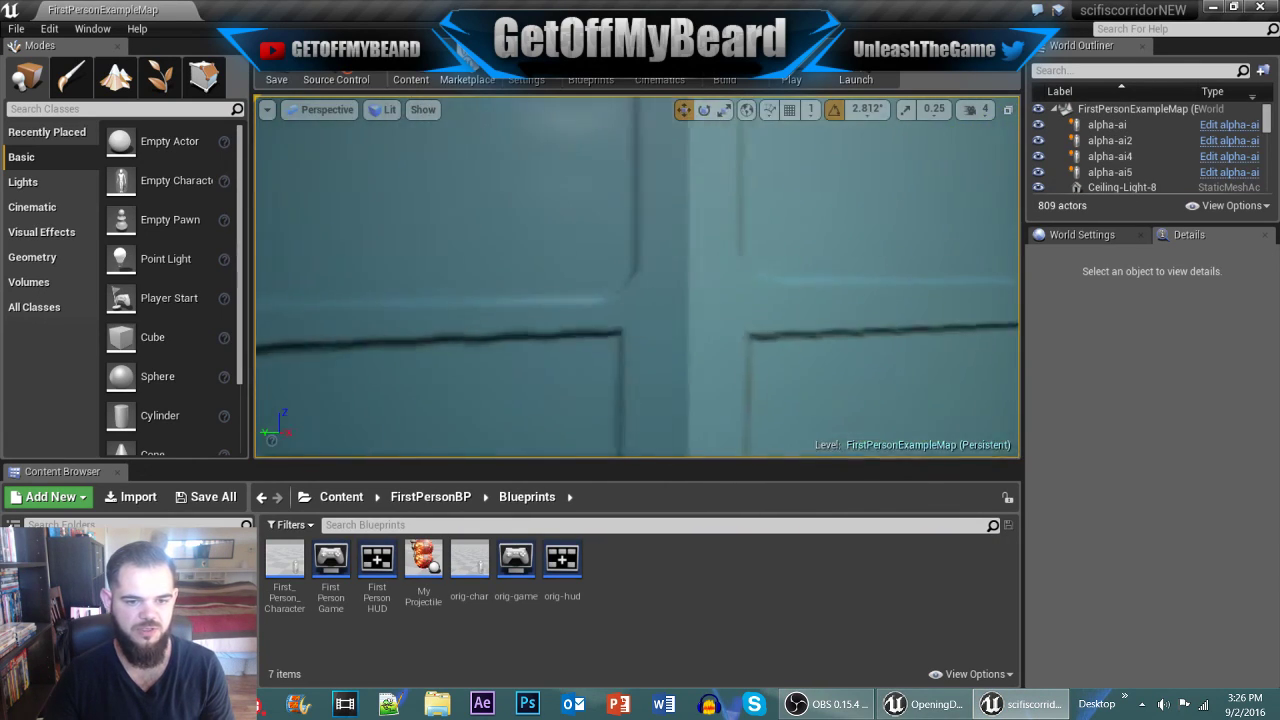
{"action": "key", "text": "Down"}
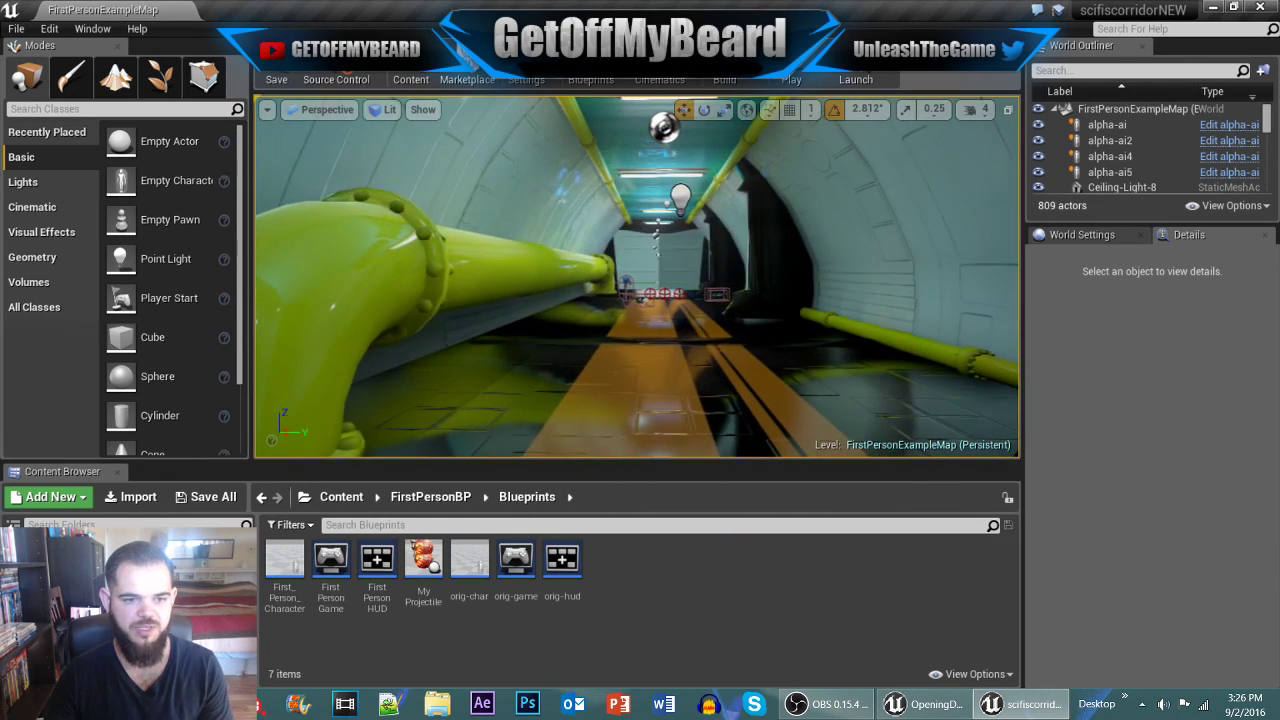
{"action": "key", "text": "Down"}
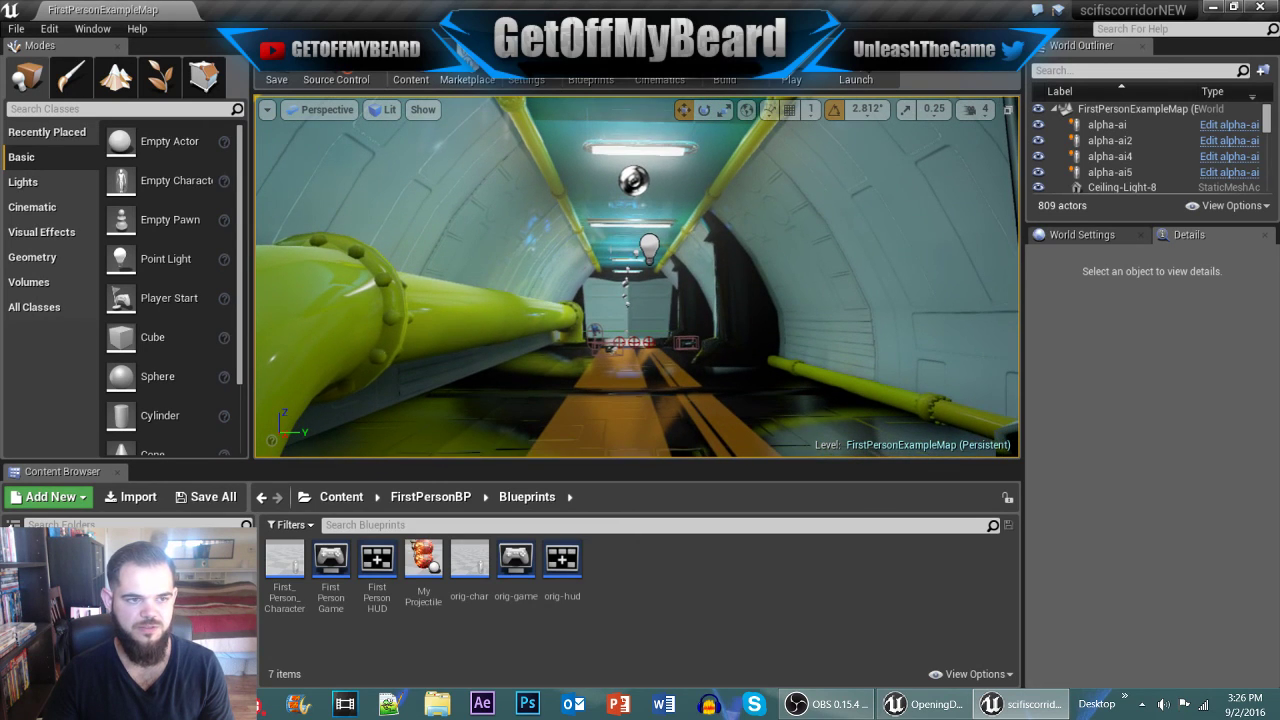
{"action": "right_click_drag", "start_coordinate": [736, 263], "coordinate": [736, 267]}
{"action": "key", "text": "w"}
{"action": "mouse_move", "coordinate": [734, 213]}
{"action": "right_mouse_down"}
{"action": "mouse_move", "coordinate": [722, 245]}
{"action": "mouse_move", "coordinate": [722, 228]}
{"action": "right_mouse_up"}
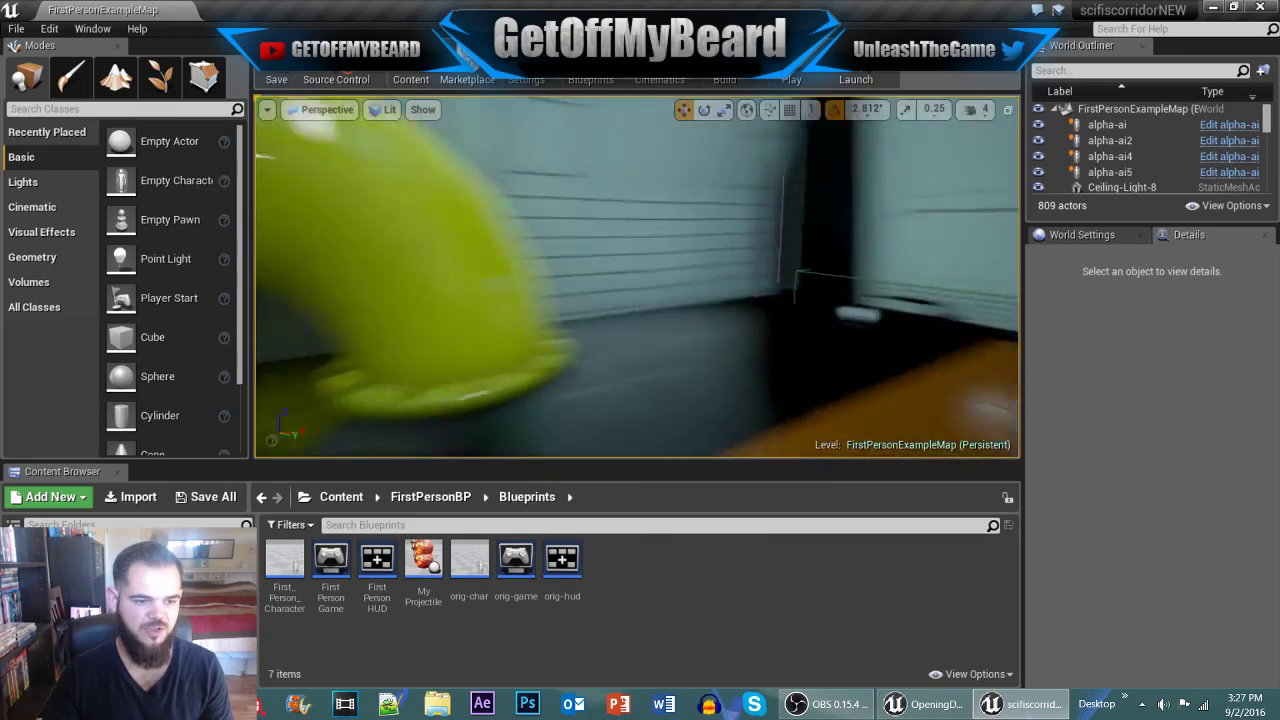
{"action": "right_click_drag", "start_coordinate": [637, 277], "coordinate": [705, 255]}
{"action": "key", "text": "w"}
{"action": "key", "text": "s"}
{"action": "key", "text": "w"}
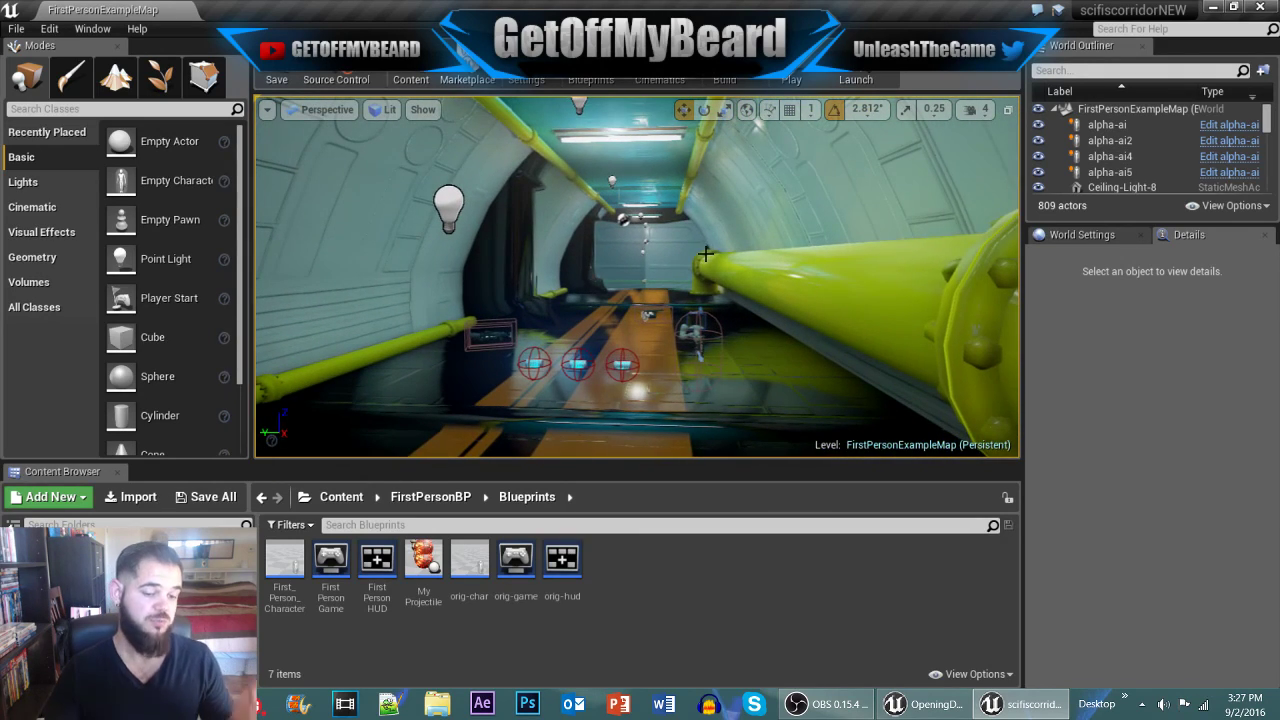